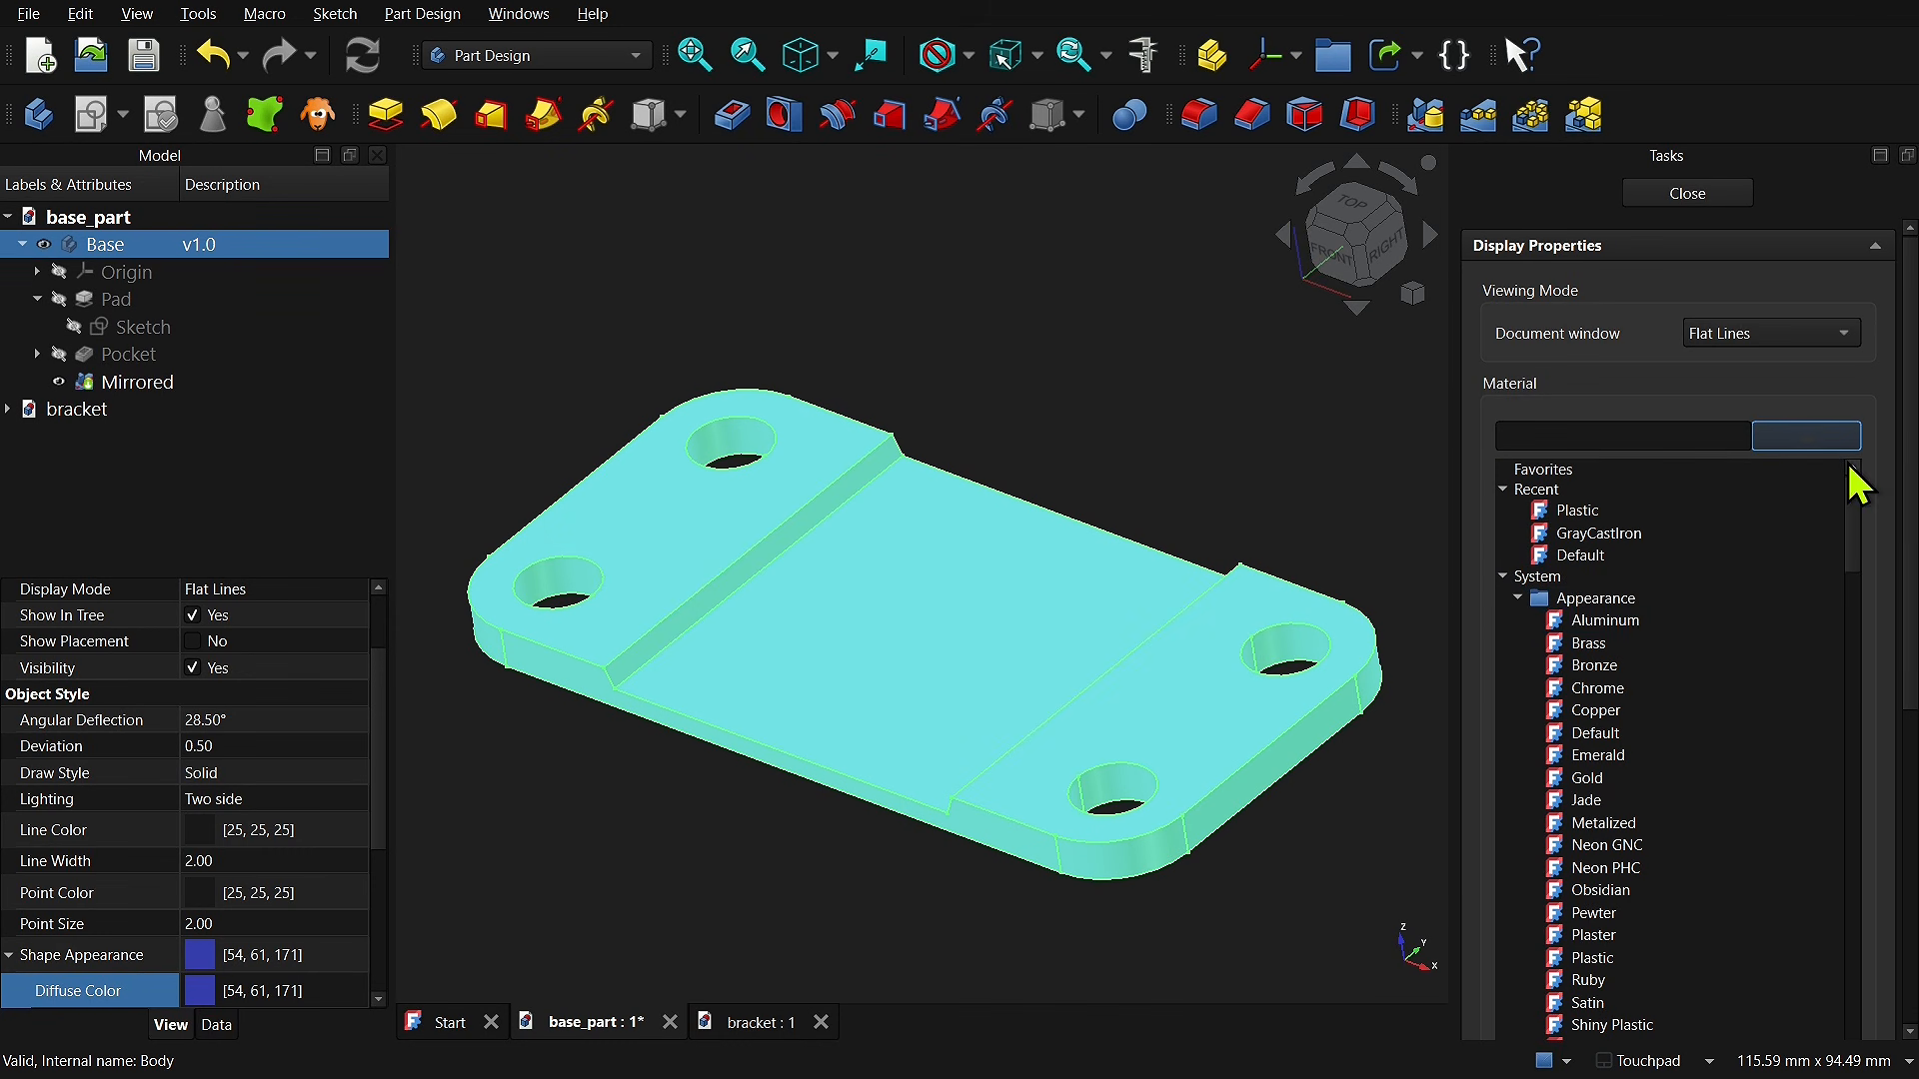
Step: Apply the Aluminum appearance material to the Base body and activate the bracket document
left_click(1699, 620)
left_click(1163, 425)
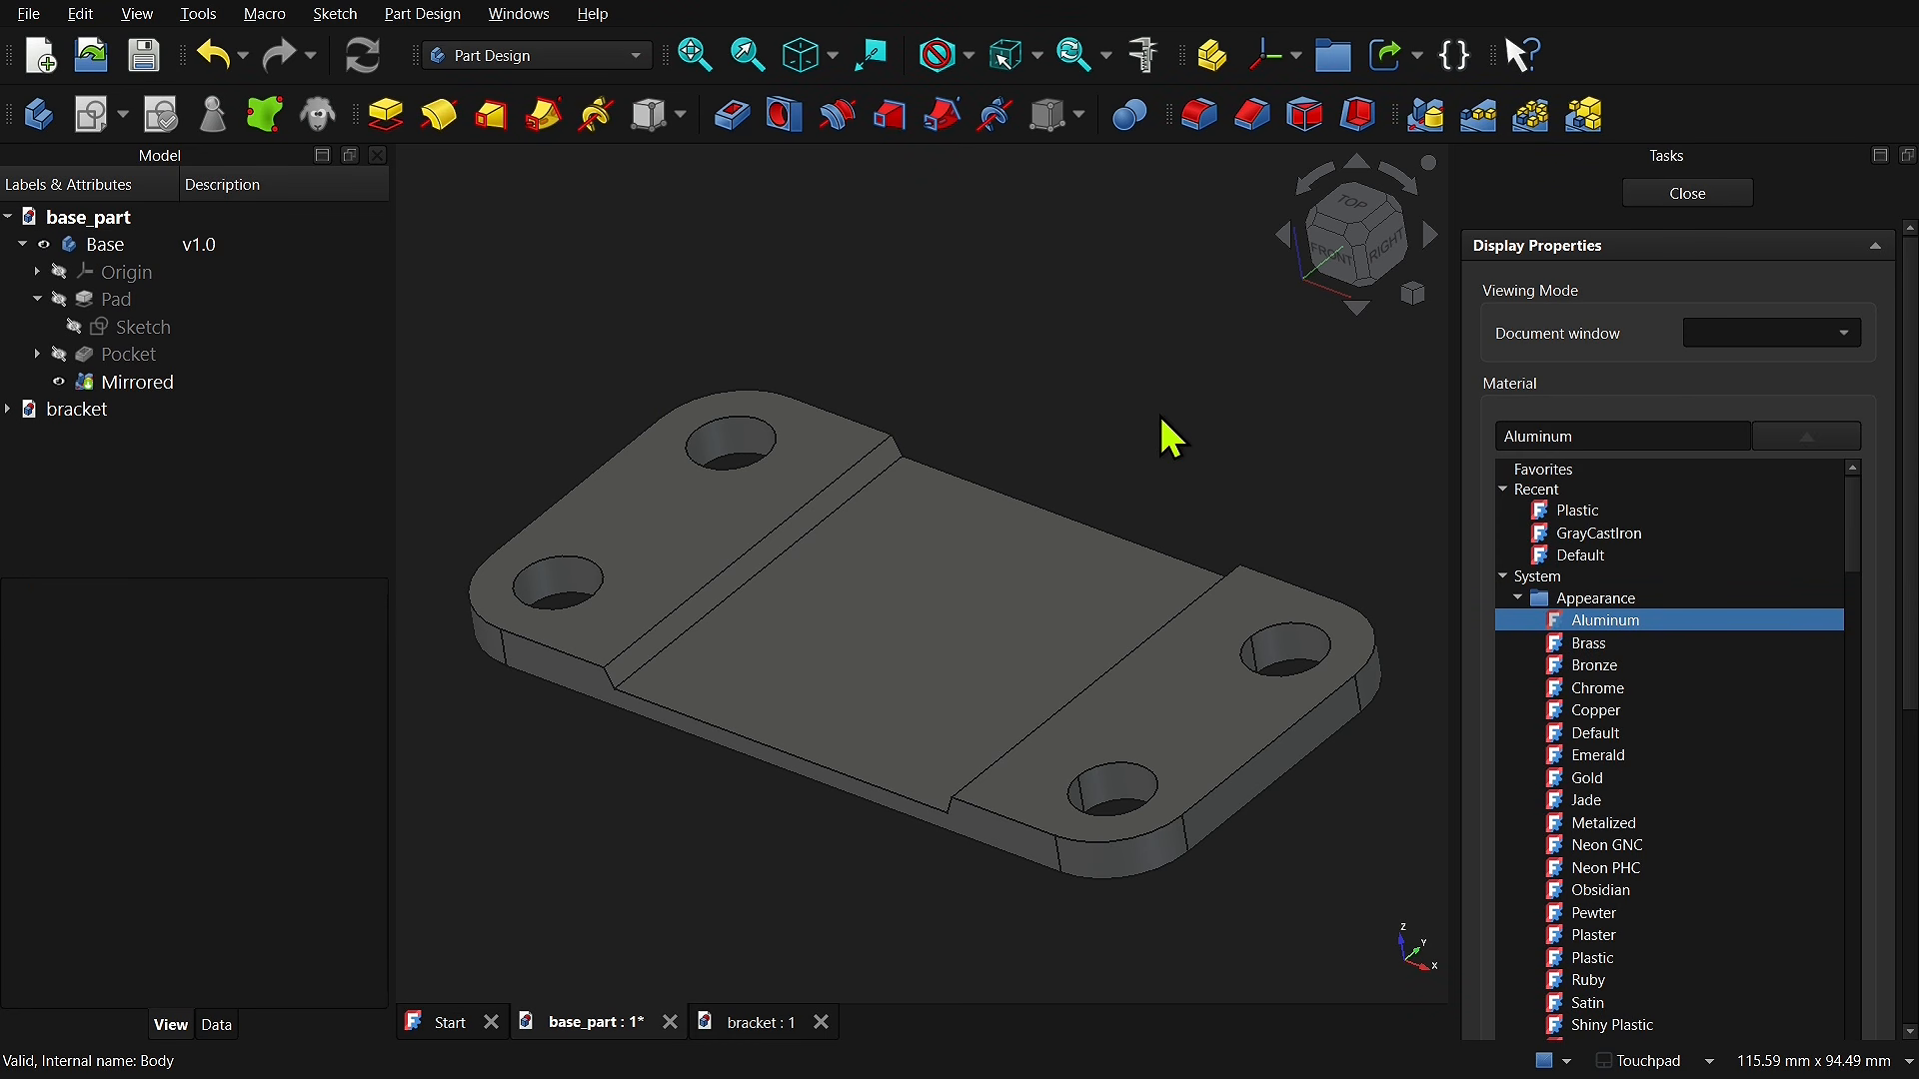
double_click(76, 410)
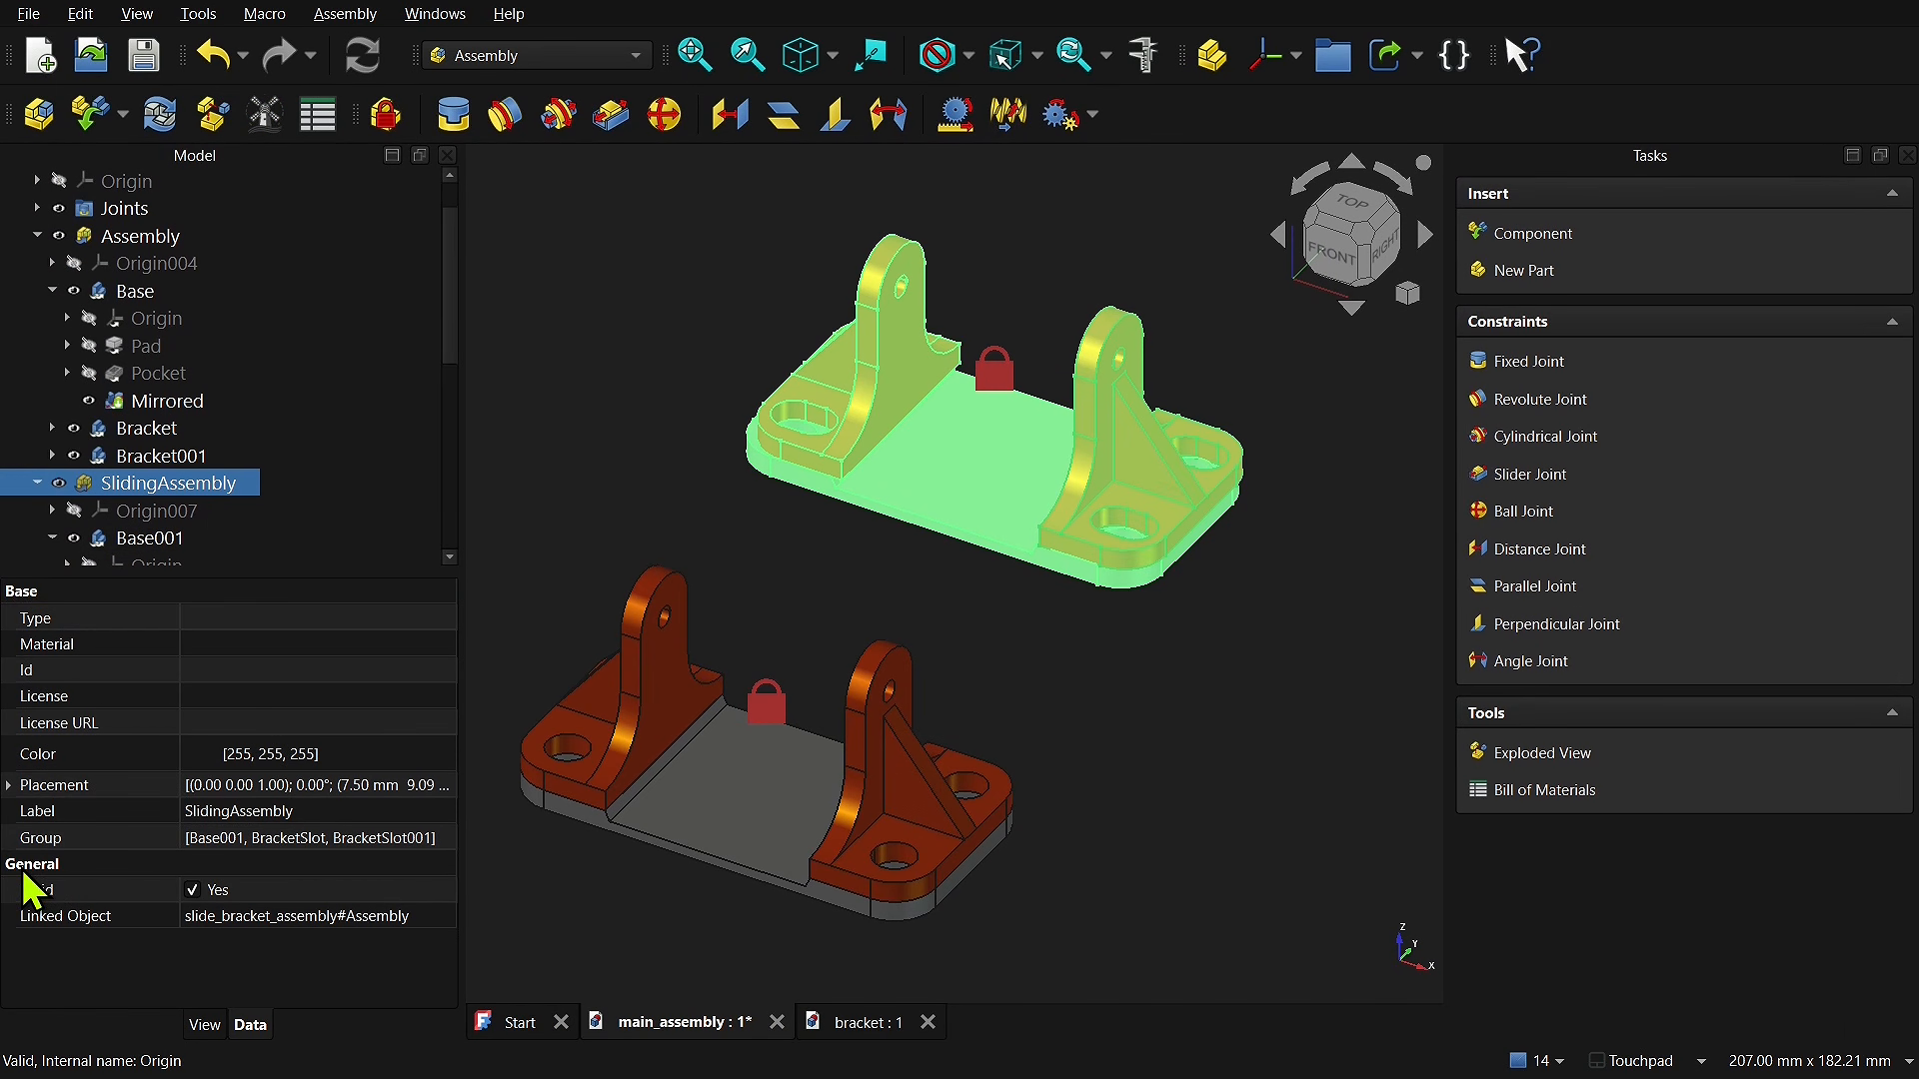
Step: Turn off the Rigid property of SlidingAssembly and move its bracket along the base
left_click(33, 889)
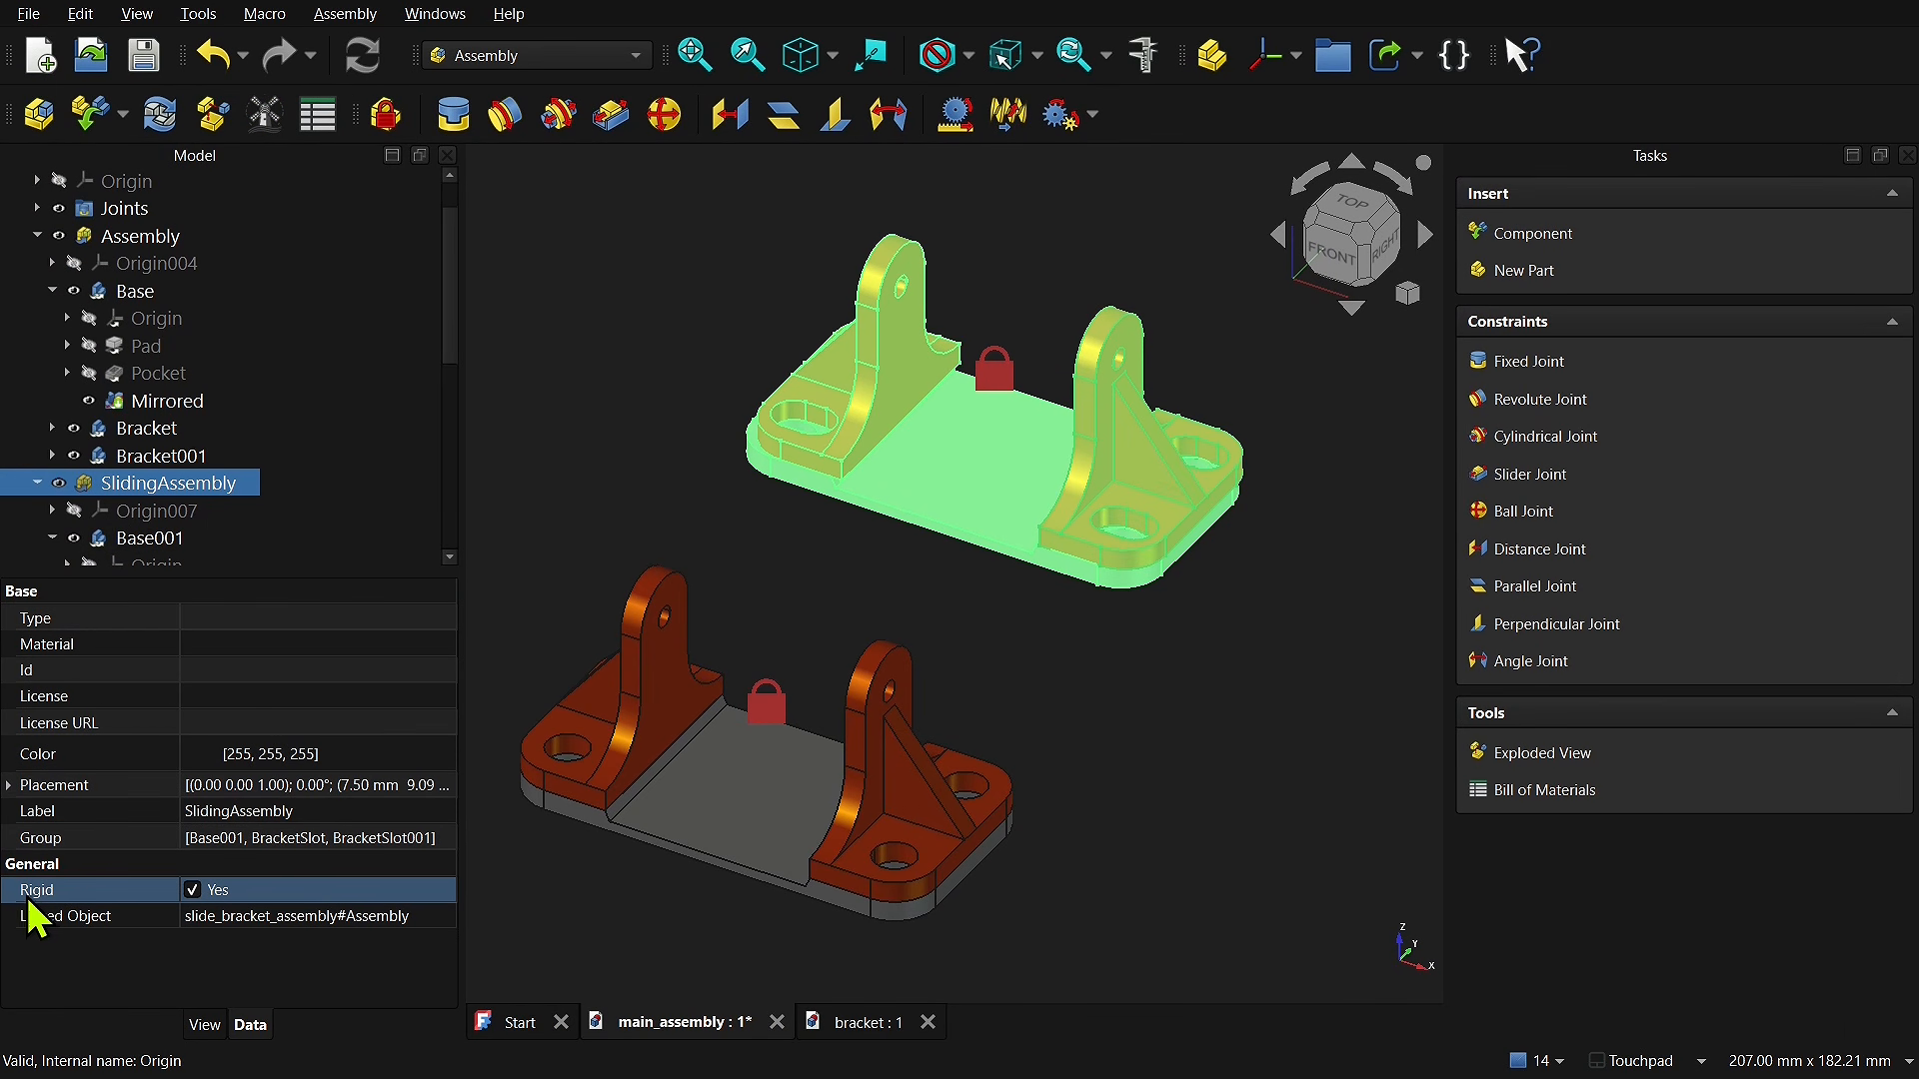
left_click(192, 889)
mouse_move(1095, 435)
left_mouse_down()
mouse_move(1146, 465)
mouse_move(1089, 420)
mouse_move(1118, 463)
mouse_move(1096, 441)
left_mouse_up()
mouse_move(900, 372)
left_mouse_down()
mouse_move(793, 330)
mouse_move(908, 399)
mouse_move(771, 348)
mouse_move(643, 410)
left_mouse_up()
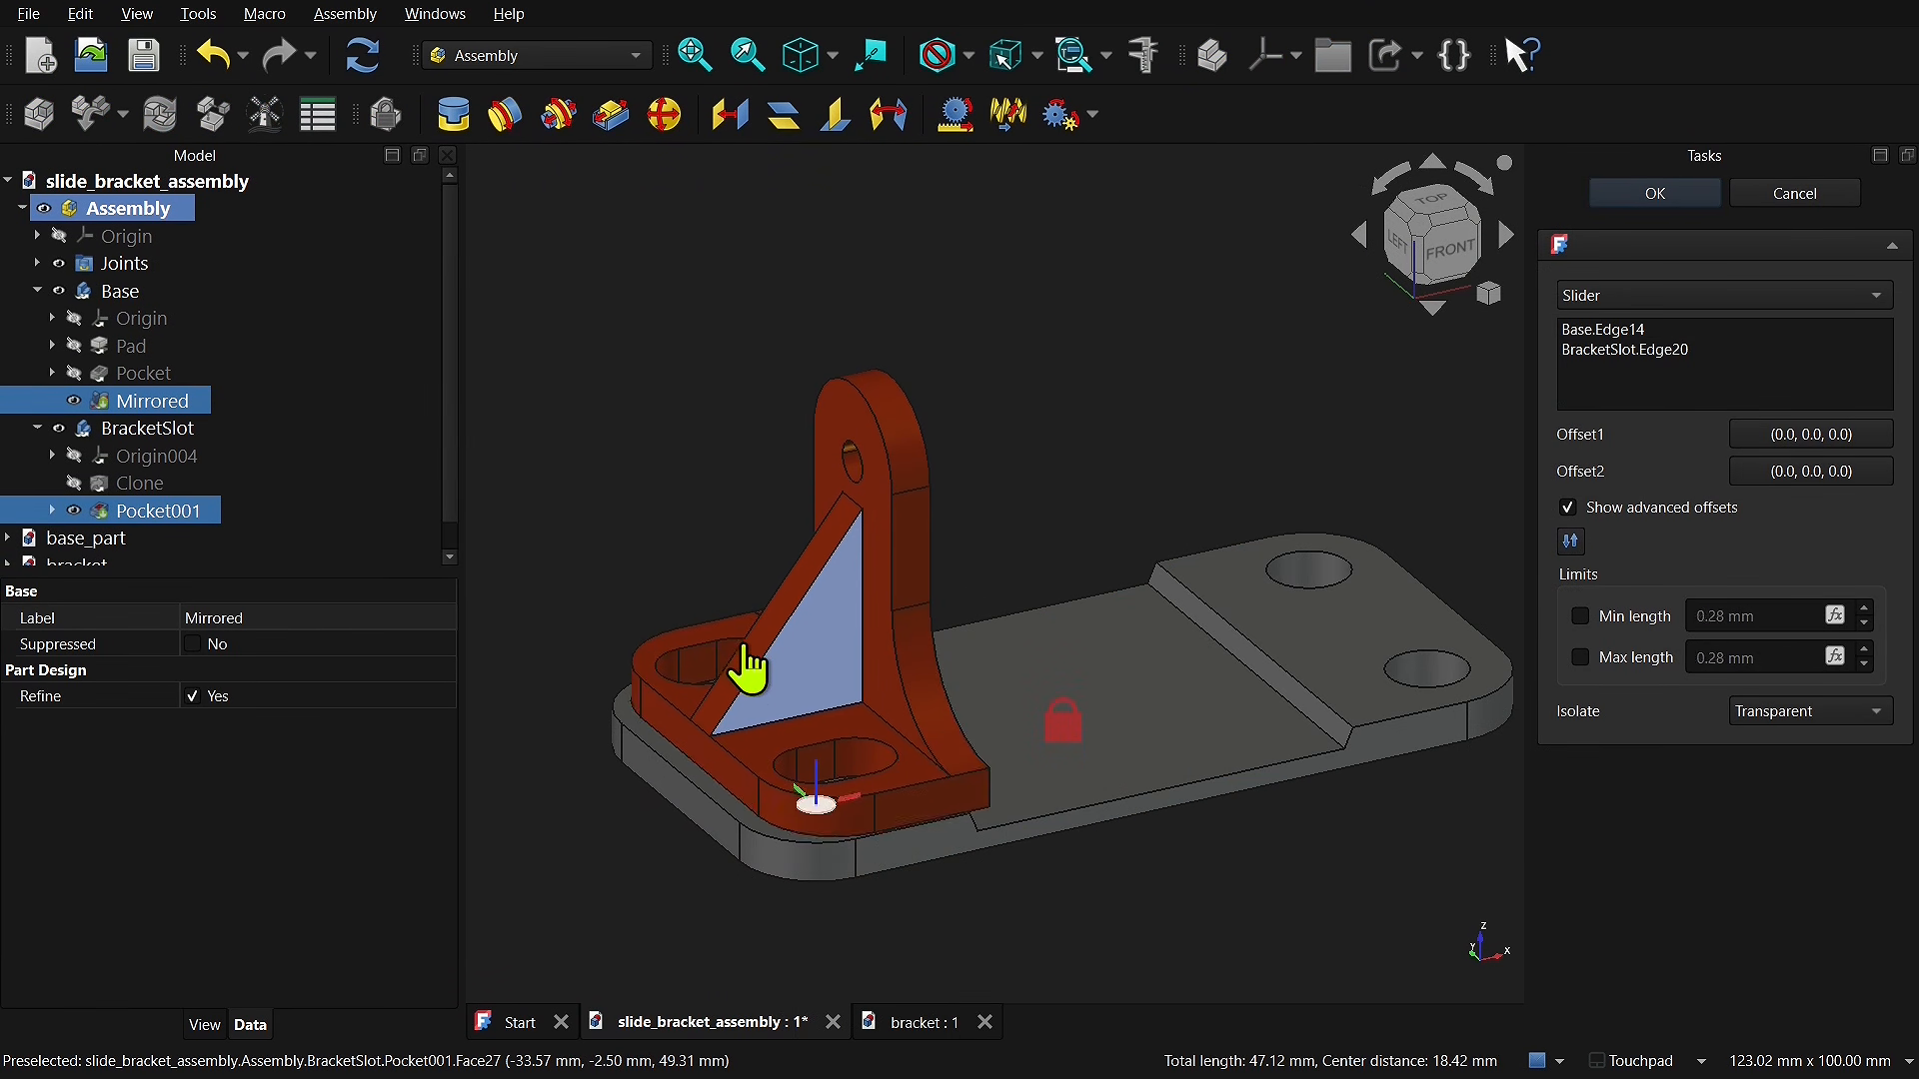
Step: Rotate the slider joint's Offset1 by -90° about the Y axis and slide the slotted bracket along the base
left_click_drag(746, 658, 749, 394)
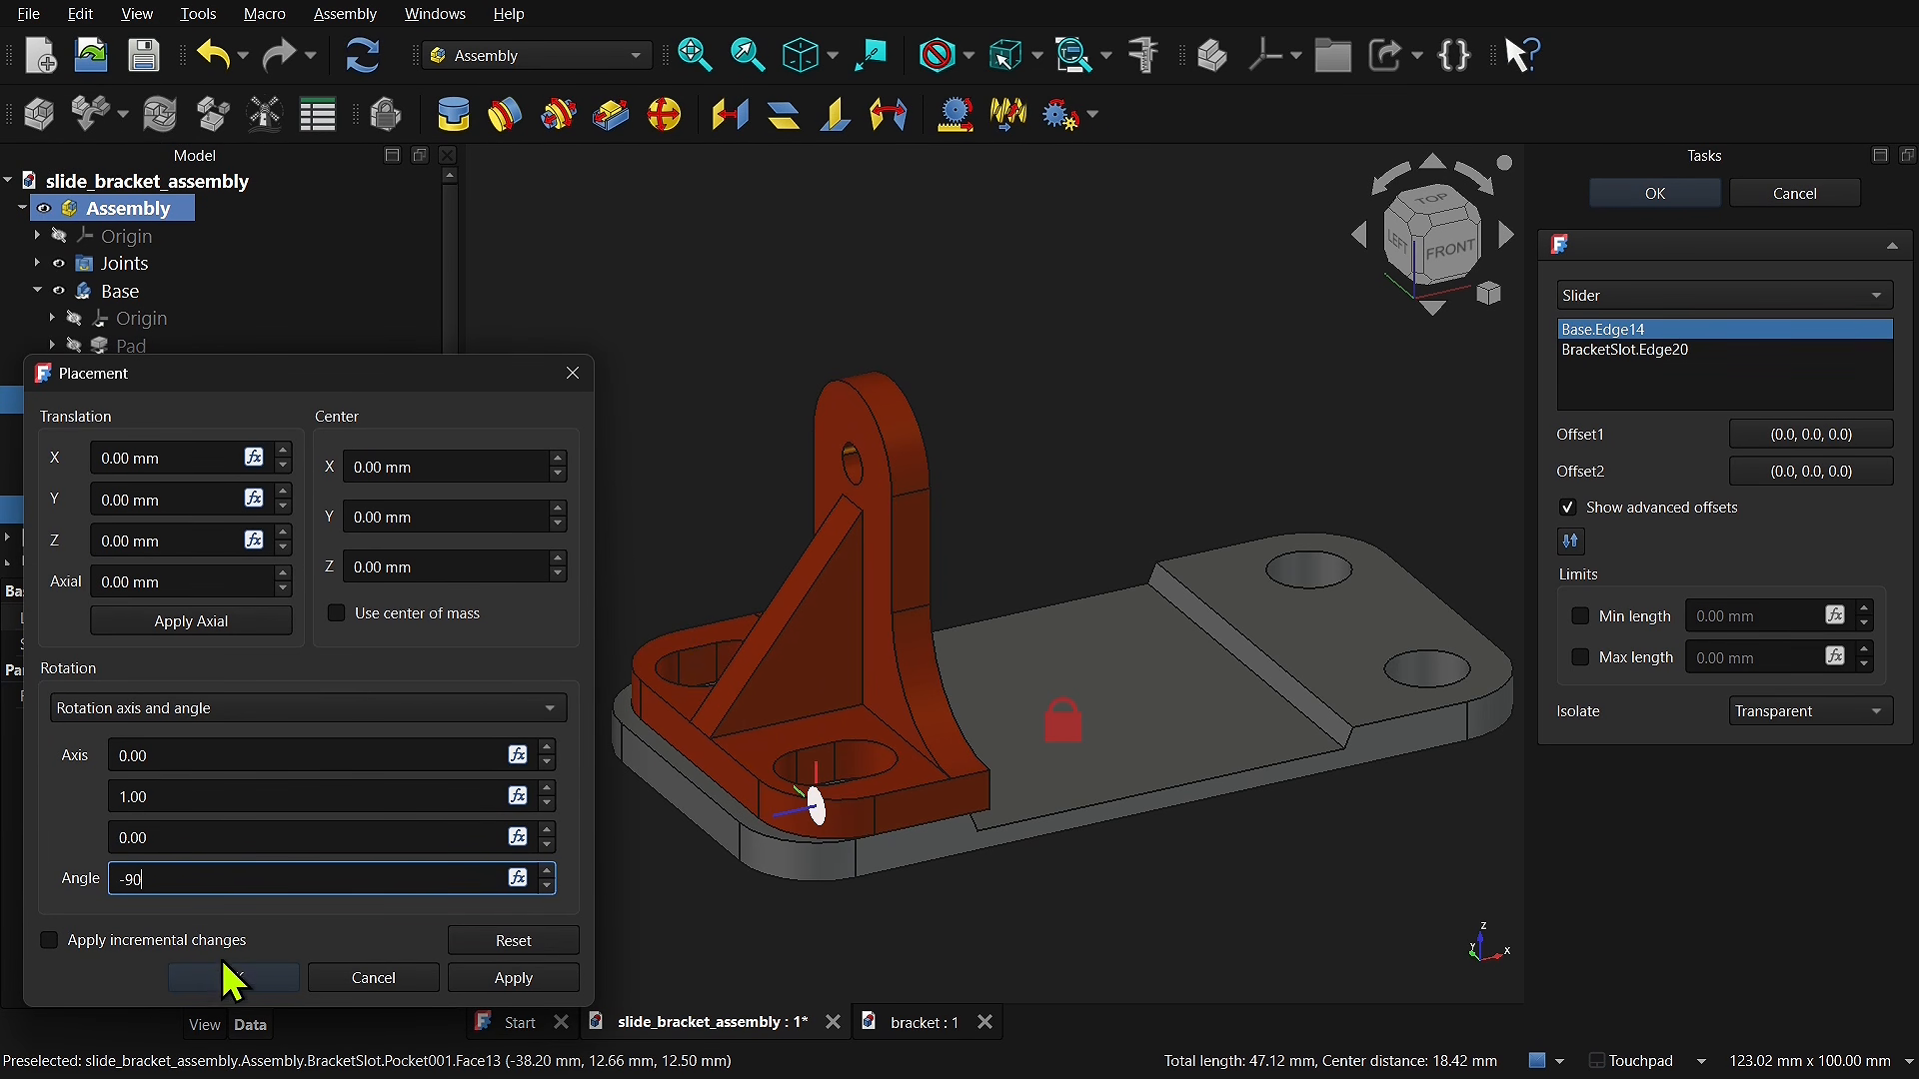
left_click(235, 981)
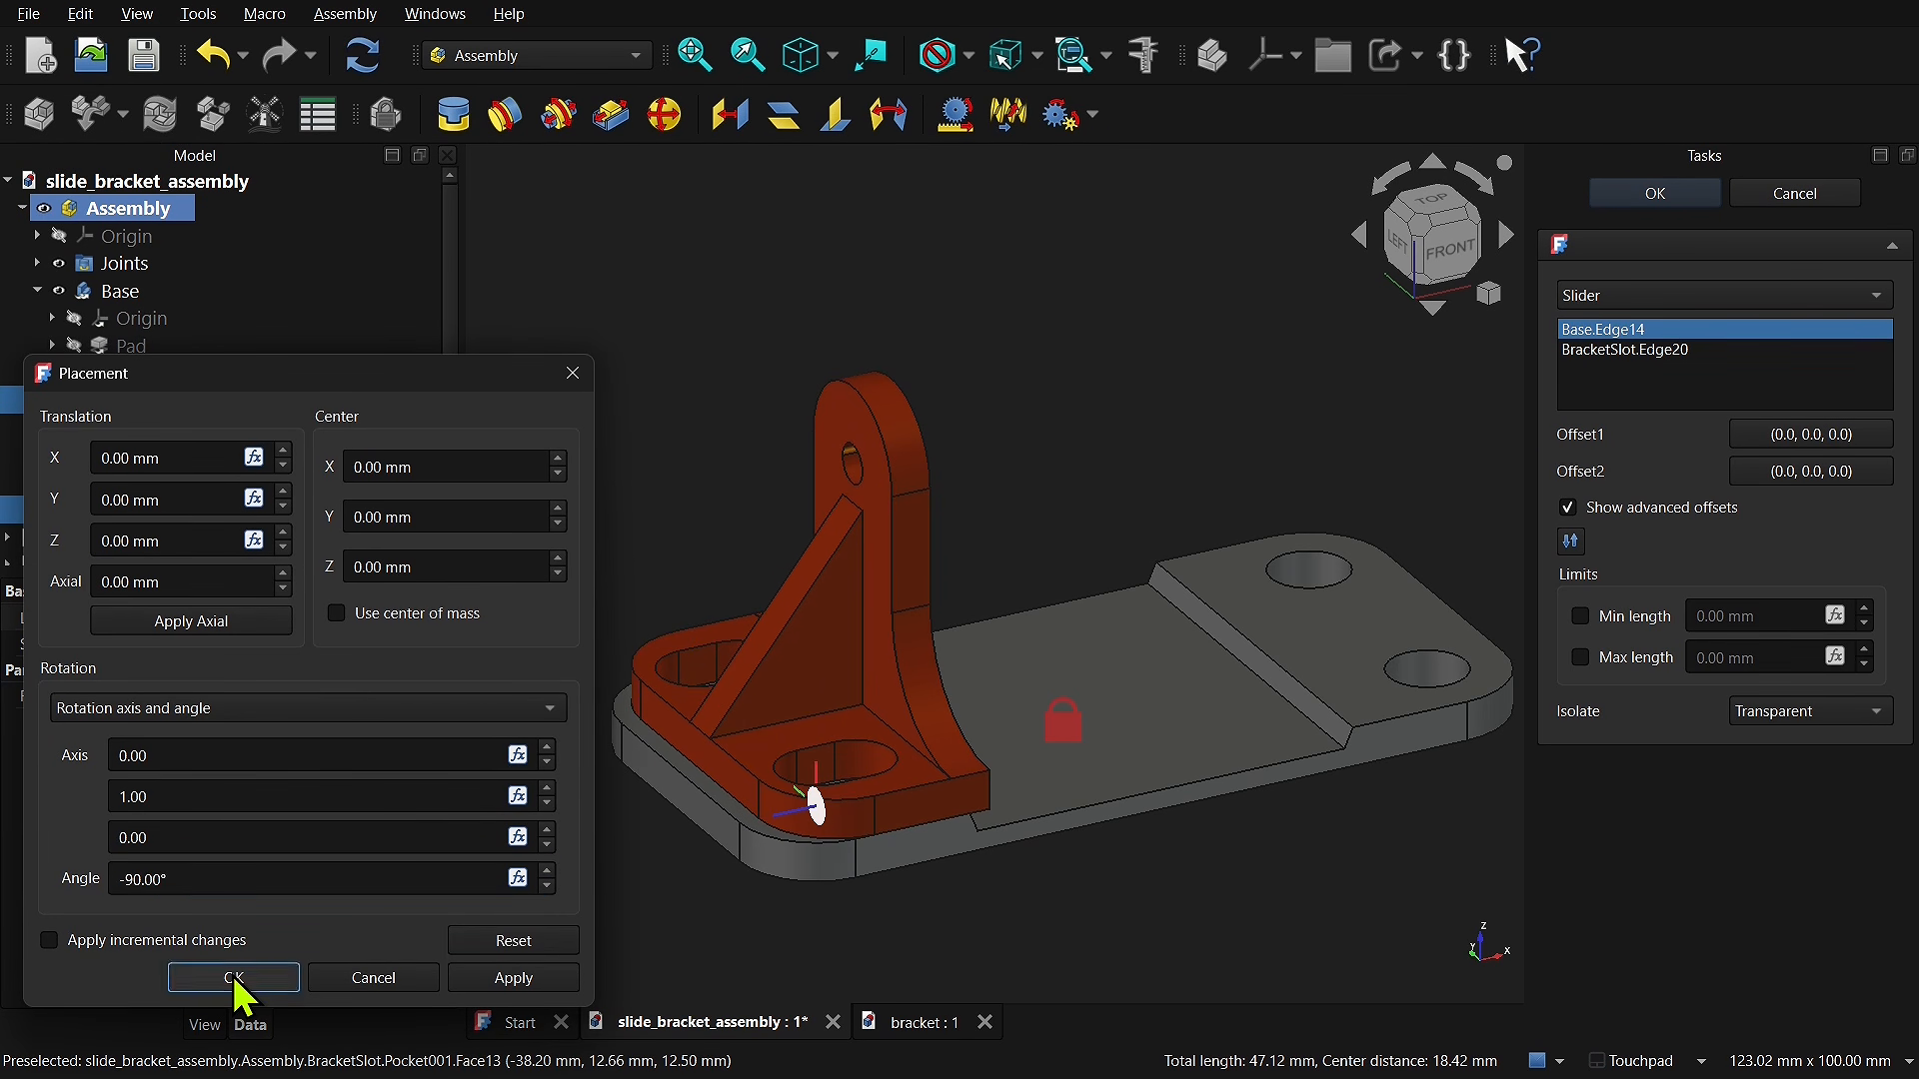
left_click_drag(813, 792, 799, 872)
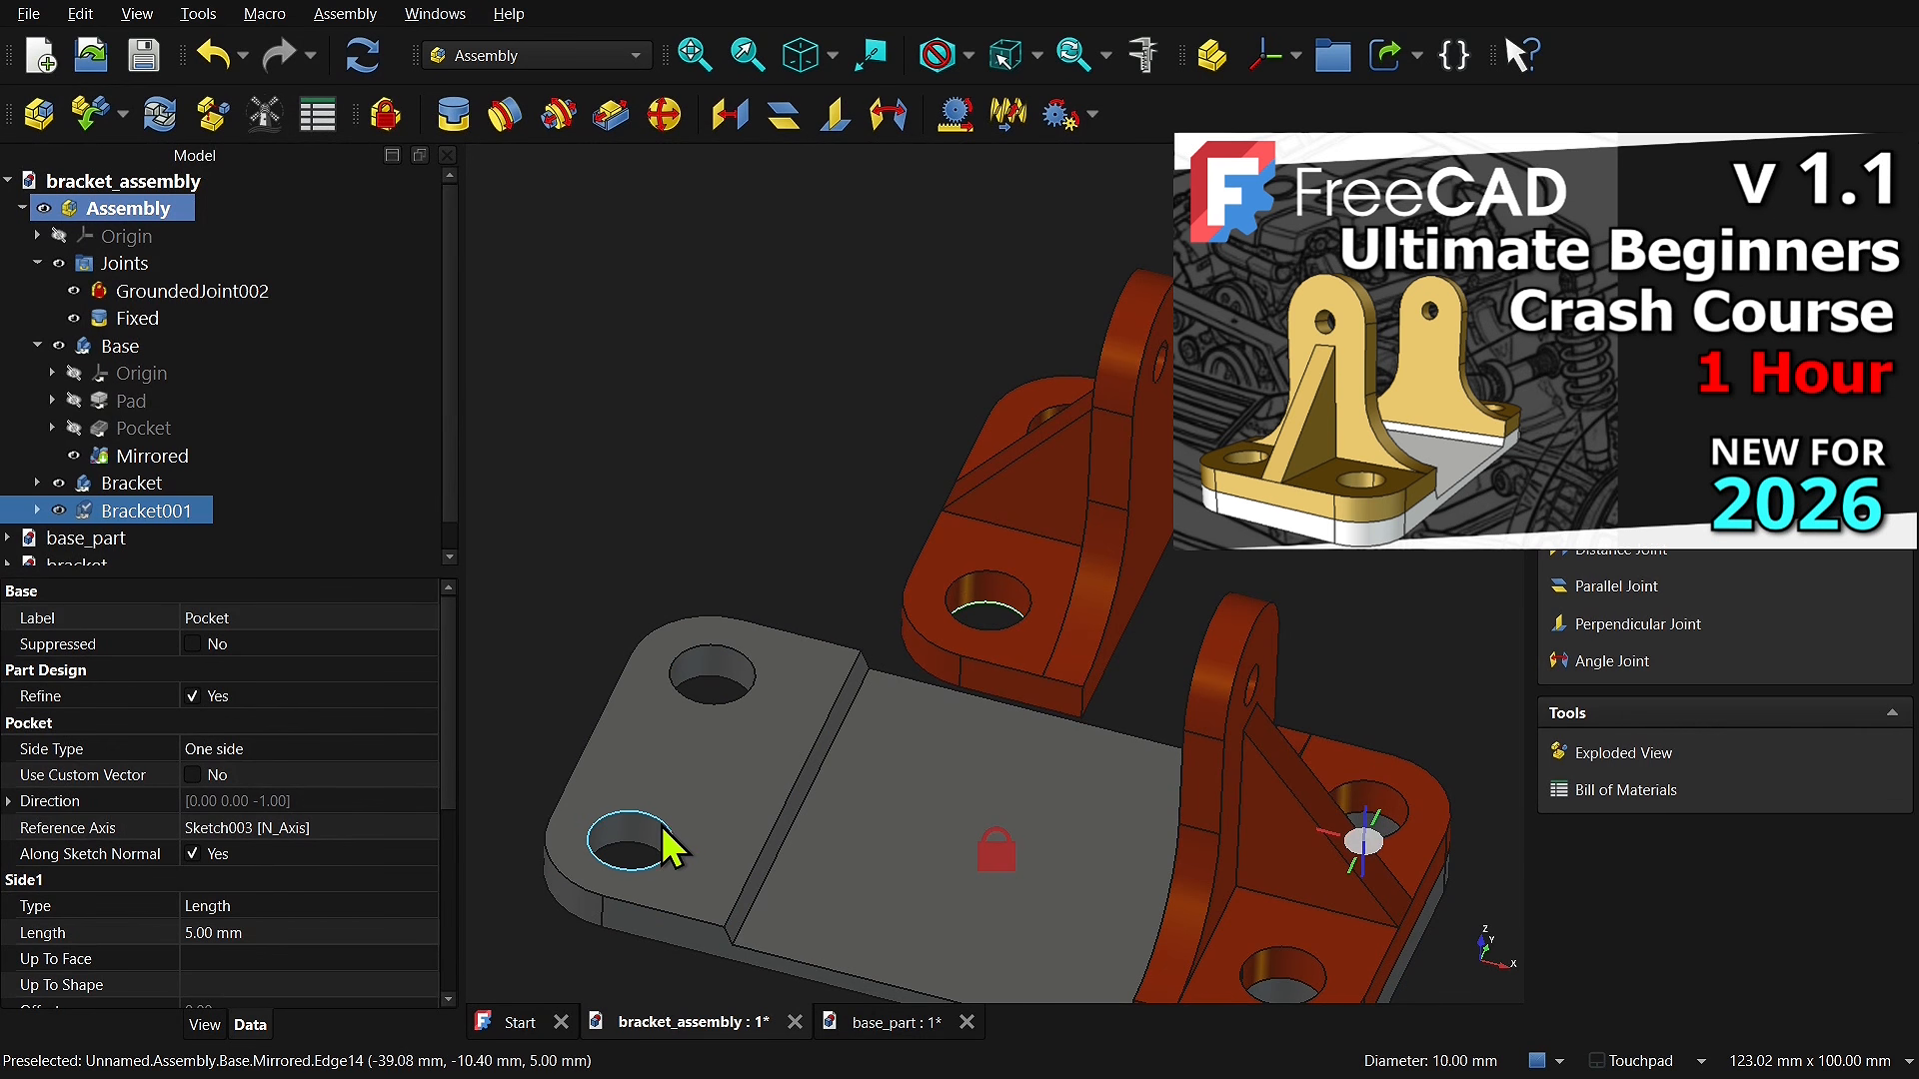
Step: Add a Fixed joint between the hole edges of Bracket001 and the base, with Isolate set to Hidden
left_click(668, 847, "ctrl")
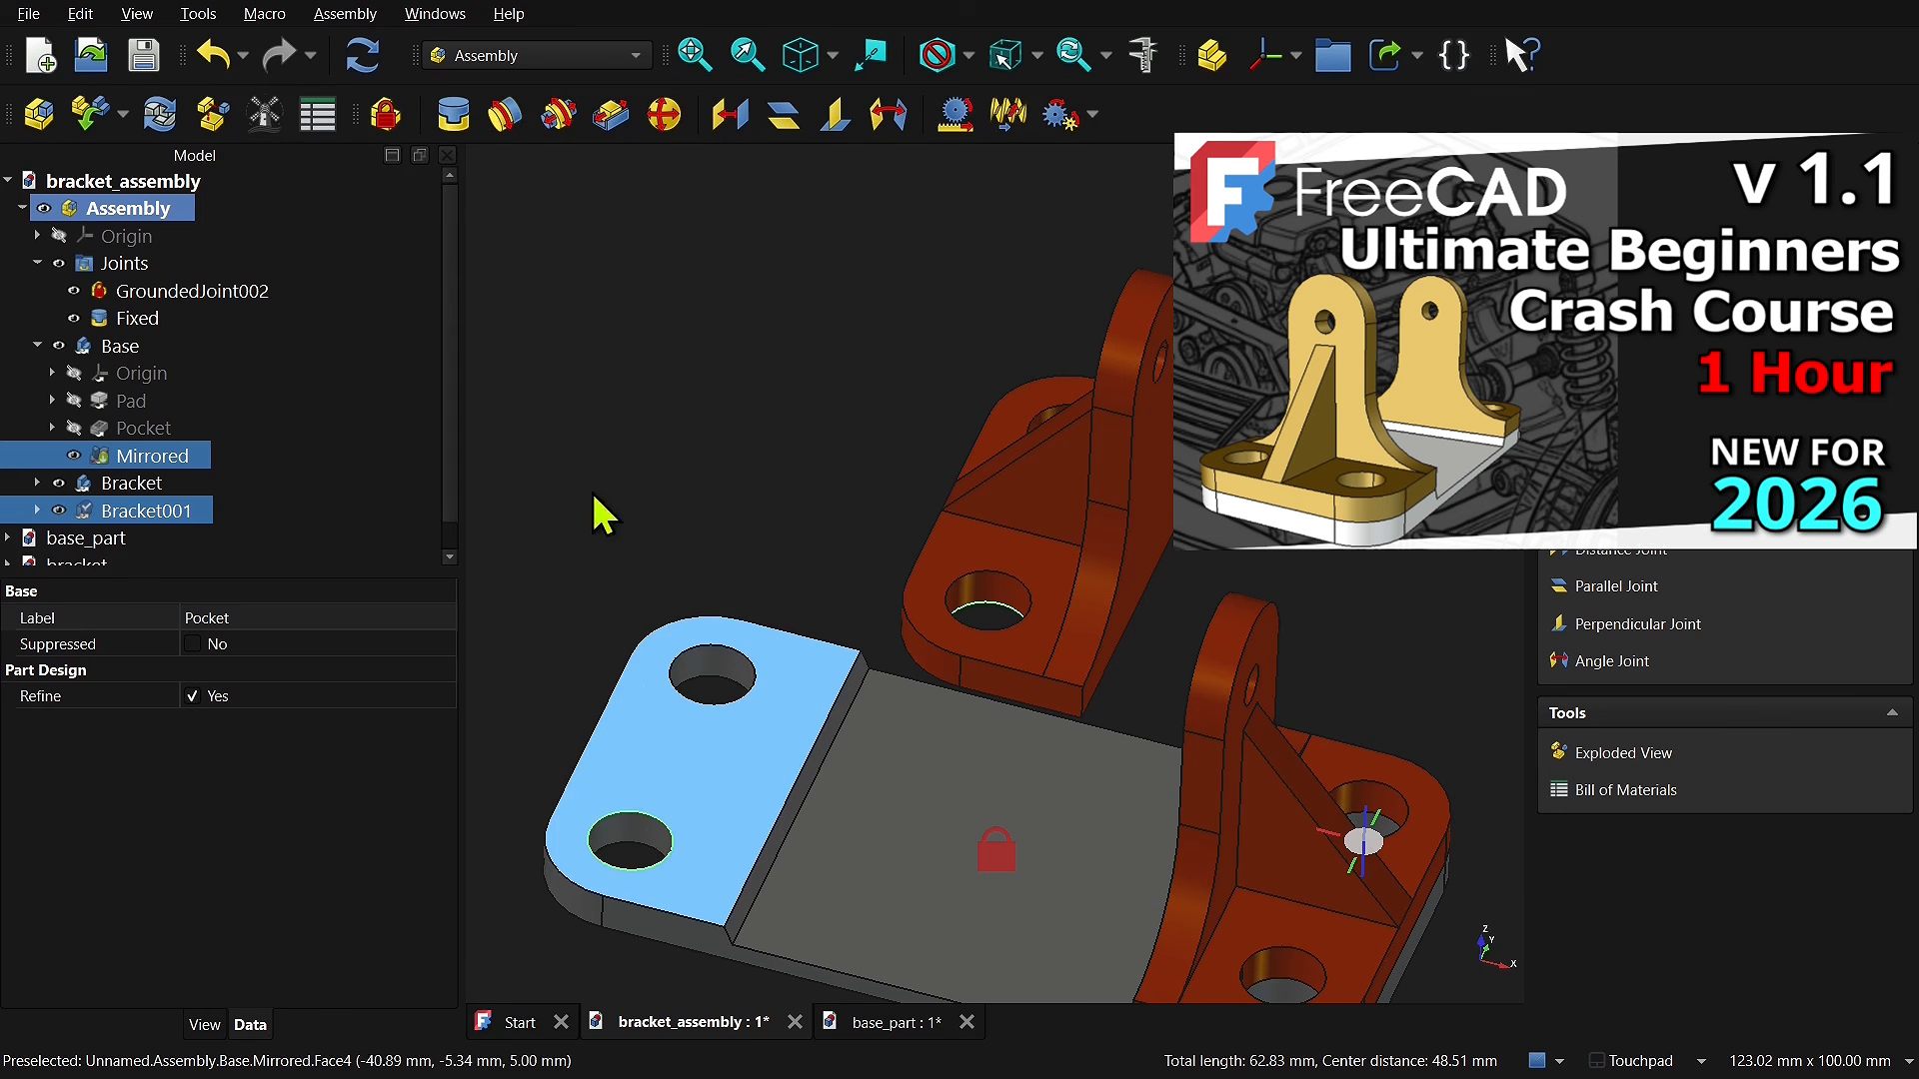
left_click(453, 114)
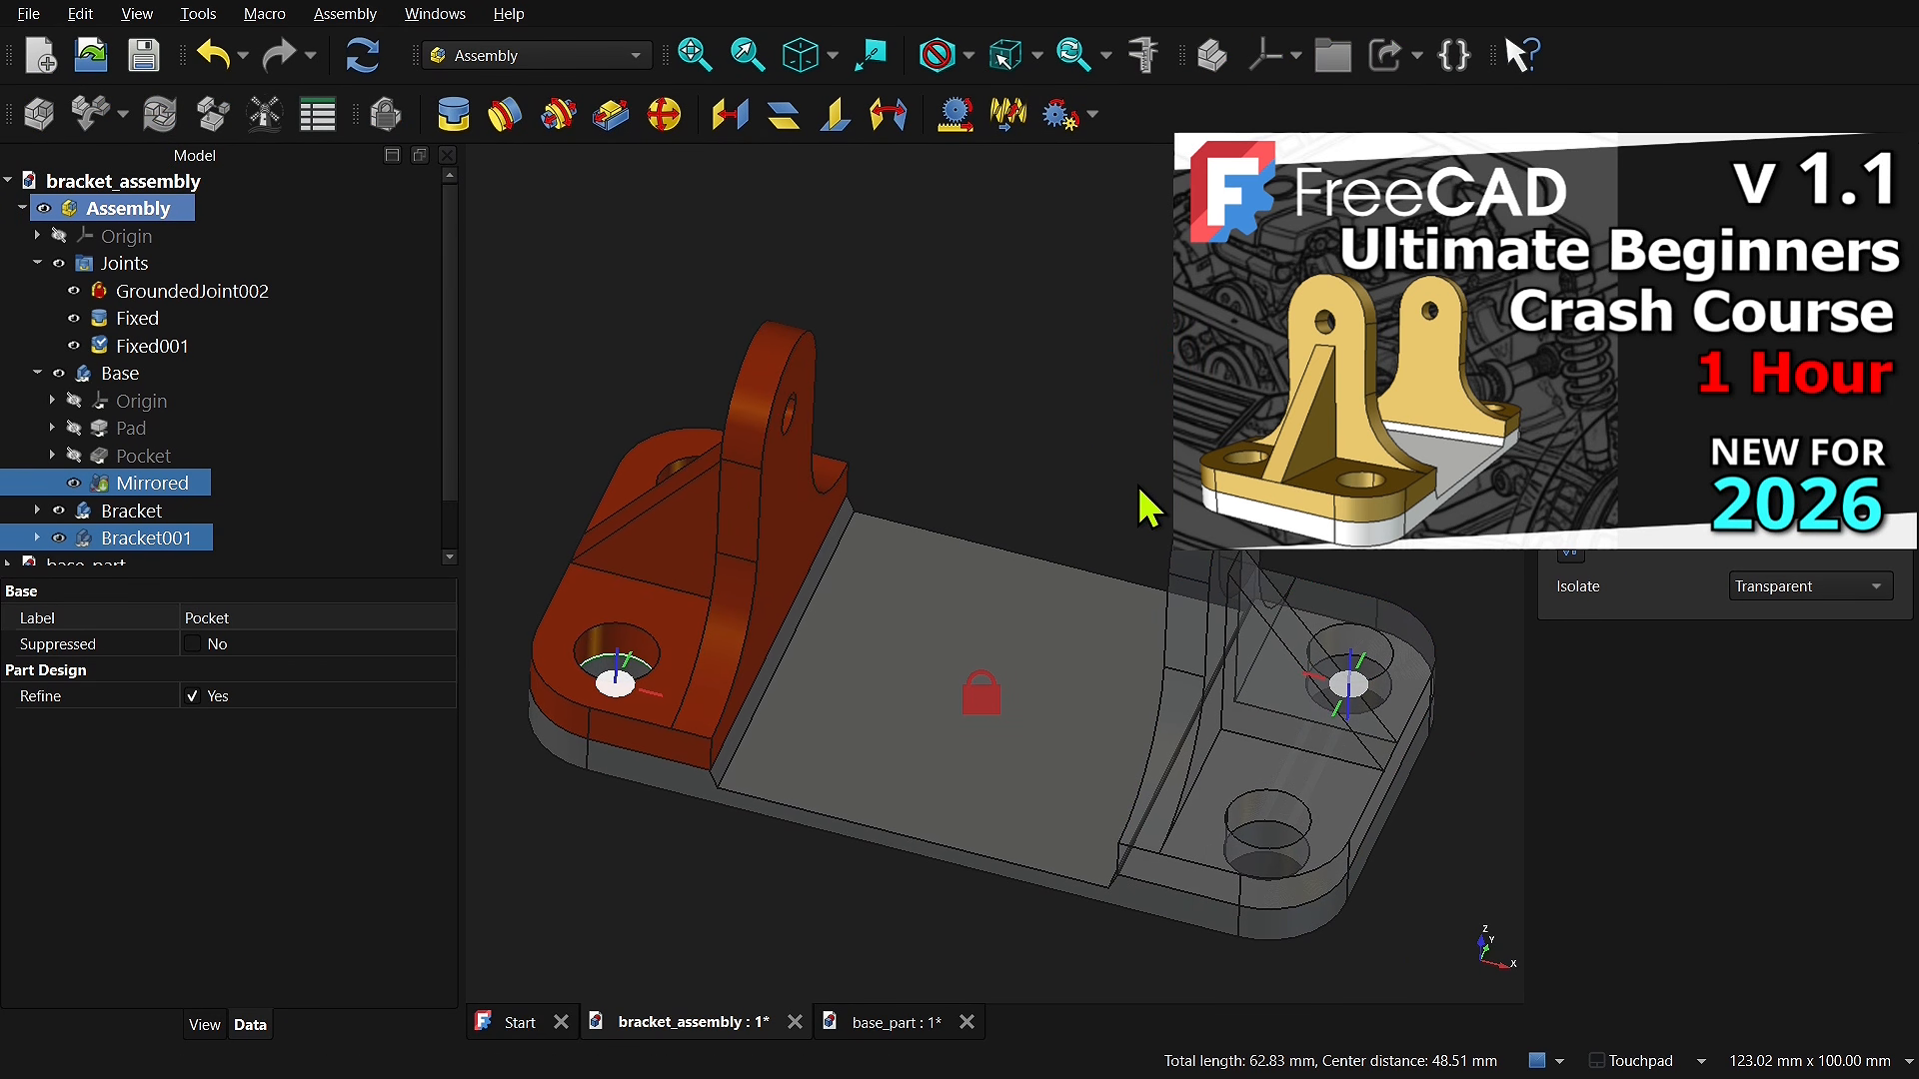
left_click(1789, 588)
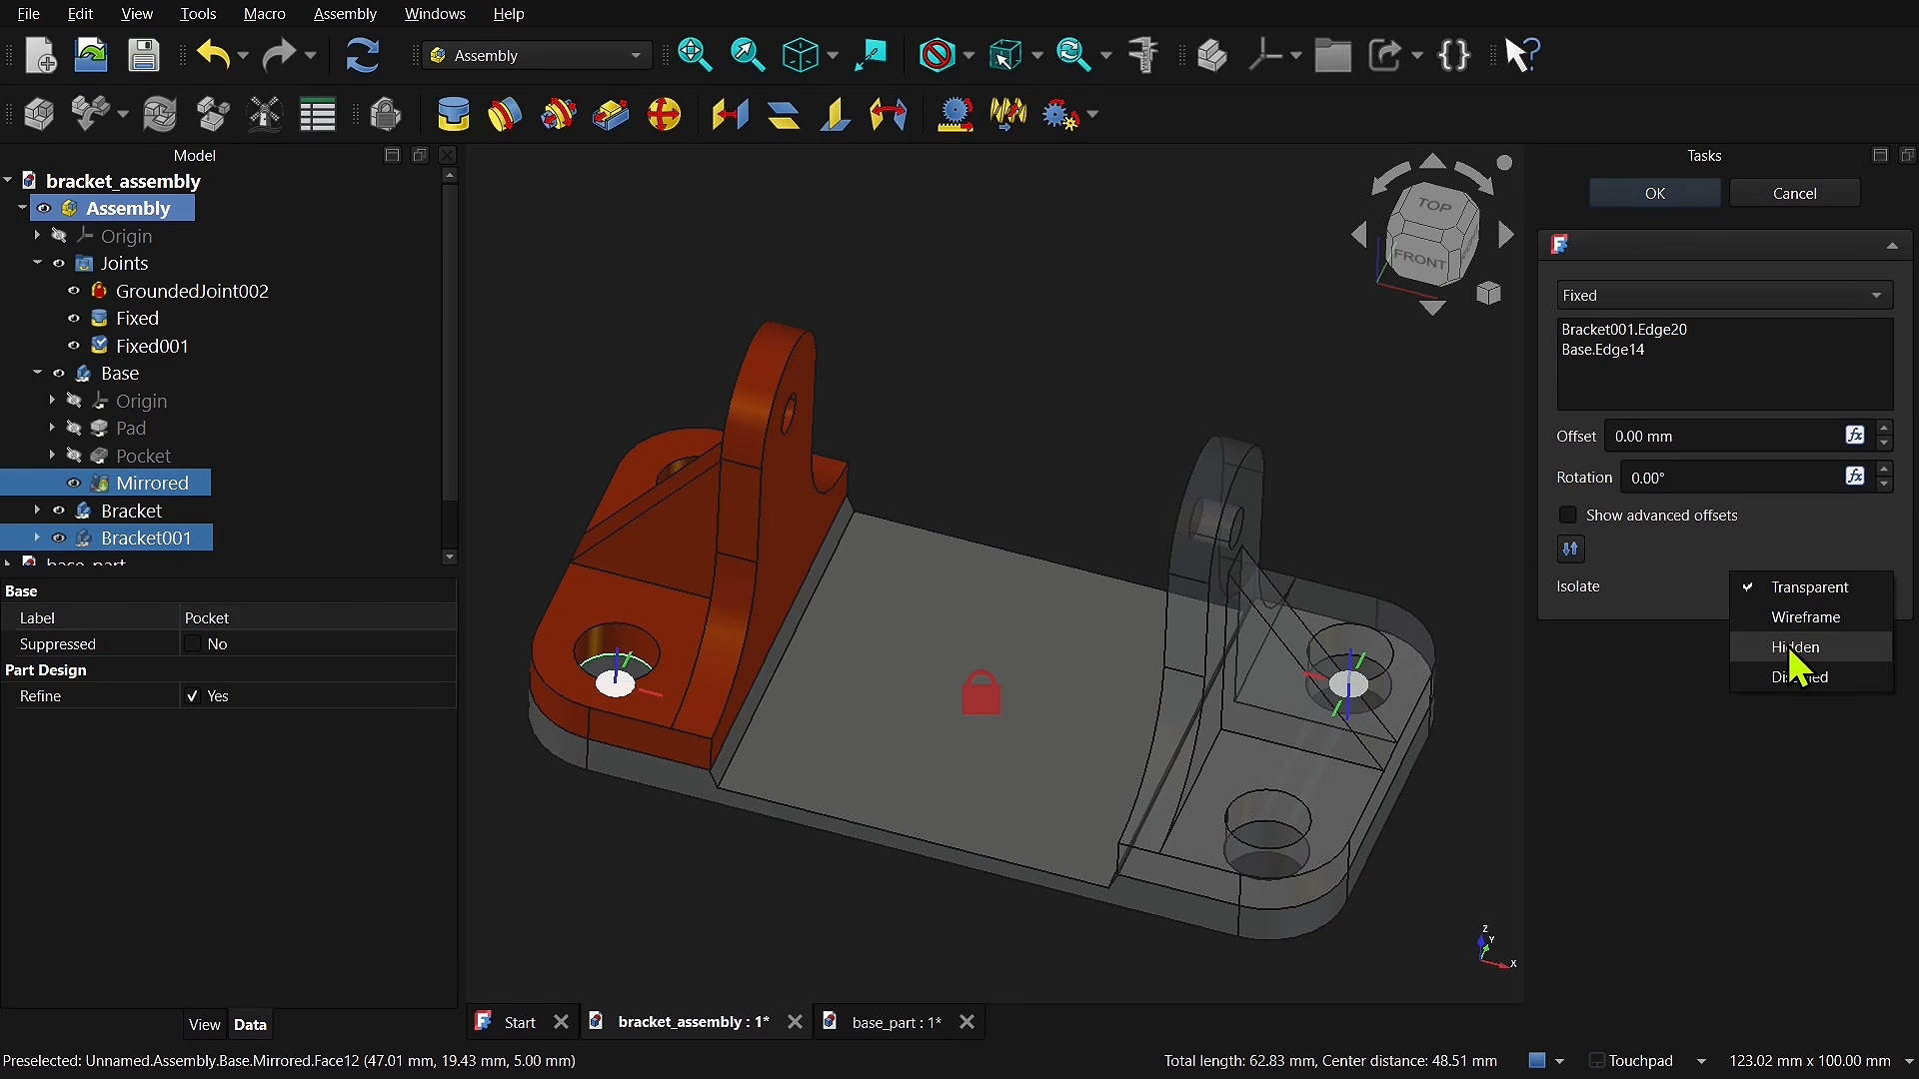
left_click(1791, 654)
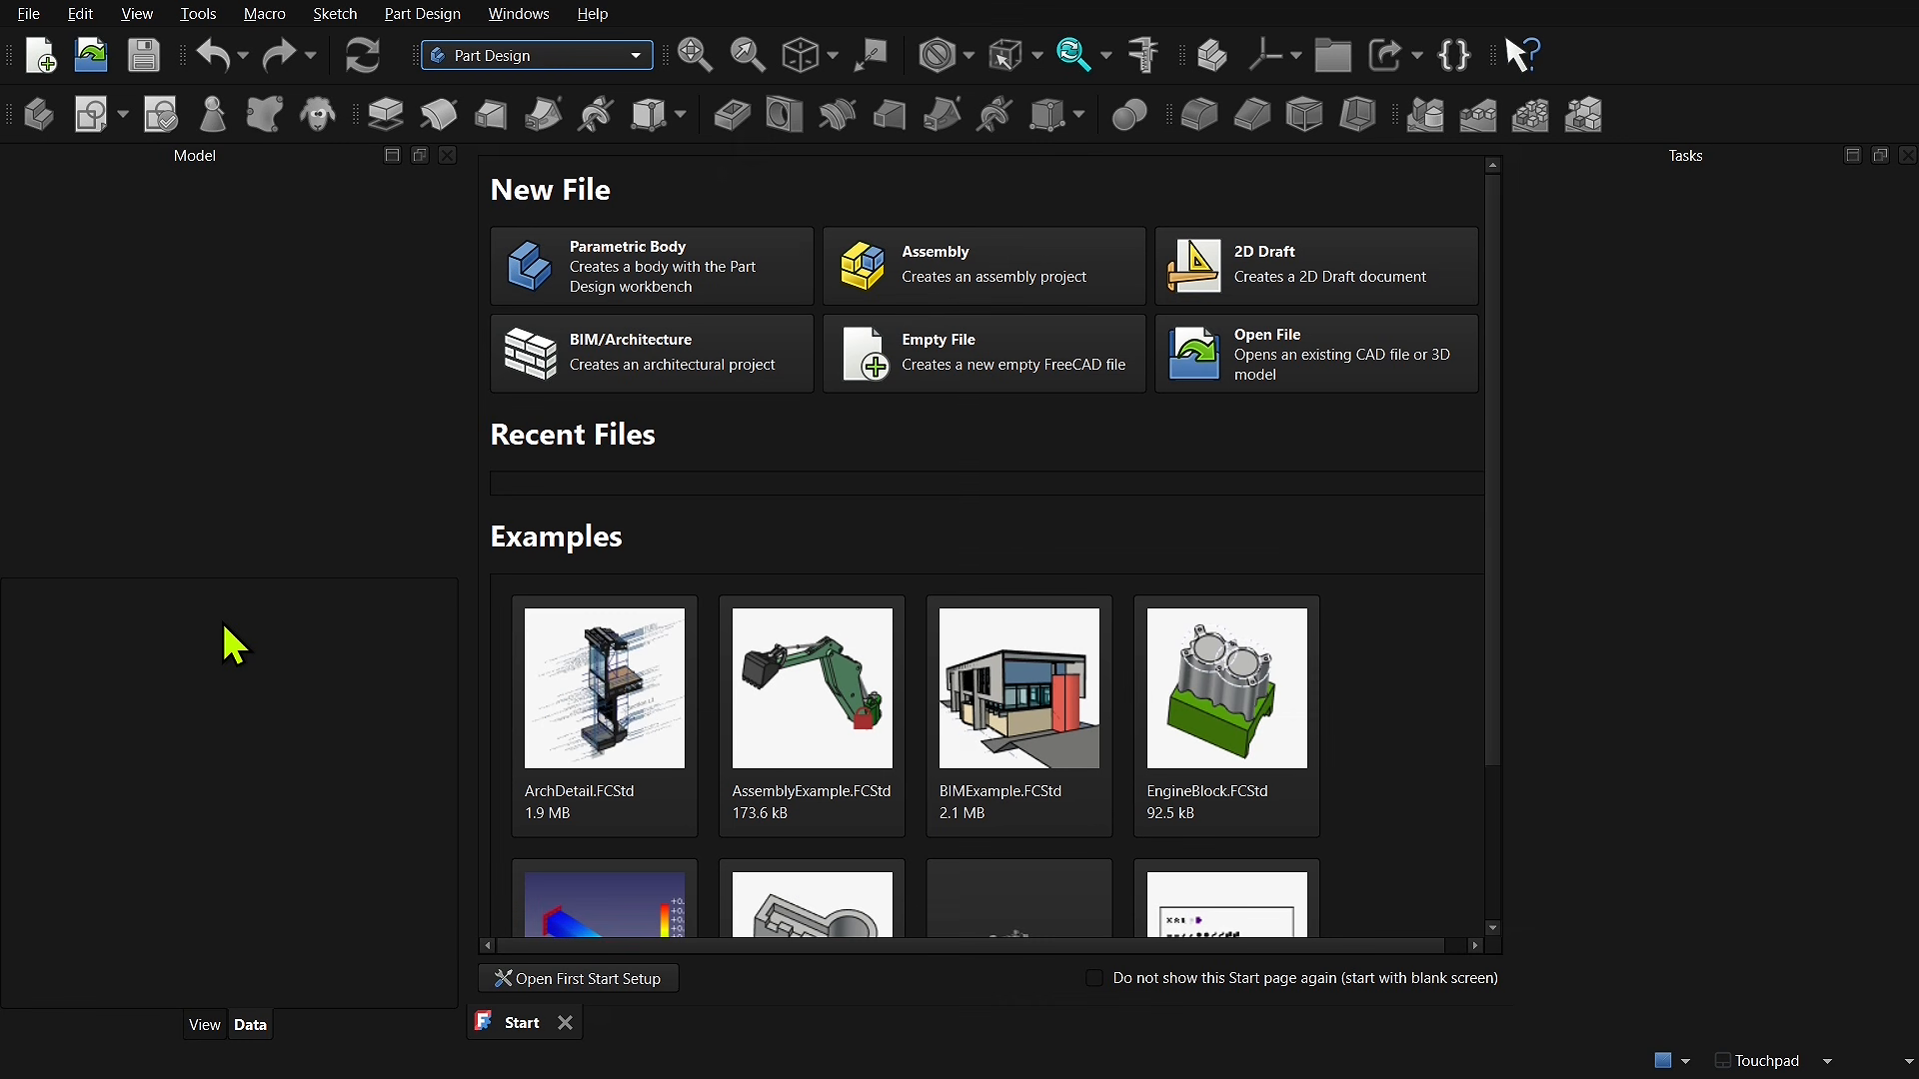
Step: Create a new document, switch to the Assembly workbench and add a new assembly
left_click(40, 56)
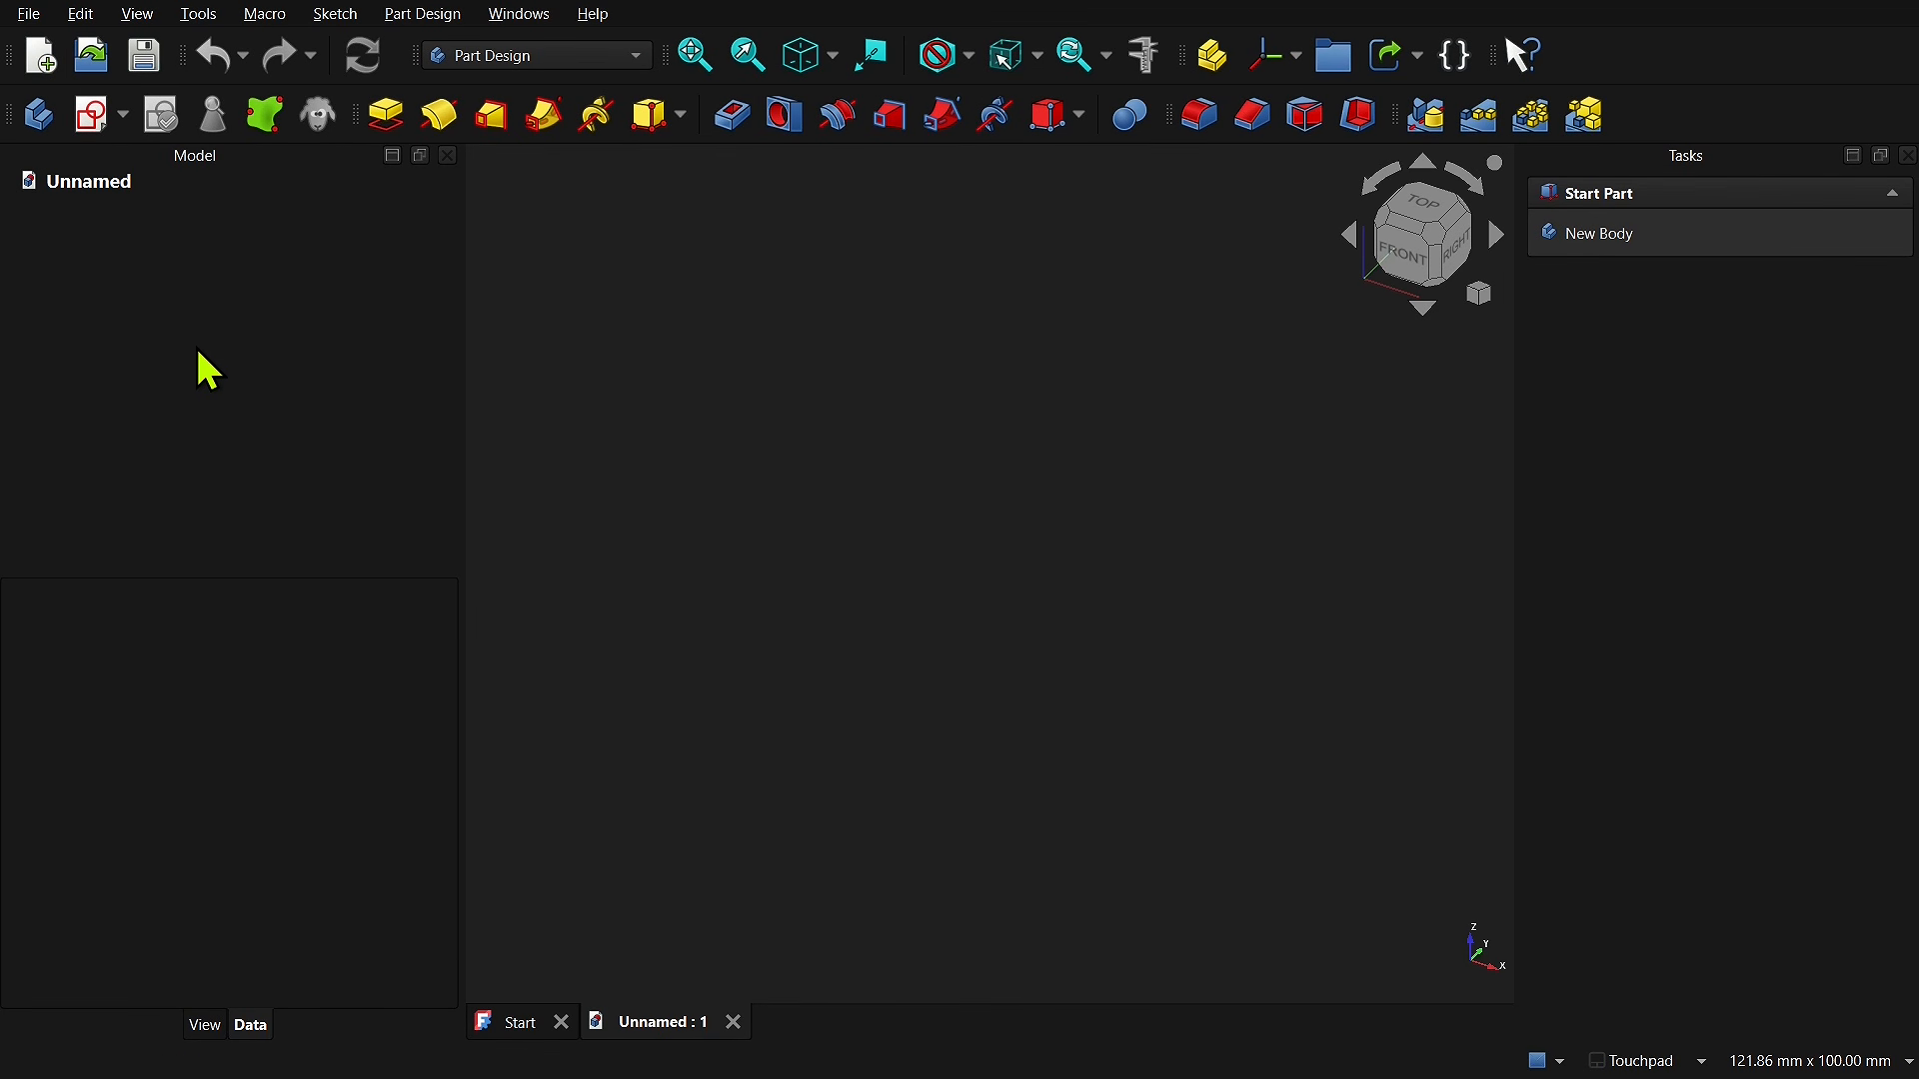
left_click(562, 55)
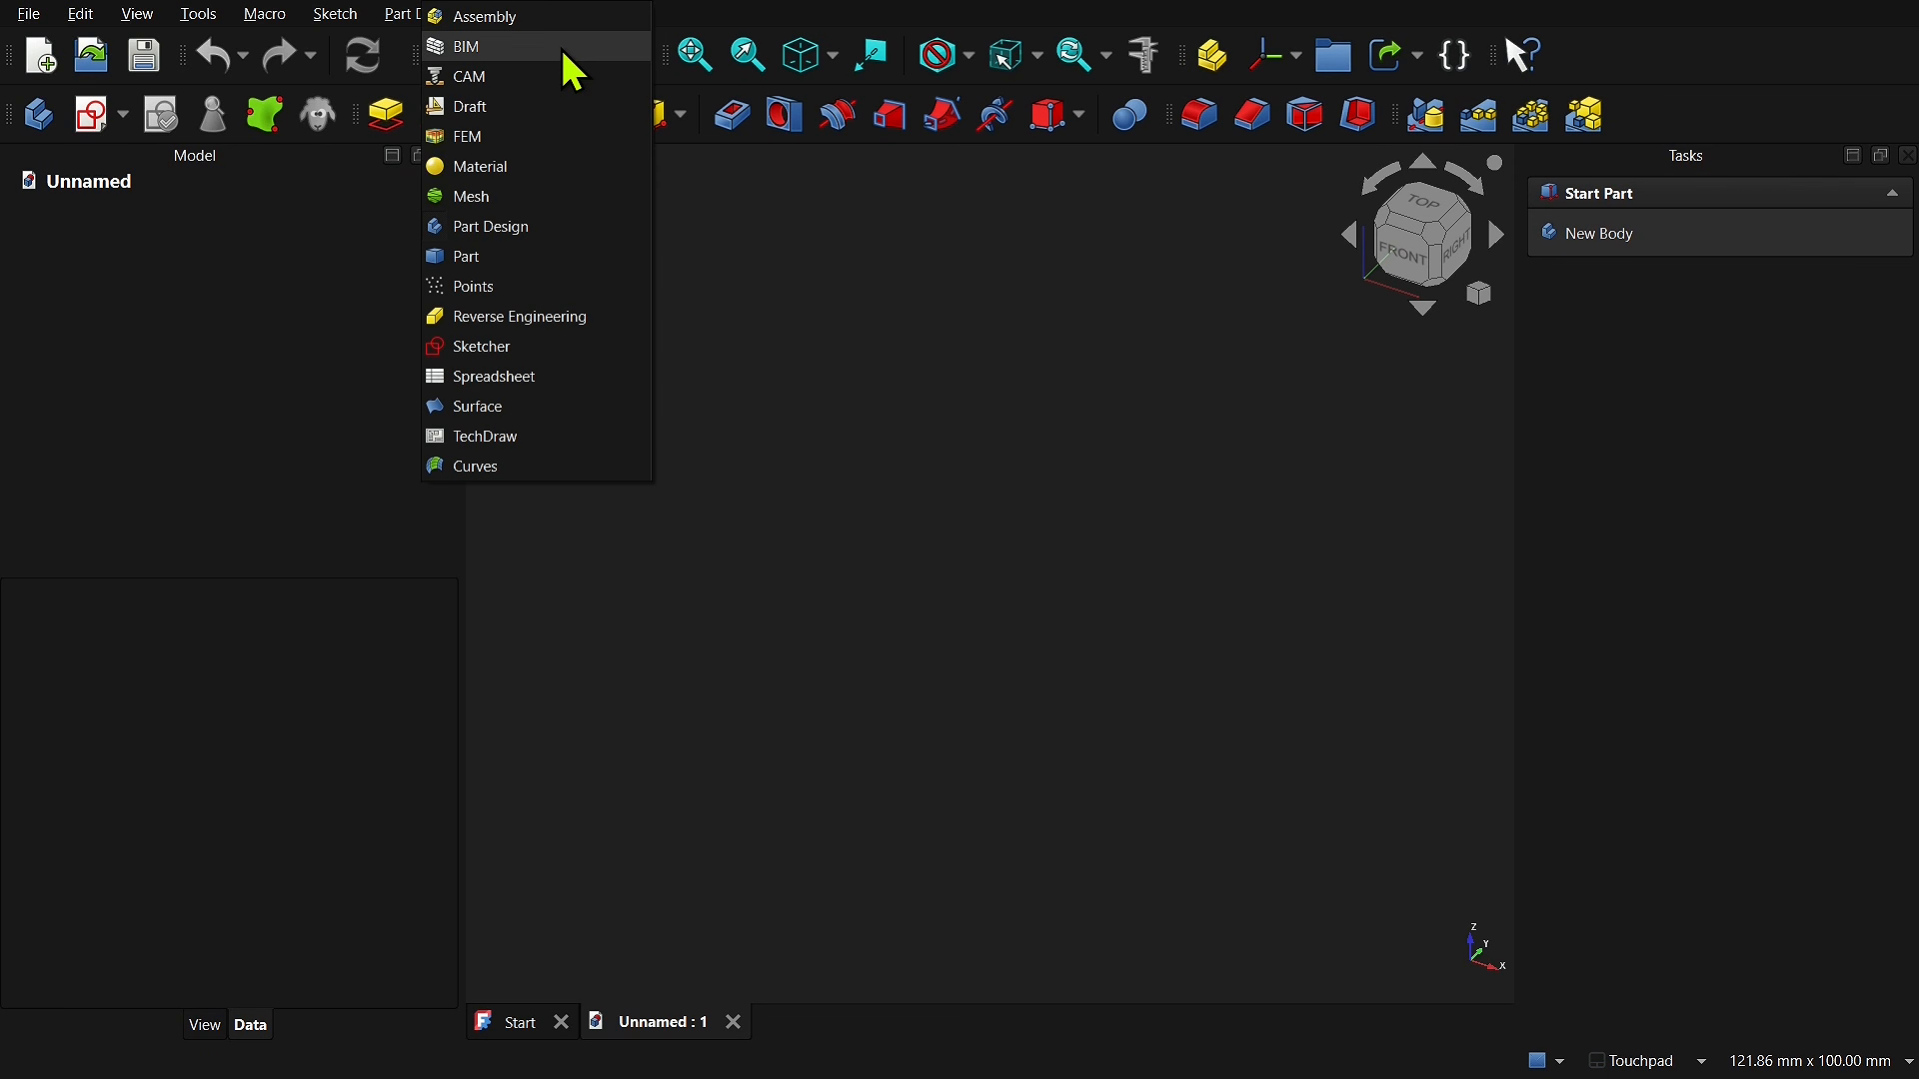
left_click(489, 17)
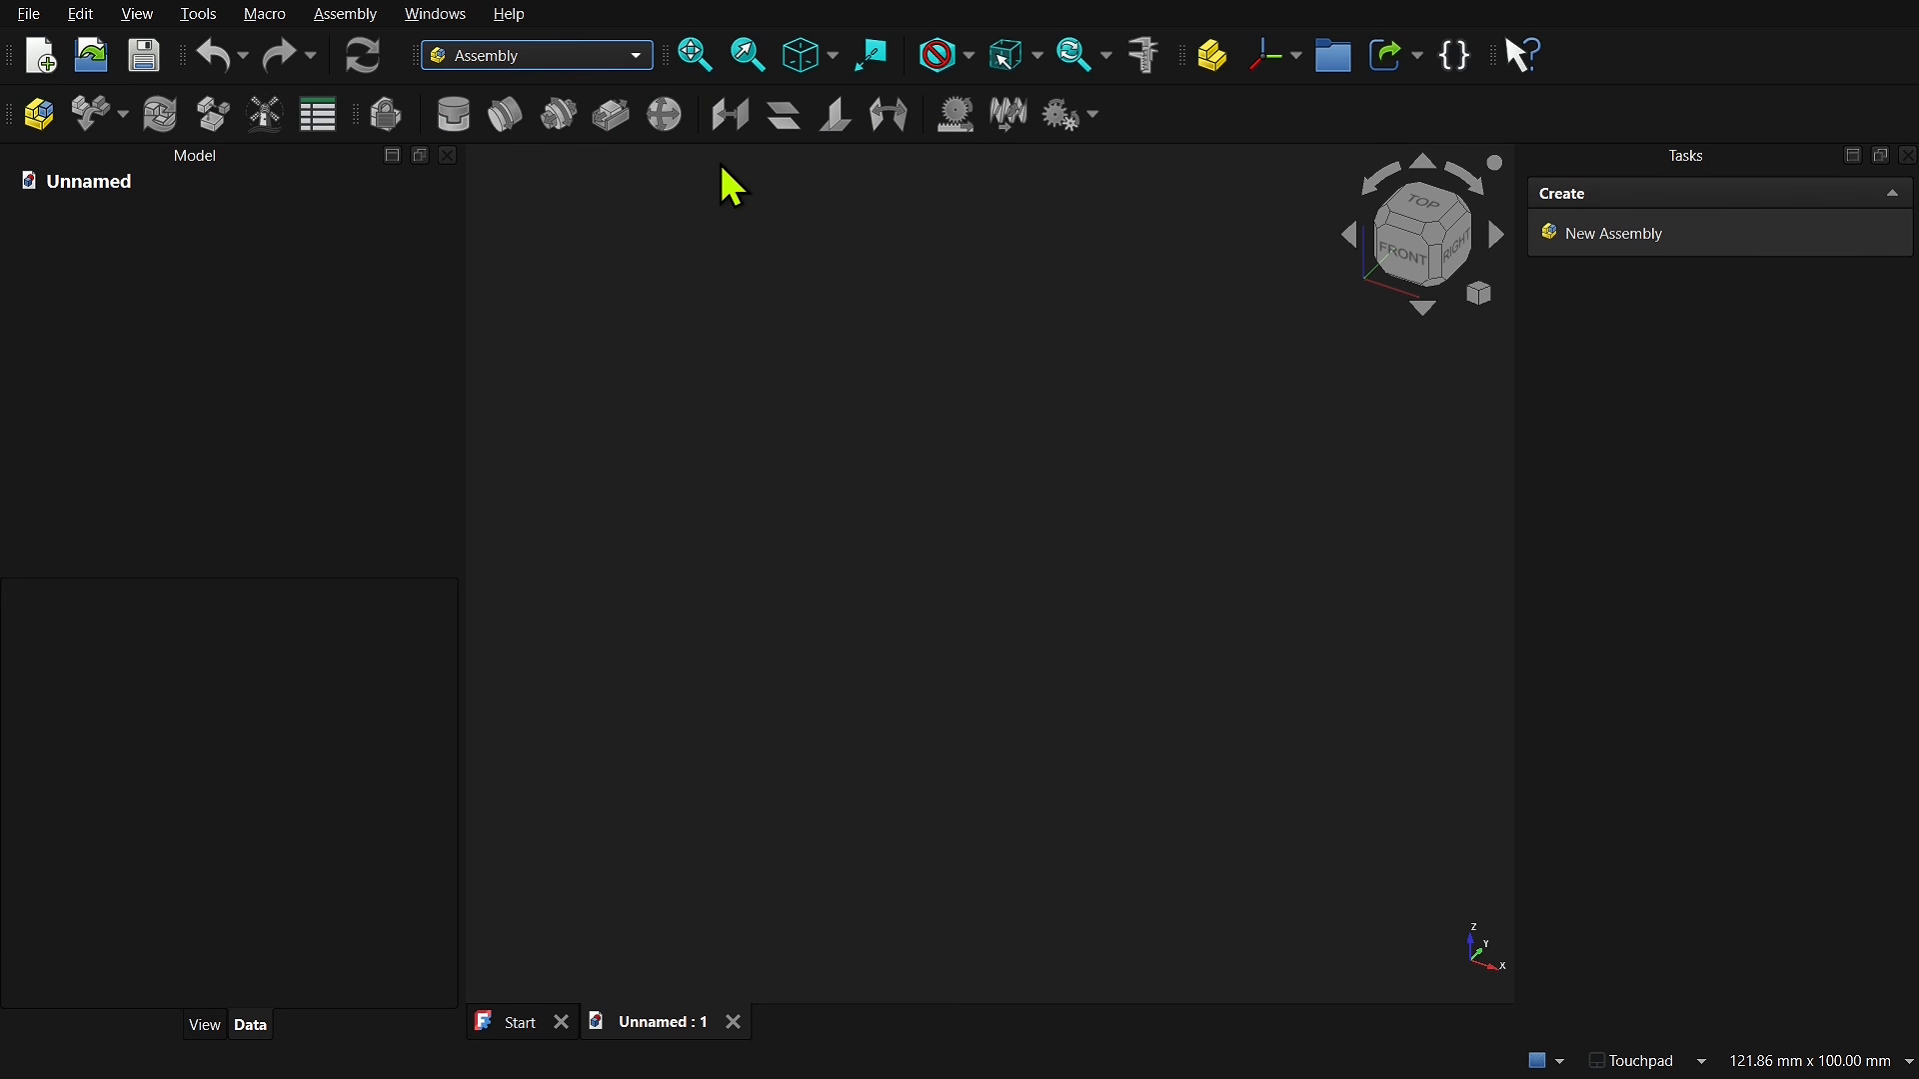
left_click(36, 120)
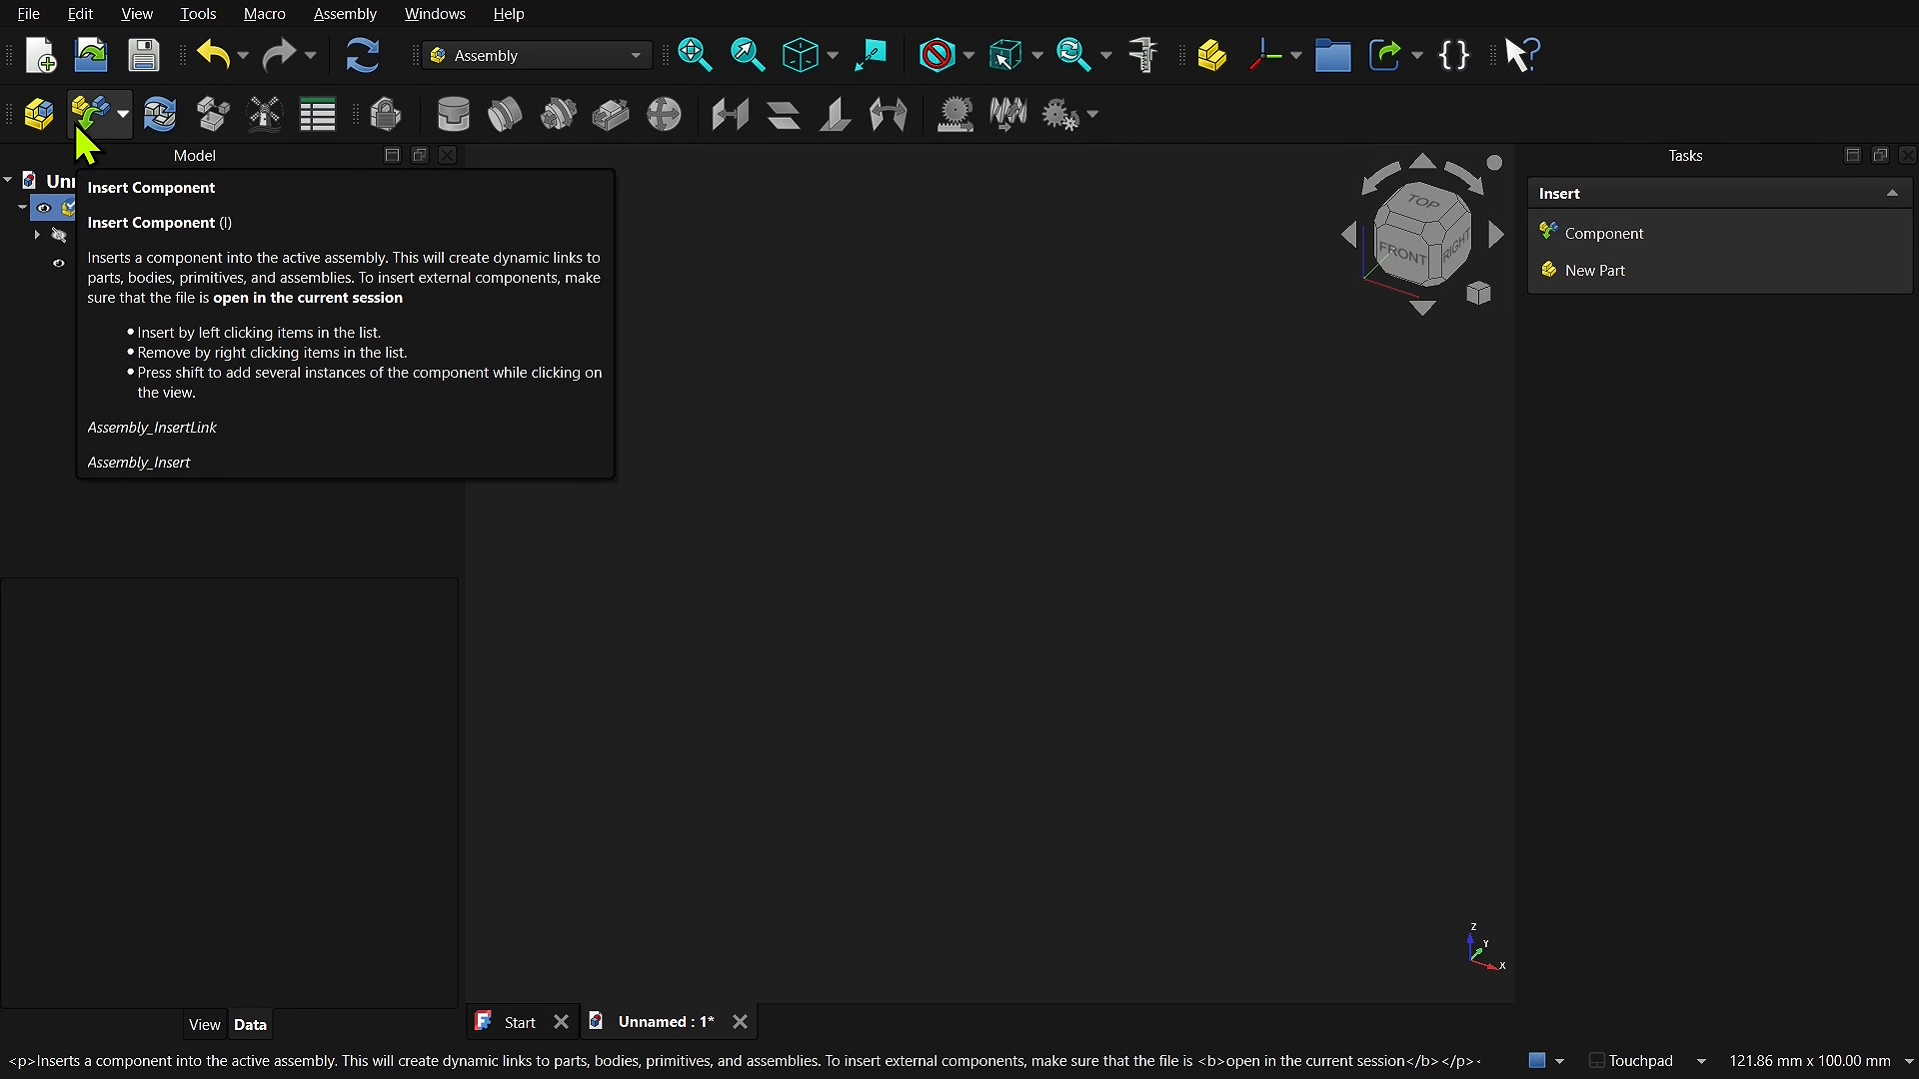
Step: Load base_part.FCStd and bracket.FCStd as sources for inserting components into the assembly
left_click(1613, 248)
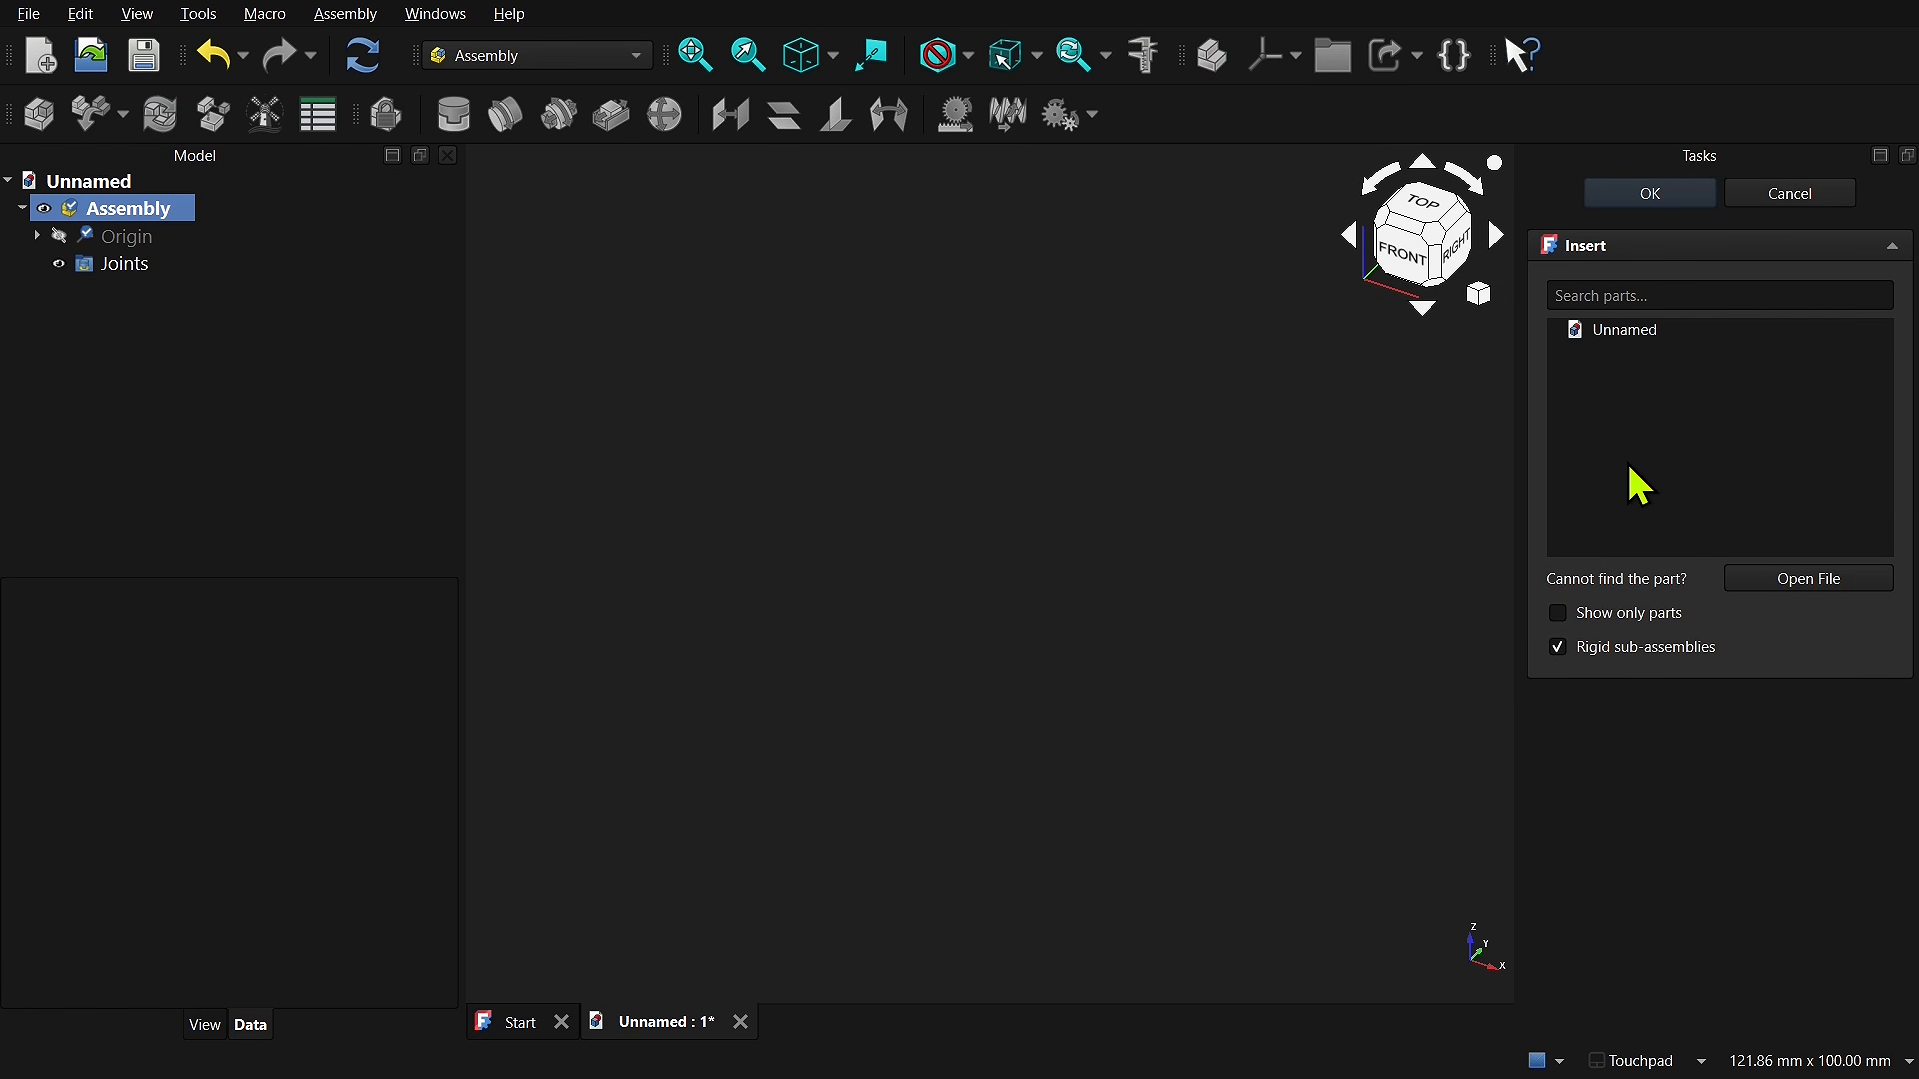
left_click(1806, 590)
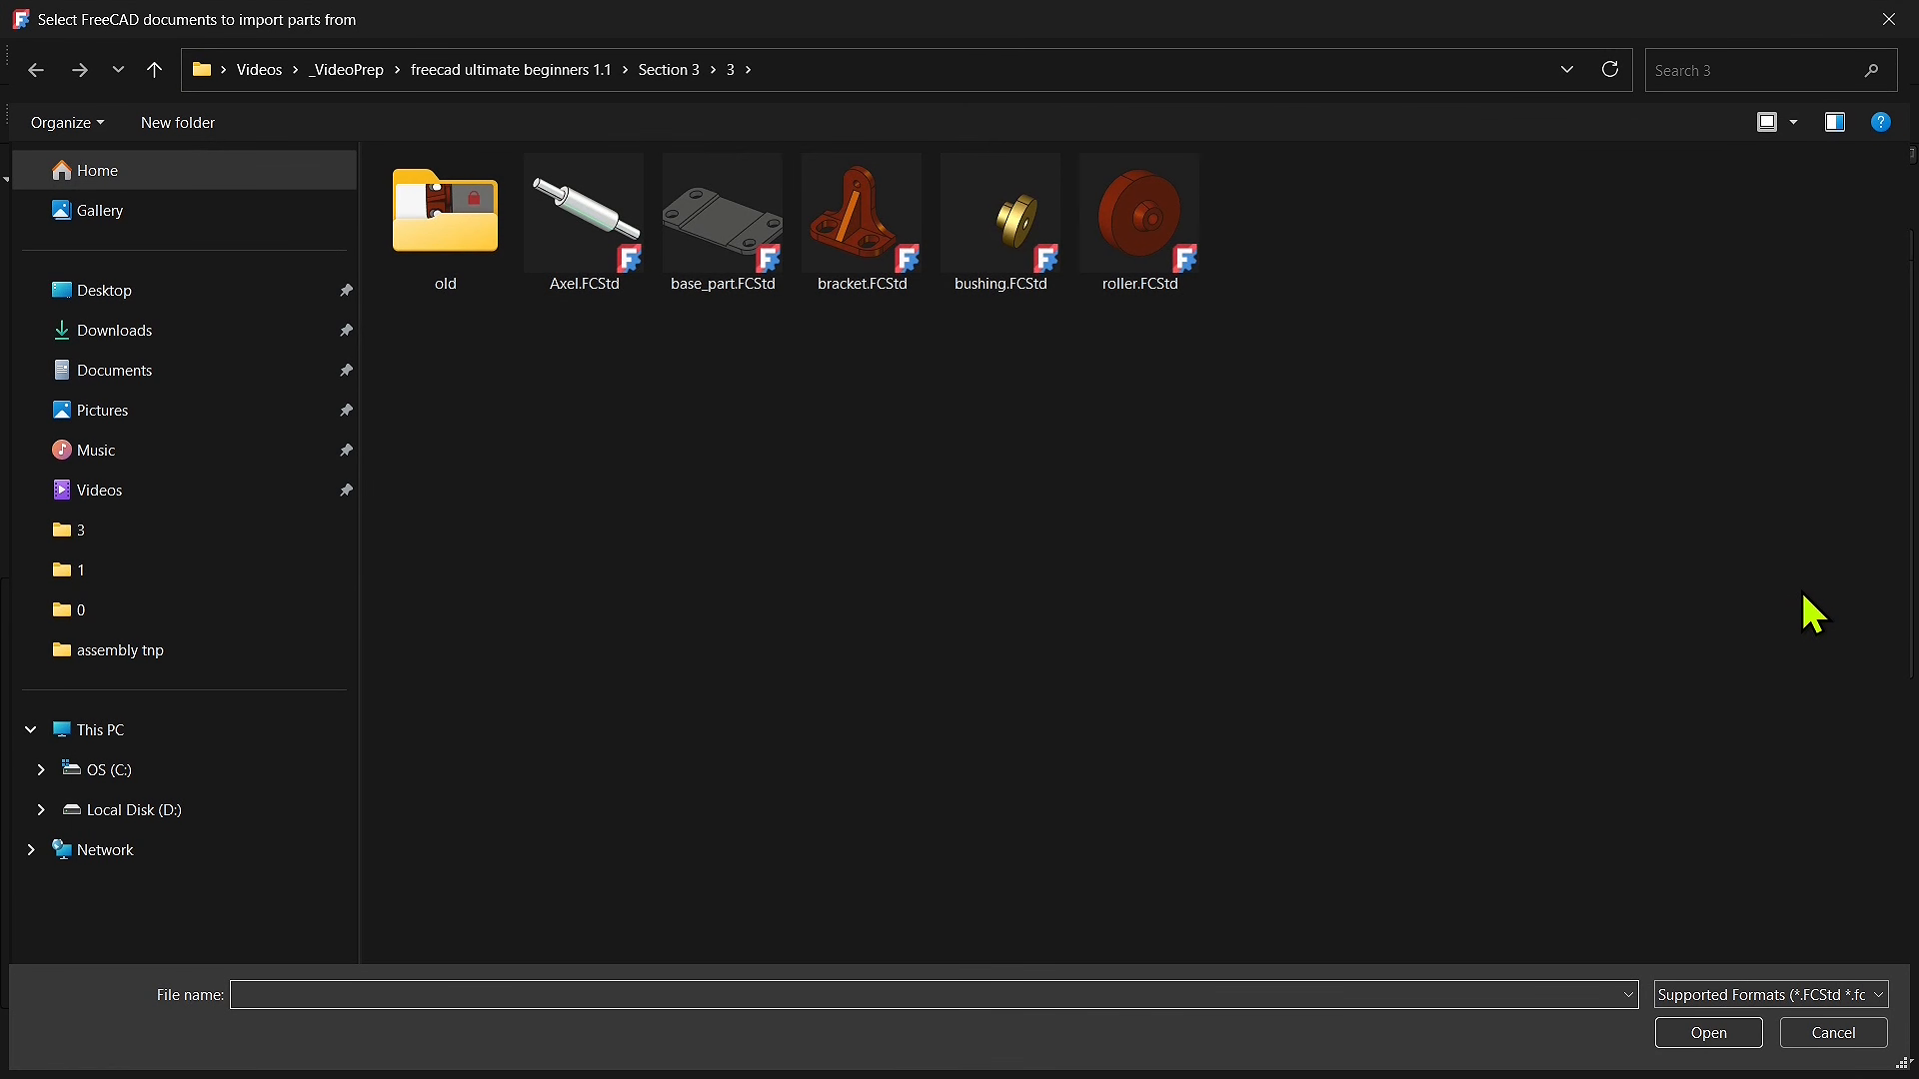
left_click(721, 294)
left_click(1714, 1033)
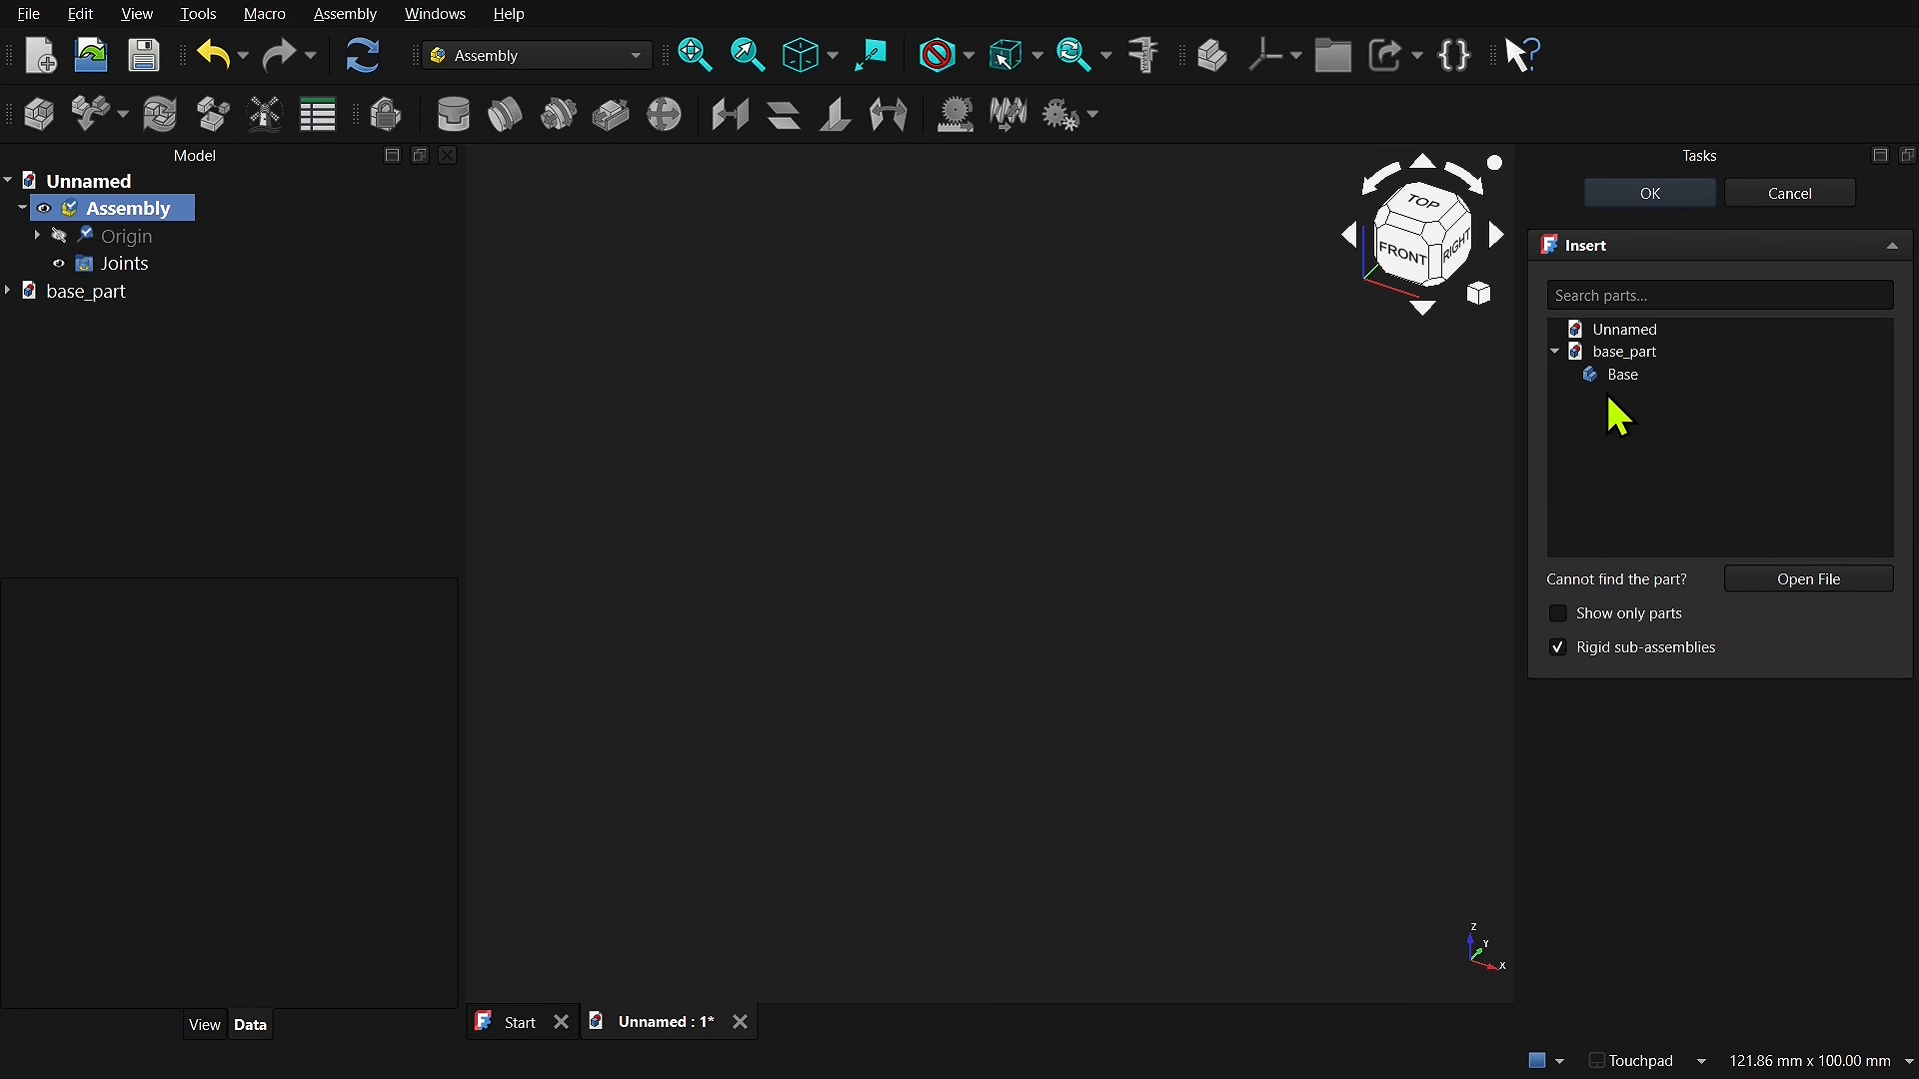
left_click(1759, 583)
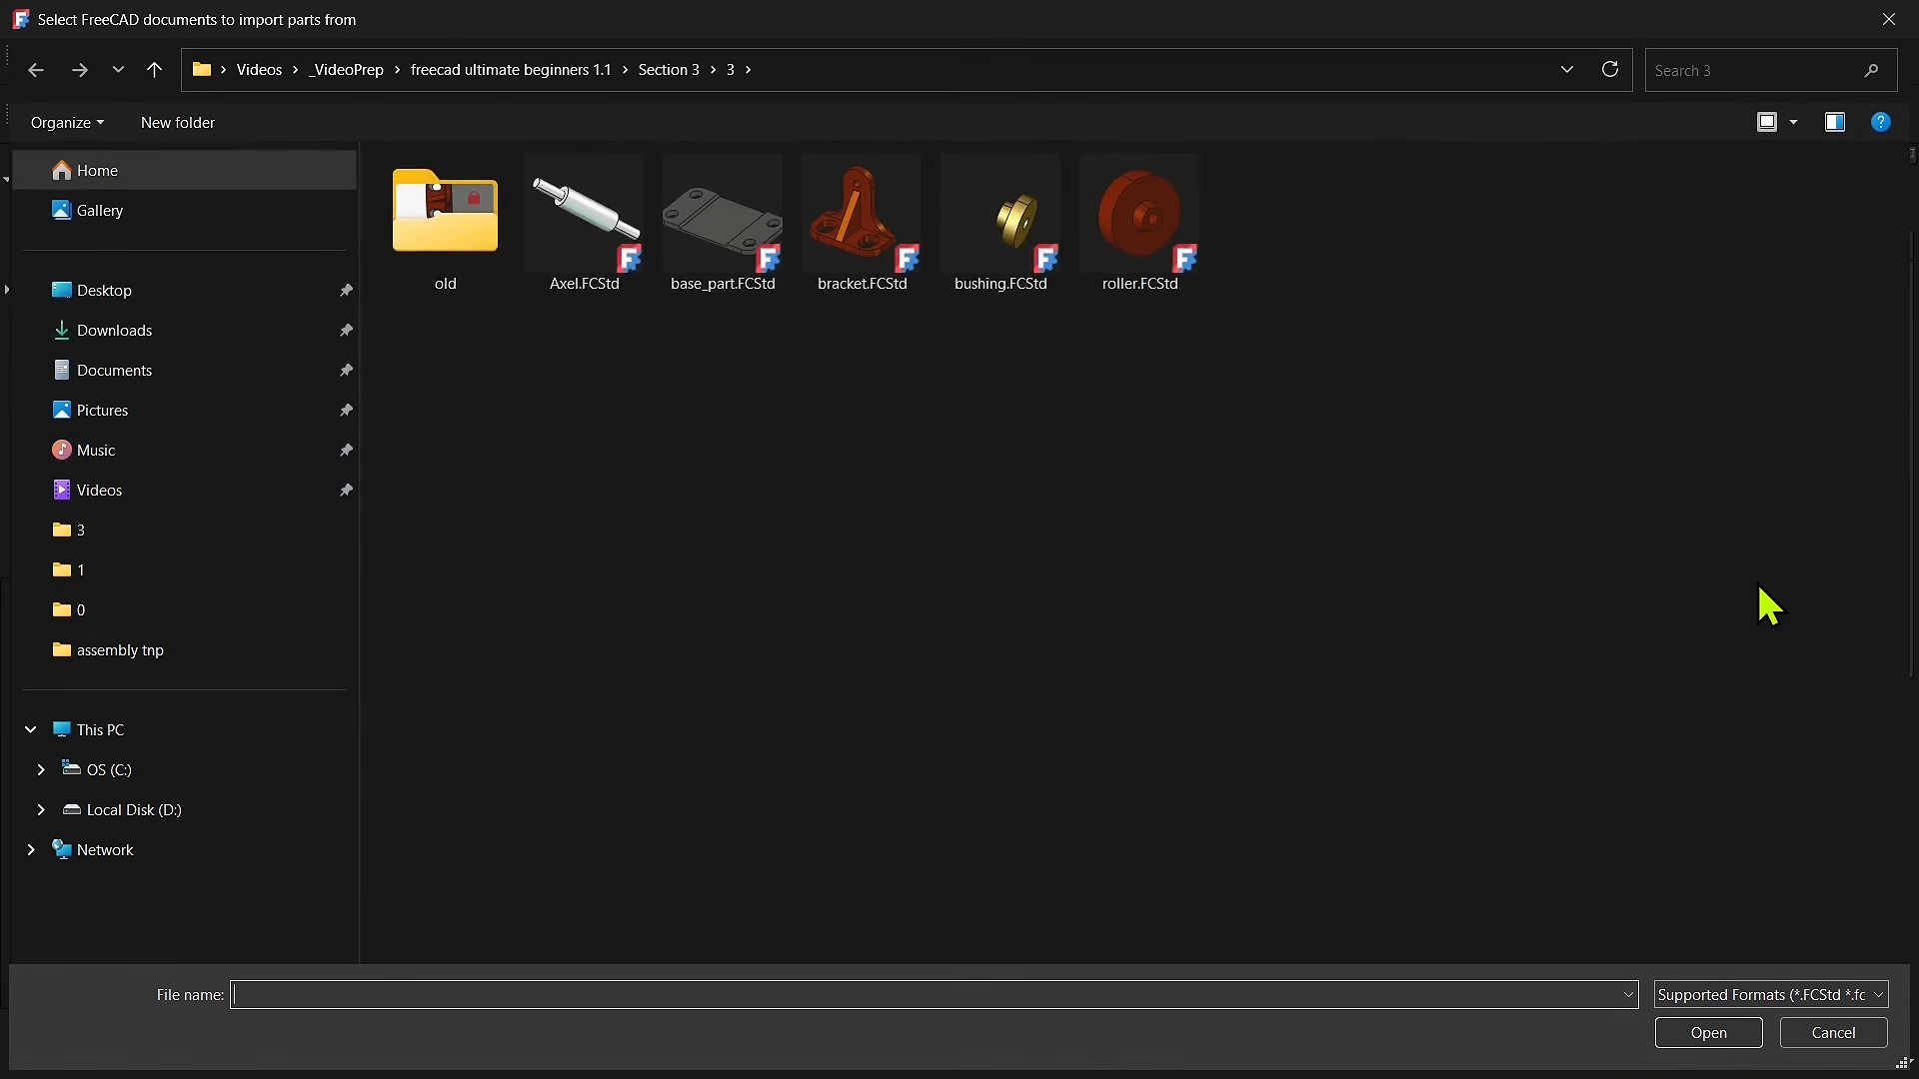
left_click(865, 284)
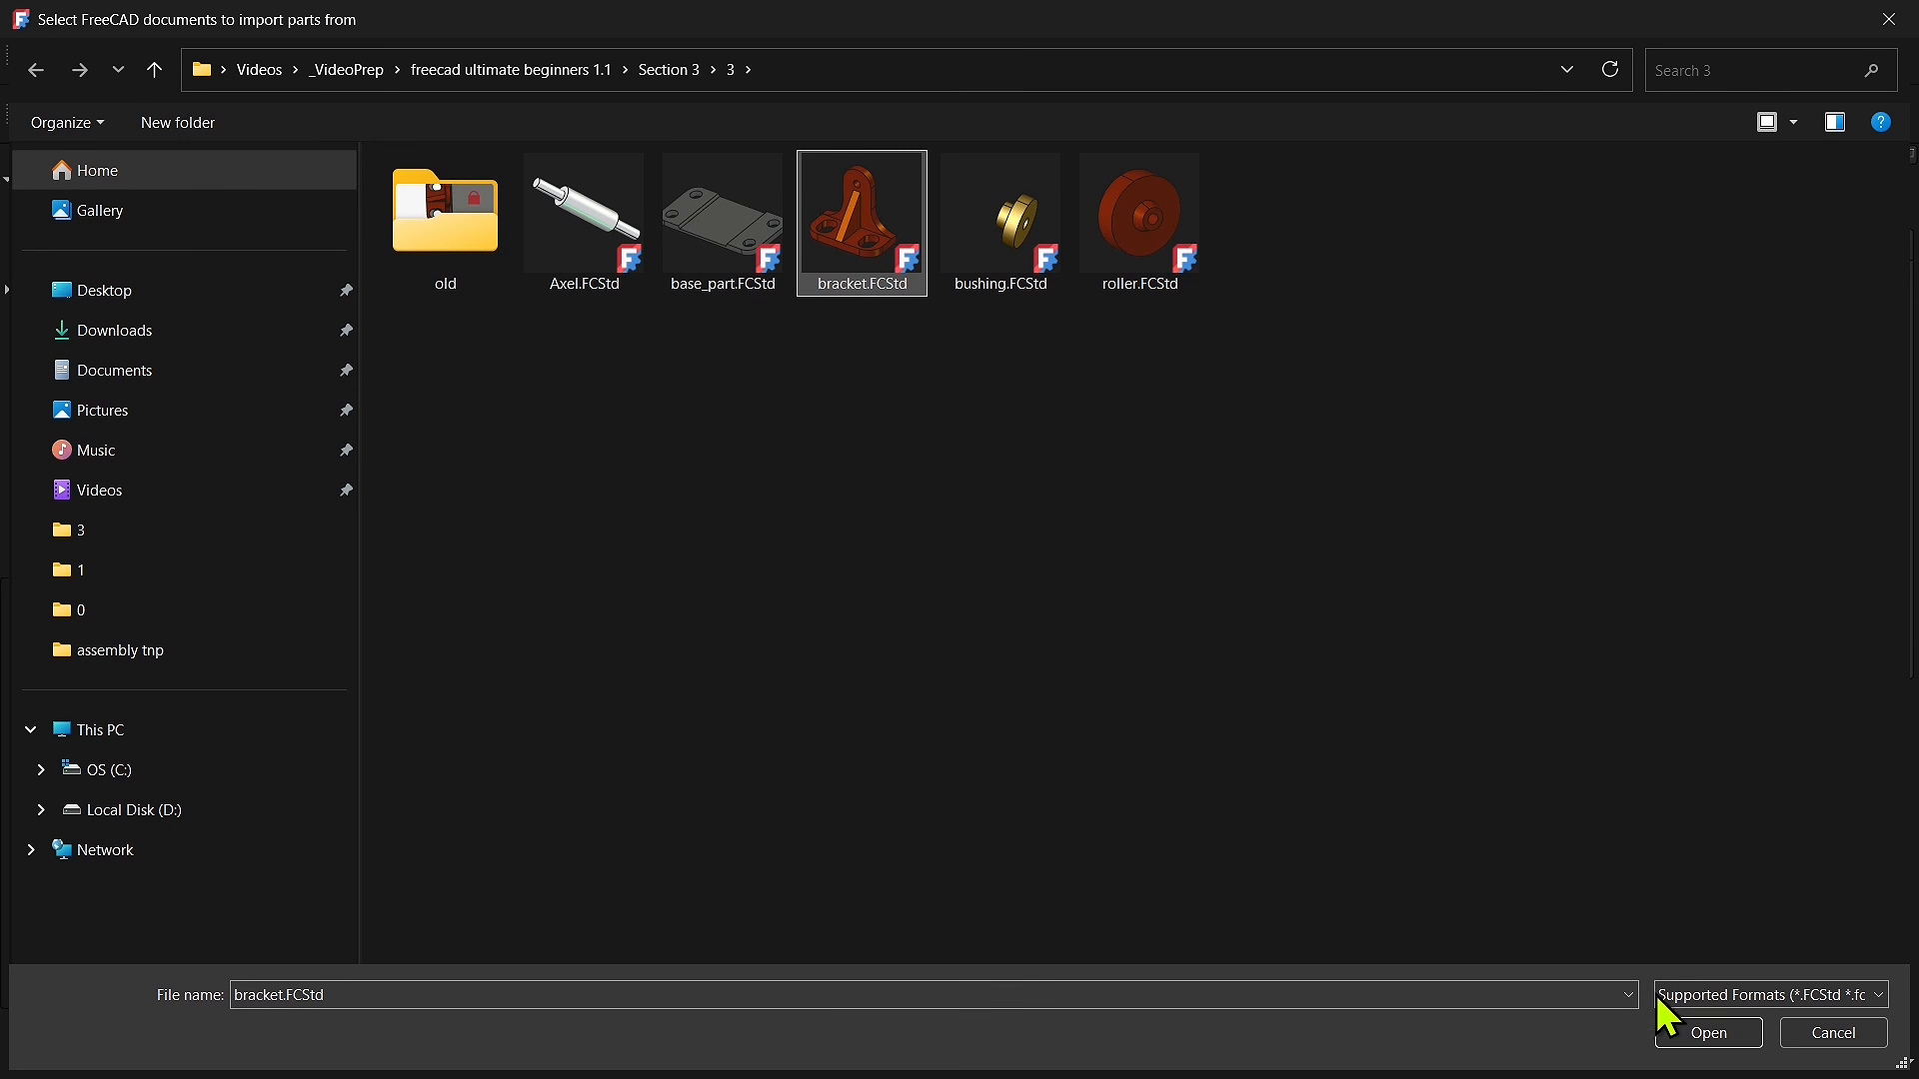
left_click(1702, 1035)
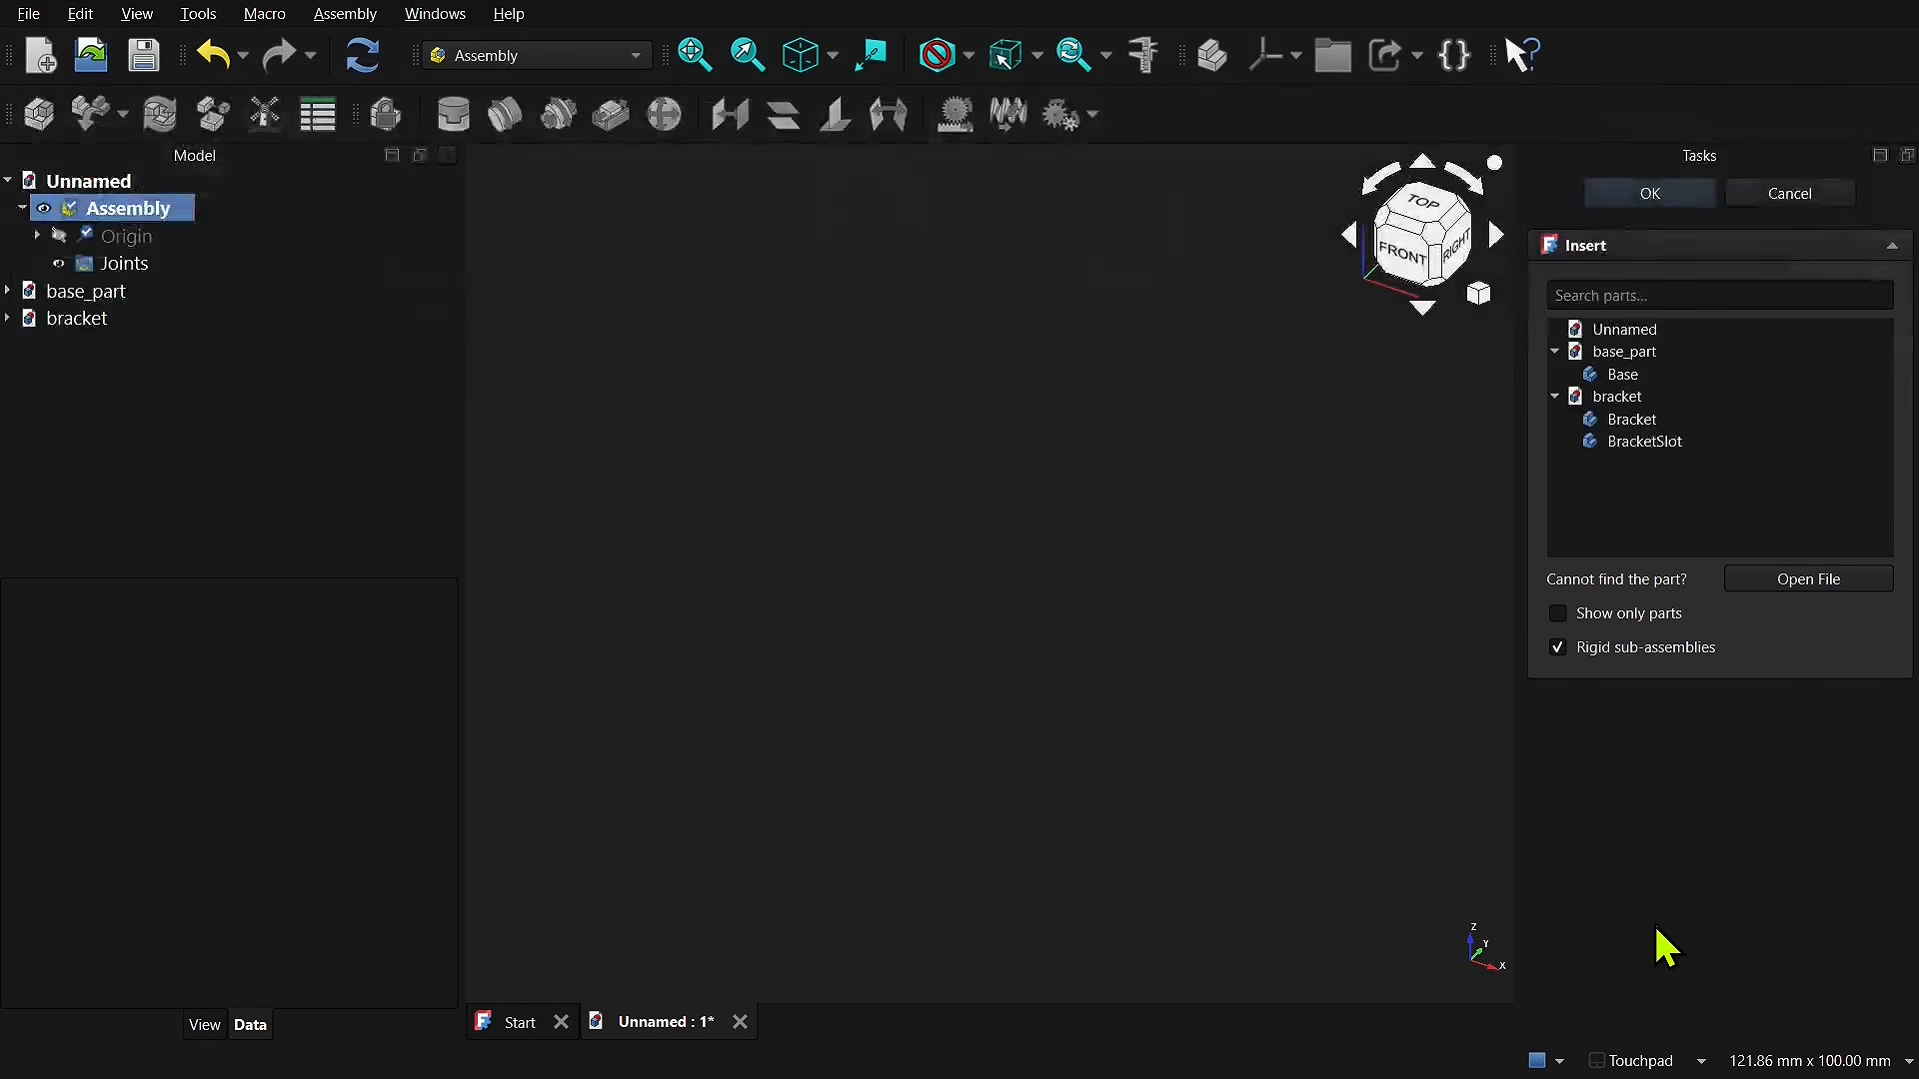
Step: Insert the Base body from base_part into the assembly, saving the document as bracket_assembly
left_click(1635, 421)
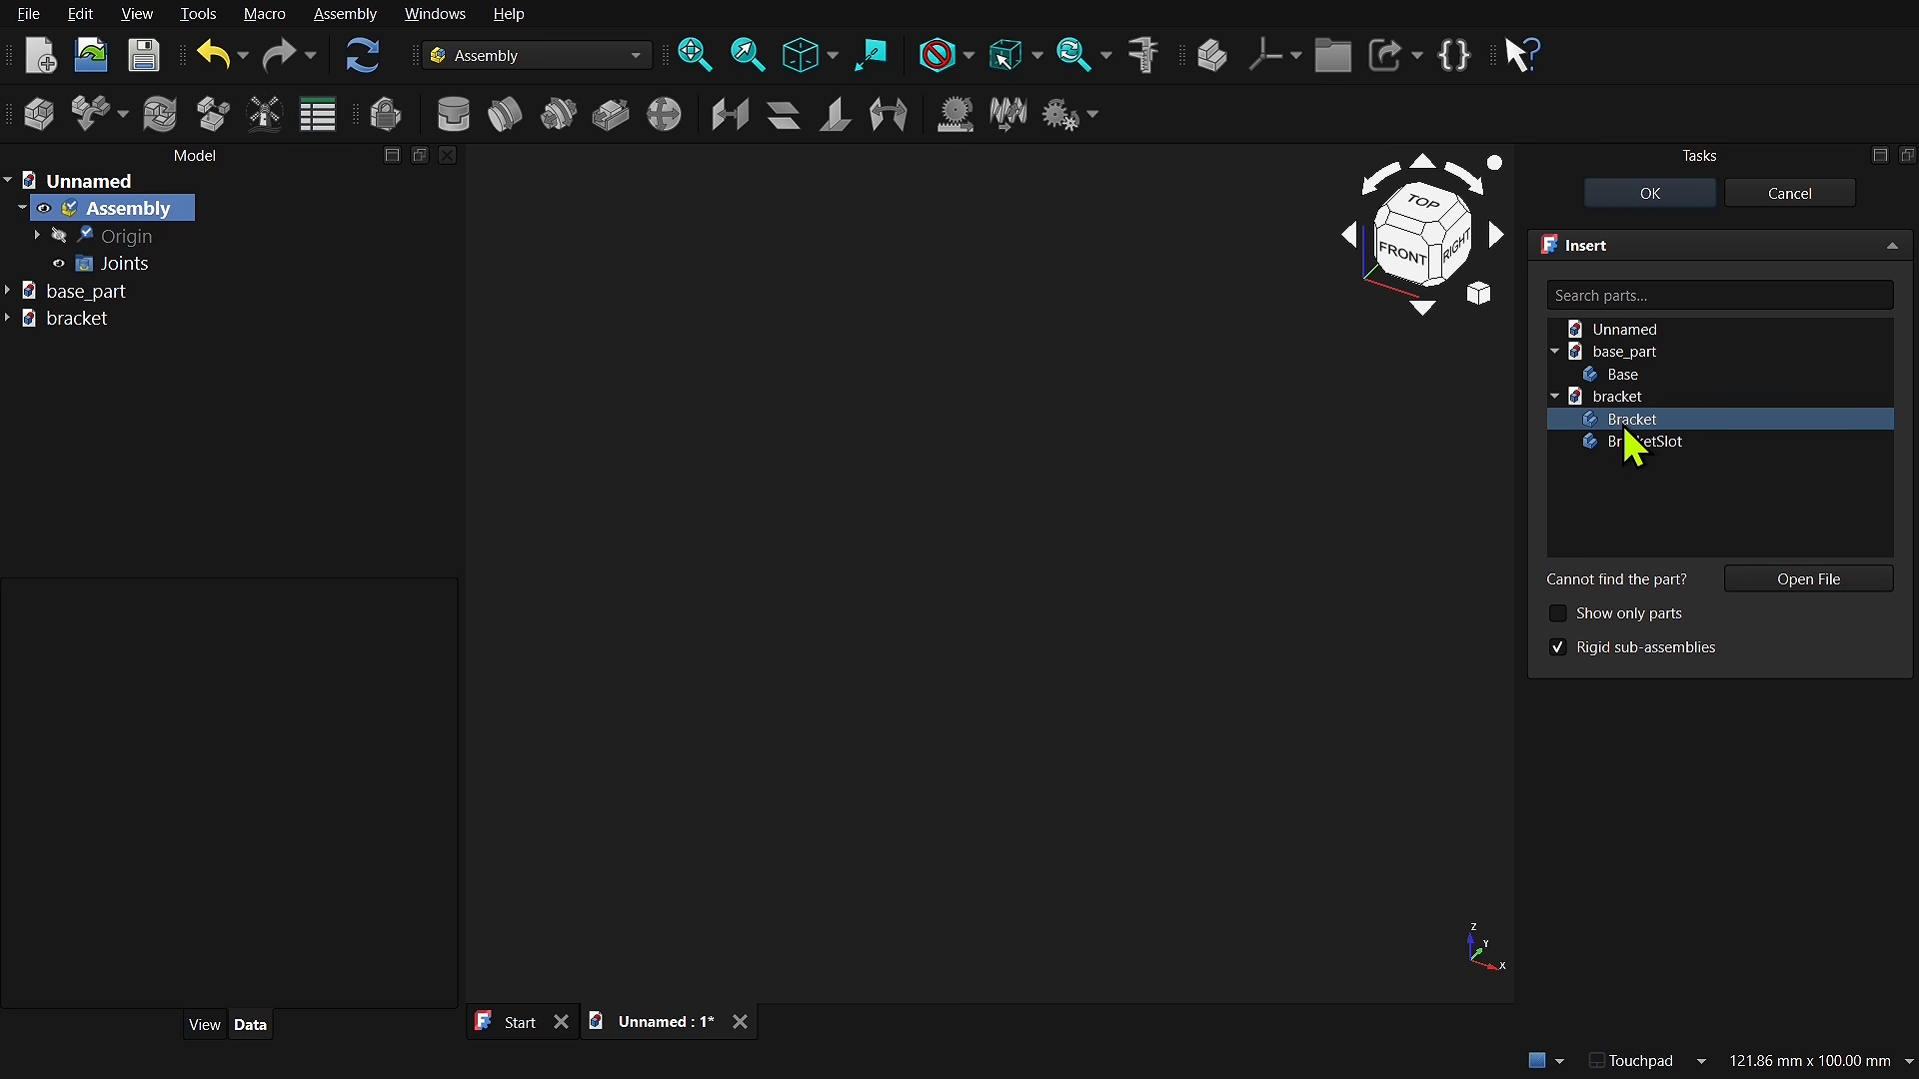
left_click(1619, 376)
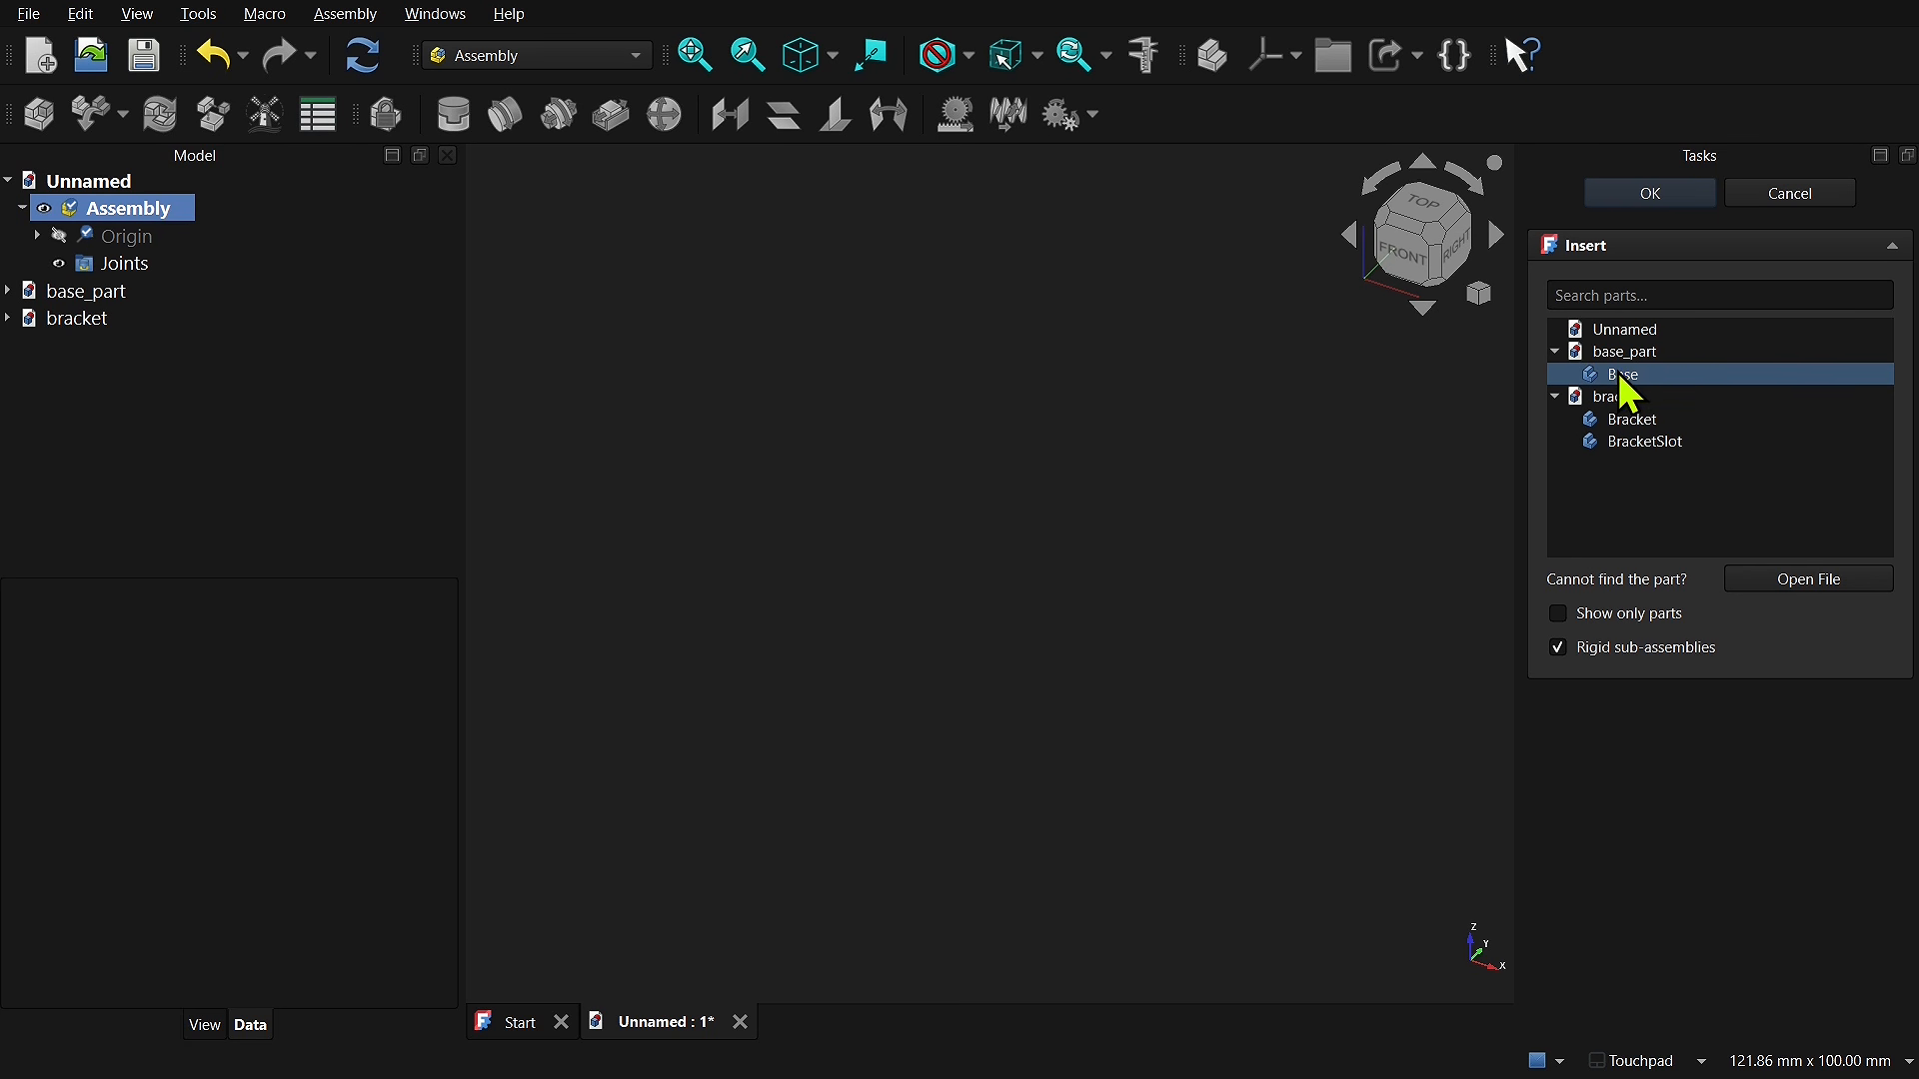
left_click(1625, 374)
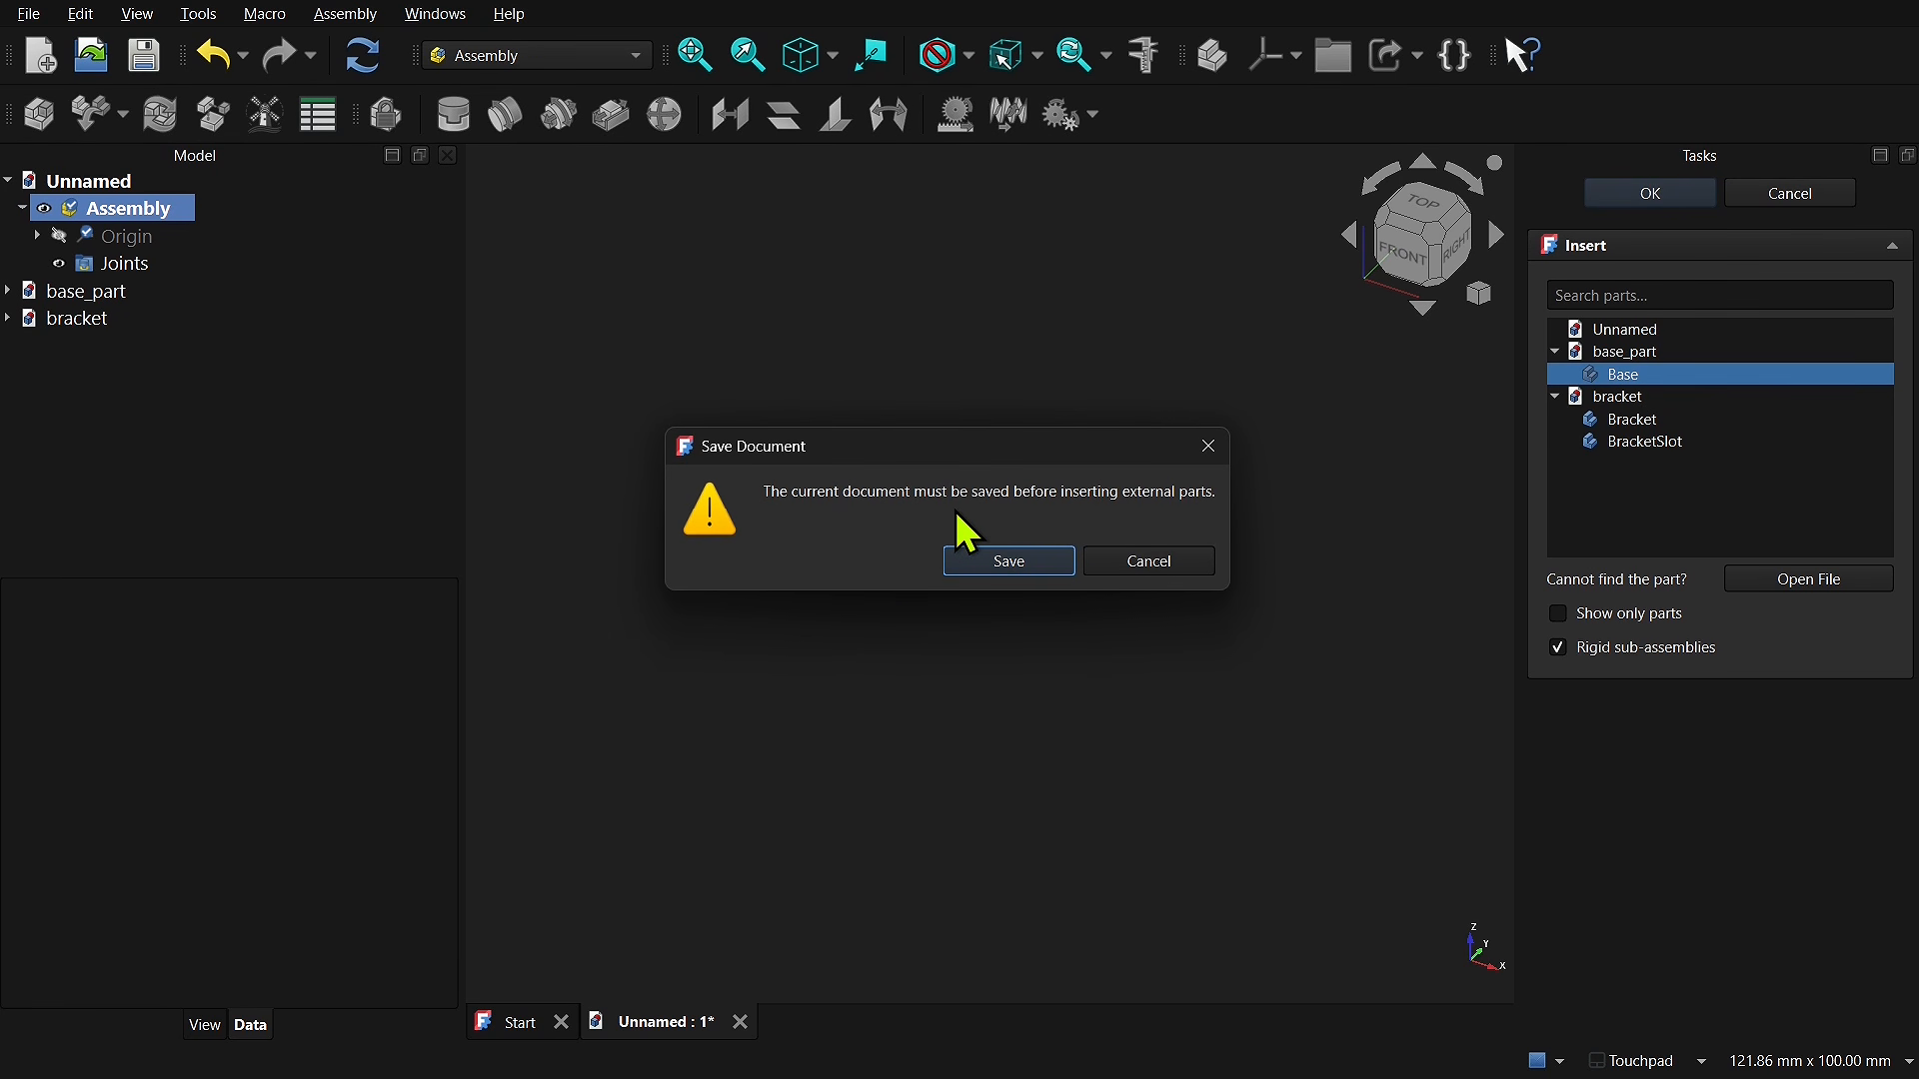
left_click(1002, 562)
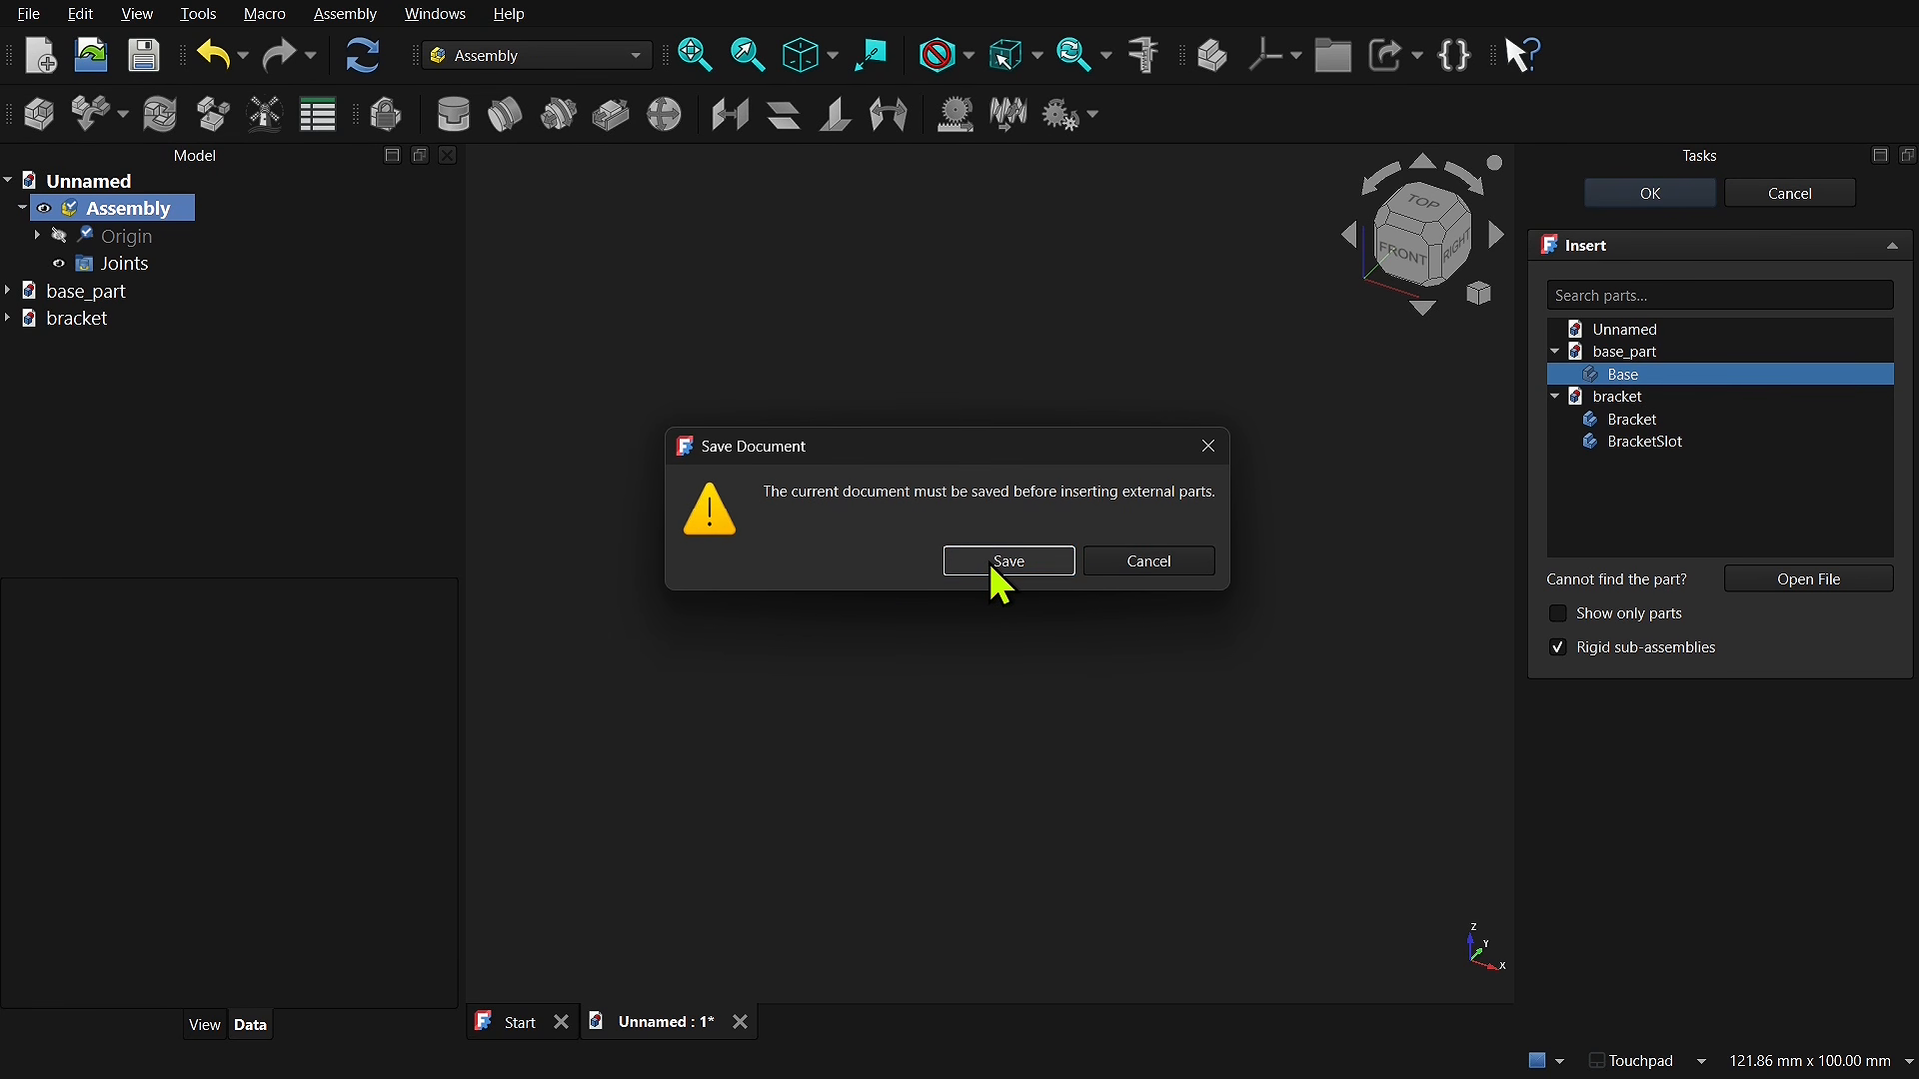
type("b")
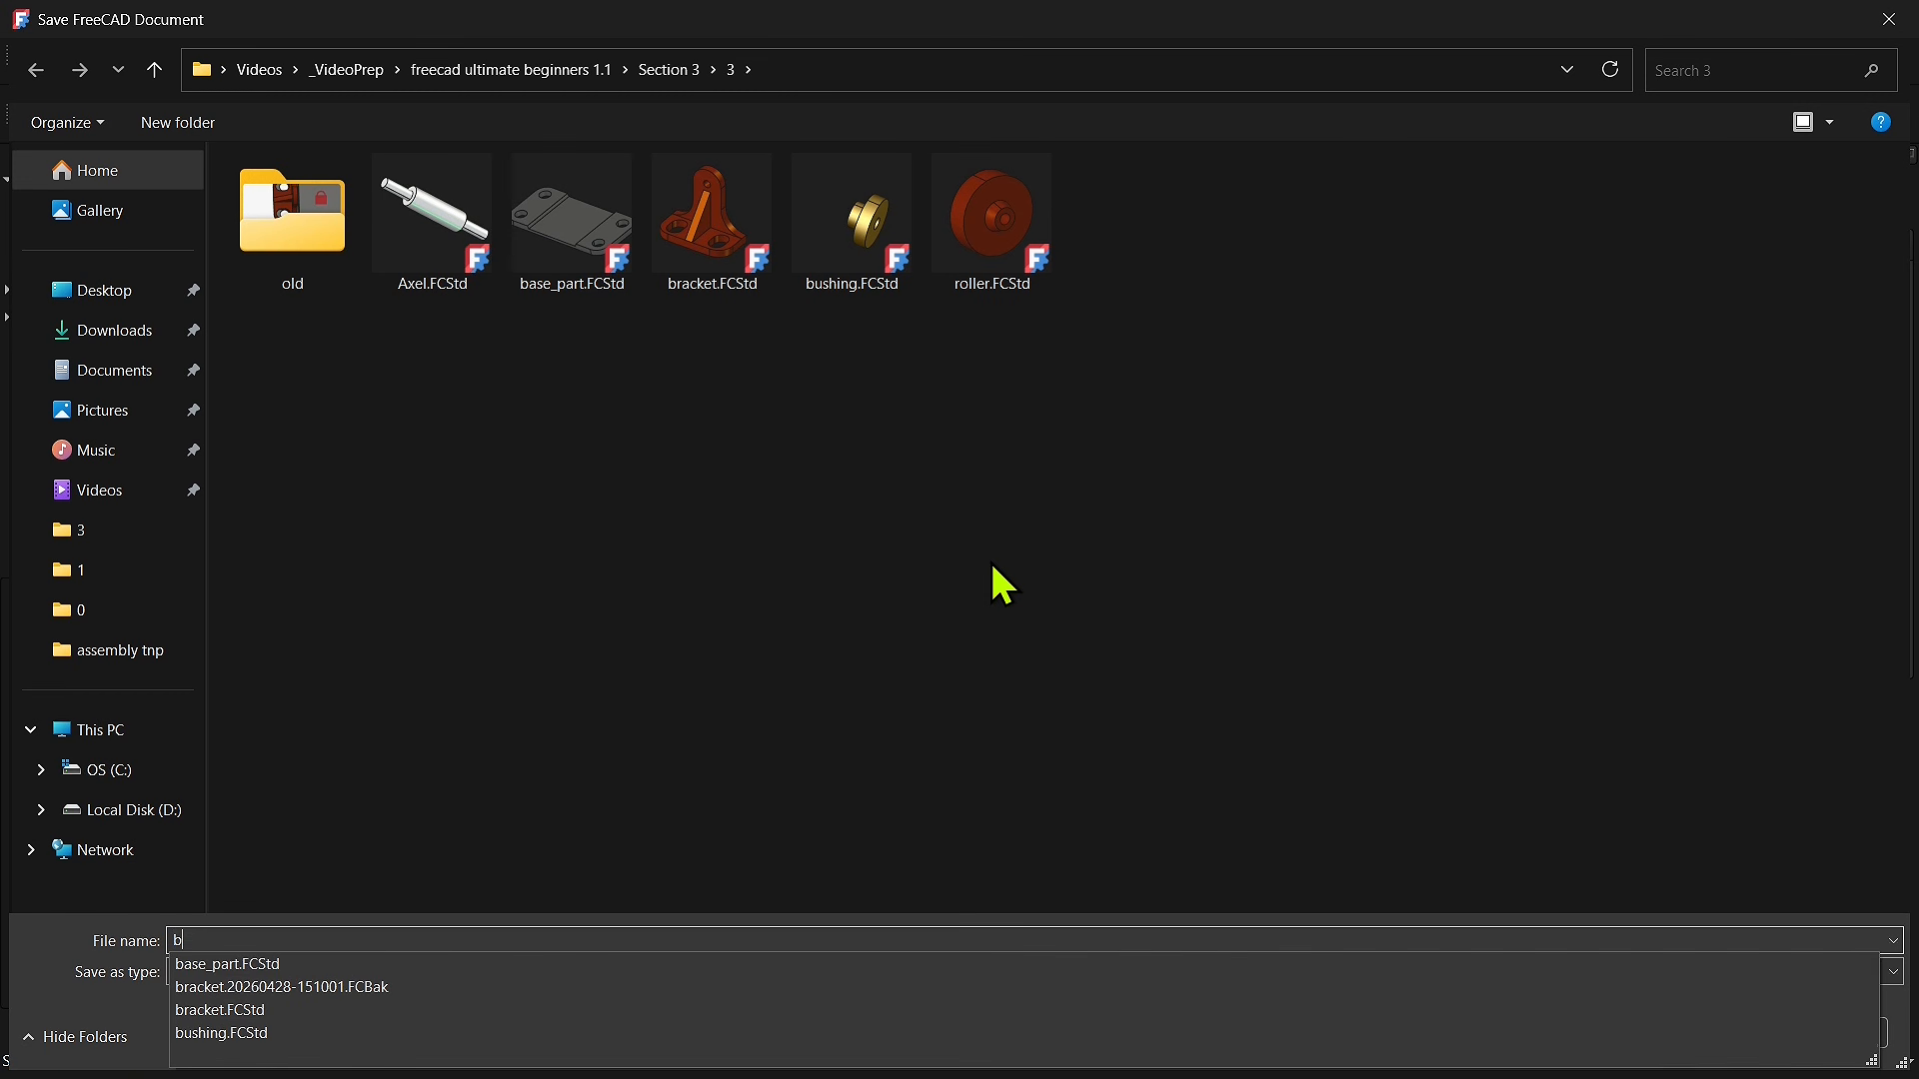
type("racket_assembly")
key("Return")
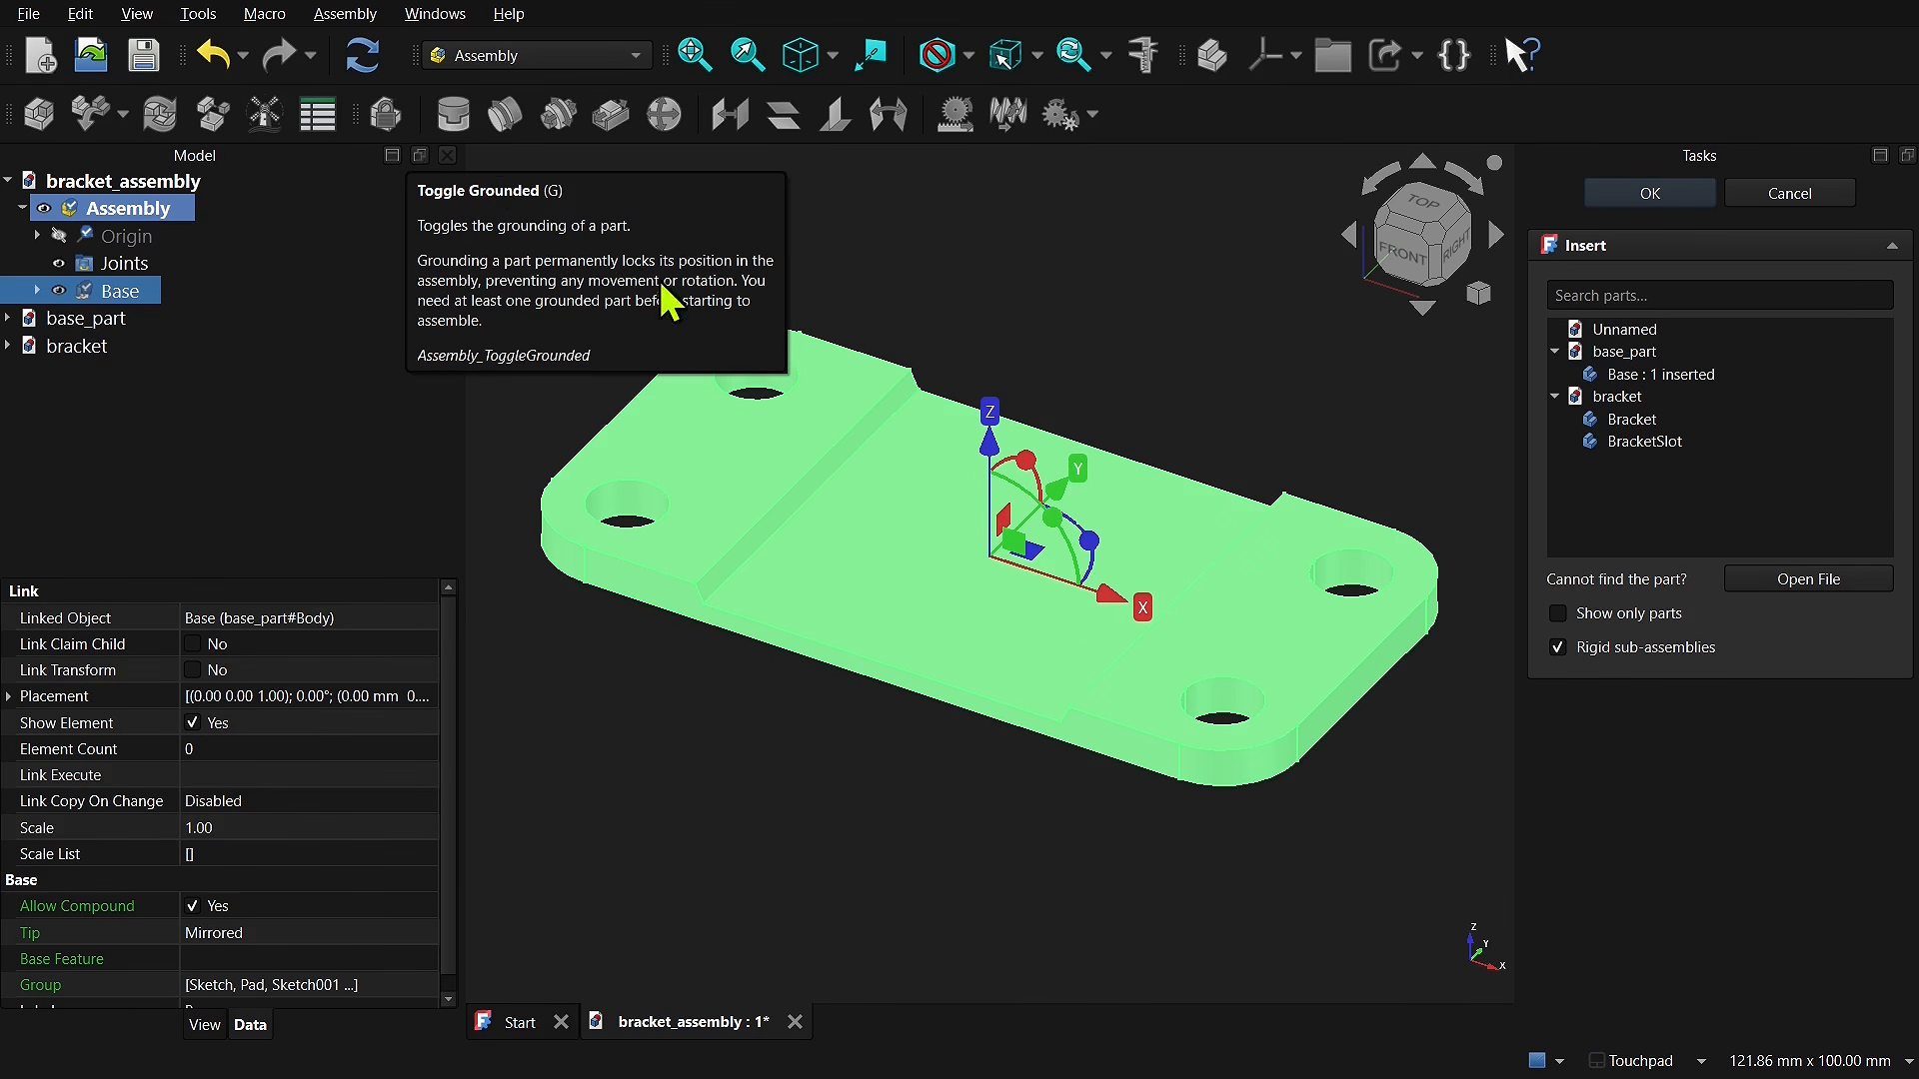
Step: Finish the component insertion, ground the Base part and expand the assembly's Joints group
left_click(897, 582)
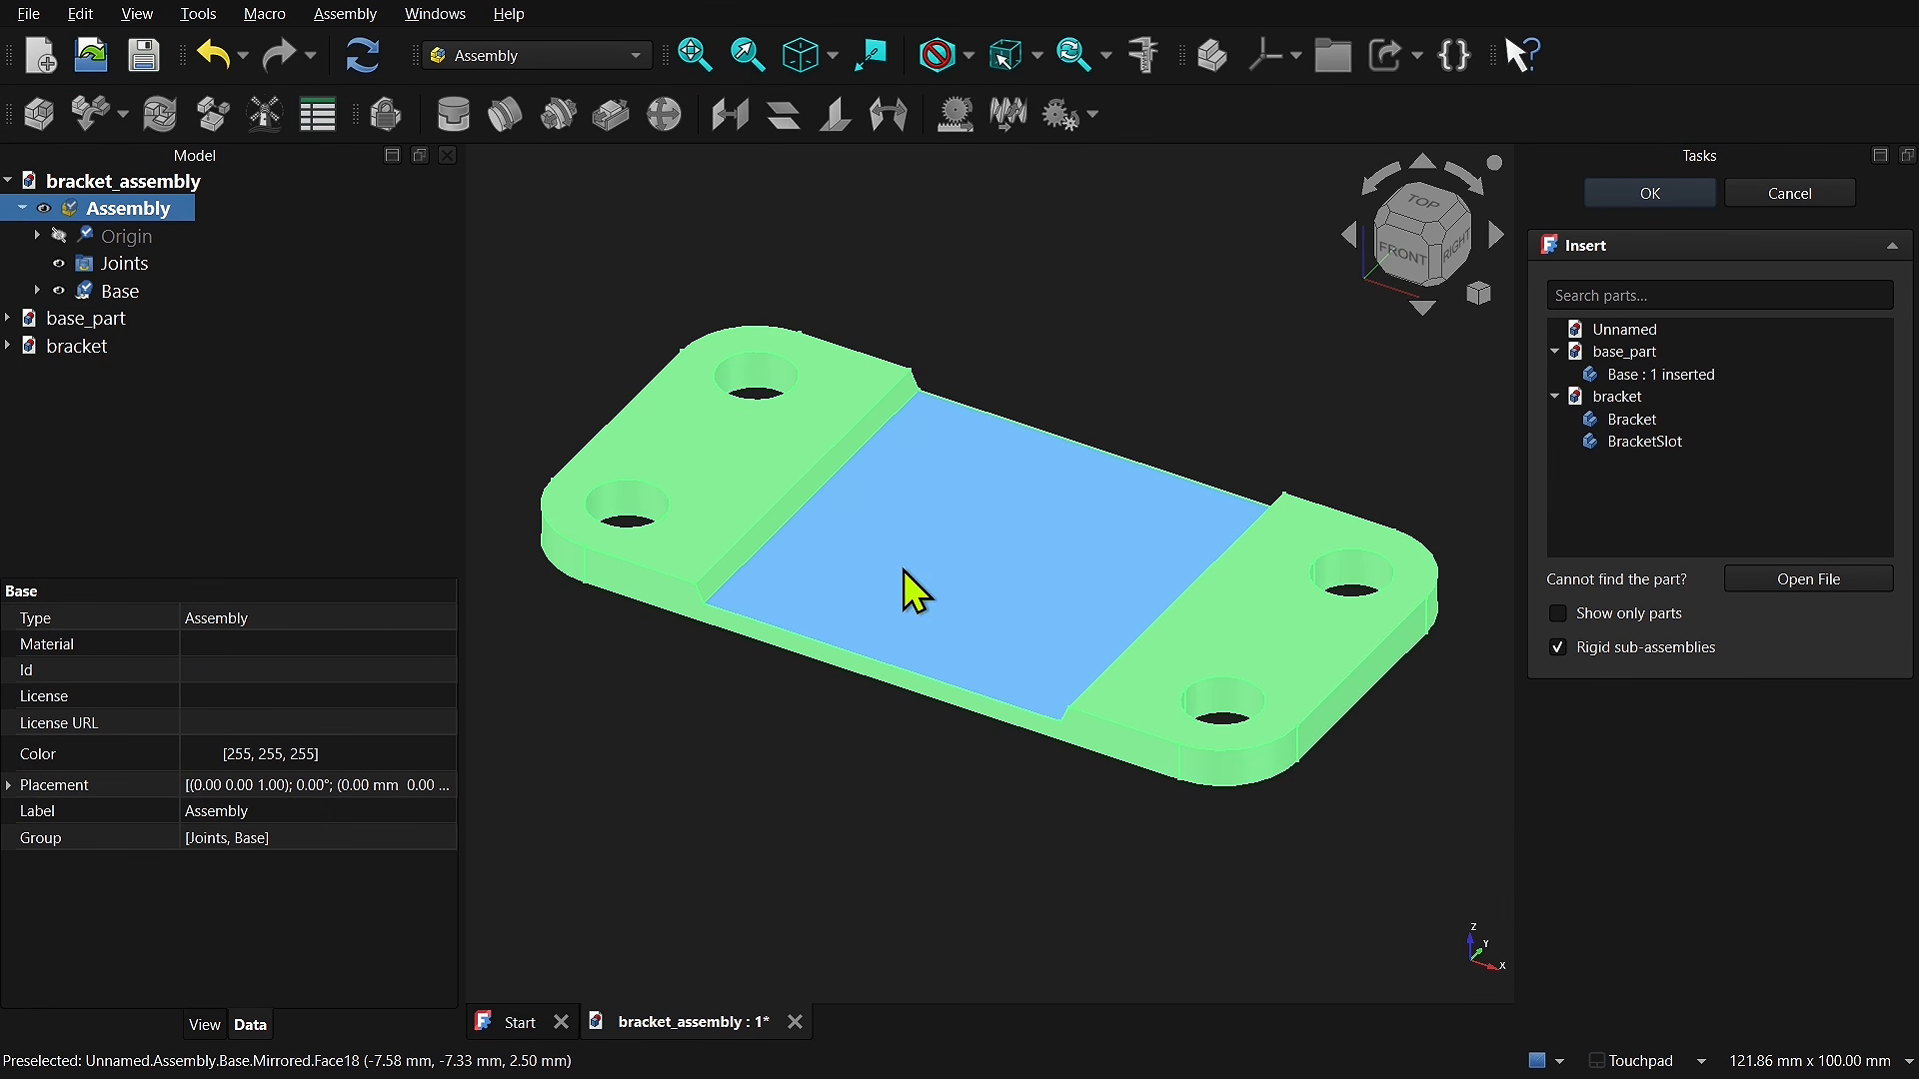
left_click(903, 572)
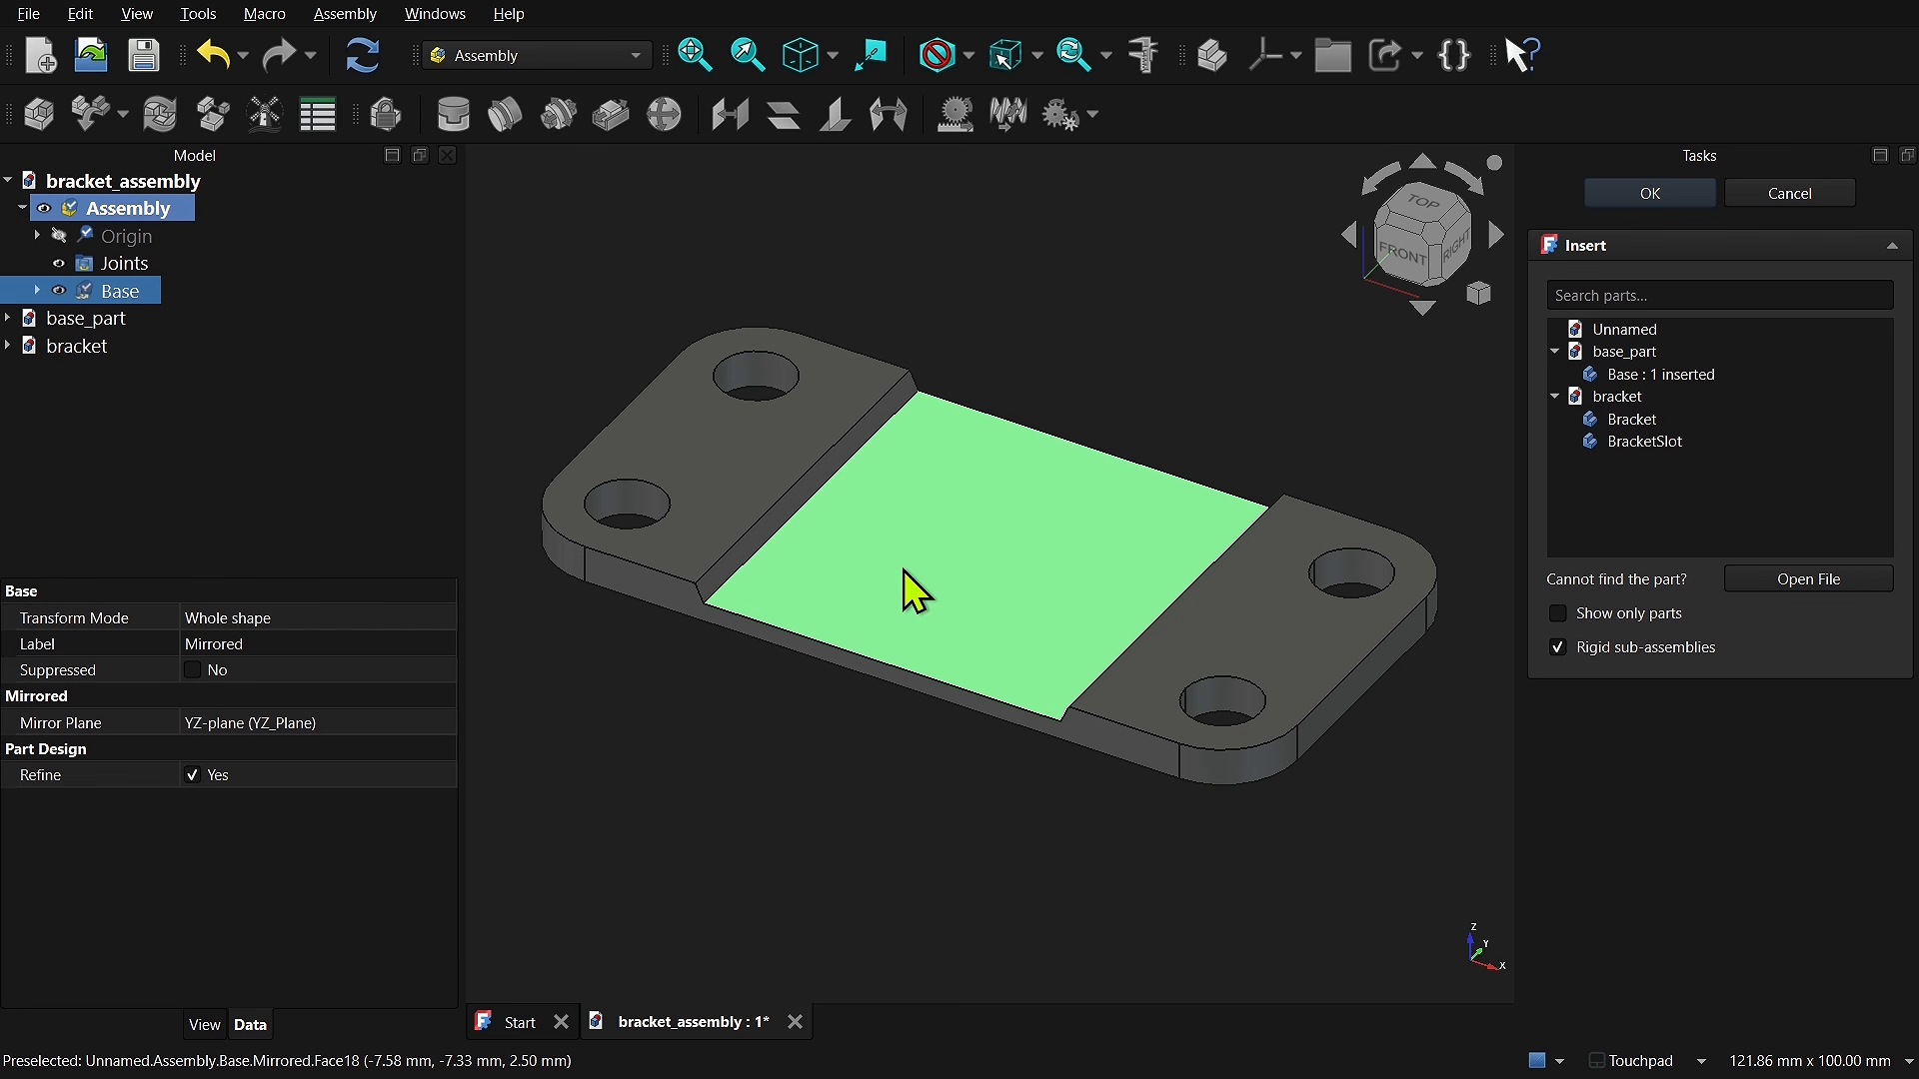
left_click(1683, 203)
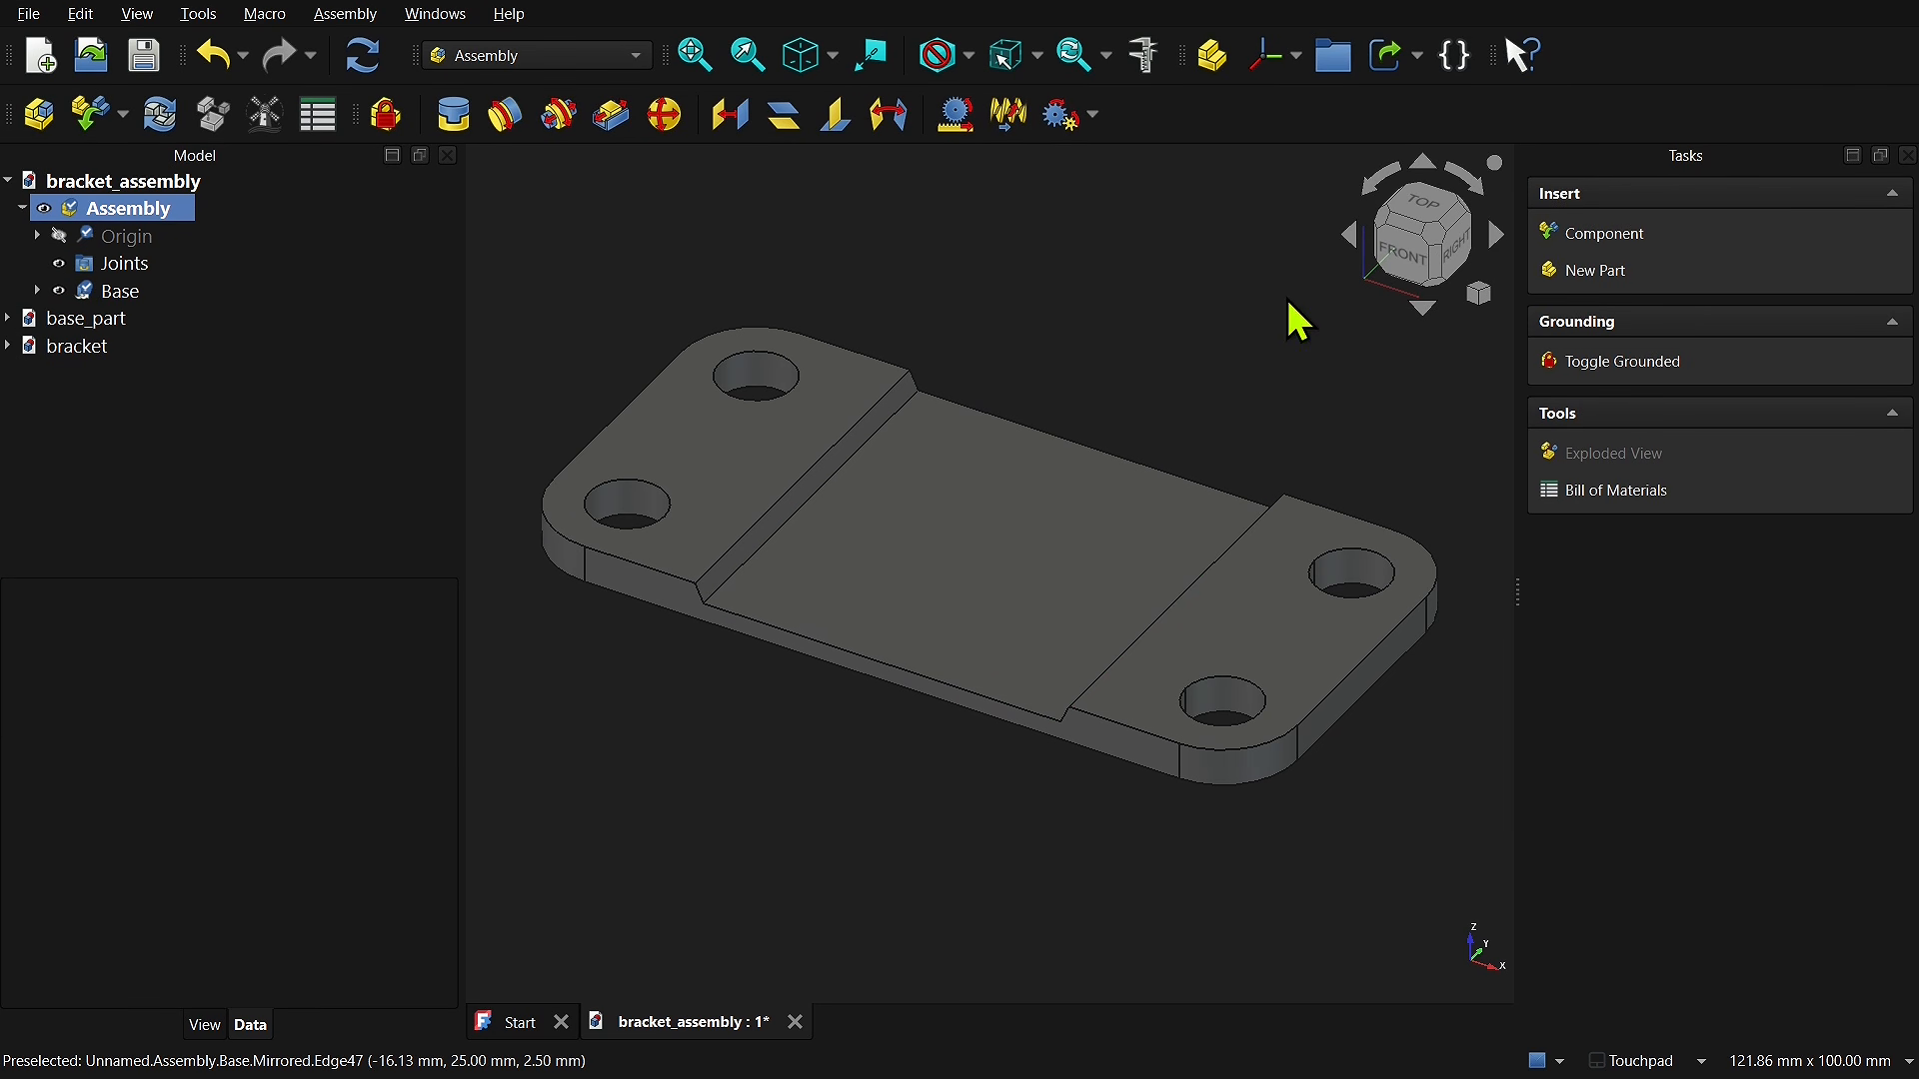
left_click(990, 585)
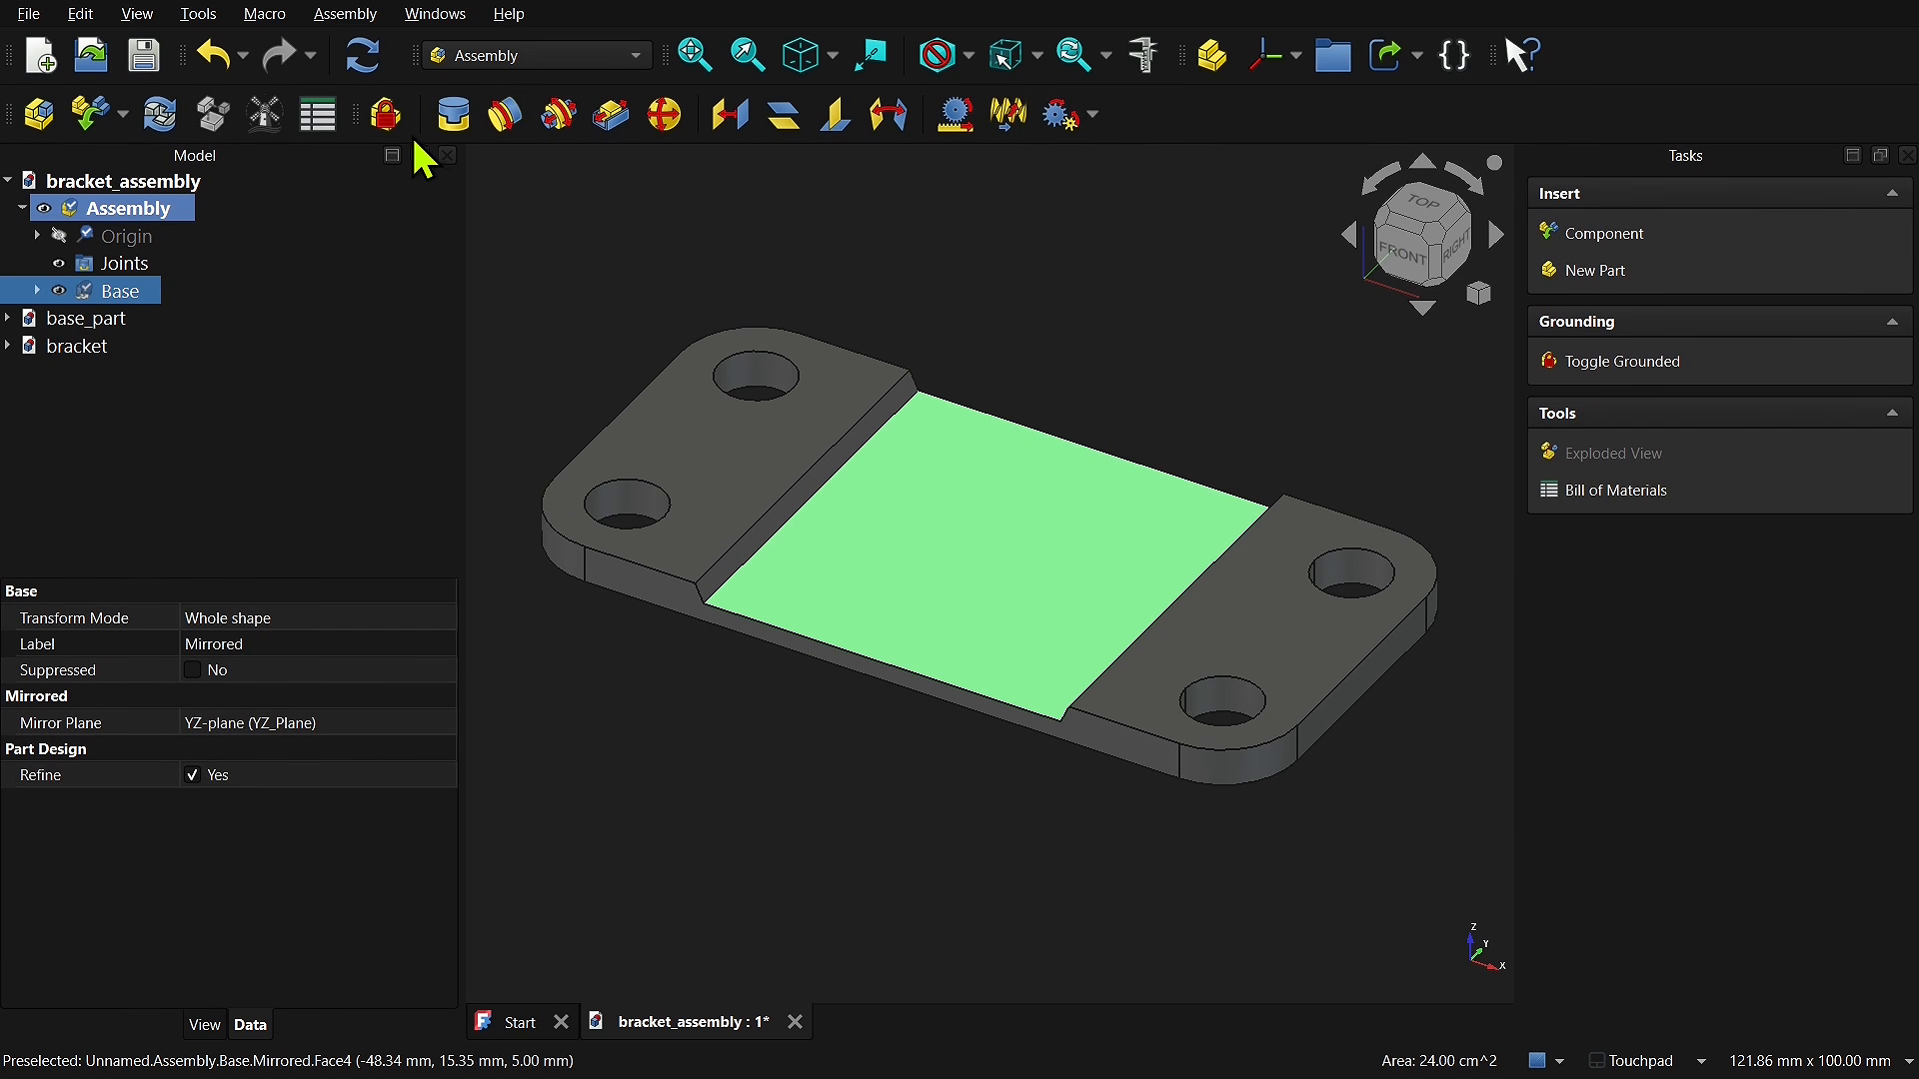
left_click(386, 114)
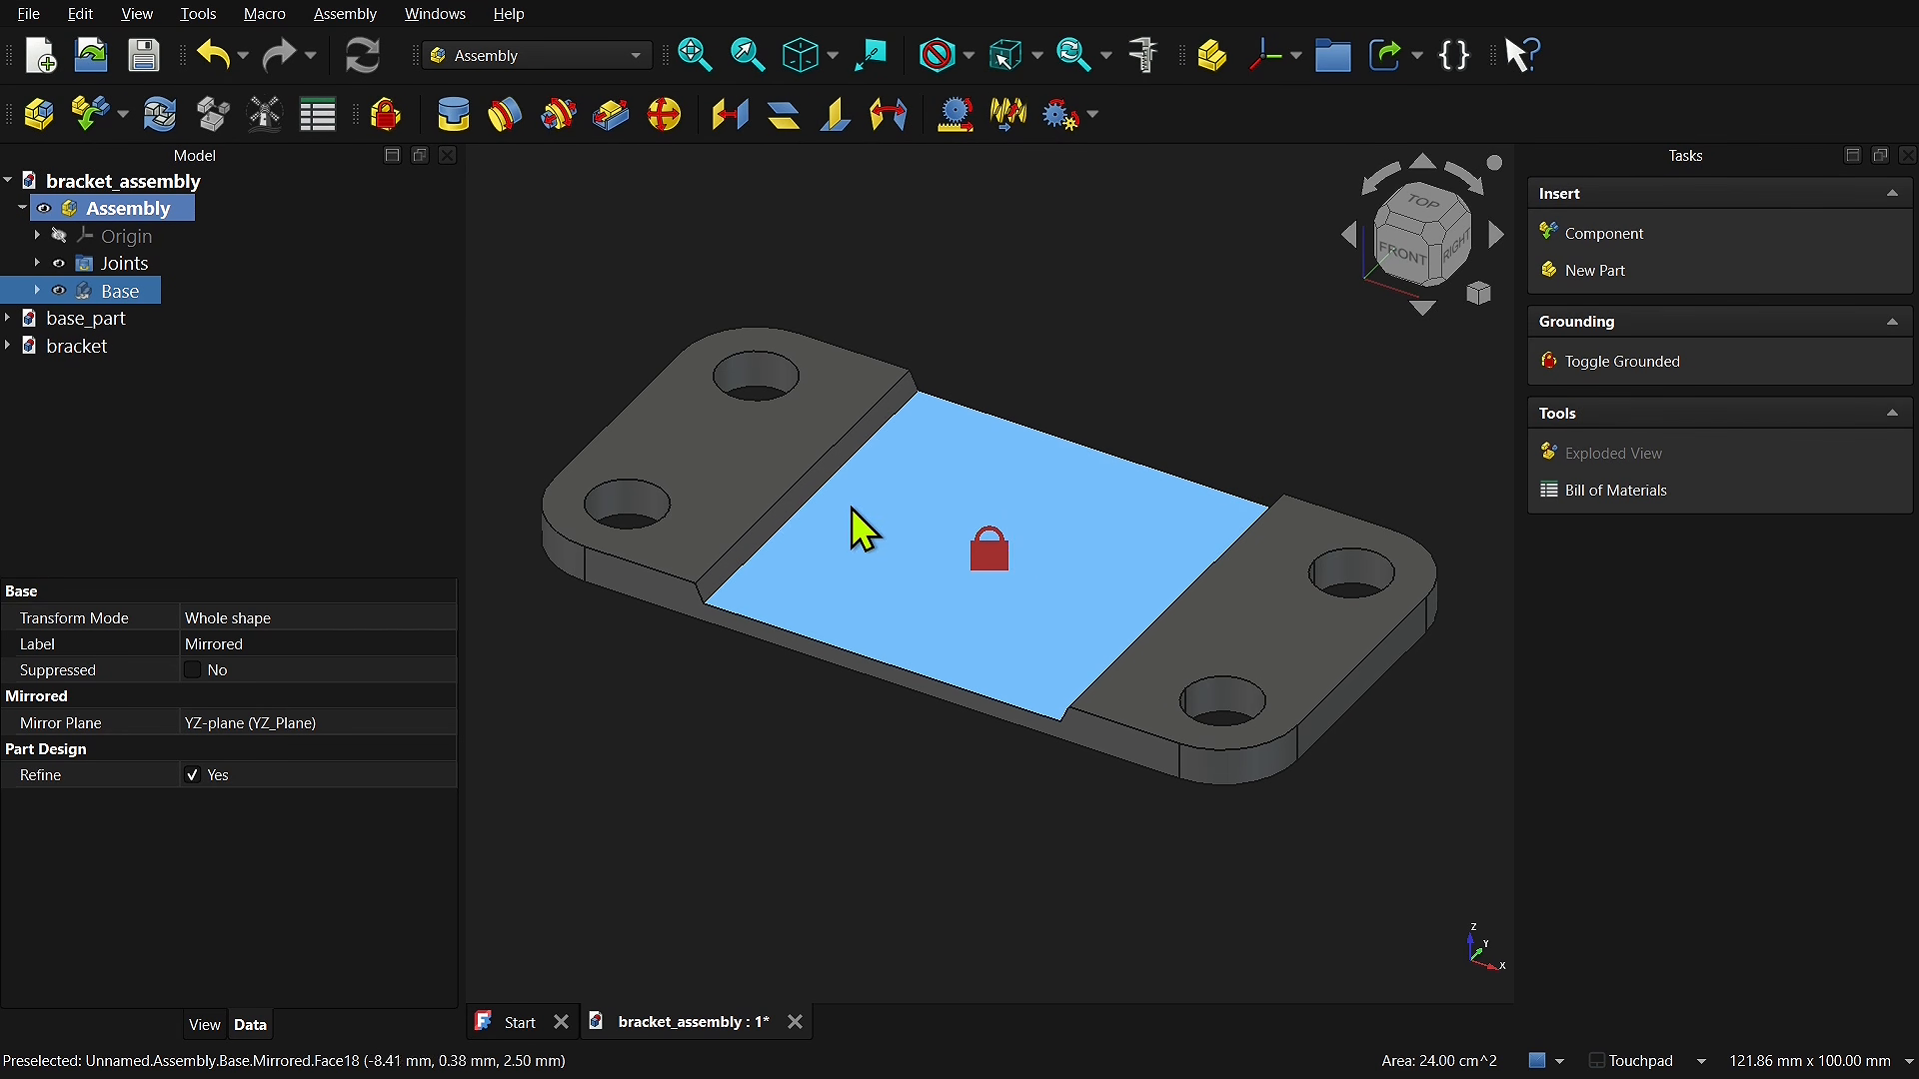
left_click(36, 263)
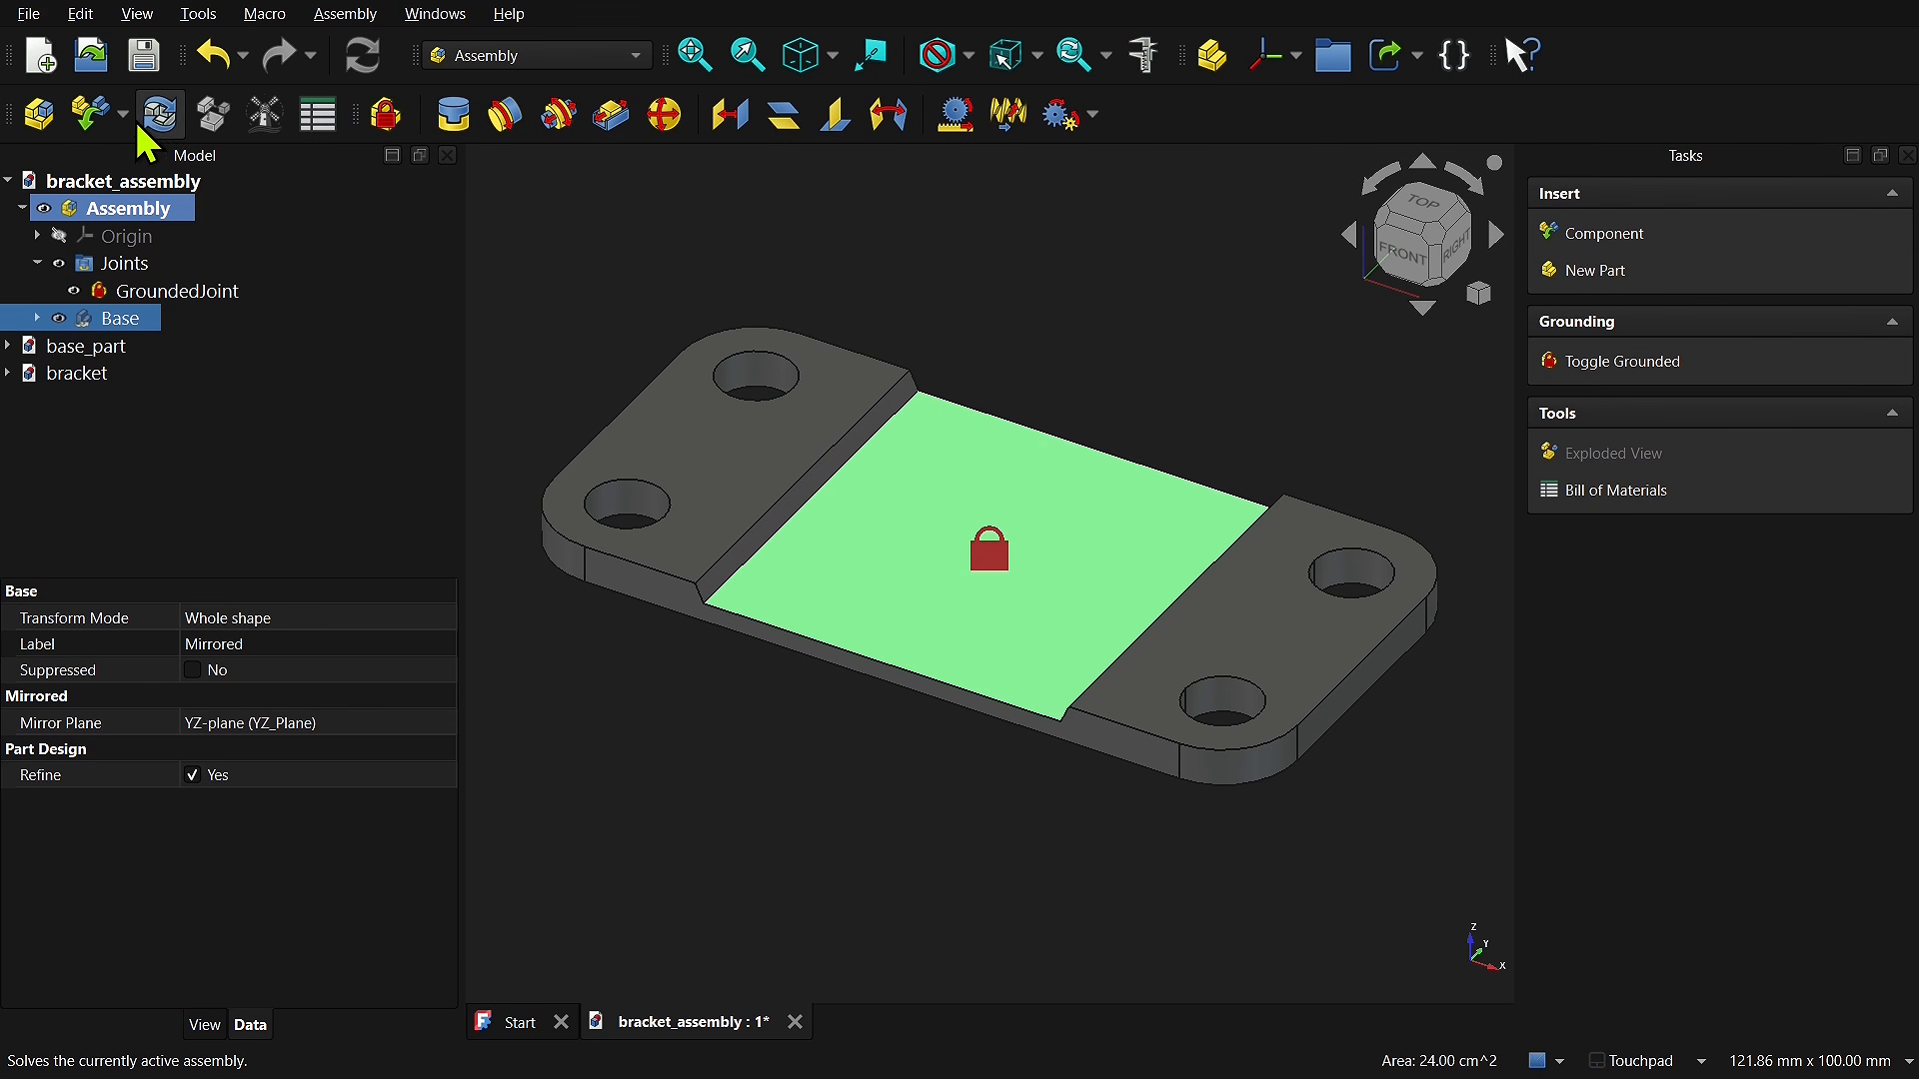
Step: Insert a second Base instance, shift it about -5 mm in X and 36 mm in Y, and remove that instance
left_click(97, 114)
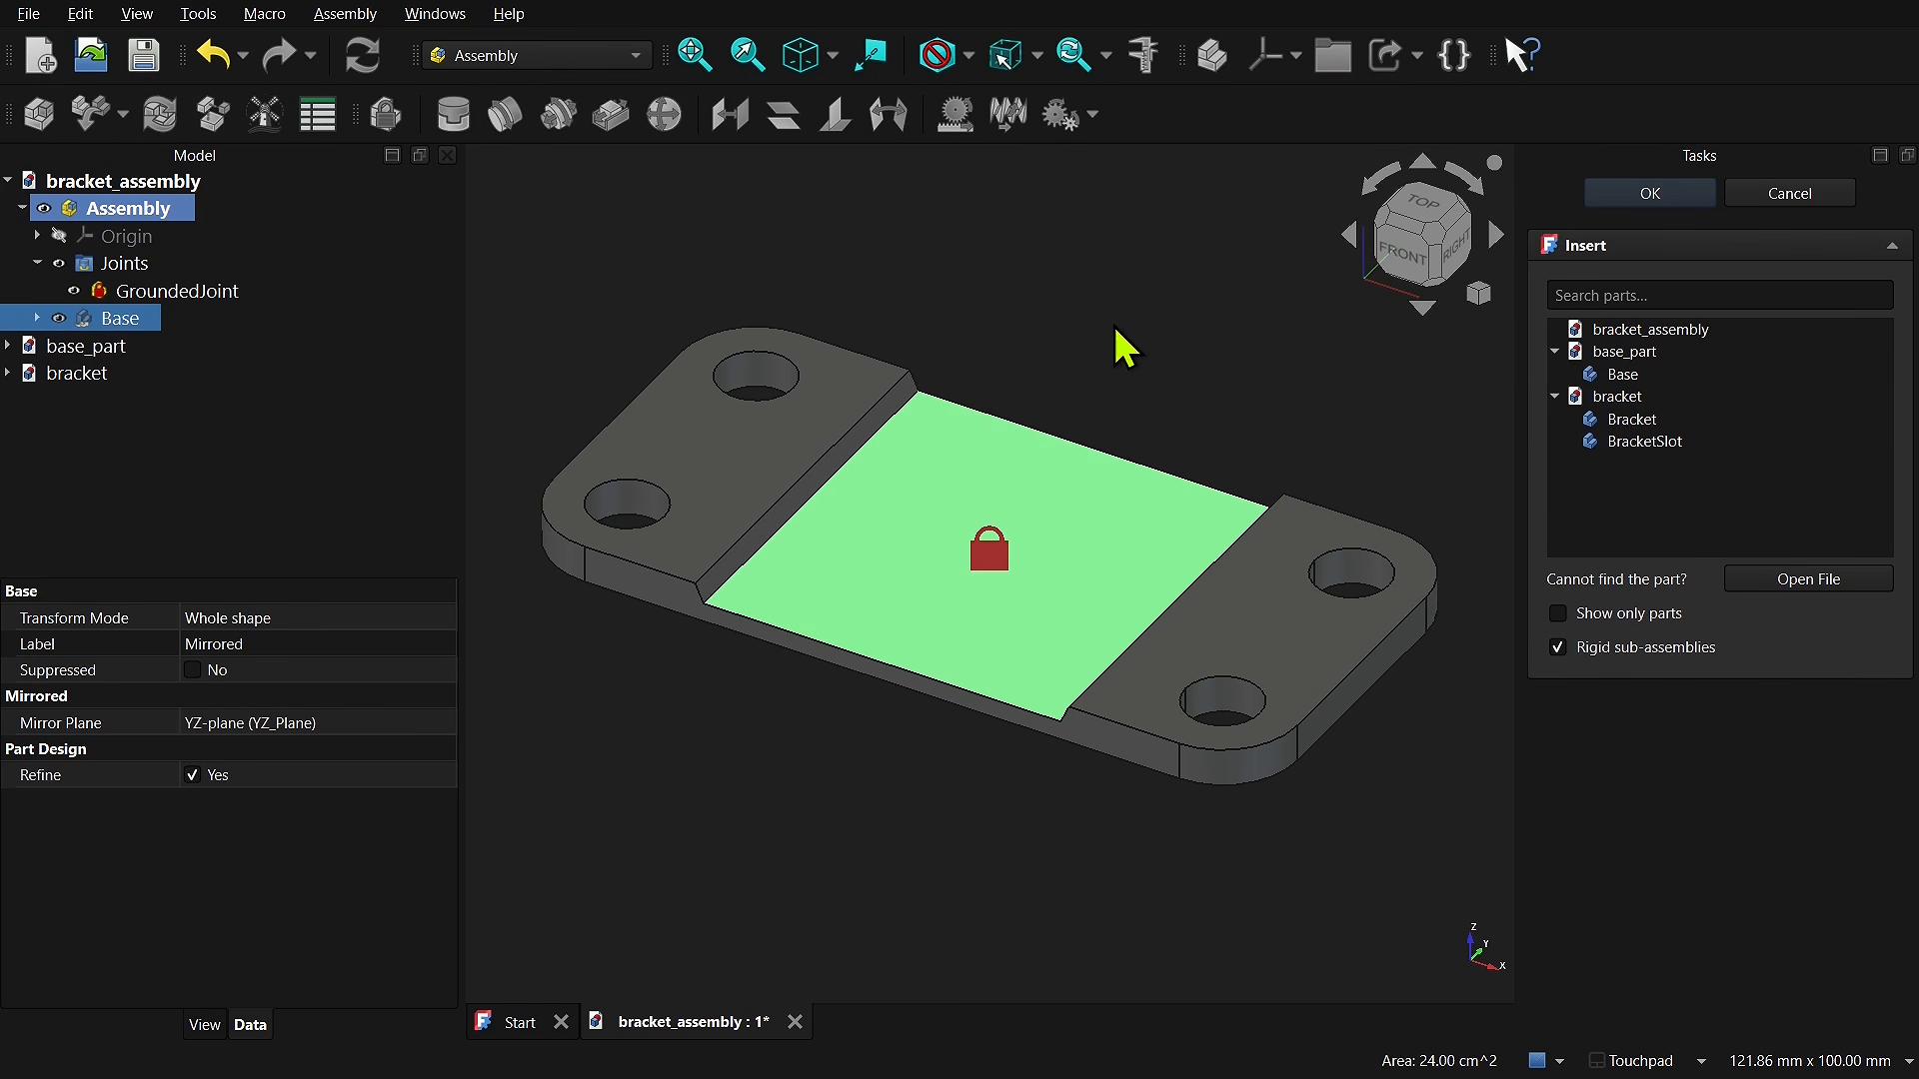
left_click(1633, 375)
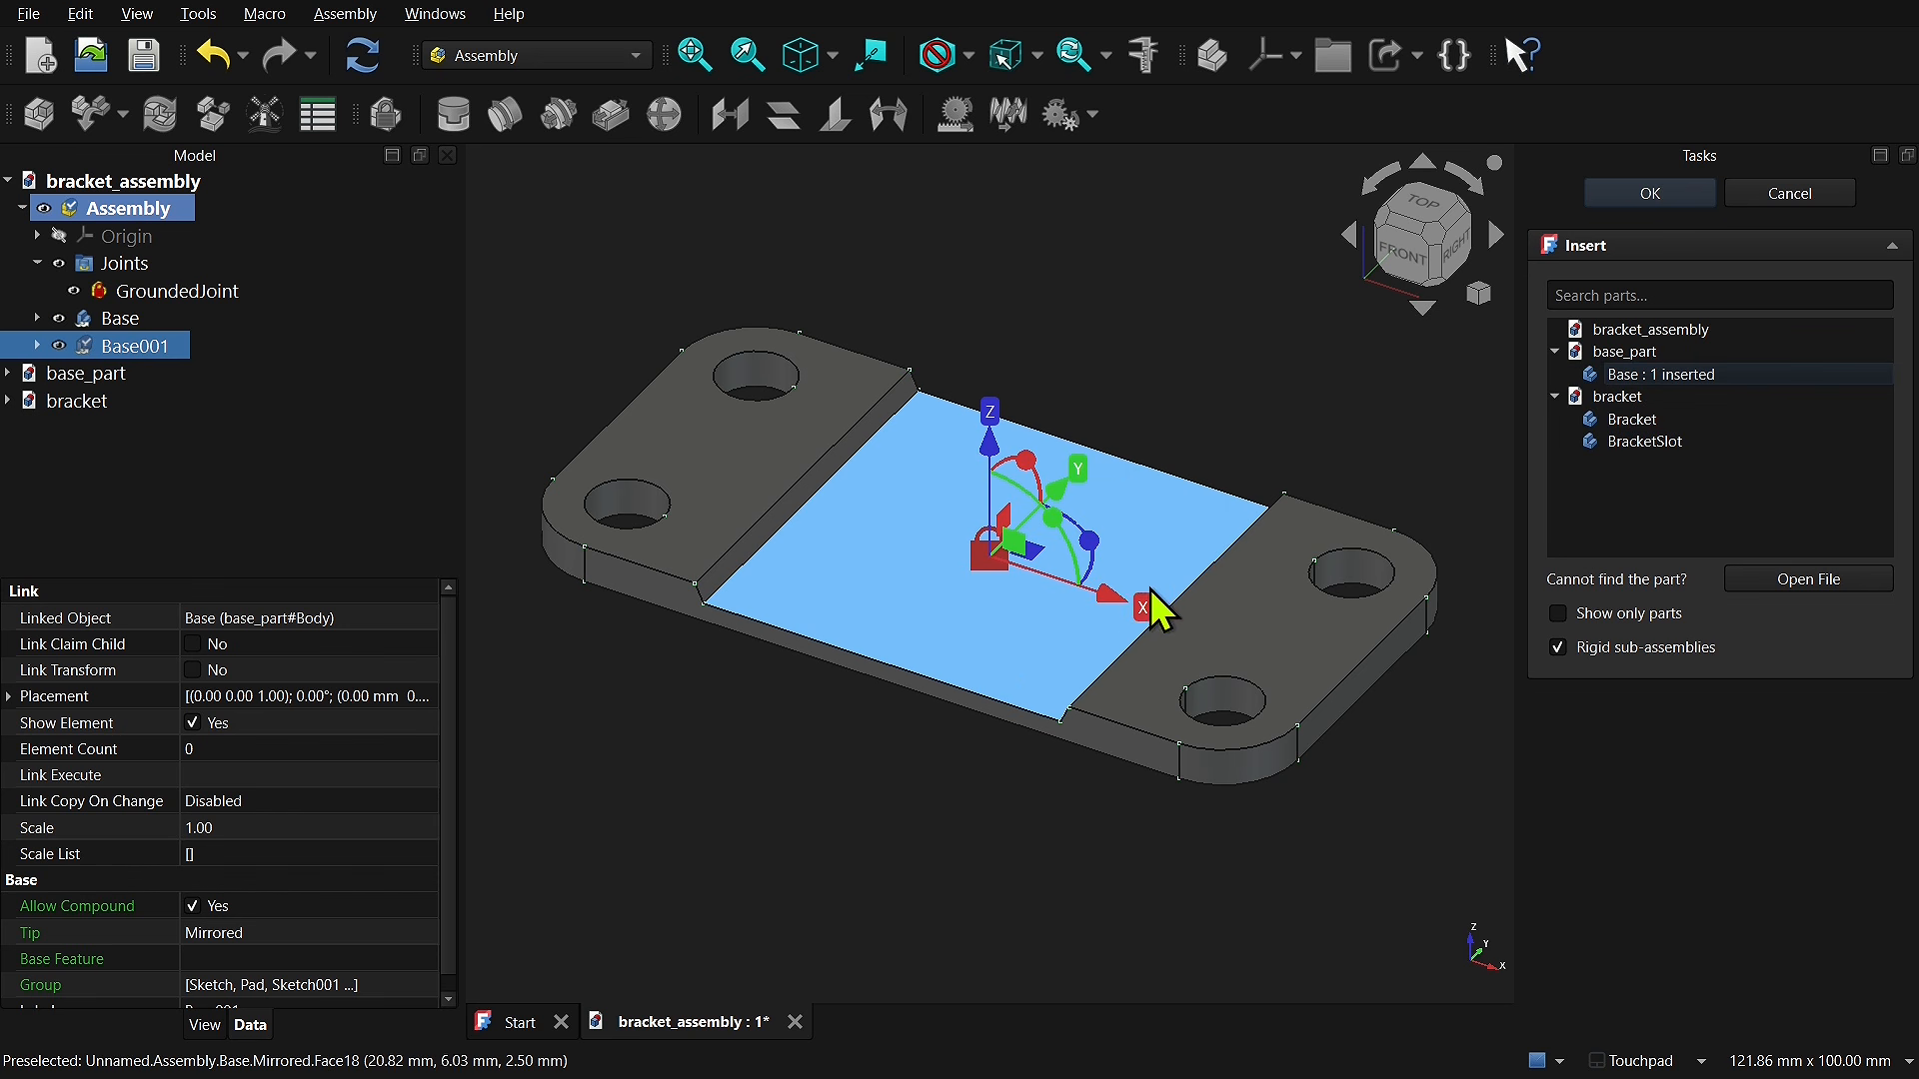
left_click_drag(1130, 601, 1058, 650)
left_click_drag(1026, 507, 1137, 309)
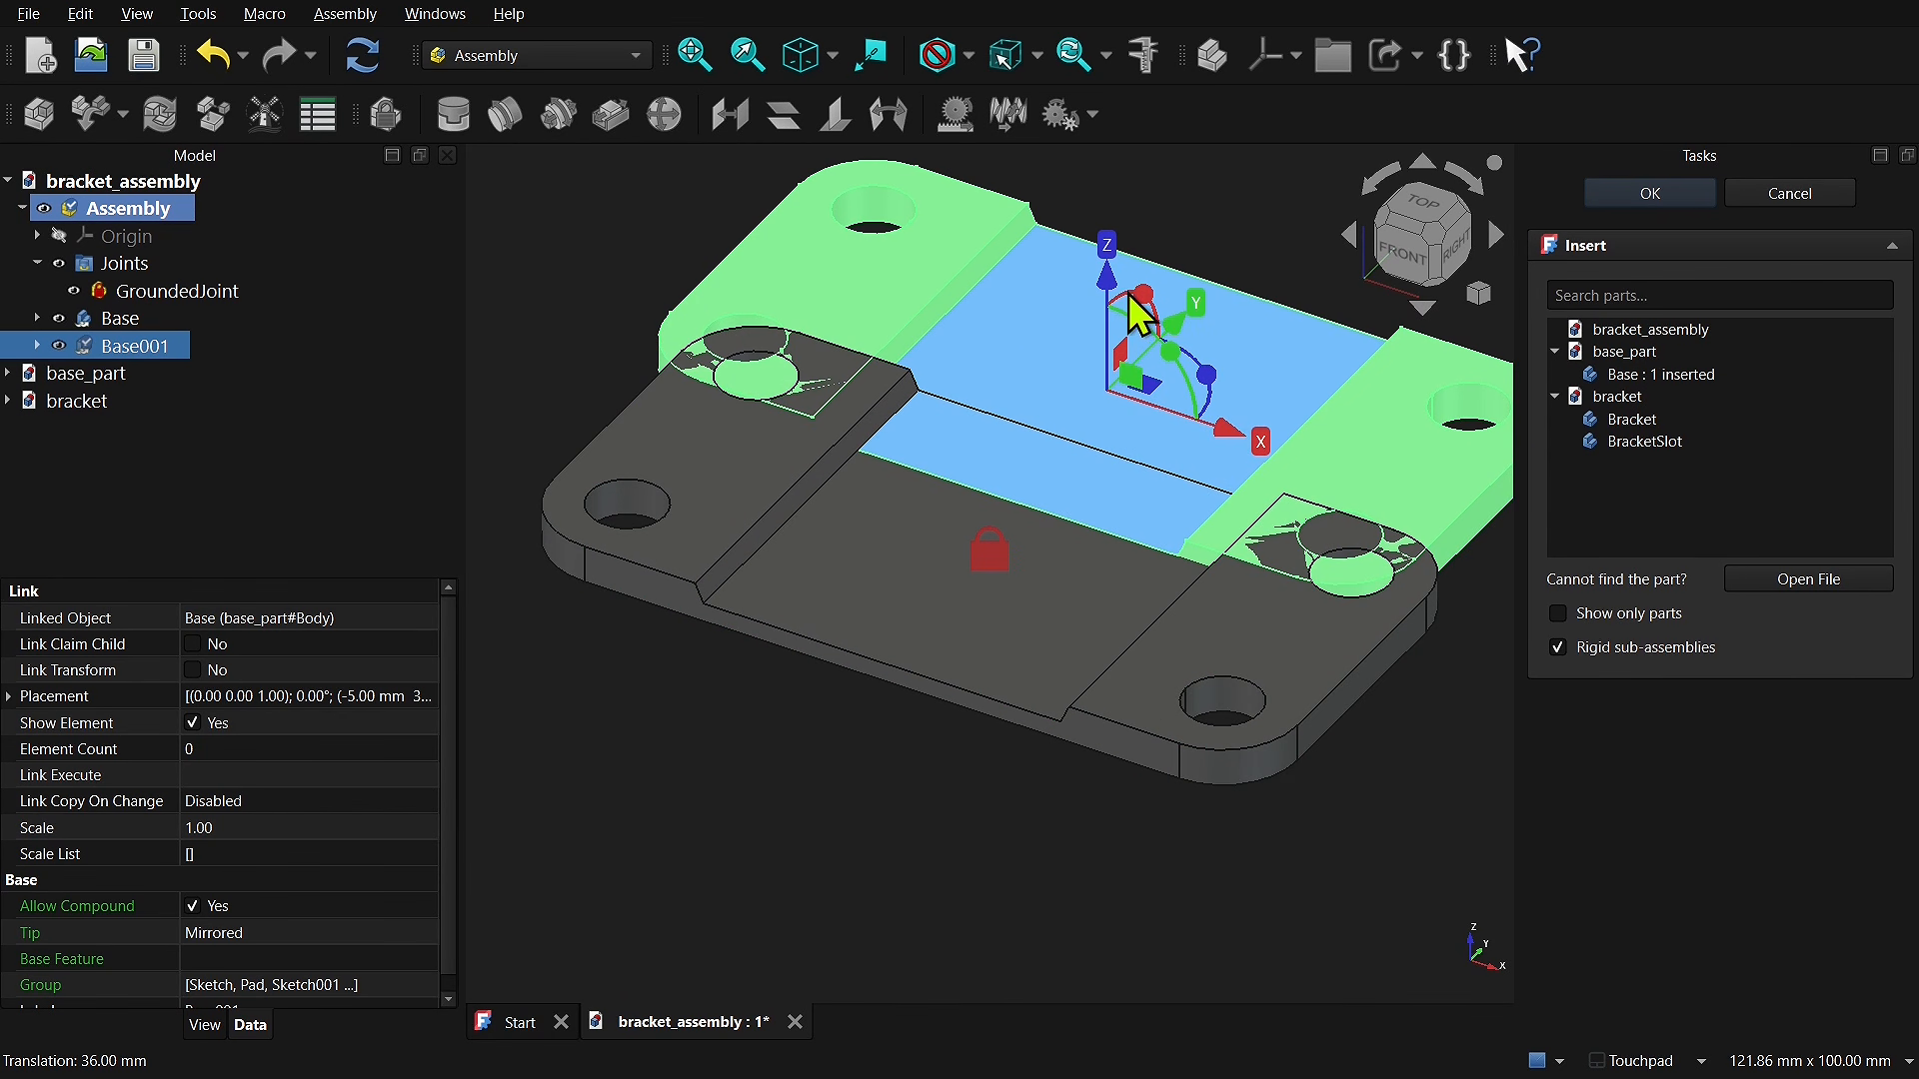
right_click(1647, 372)
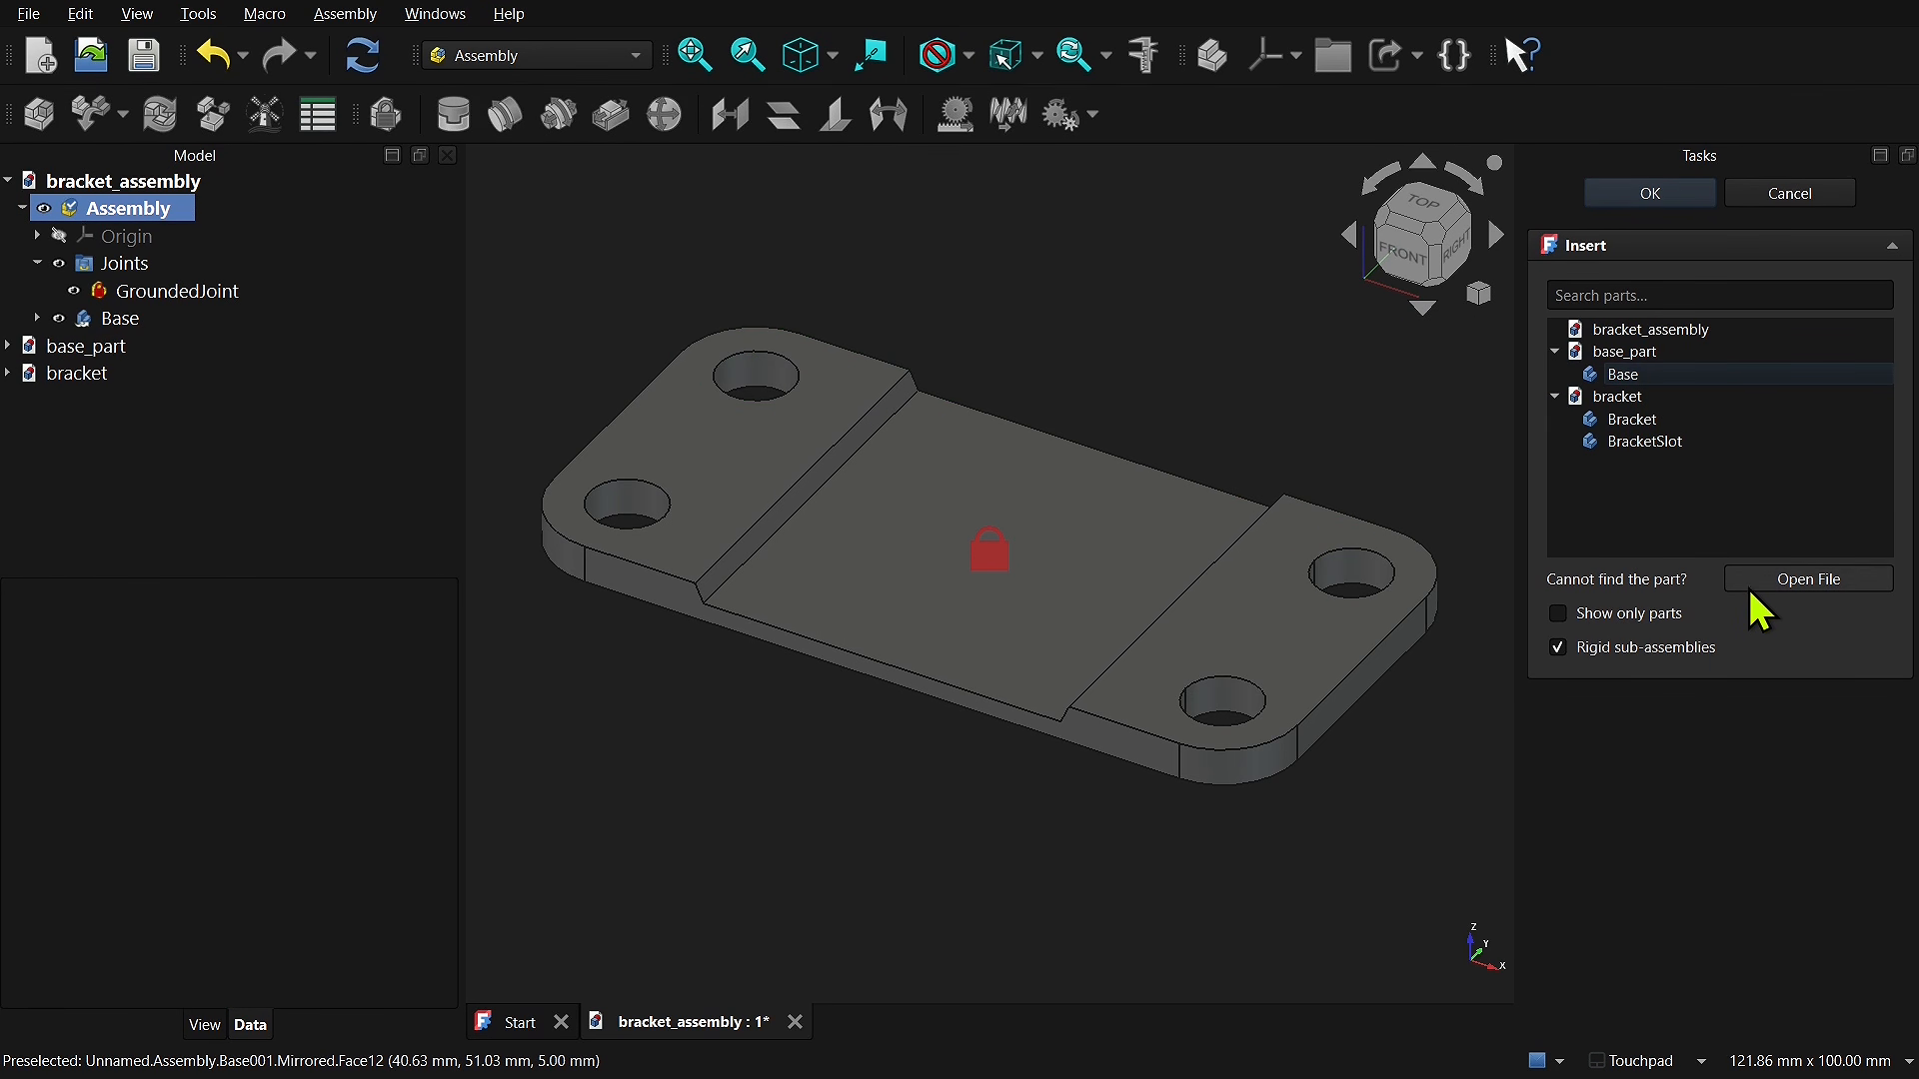
Step: Insert another copy of Base and move it along the Y axis away from the grounded base
left_click(1636, 377)
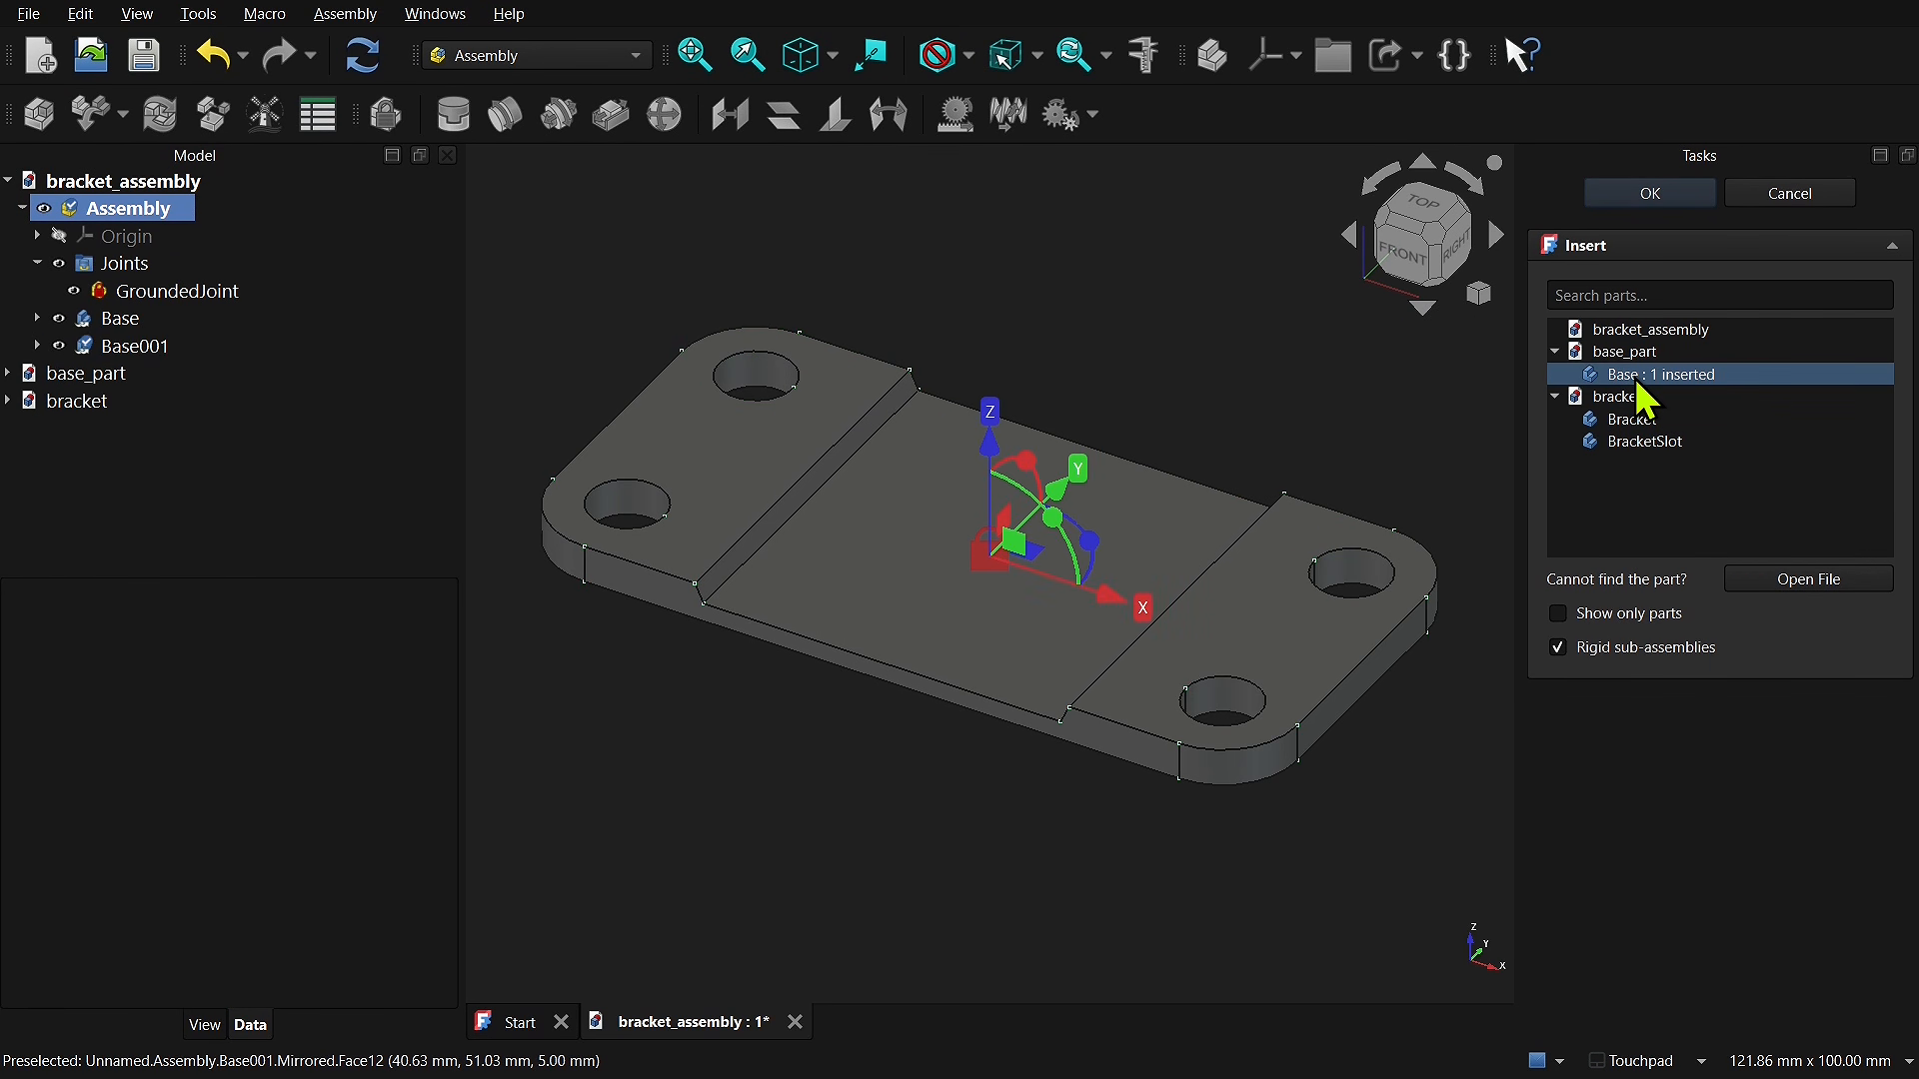
left_click_drag(1053, 493, 1204, 372)
left_click(879, 884)
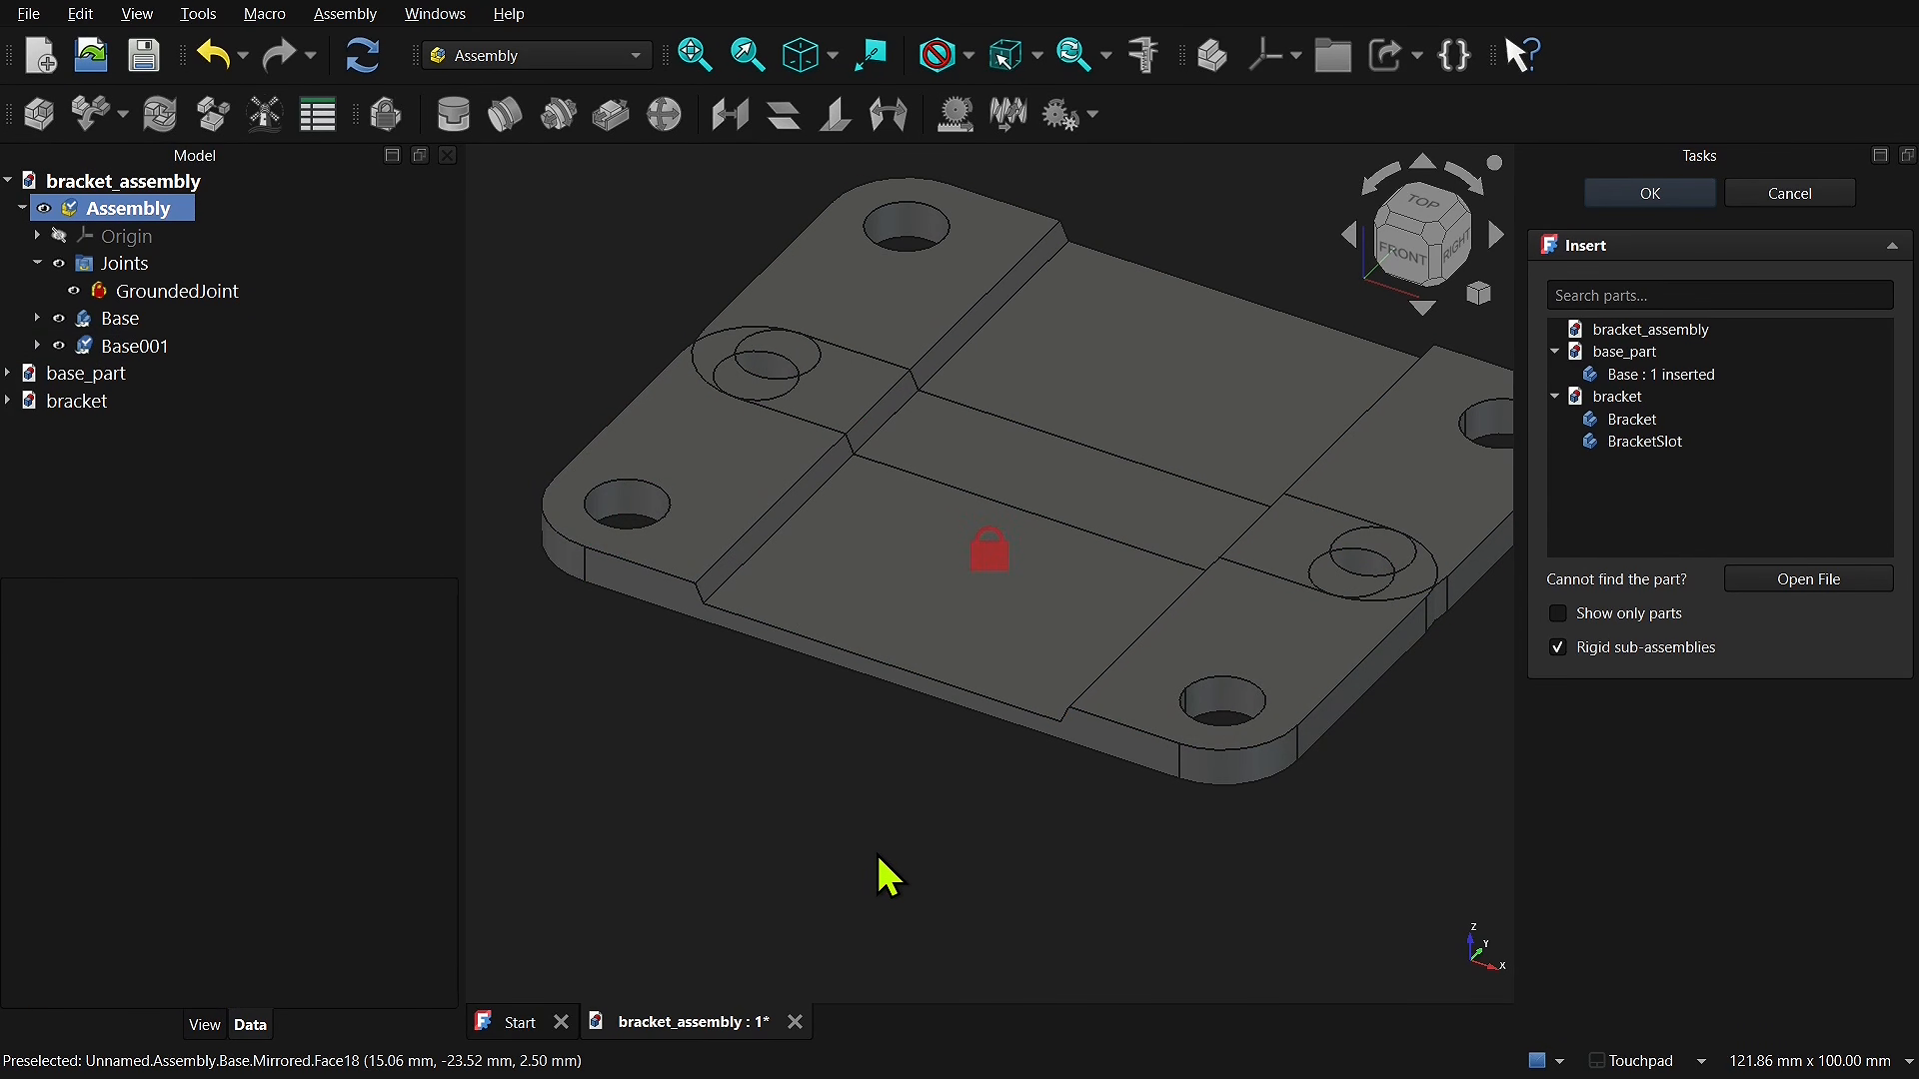
left_click(1129, 403)
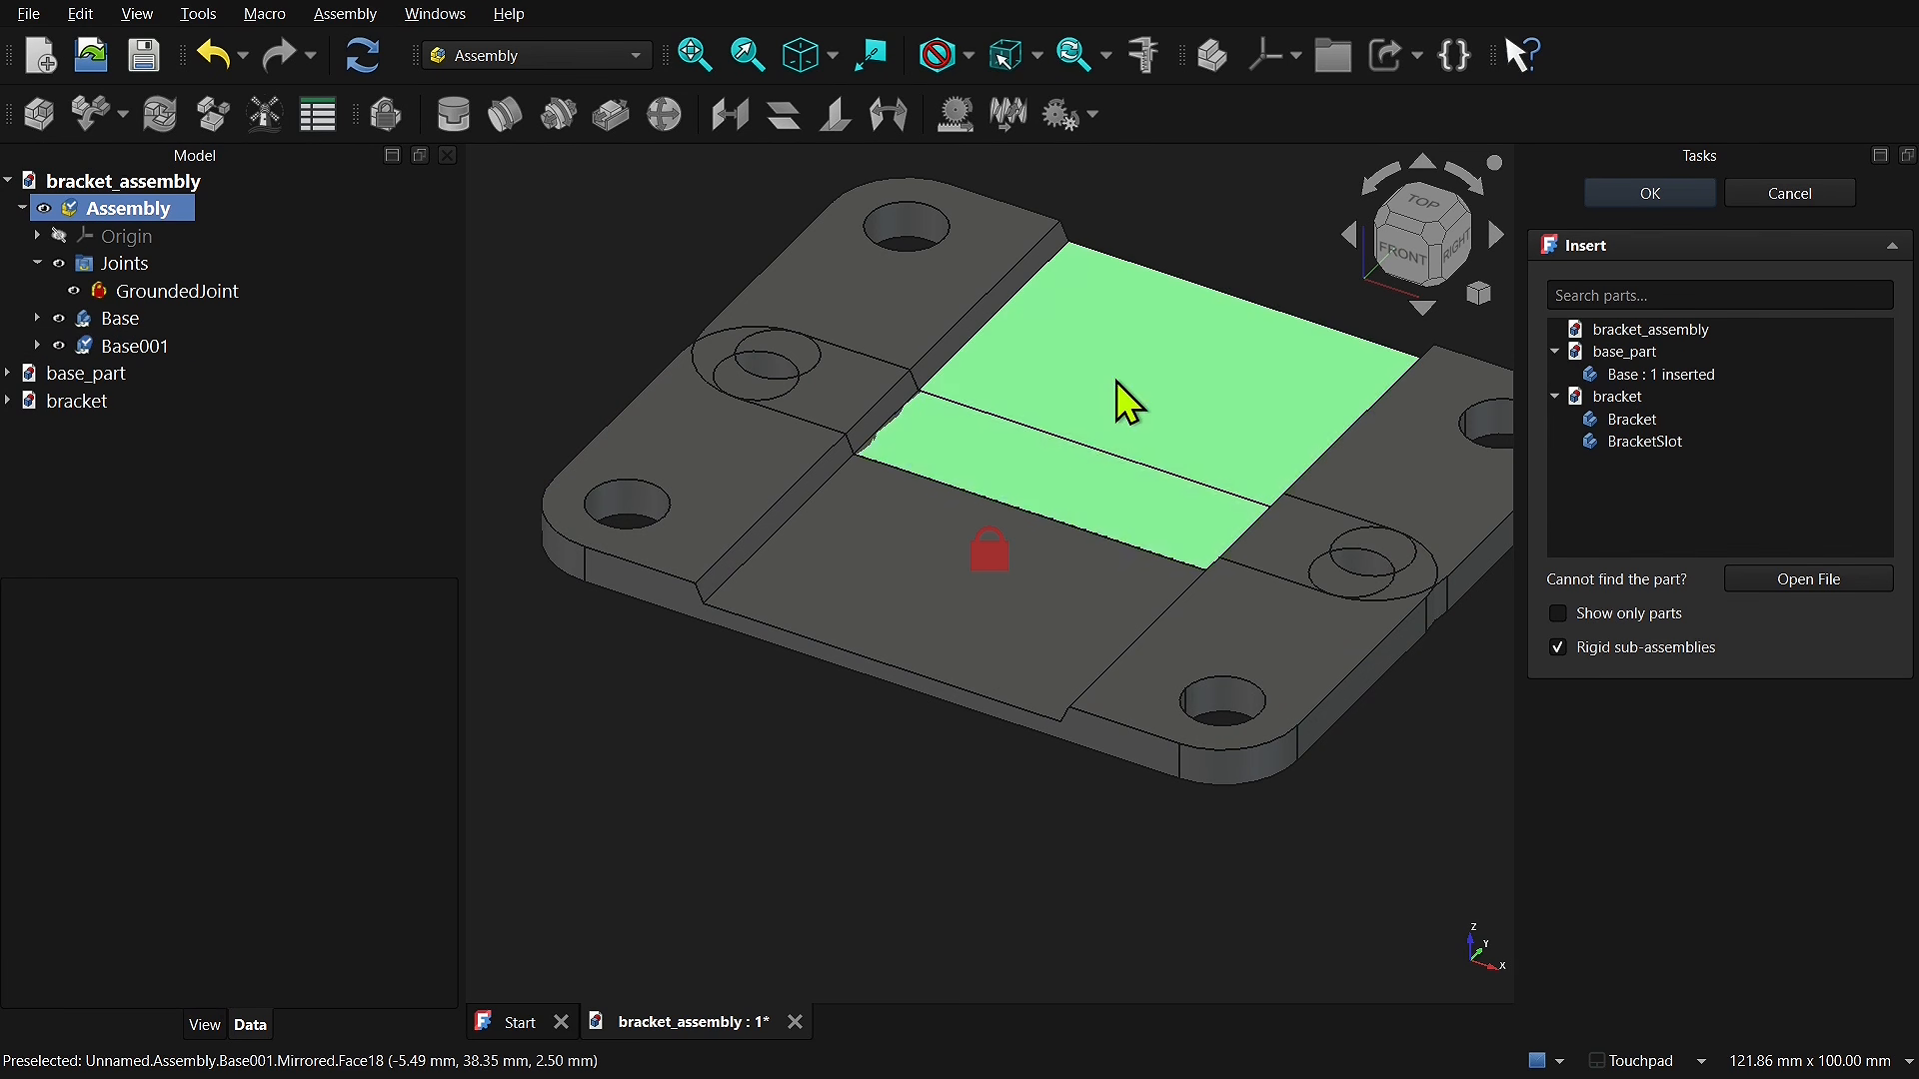
double_click(1118, 380)
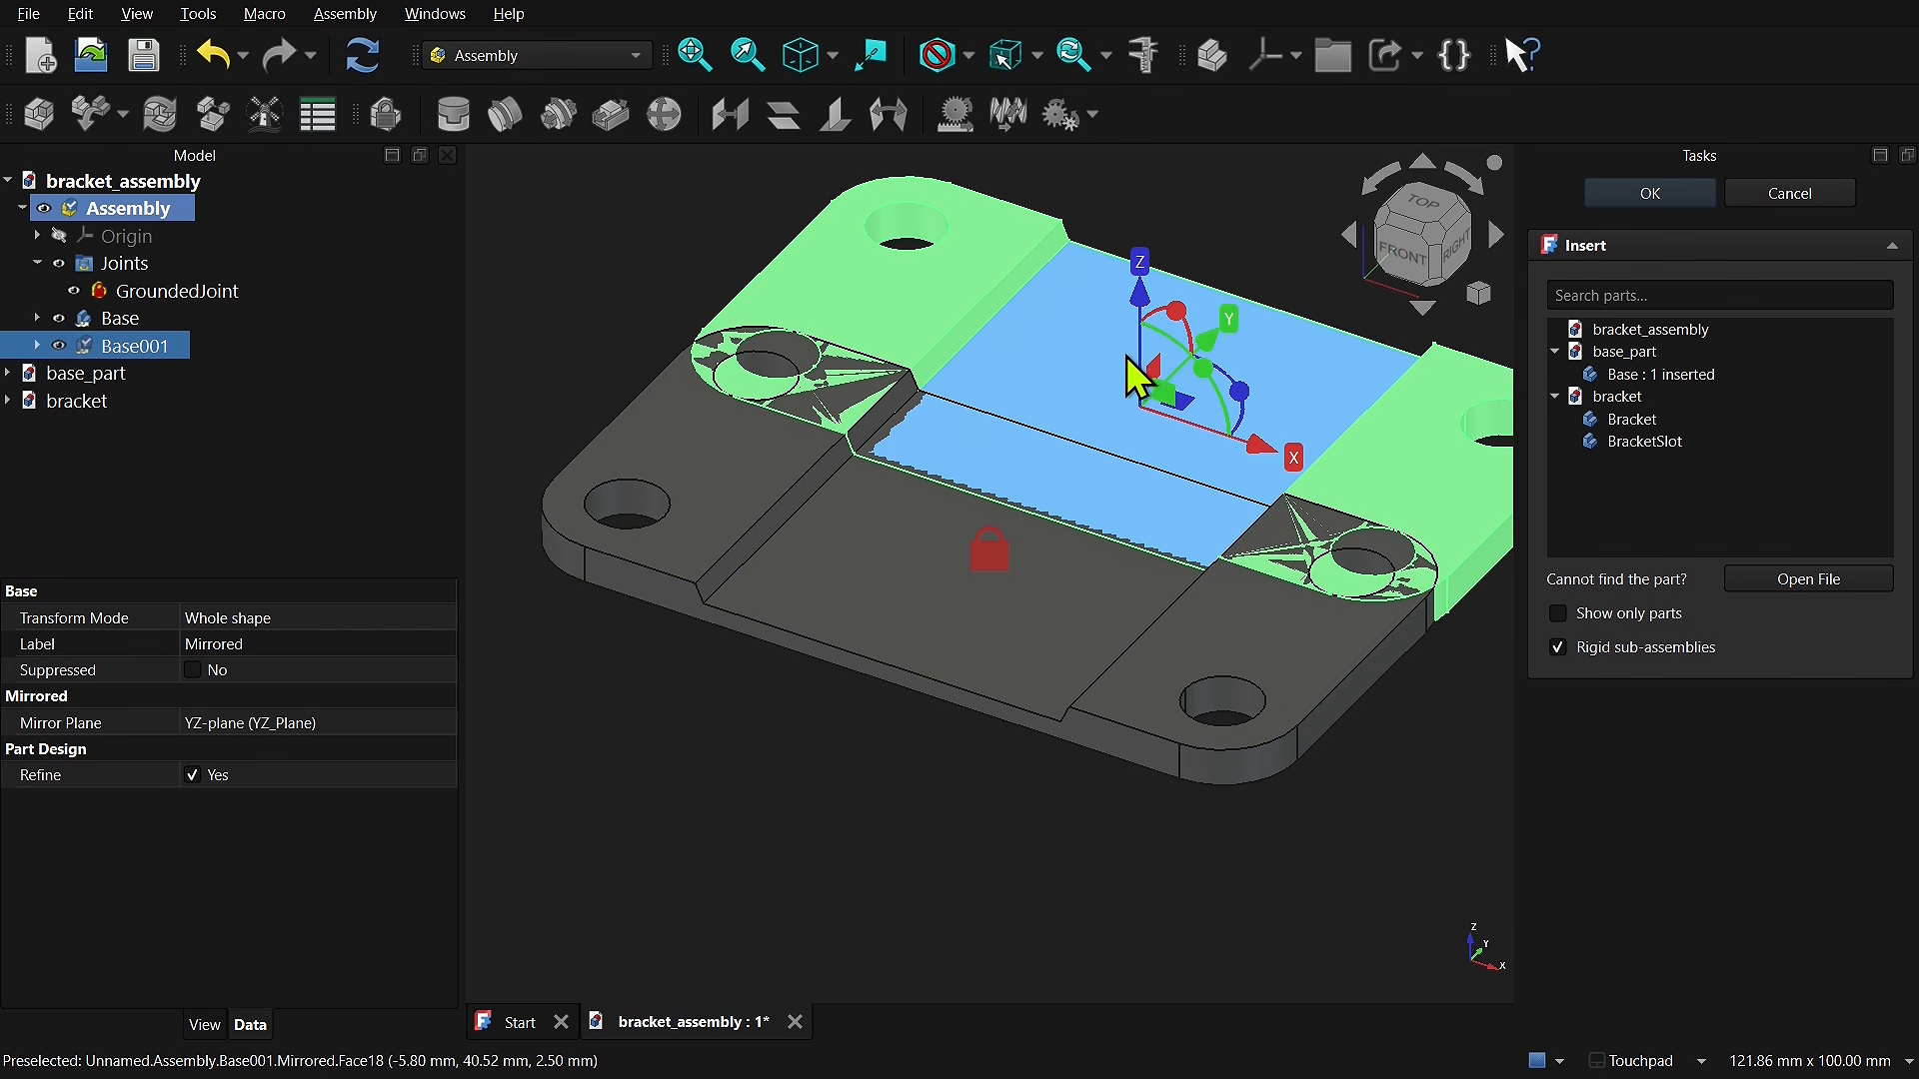
left_click_drag(1216, 363, 1205, 305)
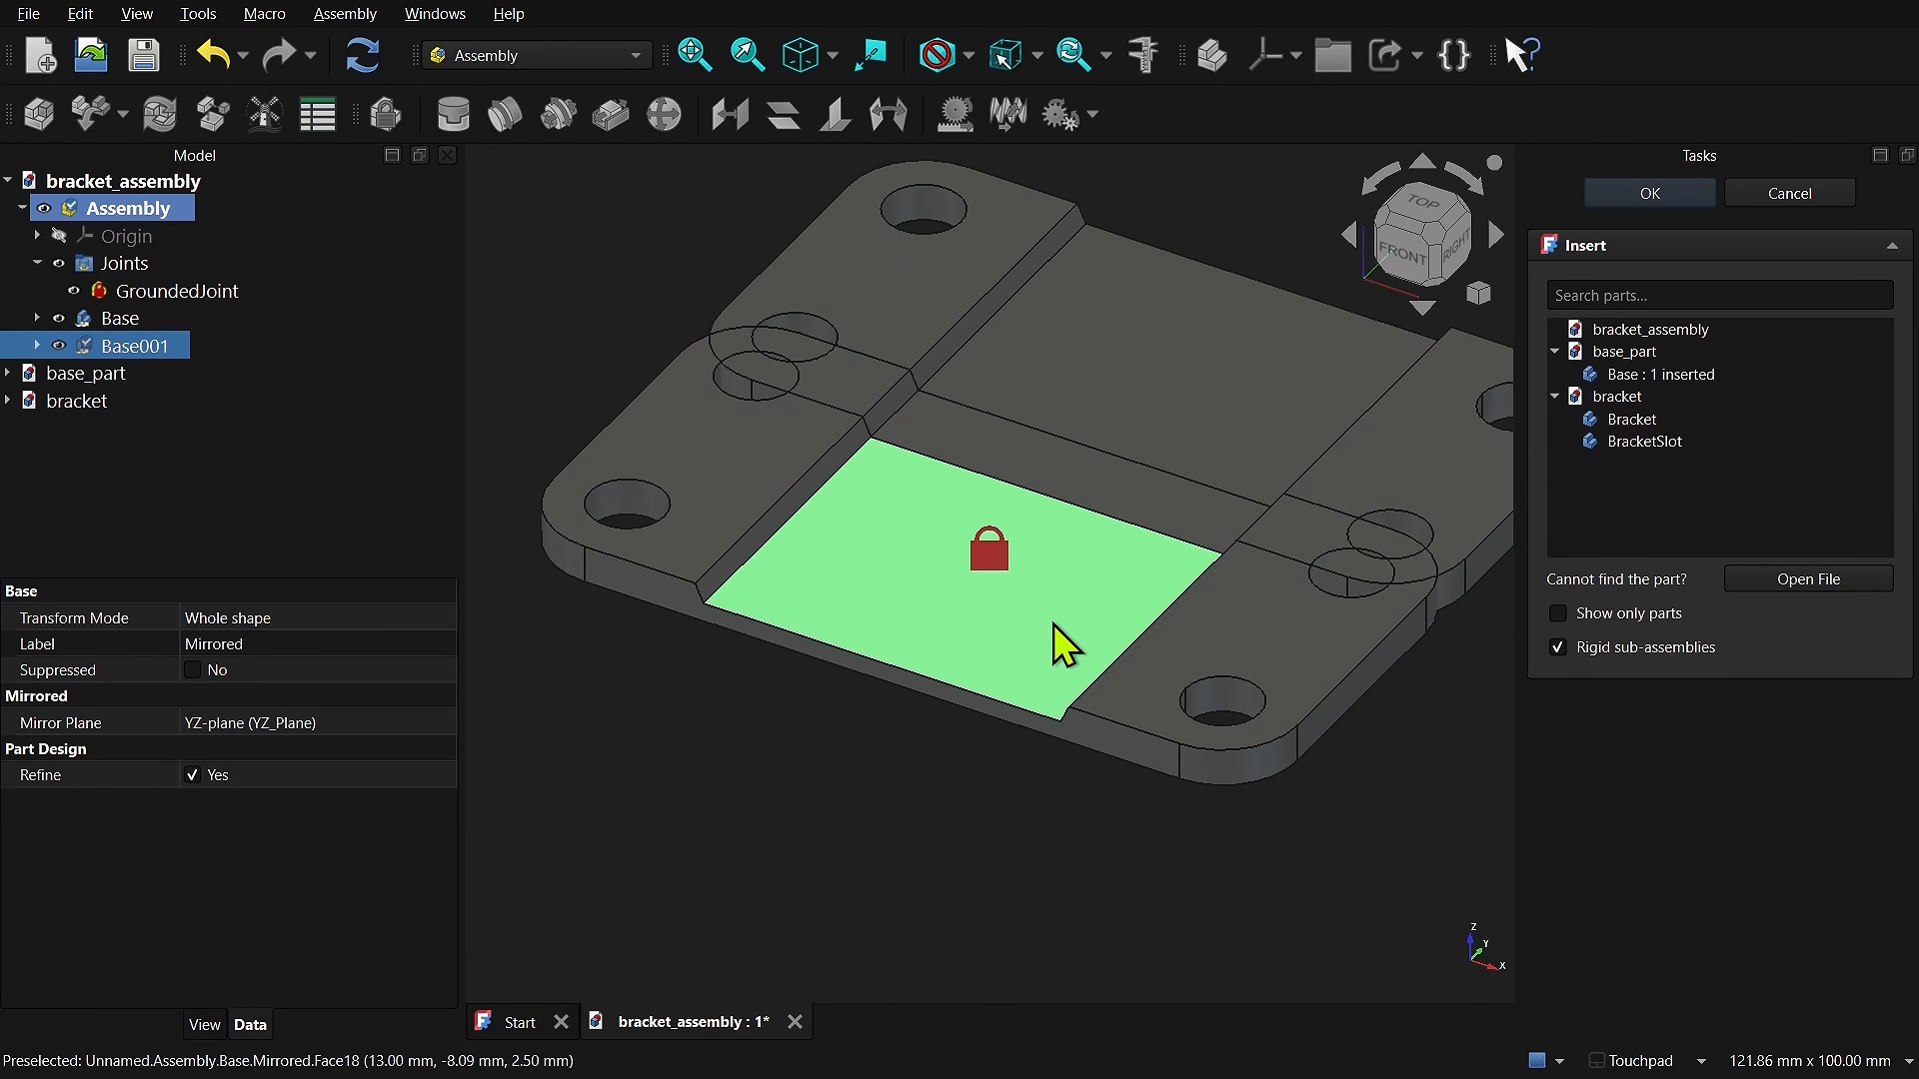
Step: Test whether the grounded Base can be moved by its recessed middle face, comparing it with the movable copy
left_click(1057, 627)
left_click(1053, 623)
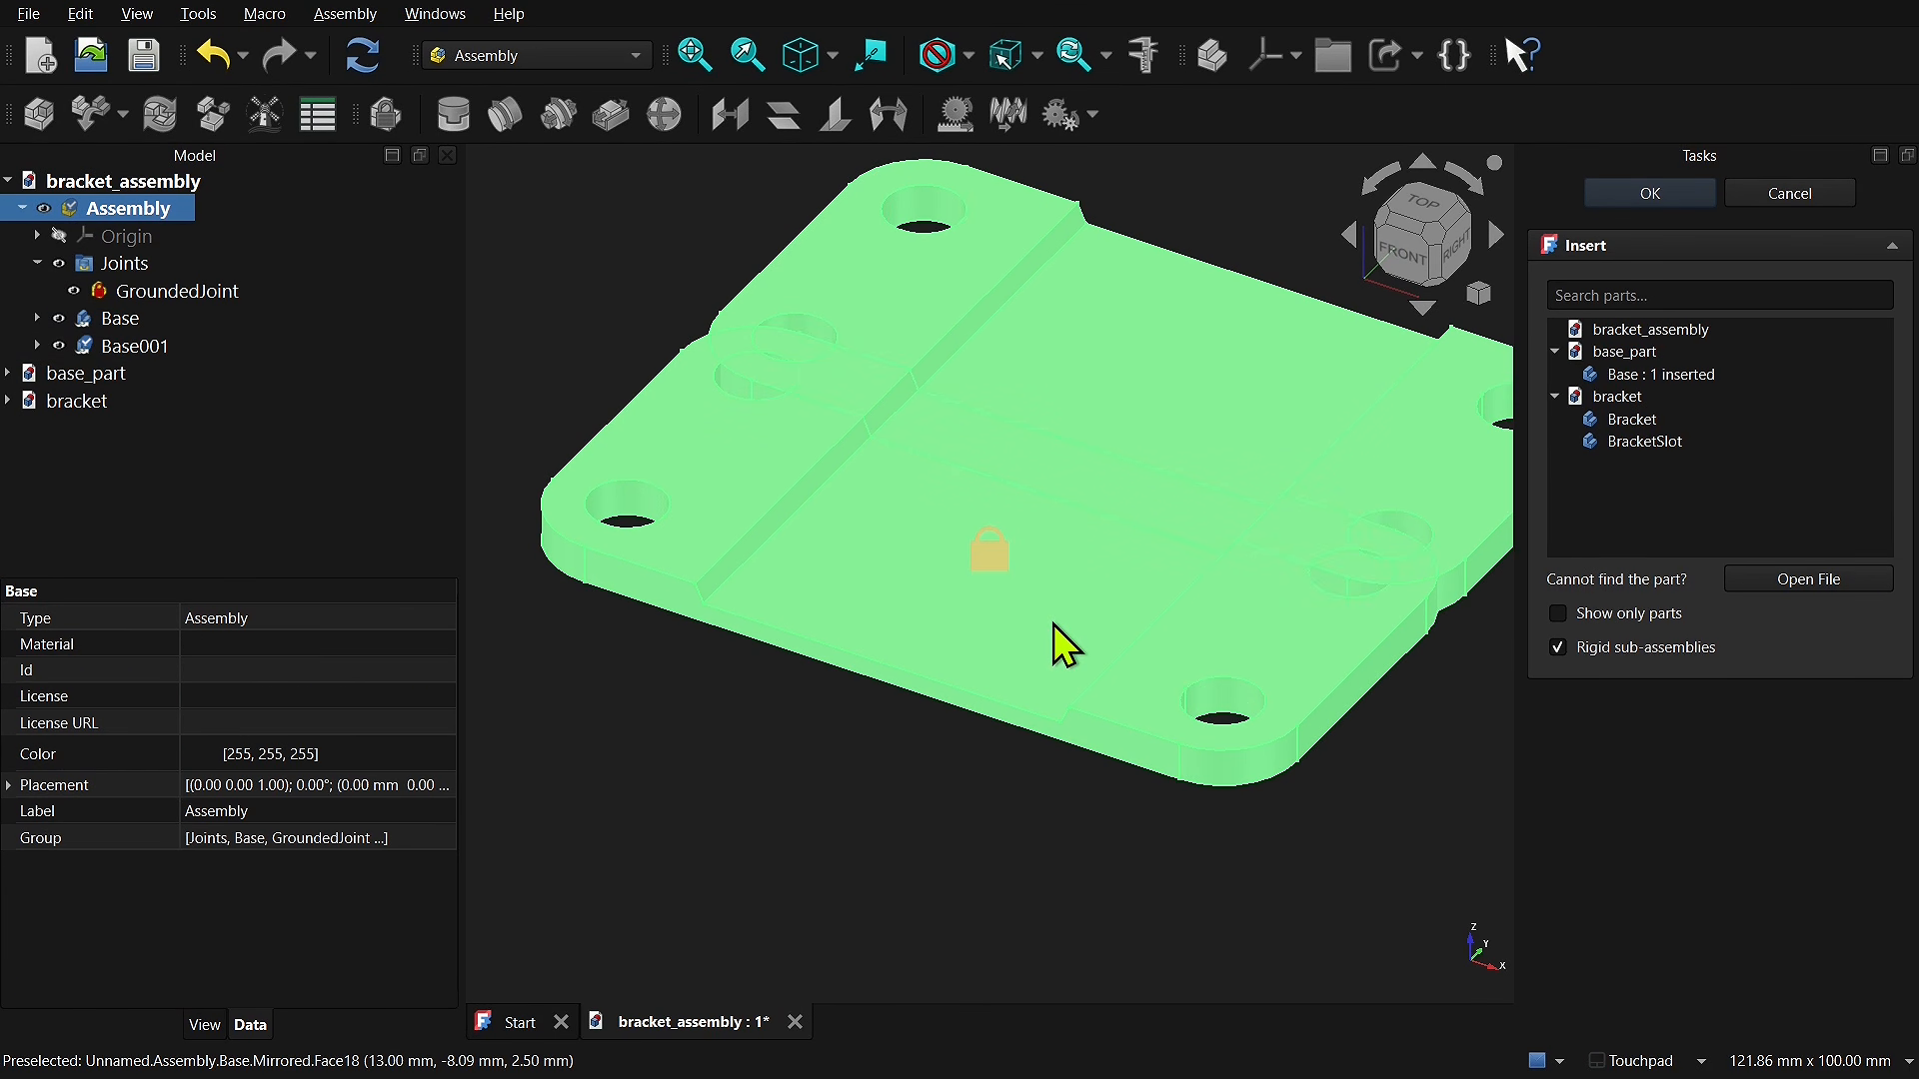
left_click(890, 774)
left_click(1032, 660)
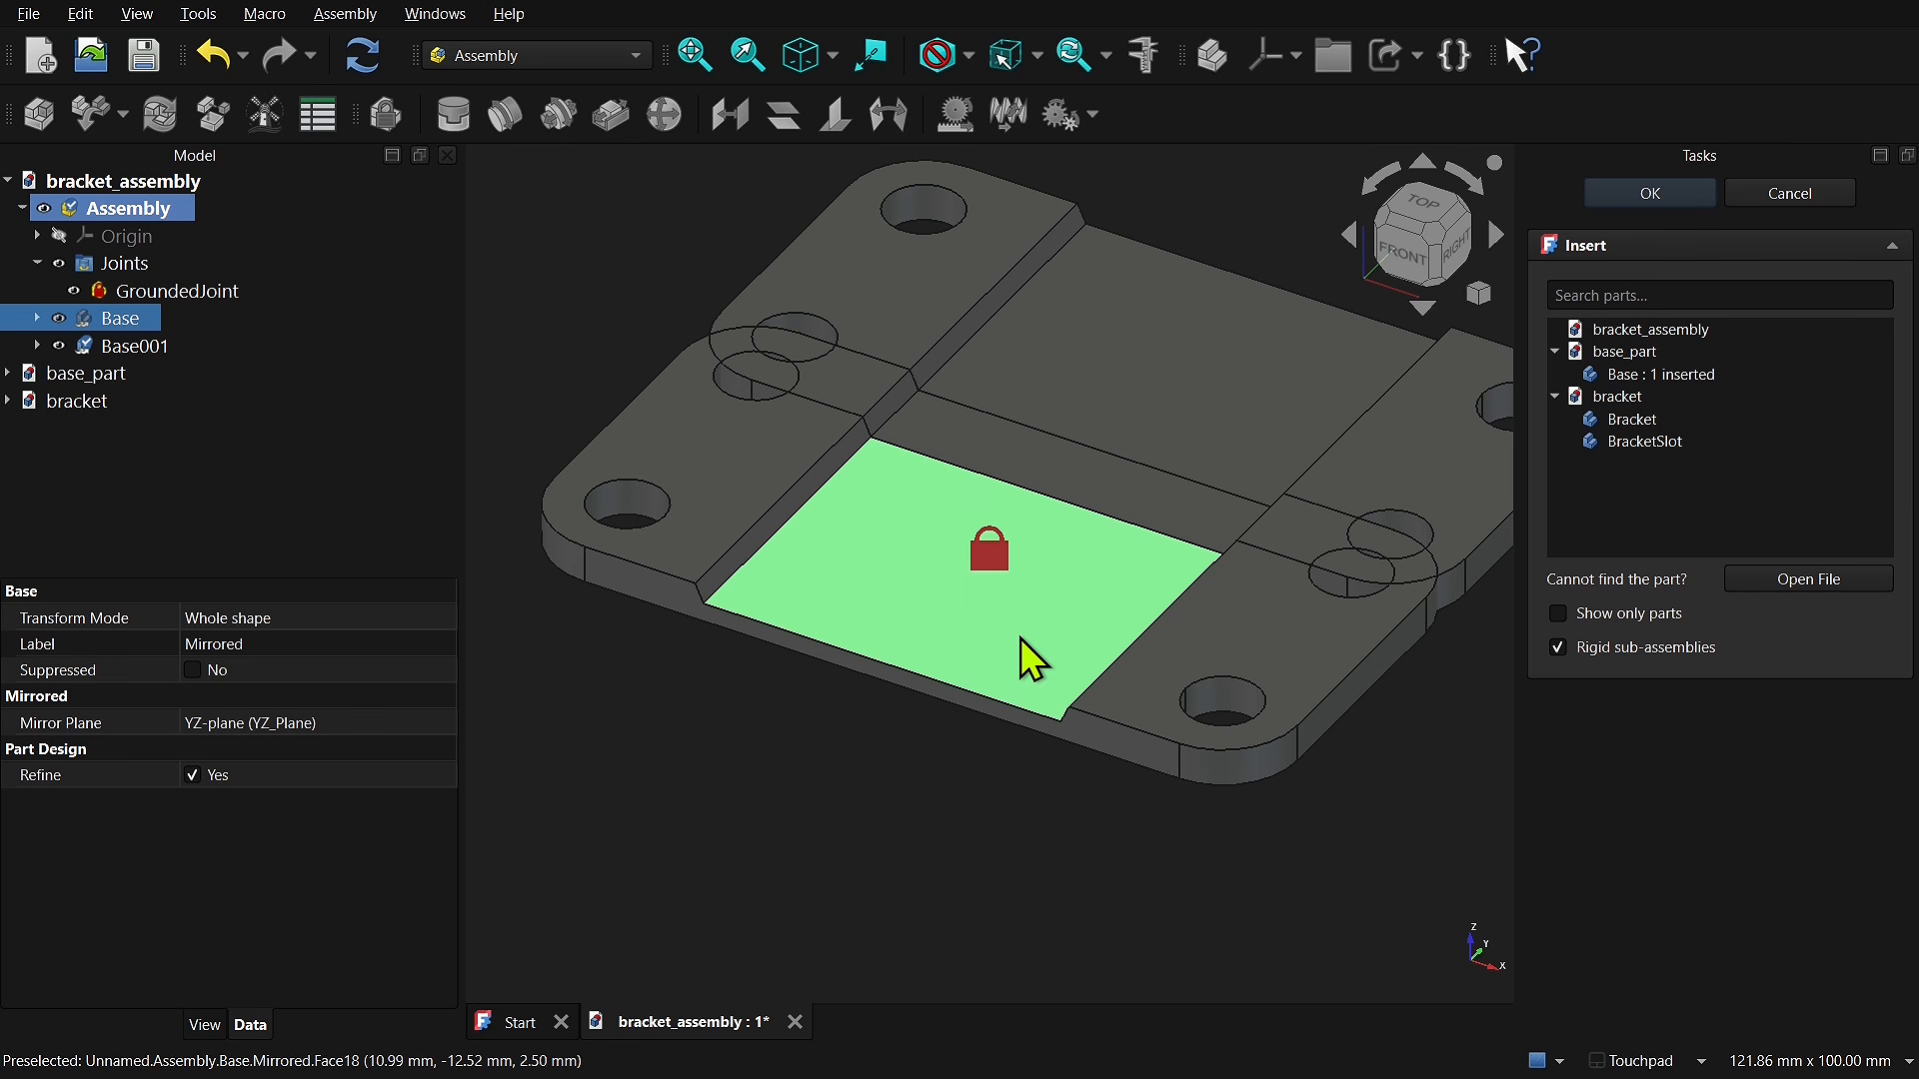
left_click(1031, 654)
left_click(879, 833)
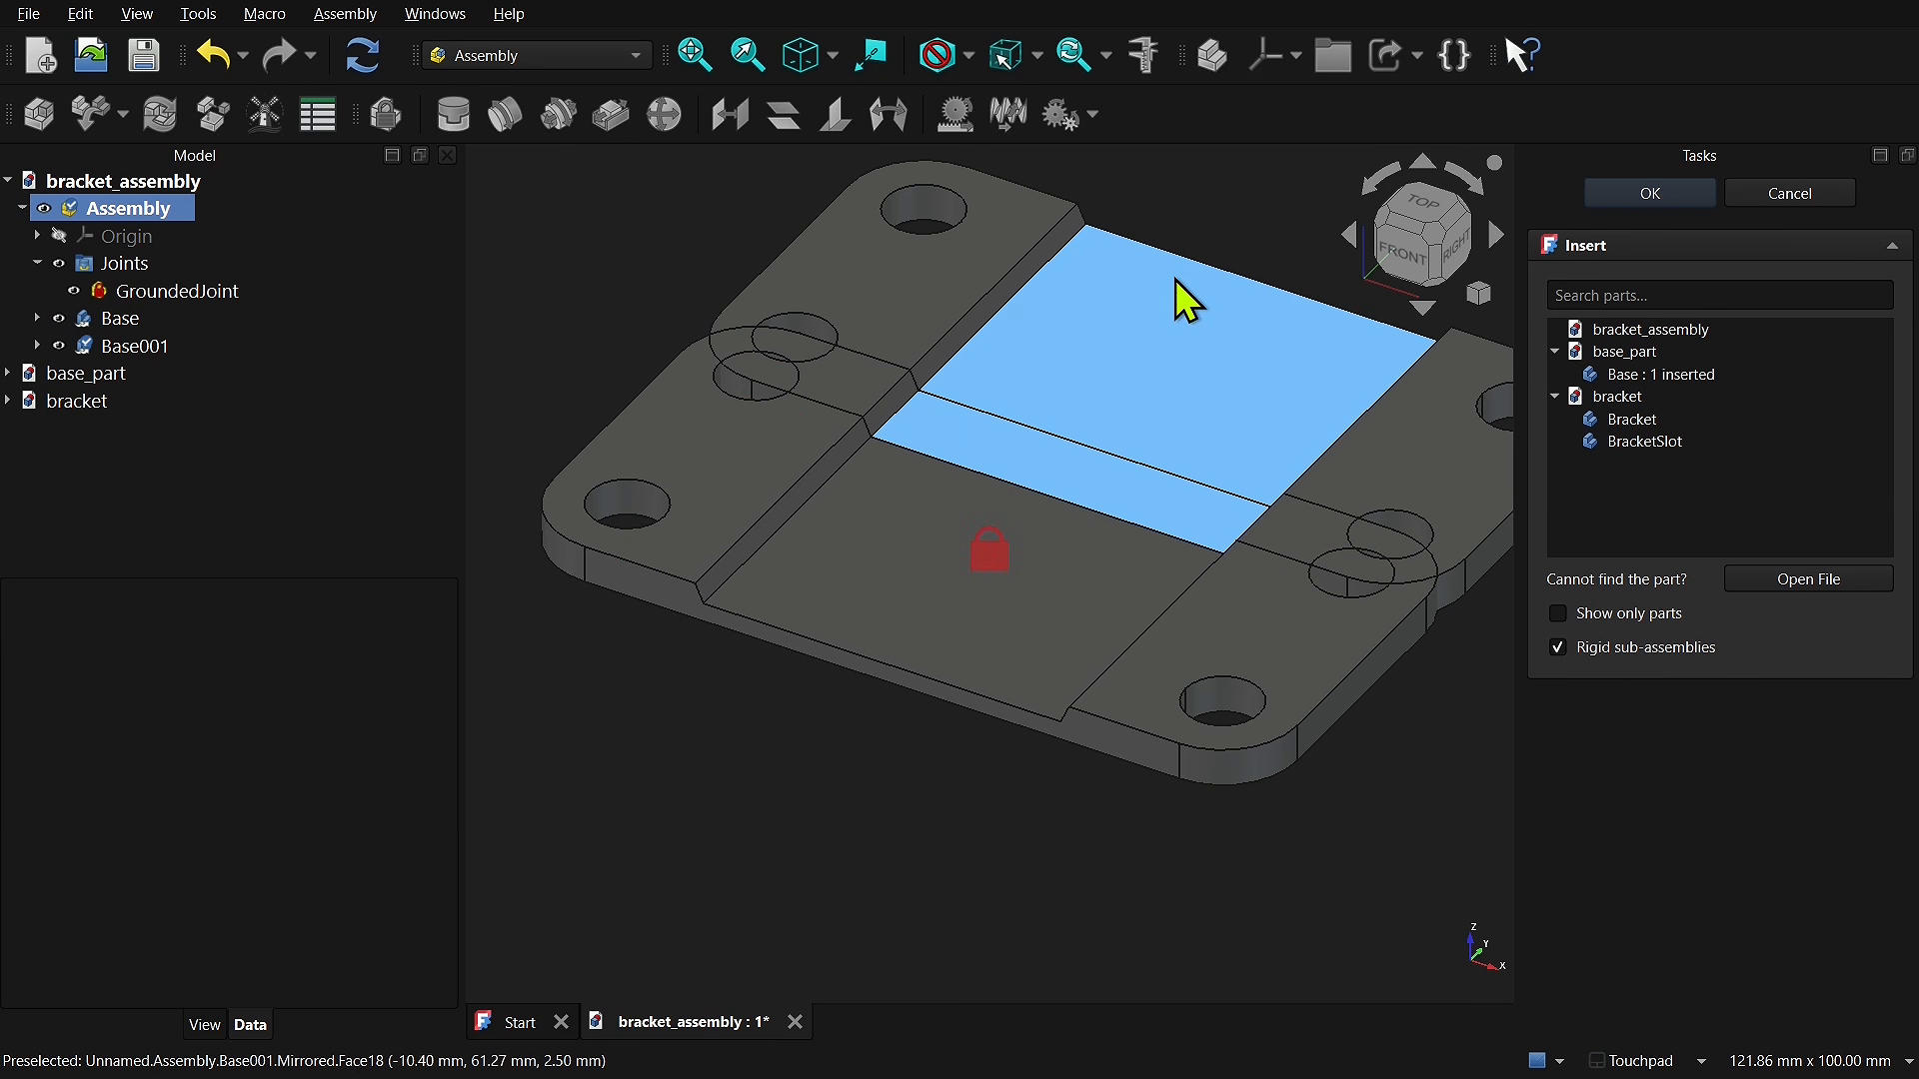
left_click(1162, 340)
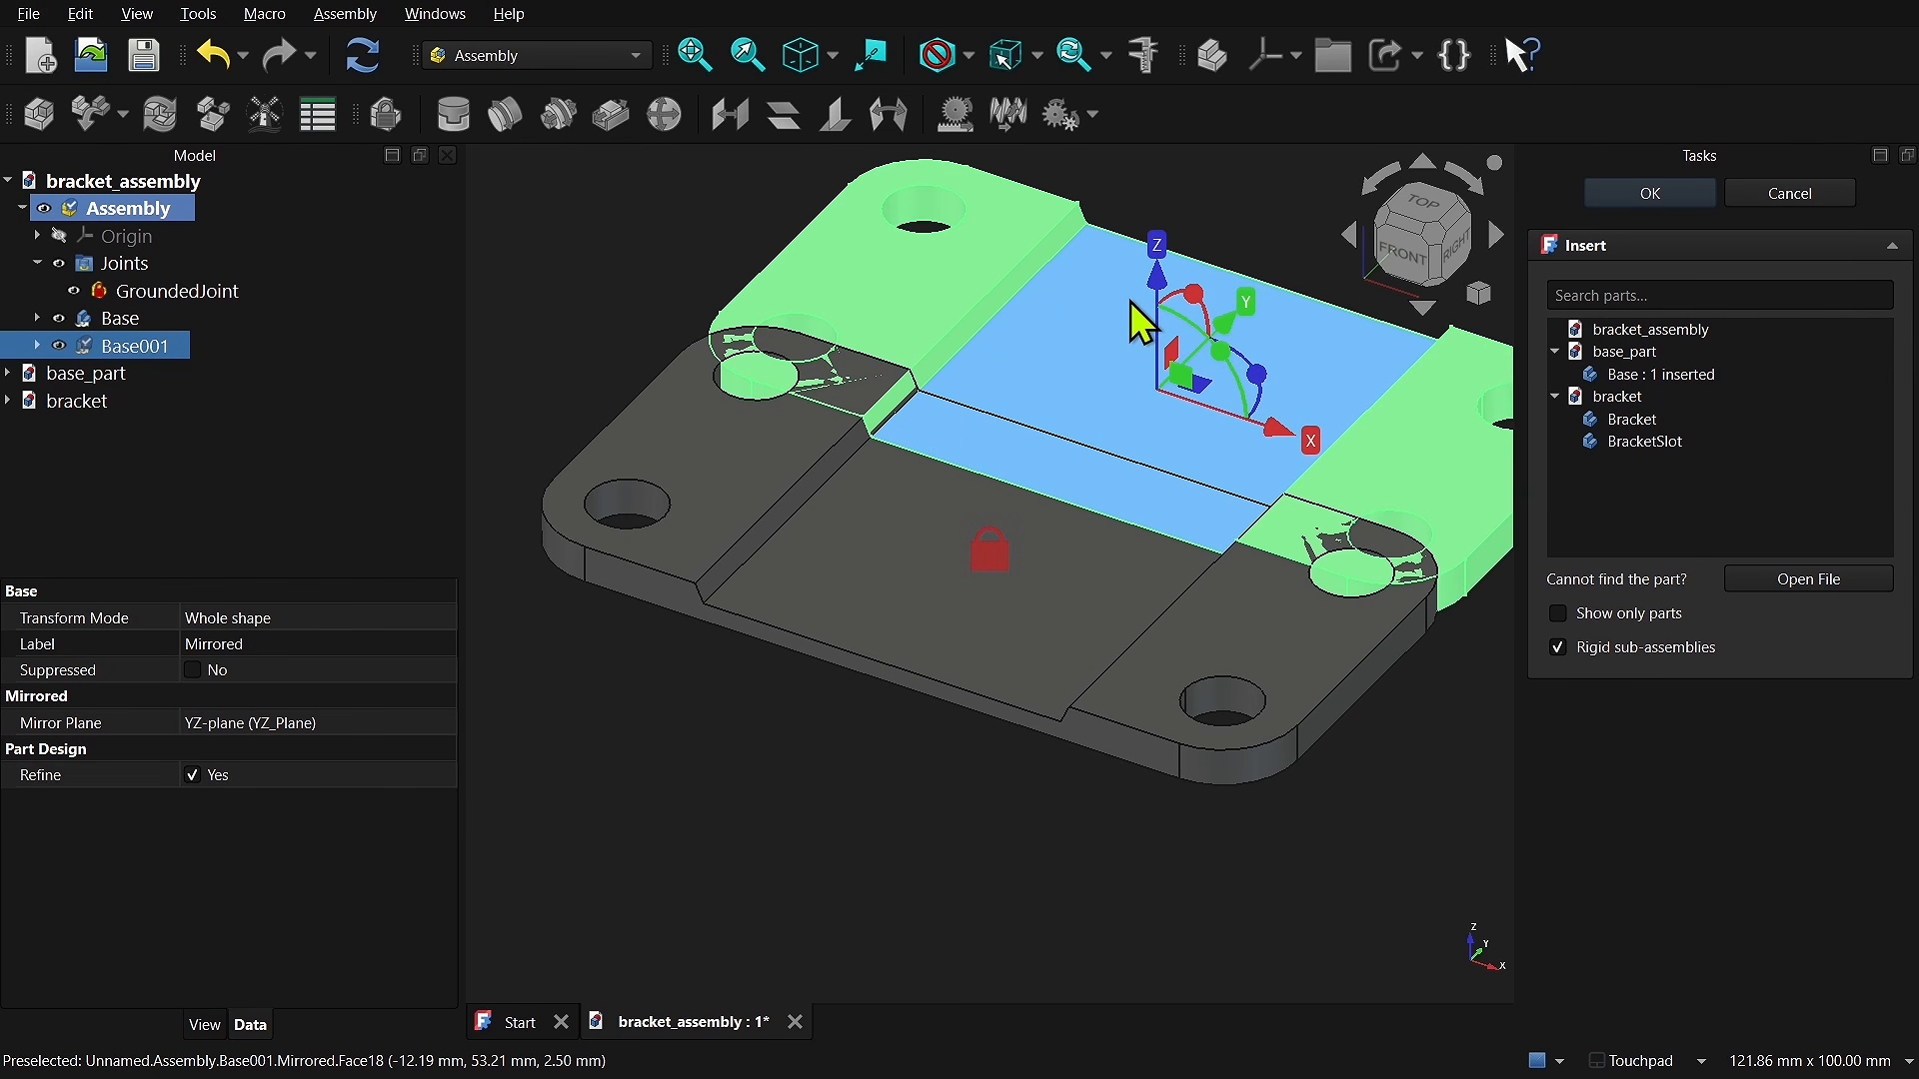
Step: Remove the extra Base copy from the assembly and finish the component insertion
left_click(1679, 376)
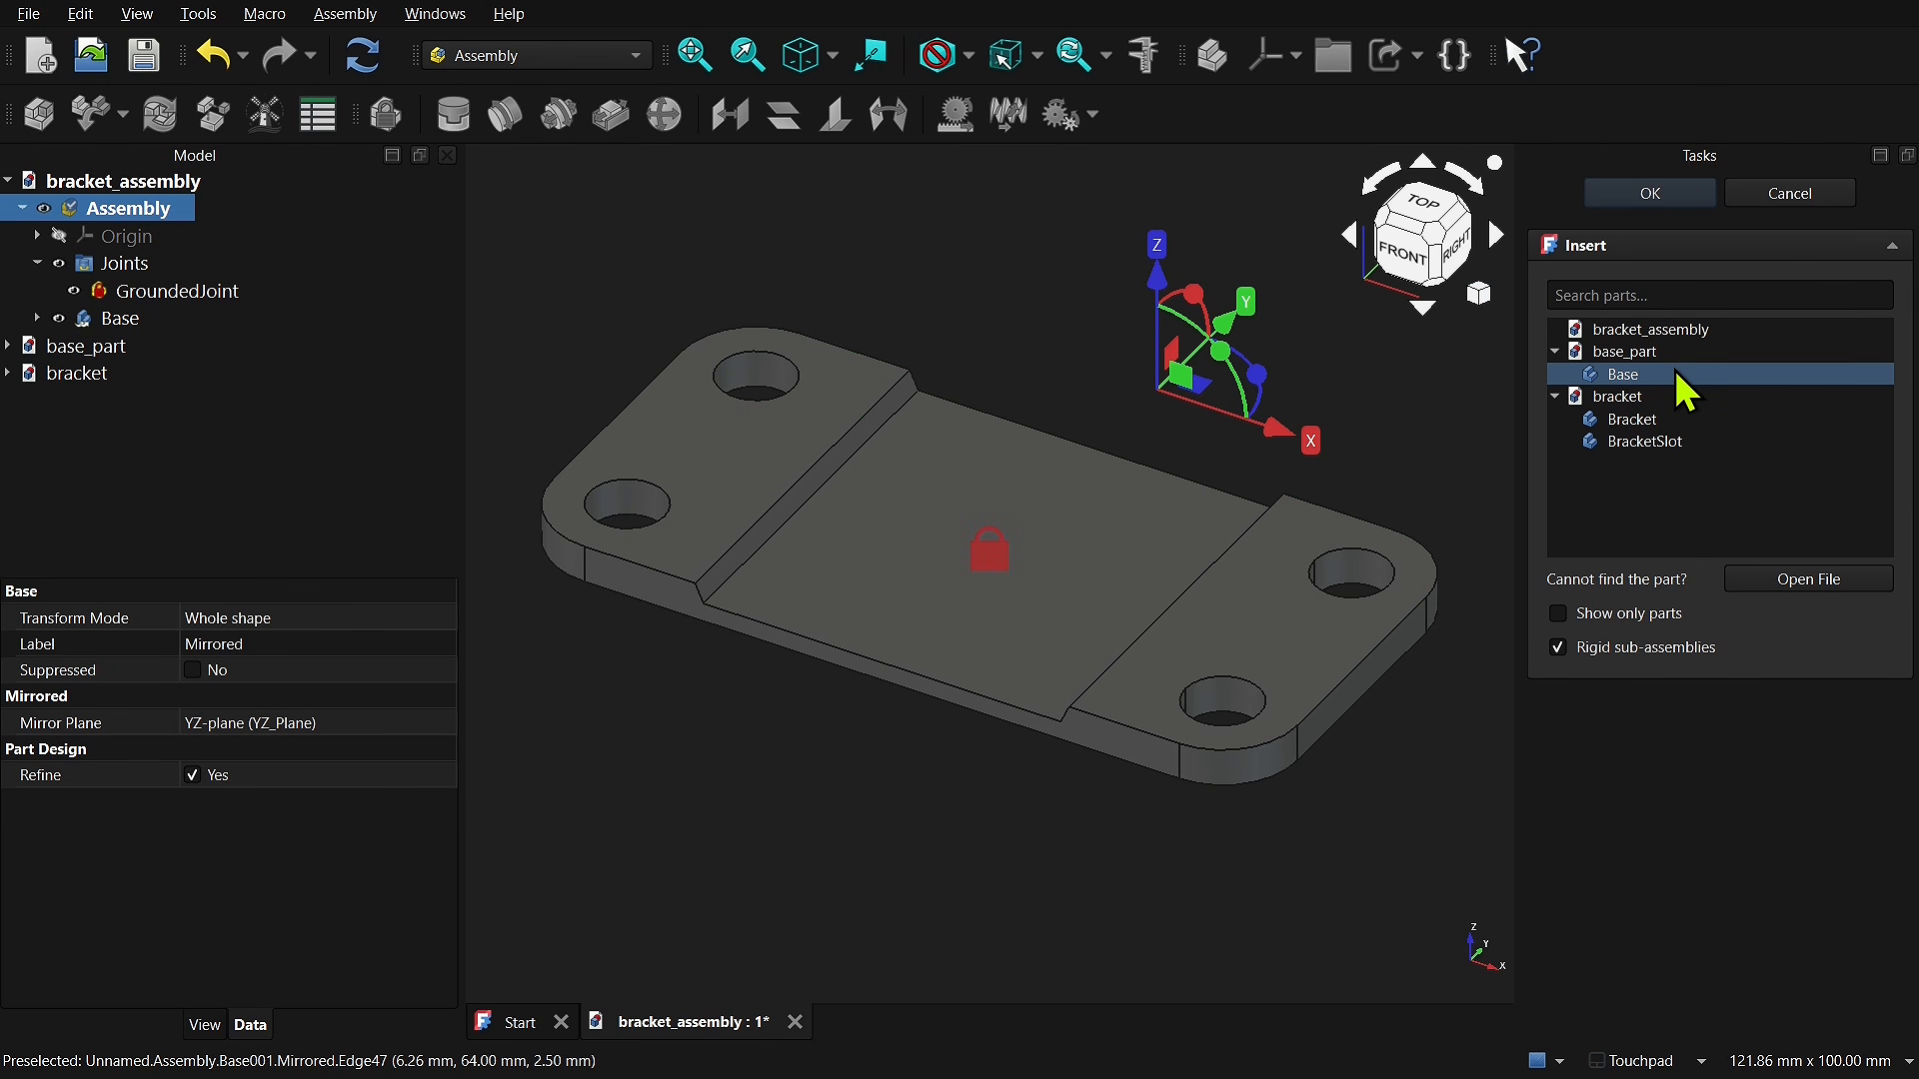
left_click(1373, 458)
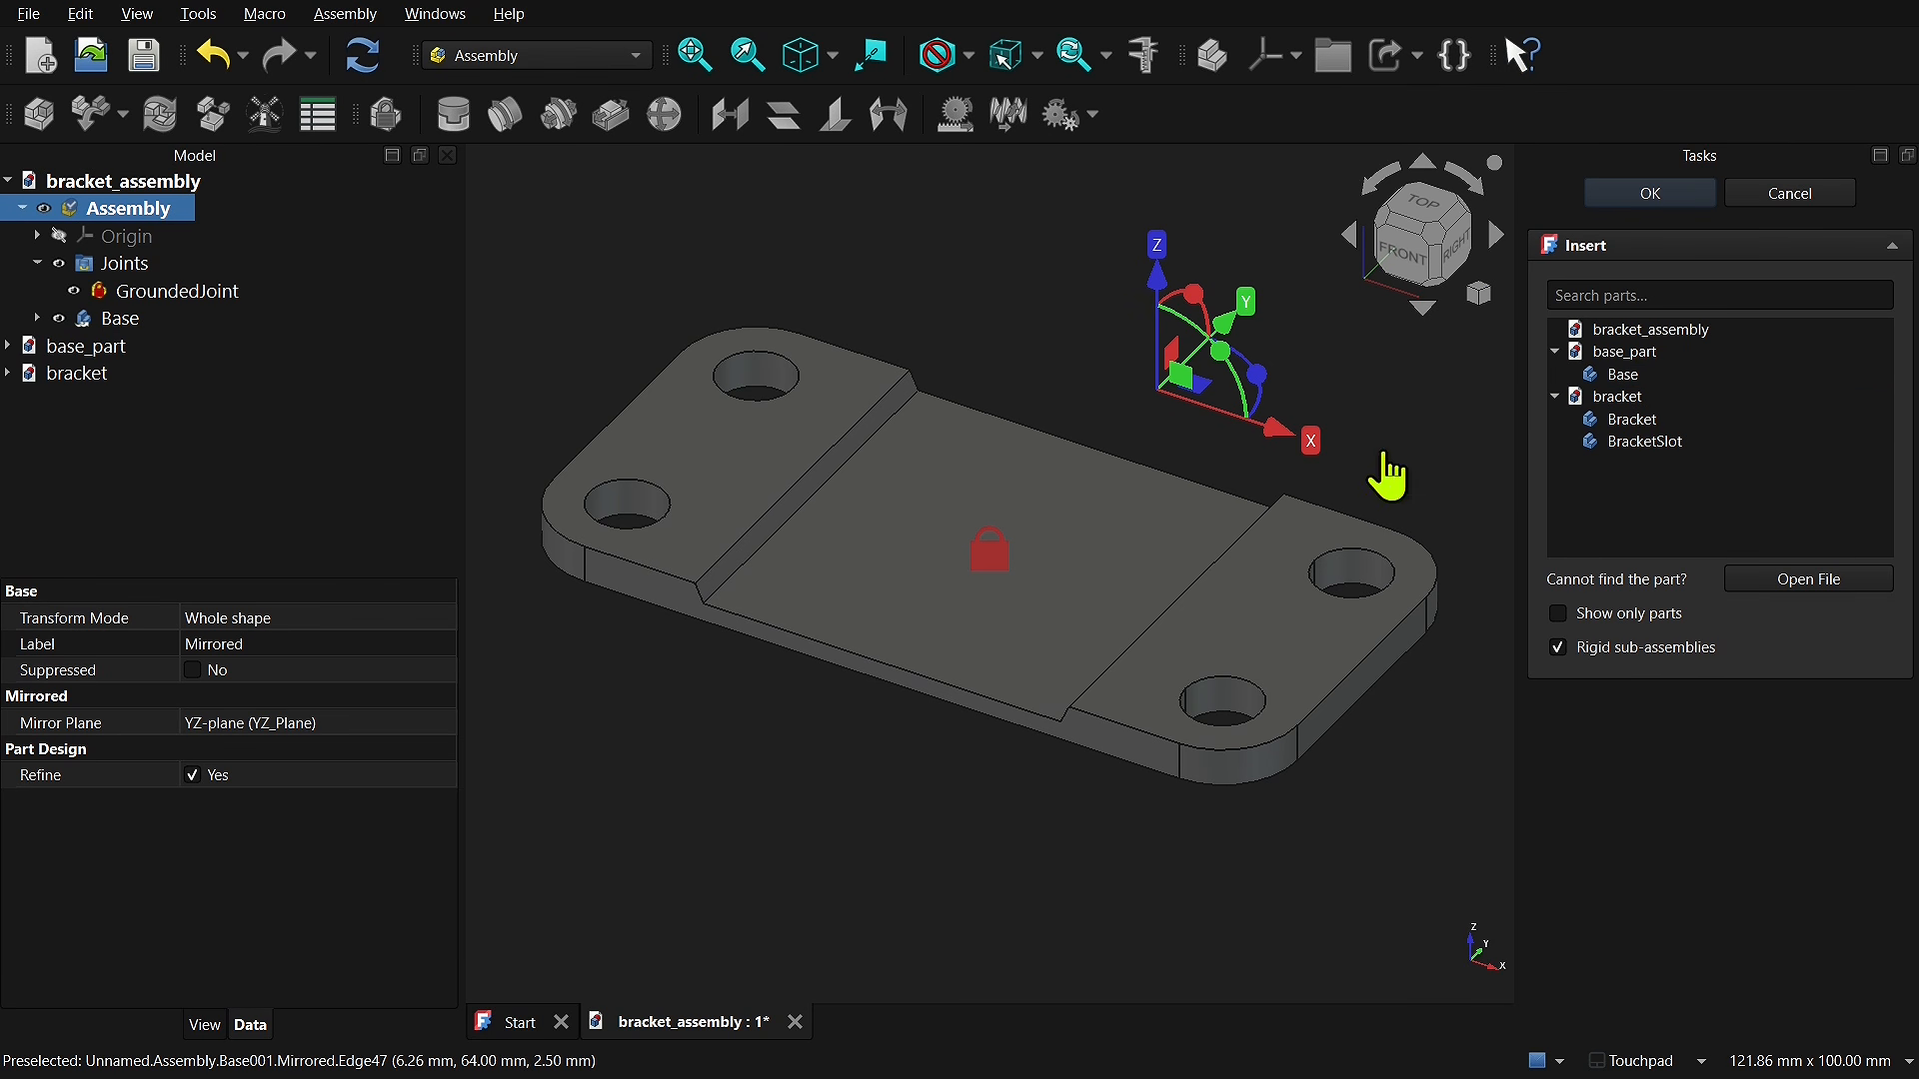
left_click(1651, 194)
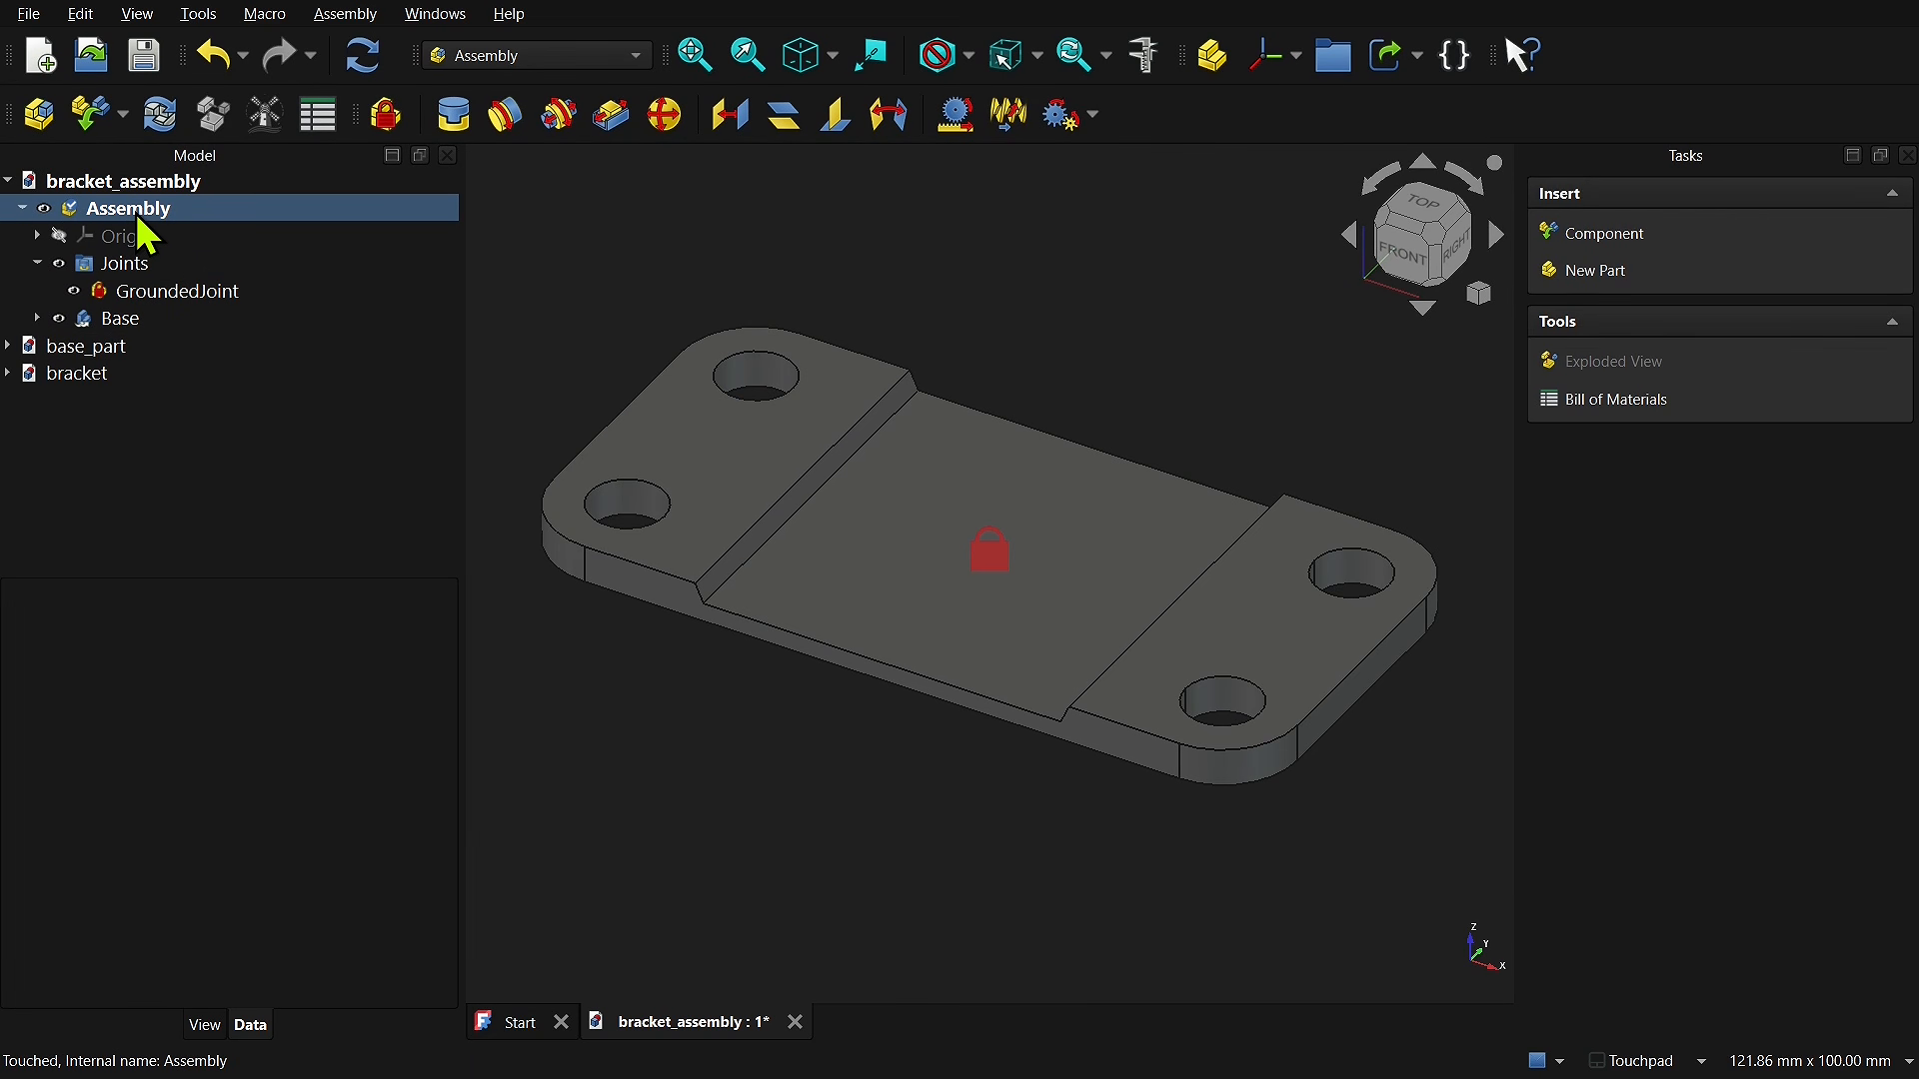
Step: Exit and reactivate editing of the Assembly object, and save the document
left_click(125, 236)
left_click(118, 208)
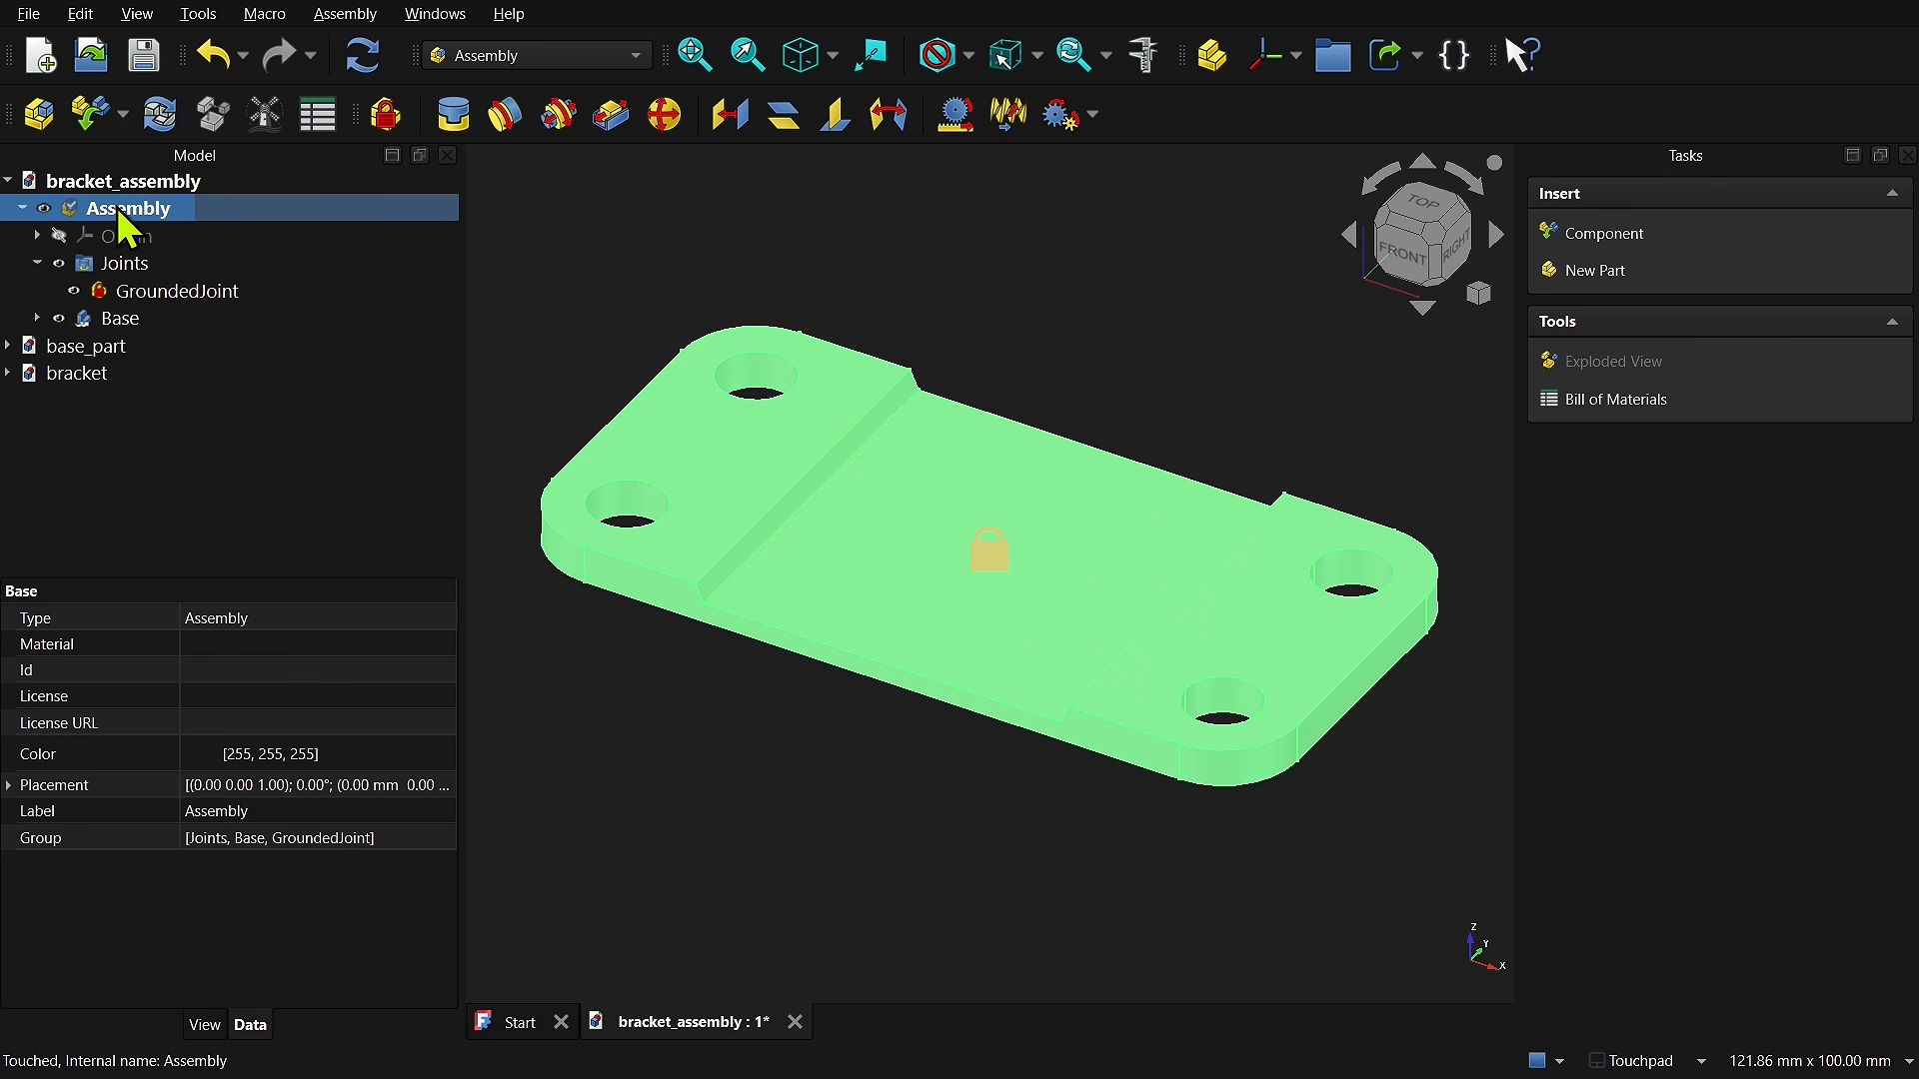
right_click(122, 210)
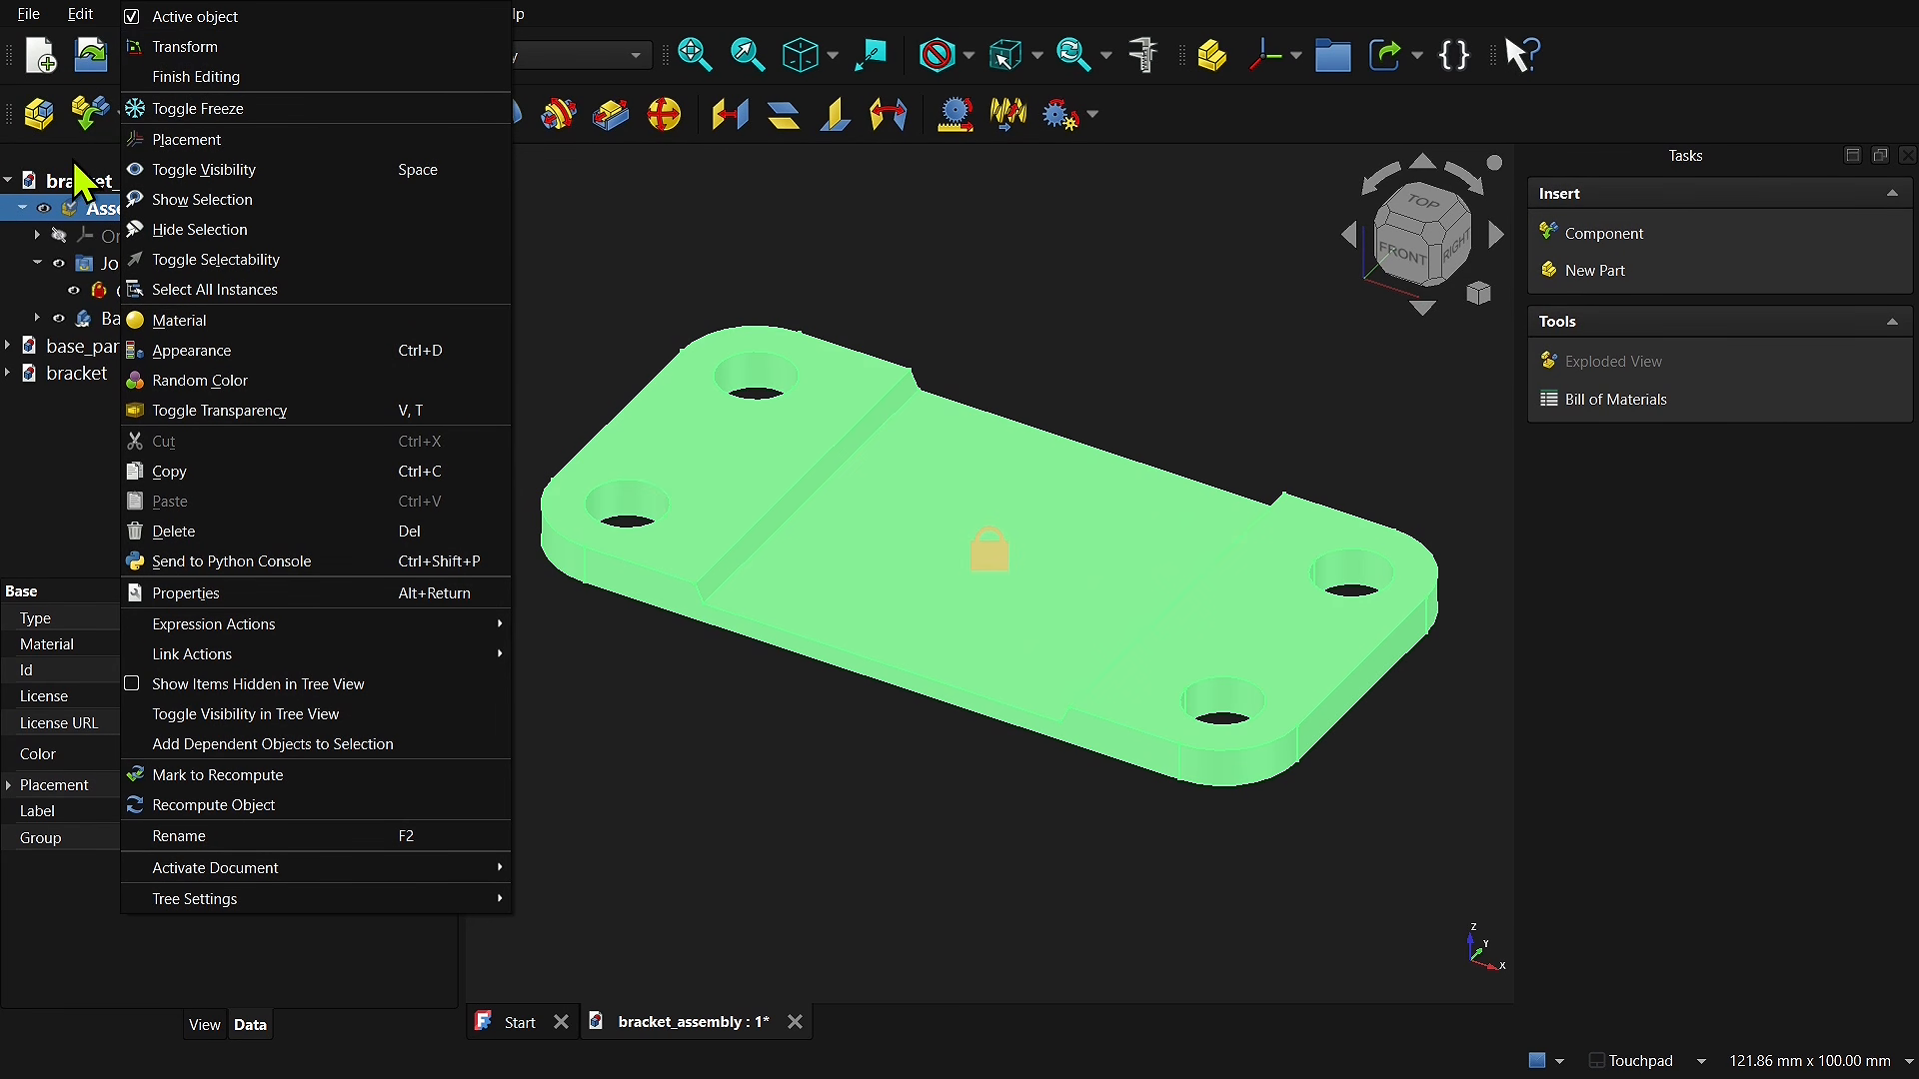
left_click(114, 211)
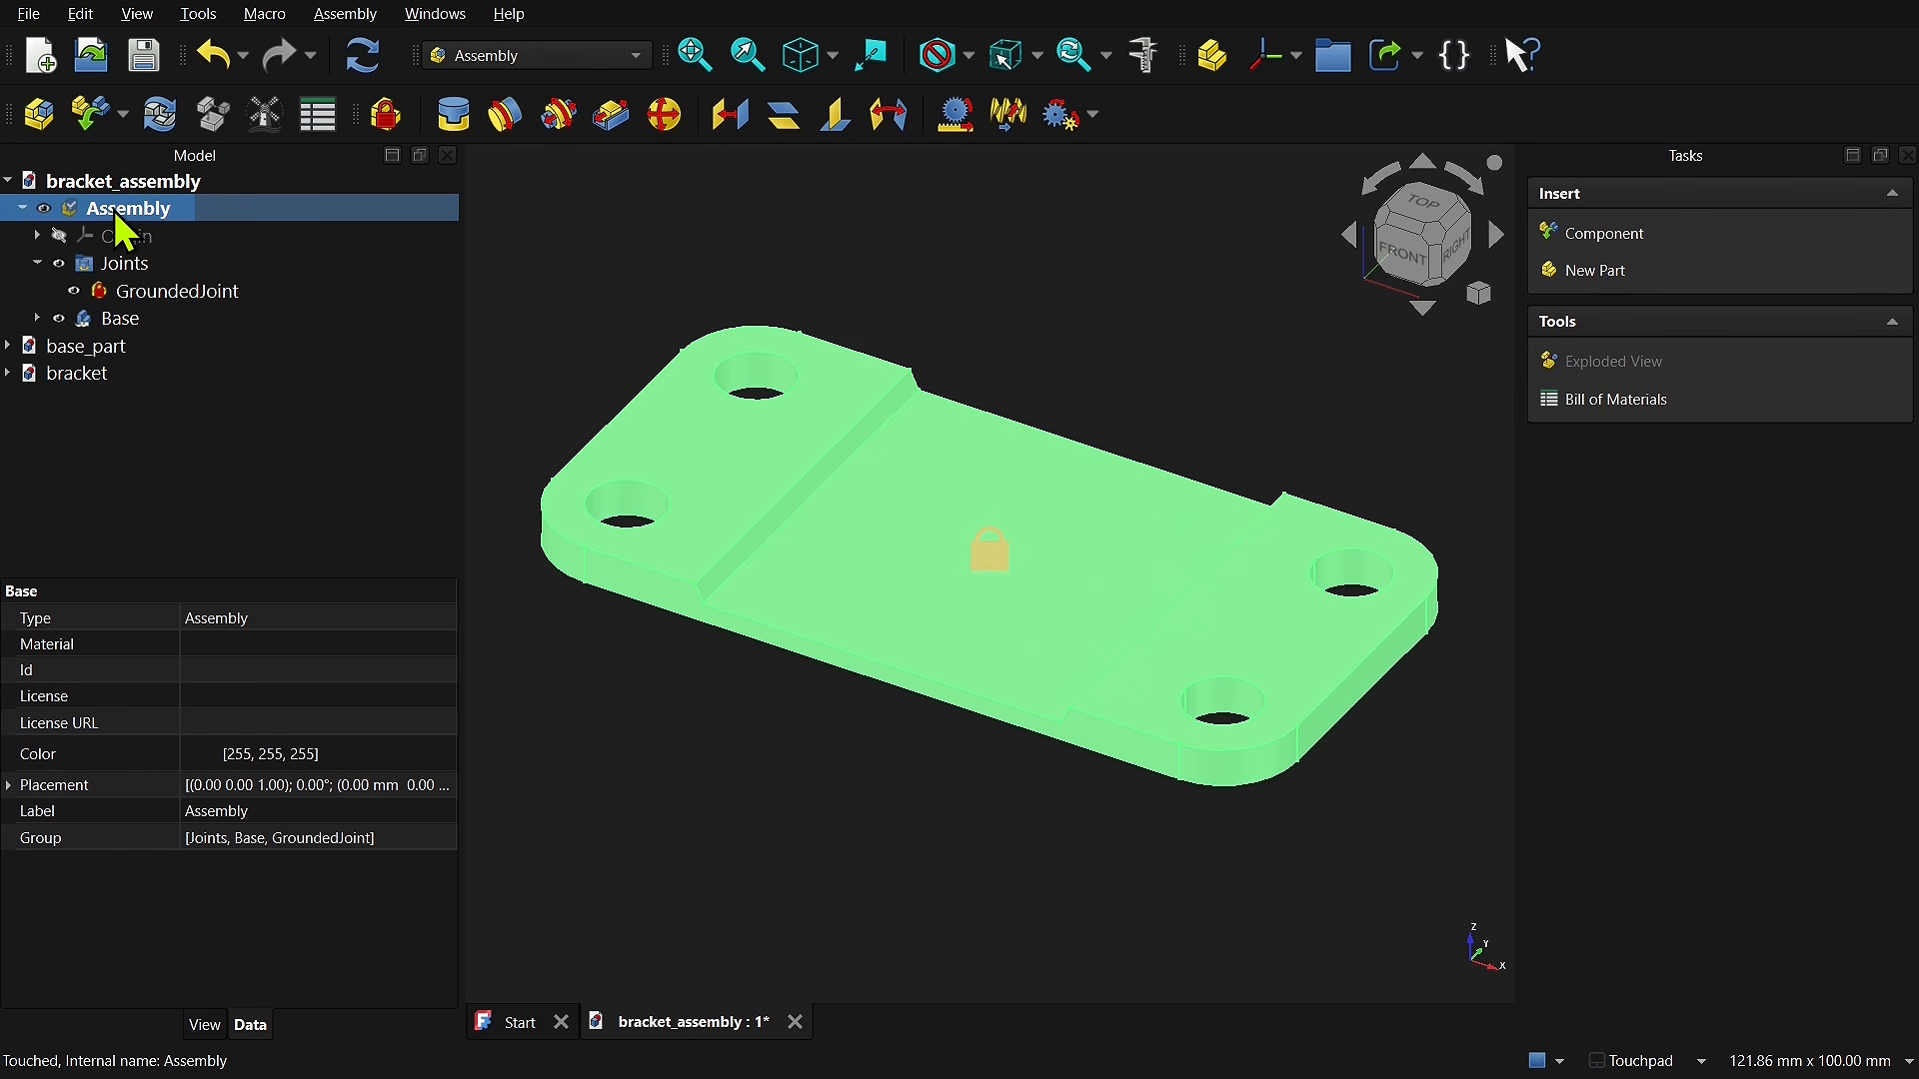
double_click(114, 210)
double_click(114, 210)
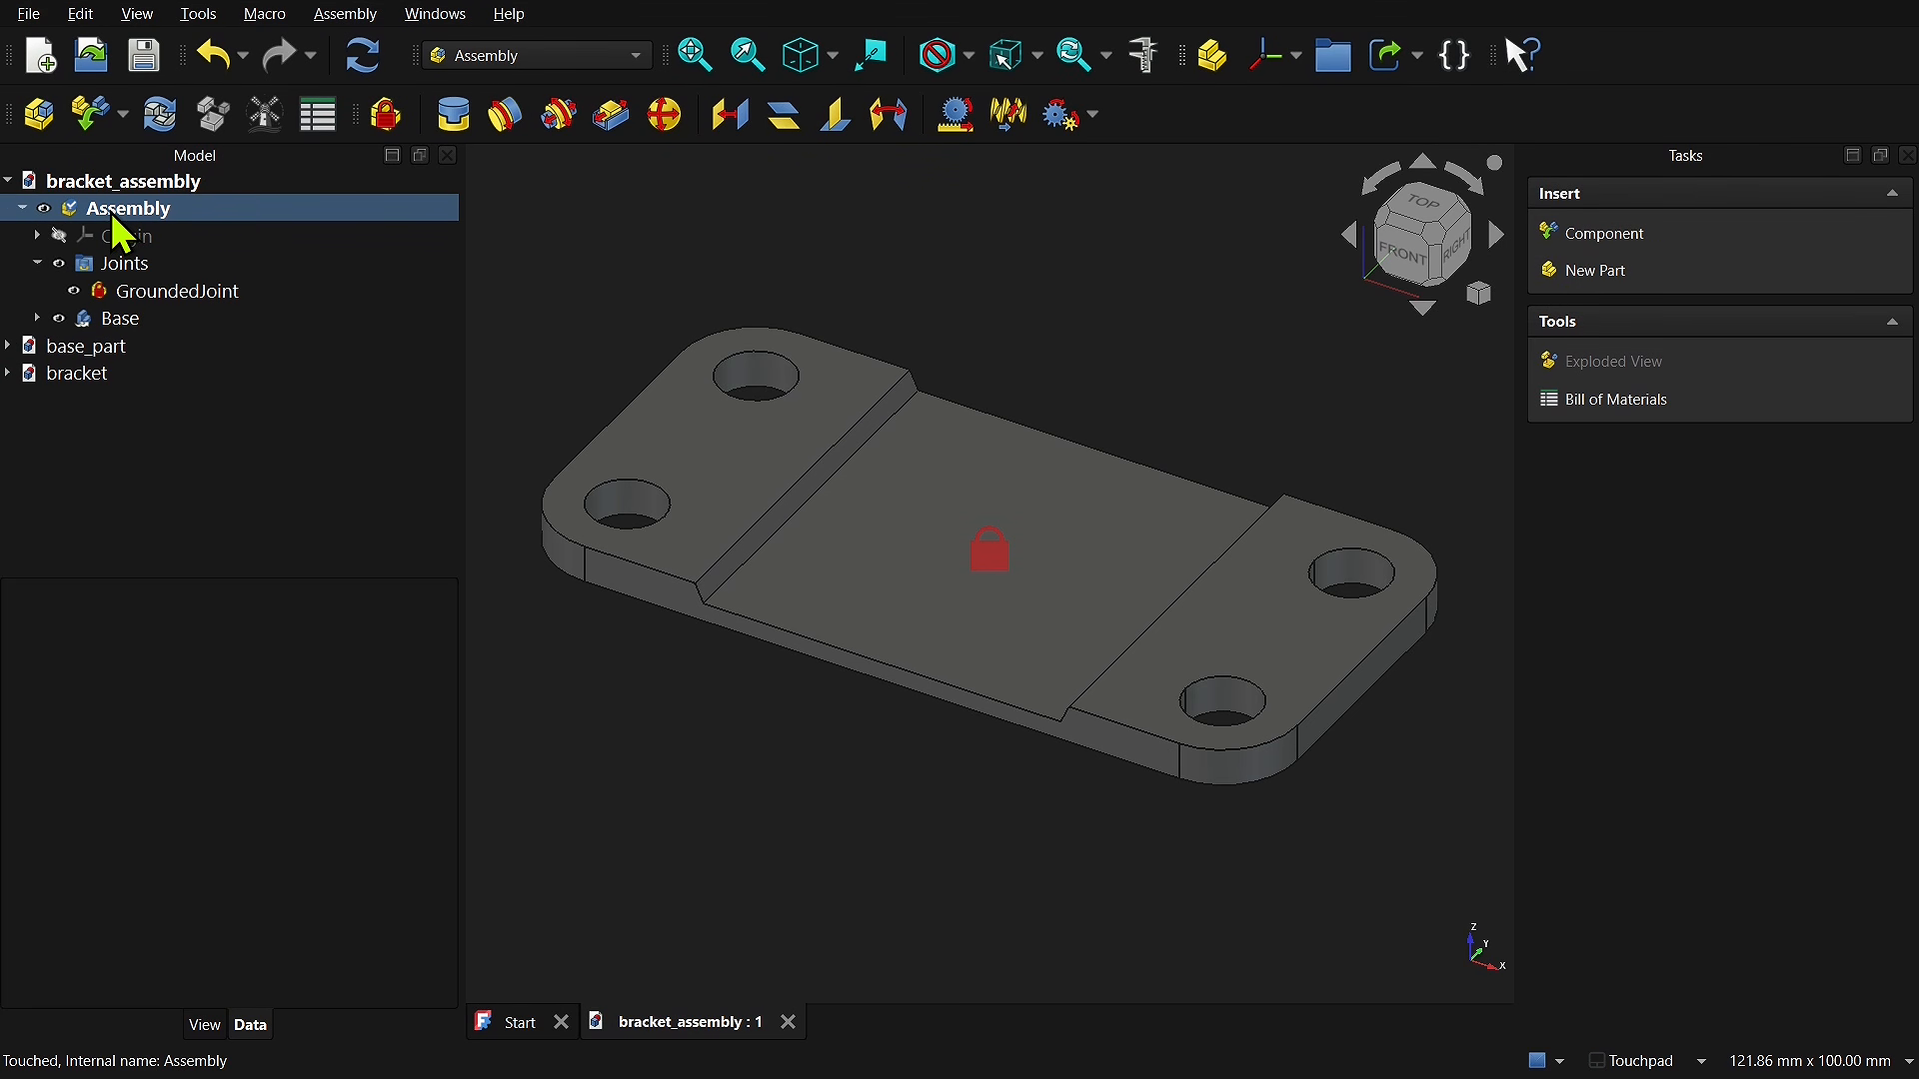
Step: Open the inserted Base's Mirrored feature for editing and locate the matching feature in the base_part document
left_click(138, 319)
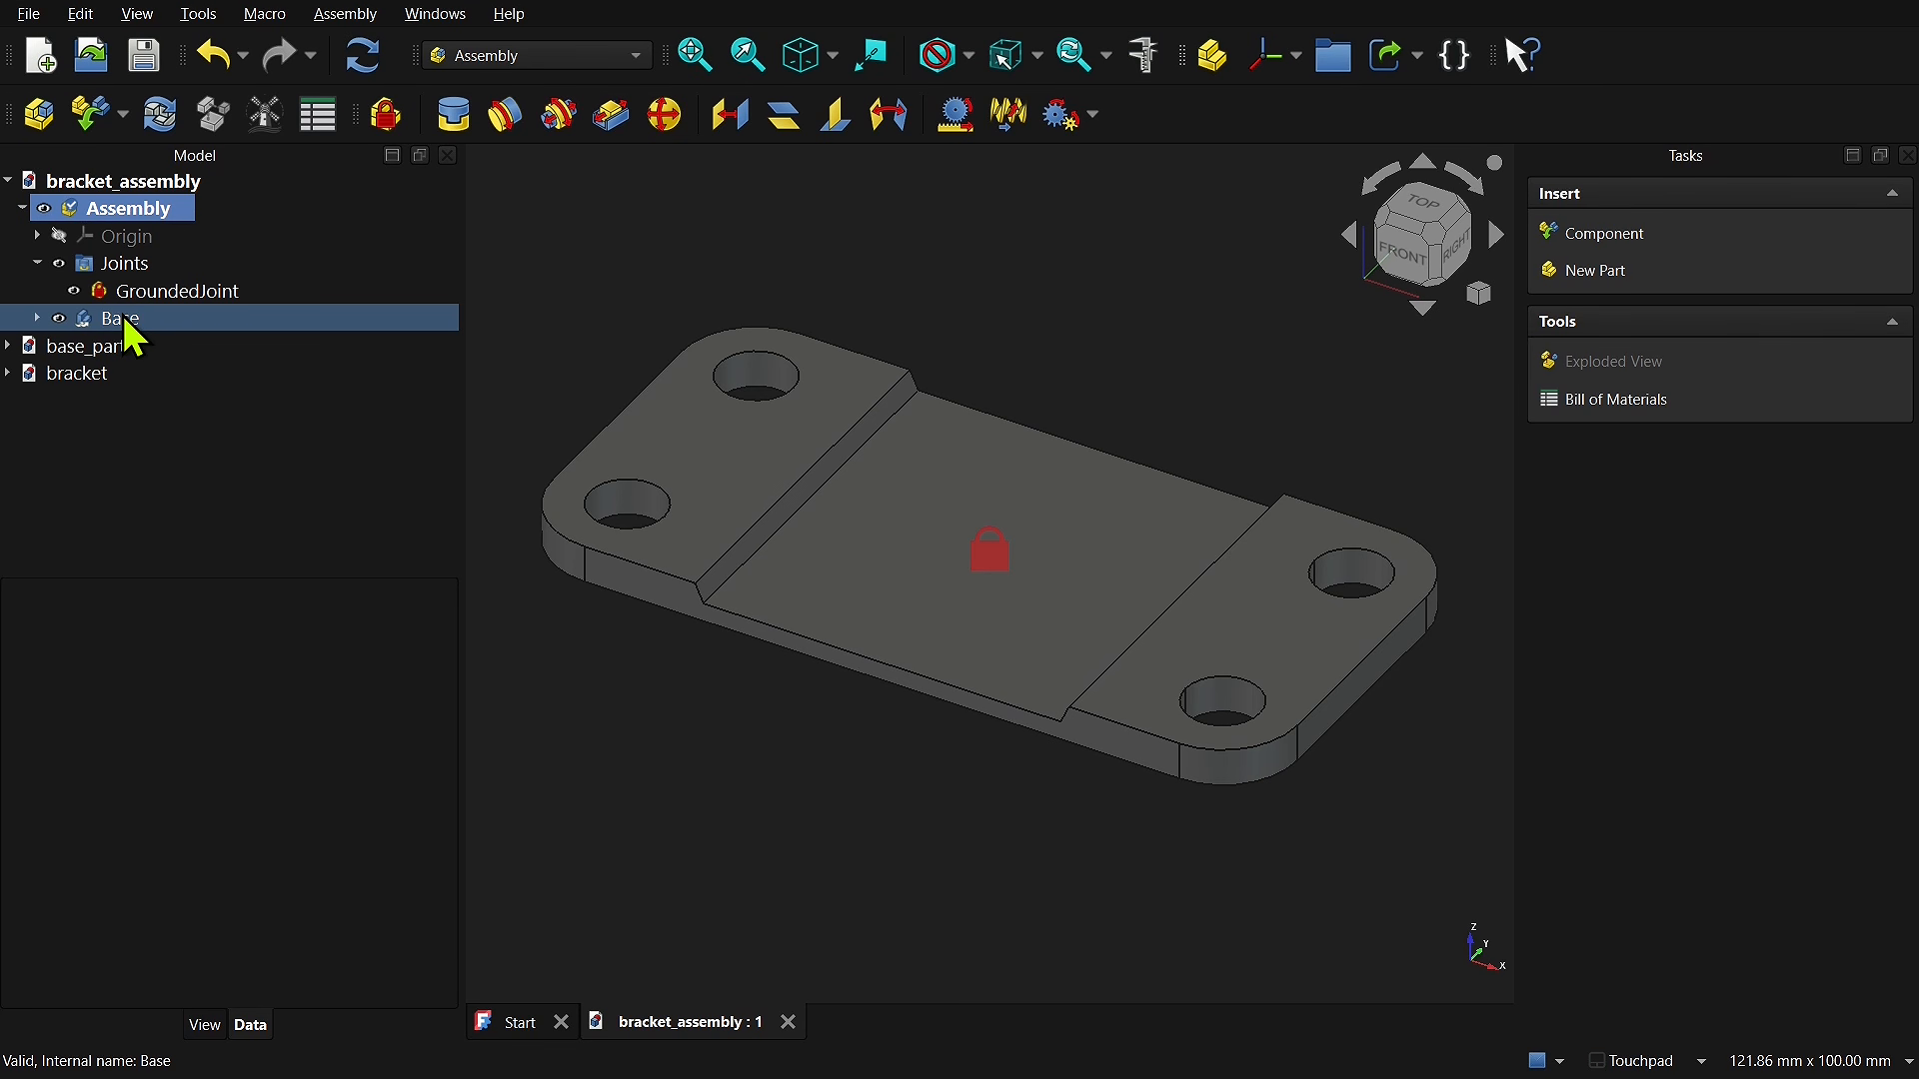
left_click(36, 318)
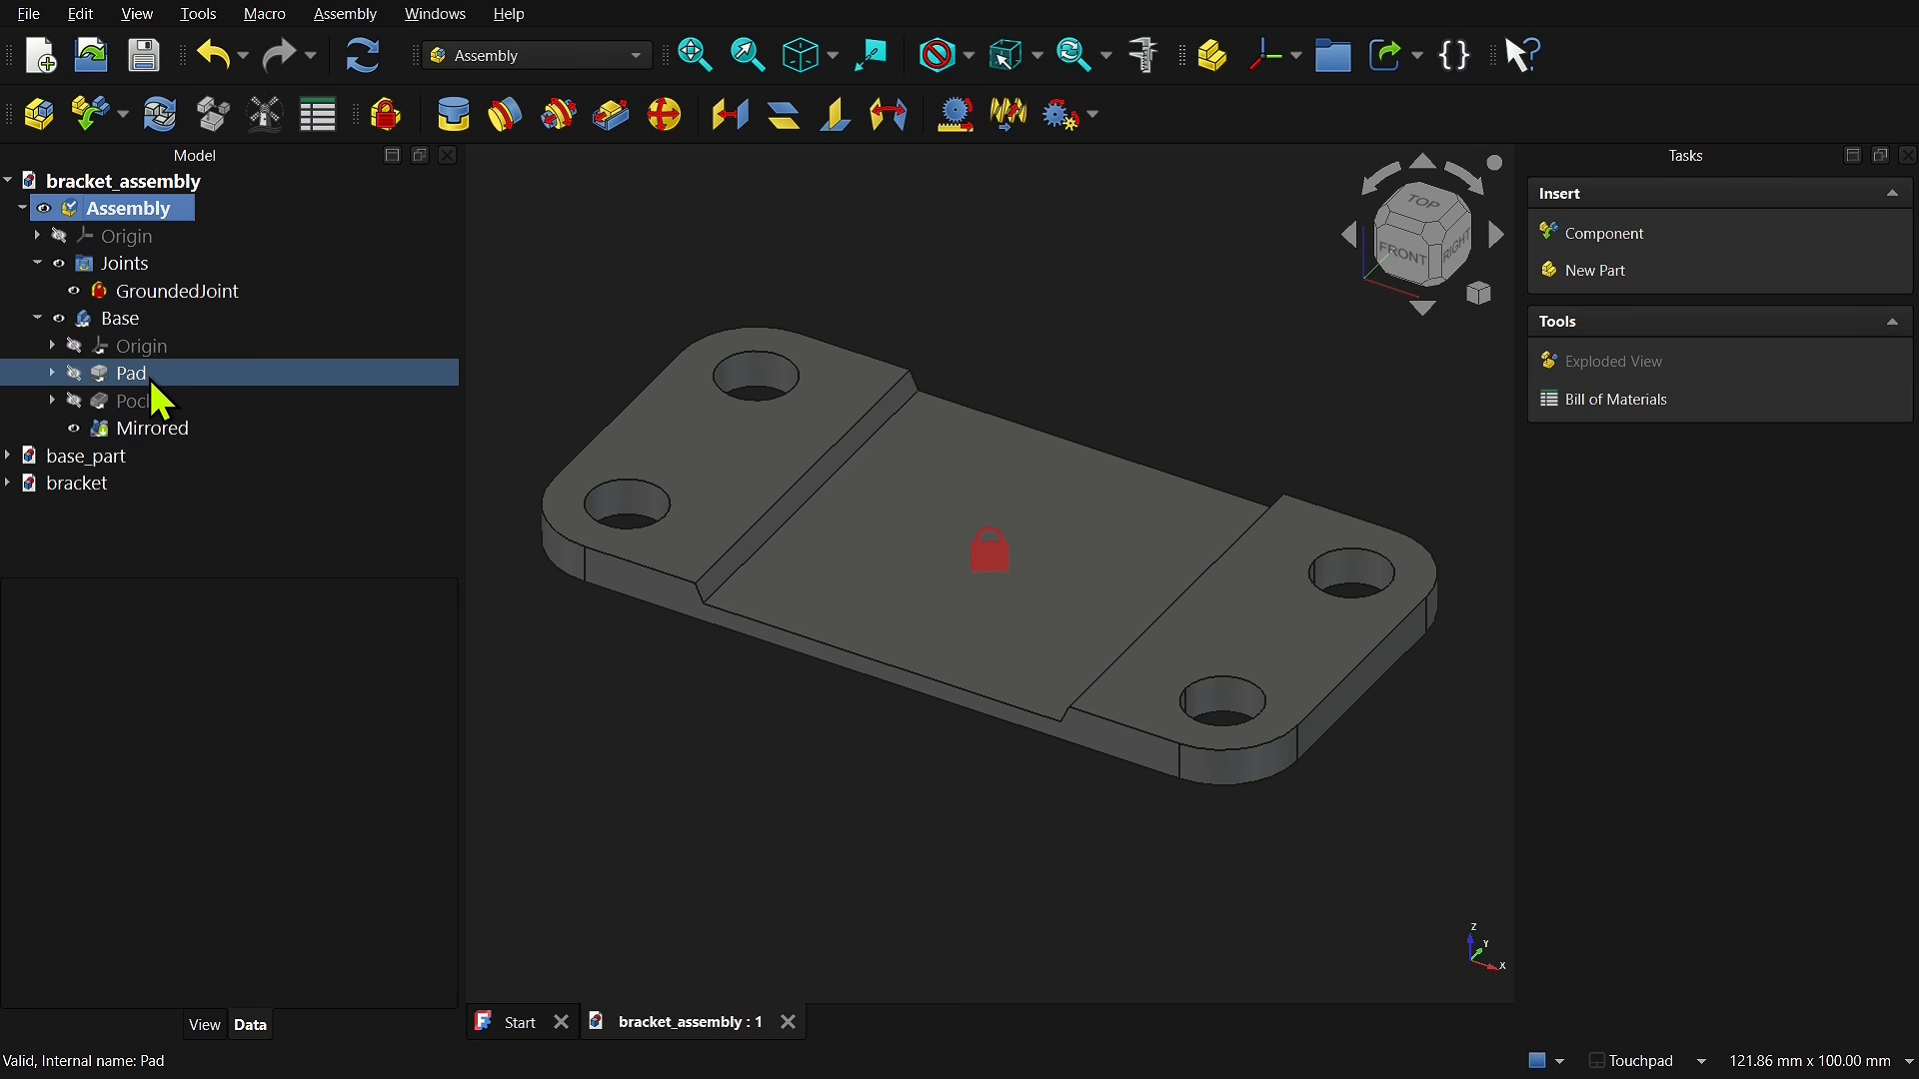
double_click(153, 430)
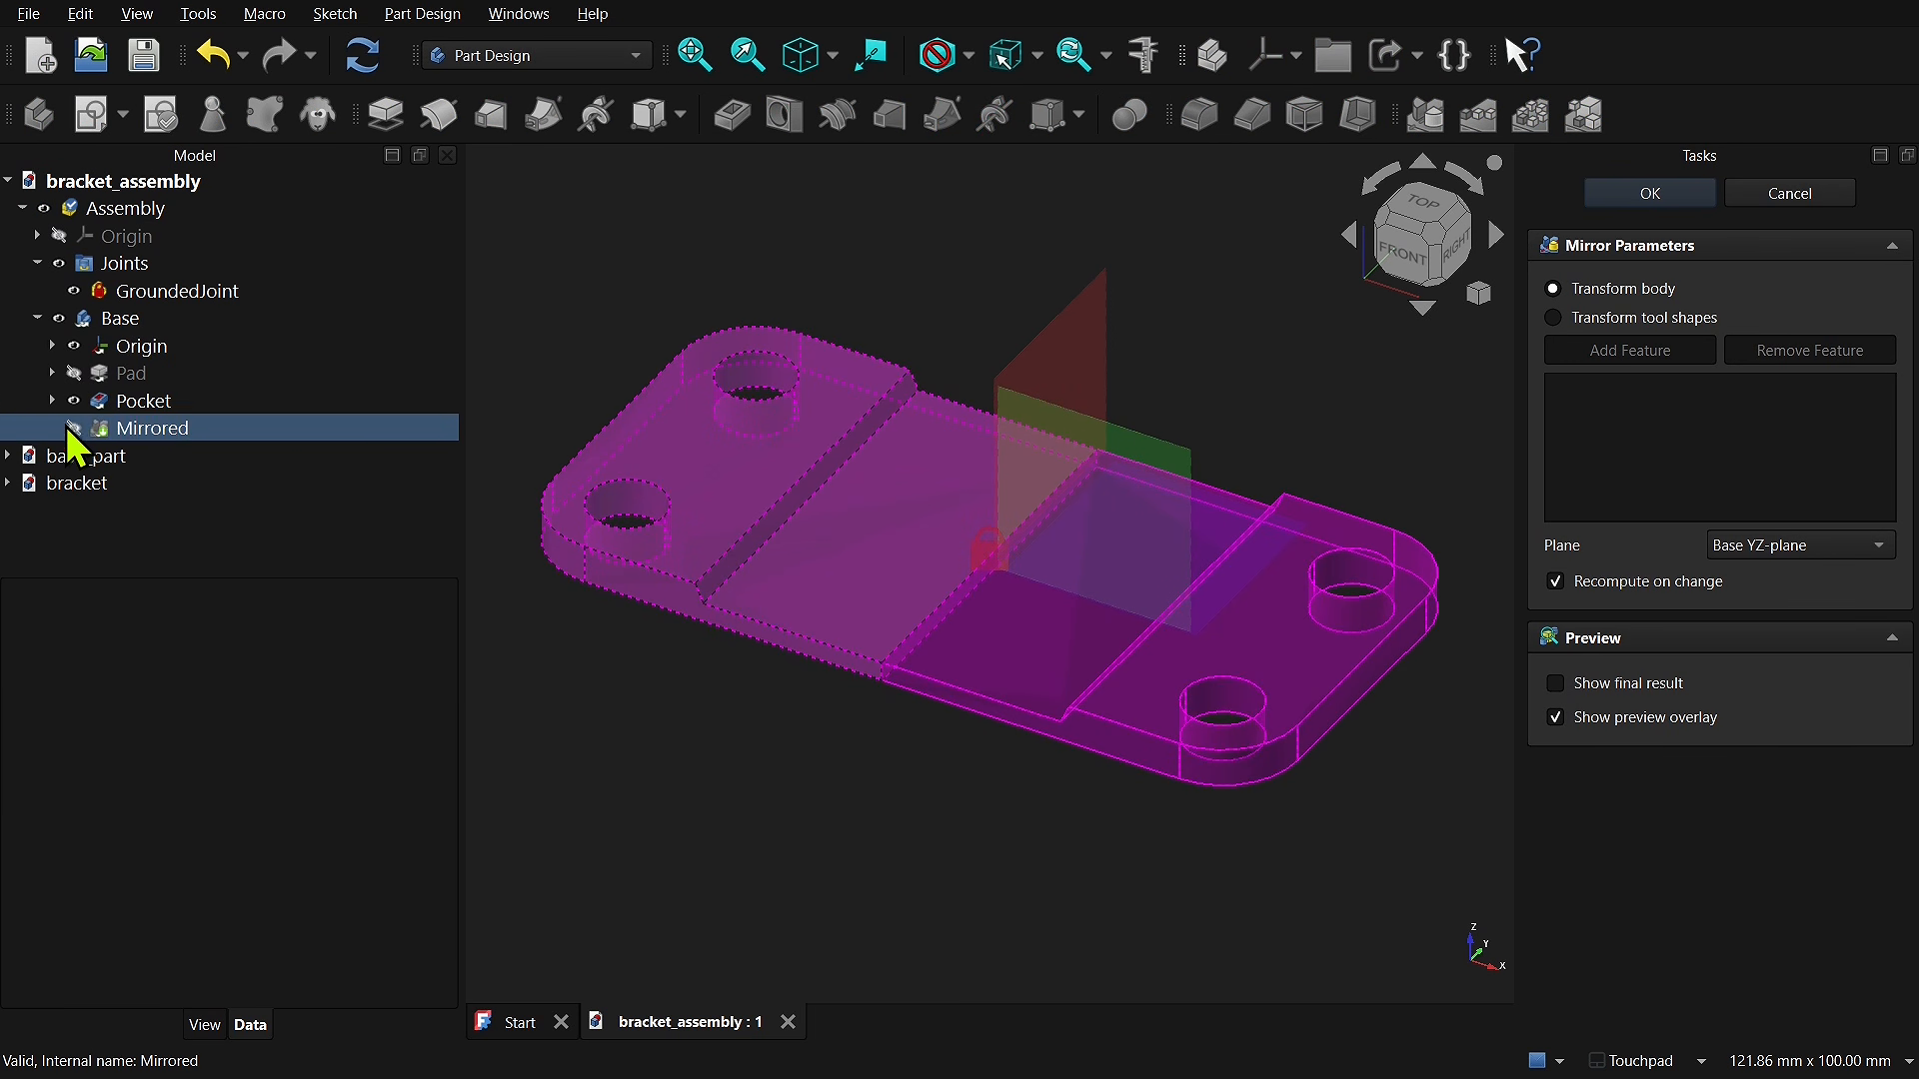
left_click(8, 455)
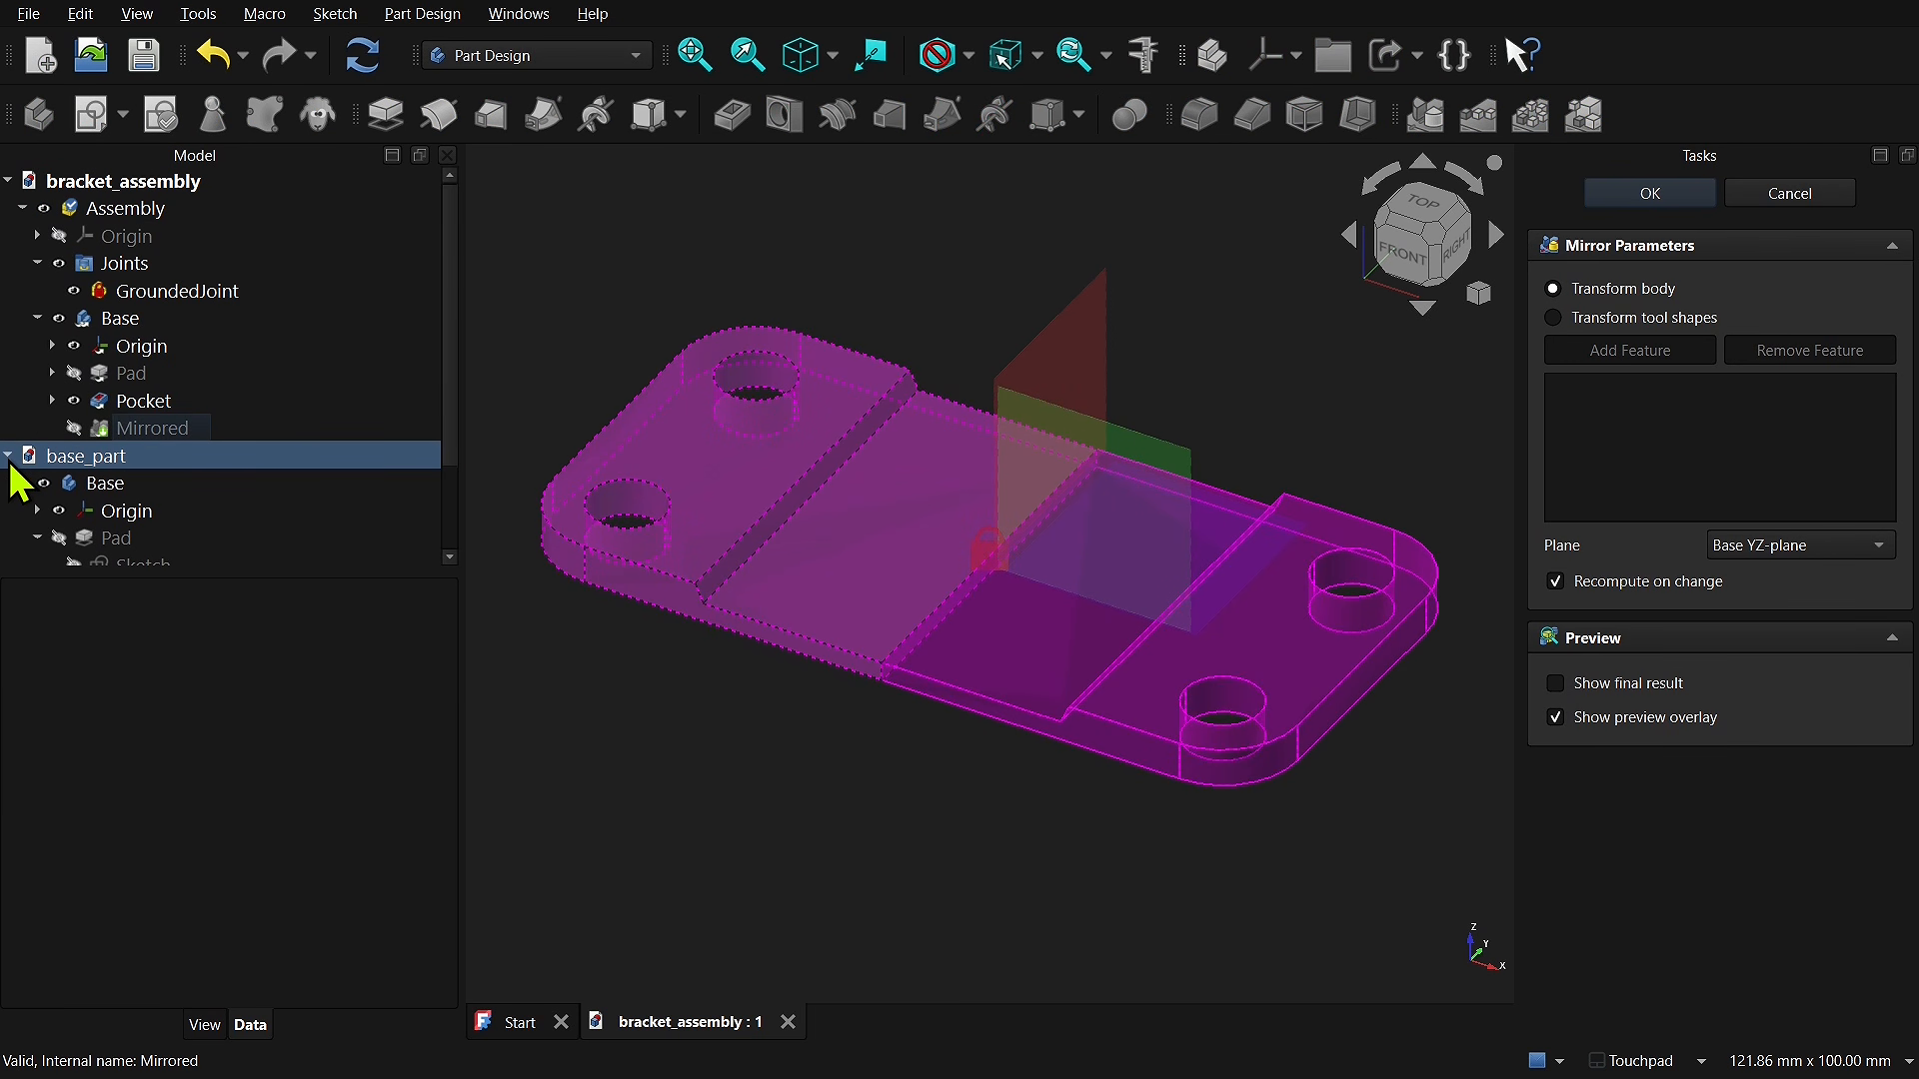
left_click(105, 483)
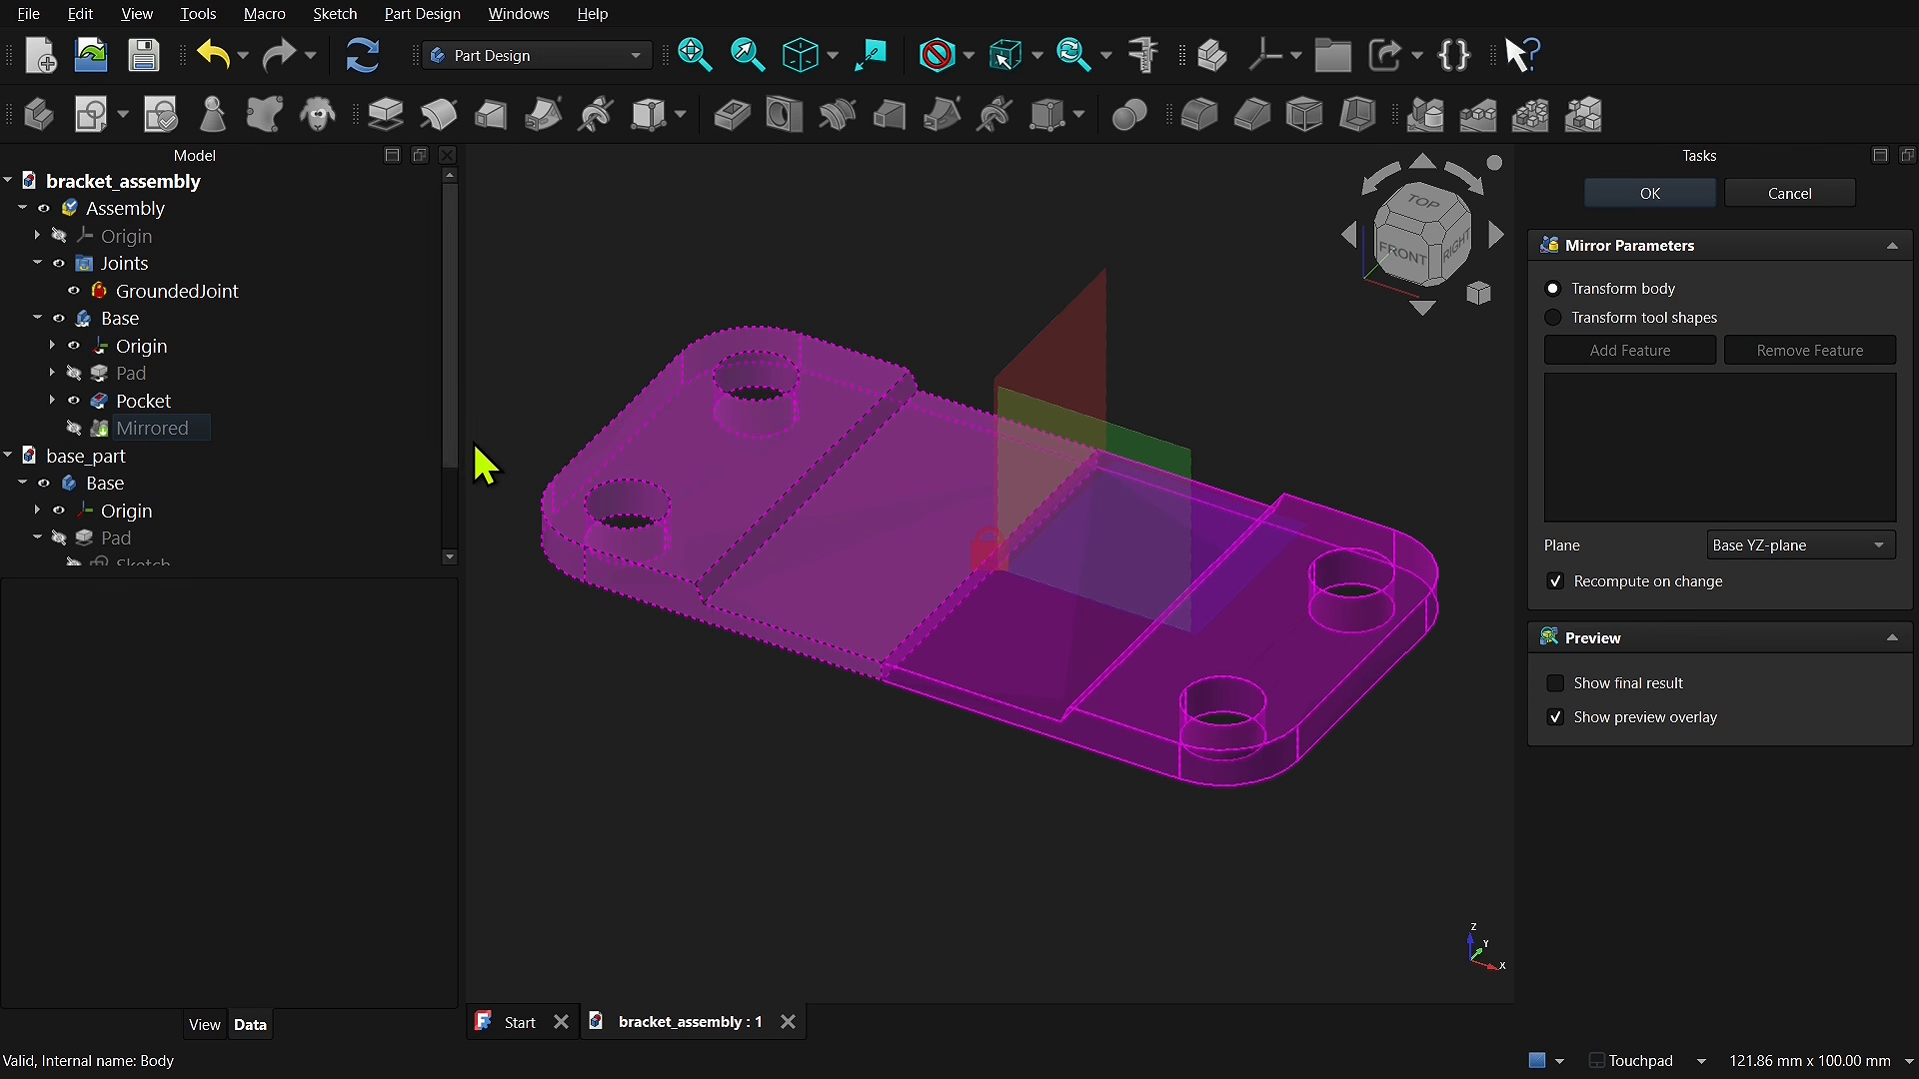
left_click_drag(451, 442, 463, 548)
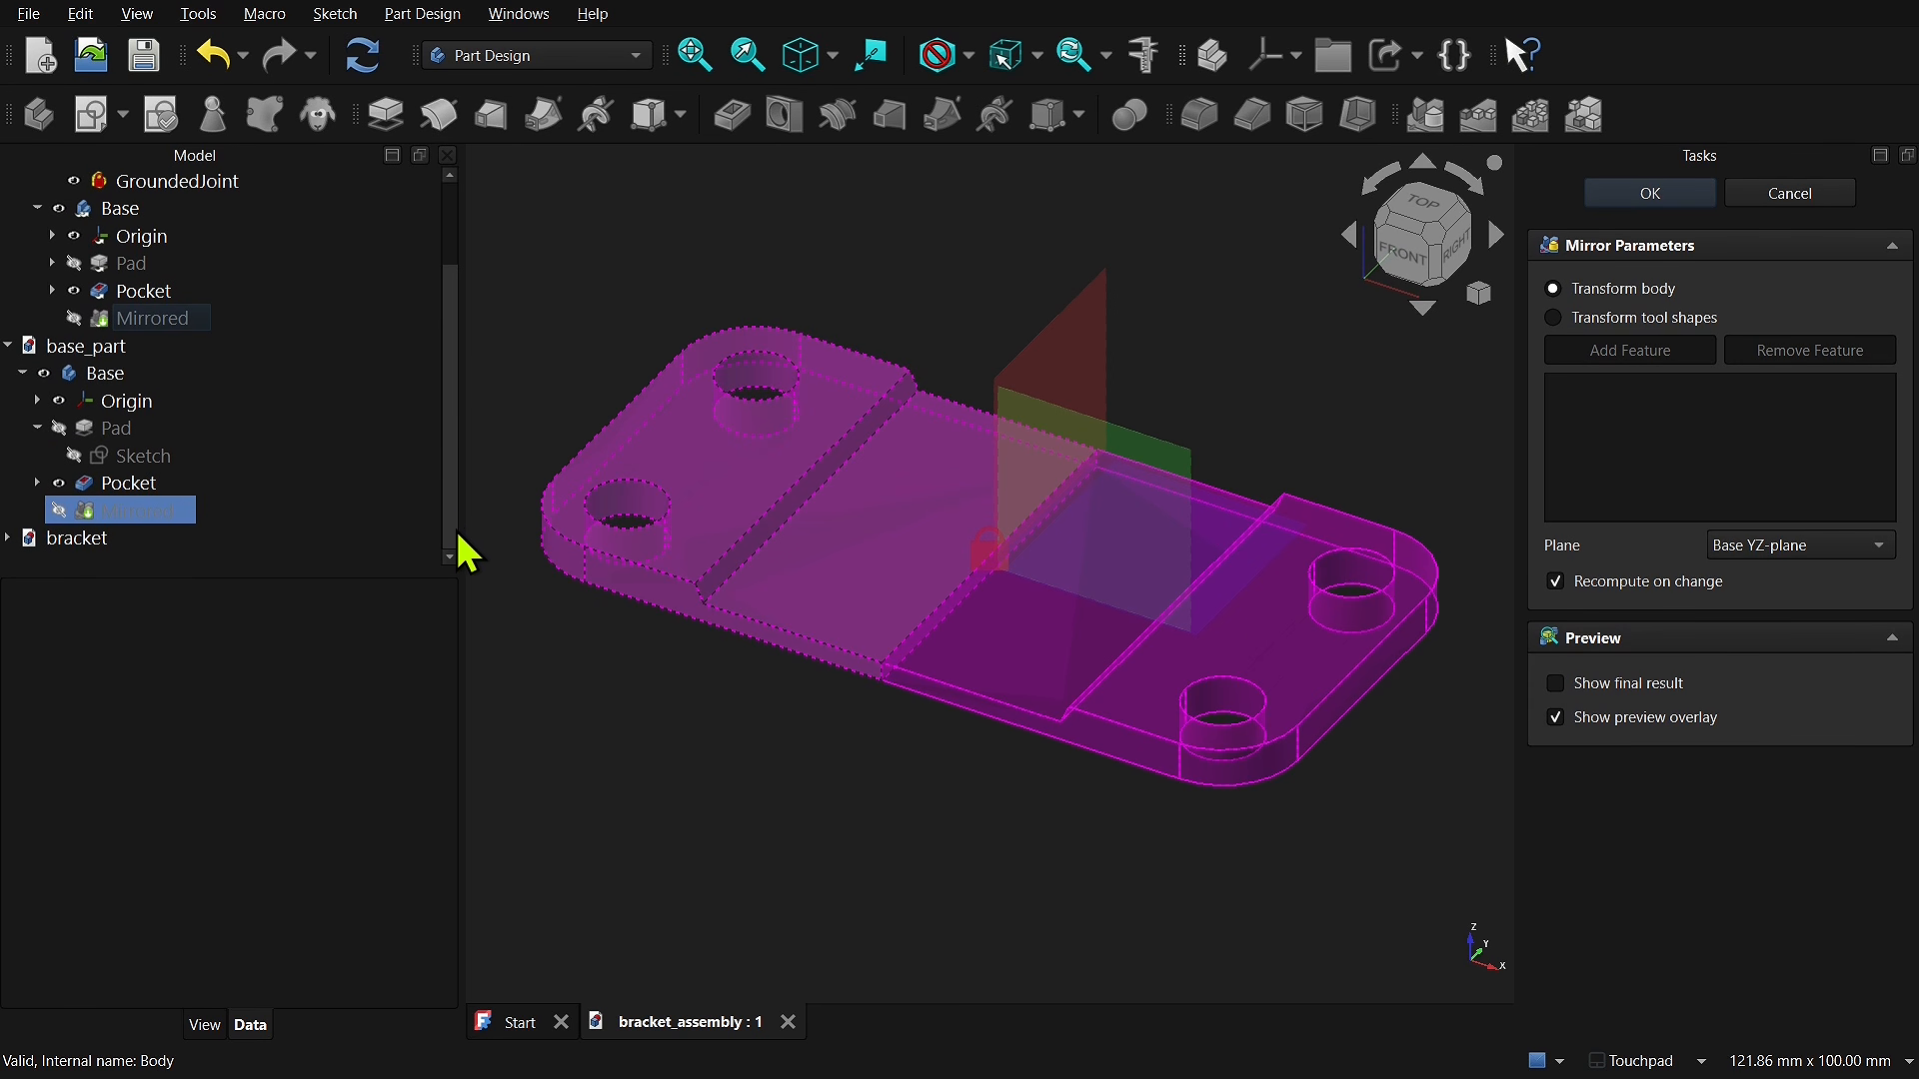
left_click(145, 514)
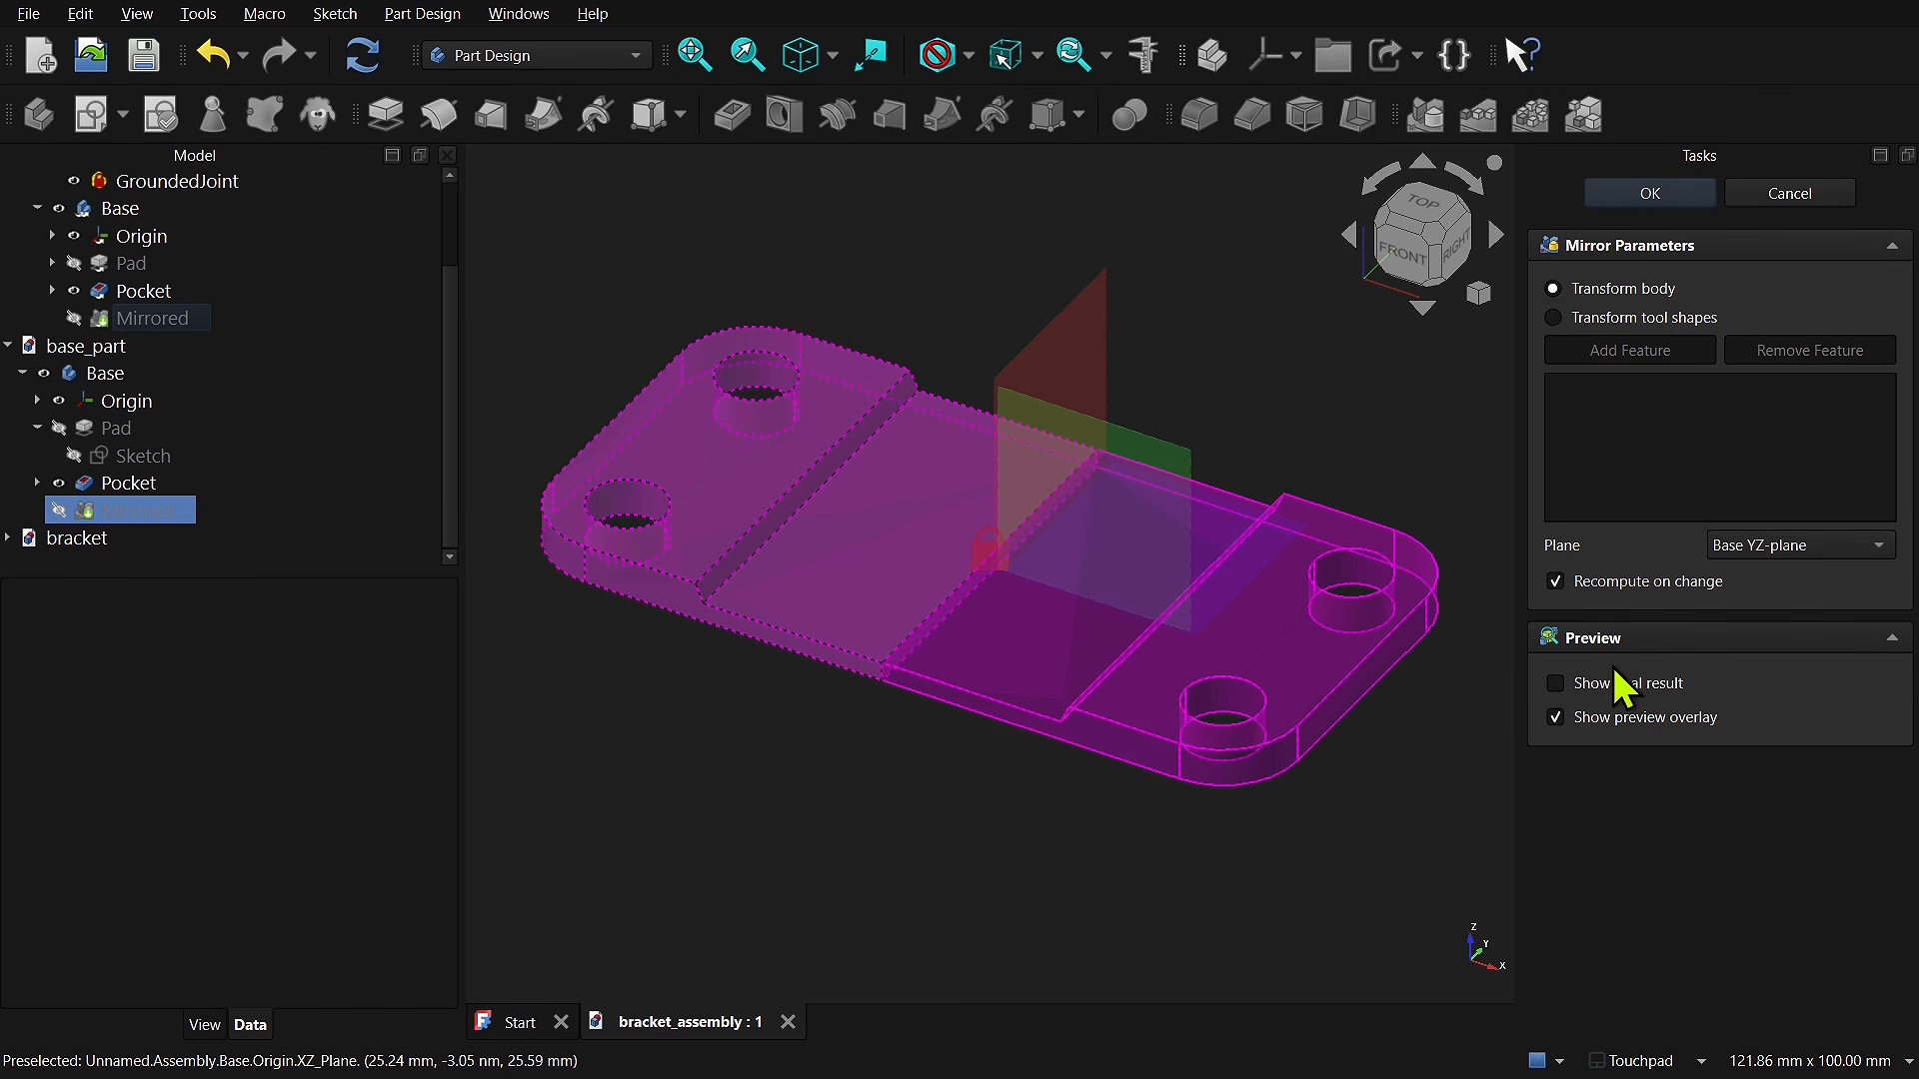
Step: Set the Mirrored feature's mirror plane to Base XY-plane and accept the change
left_click(1782, 549)
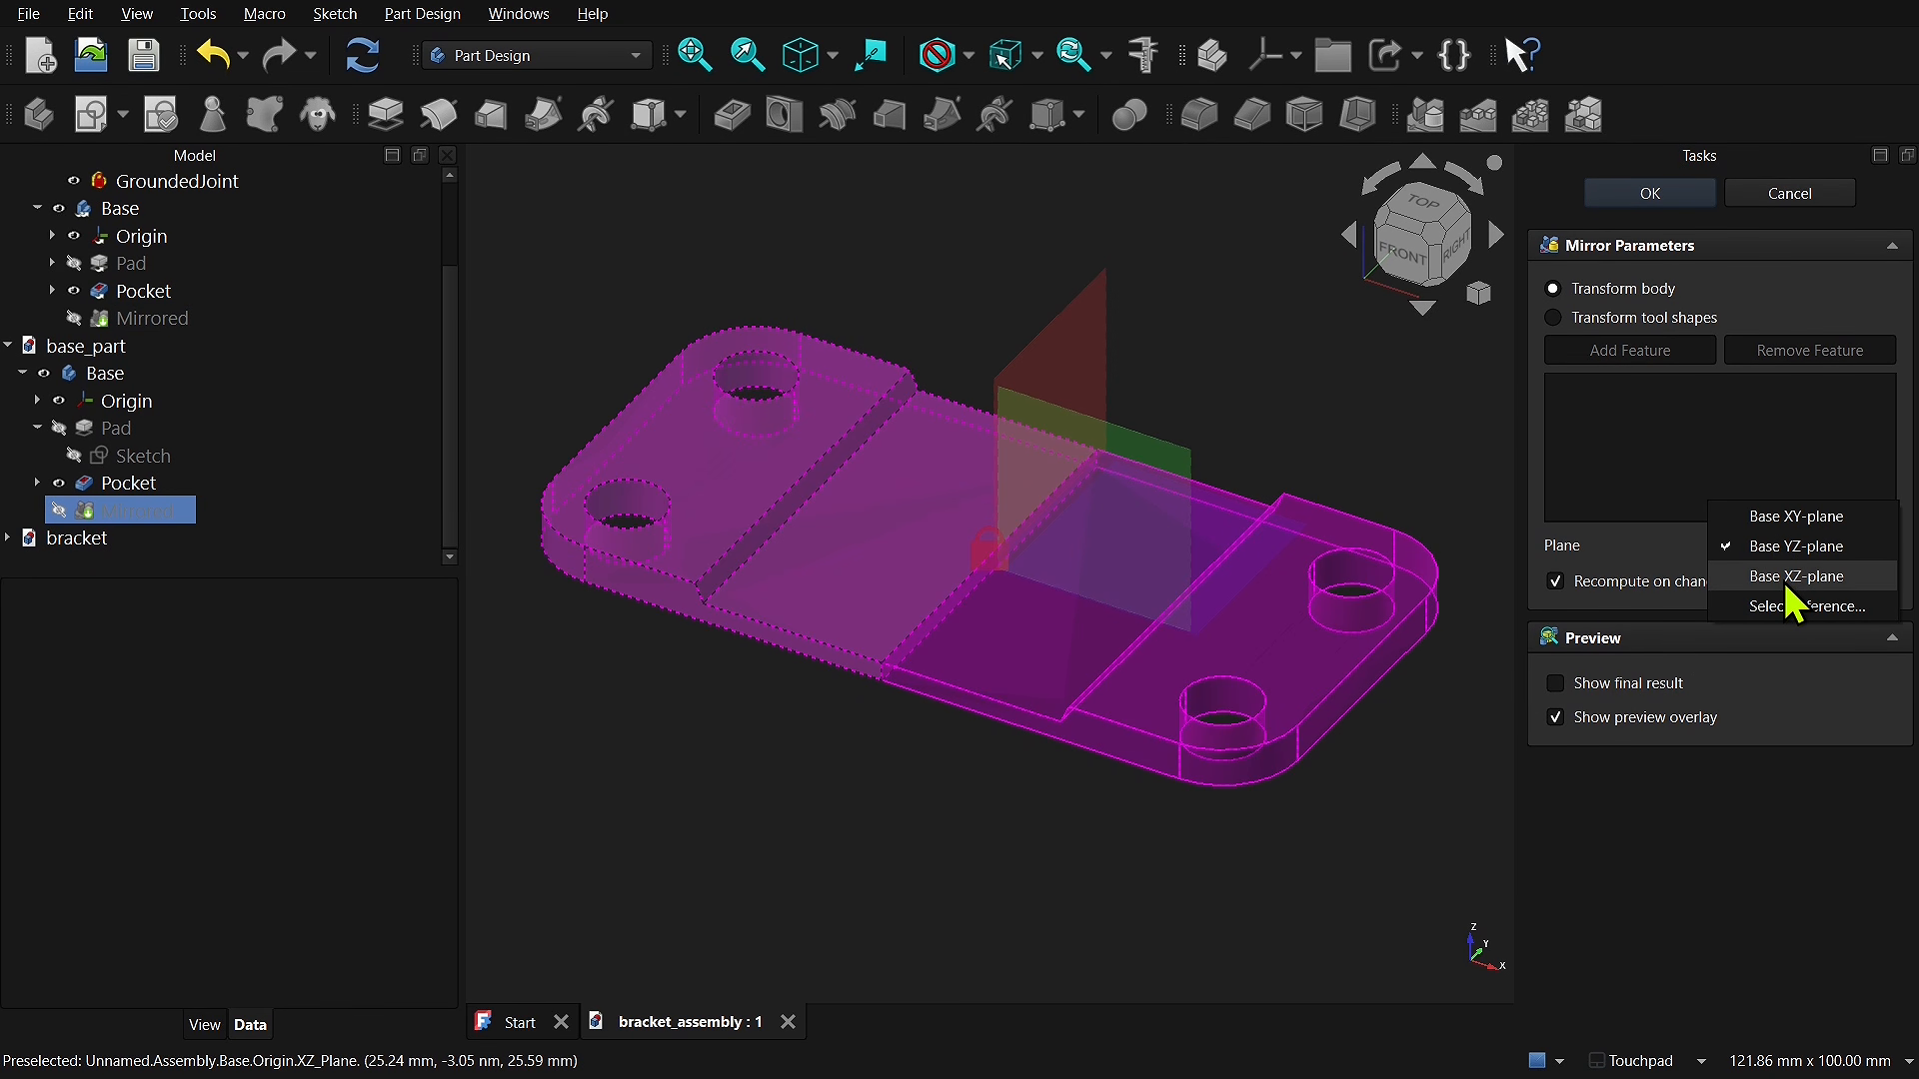
left_click(1788, 583)
left_click(1799, 548)
left_click(1796, 503)
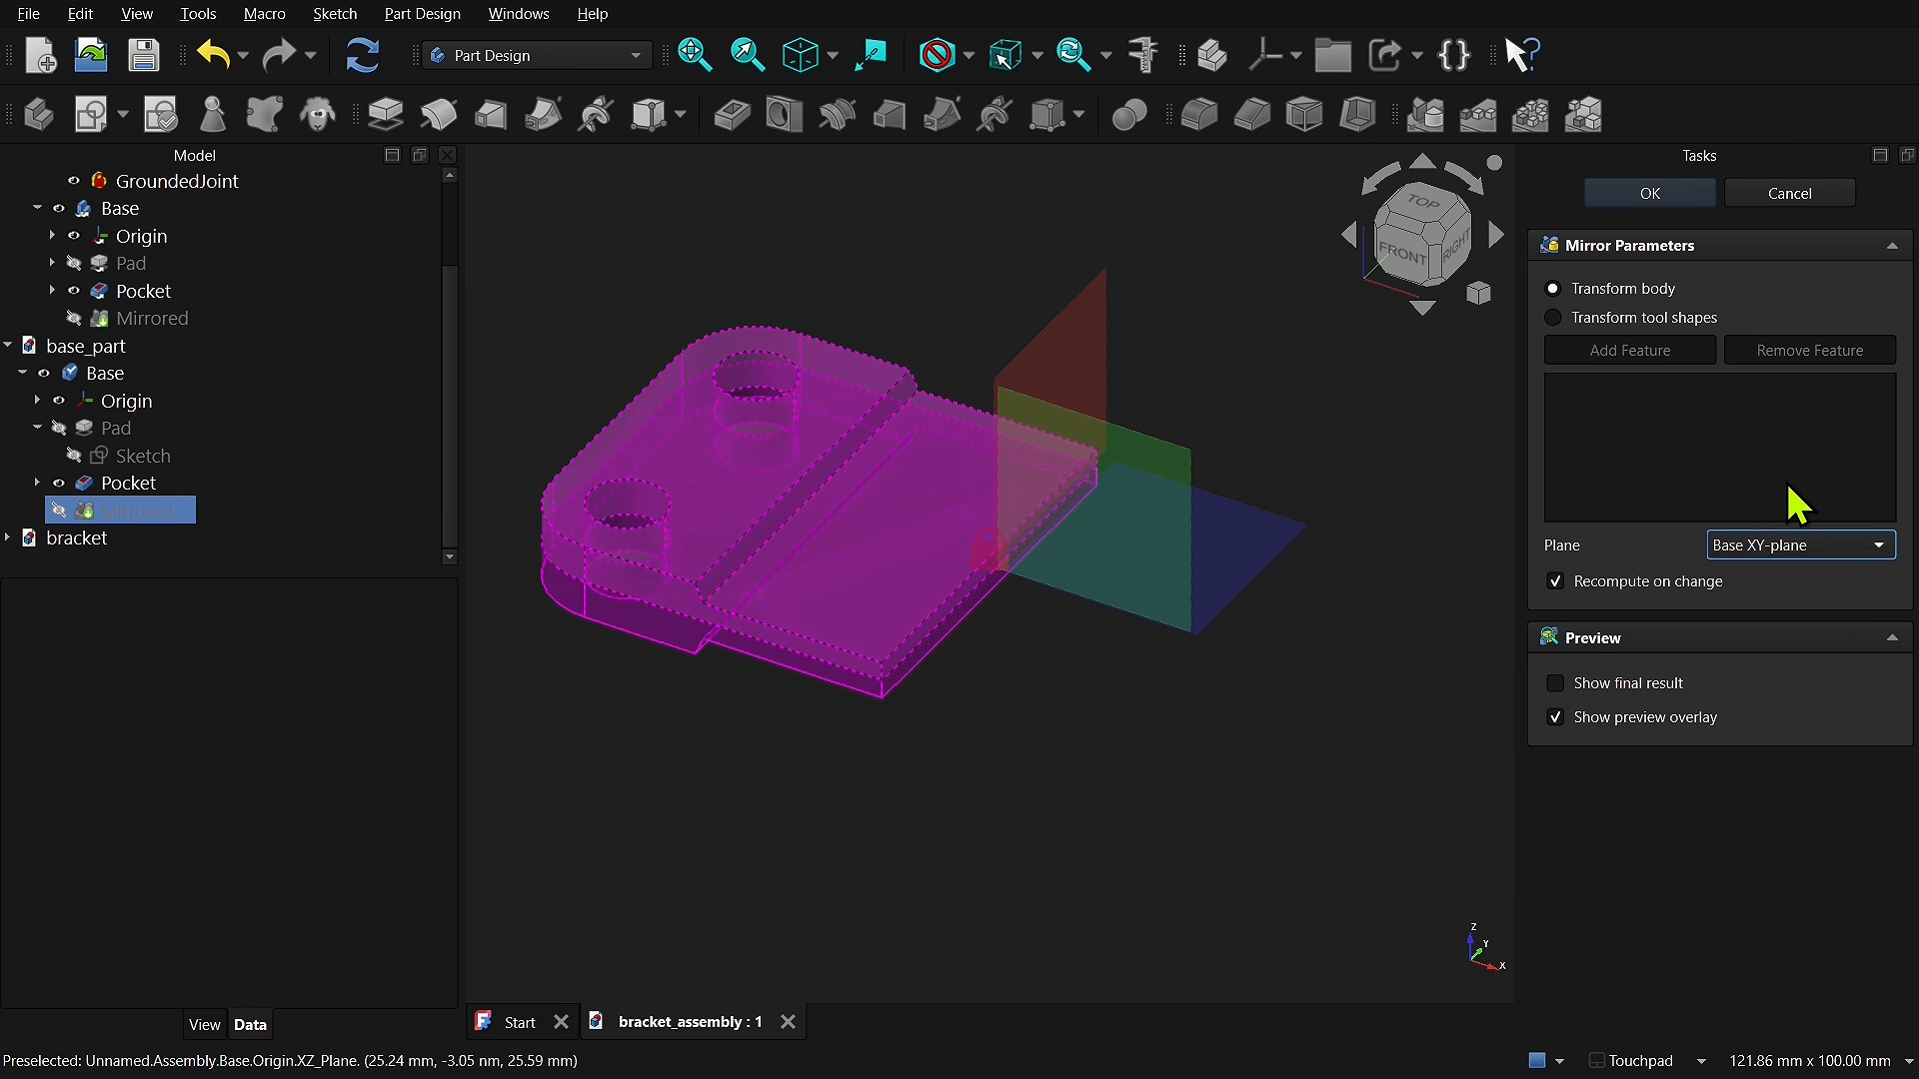
left_click(1651, 196)
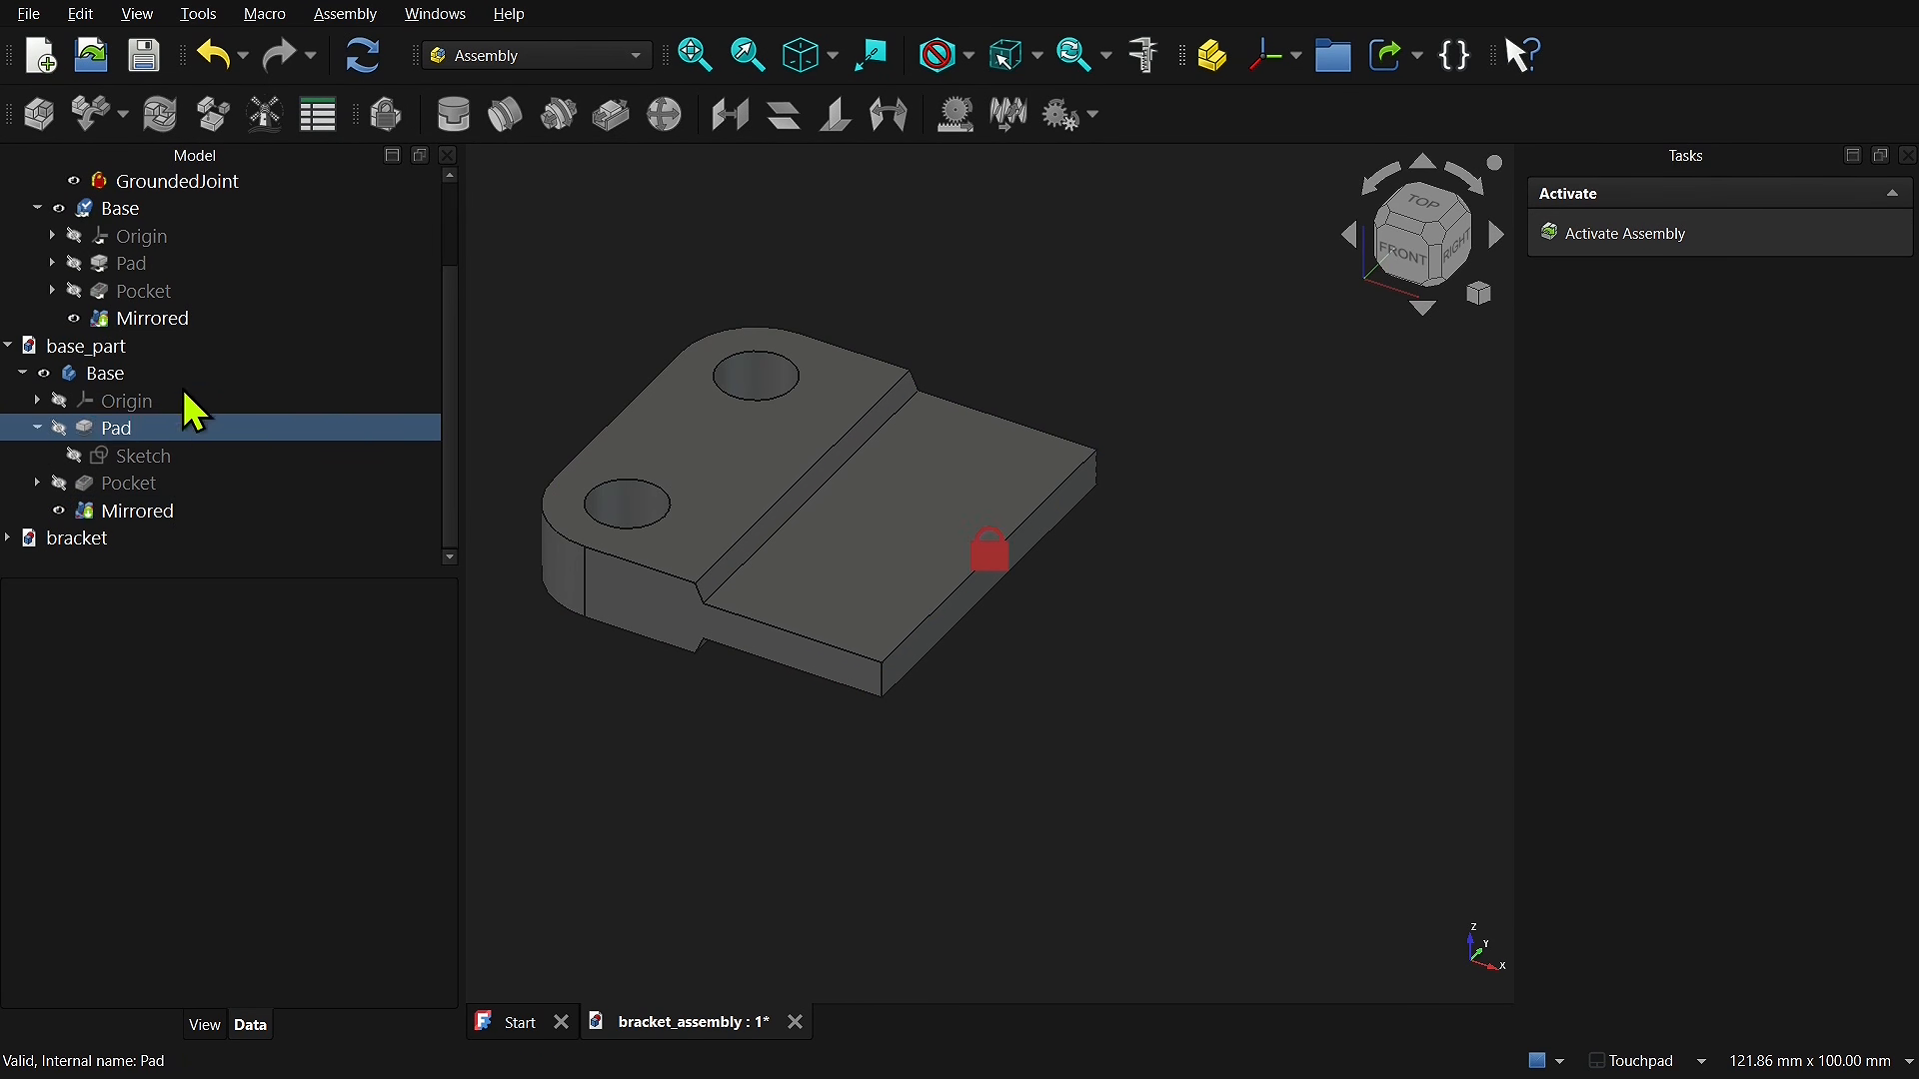
Step: Undo the mirror plane change on the Base part and reactivate the assembly
scroll(195, 404, "up", 2)
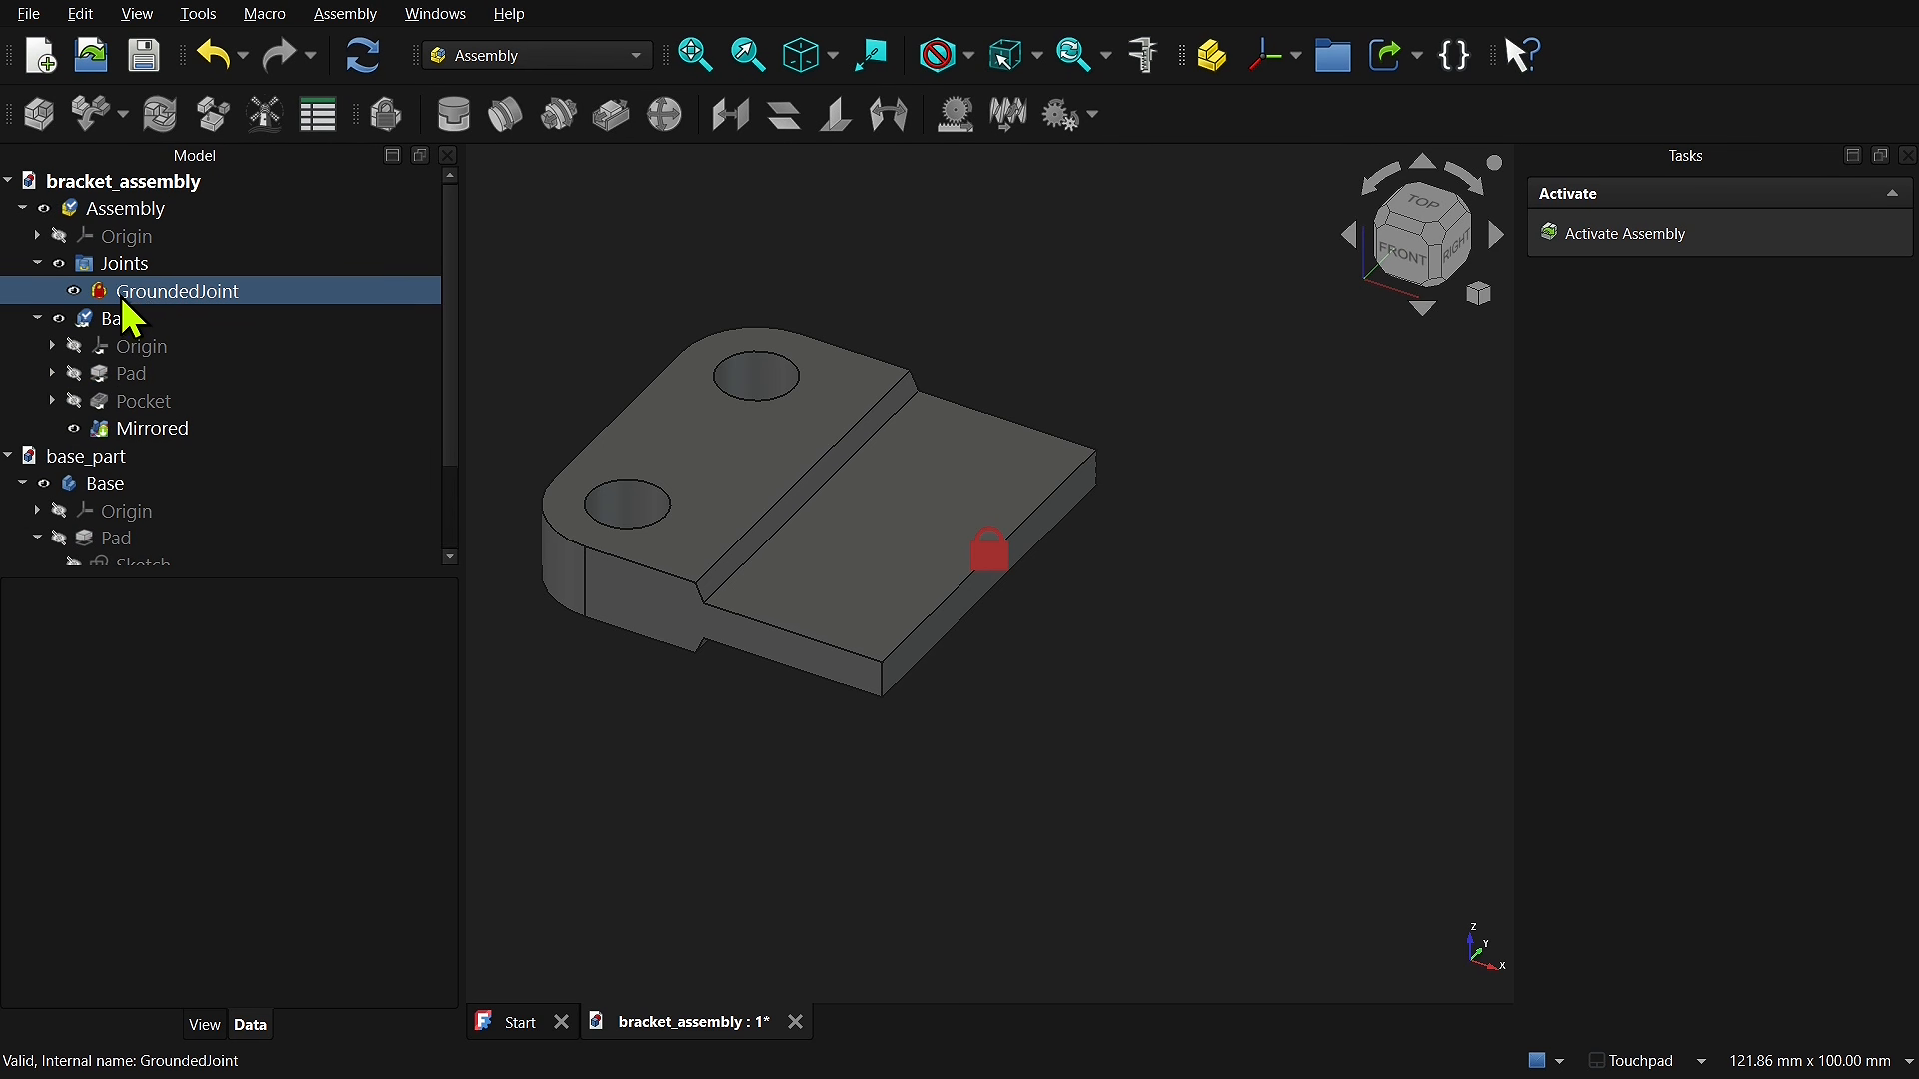
left_click(150, 320)
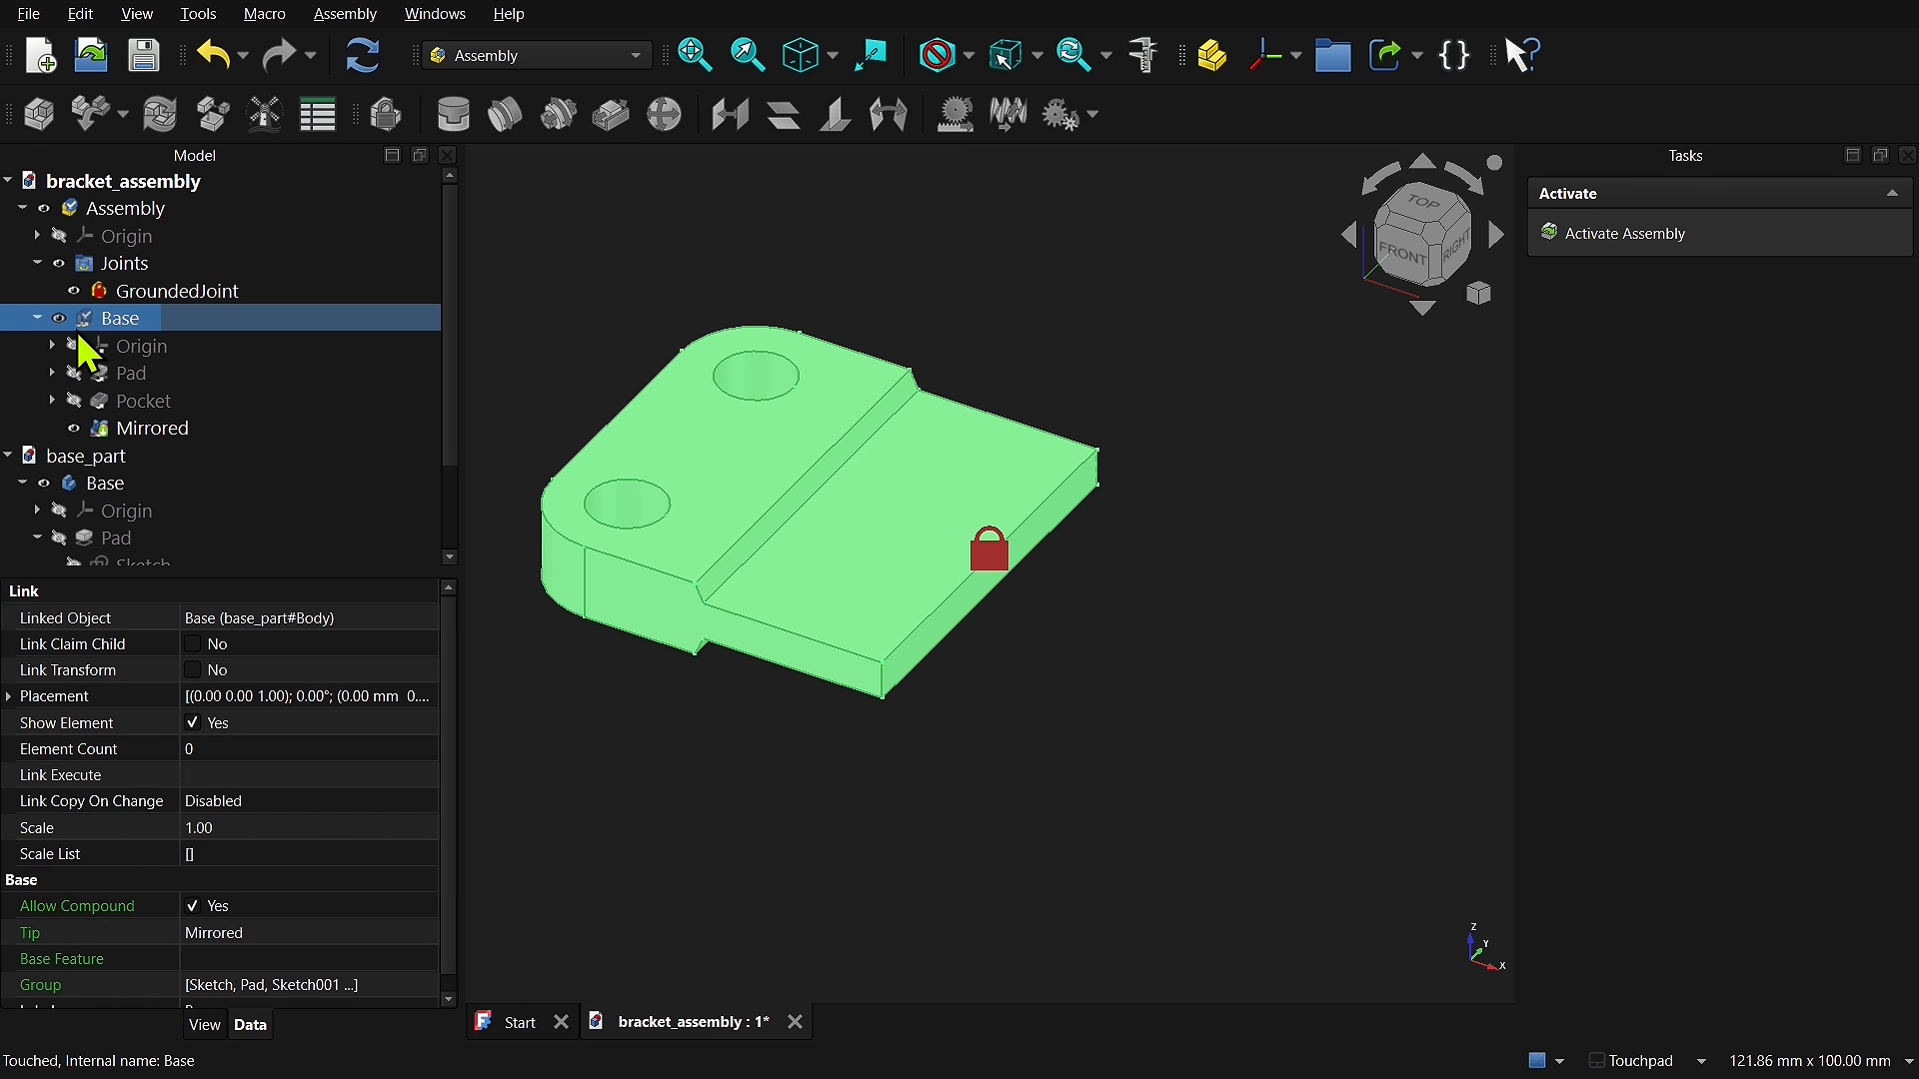
left_click(216, 64)
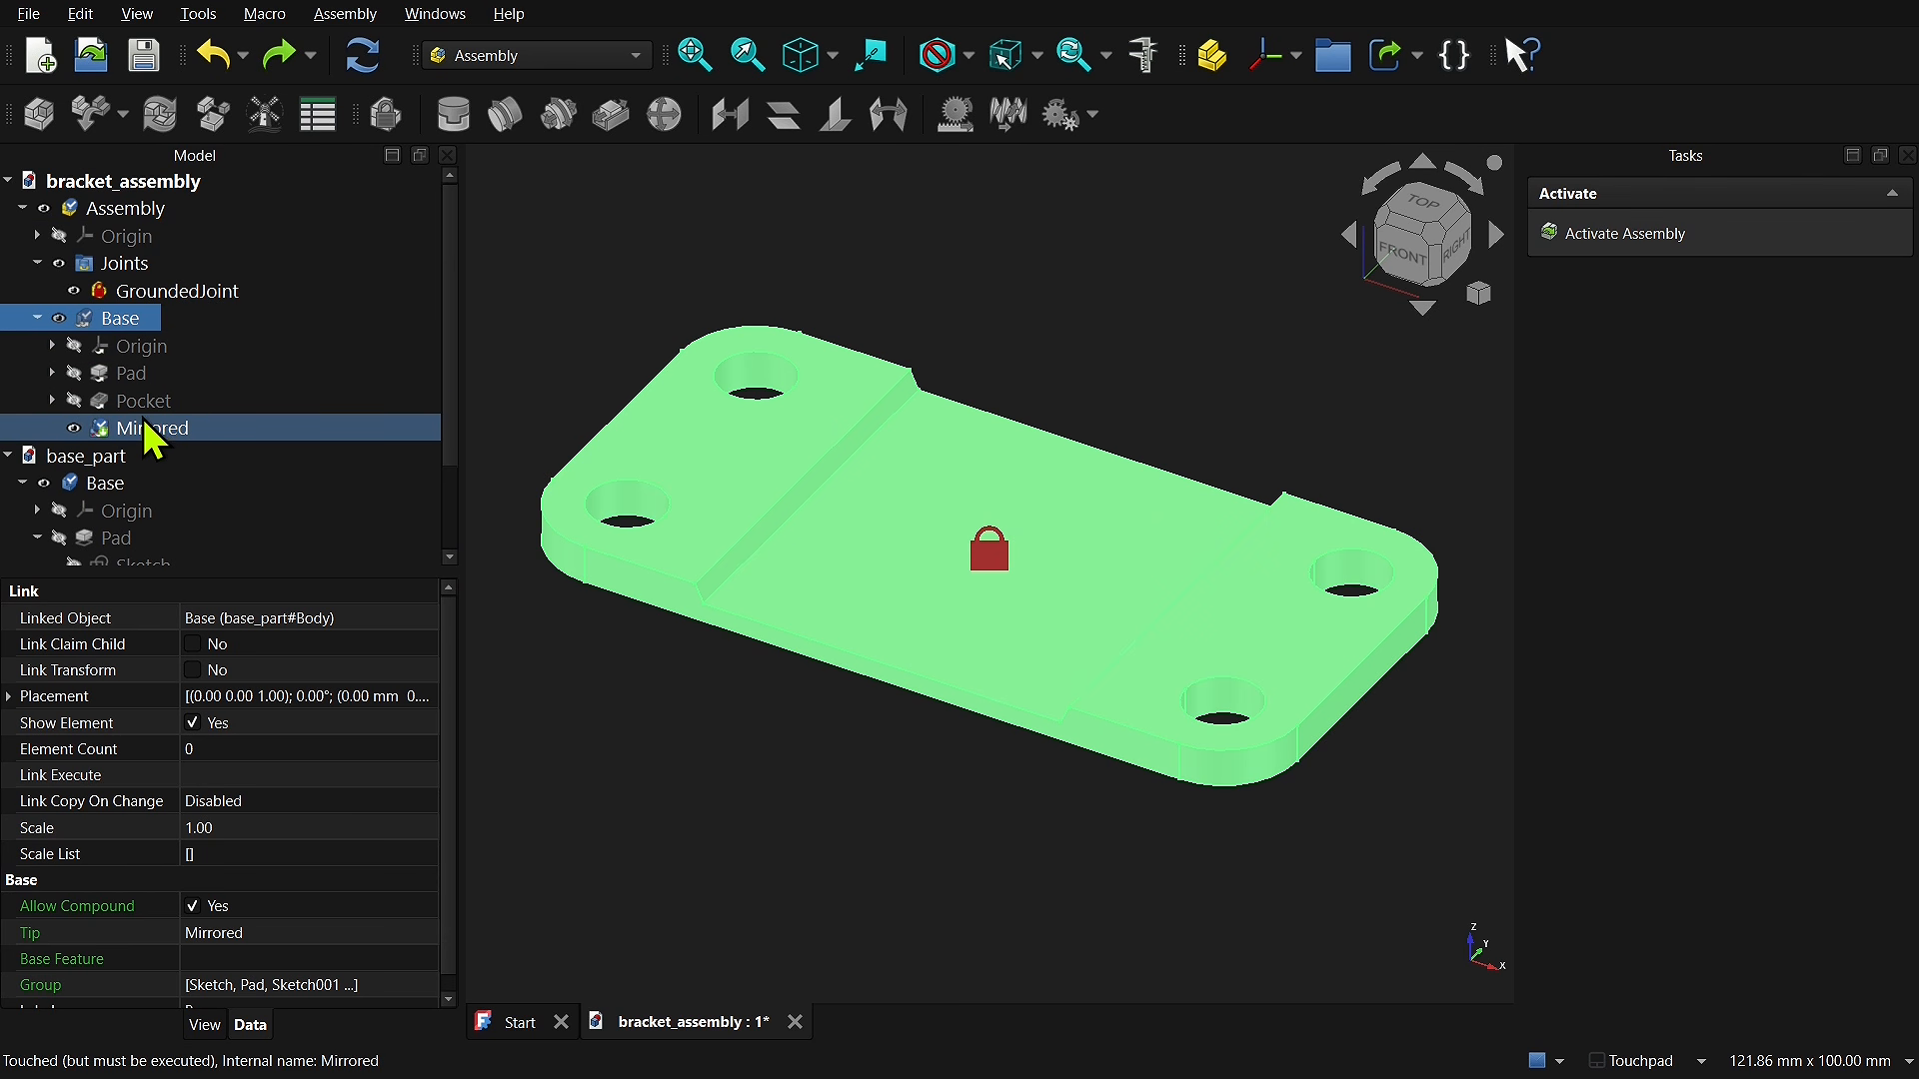
double_click(141, 217)
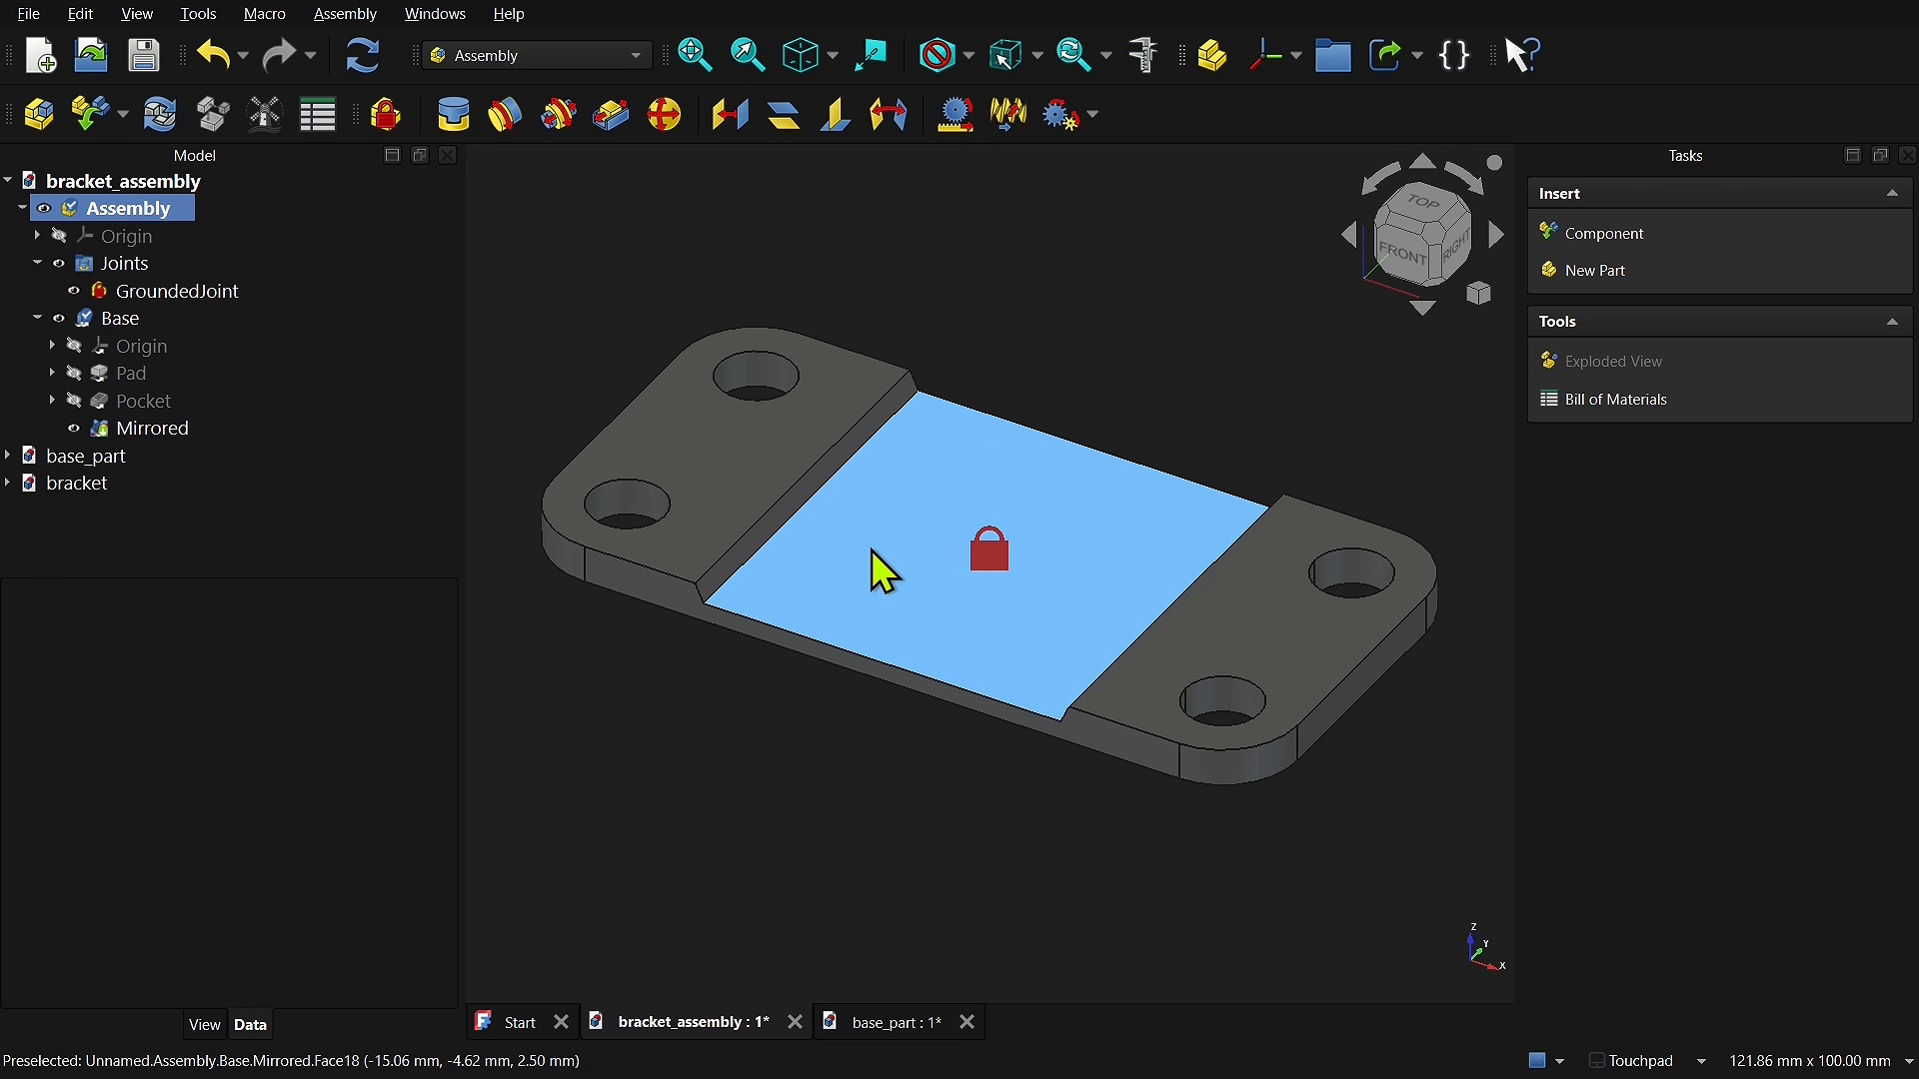
Step: Try to move the grounded Base's Mirrored feature 51 mm along V with Transform, cancel it, and reactivate the assembly
left_click(903, 580)
left_click(900, 575)
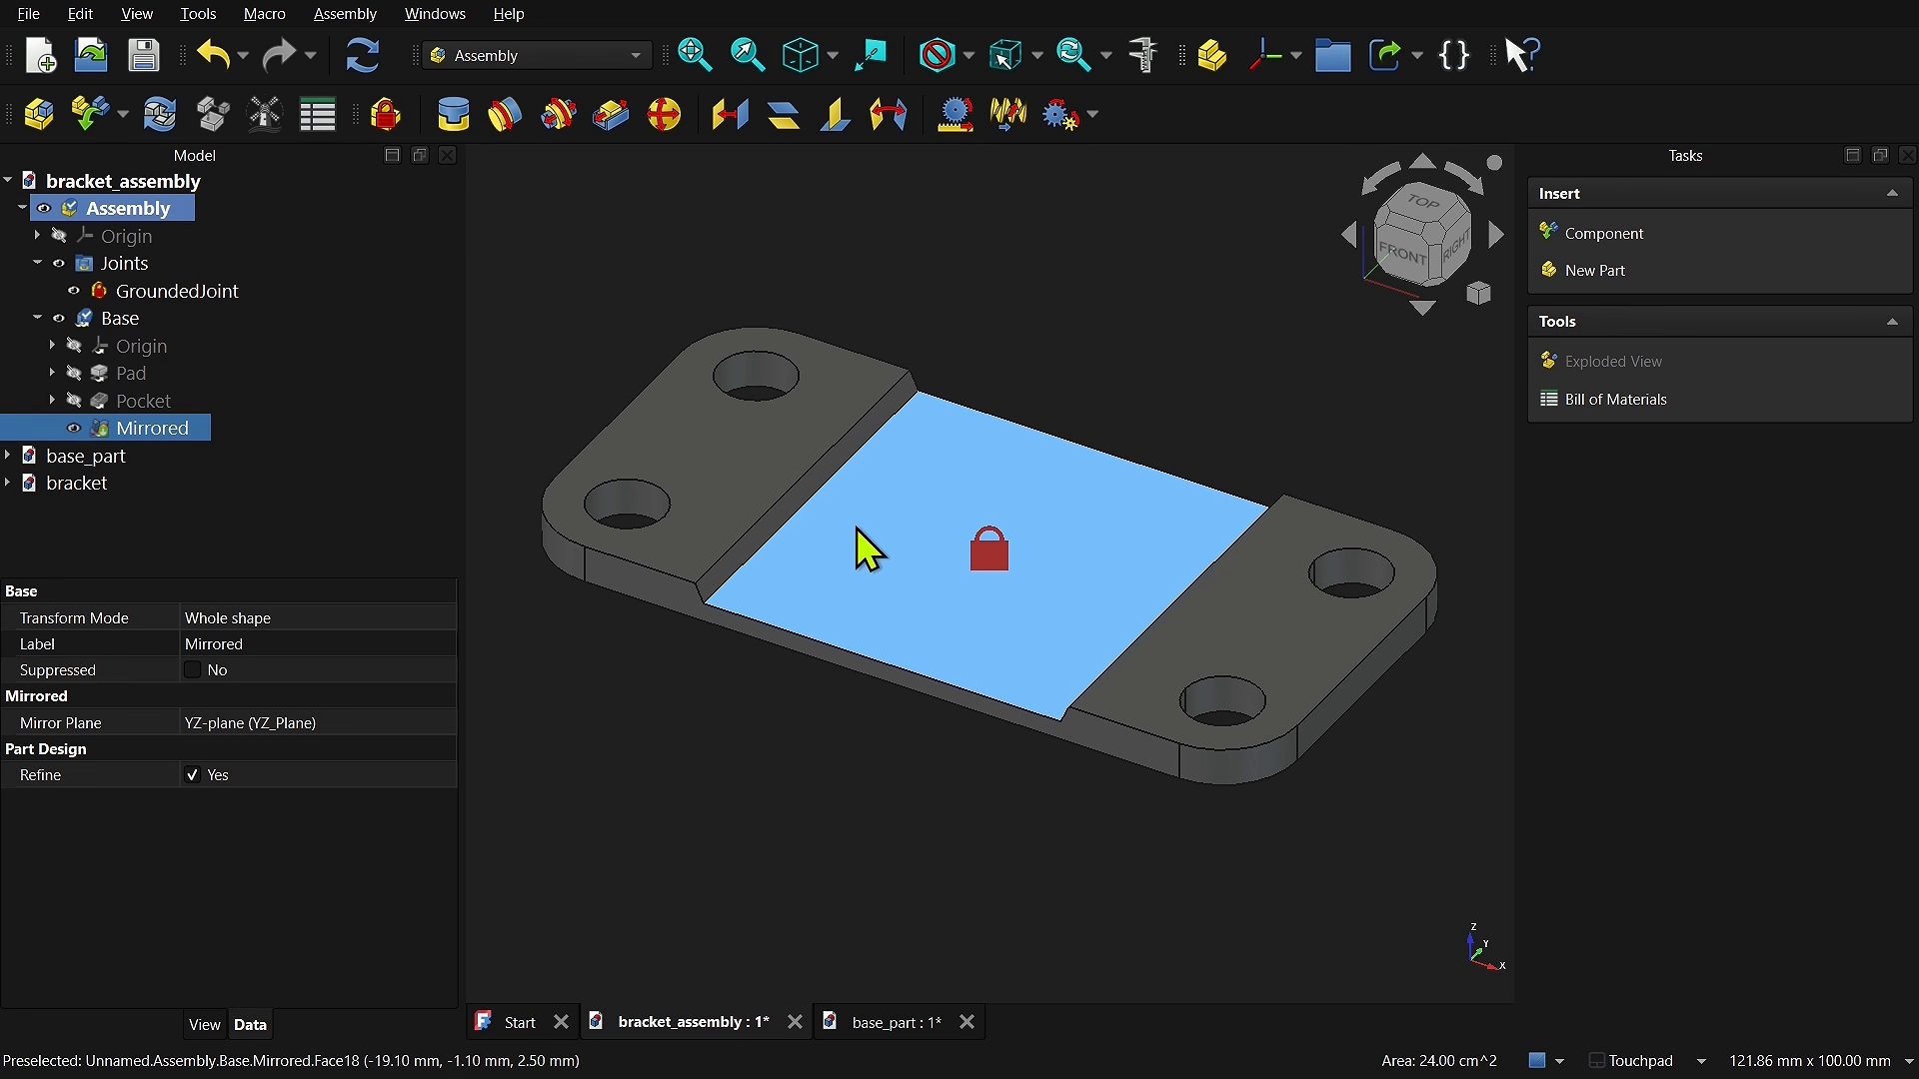
right_click(896, 560)
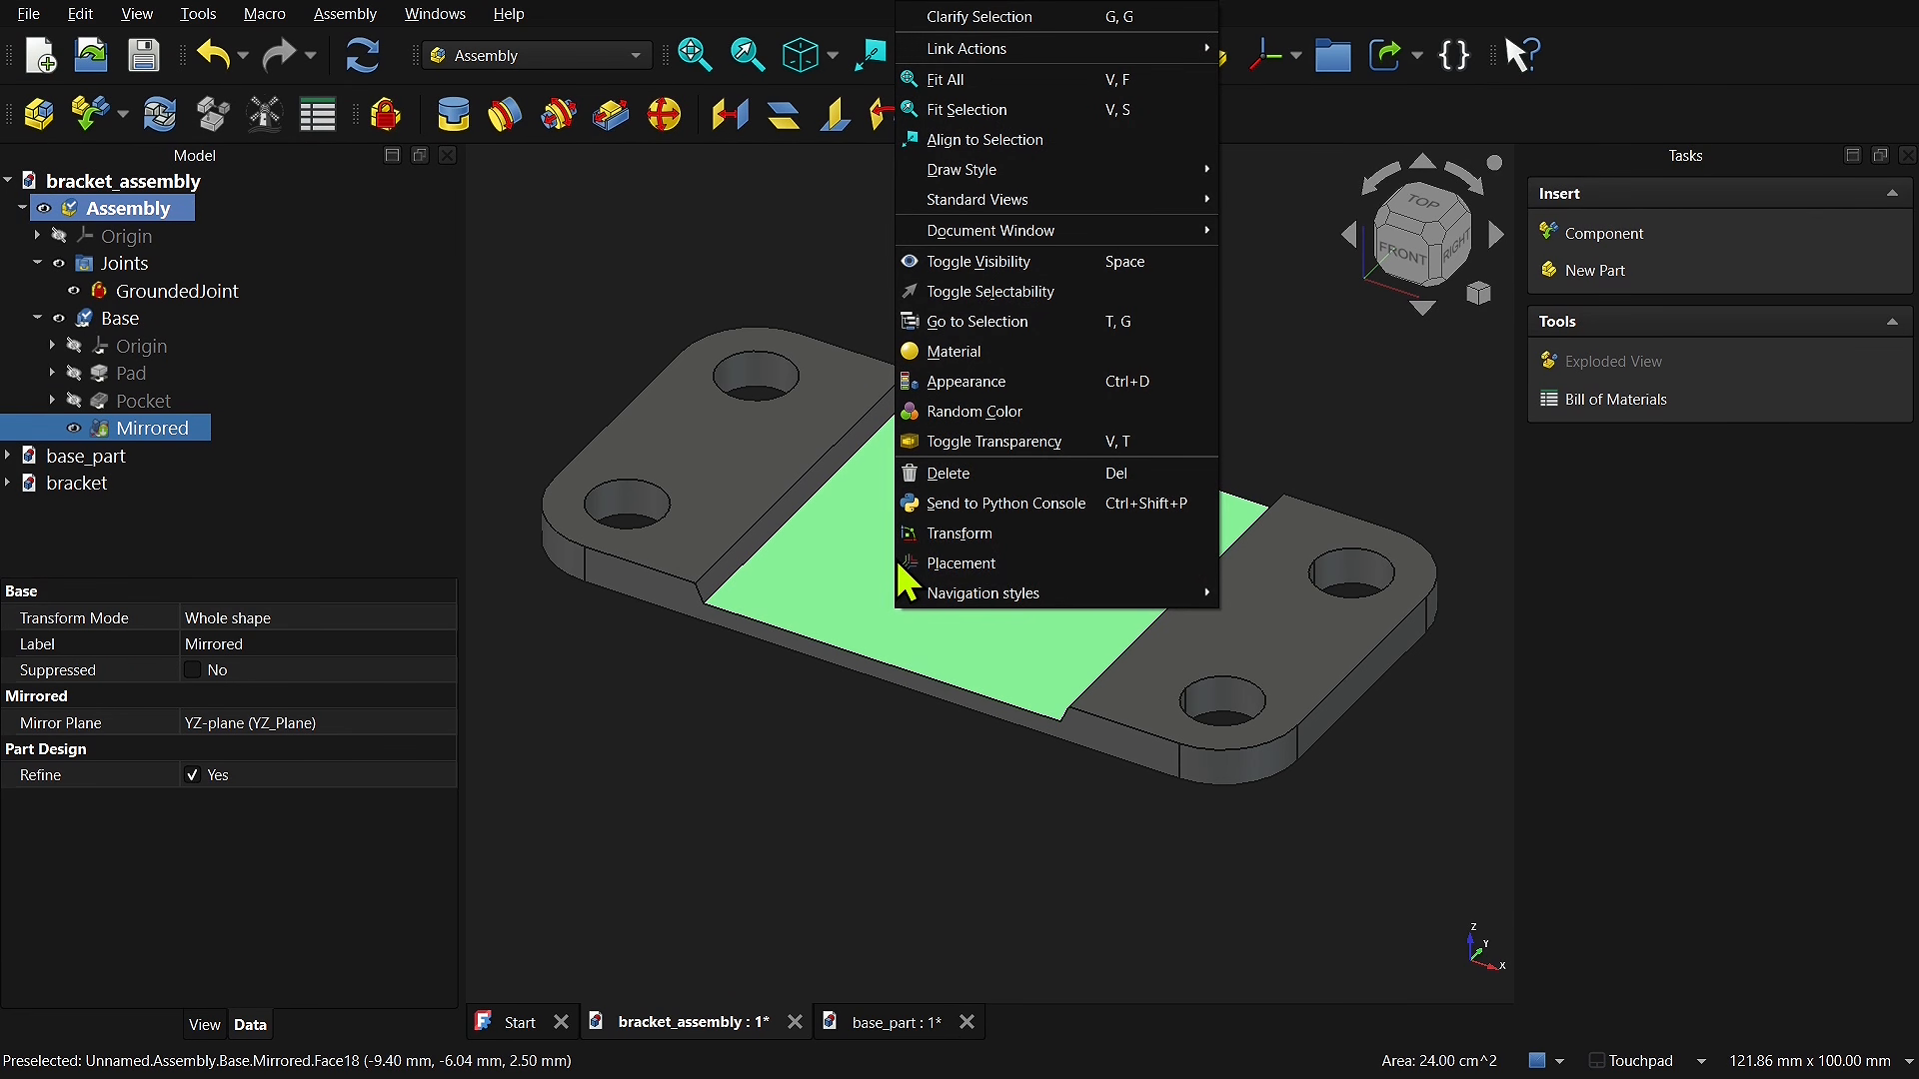
left_click(977, 534)
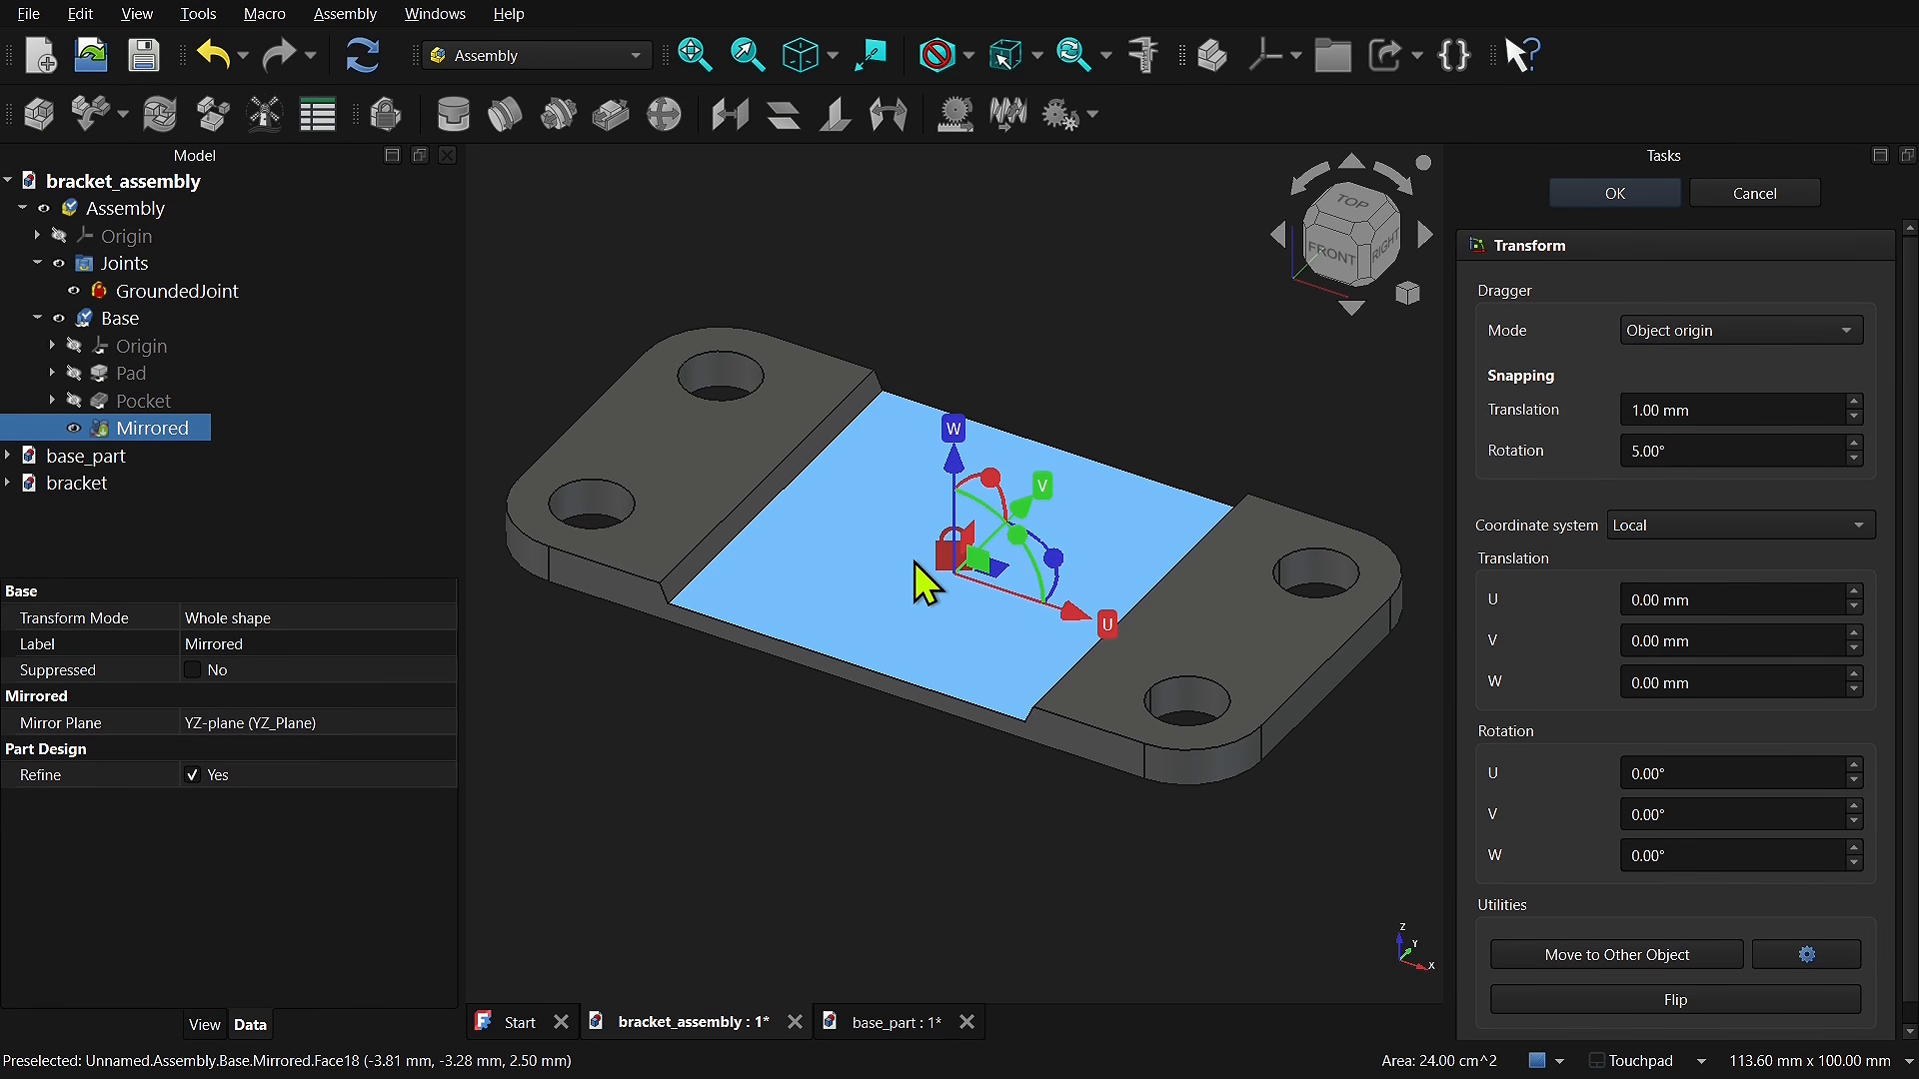
left_click_drag(1030, 498, 1226, 283)
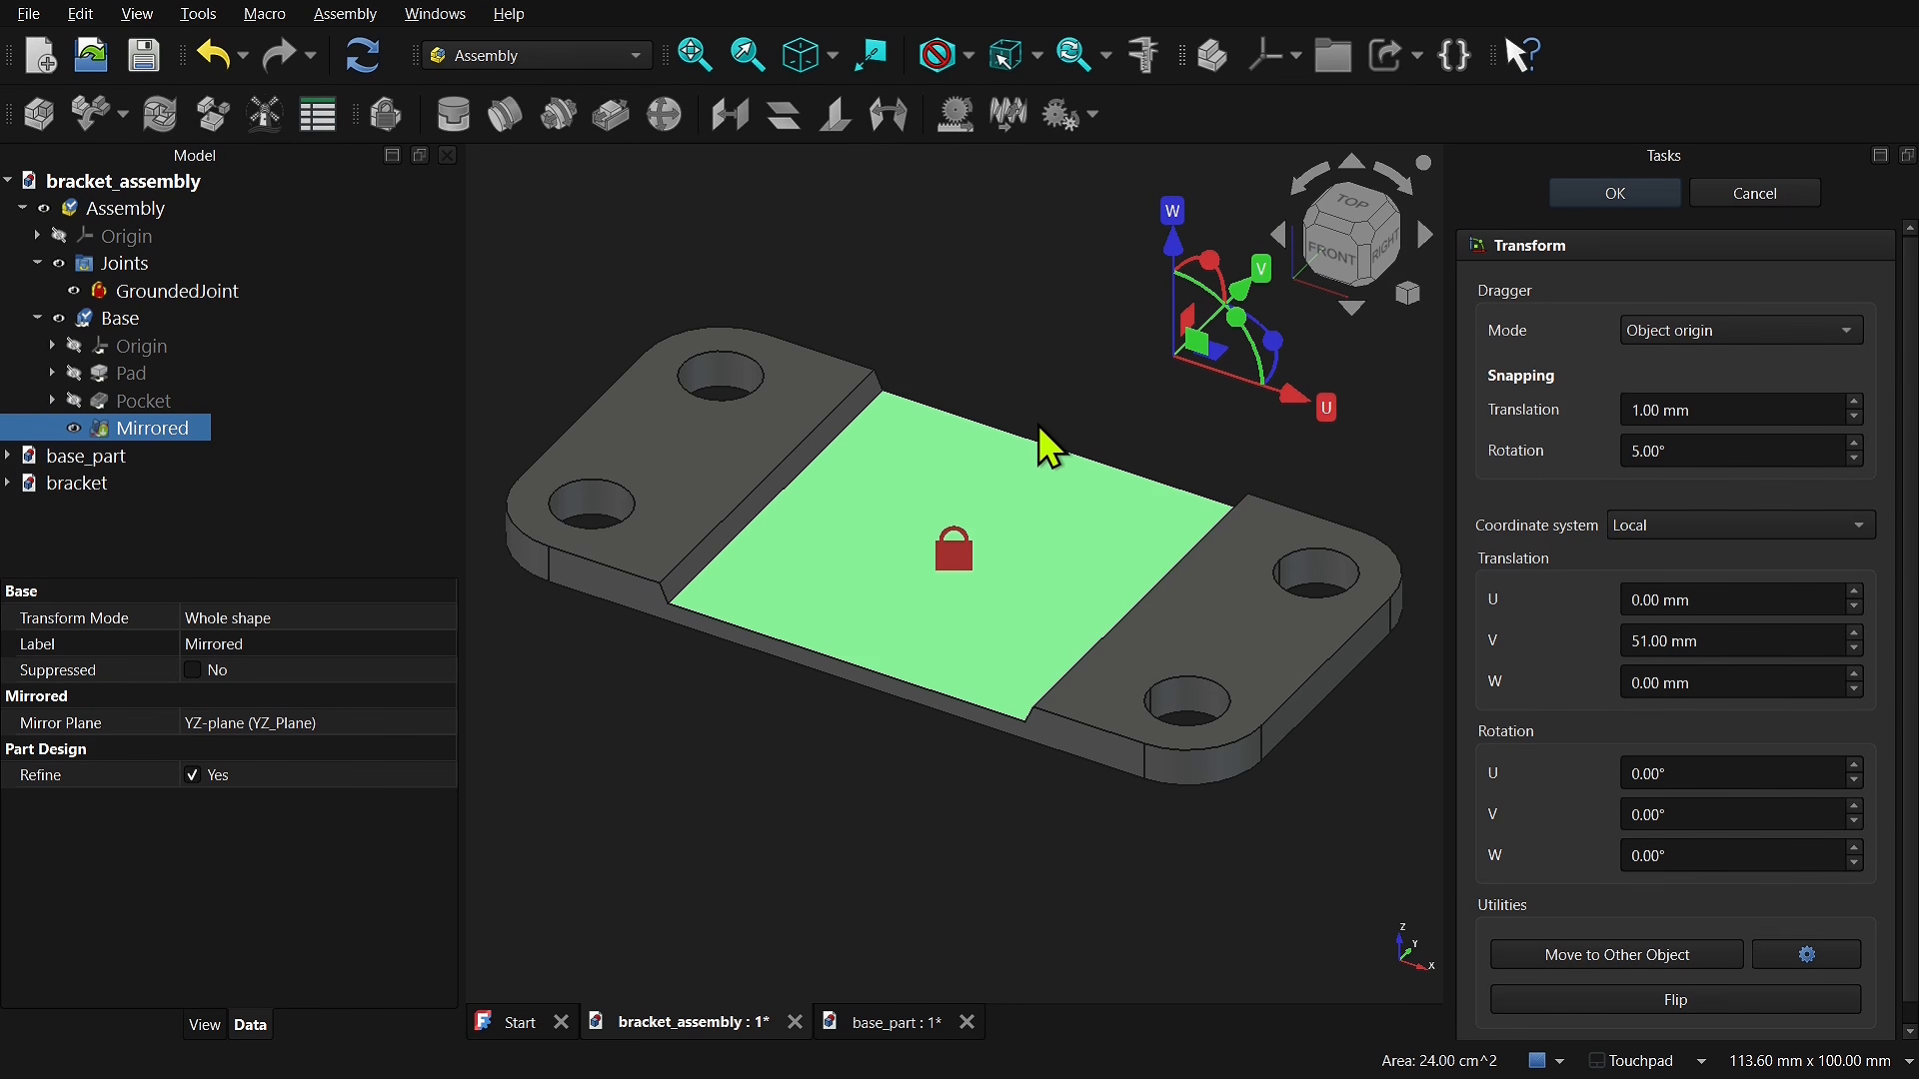
left_click(1755, 193)
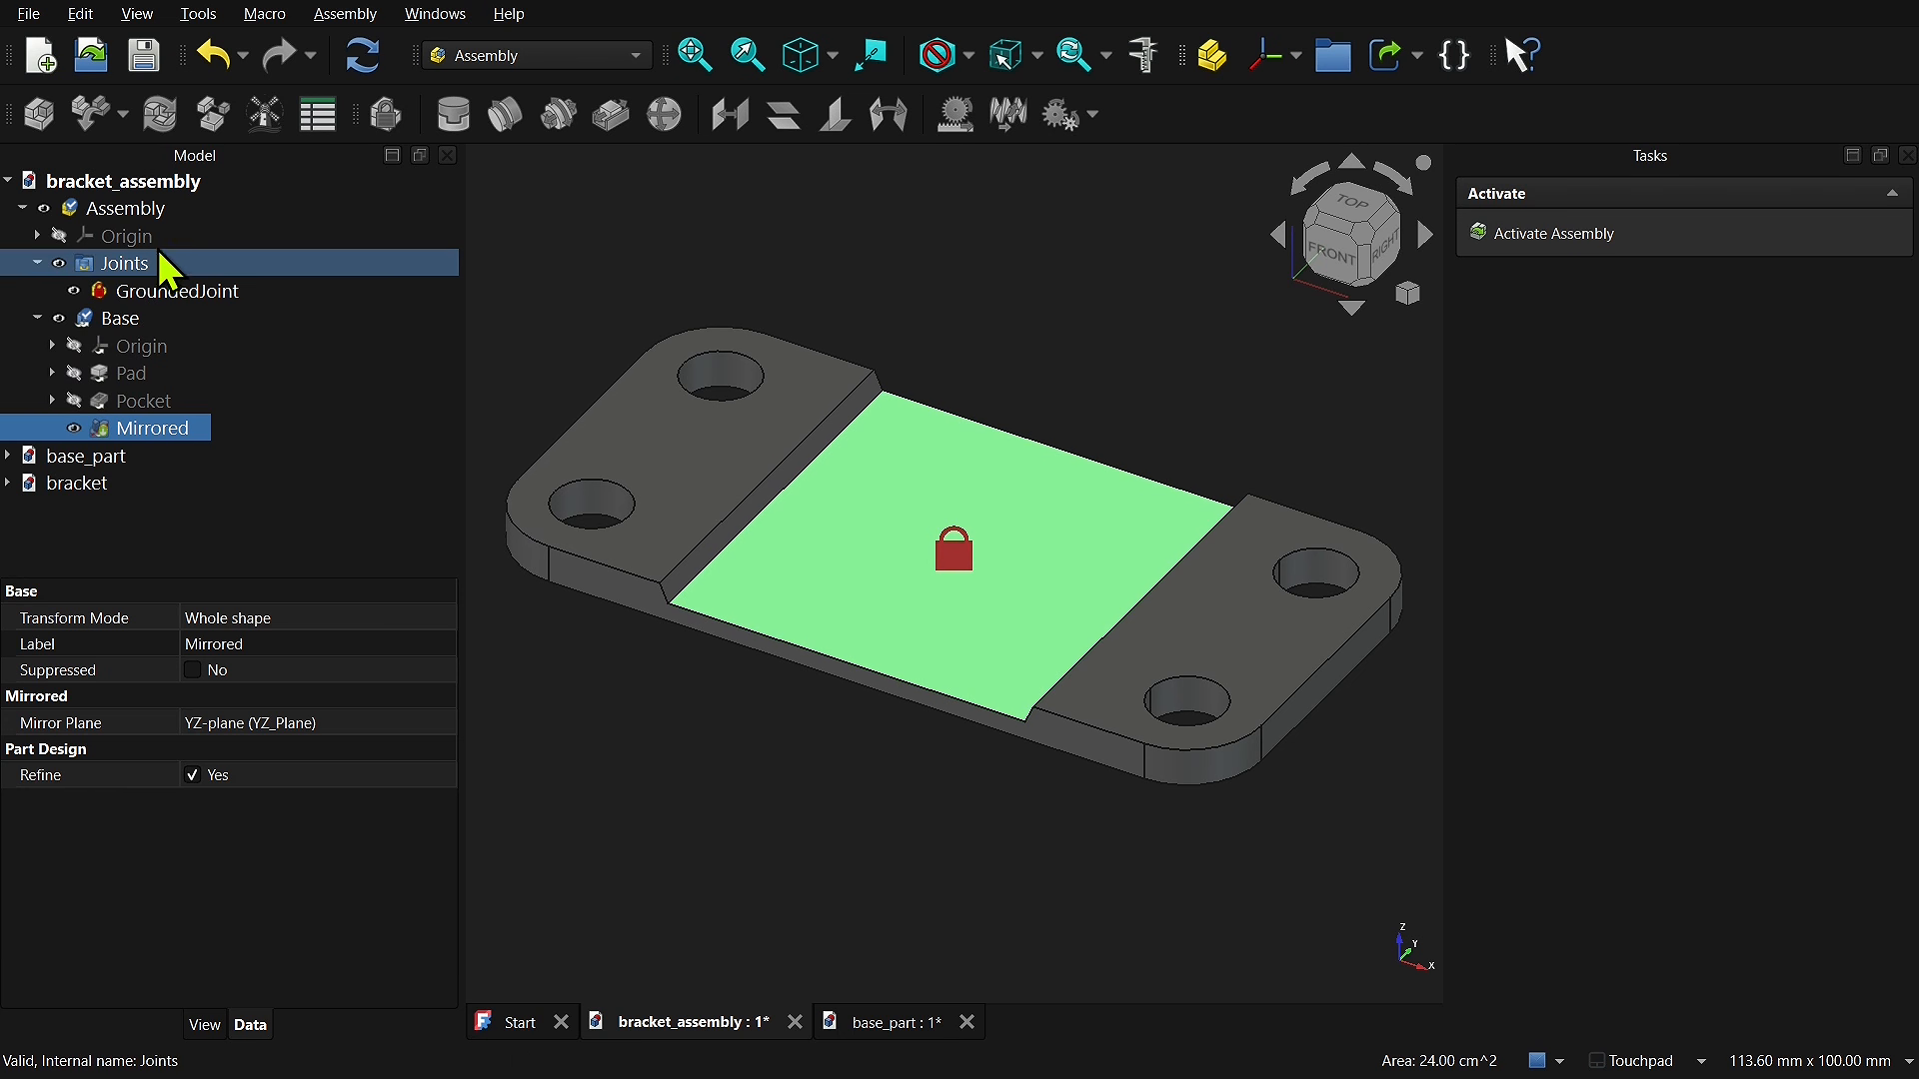
double_click(140, 219)
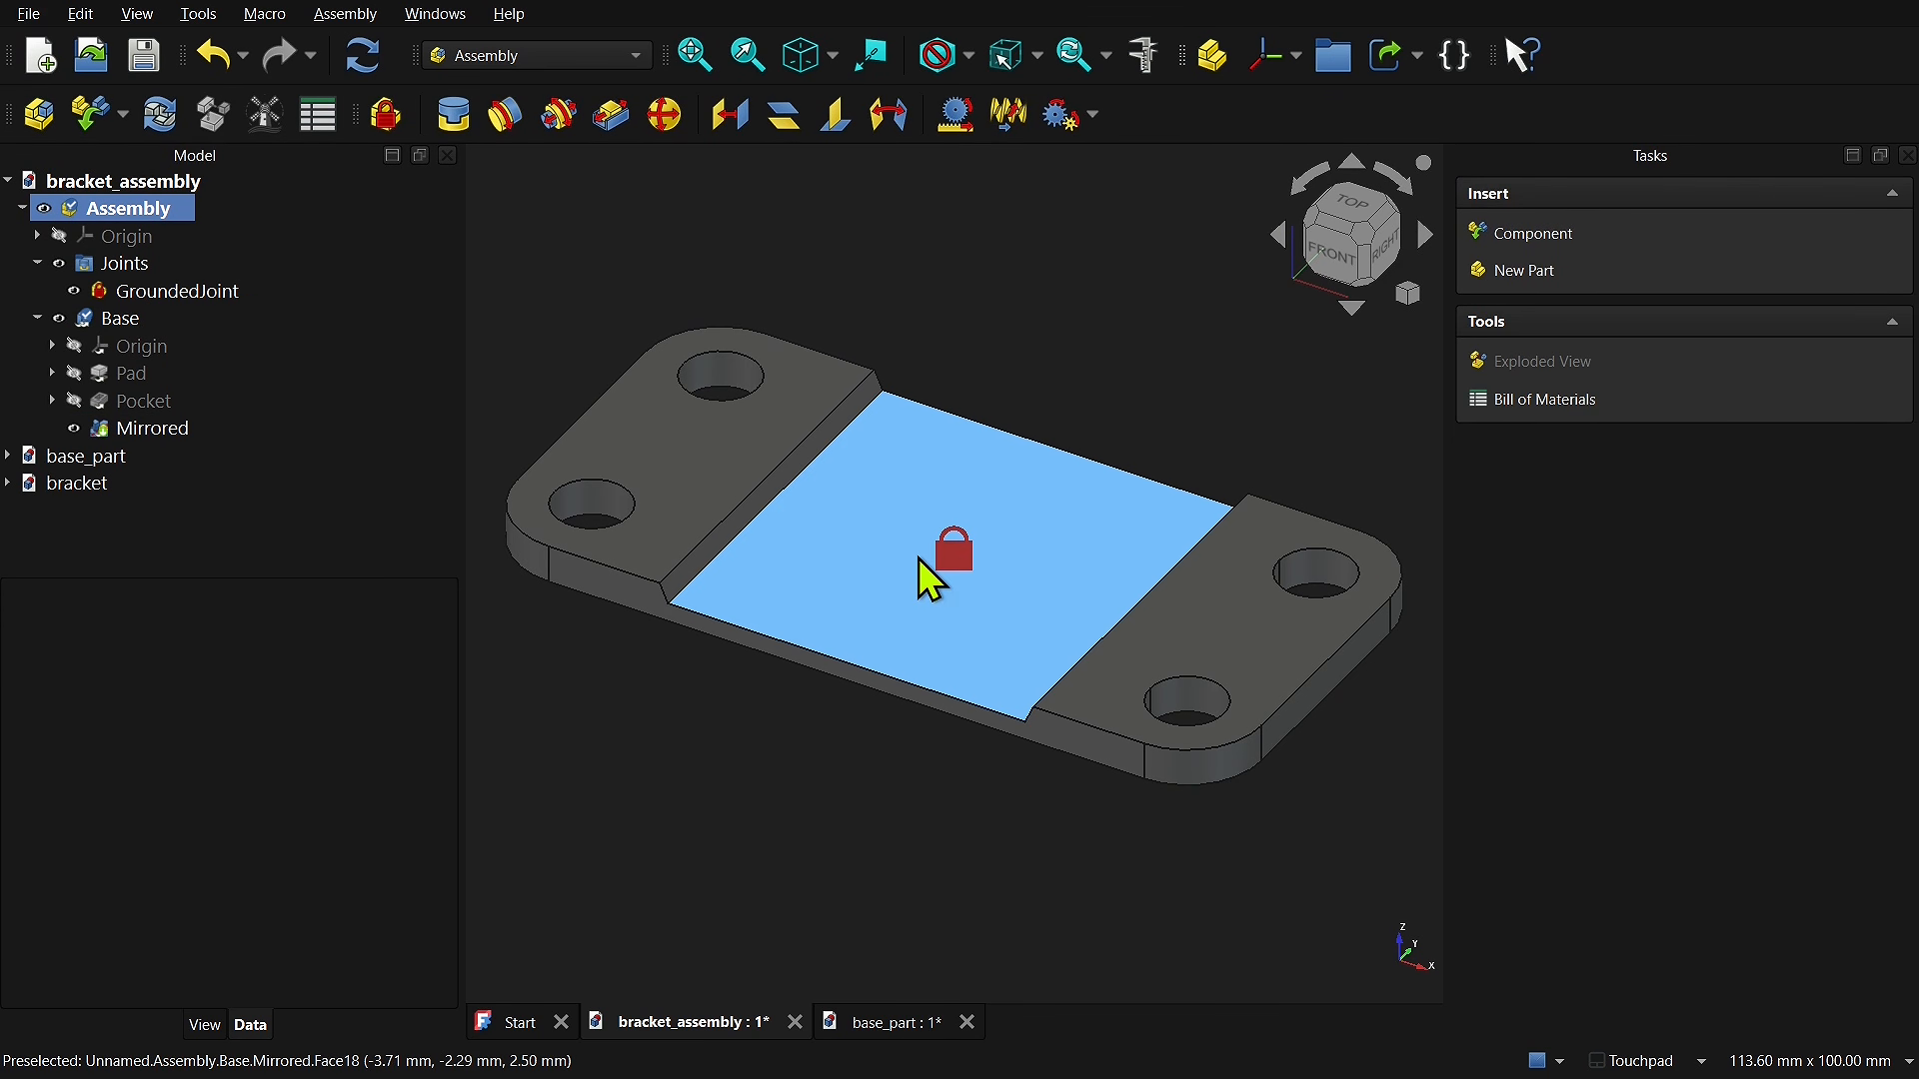
Step: Remove the grounding from the Base and check its movement handles
left_click(842, 564)
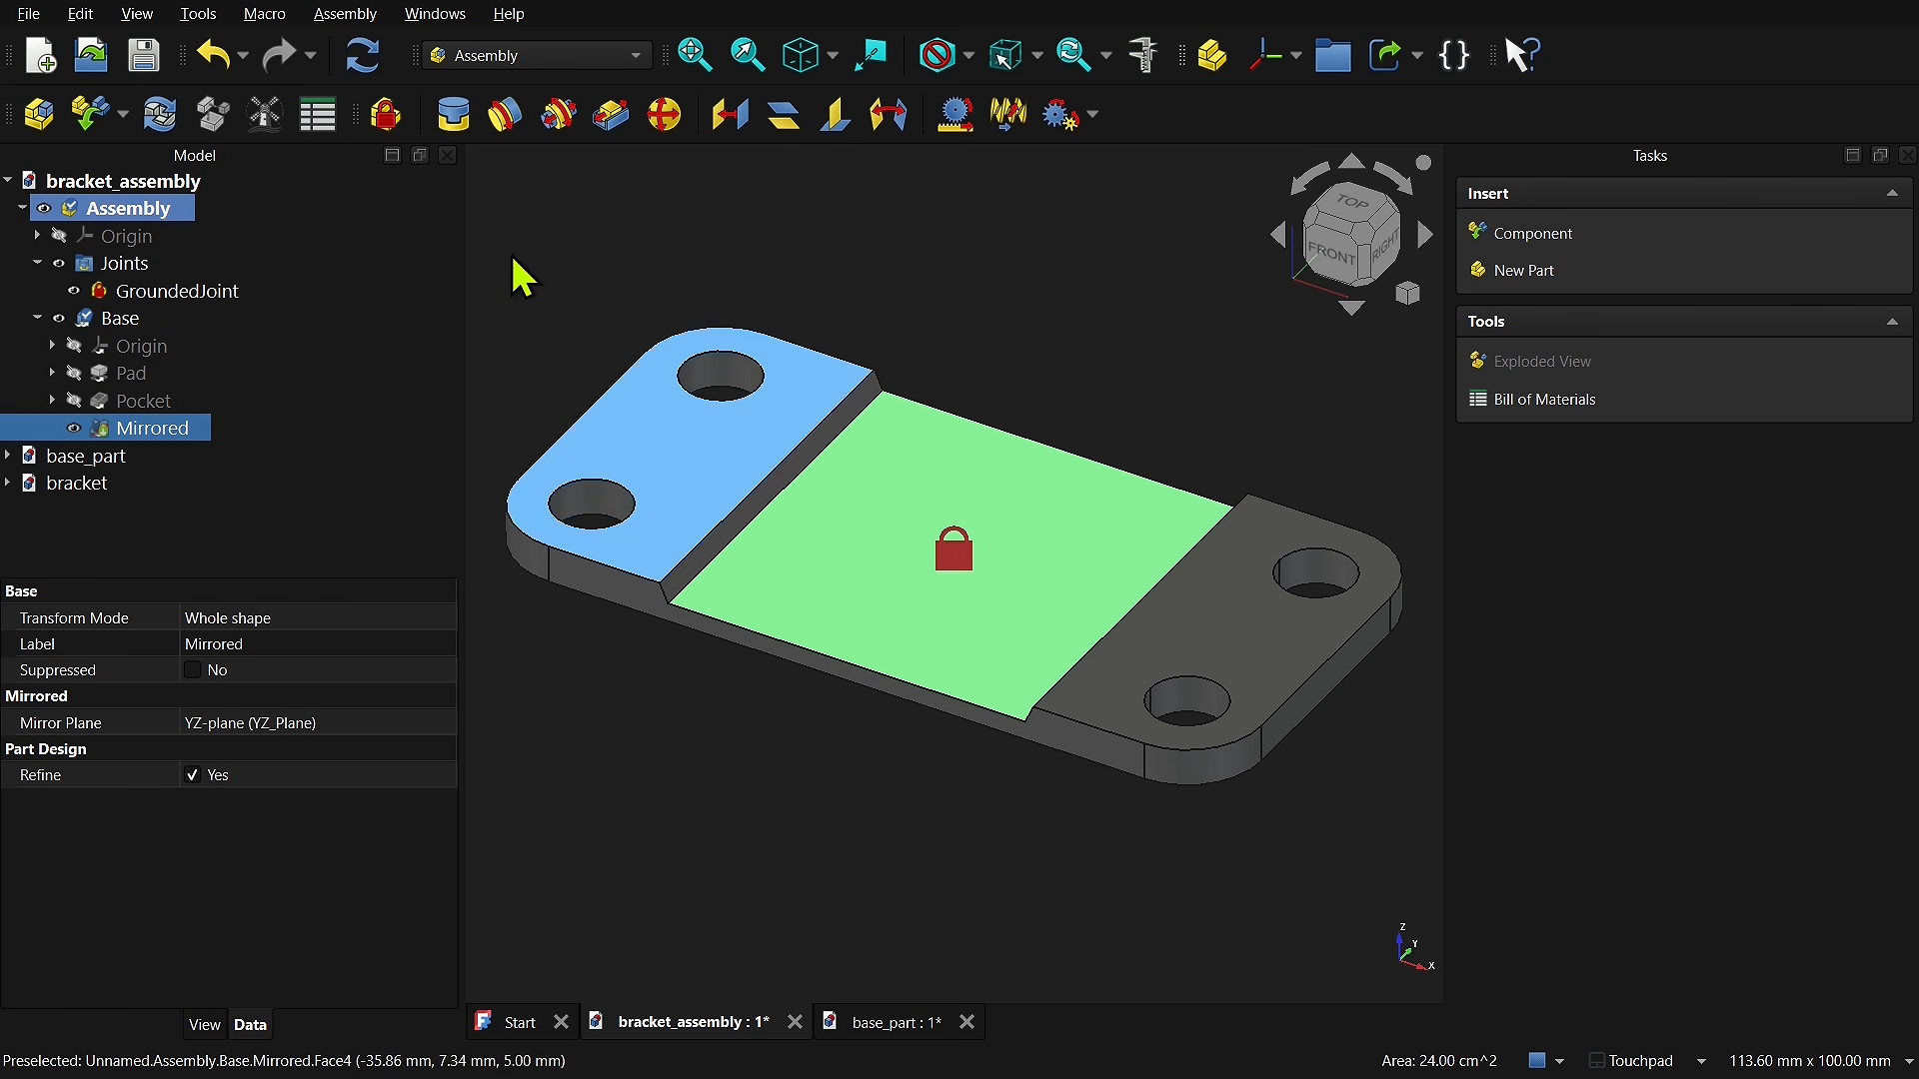
left_click(380, 118)
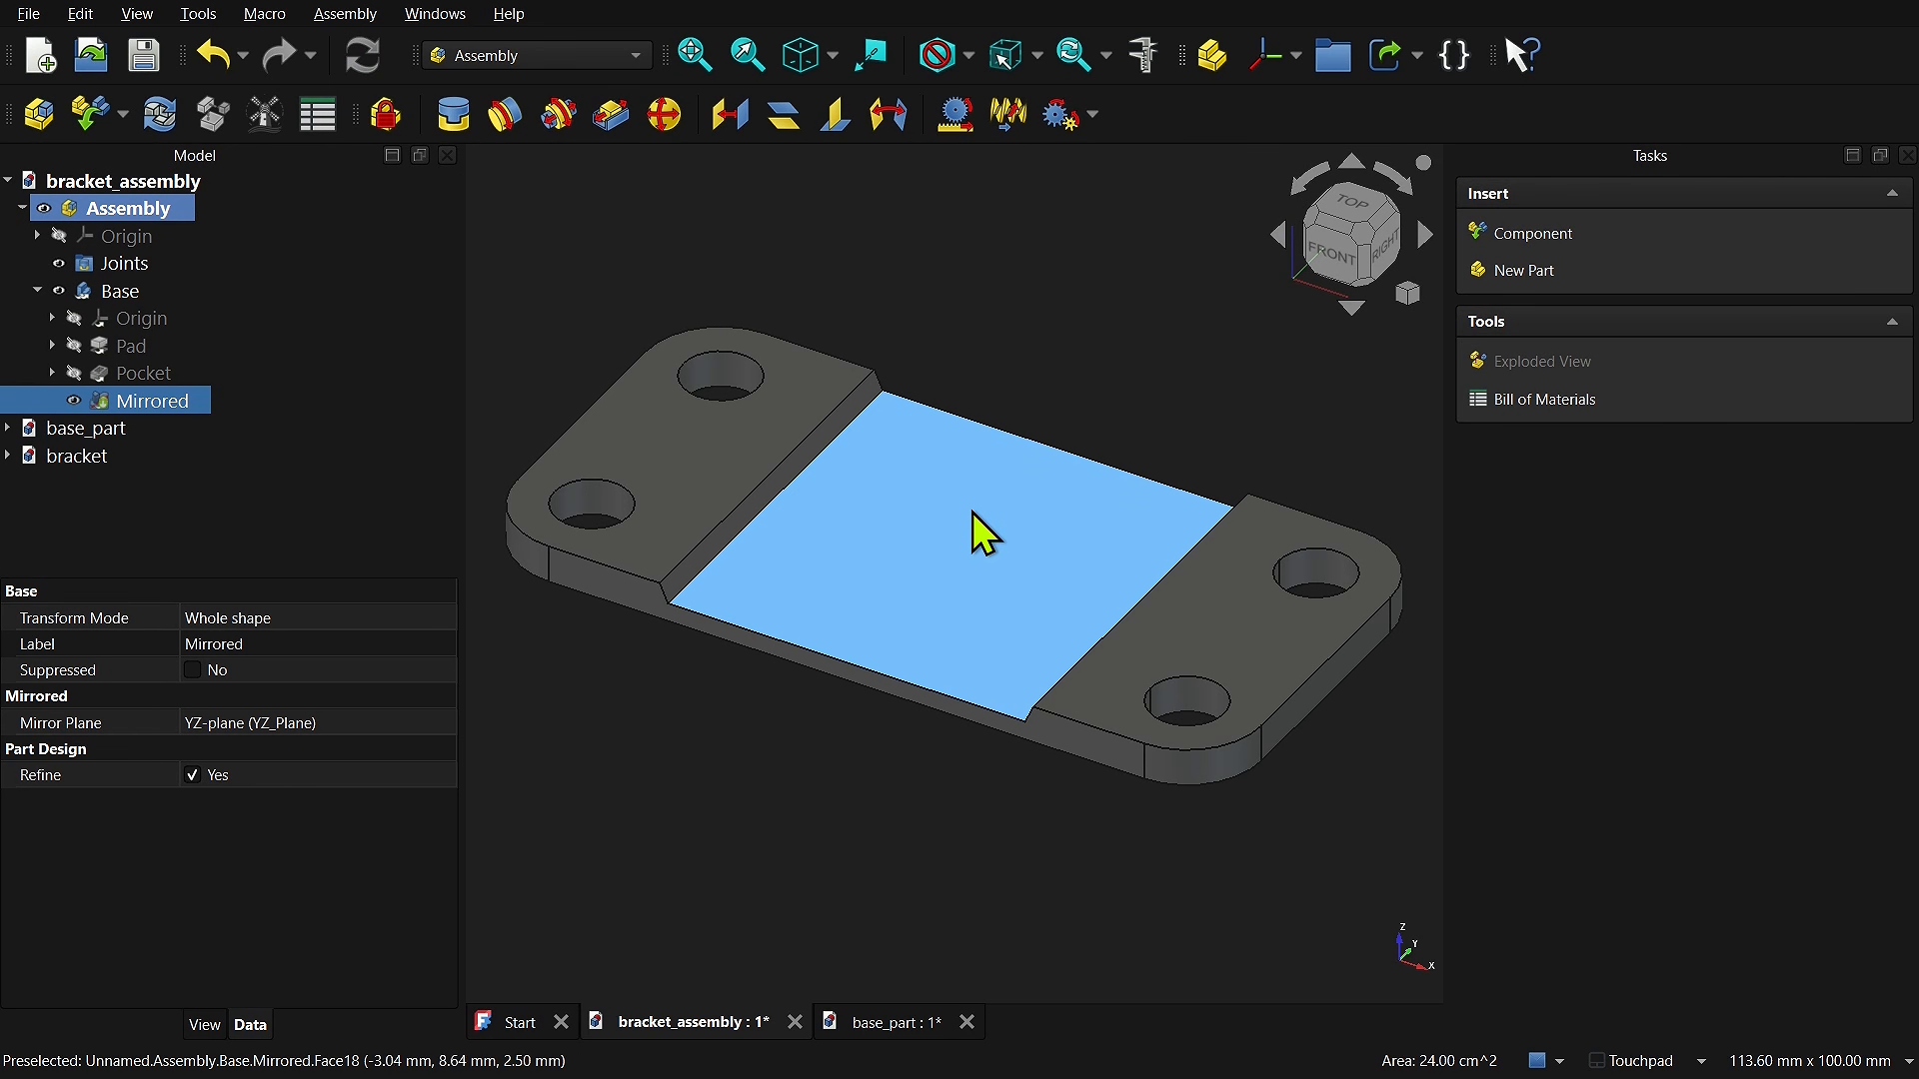
left_click(969, 590)
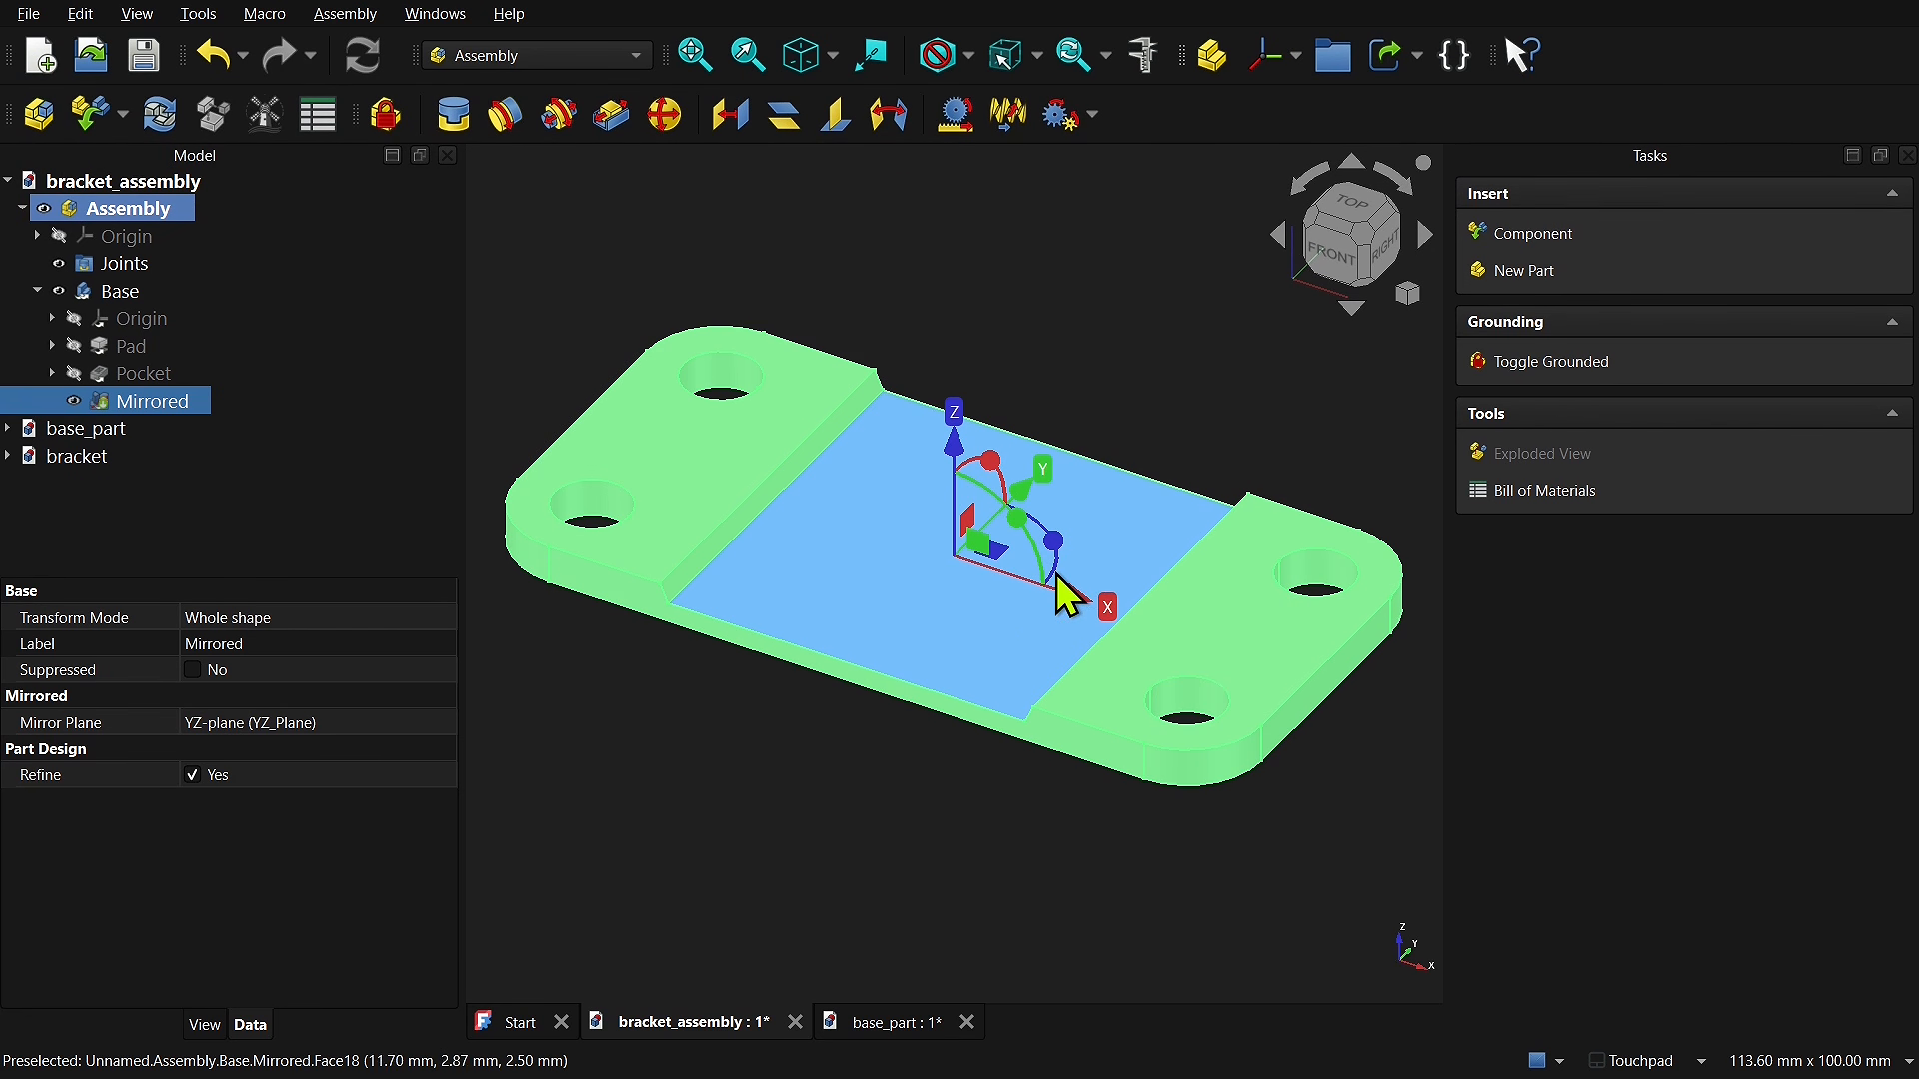
left_click(1185, 287)
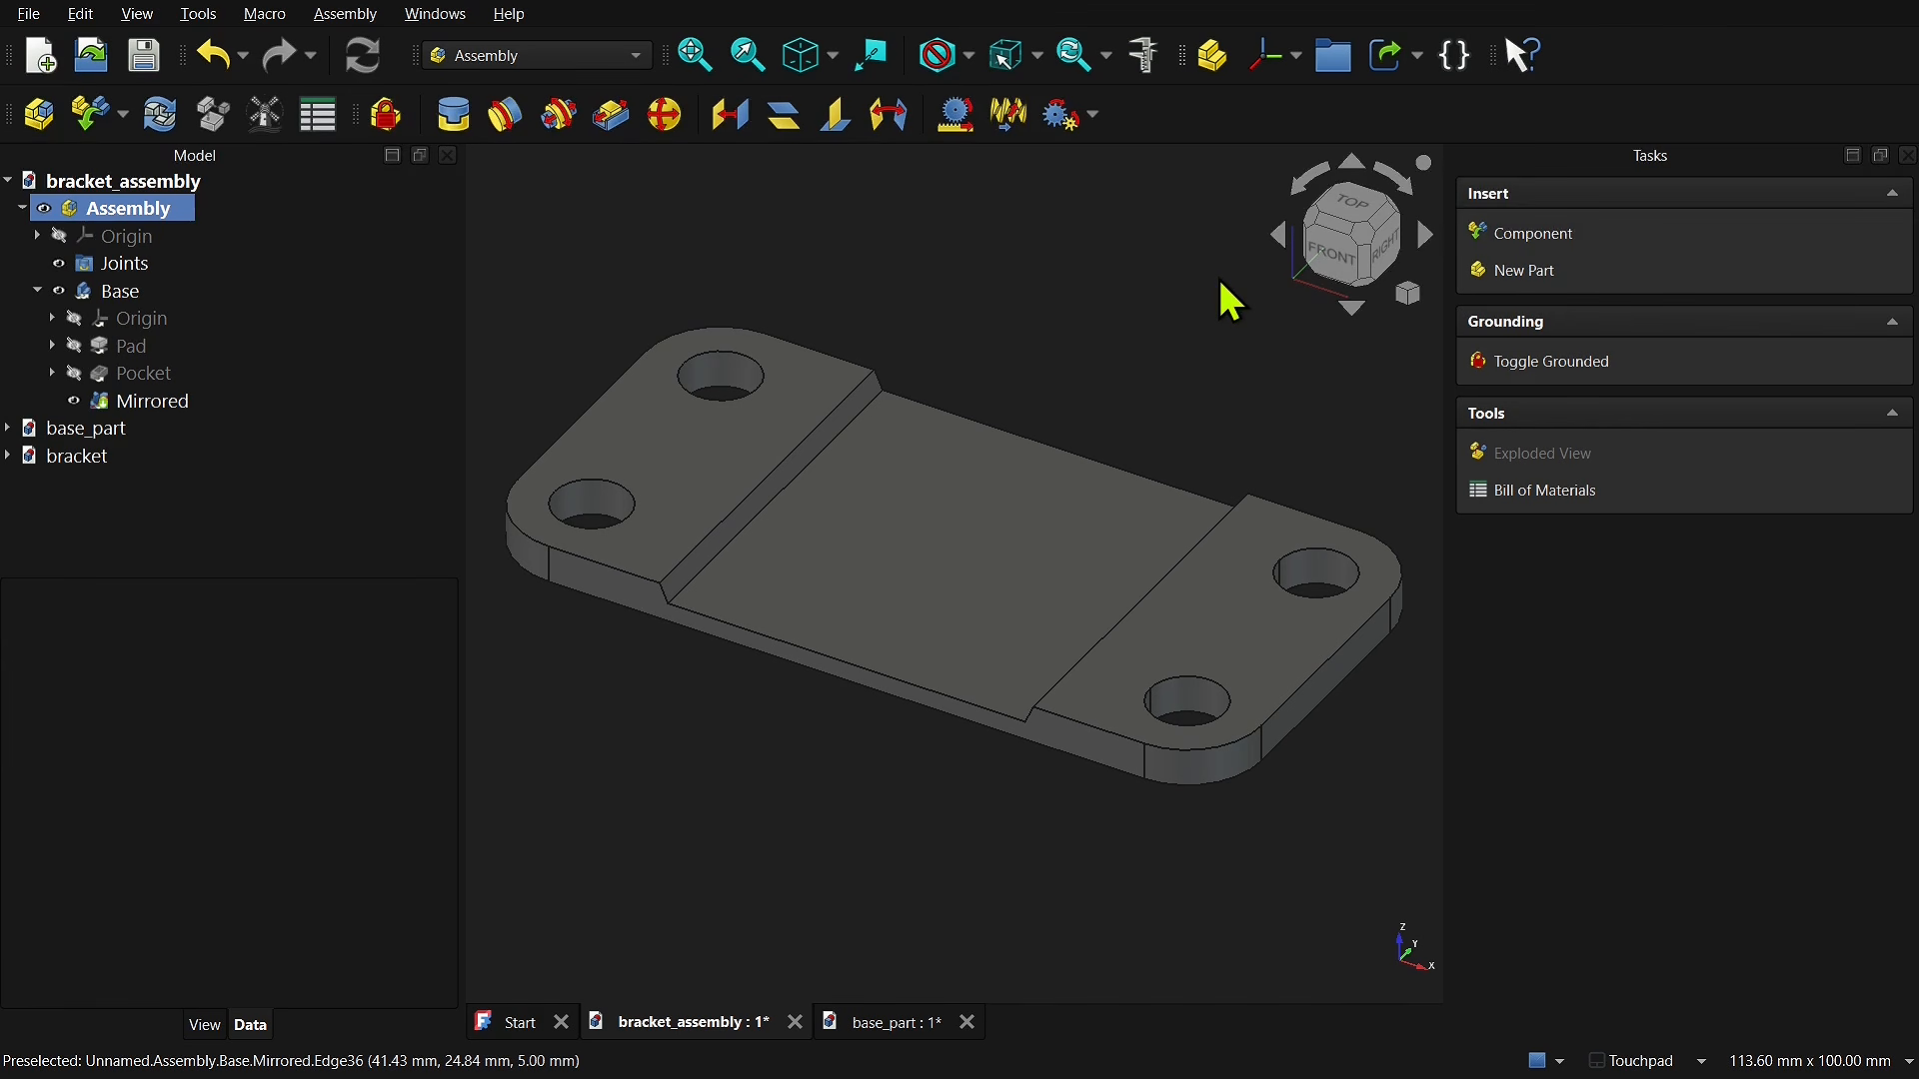
Step: Nudge the ungrounded Base slightly along its X axis with the movement handles and deselect it
left_click(998, 573)
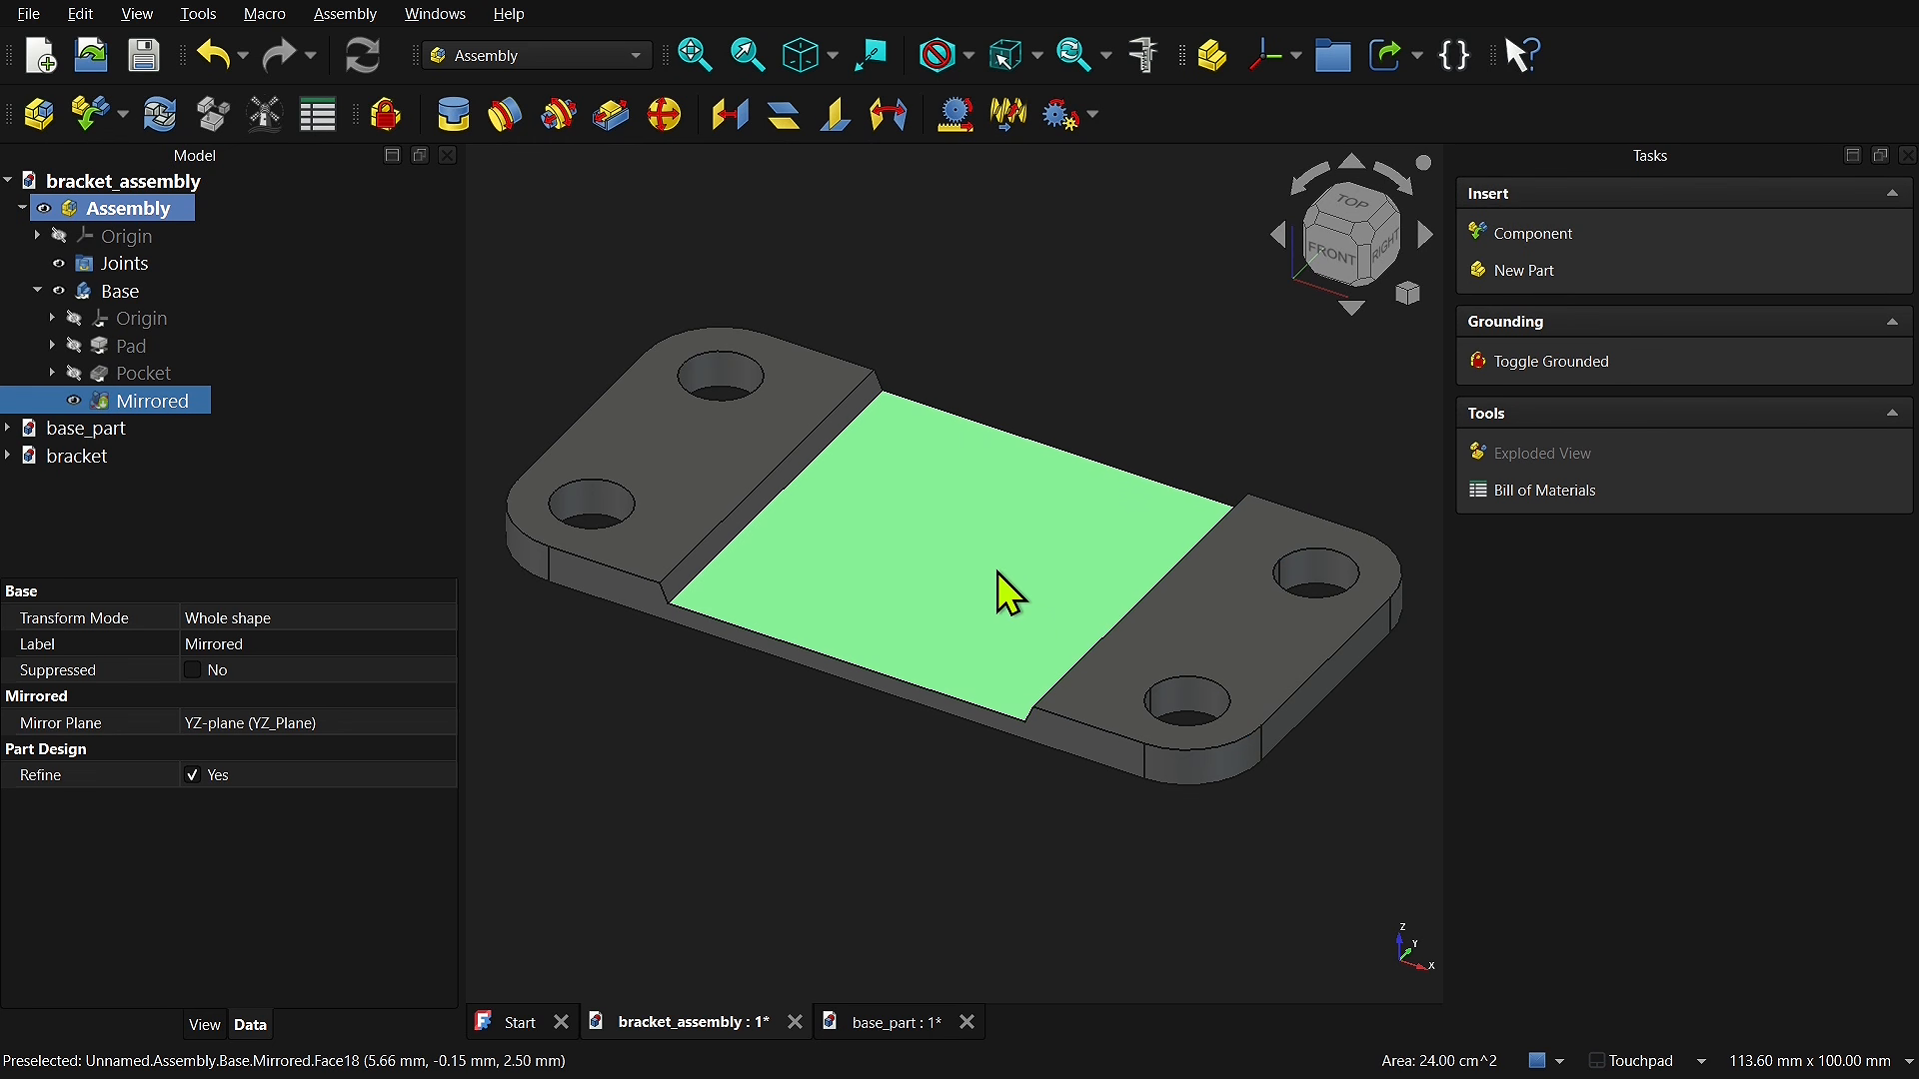
double_click(998, 573)
mouse_move(1091, 608)
left_mouse_down()
mouse_move(1337, 694)
mouse_move(1100, 612)
left_mouse_up()
left_click_drag(1045, 552, 1090, 533)
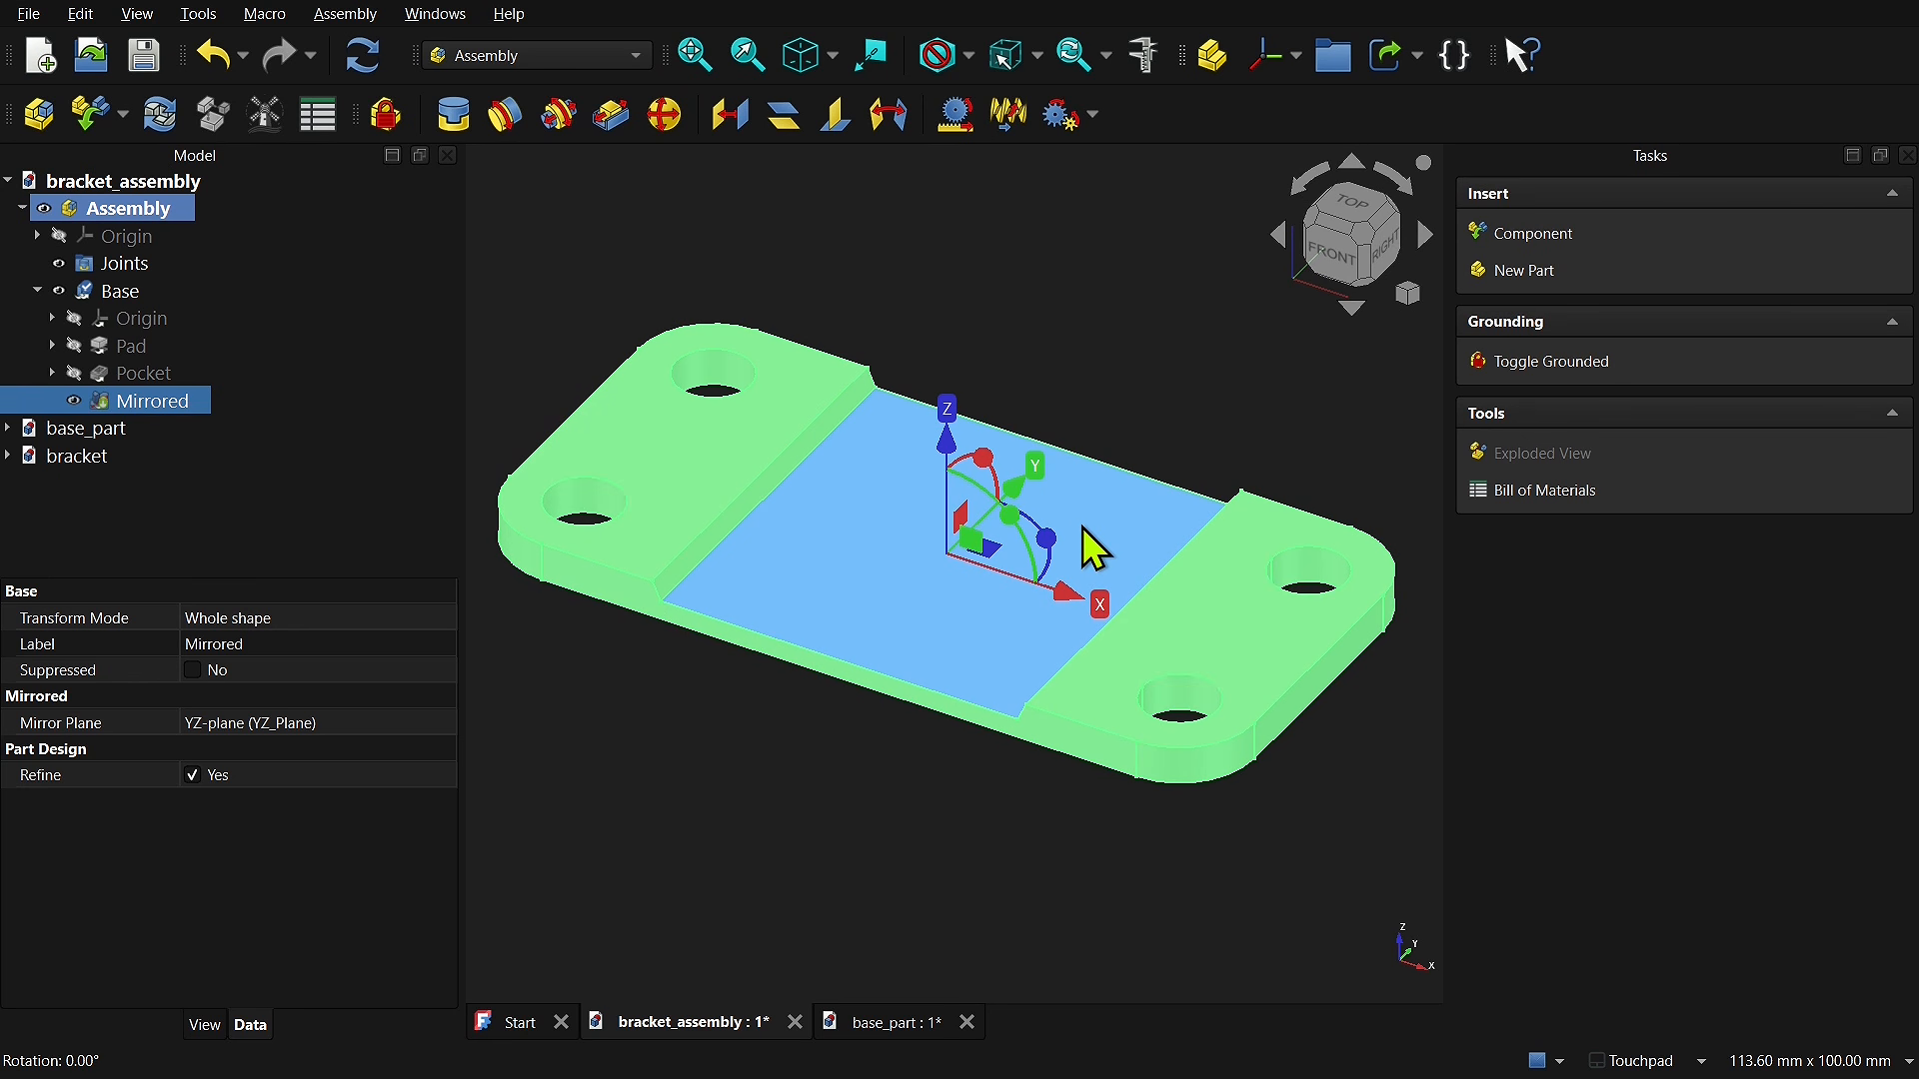
left_click(1187, 359)
Step: Try to move the Base's Mirrored feature -13 mm along U with Transform, cancel it, and reactivate the assembly
double_click(909, 549)
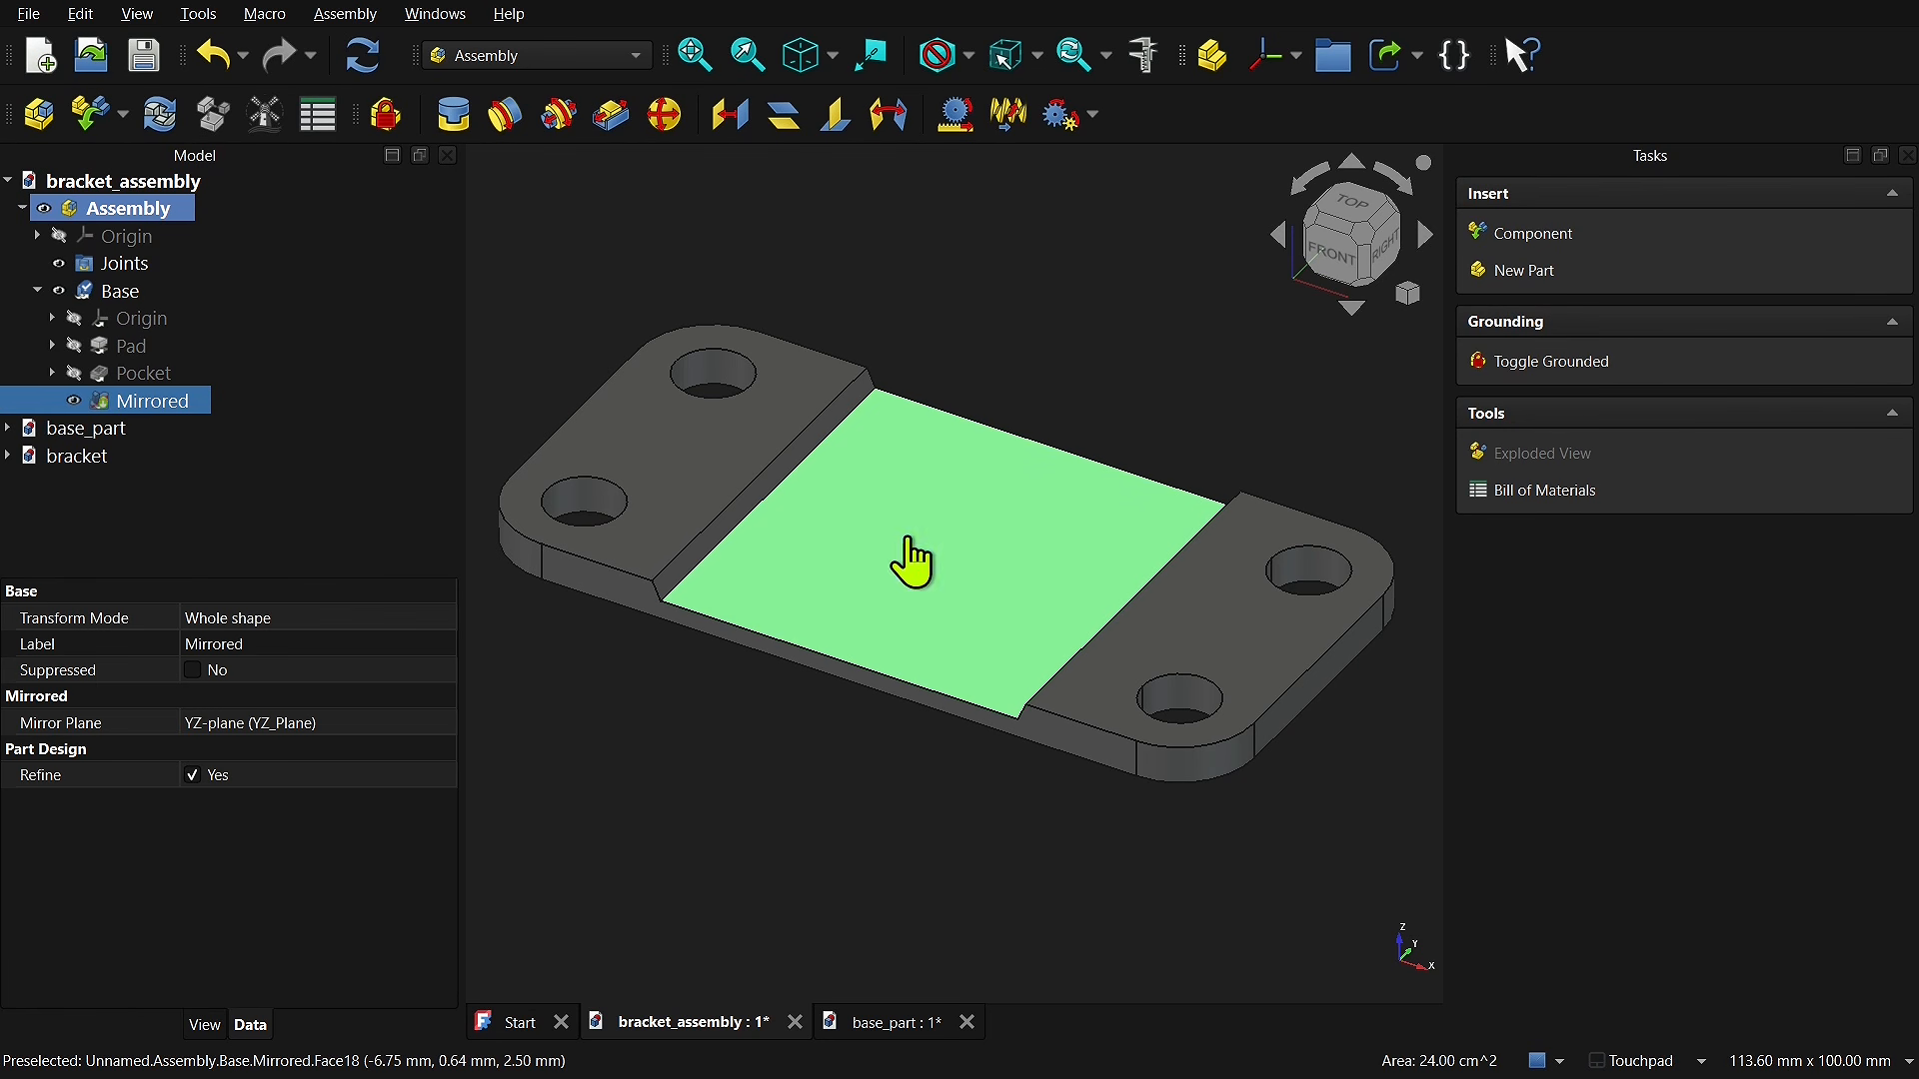
right_click(908, 537)
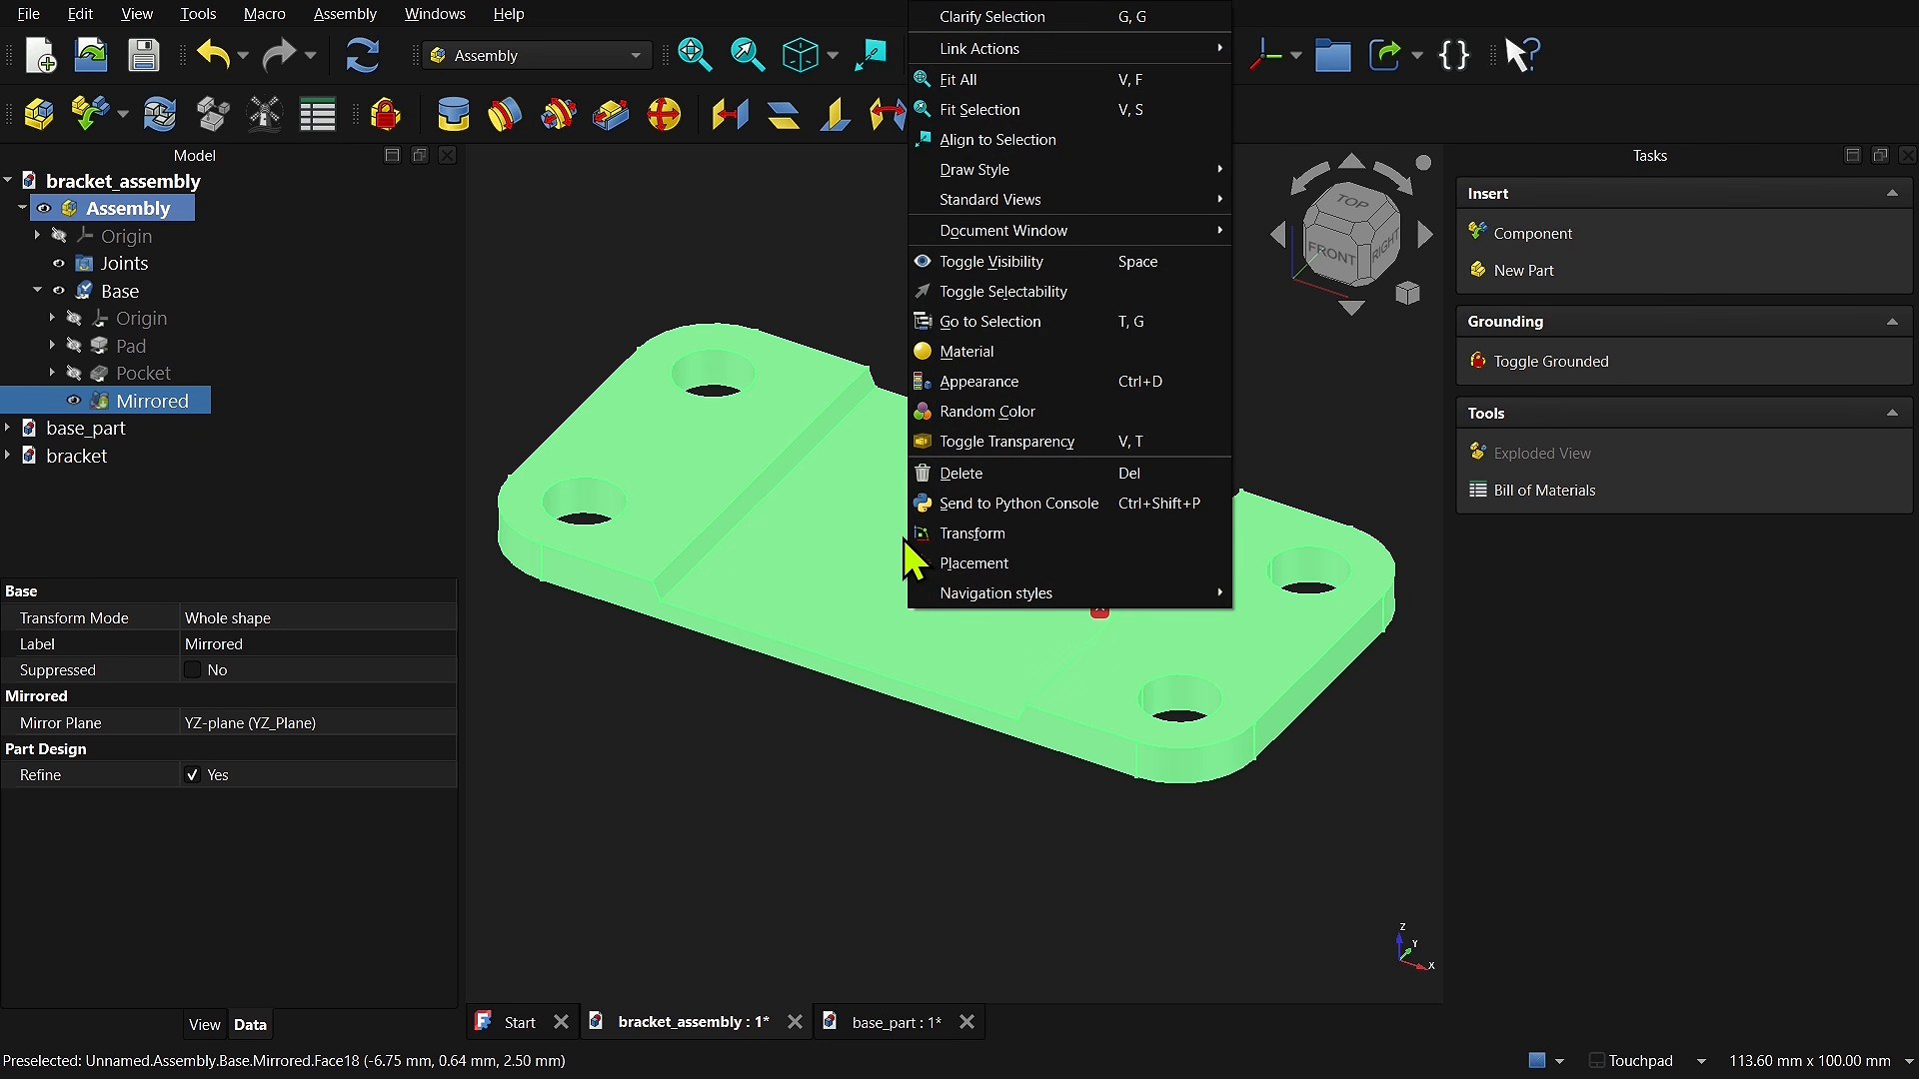
left_click(962, 534)
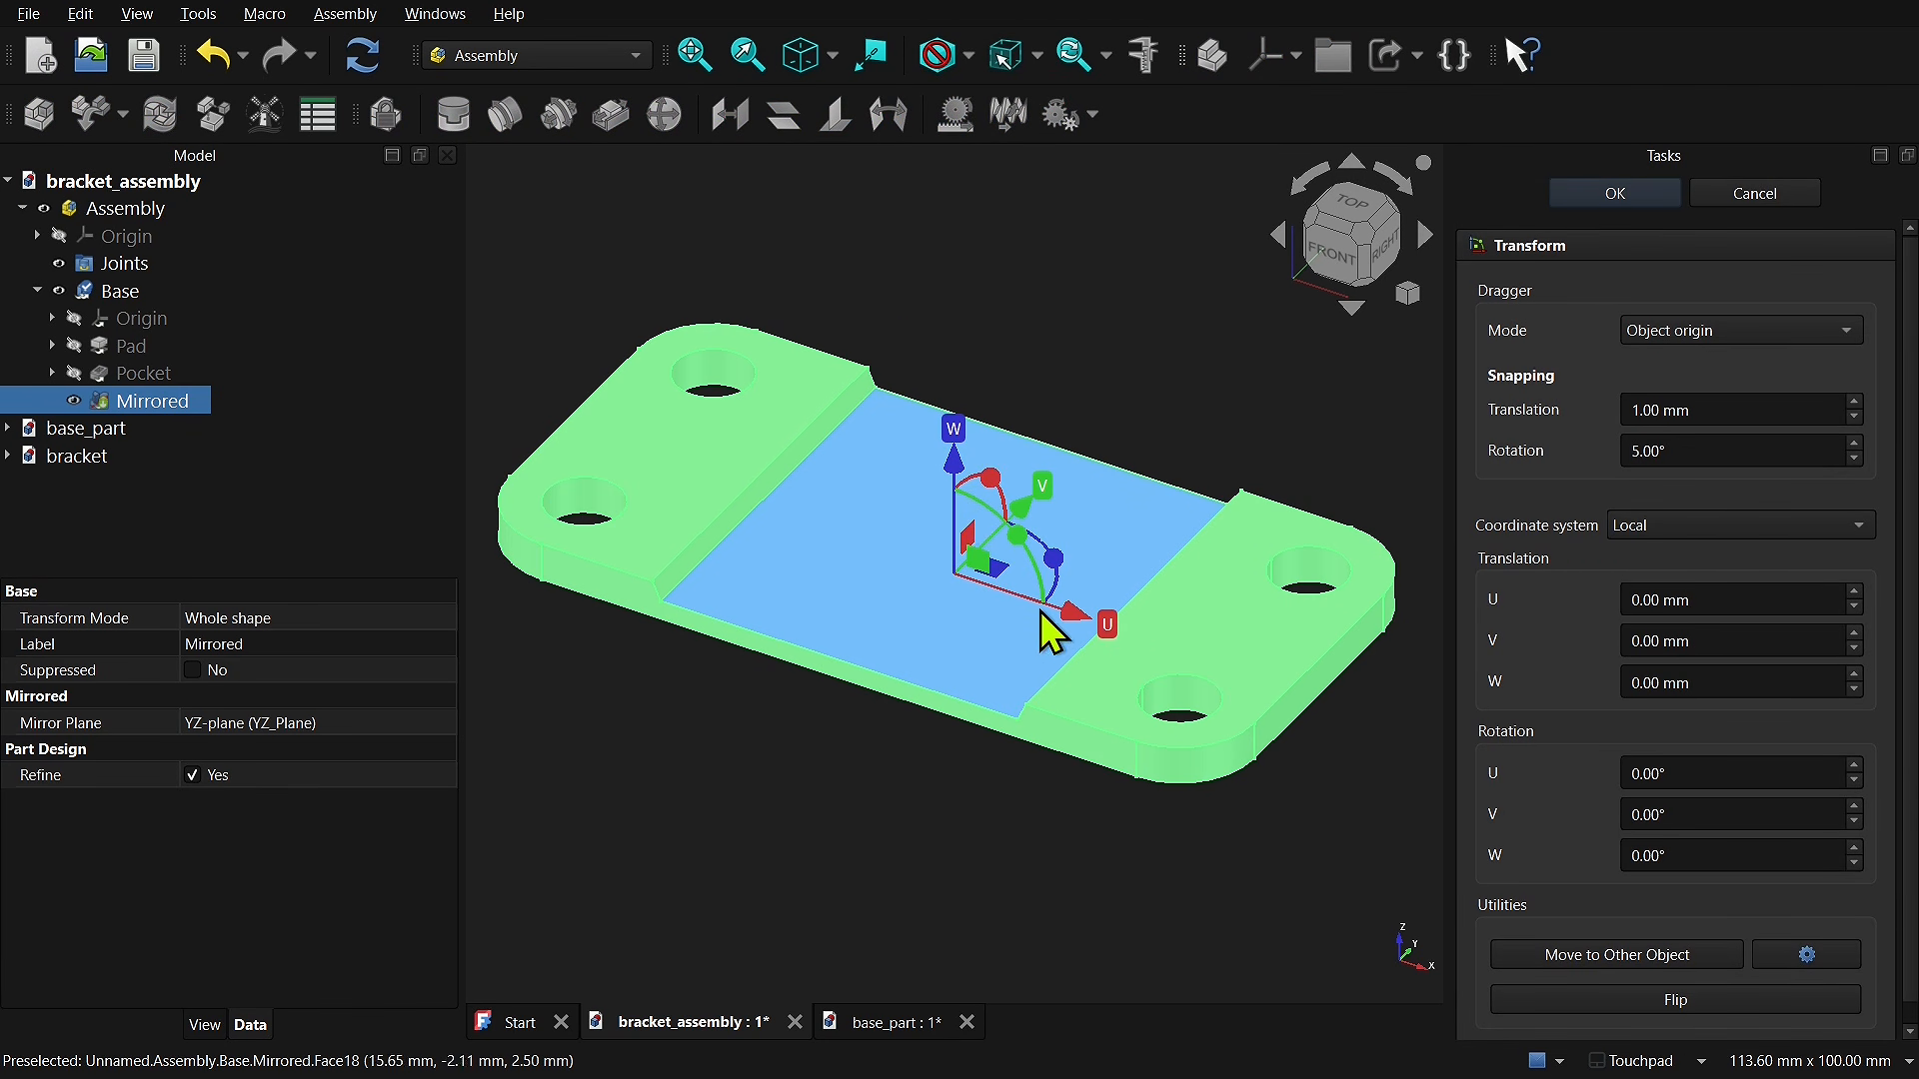
left_click_drag(1103, 630, 981, 619)
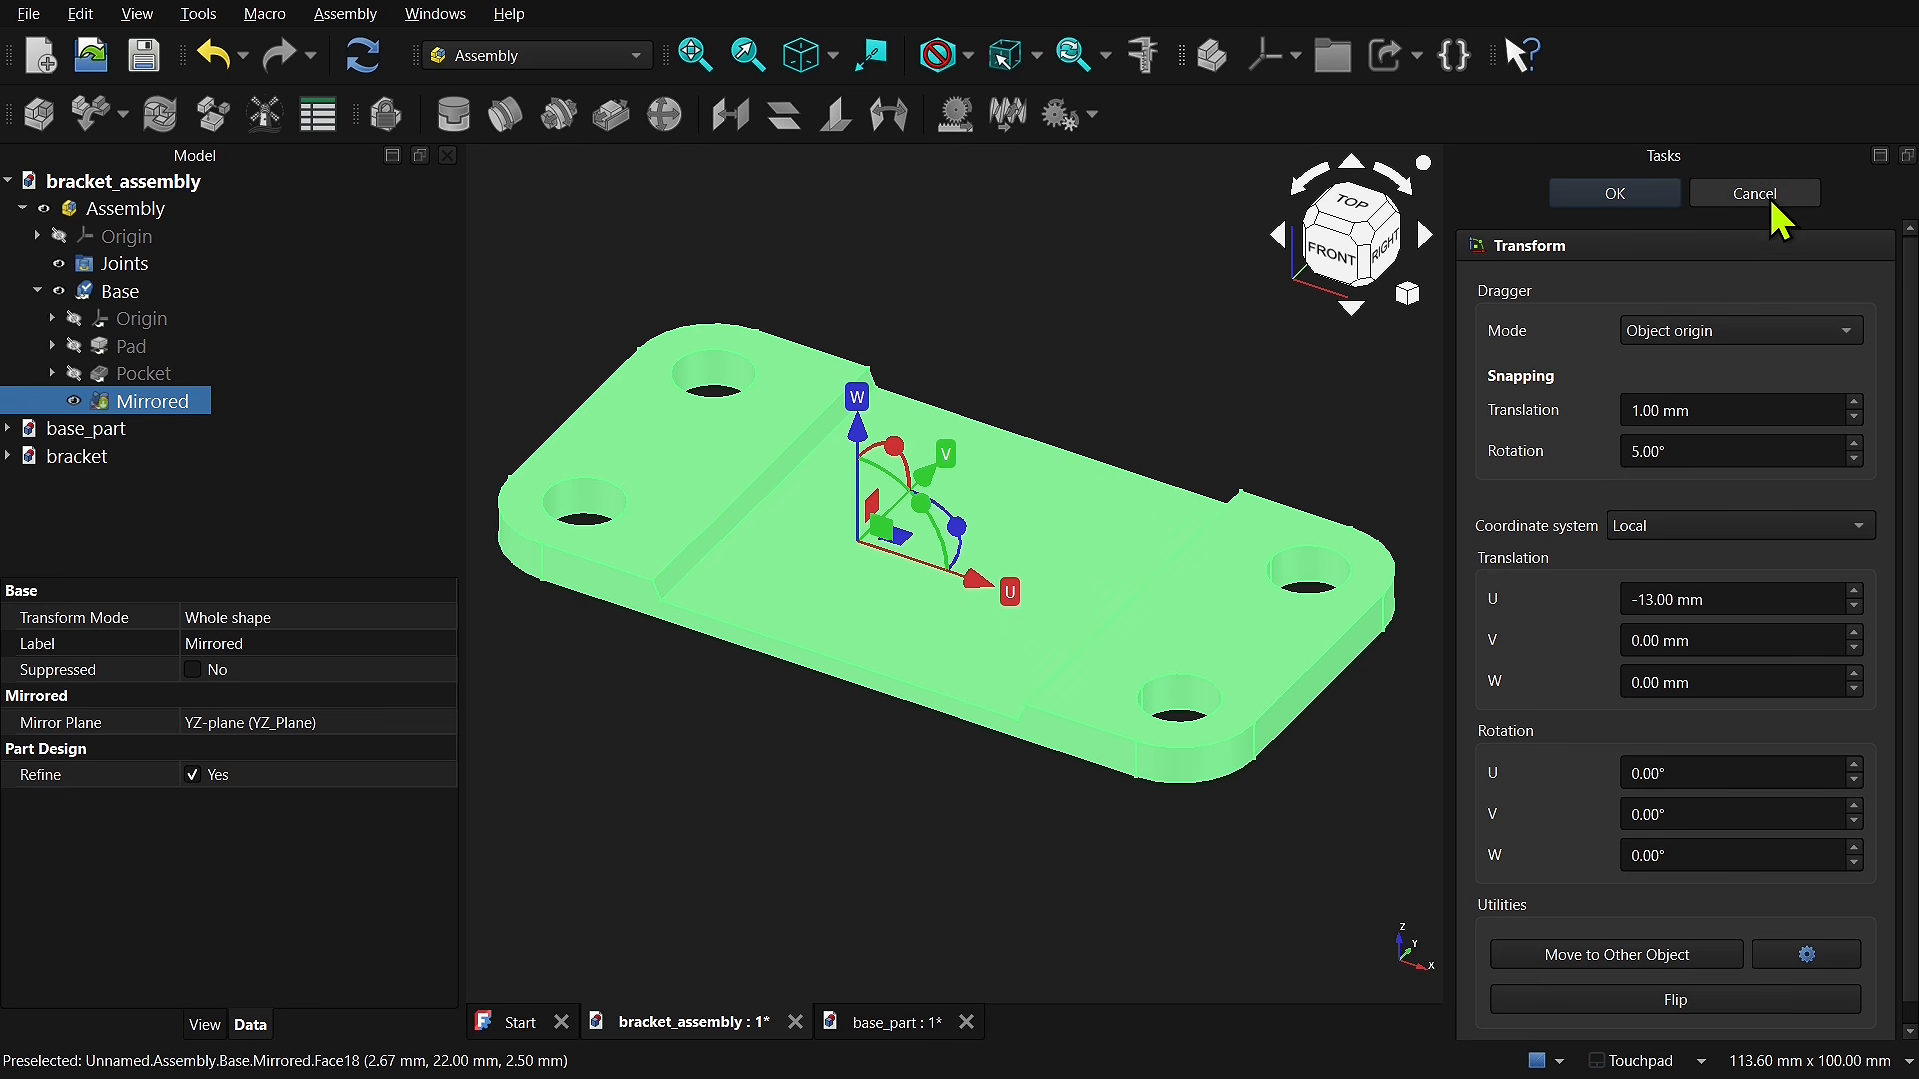
left_click(1730, 197)
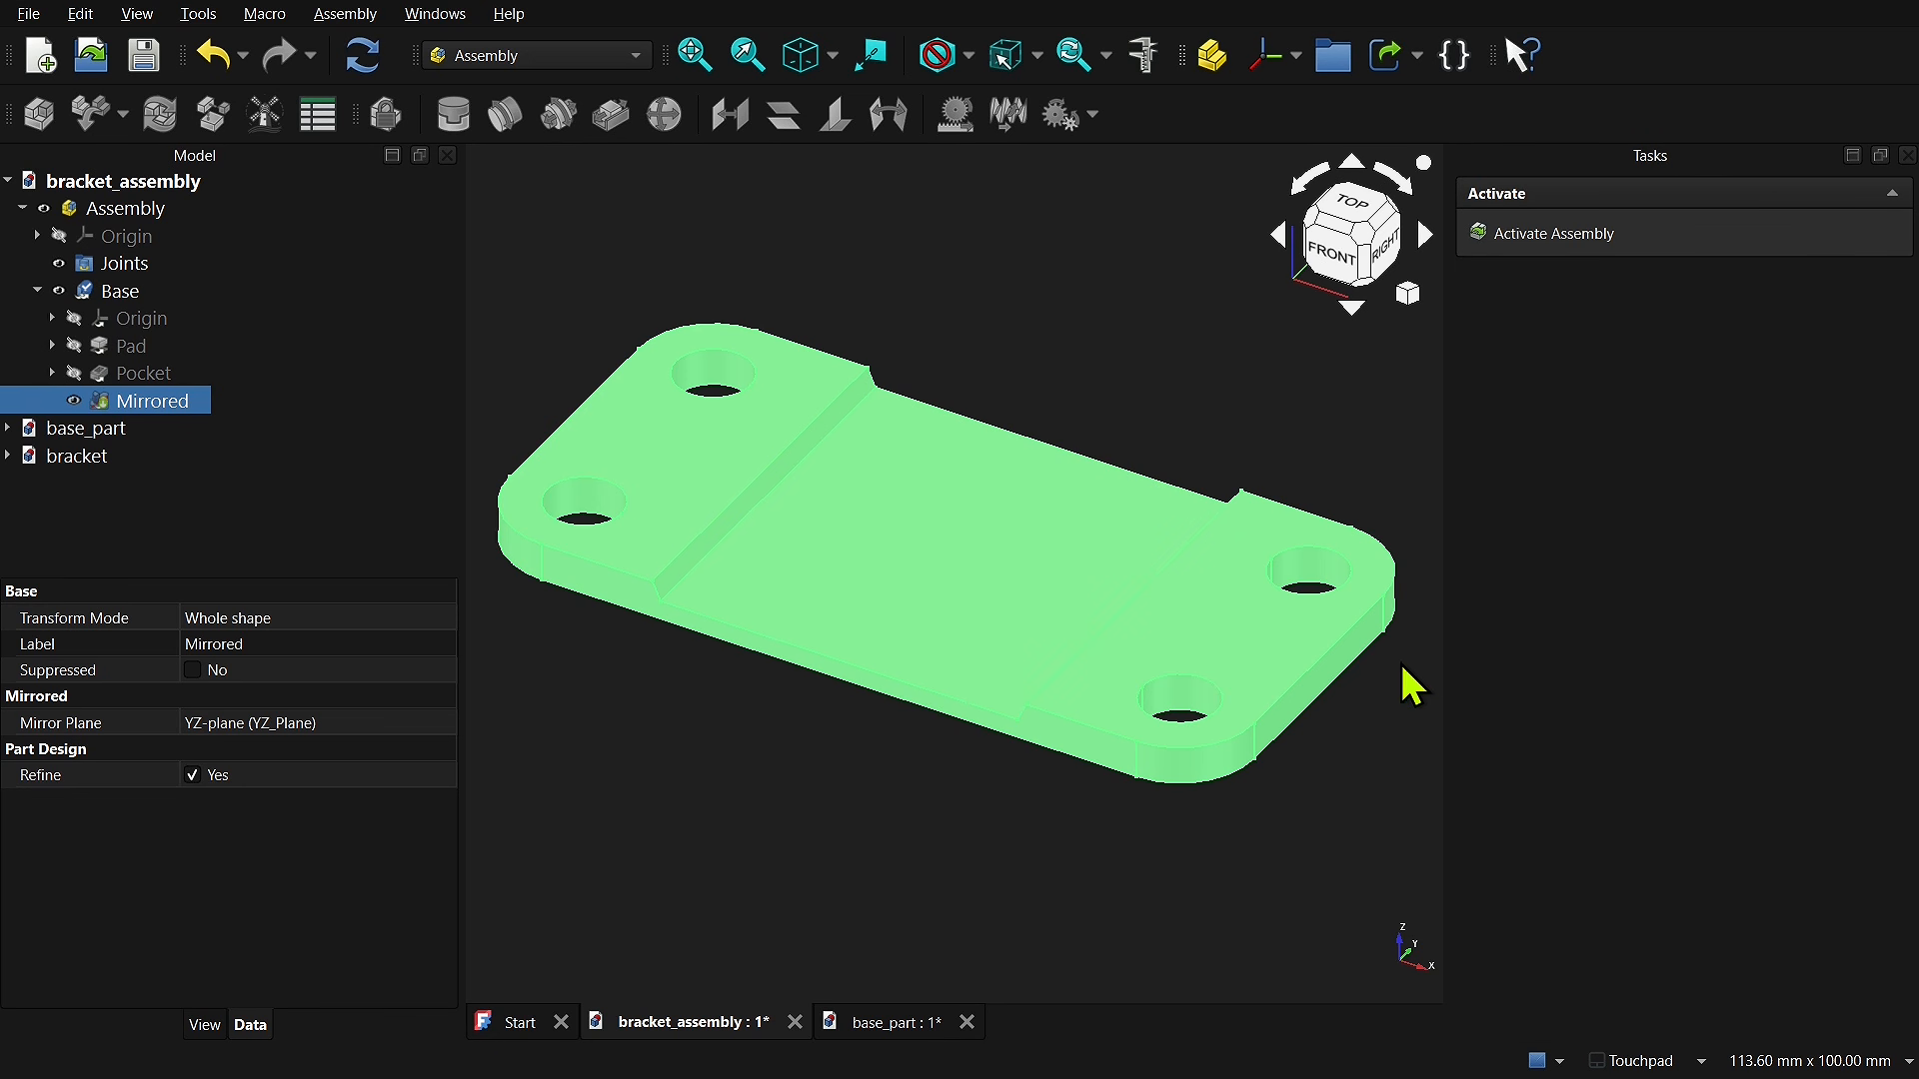
left_click(1396, 761)
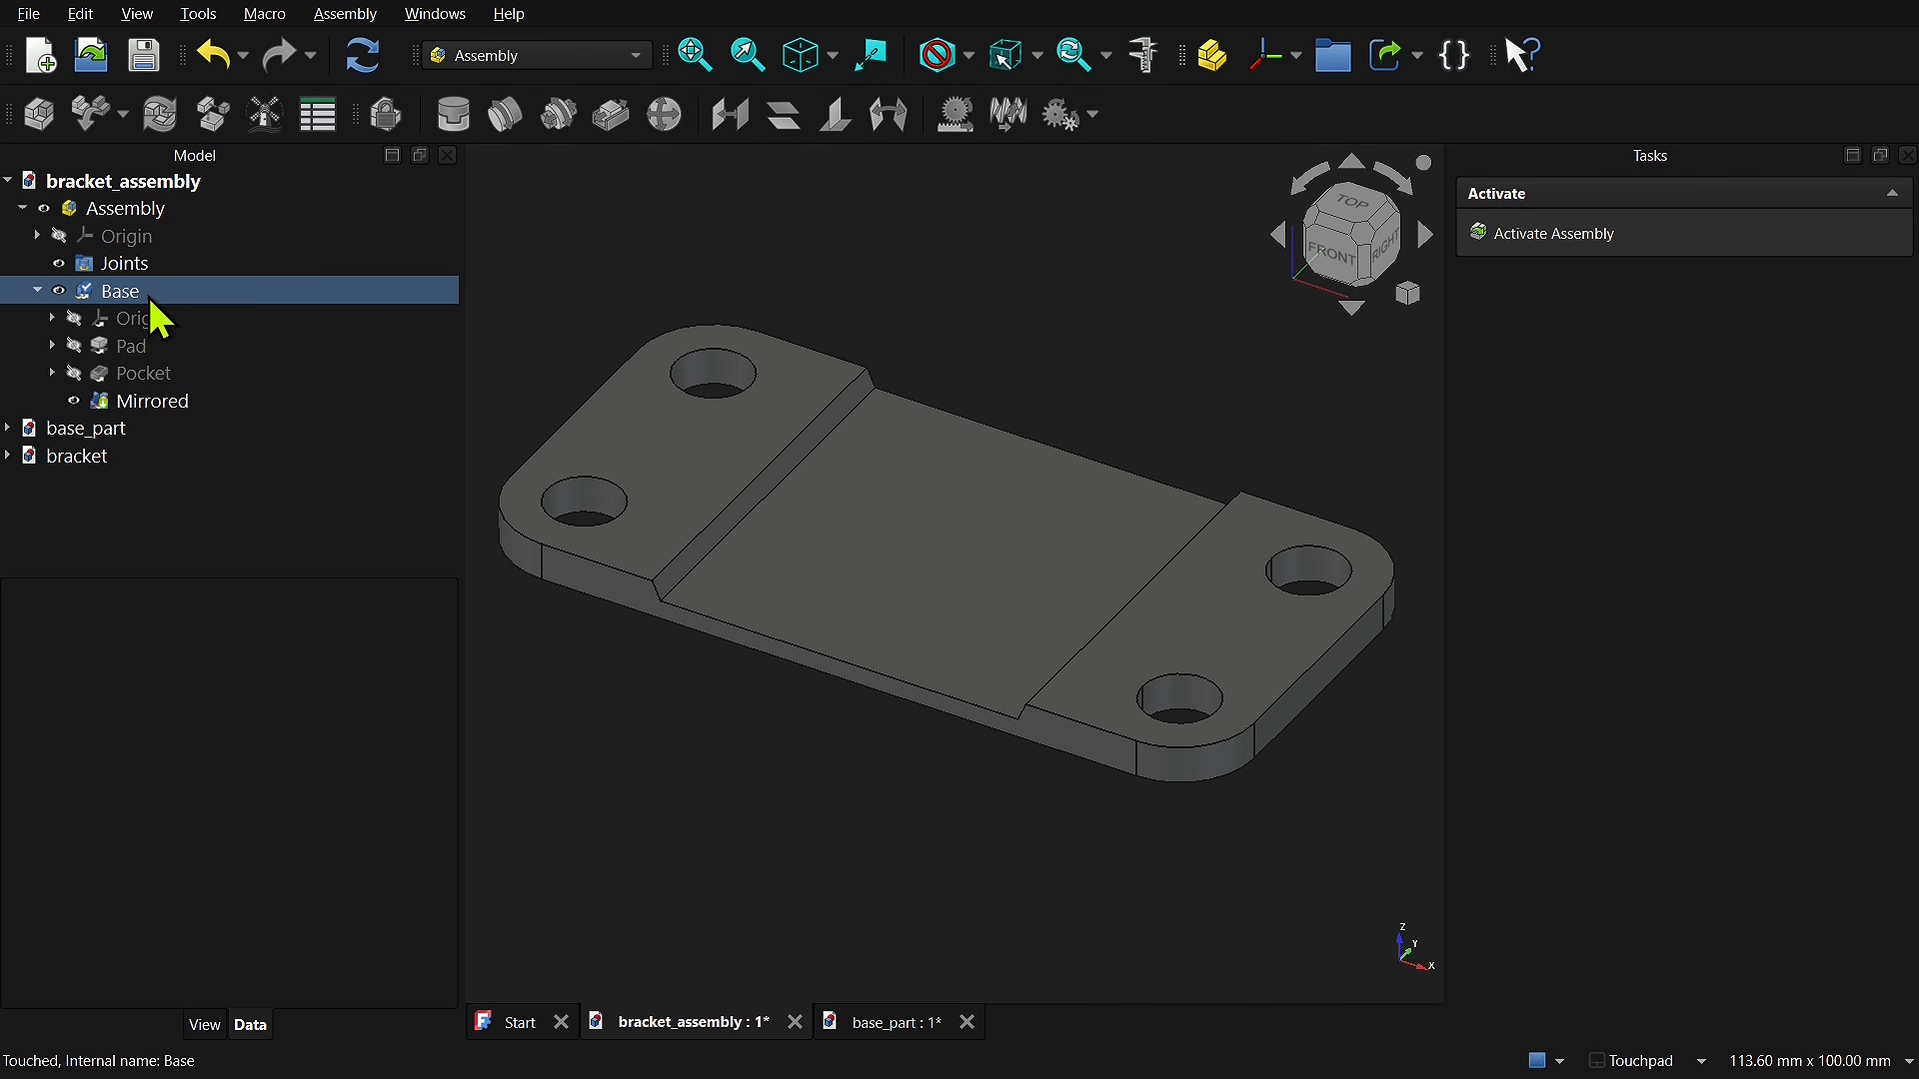
left_click(142, 212)
double_click(142, 212)
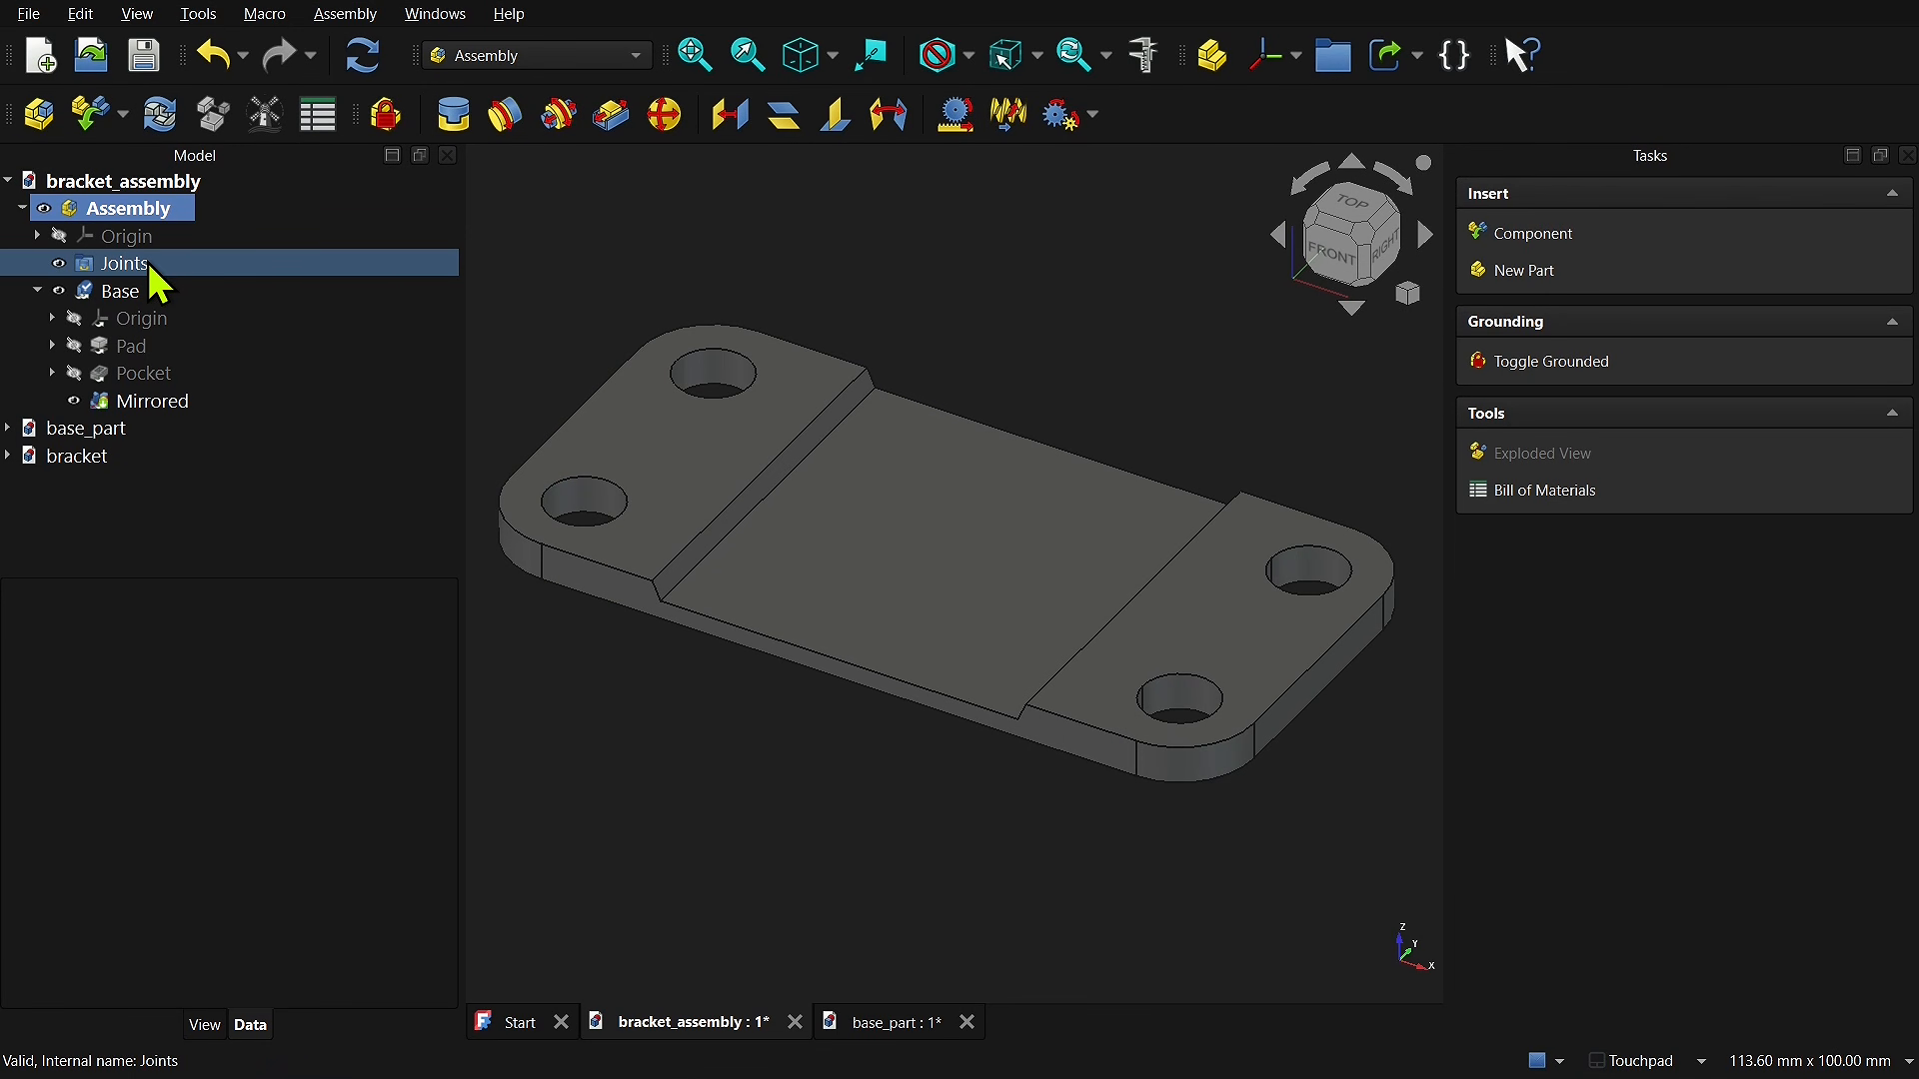
Step: Insert one Bracket component from the bracket document and place it in front of the base plate
left_click(104, 124)
left_click(1552, 421)
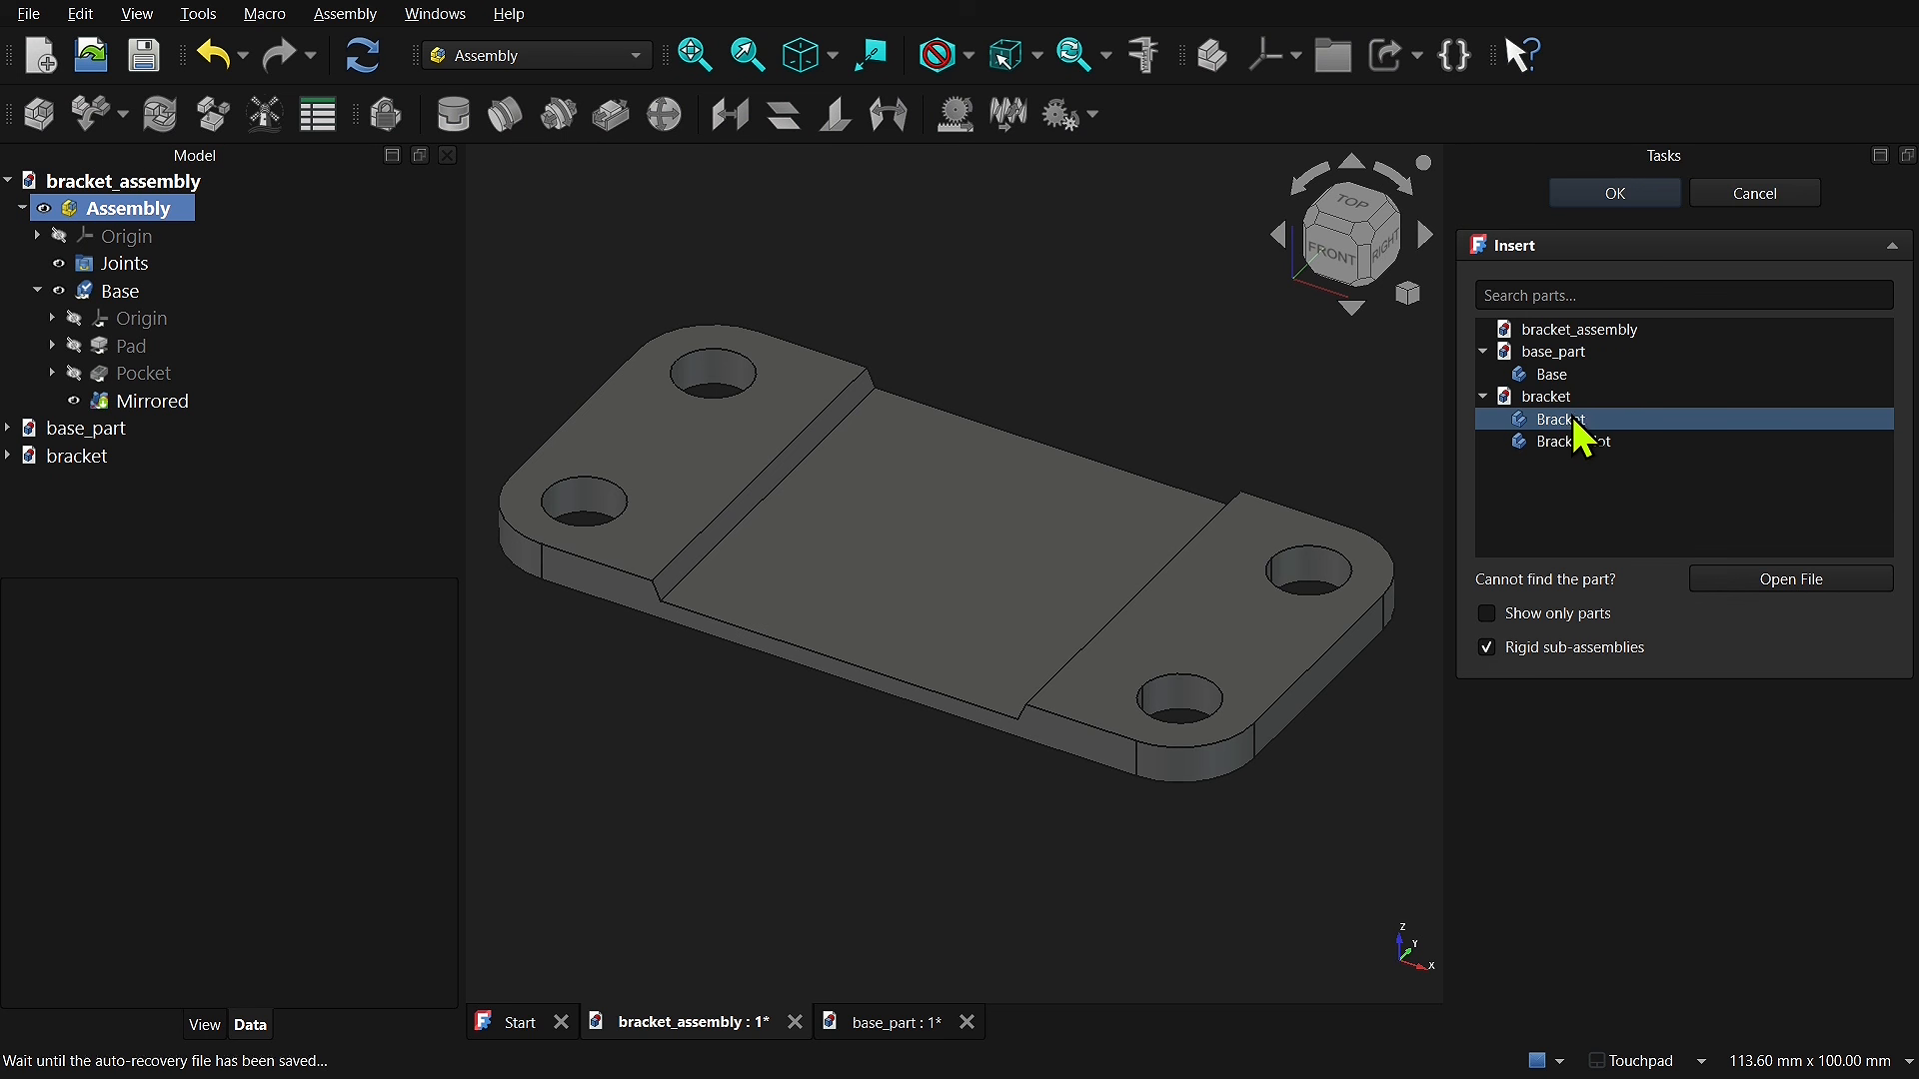
left_click(1585, 421)
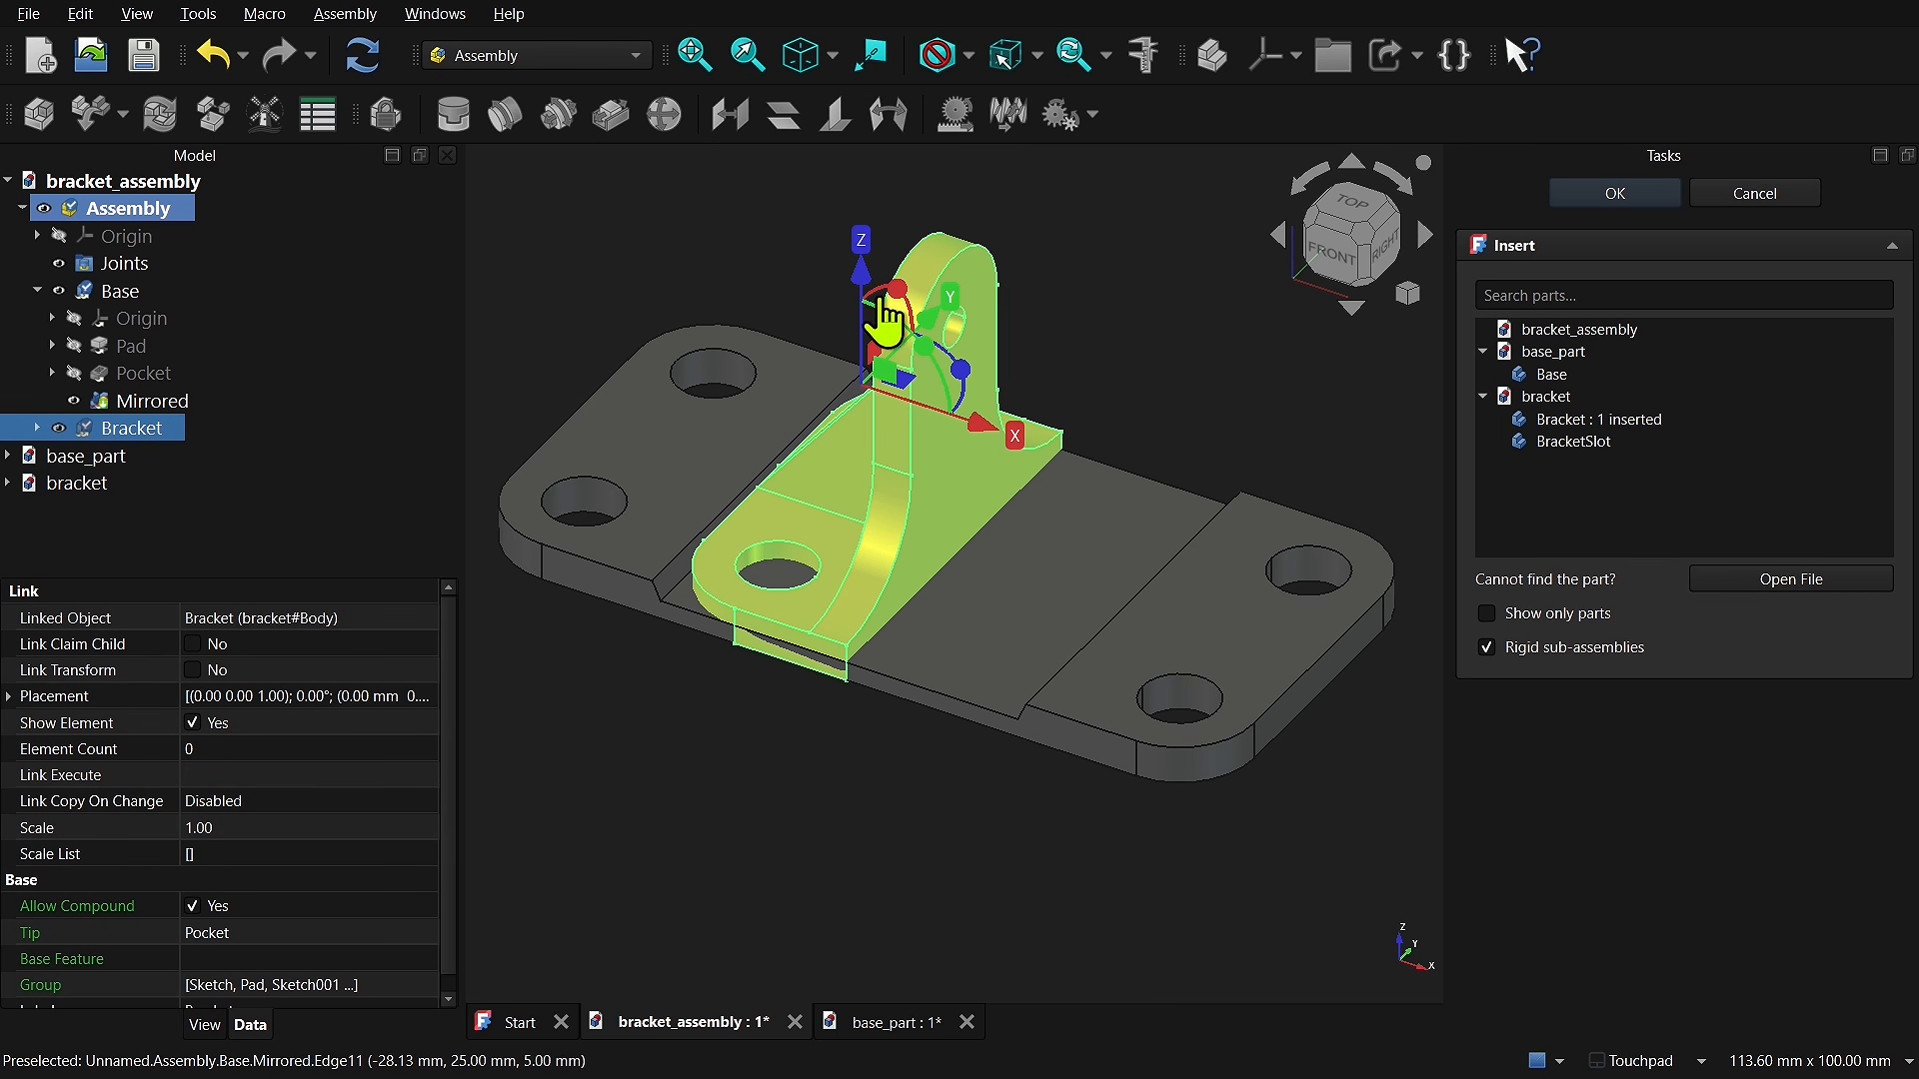
left_click(1174, 296)
left_click(1177, 294)
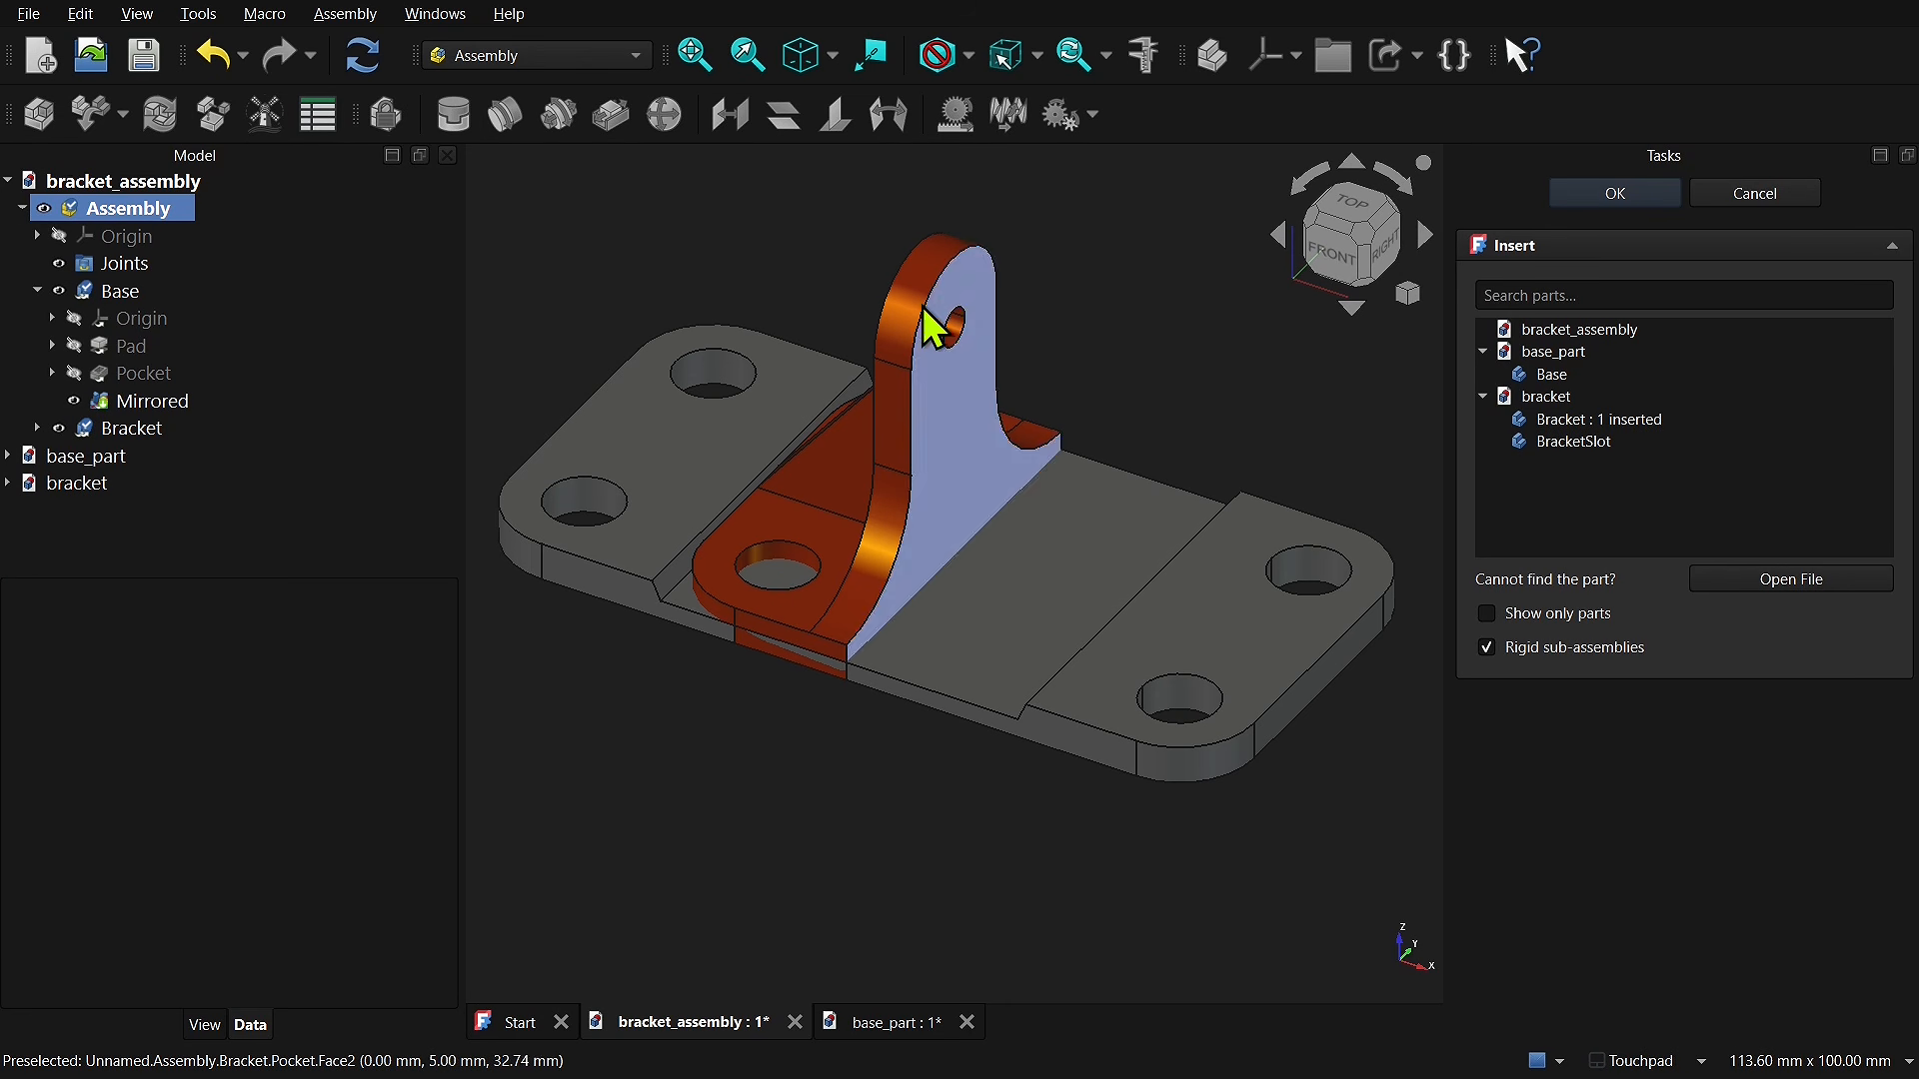
left_click_drag(933, 323, 689, 659)
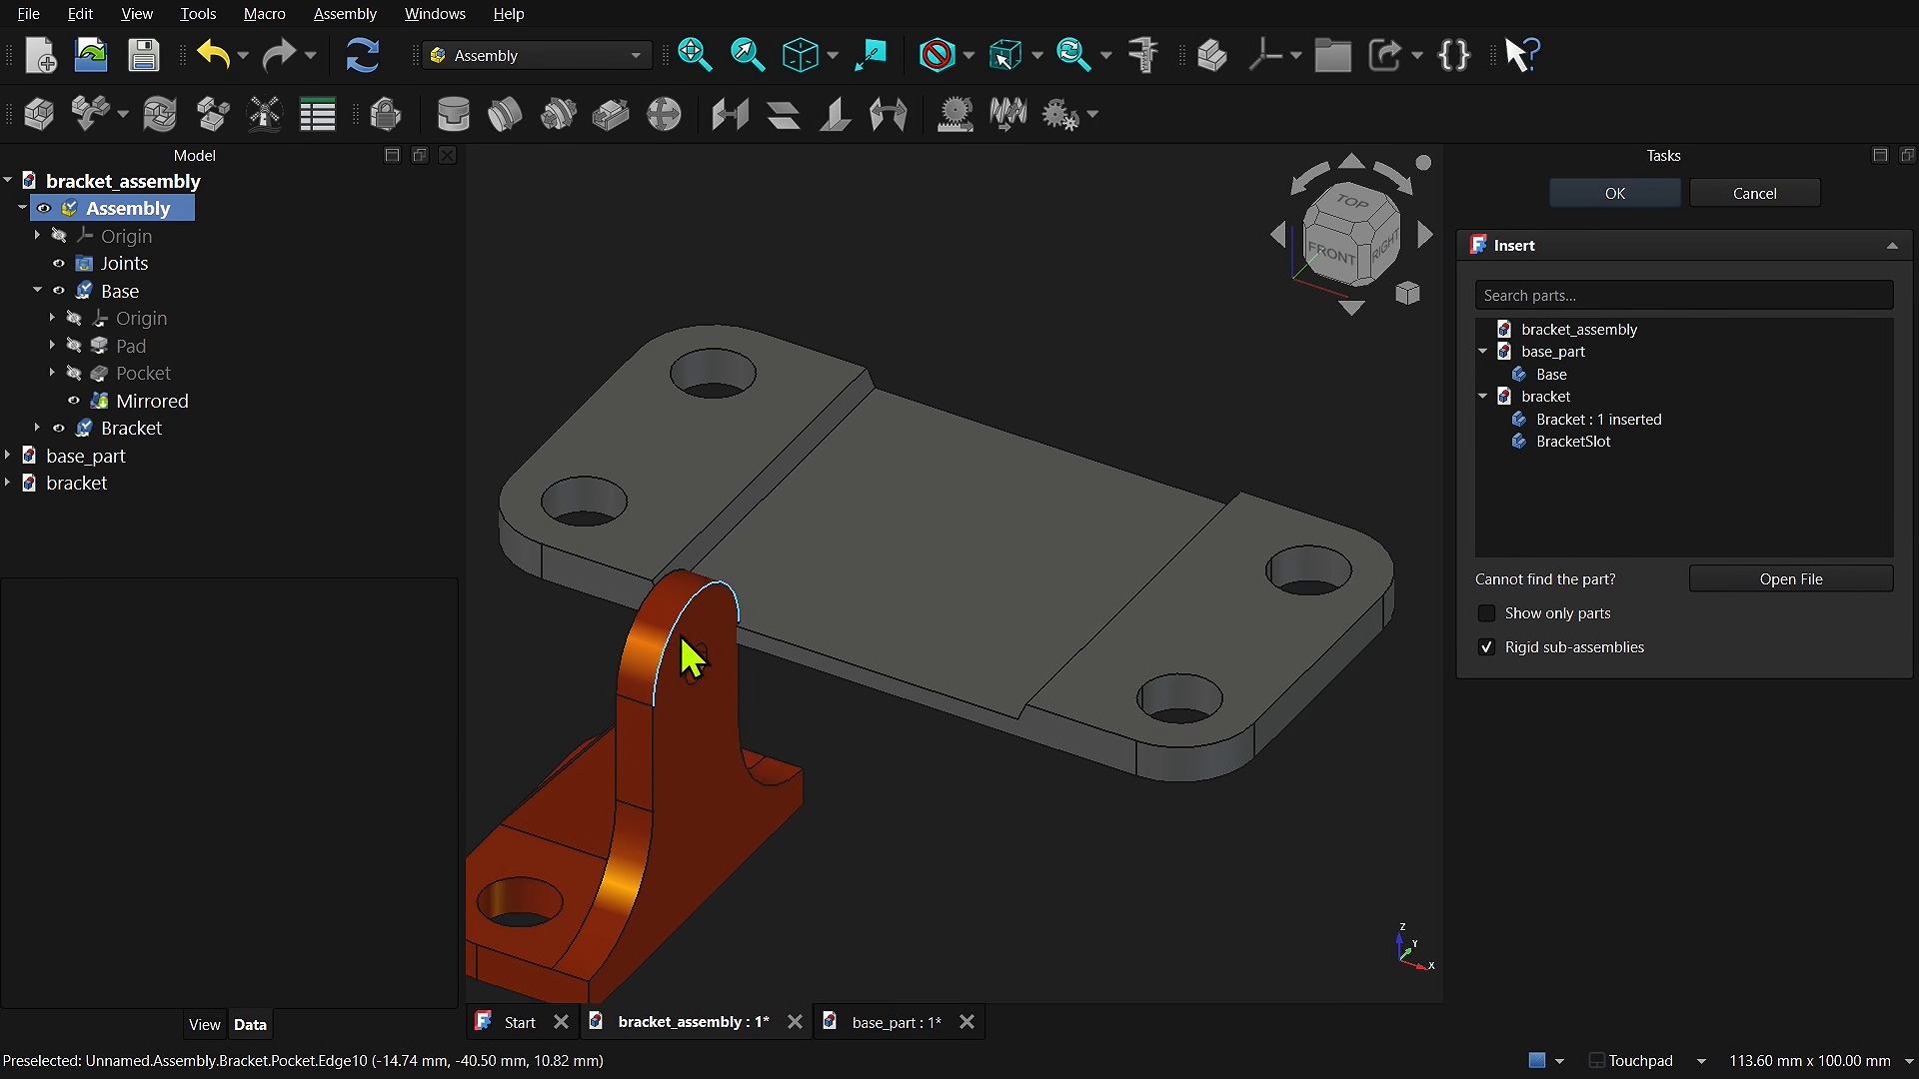
mouse_move(706, 849)
left_mouse_down()
mouse_move(736, 861)
mouse_move(719, 850)
left_mouse_up()
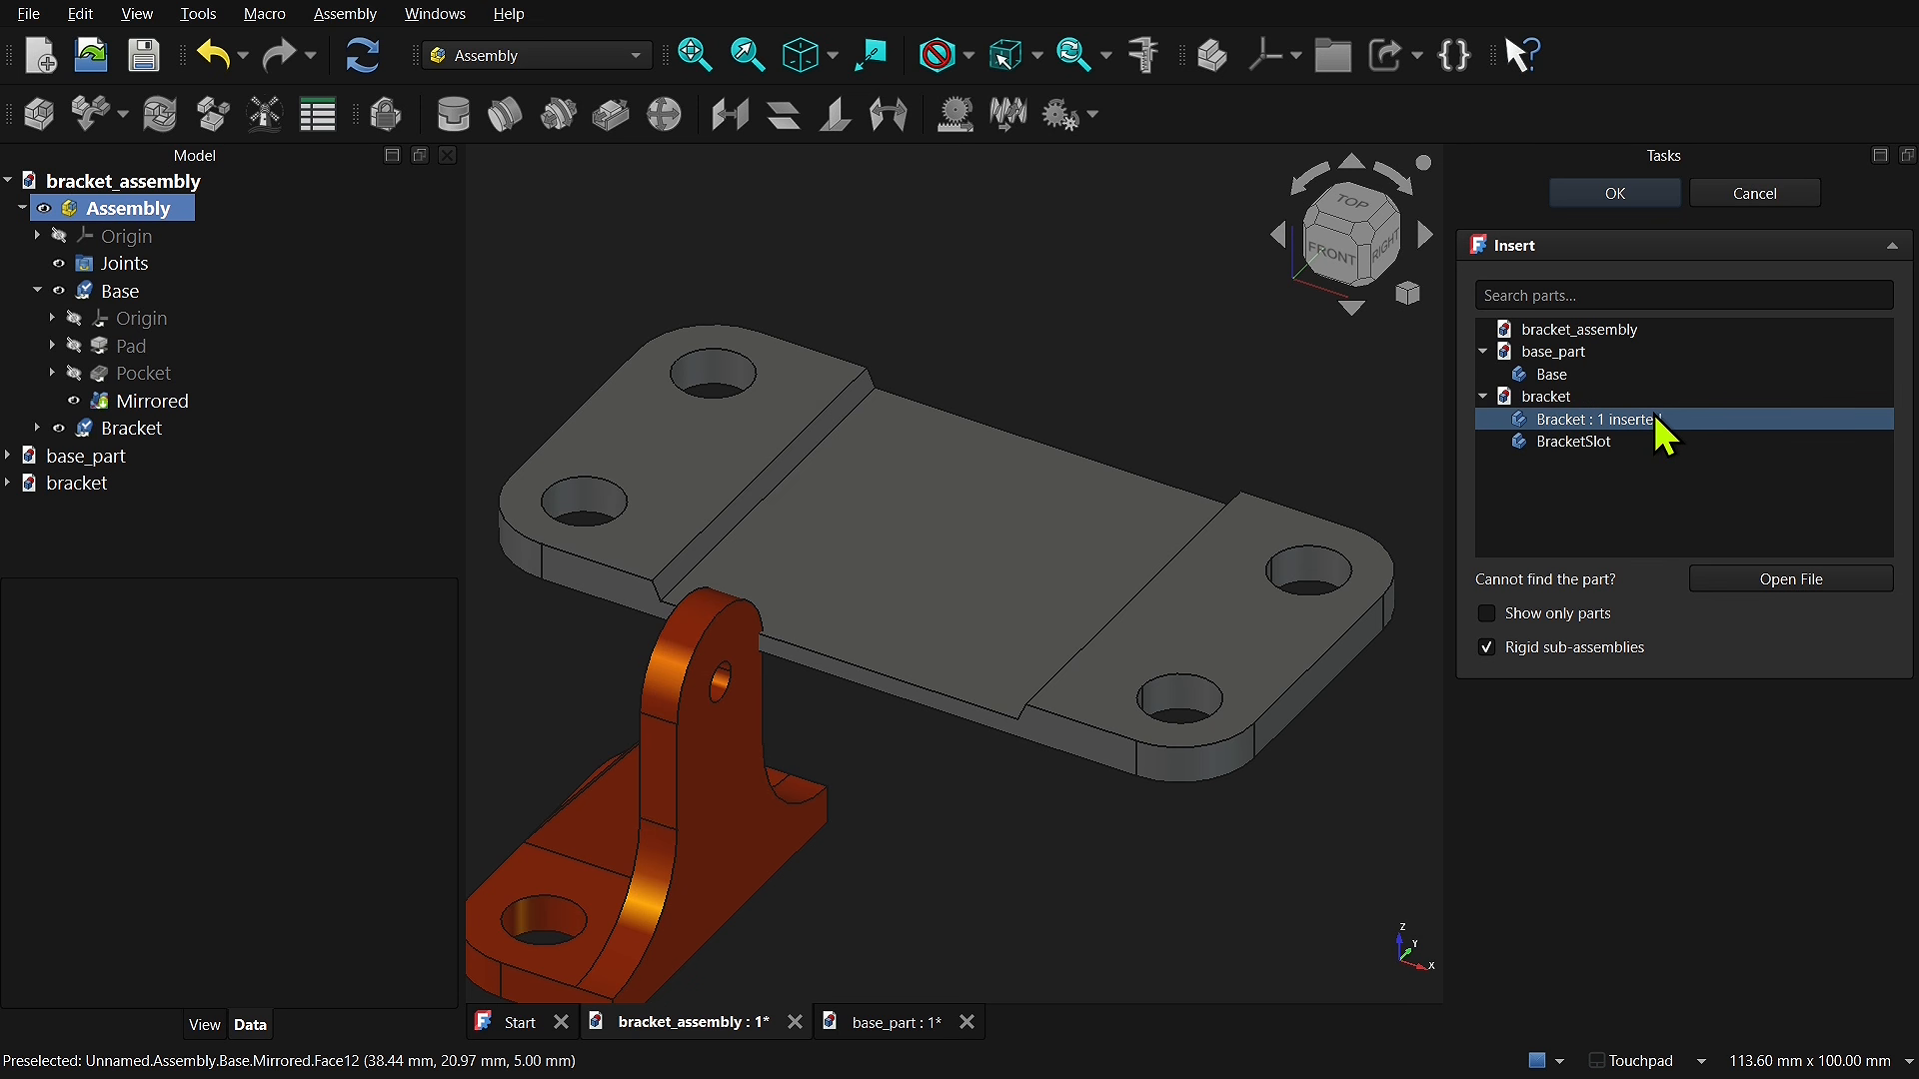
left_click(1615, 195)
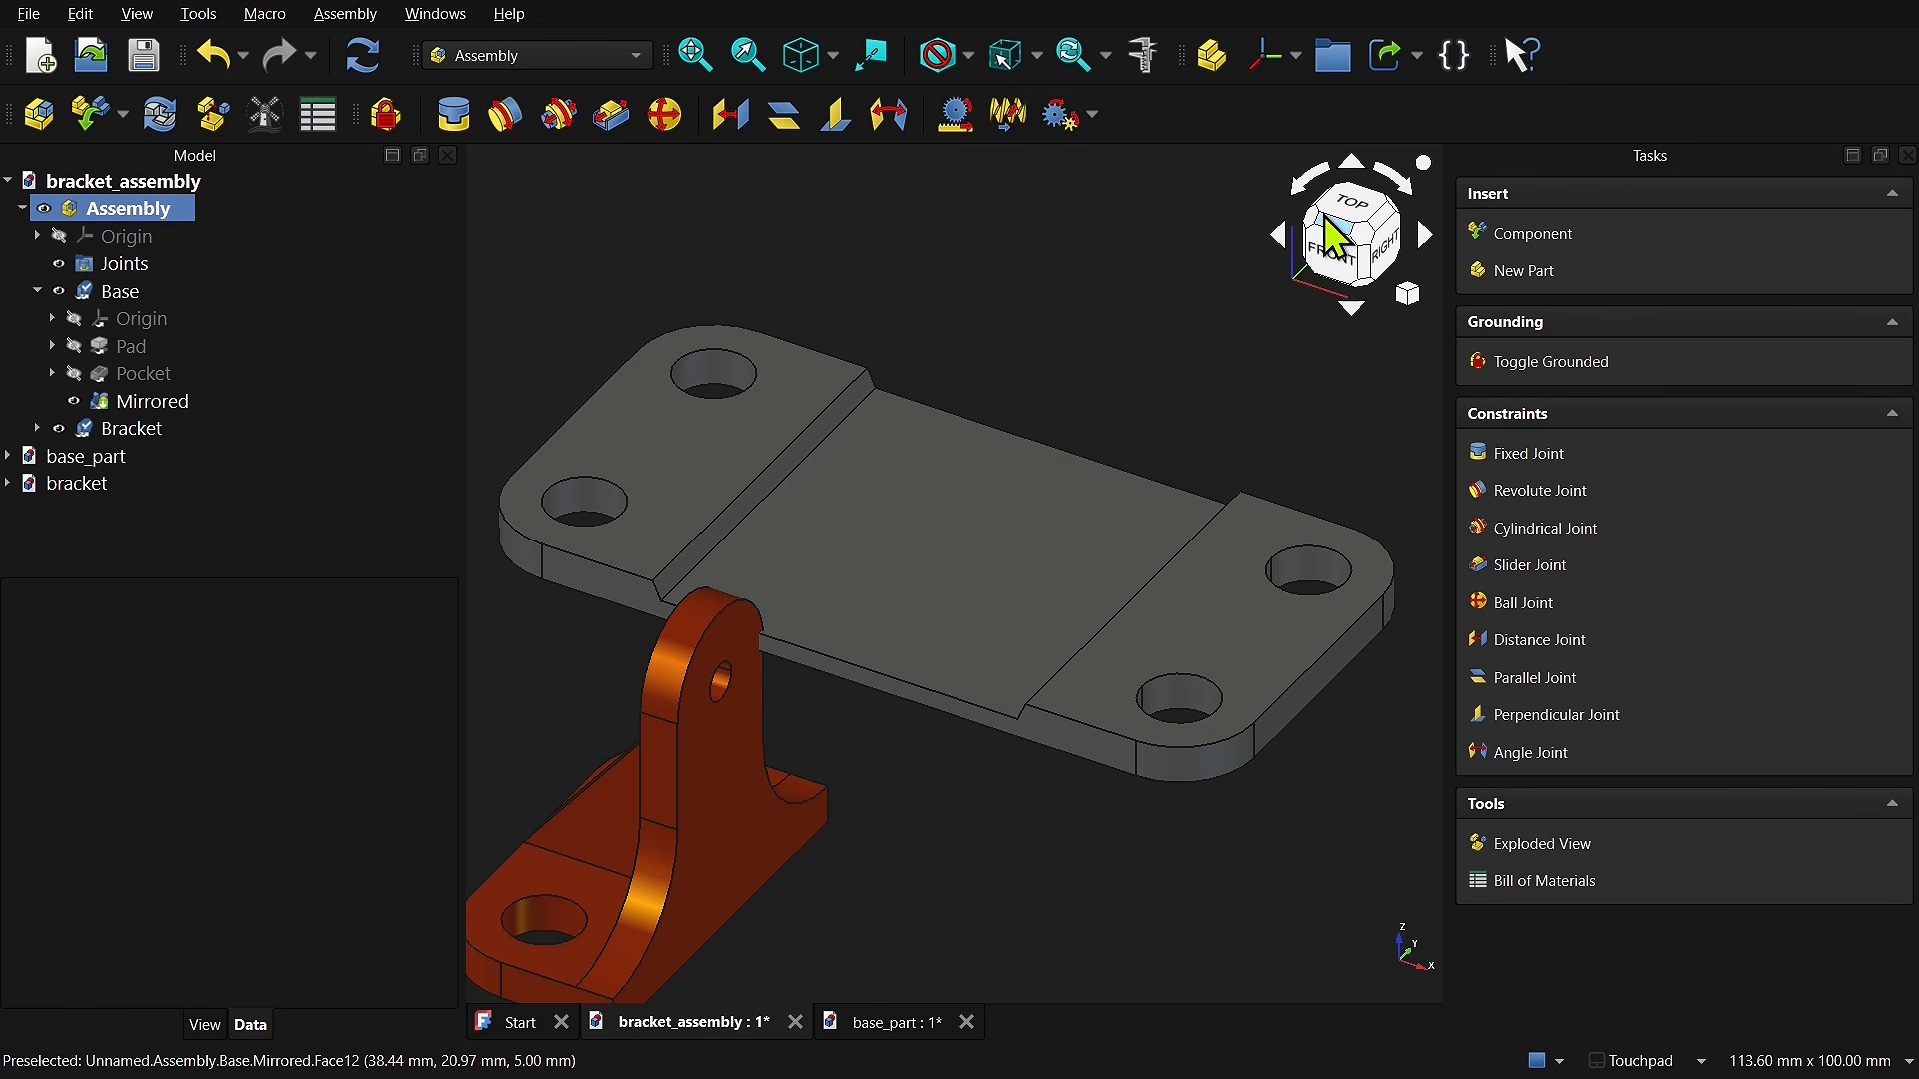
Step: Ground the Base and move the bracket freely to a position above the plate's recessed centre
left_click(905, 583)
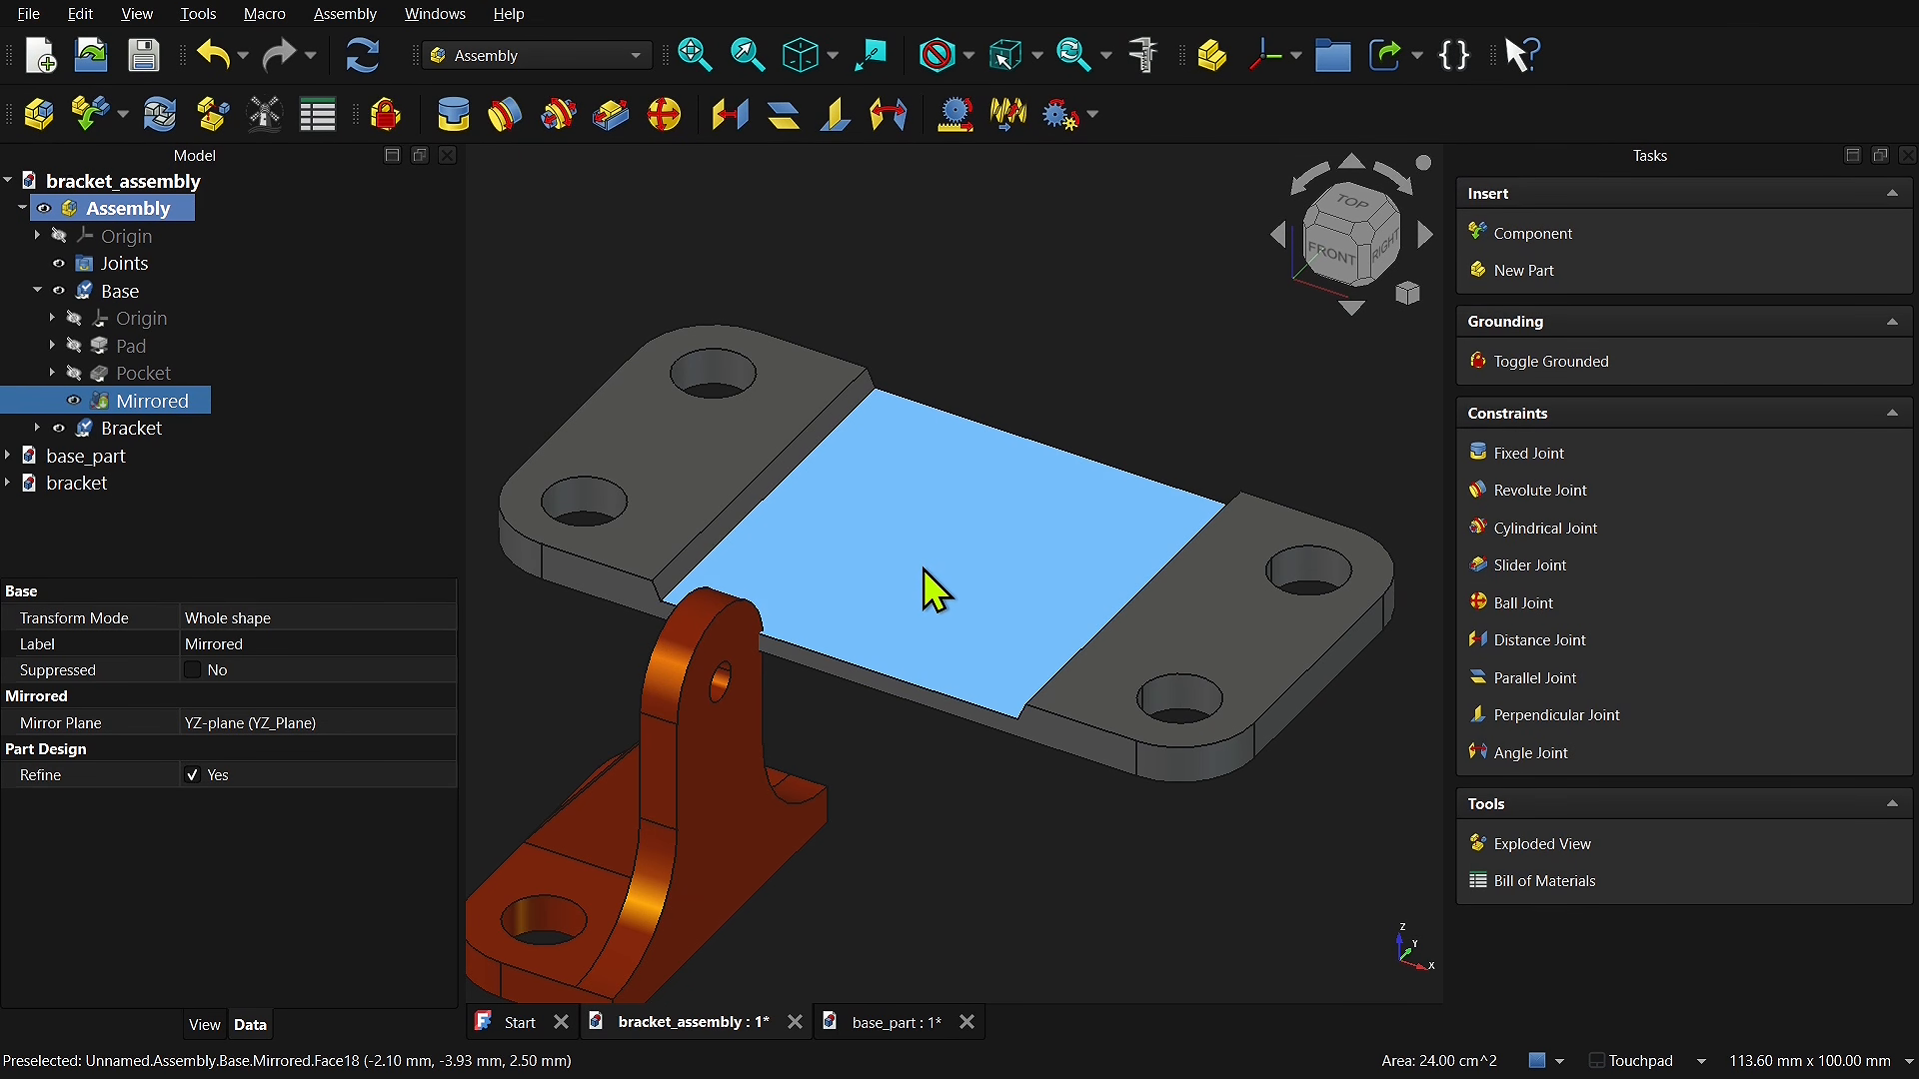
left_click(390, 118)
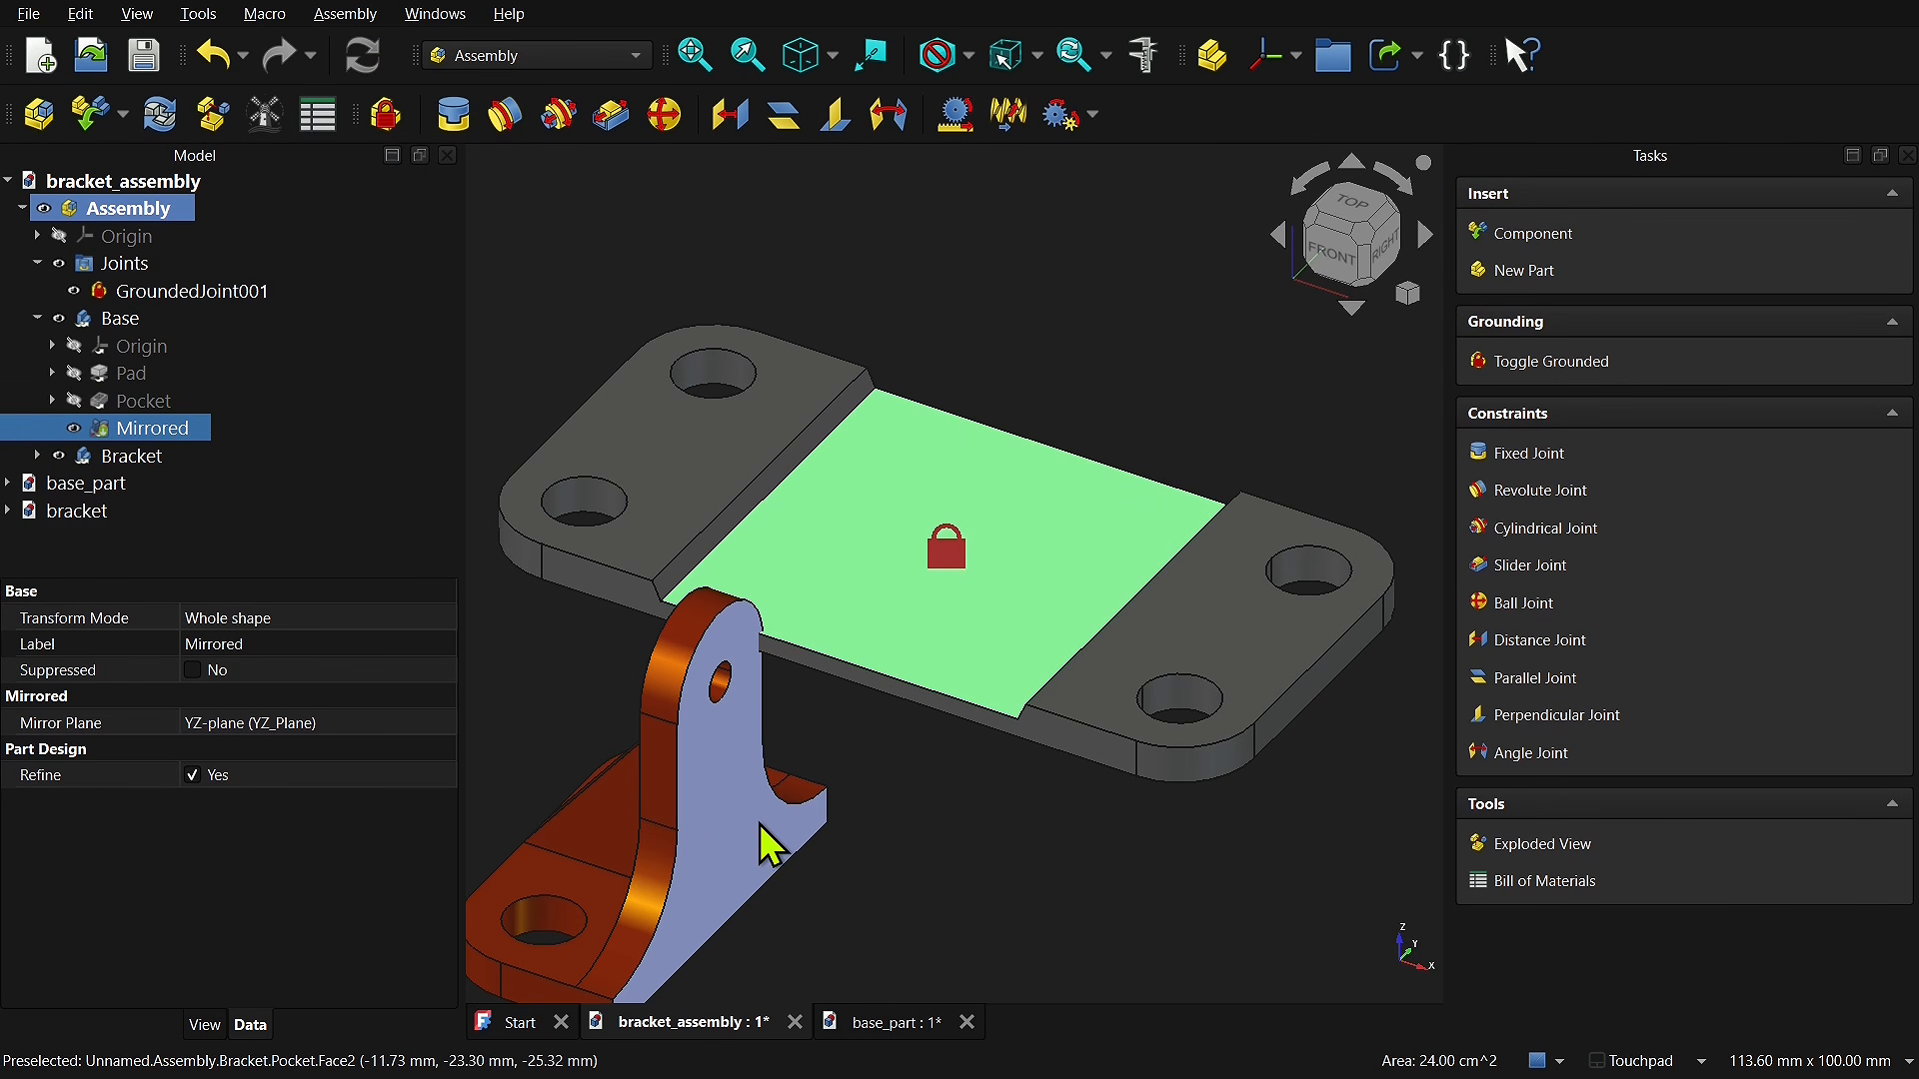
left_click_drag(743, 824, 1033, 356)
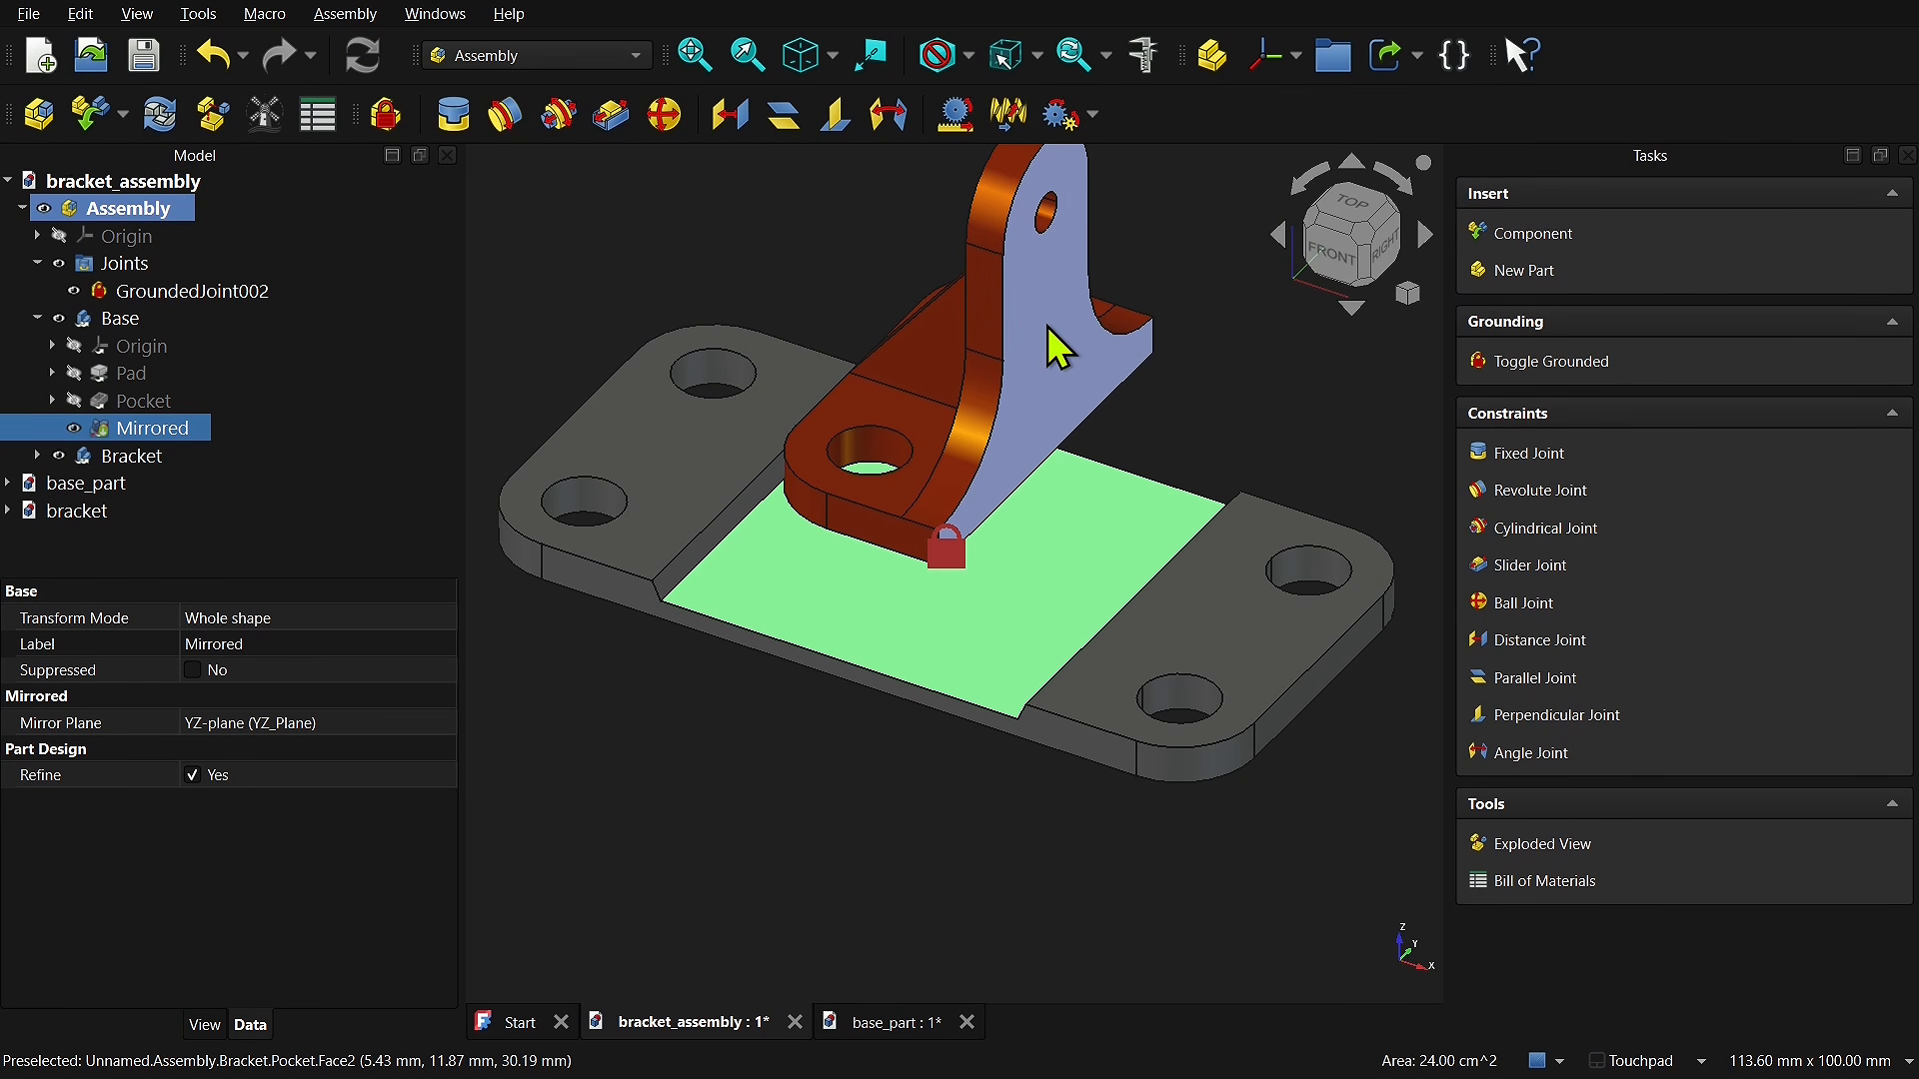
Step: Shift the bracket along its negative X axis with the movement handles and deselect it
left_click(1047, 326)
double_click(1047, 325)
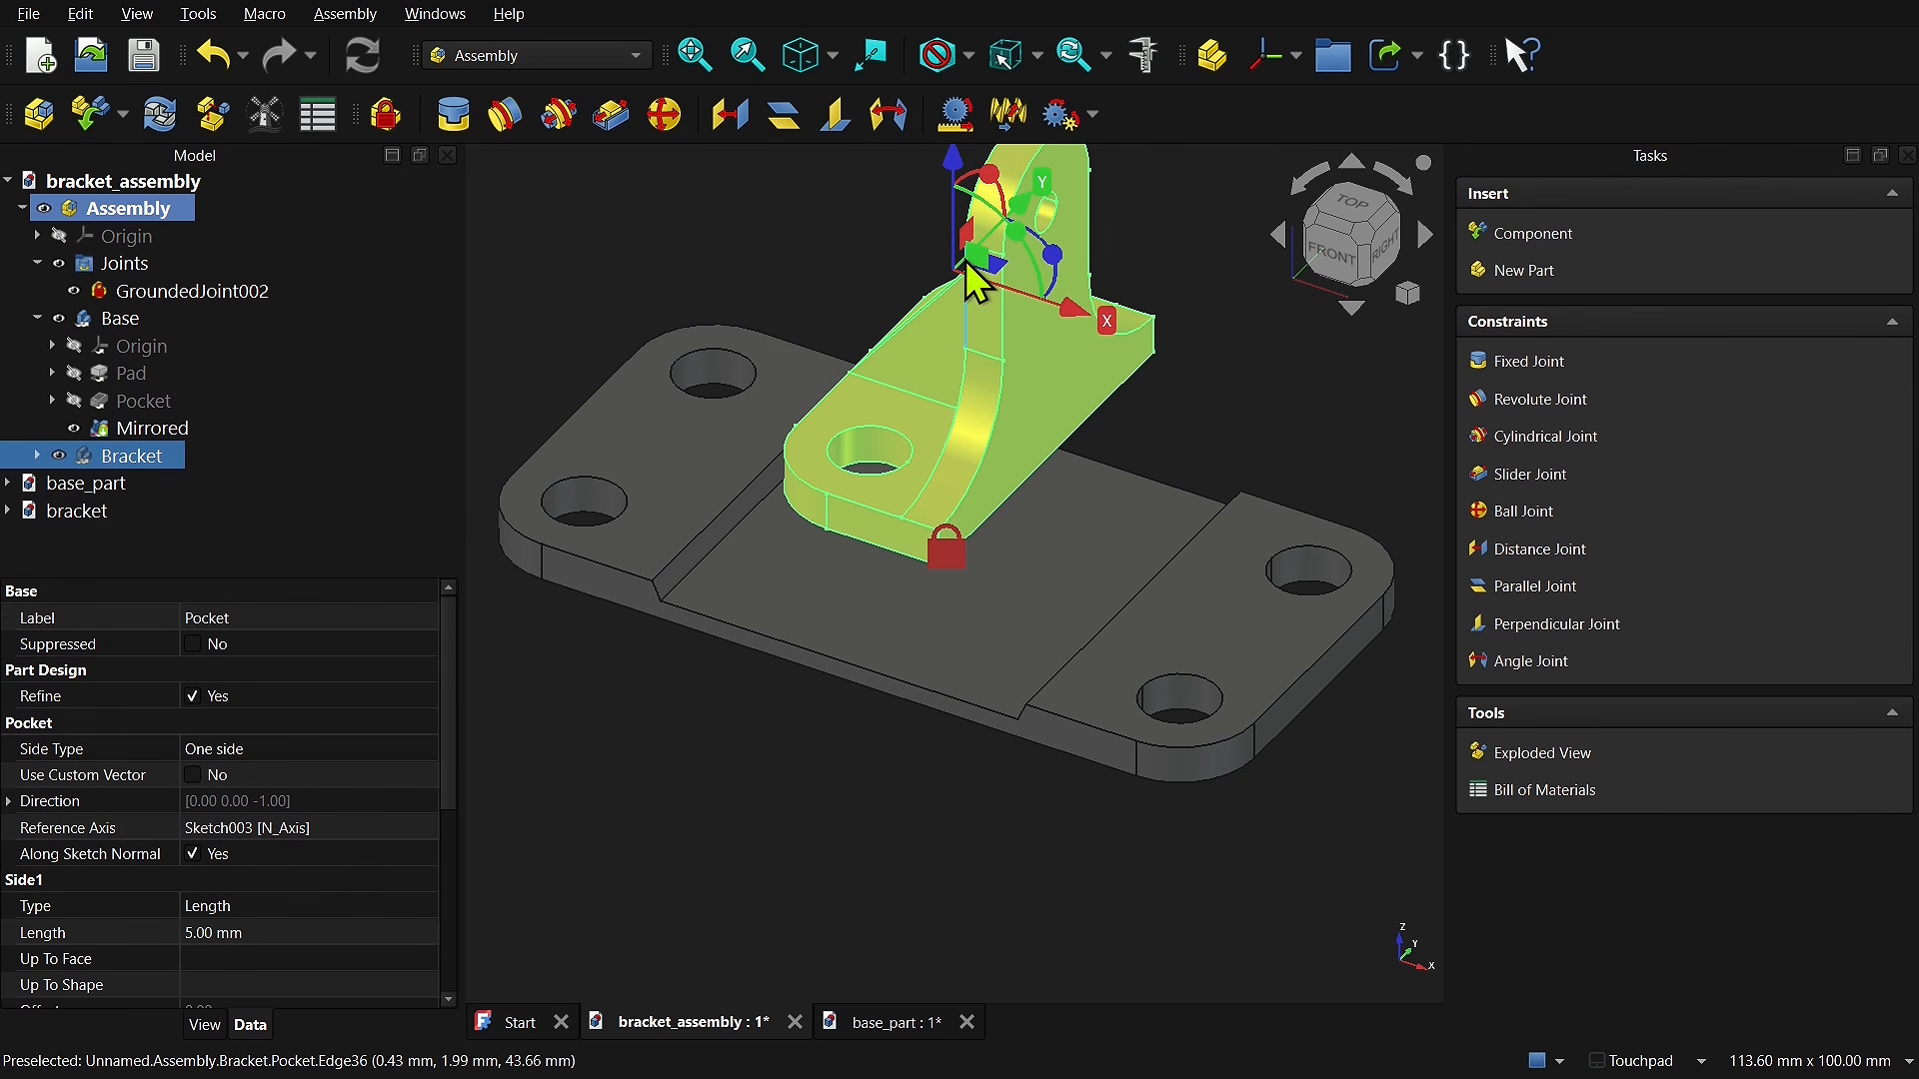
left_click_drag(1079, 335, 921, 285)
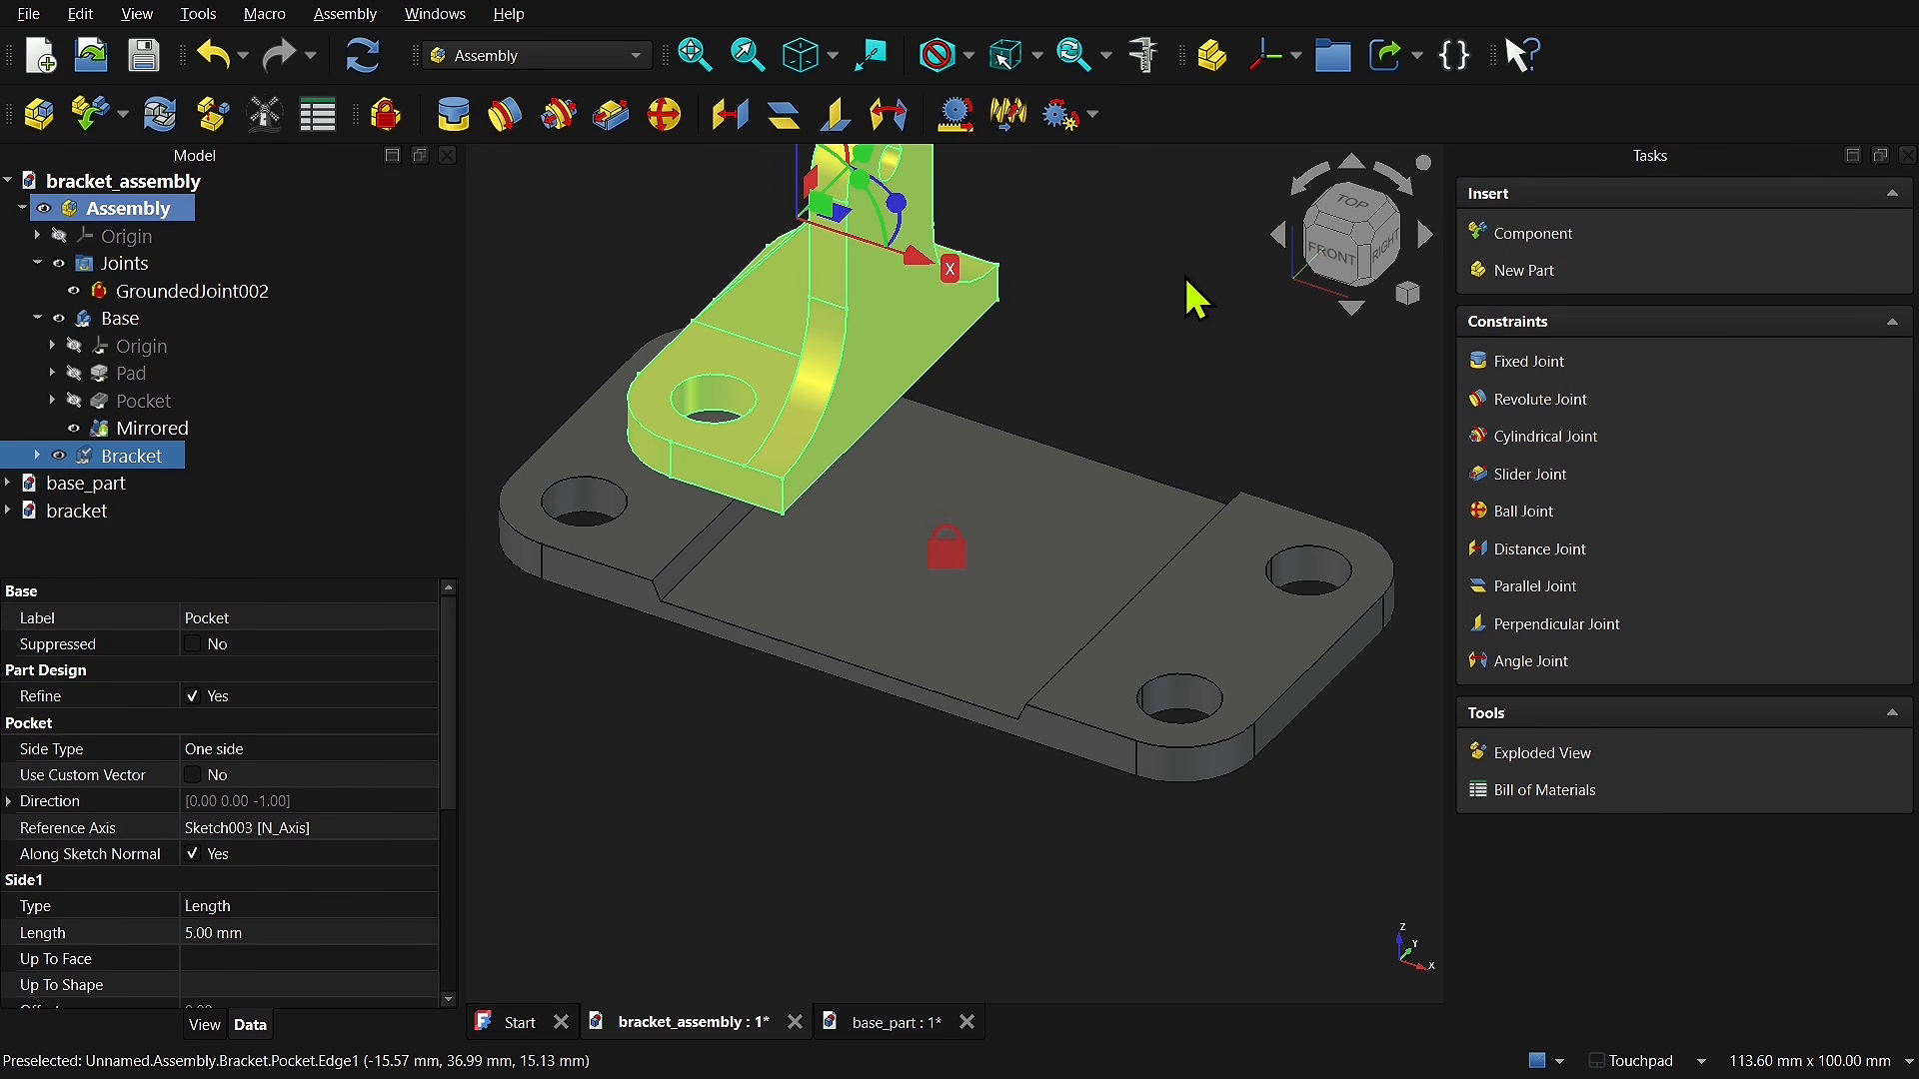
left_click(1161, 329)
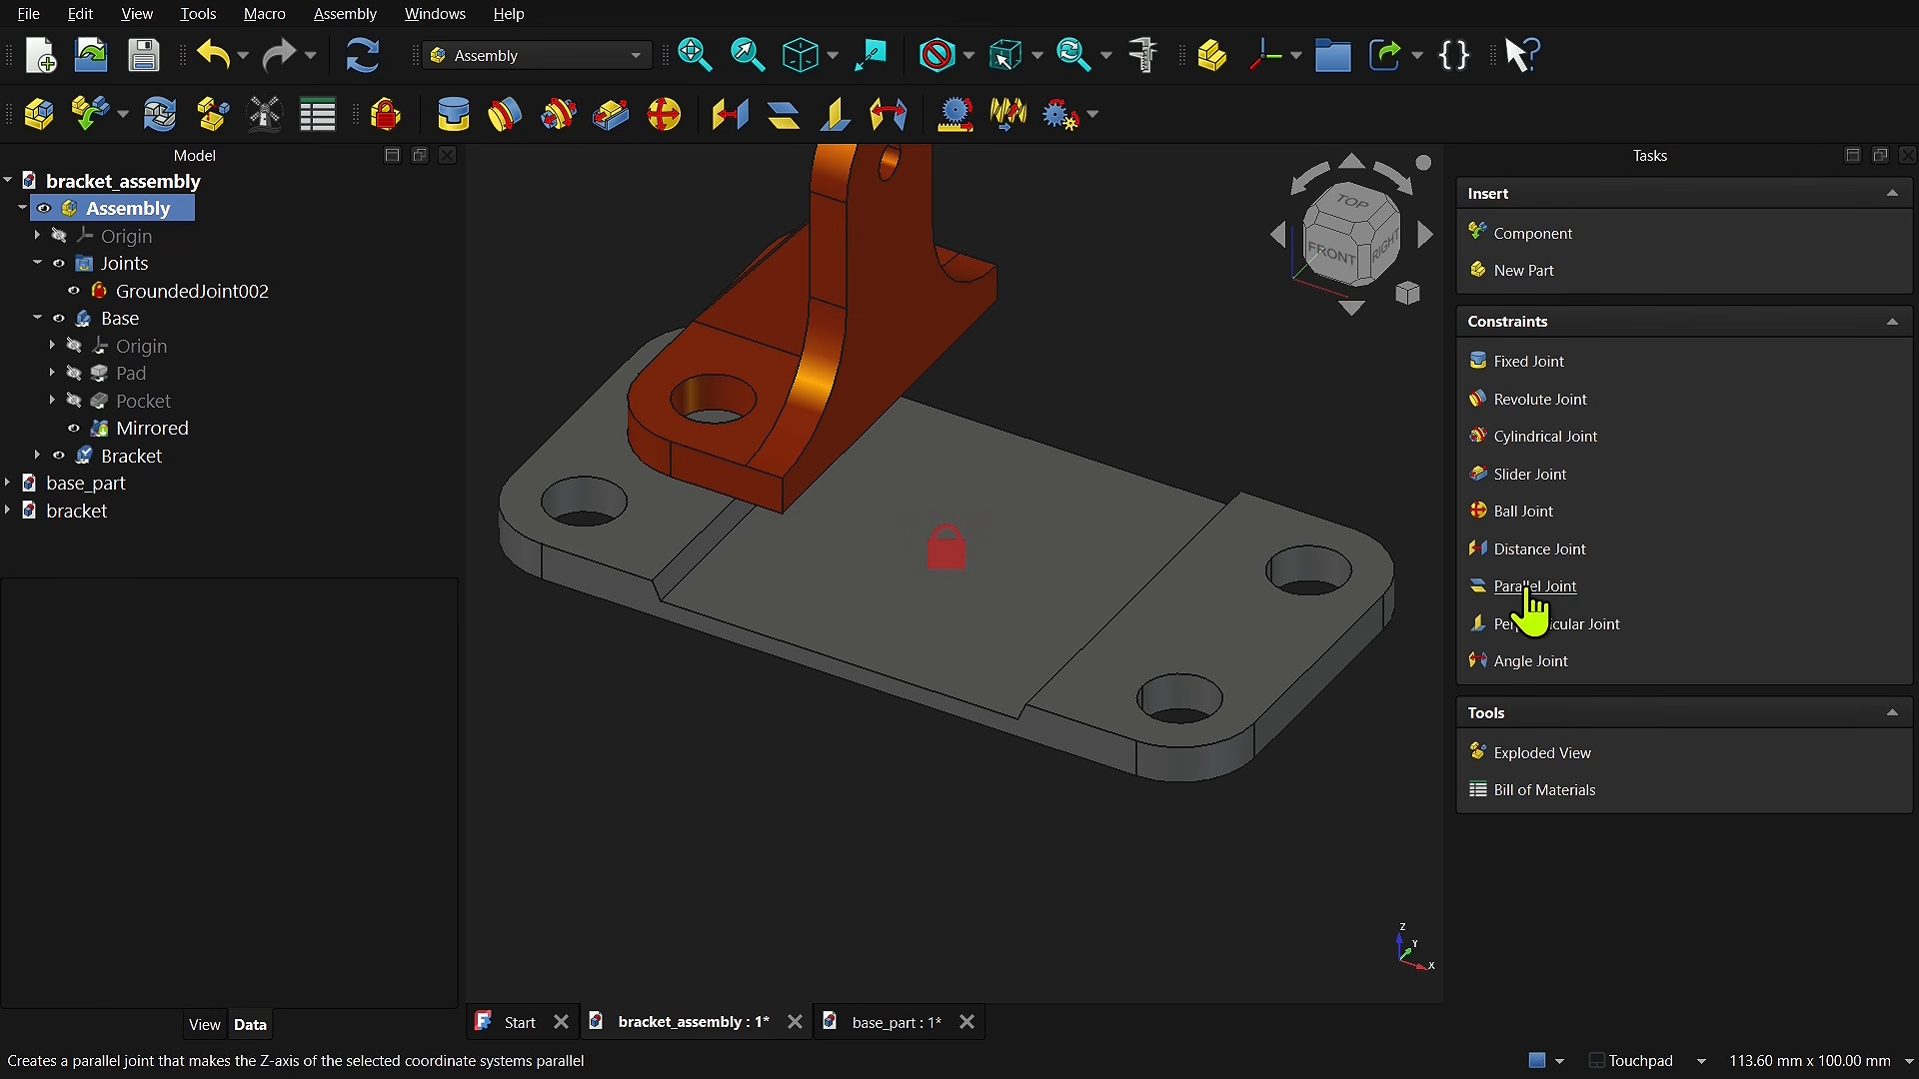
Step: Start a Fixed joint and pick the bottom circular edge of the bracket's front mounting hole as the first reference
left_click_drag(1449, 474, 1567, 469)
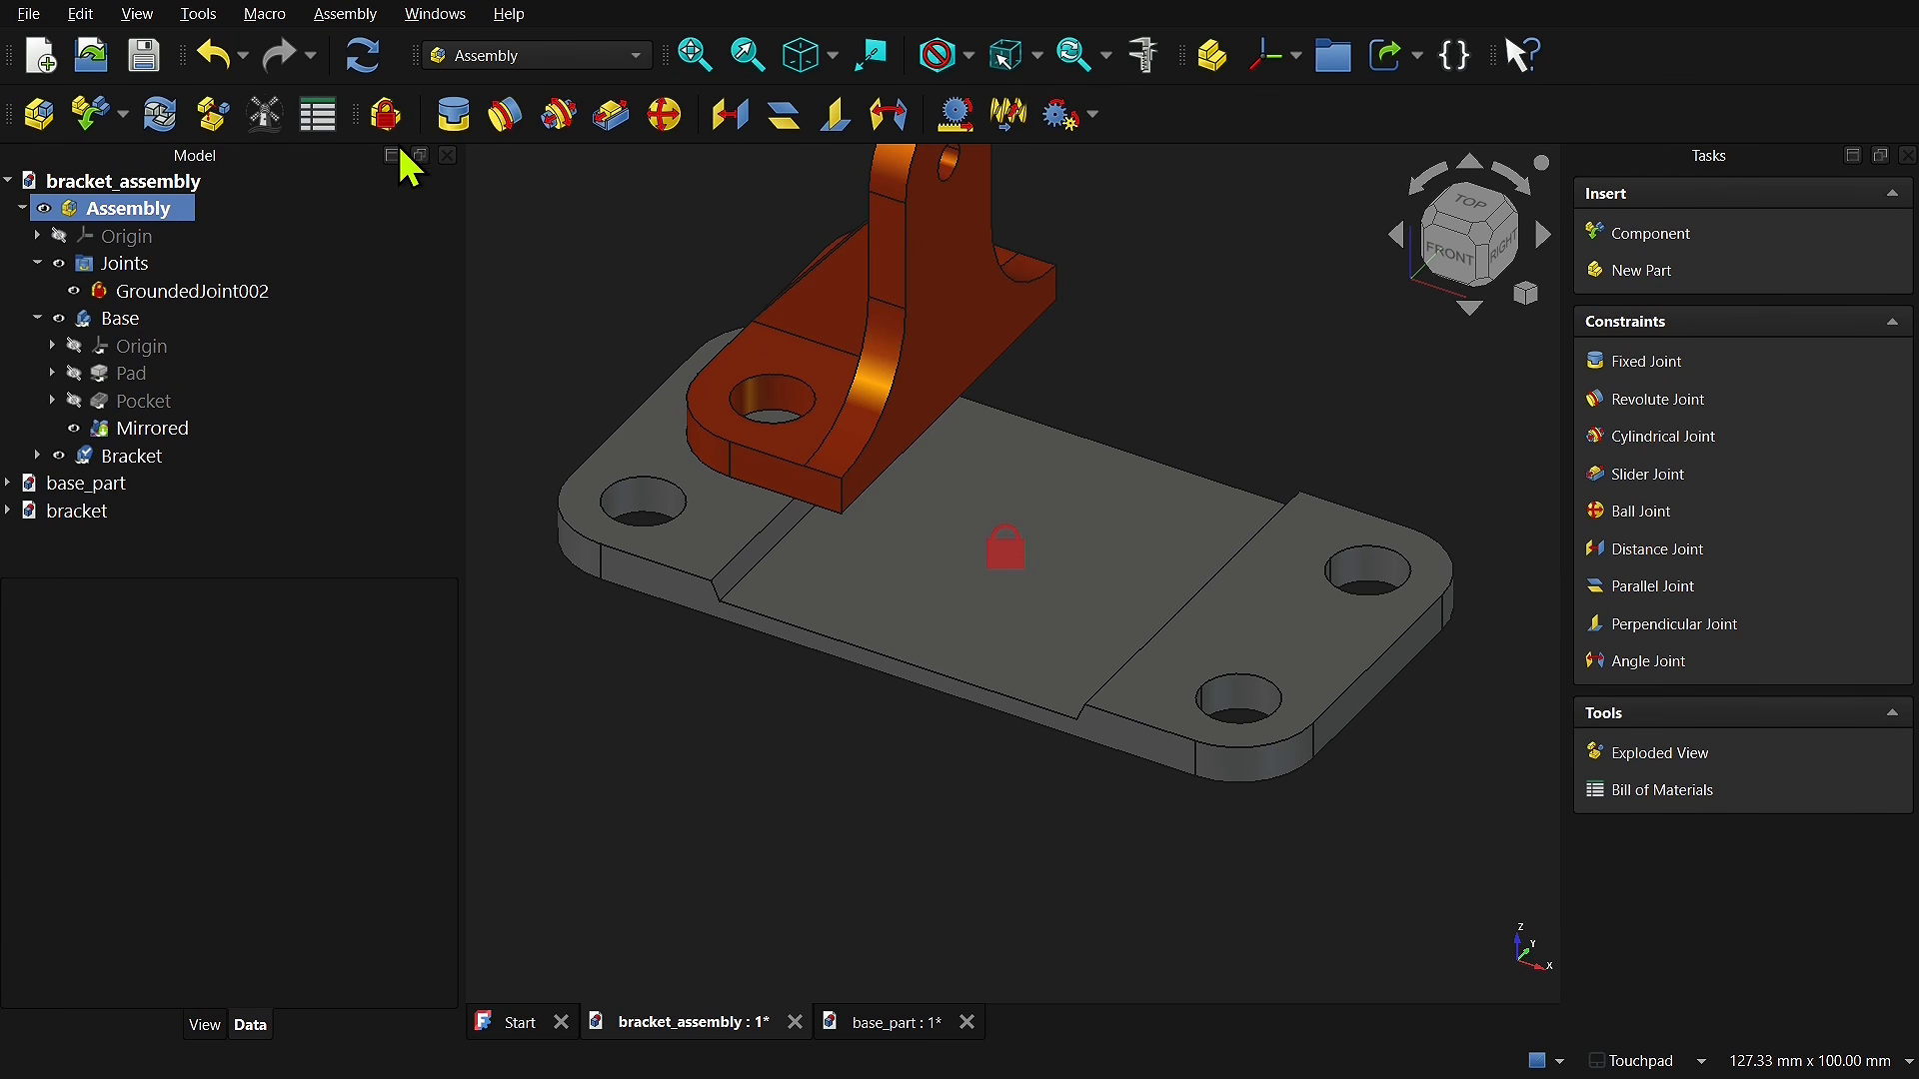
left_click(464, 127)
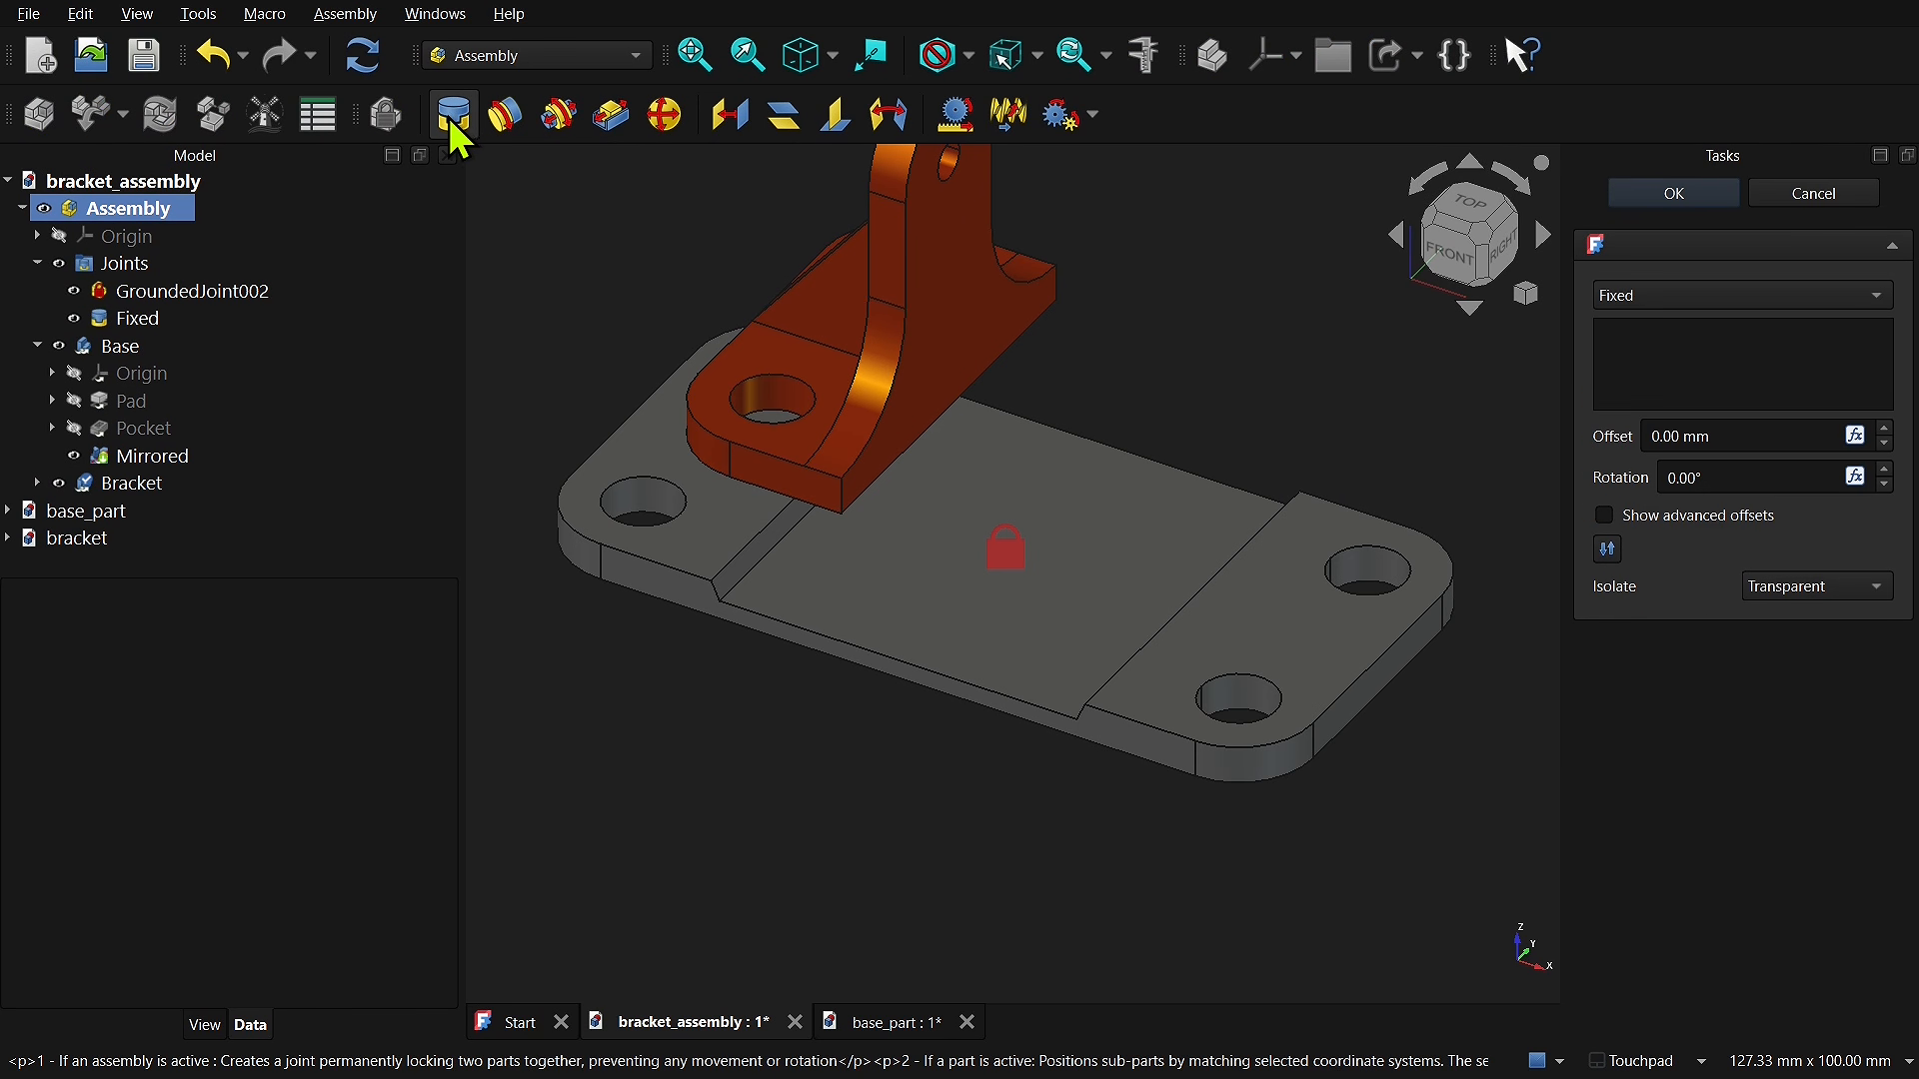
left_click_drag(1565, 415, 1529, 391)
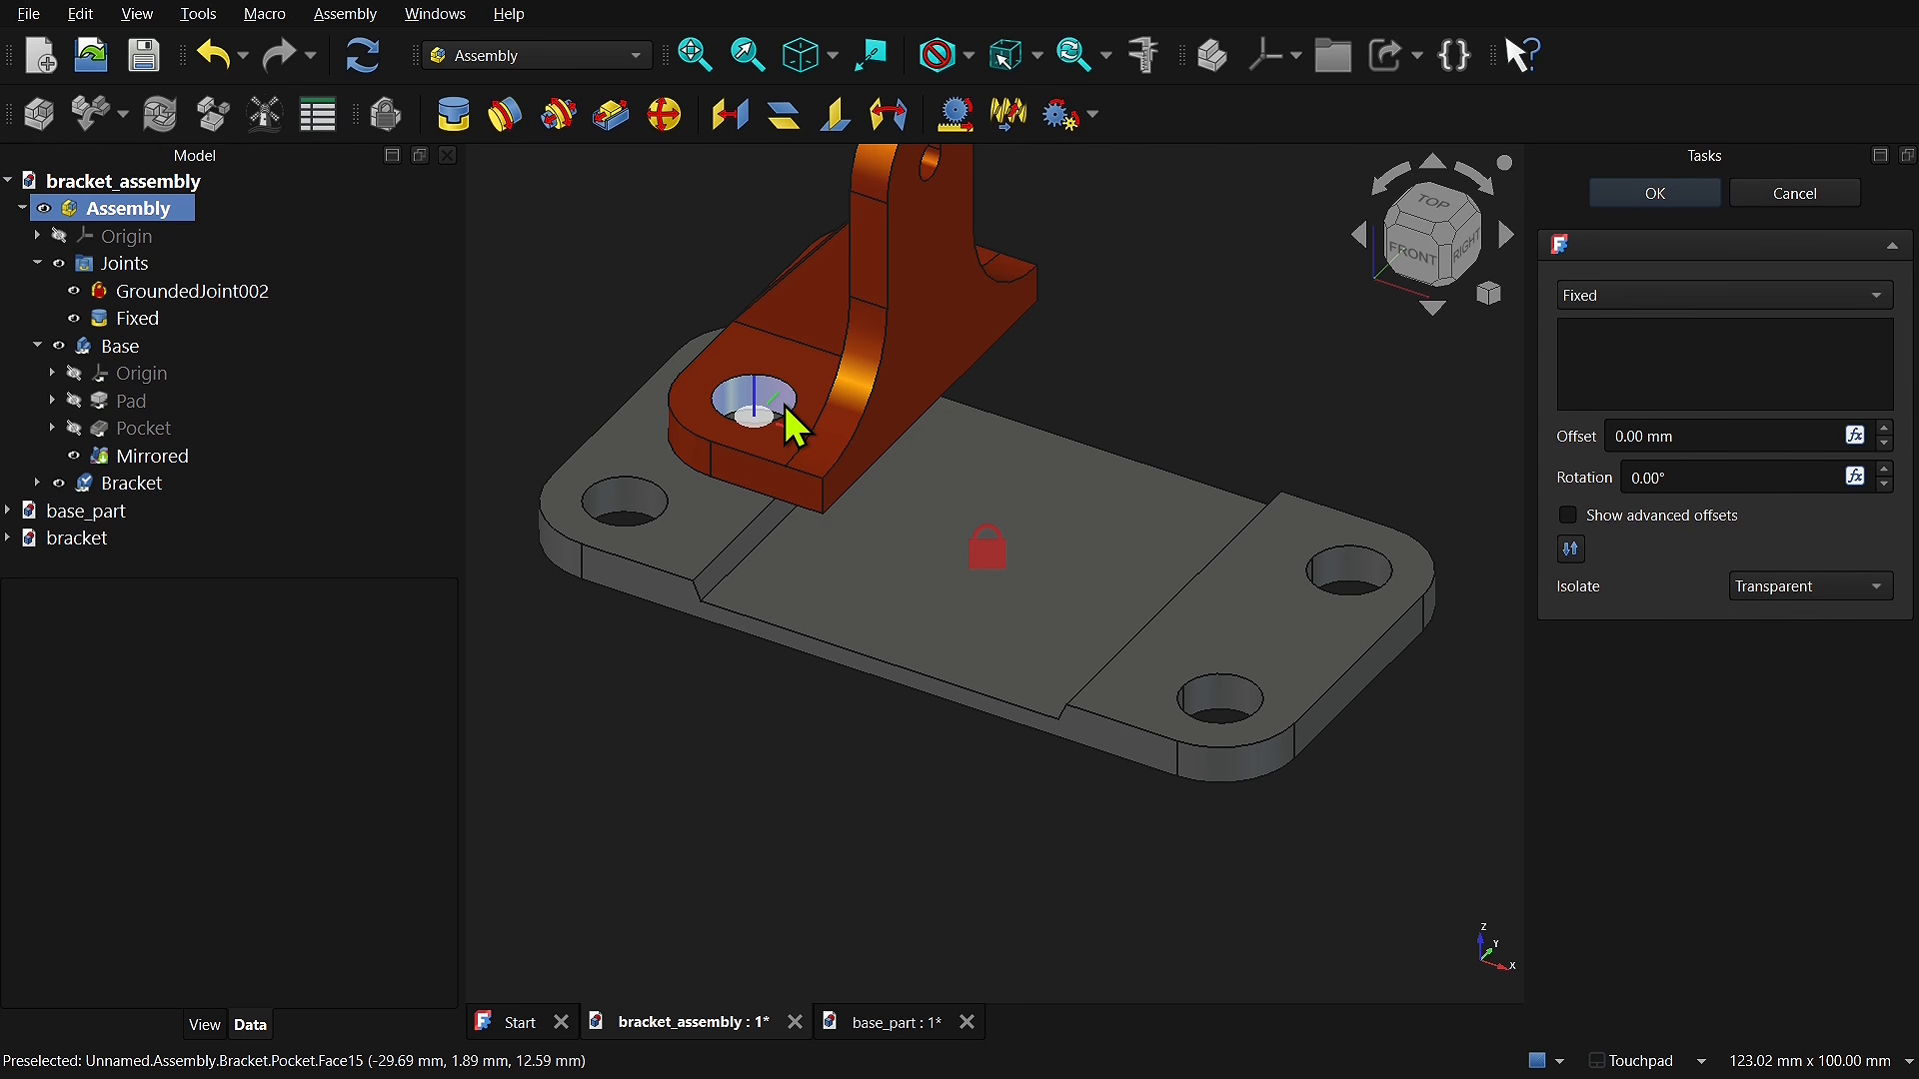
middle_click_drag(835, 480, 954, 358)
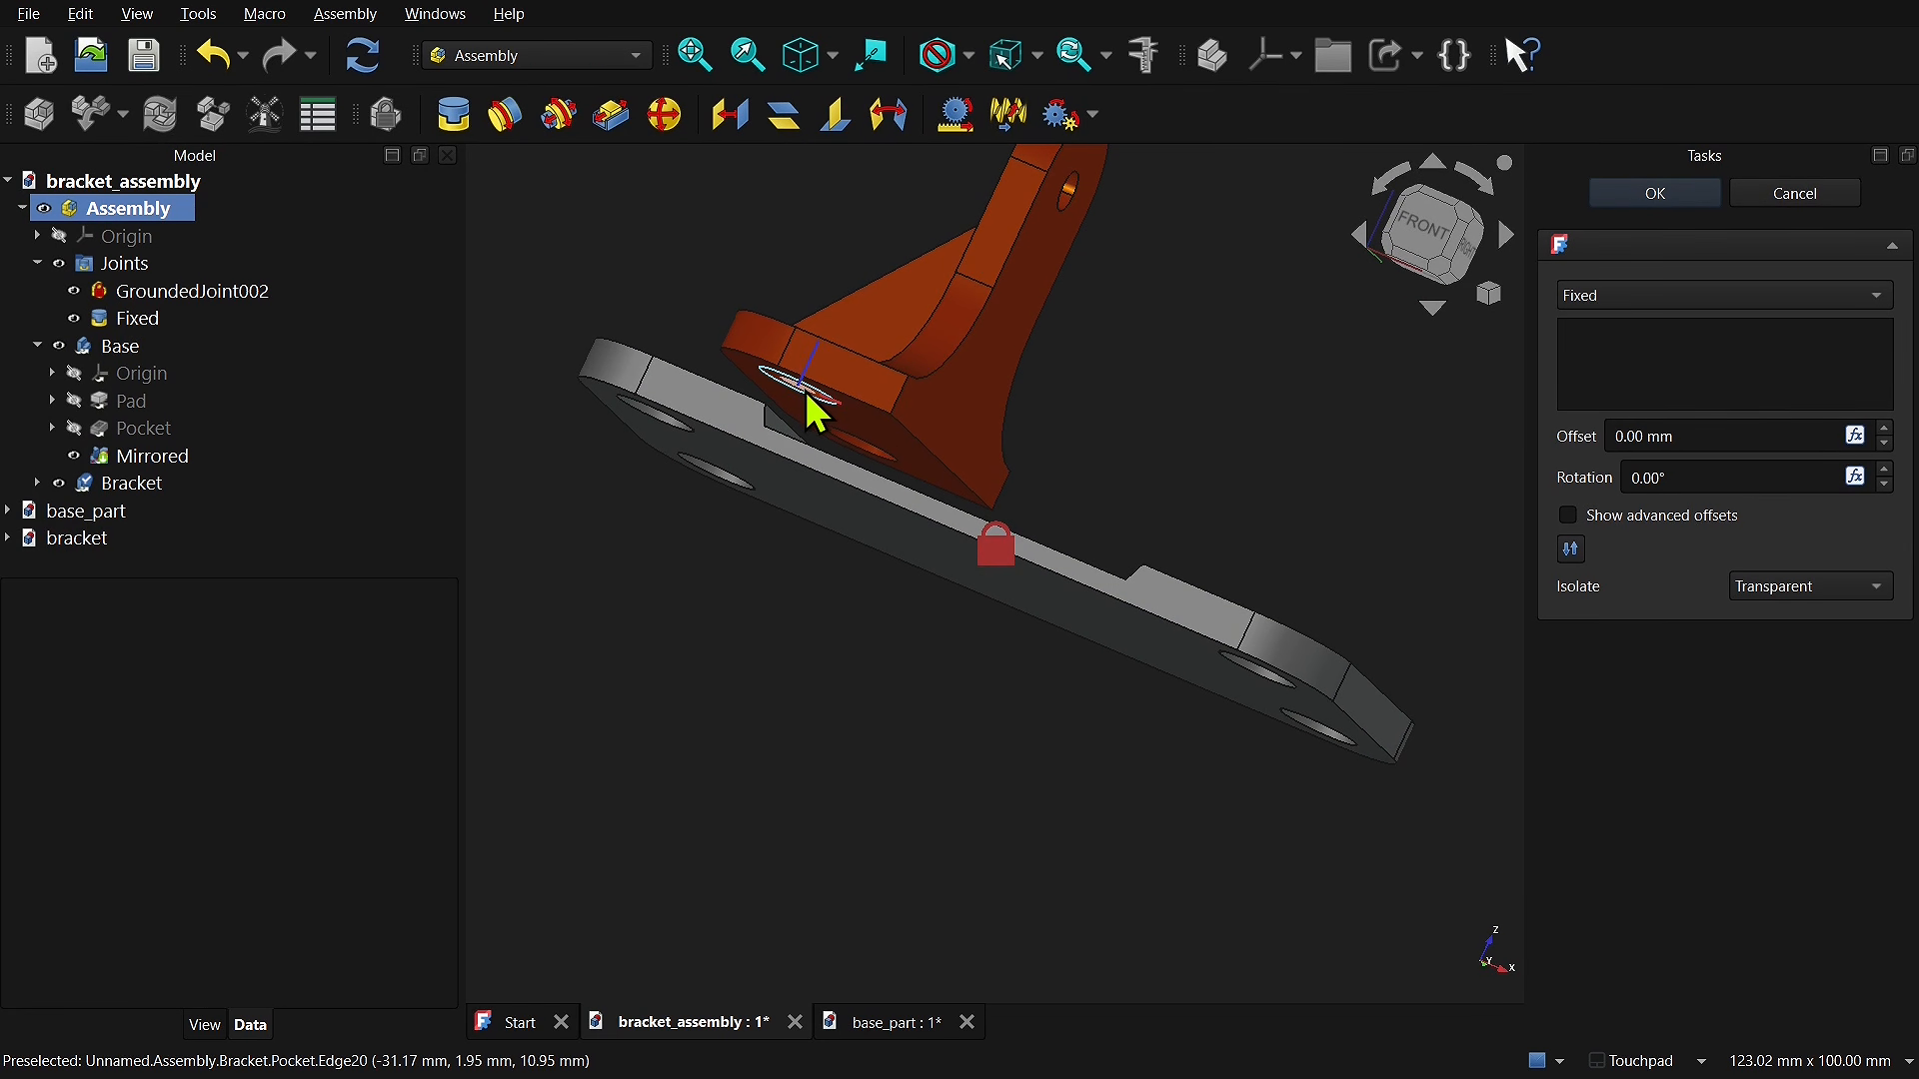
scroll(806, 393, "up", 4)
middle_click_drag(796, 400, 734, 417)
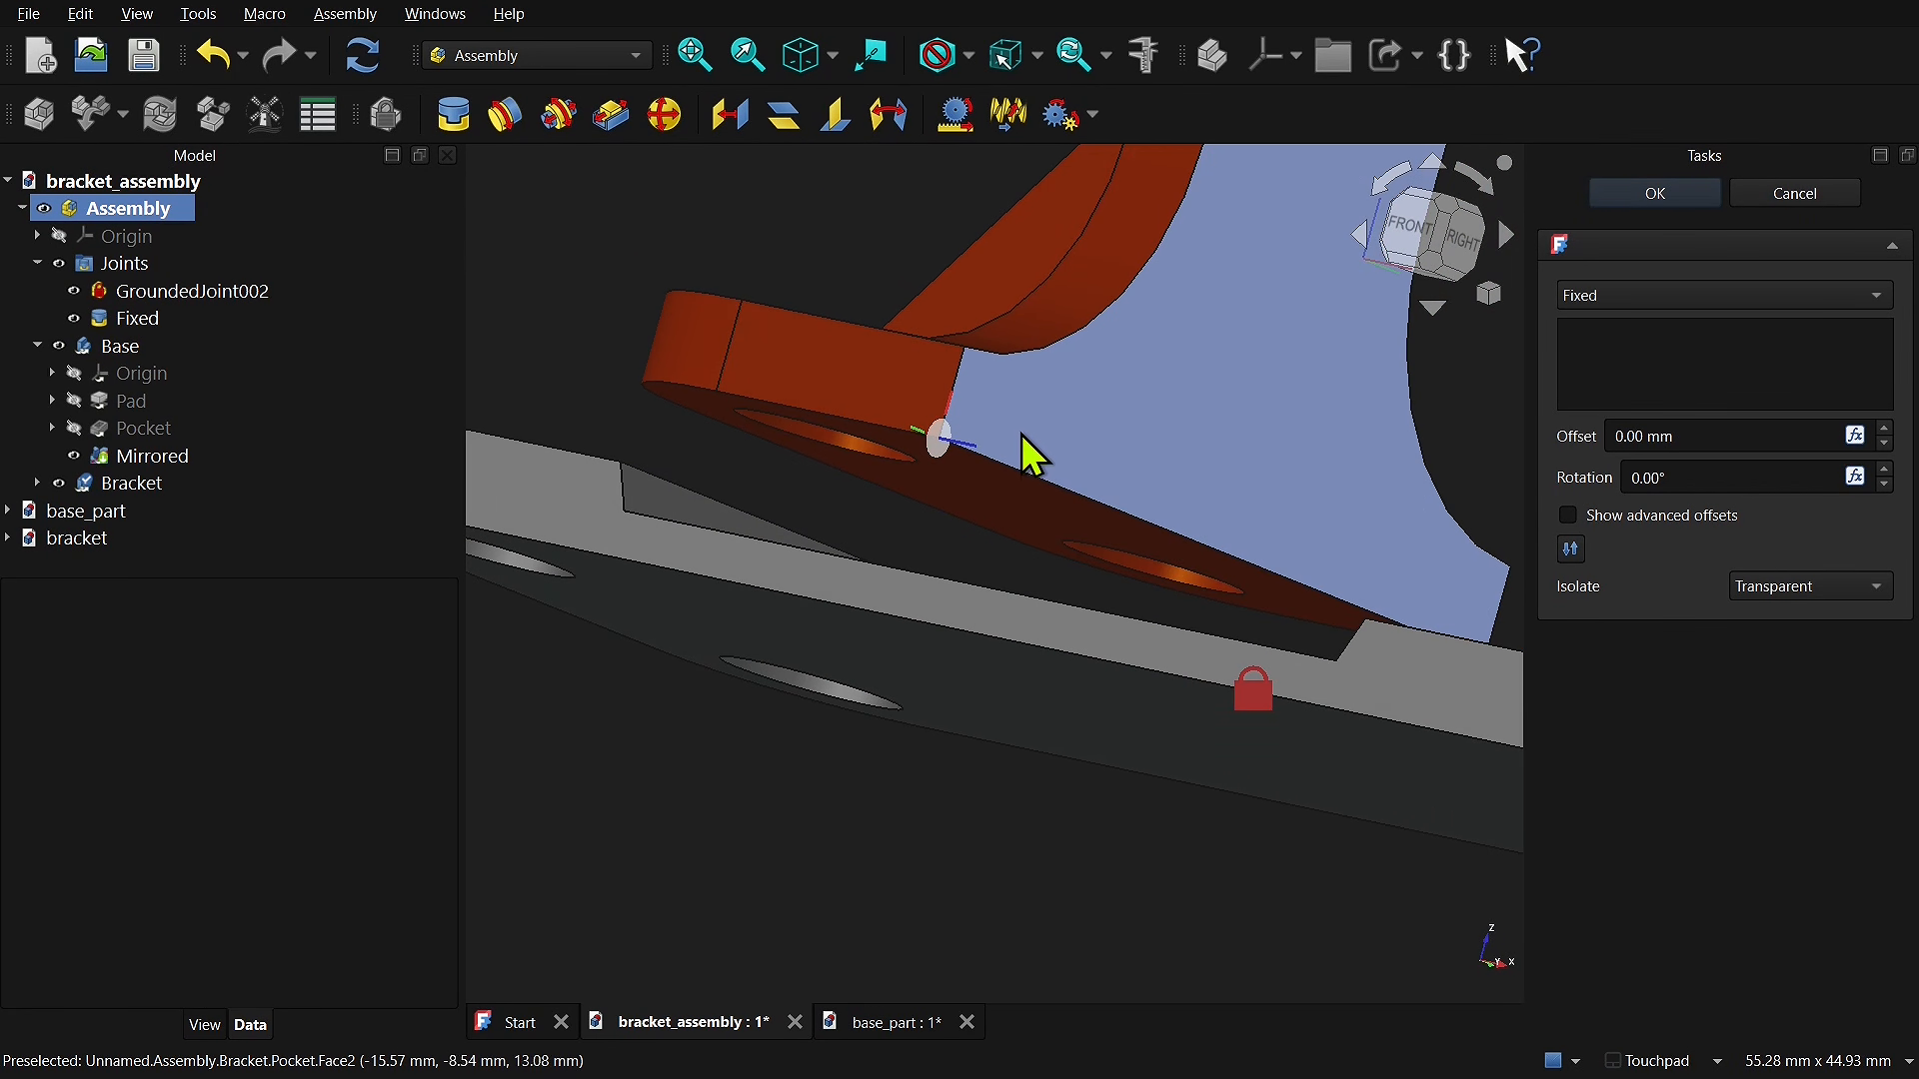
mouse_move(1034, 465)
left_mouse_down()
mouse_move(1079, 325)
mouse_move(1126, 261)
mouse_move(1162, 250)
left_mouse_up()
mouse_move(950, 362)
middle_mouse_down()
mouse_move(943, 317)
mouse_move(951, 695)
middle_mouse_up()
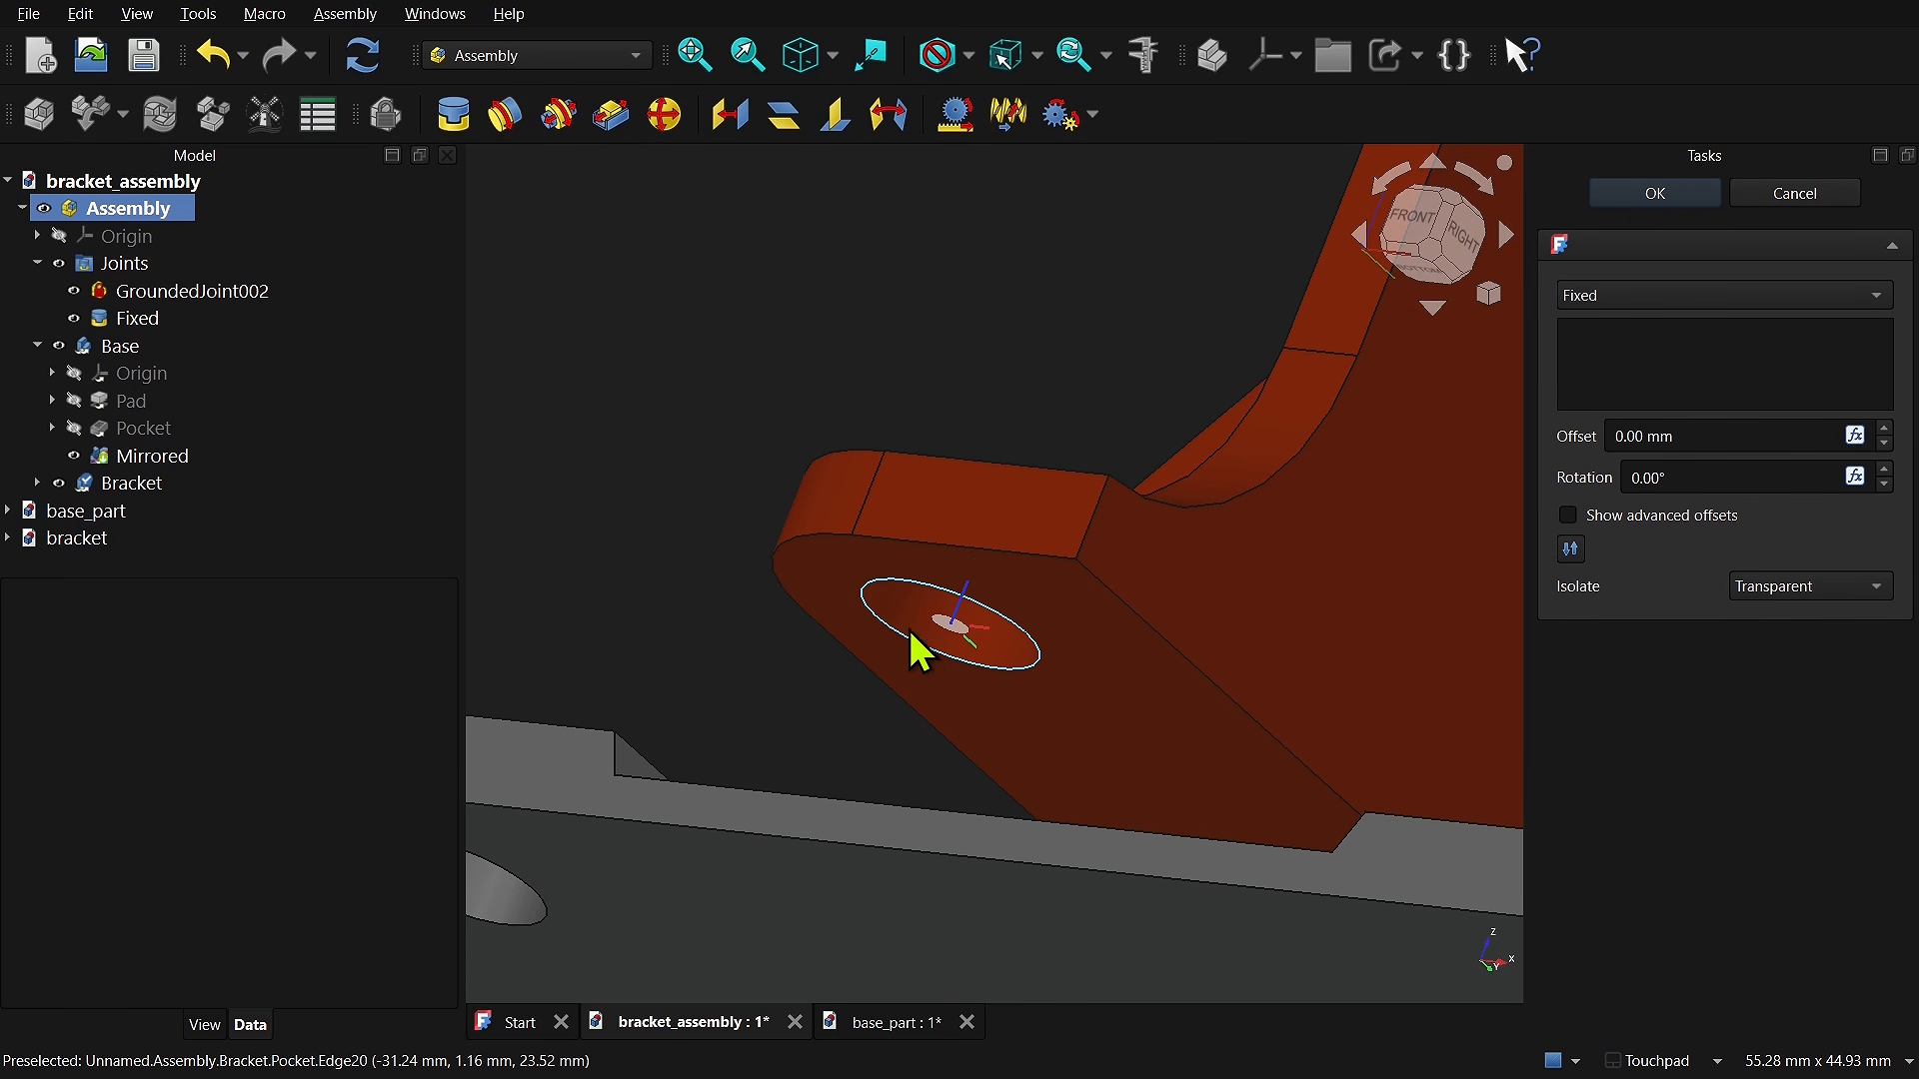
left_click(946, 672)
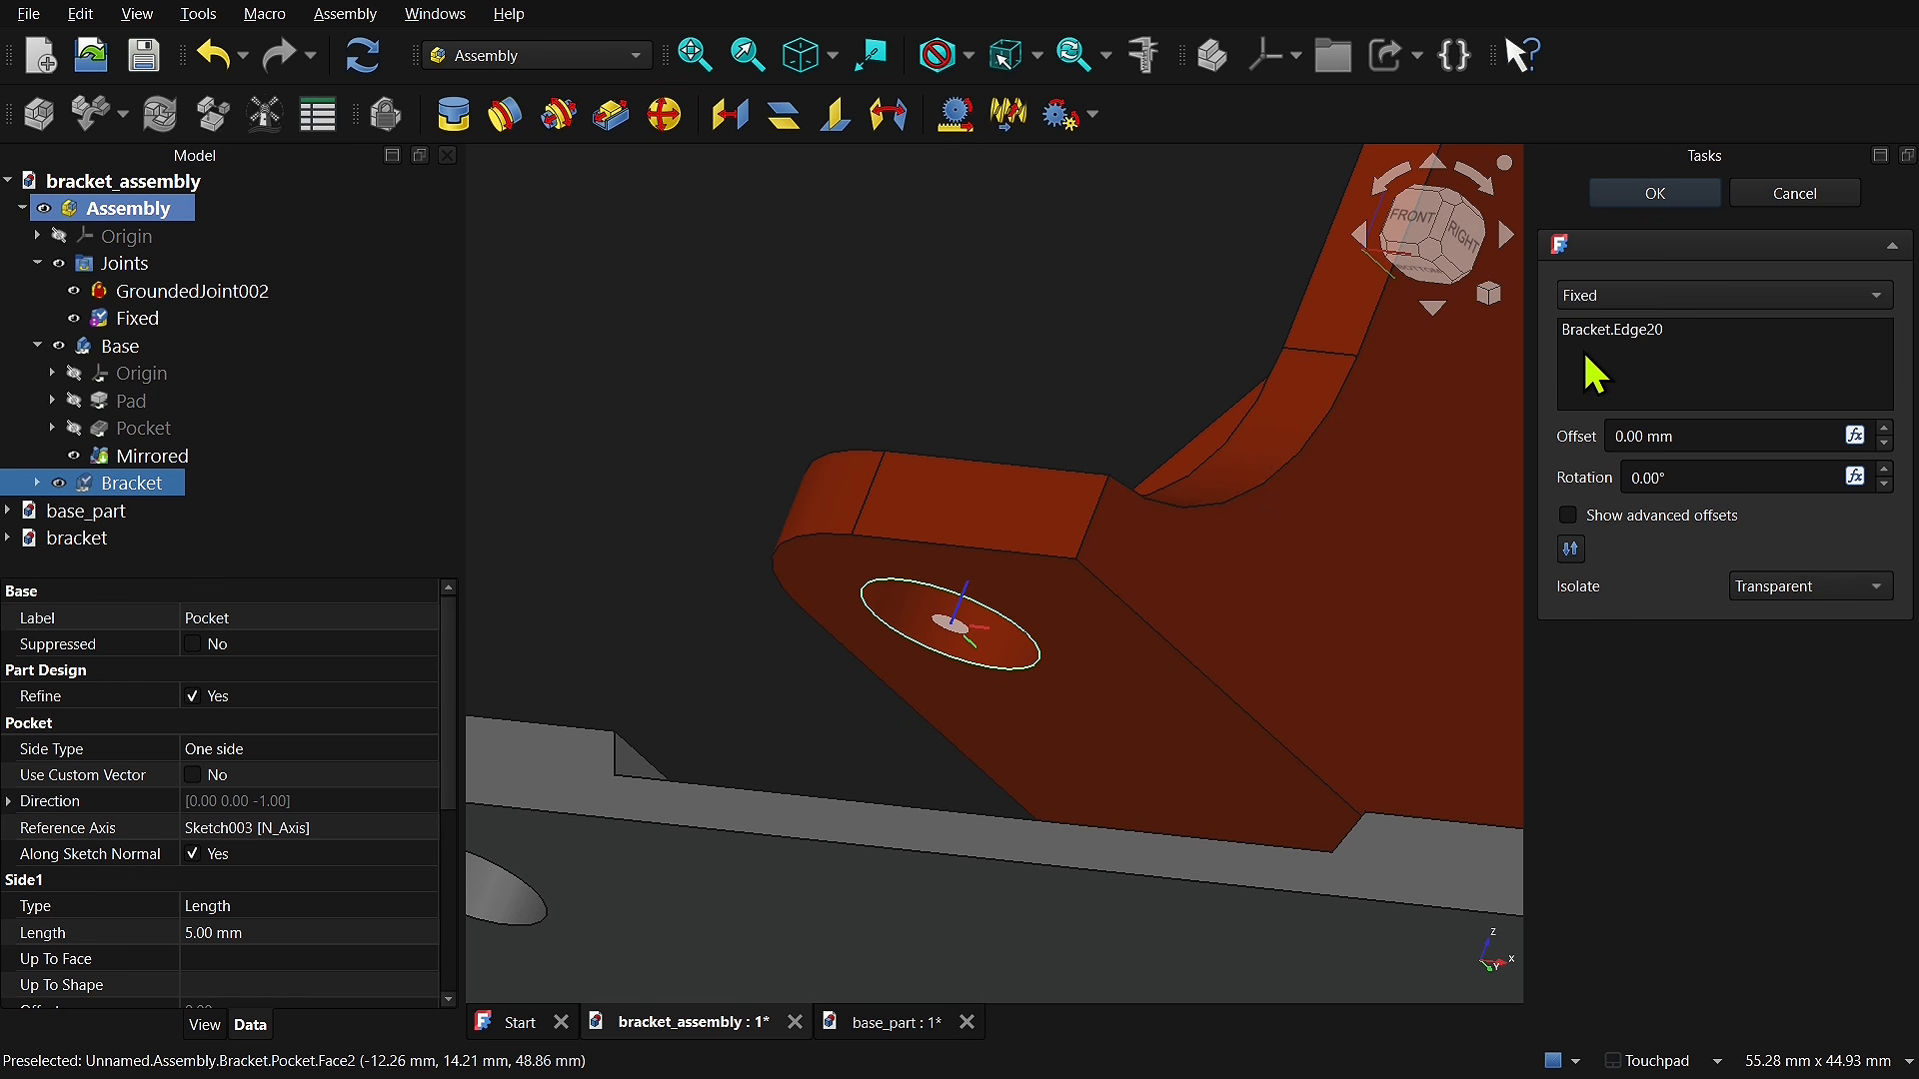
Step: Remove the bracket's hole edge from the Fixed joint's references and pick the same bottom edge again
scroll(930, 415, "down", 1)
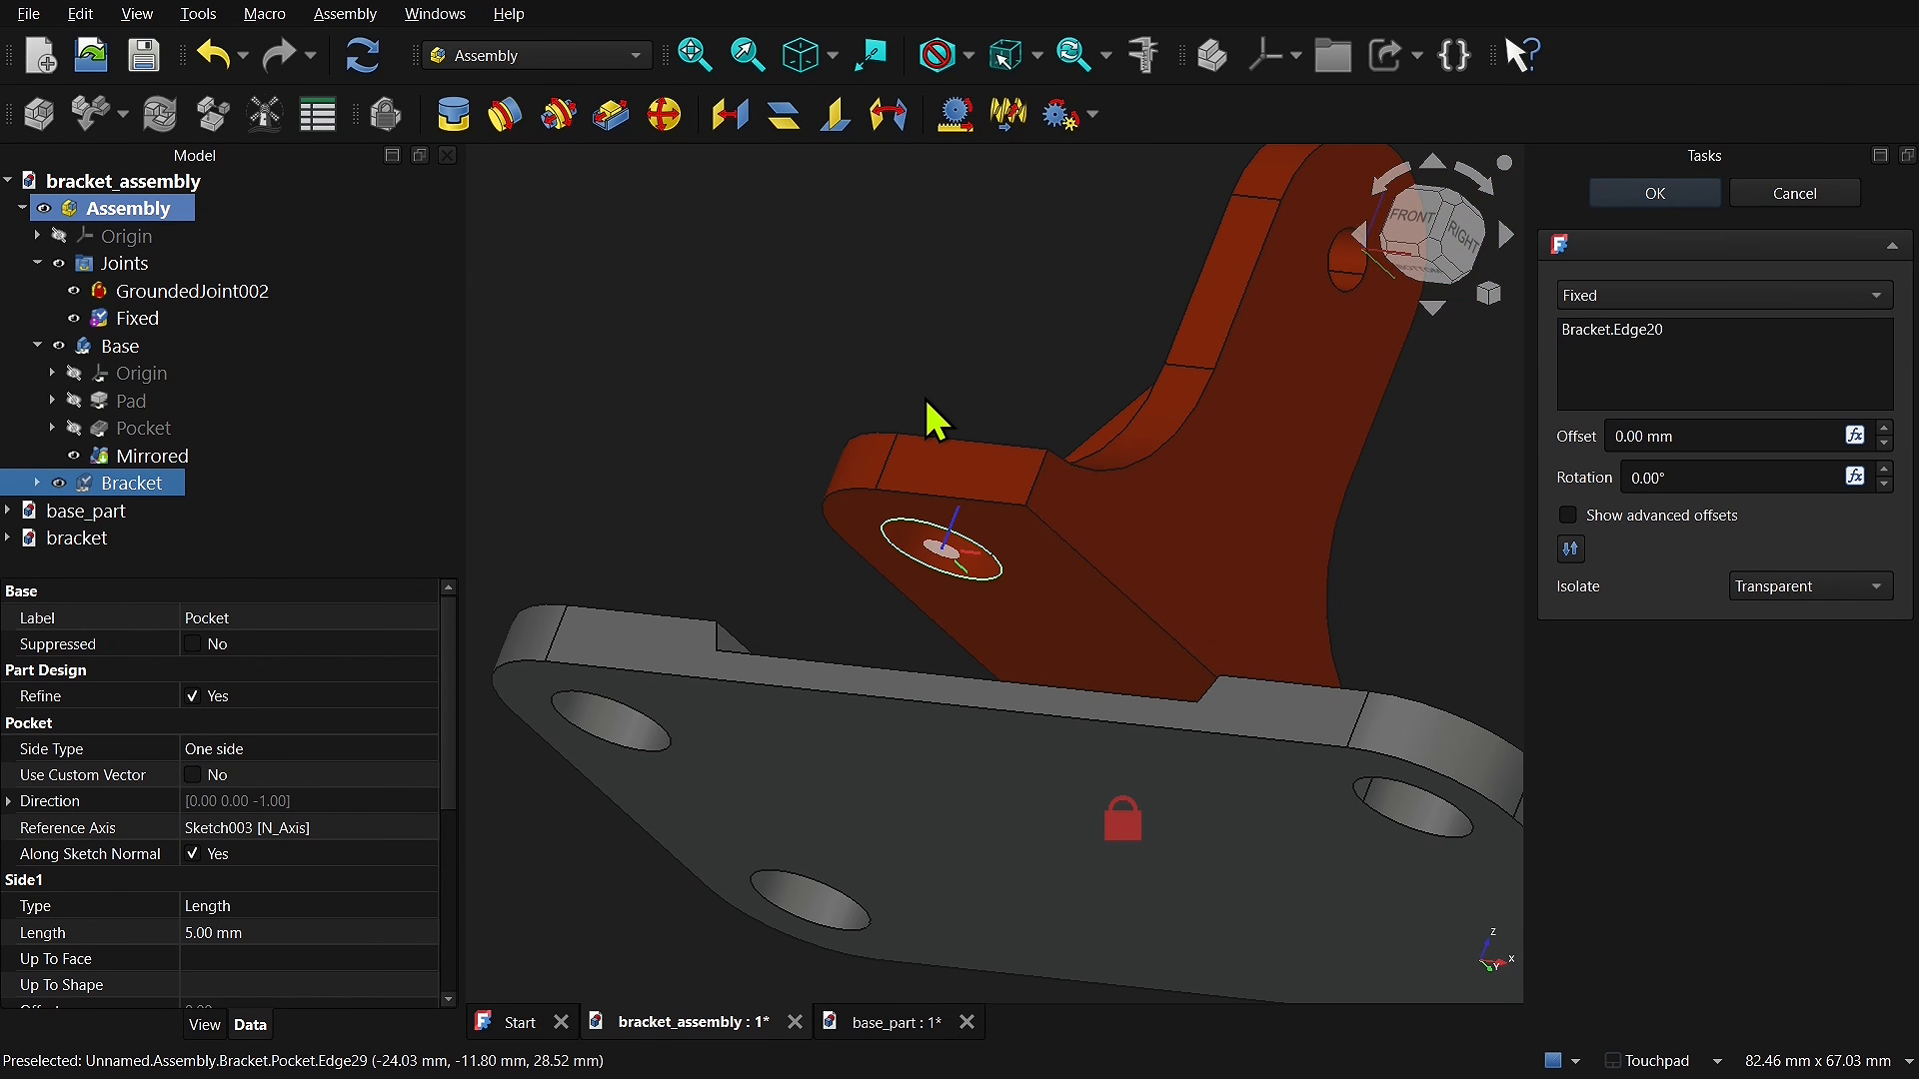
scroll(920, 393, "down", 1)
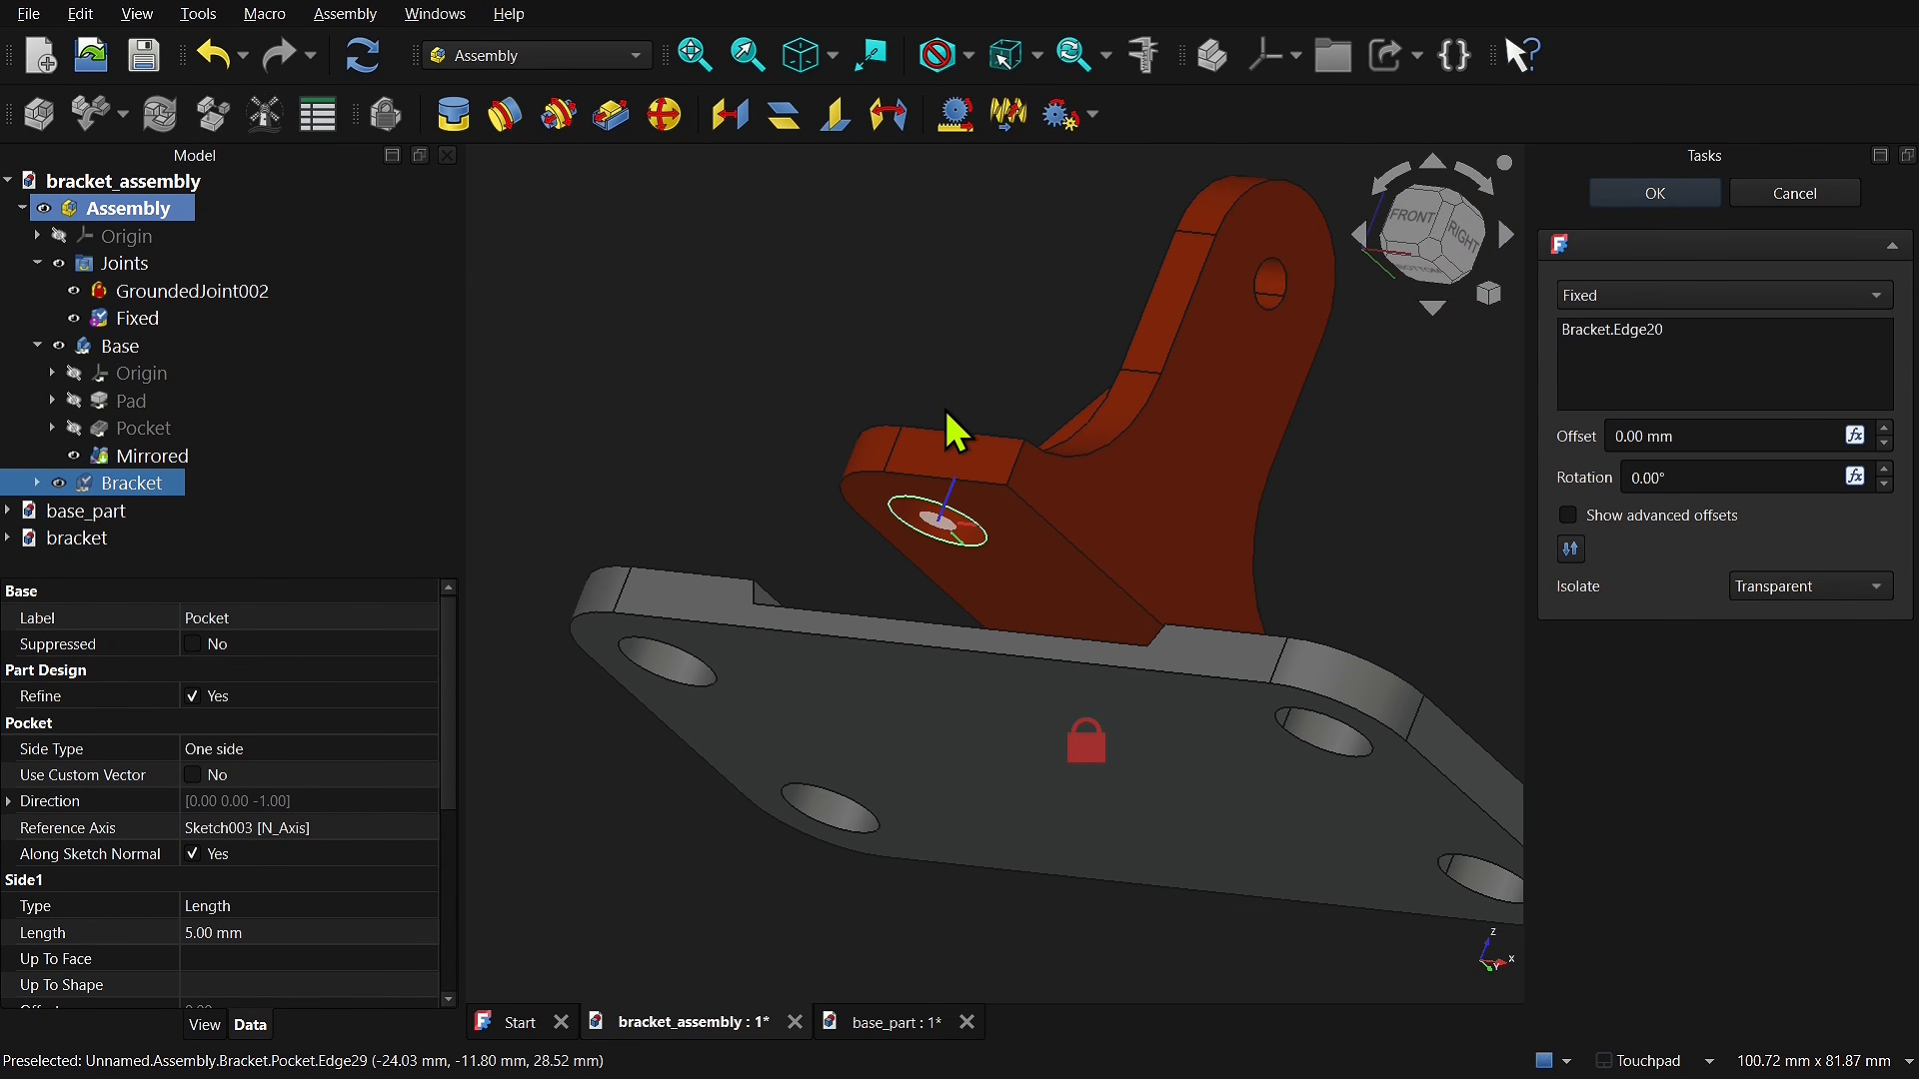
left_click(944, 549)
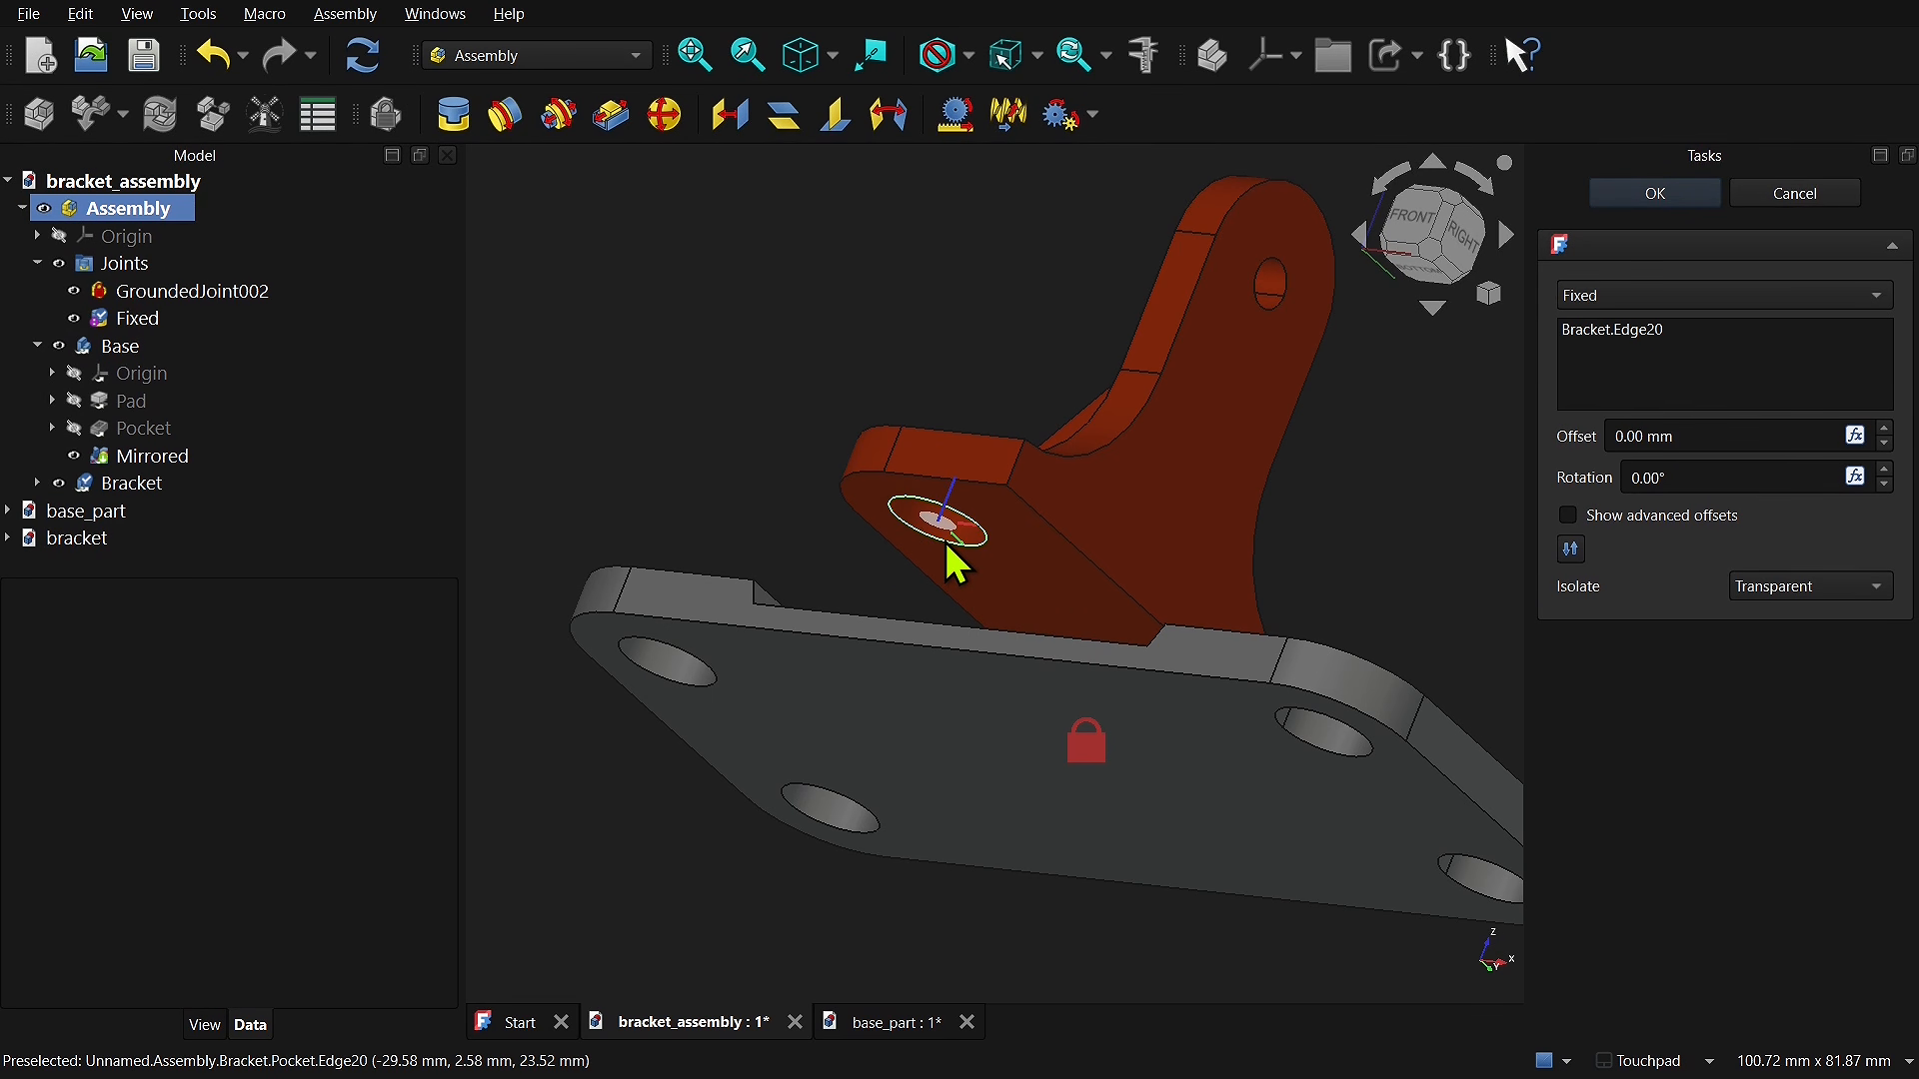
left_click(947, 548)
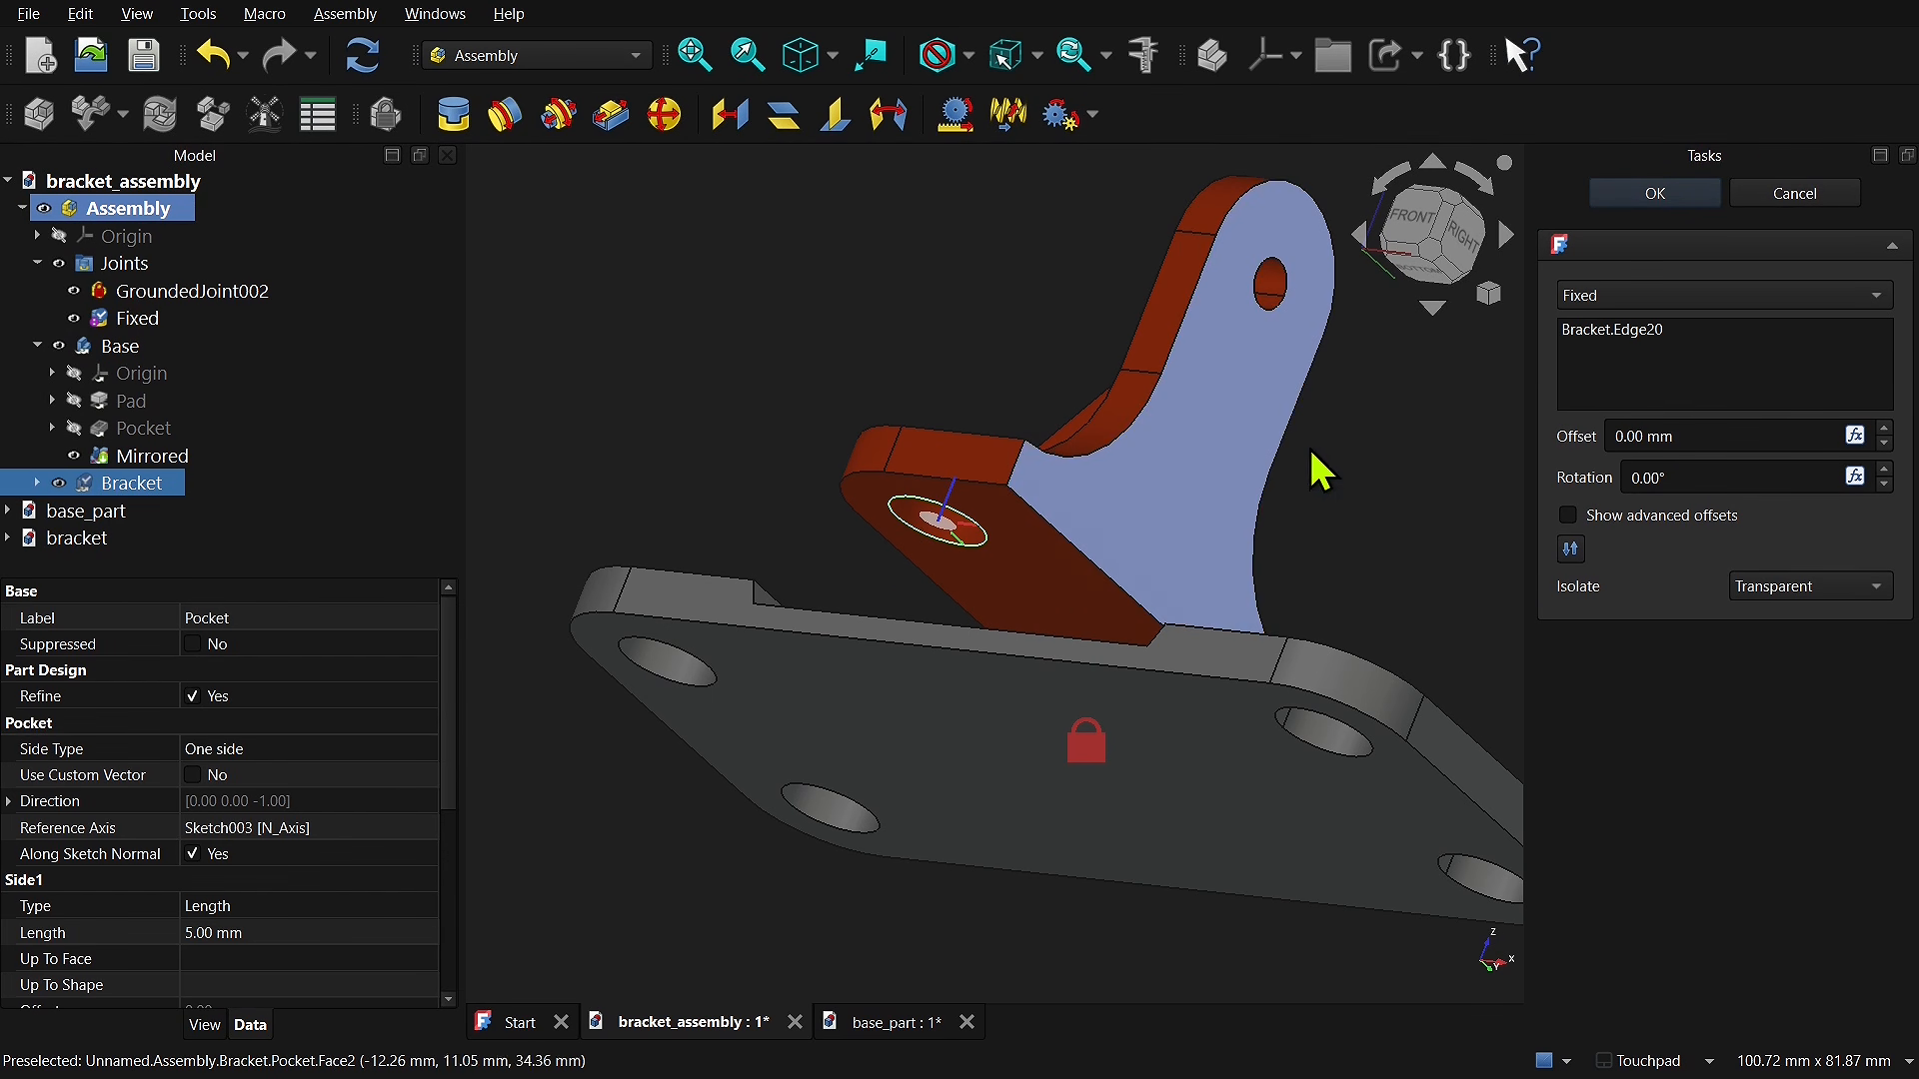
right_click(1640, 352)
left_click(1649, 357)
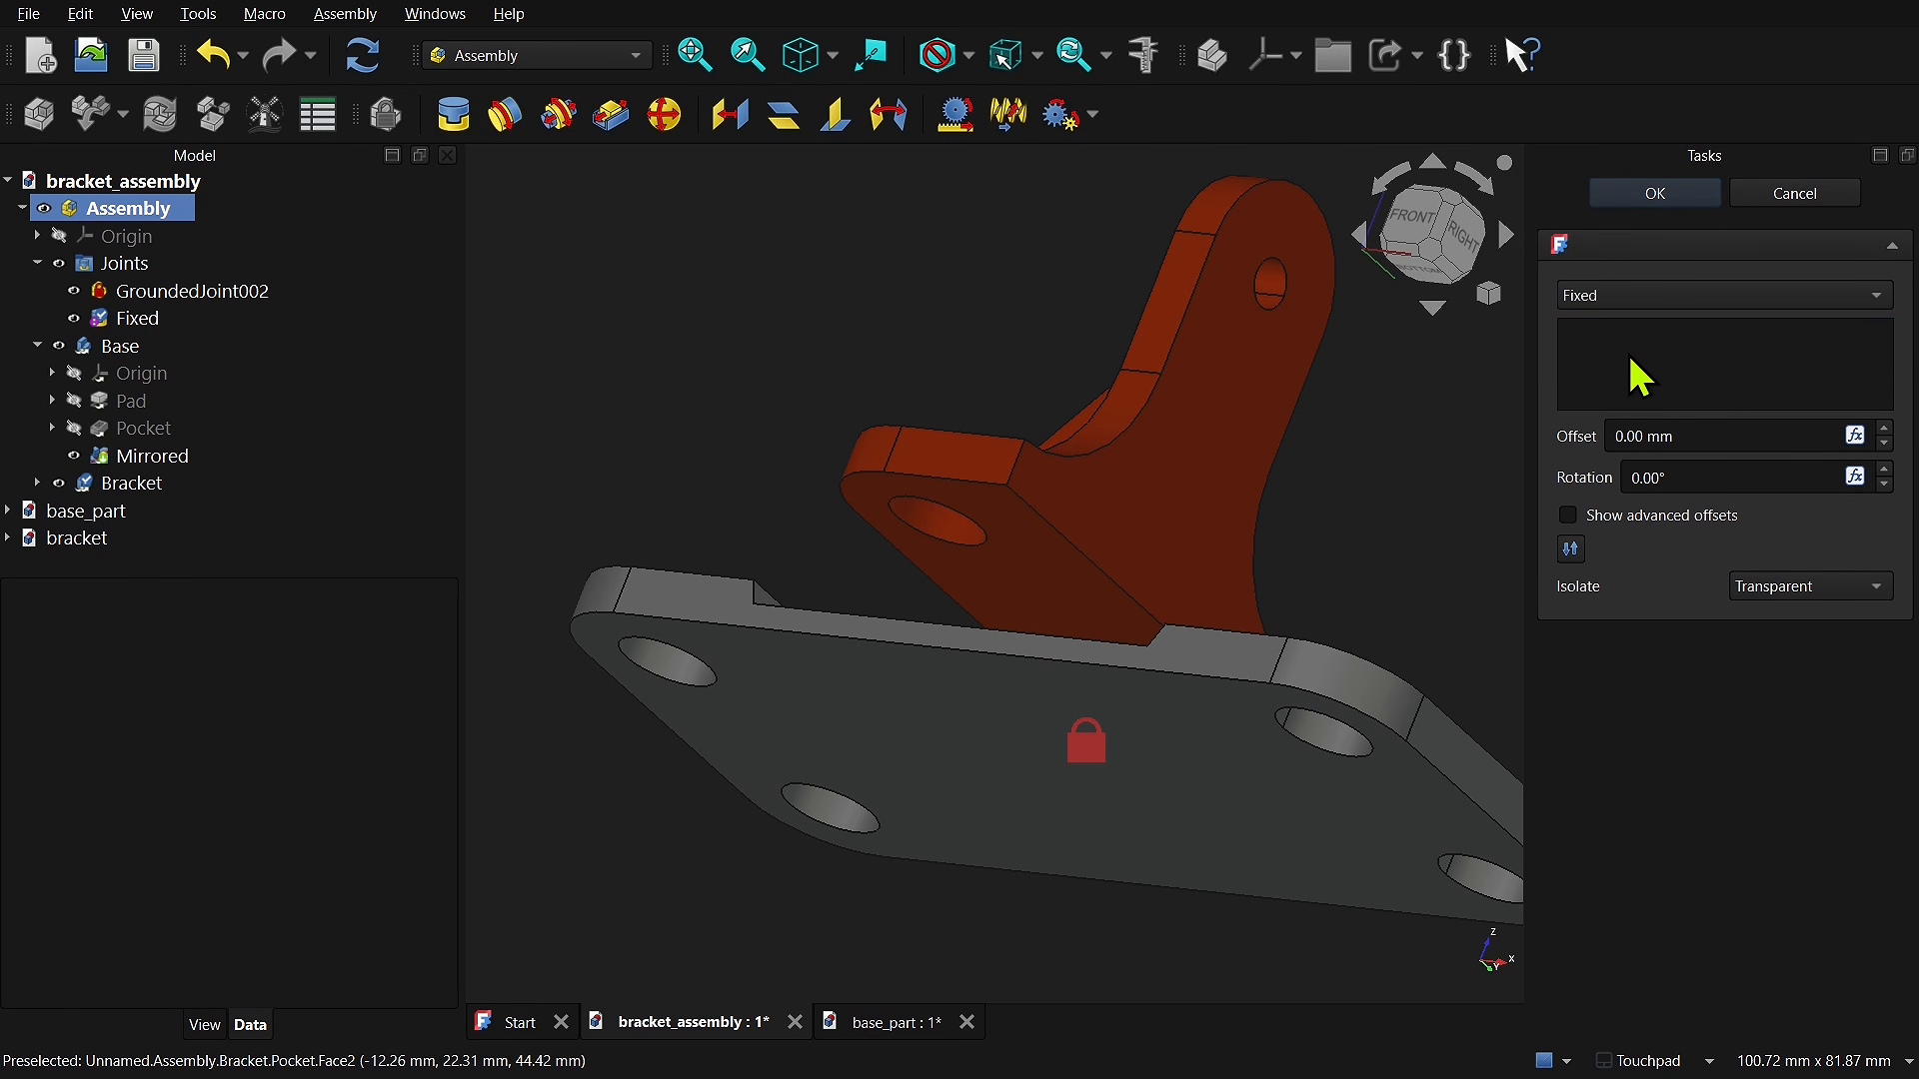
left_click(976, 561)
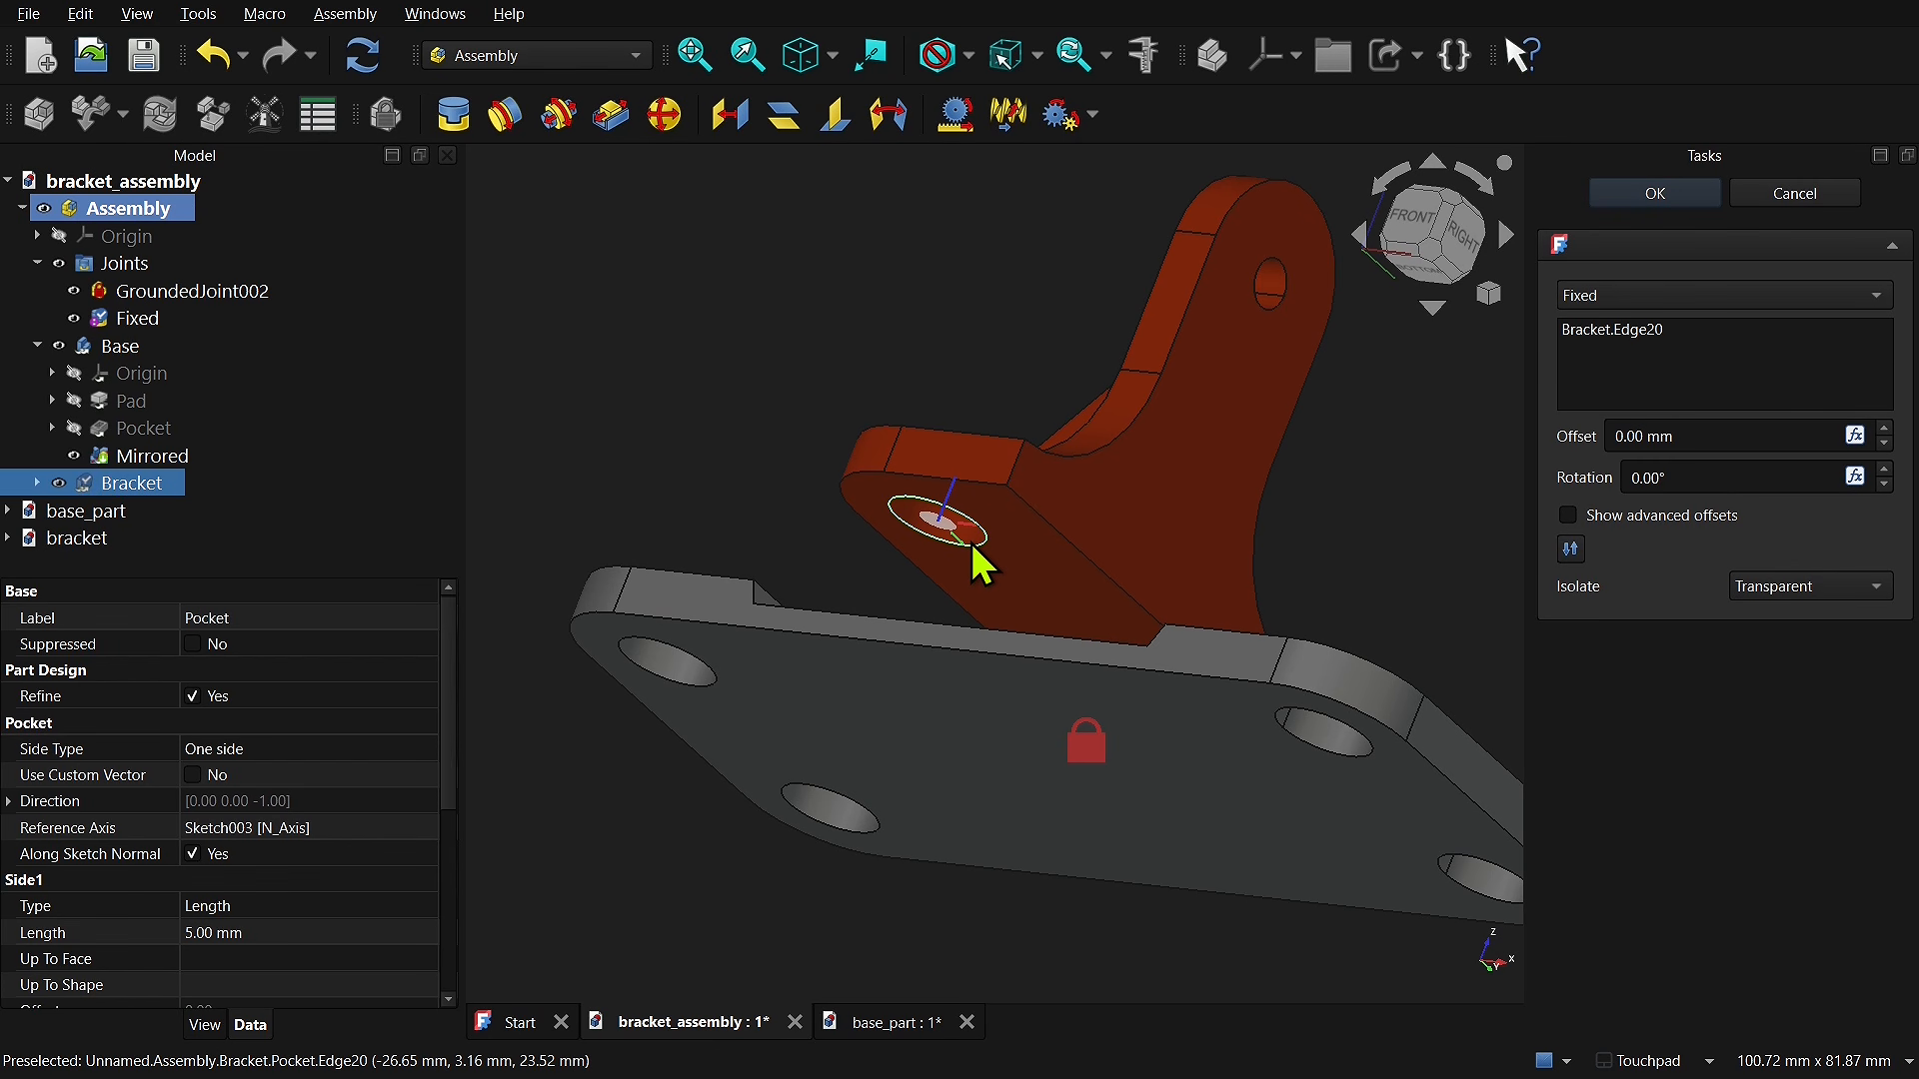
Step: Add the circular edge of the rear mounting hole at the base's +X end as the joint's second reference
middle_click_drag(1027, 474, 985, 700)
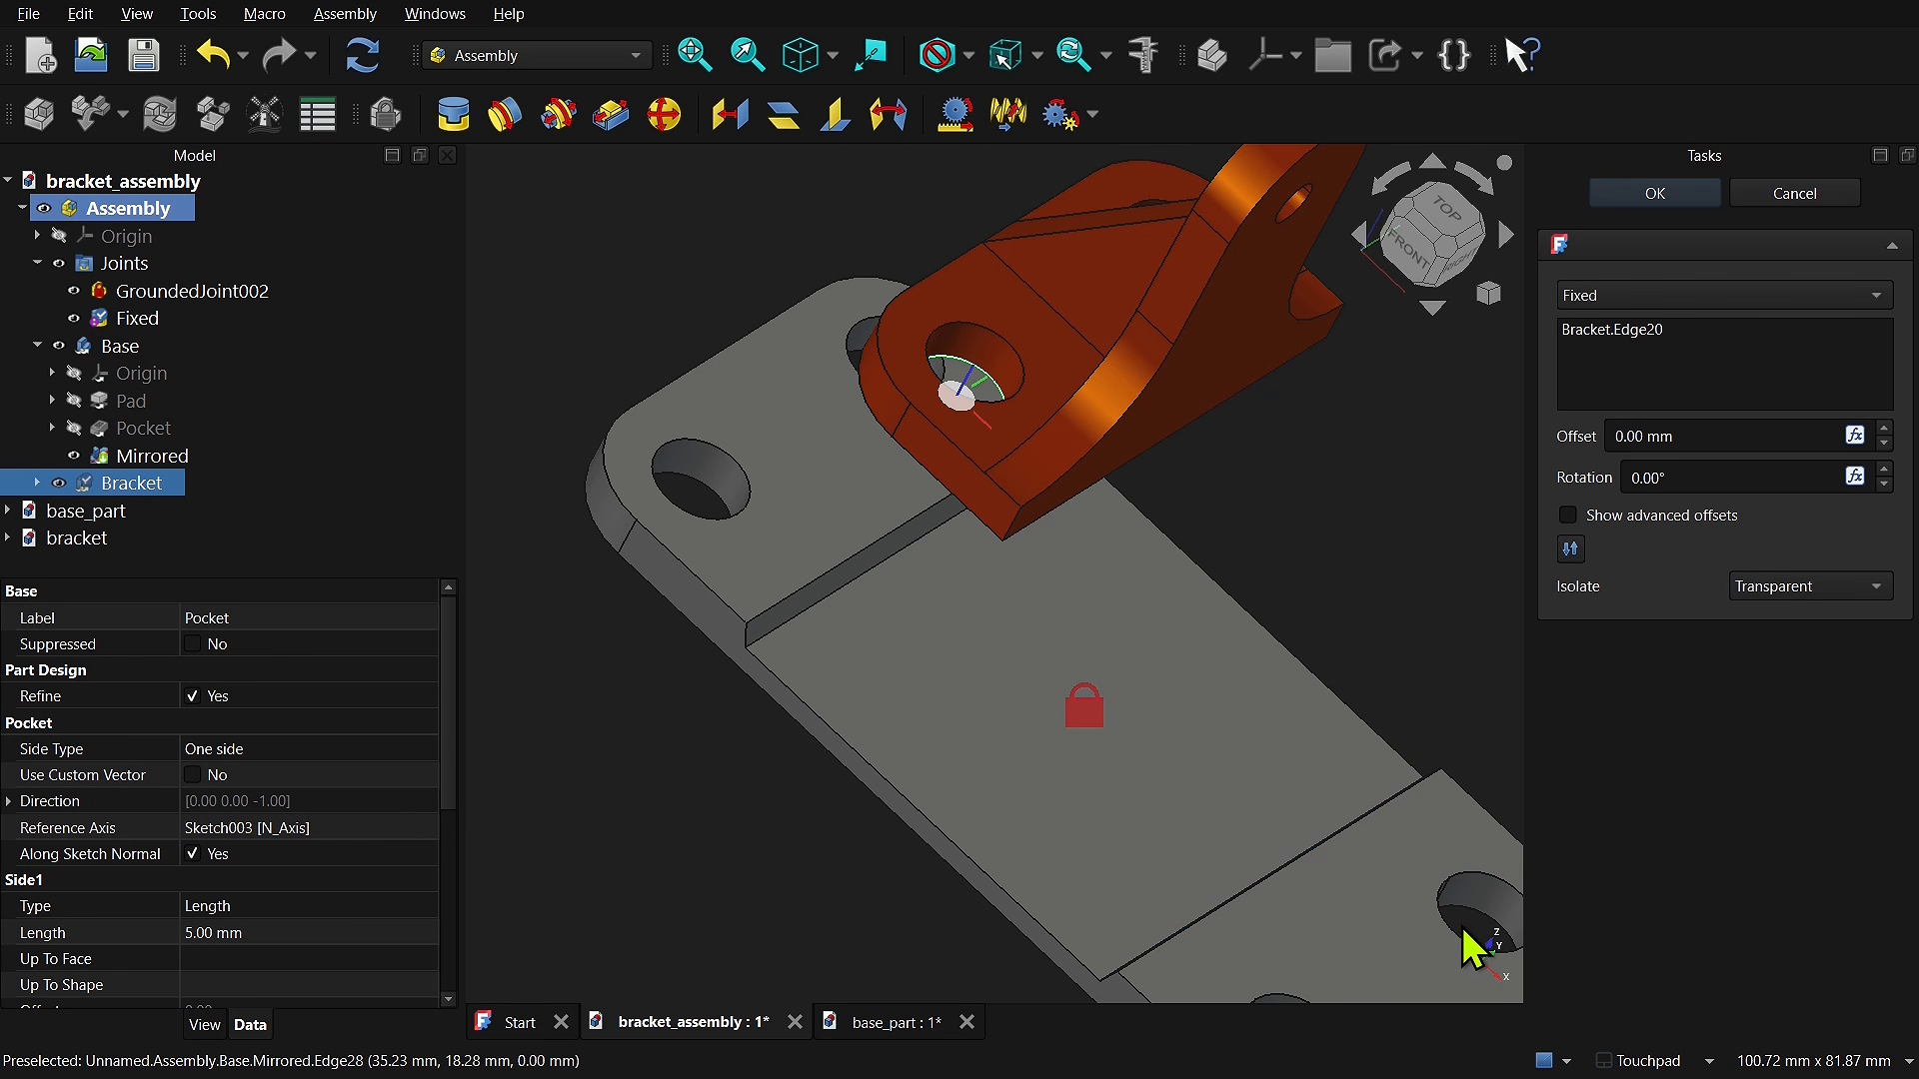
middle_click_drag(1463, 941, 1040, 822, "shift")
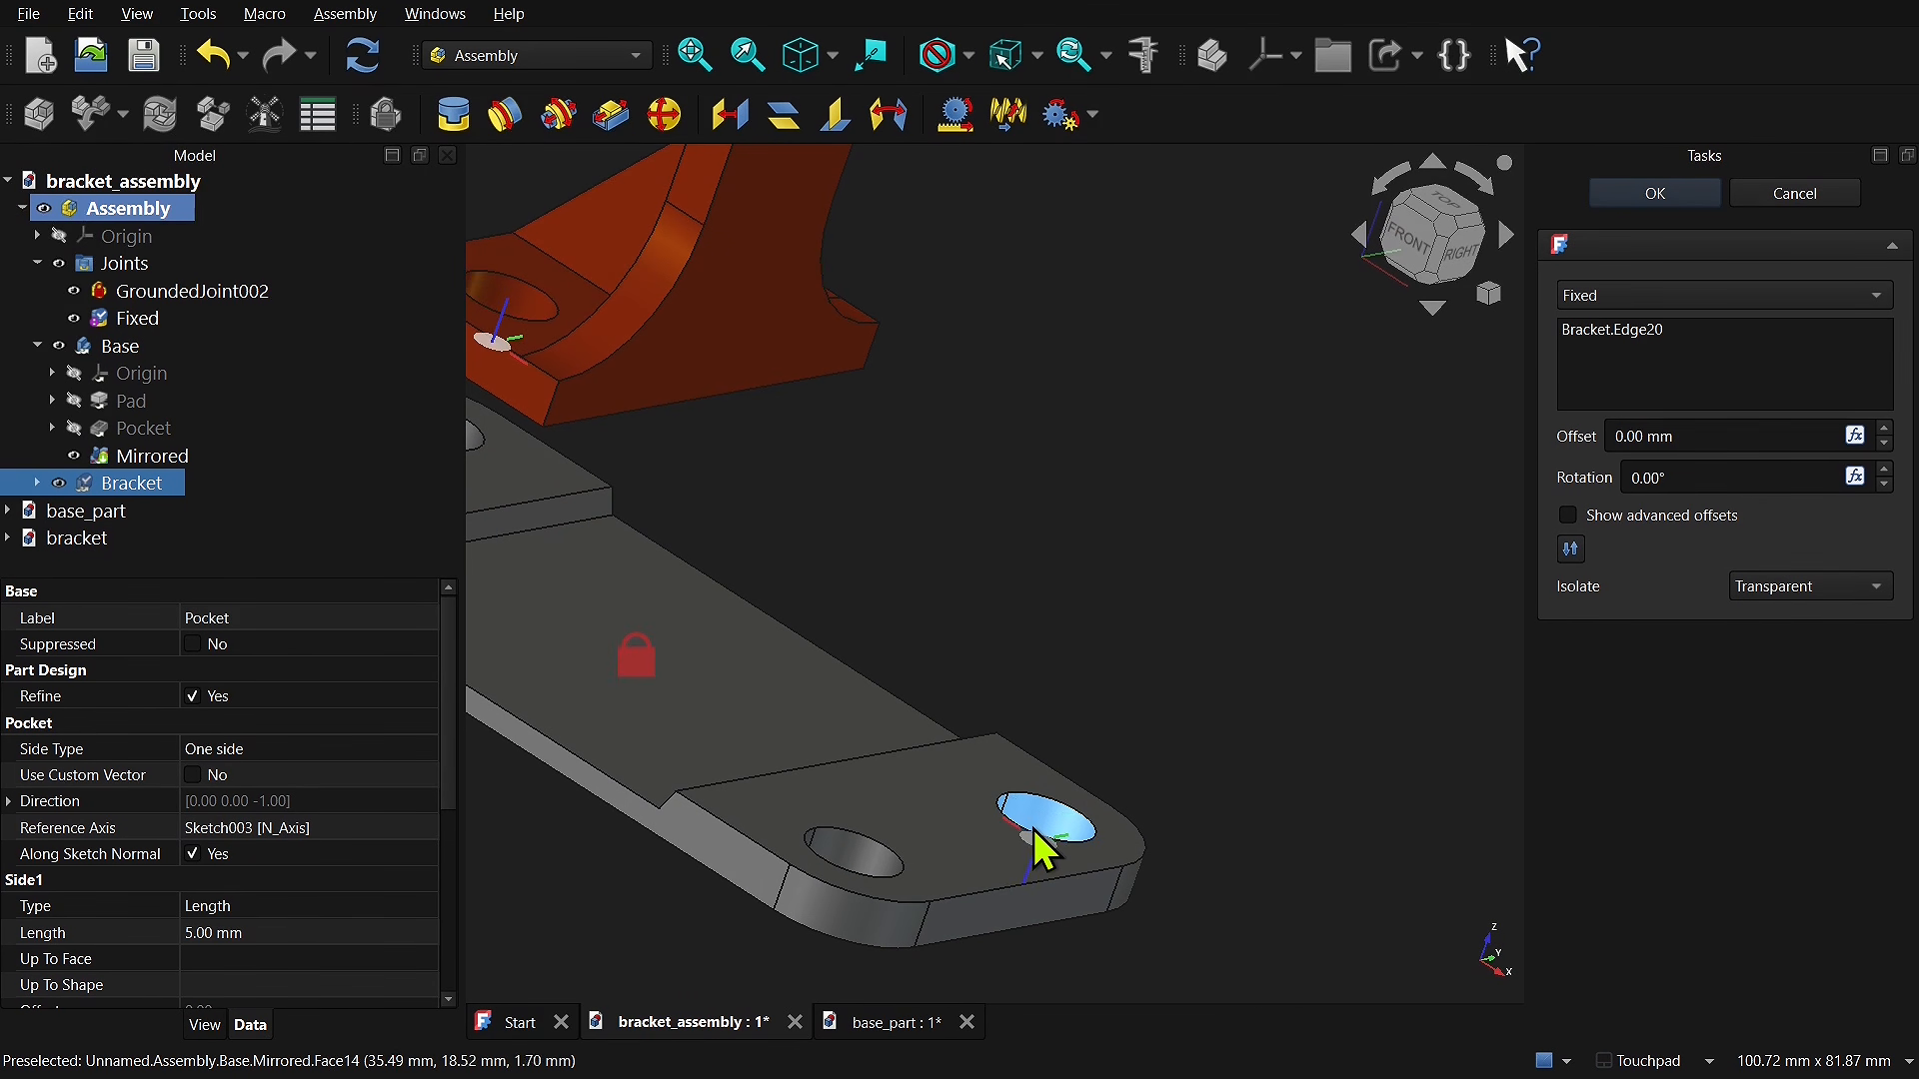
left_click(1038, 834)
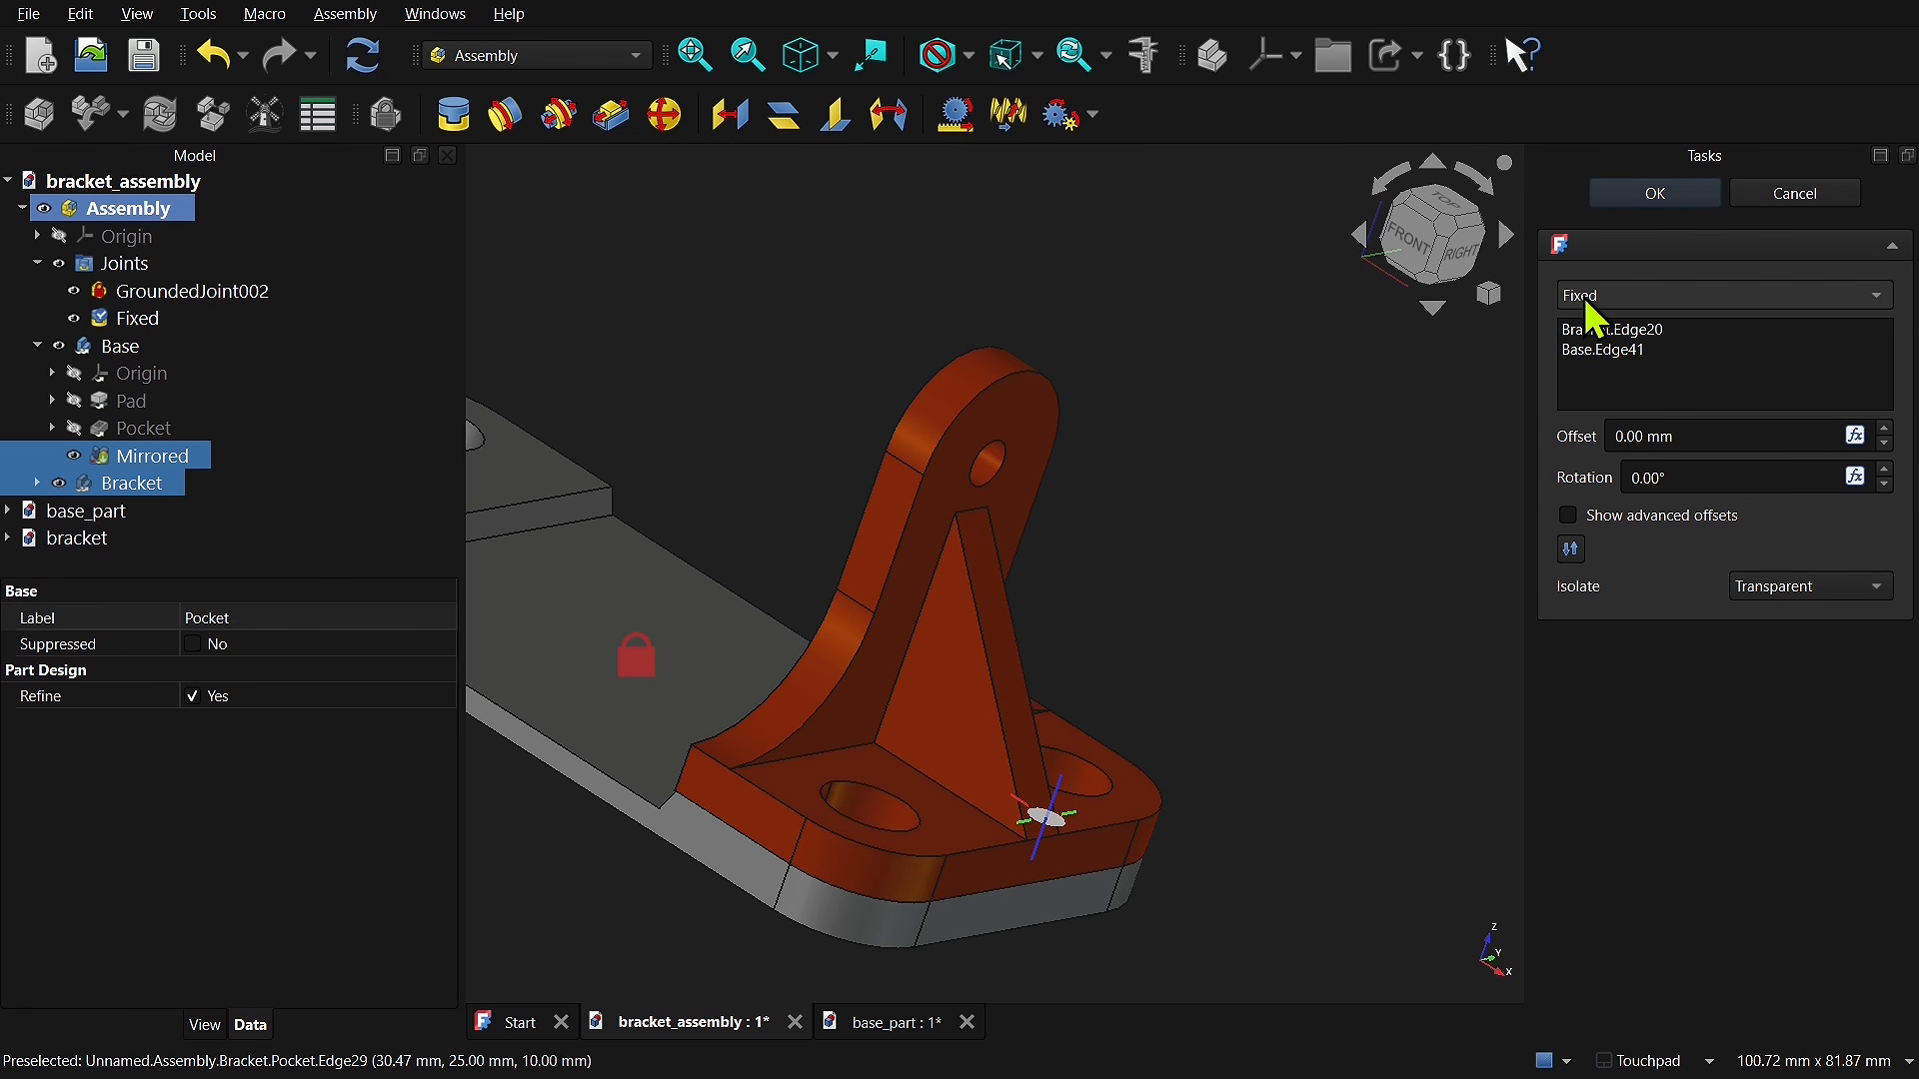
left_click(1615, 350)
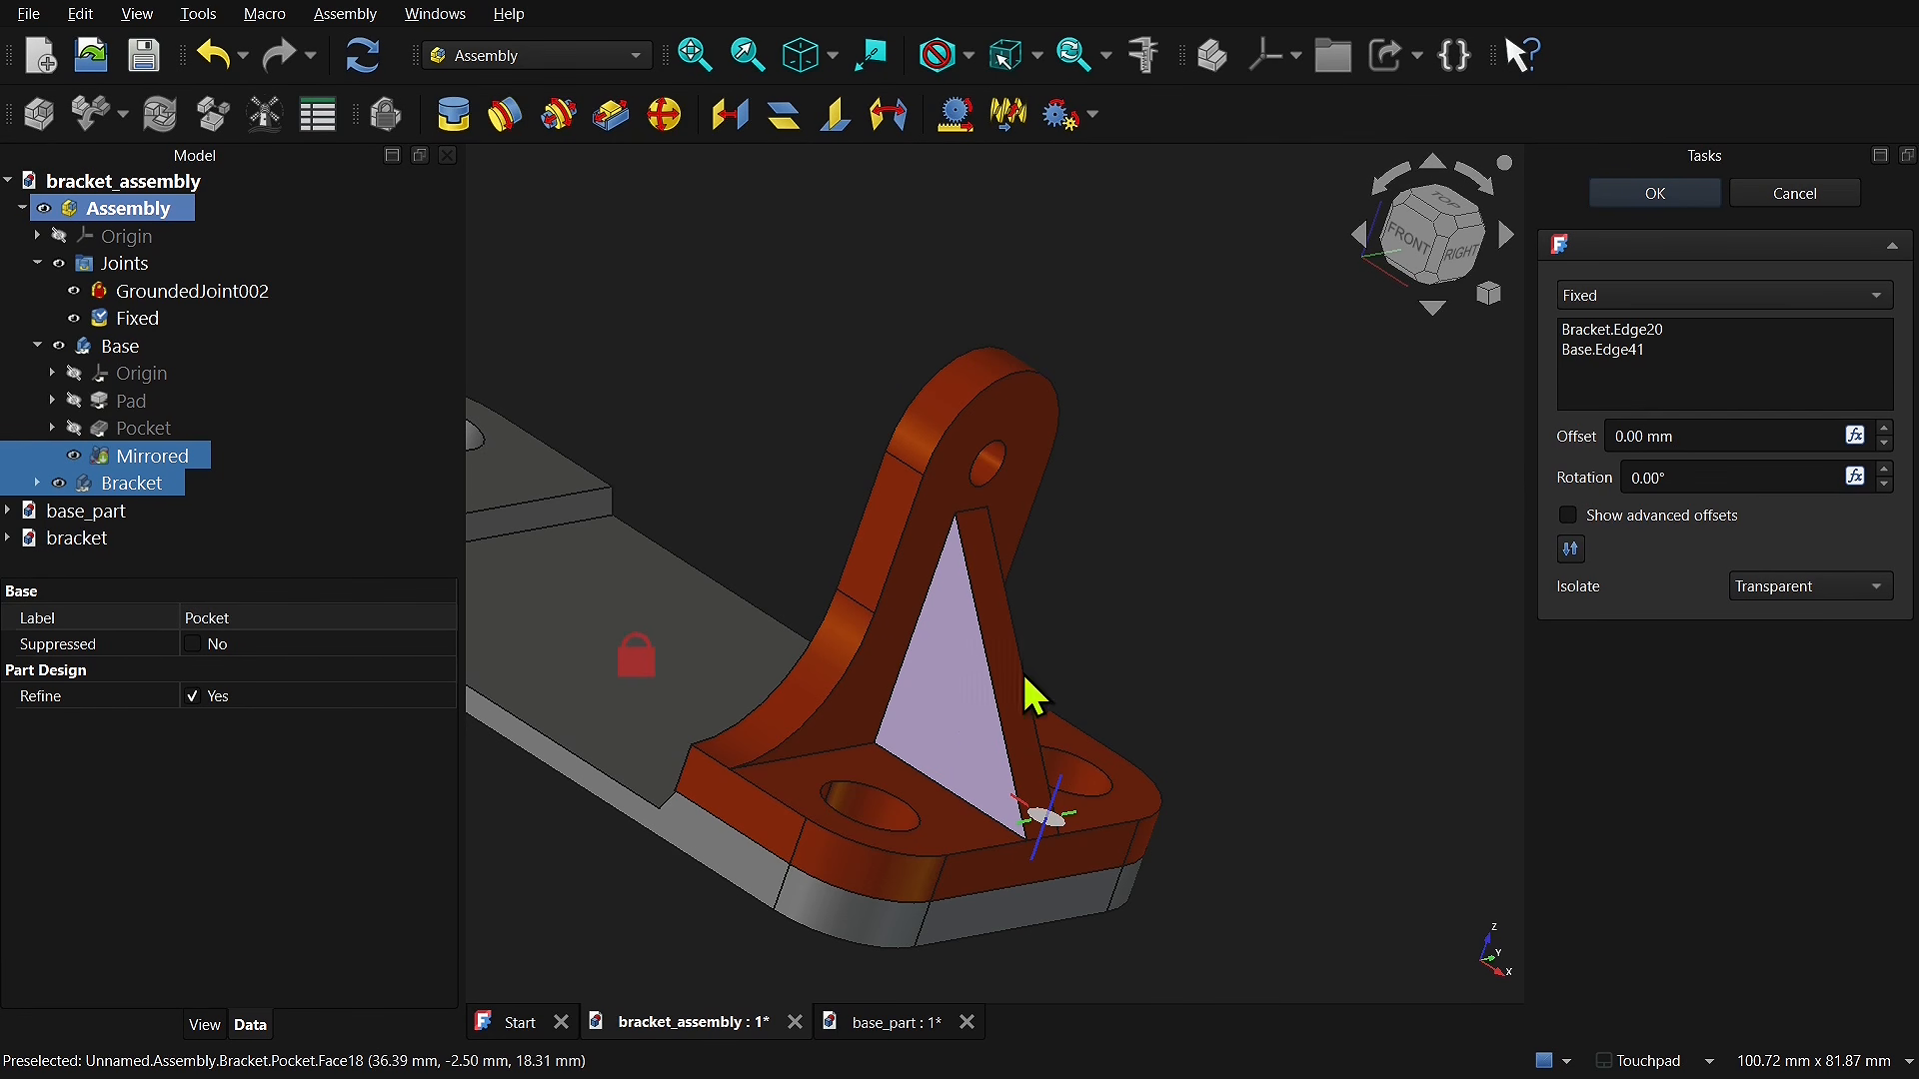
Step: Try reversing the Fixed joint's direction and stepping its rotation up, restoring both settings to their original state
left_click(1571, 551)
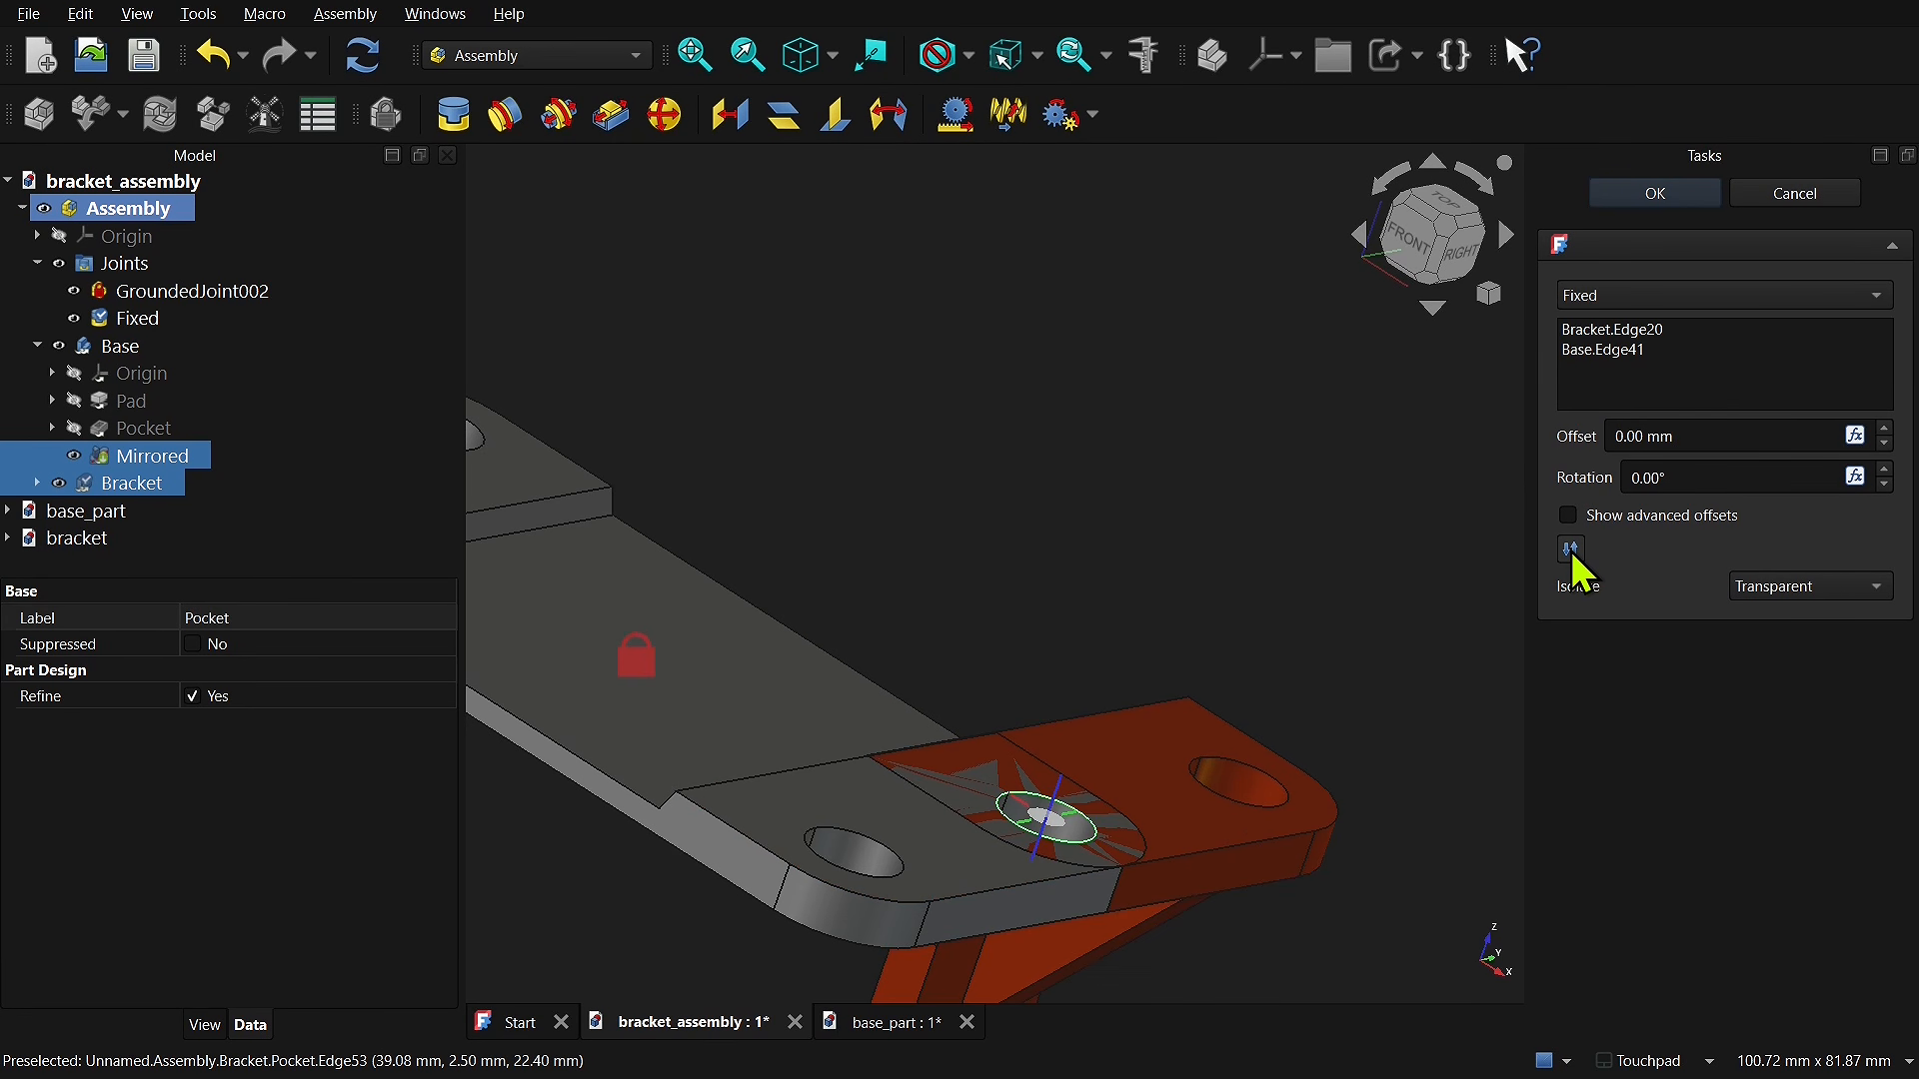
left_click(1573, 555)
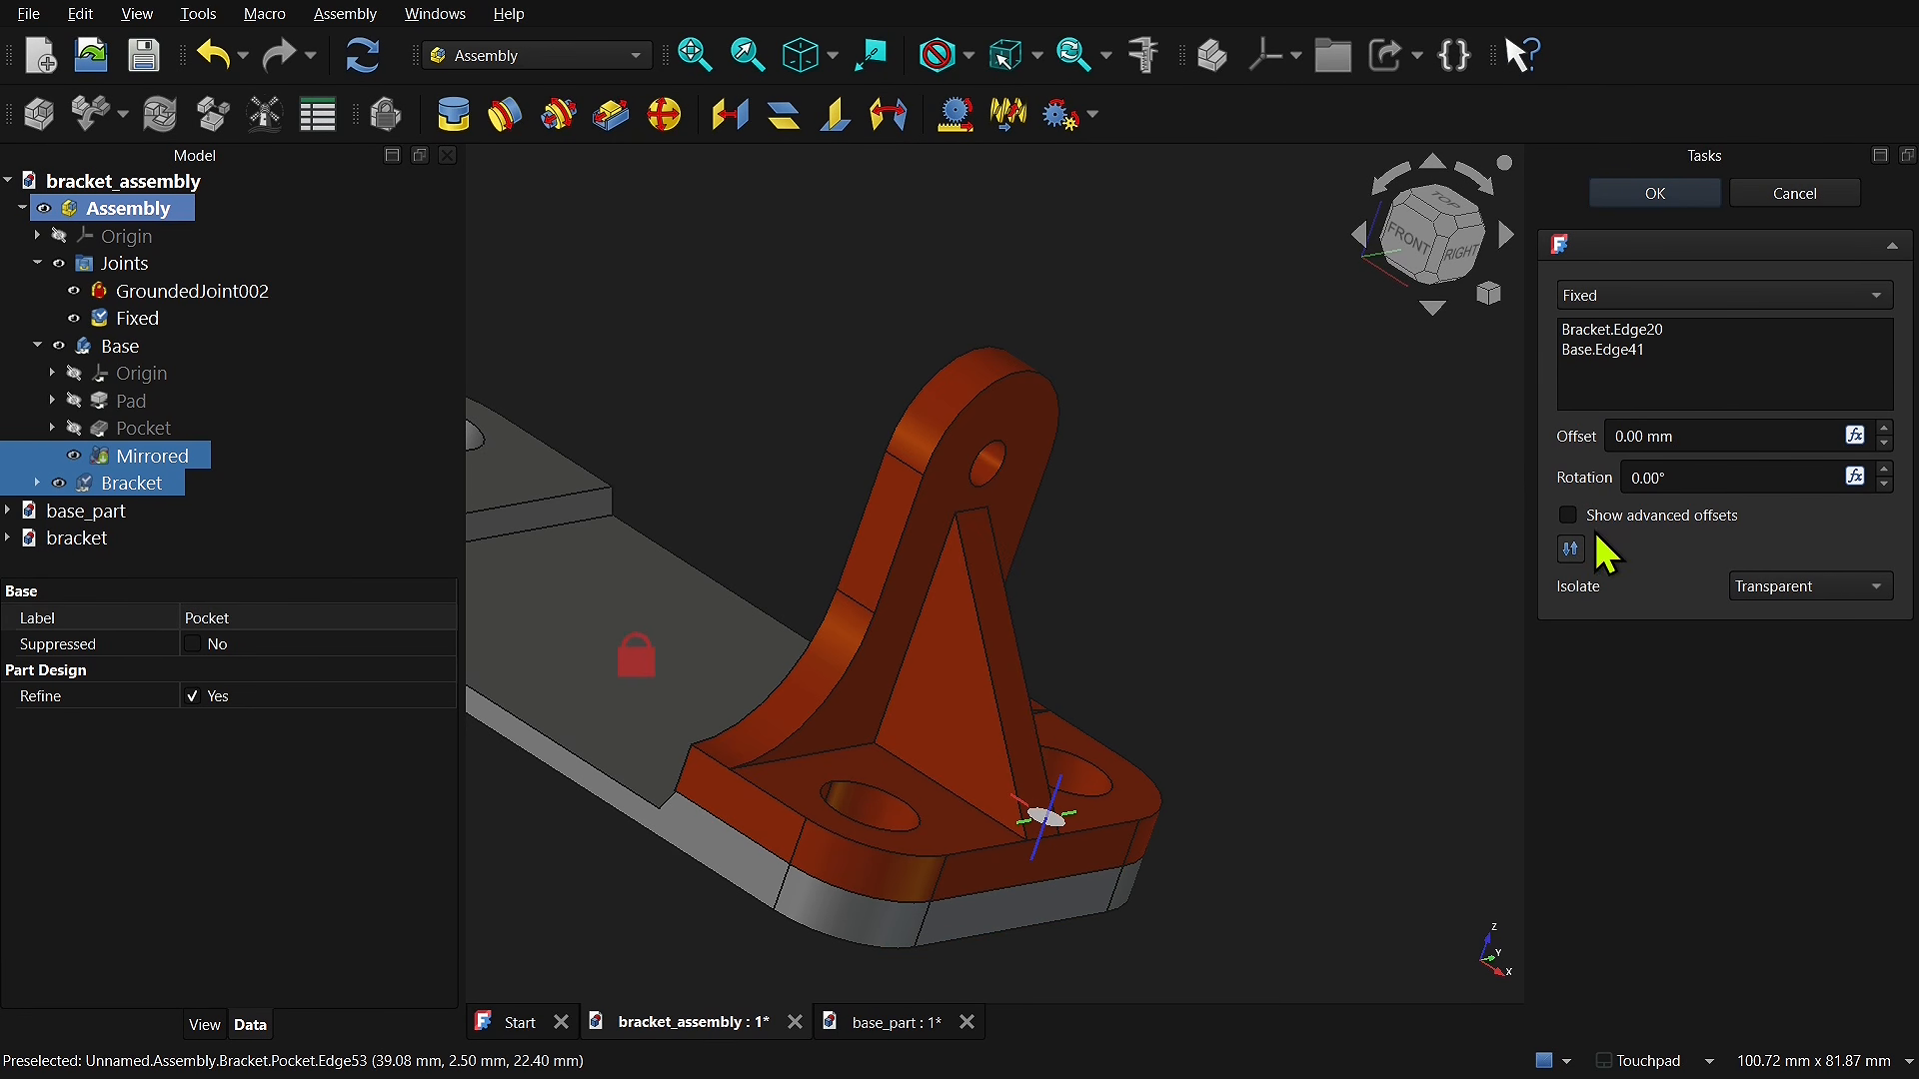
left_click(1885, 470)
left_click(1885, 470)
left_click(1885, 469)
left_click(1884, 469)
left_click(1885, 470)
left_click(1885, 484)
left_click(1885, 483)
left_click(1885, 484)
left_click(1885, 483)
left_click(1884, 484)
left_click(1884, 430)
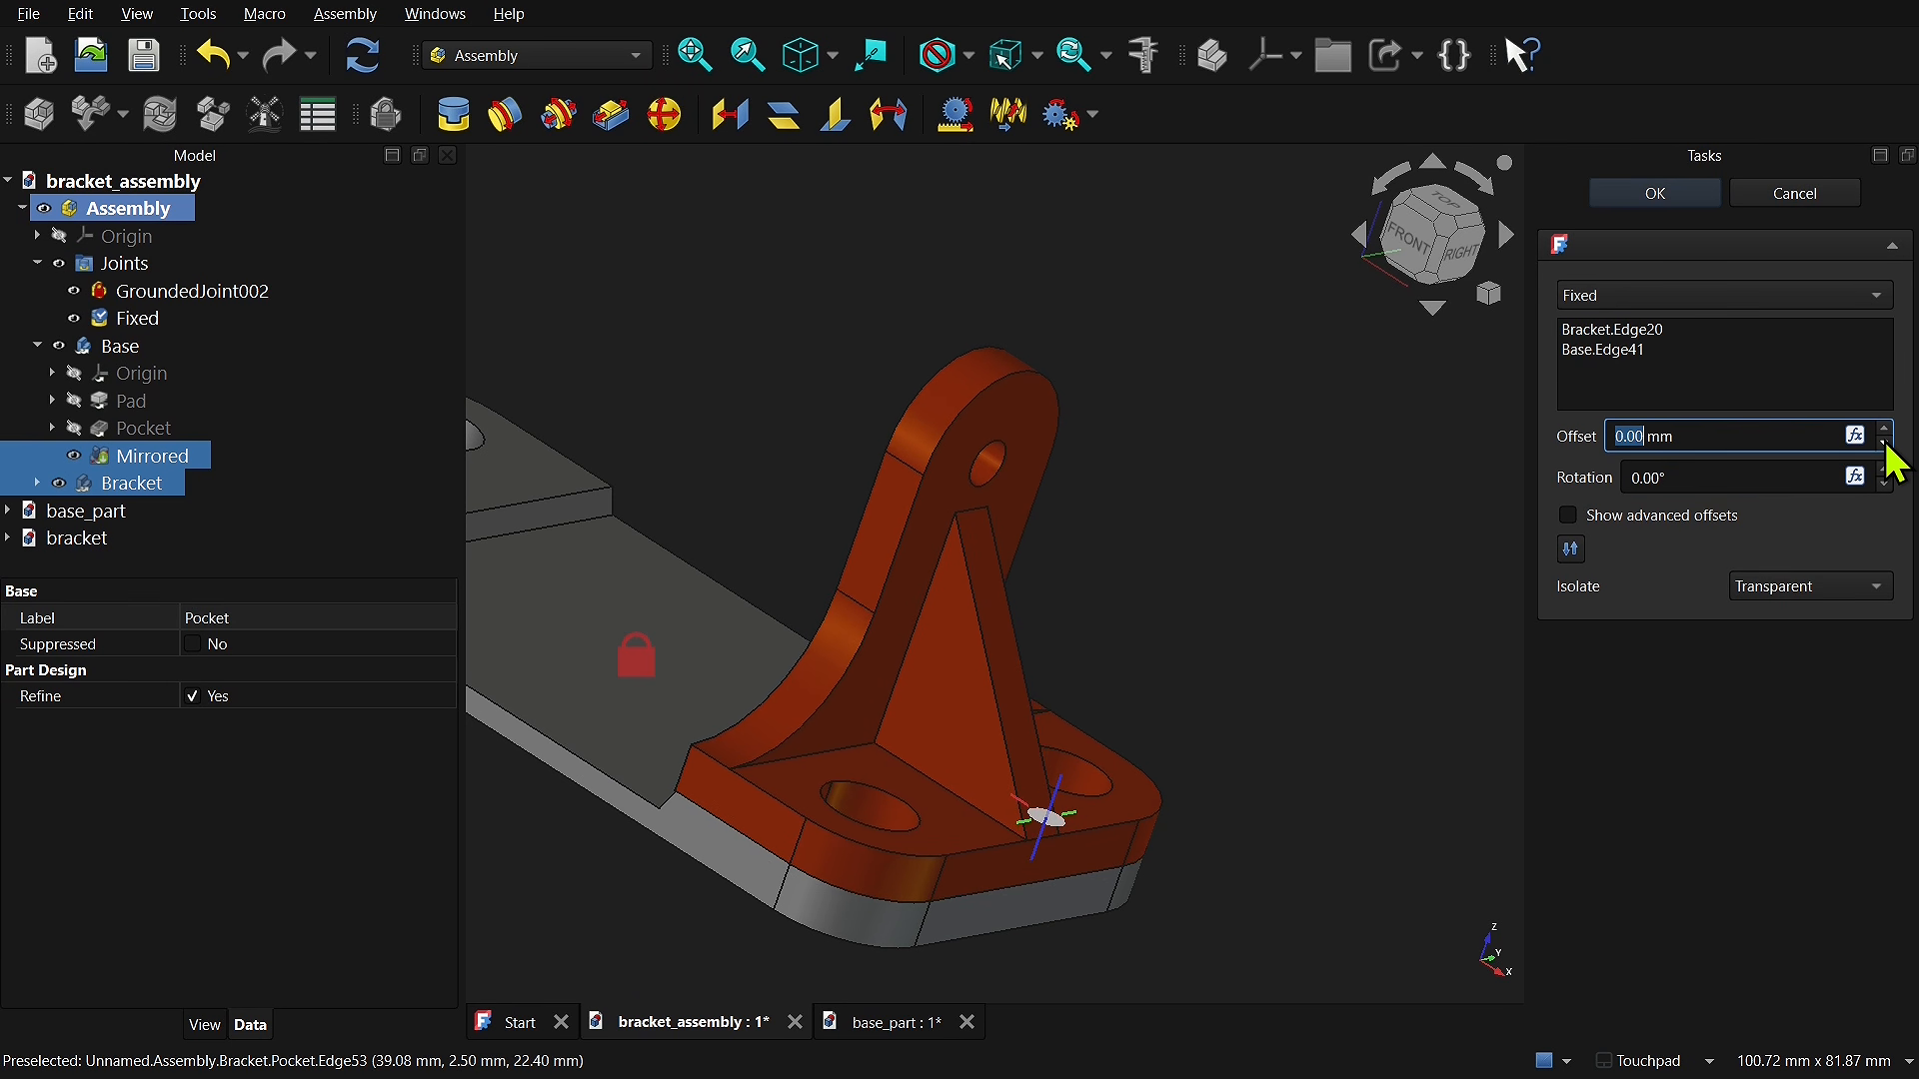
Step: Show the advanced offsets of the Fixed joint and accept the joint
left_click(1567, 514)
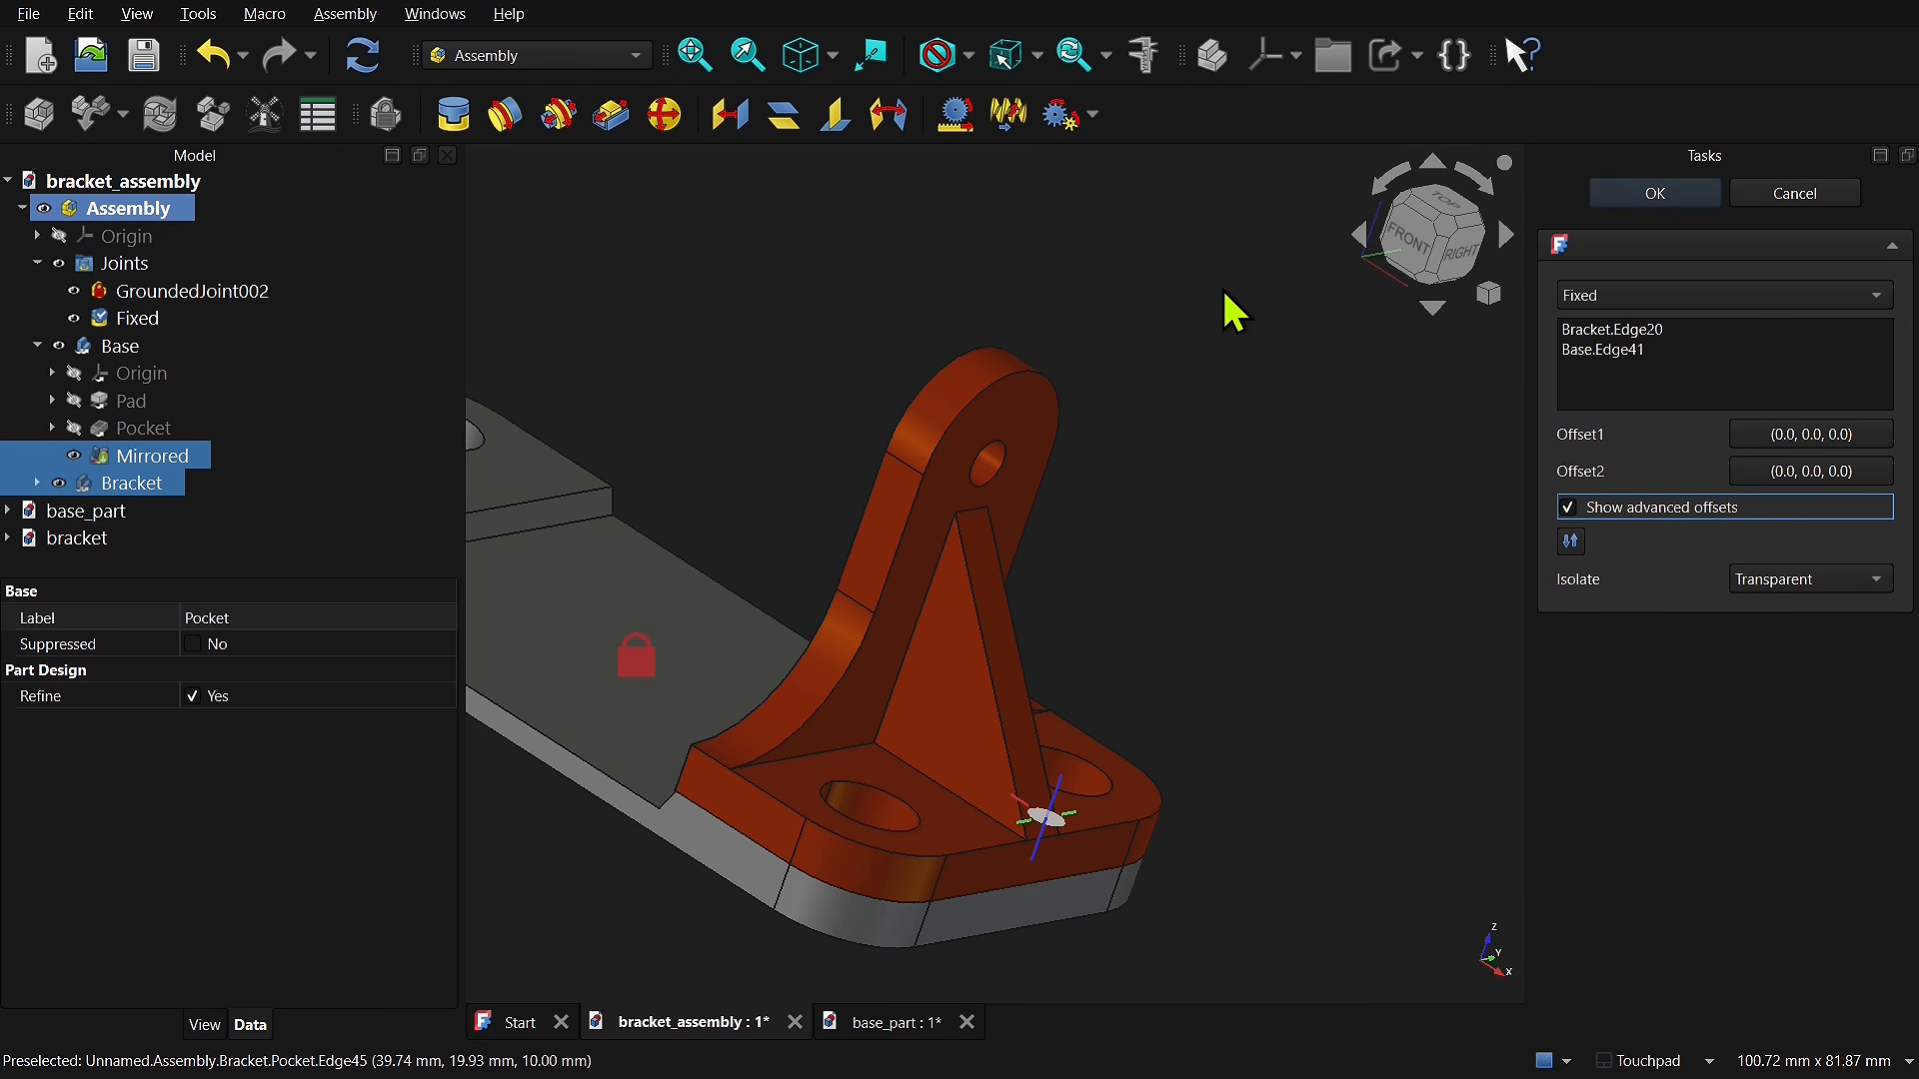
left_click(1669, 194)
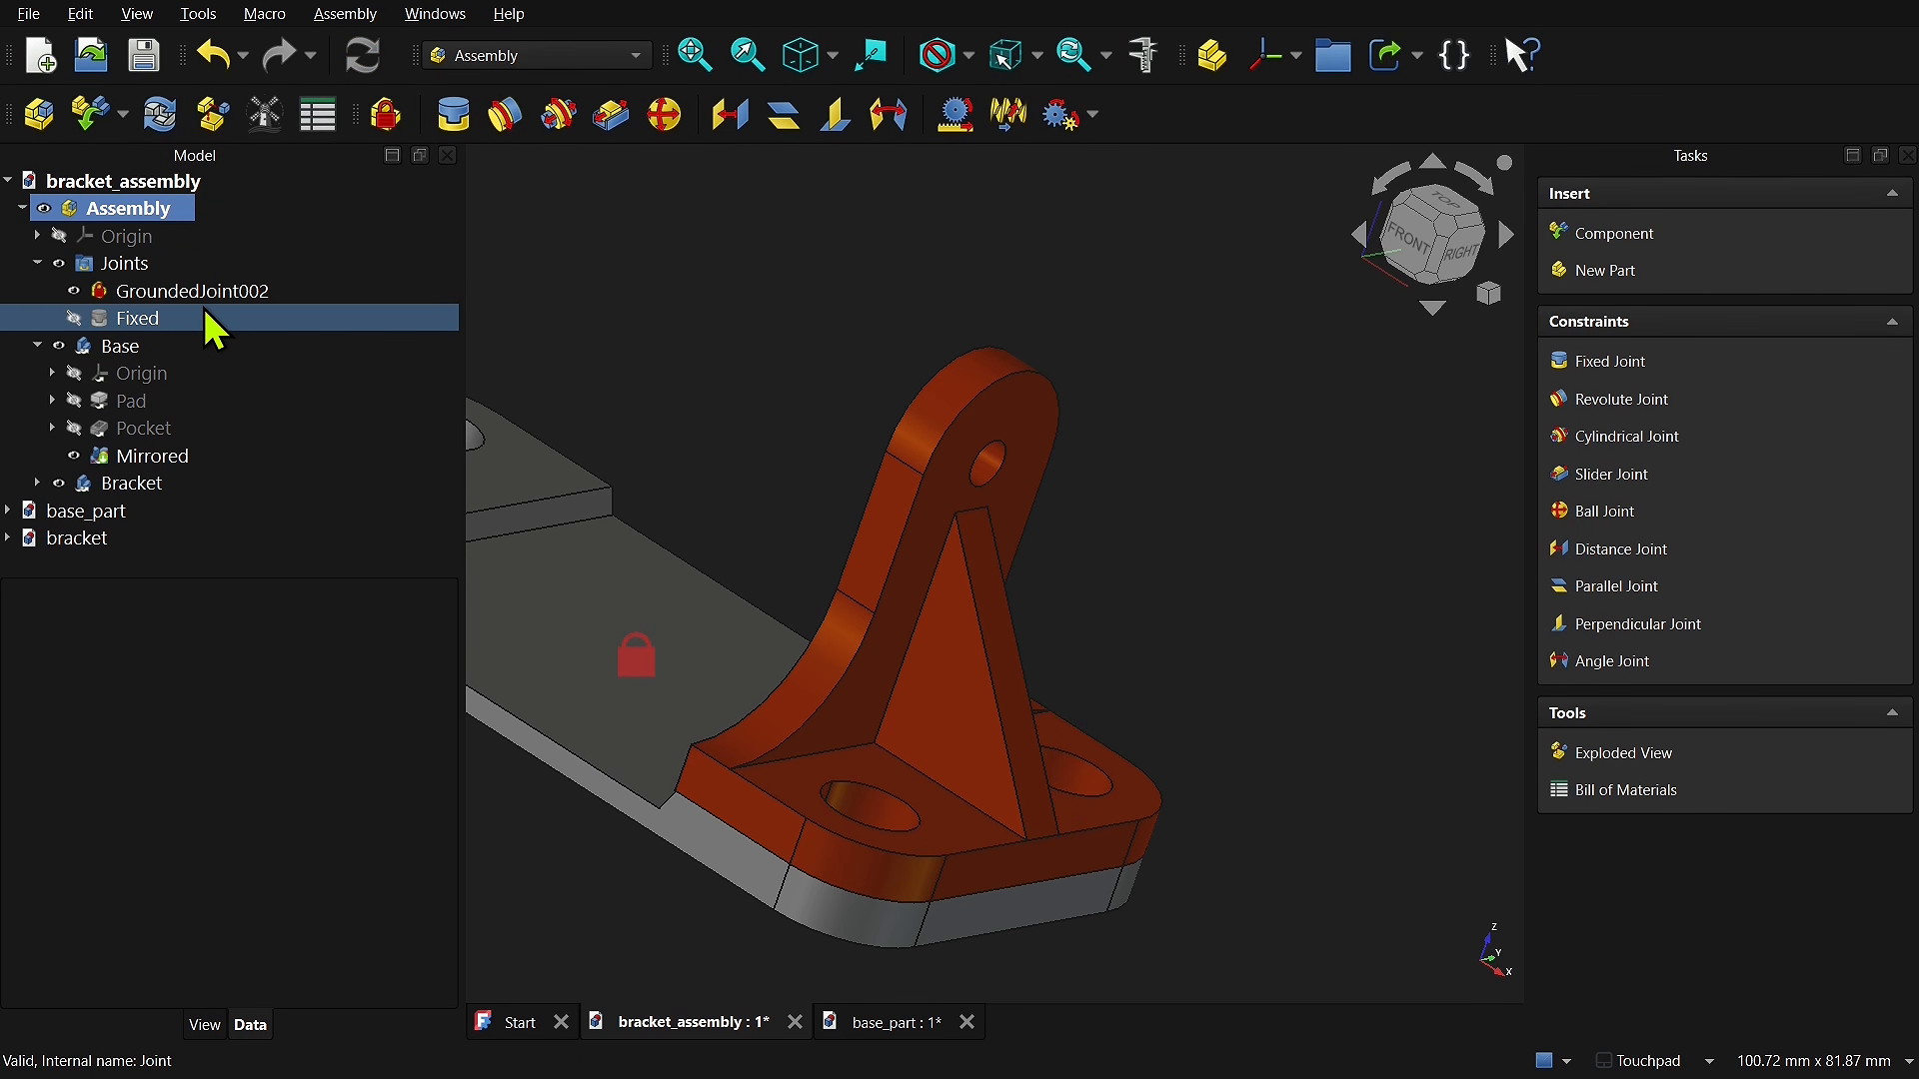
Step: Reopen the Fixed joint for editing, accept it without changes, and make its marker visible in the model
left_click(140, 319)
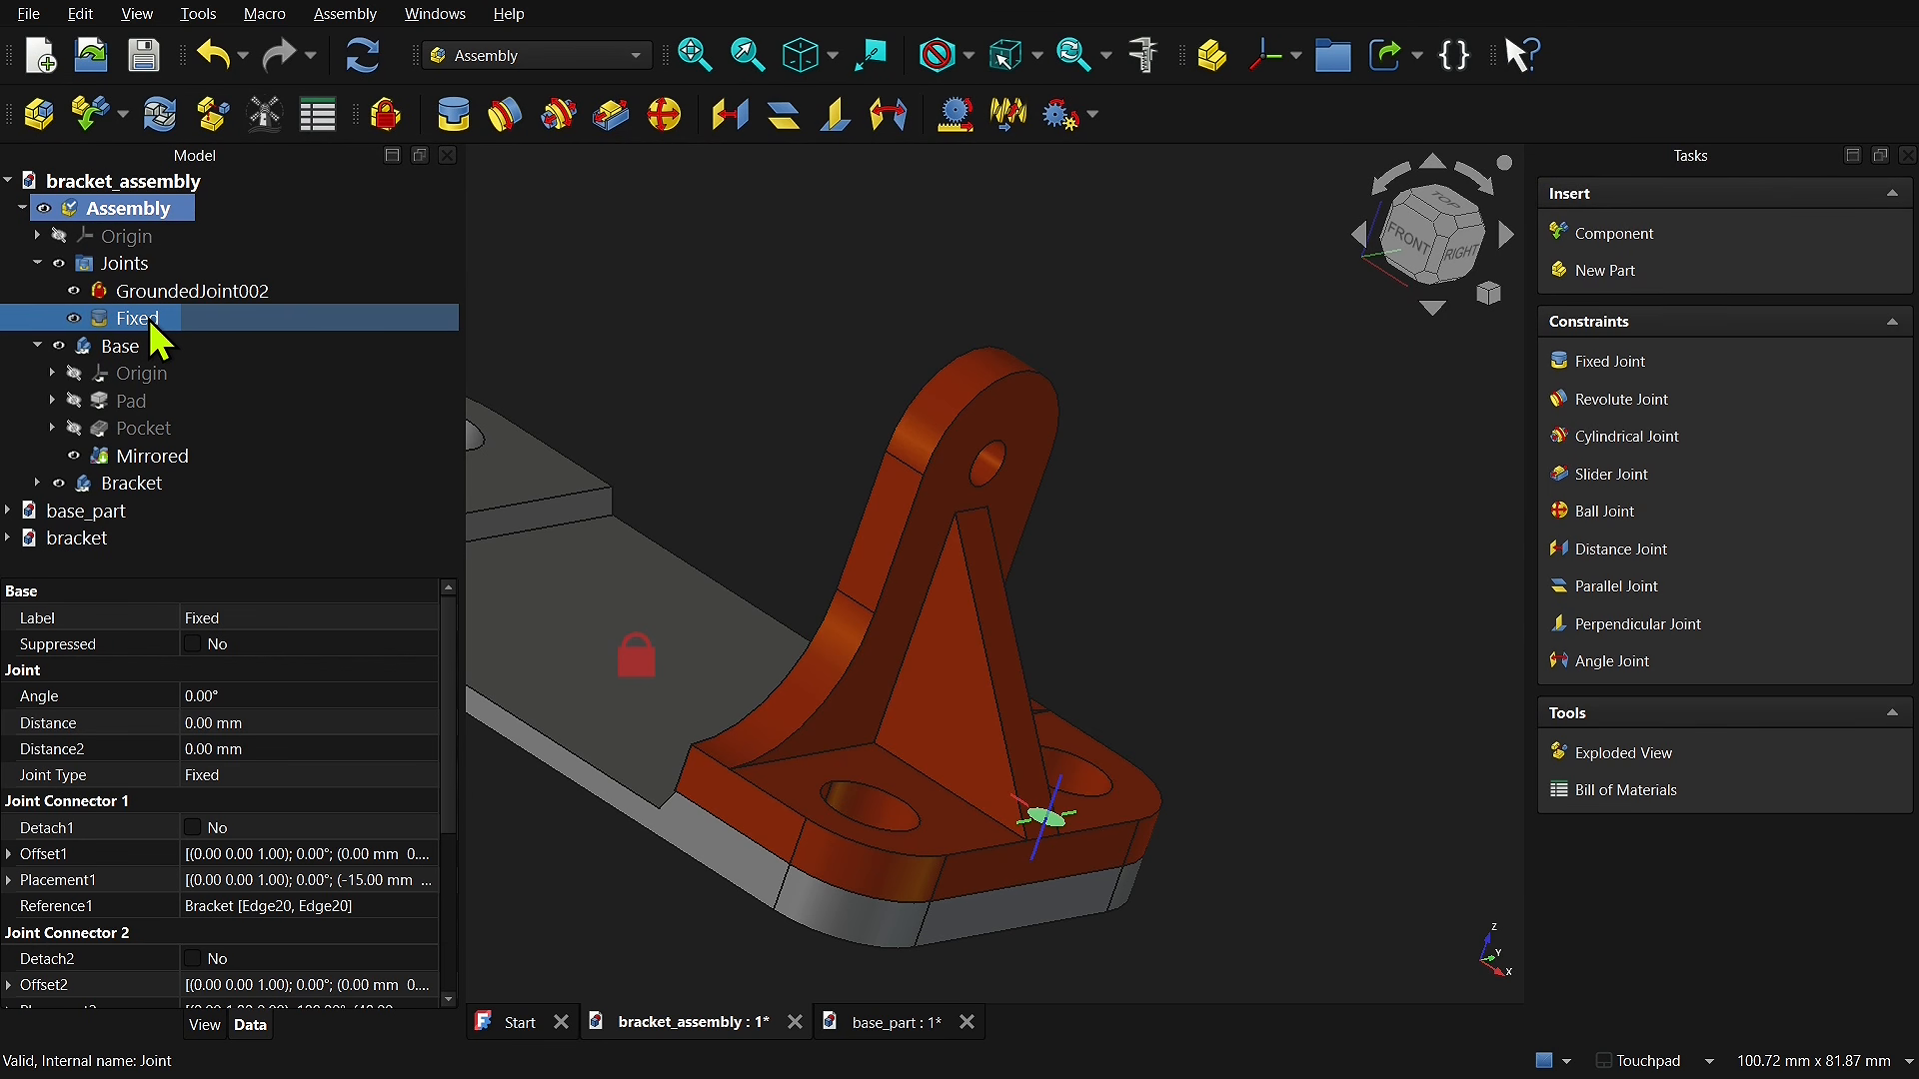
double_click(150, 320)
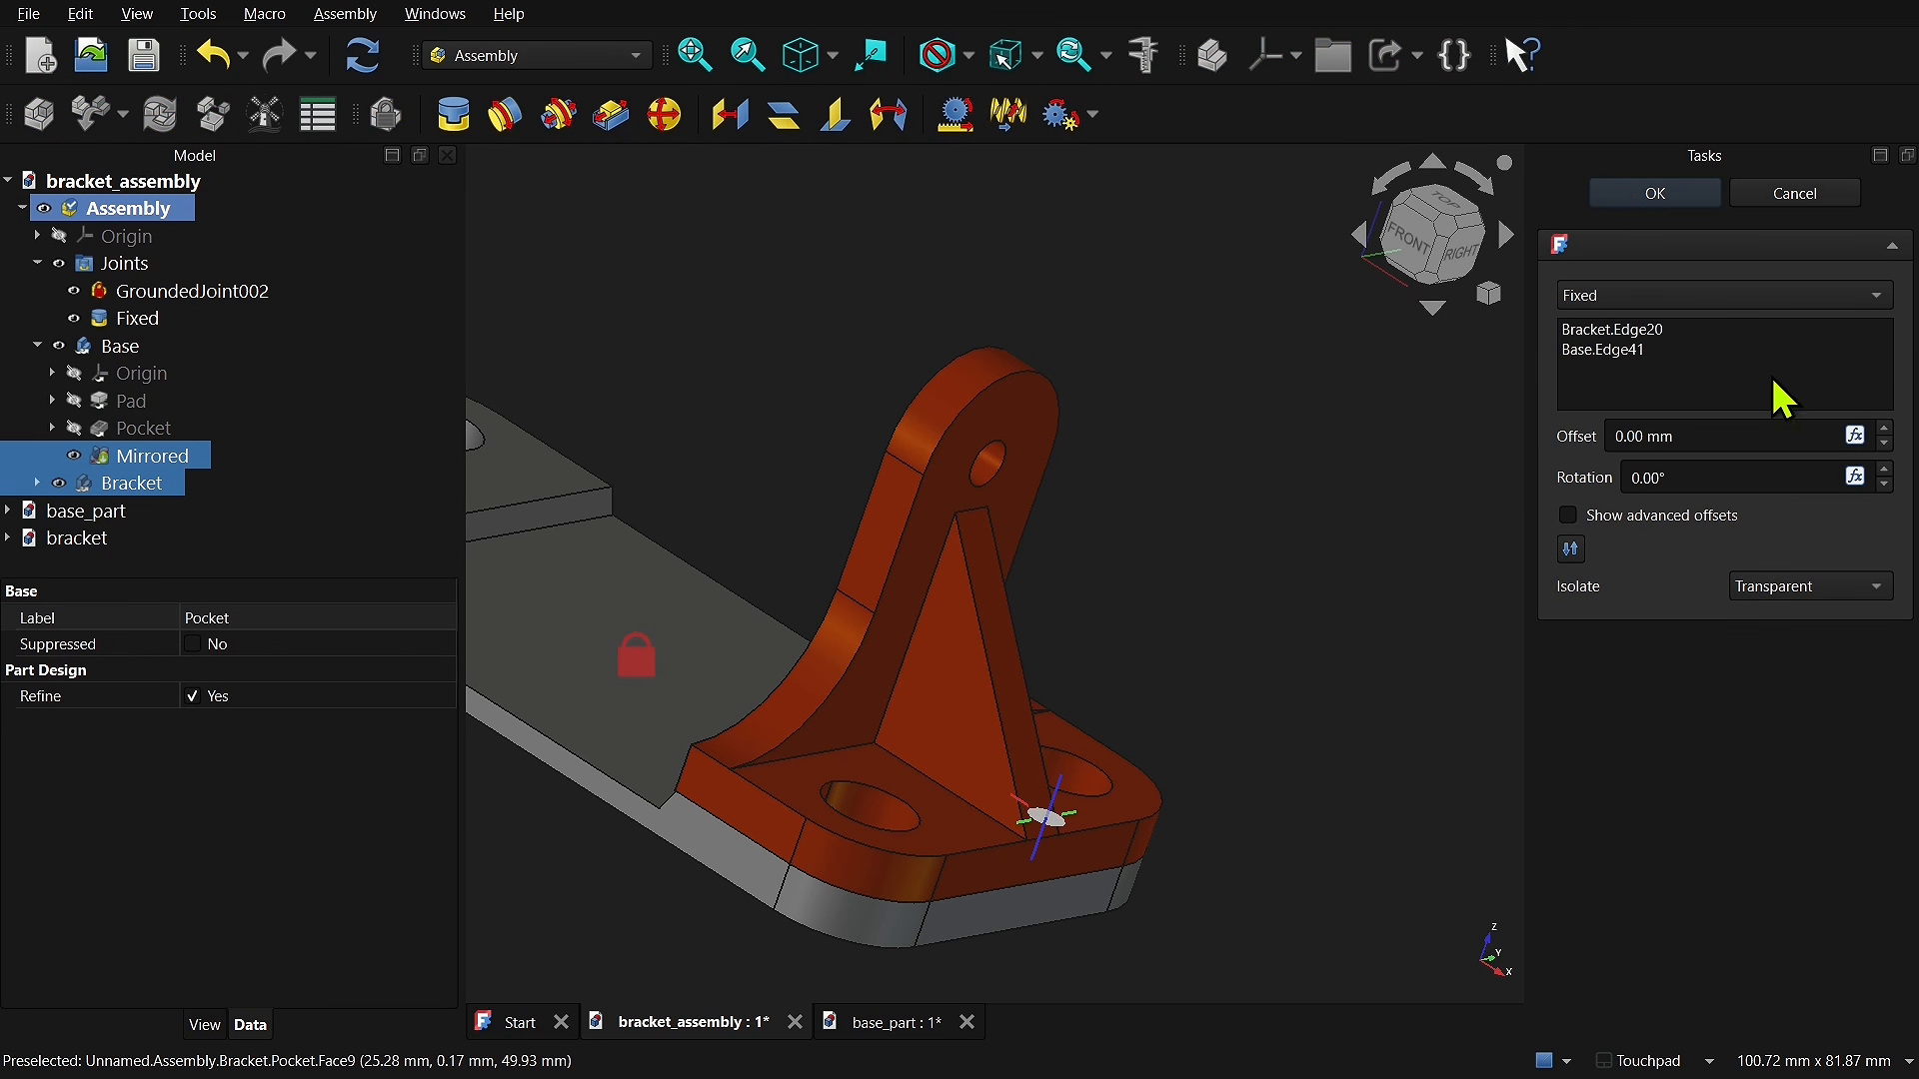
left_click(1651, 193)
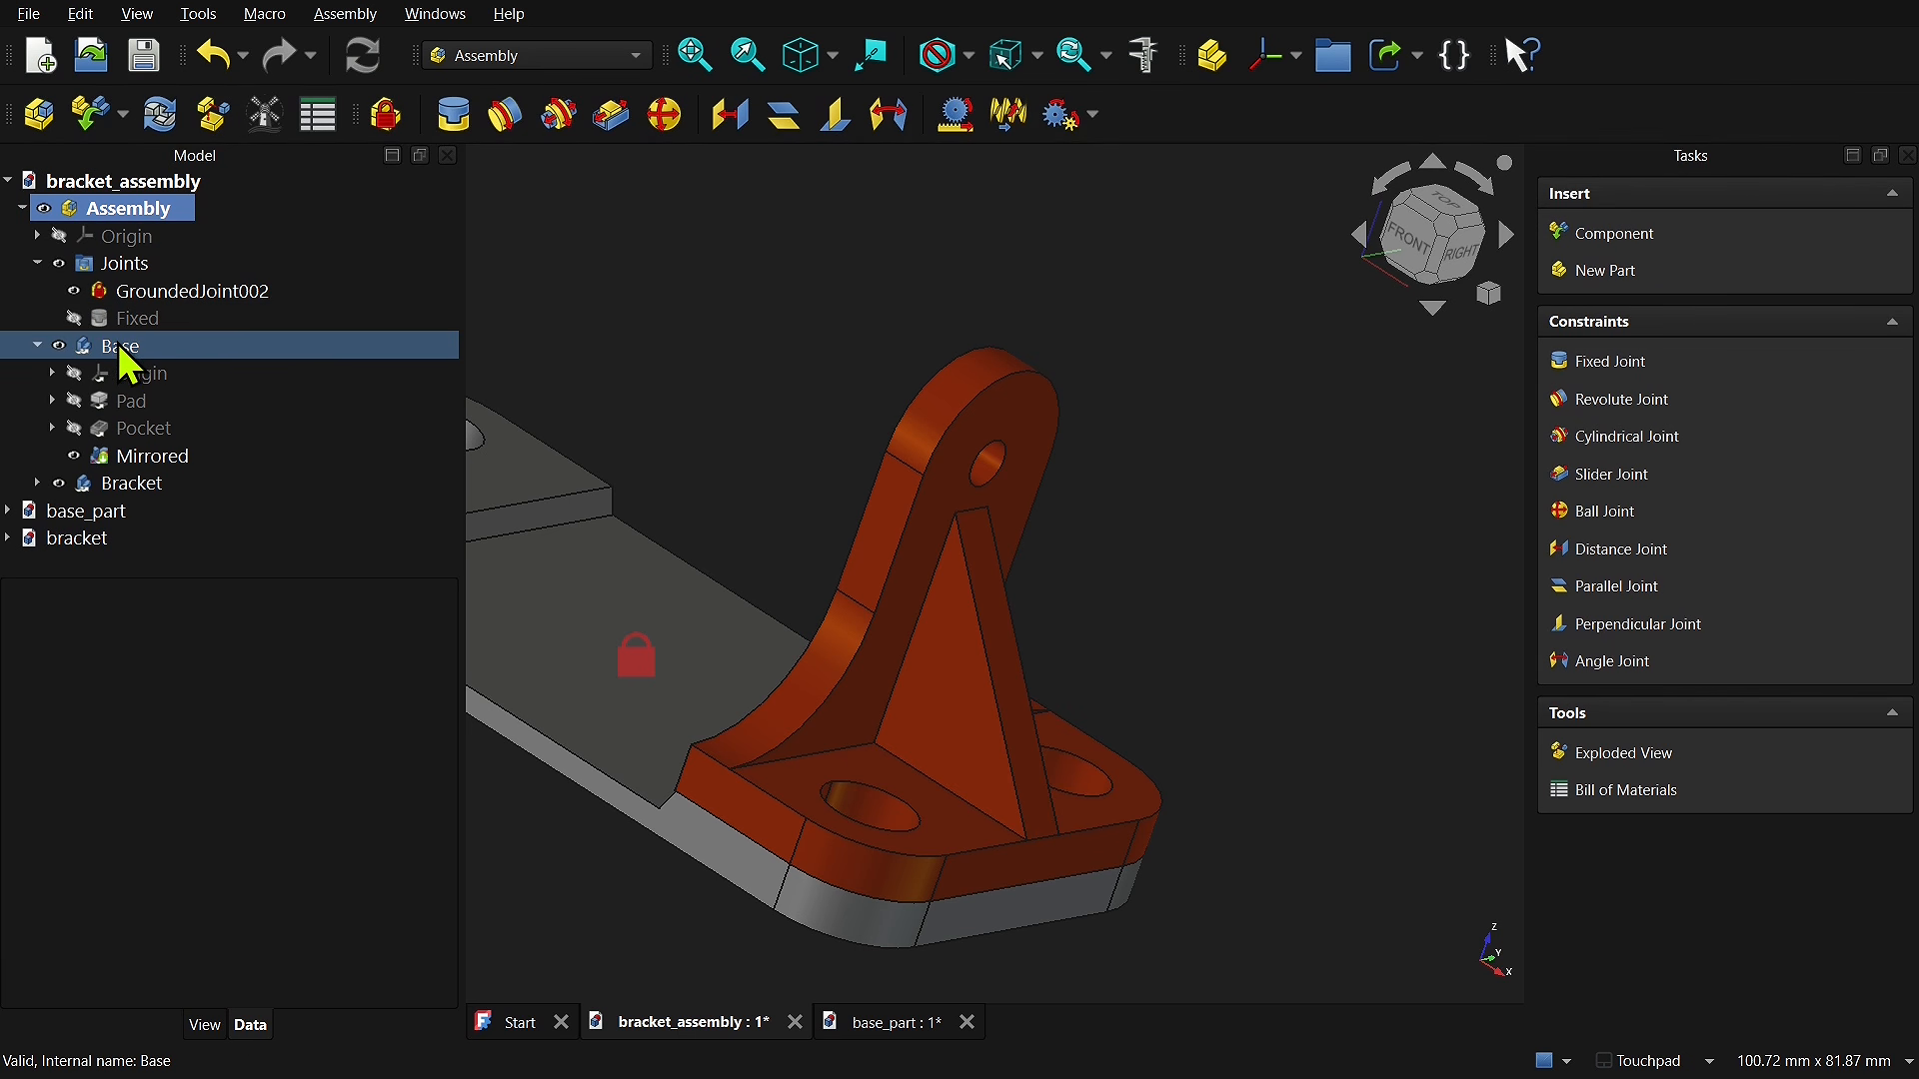
left_click(80, 320)
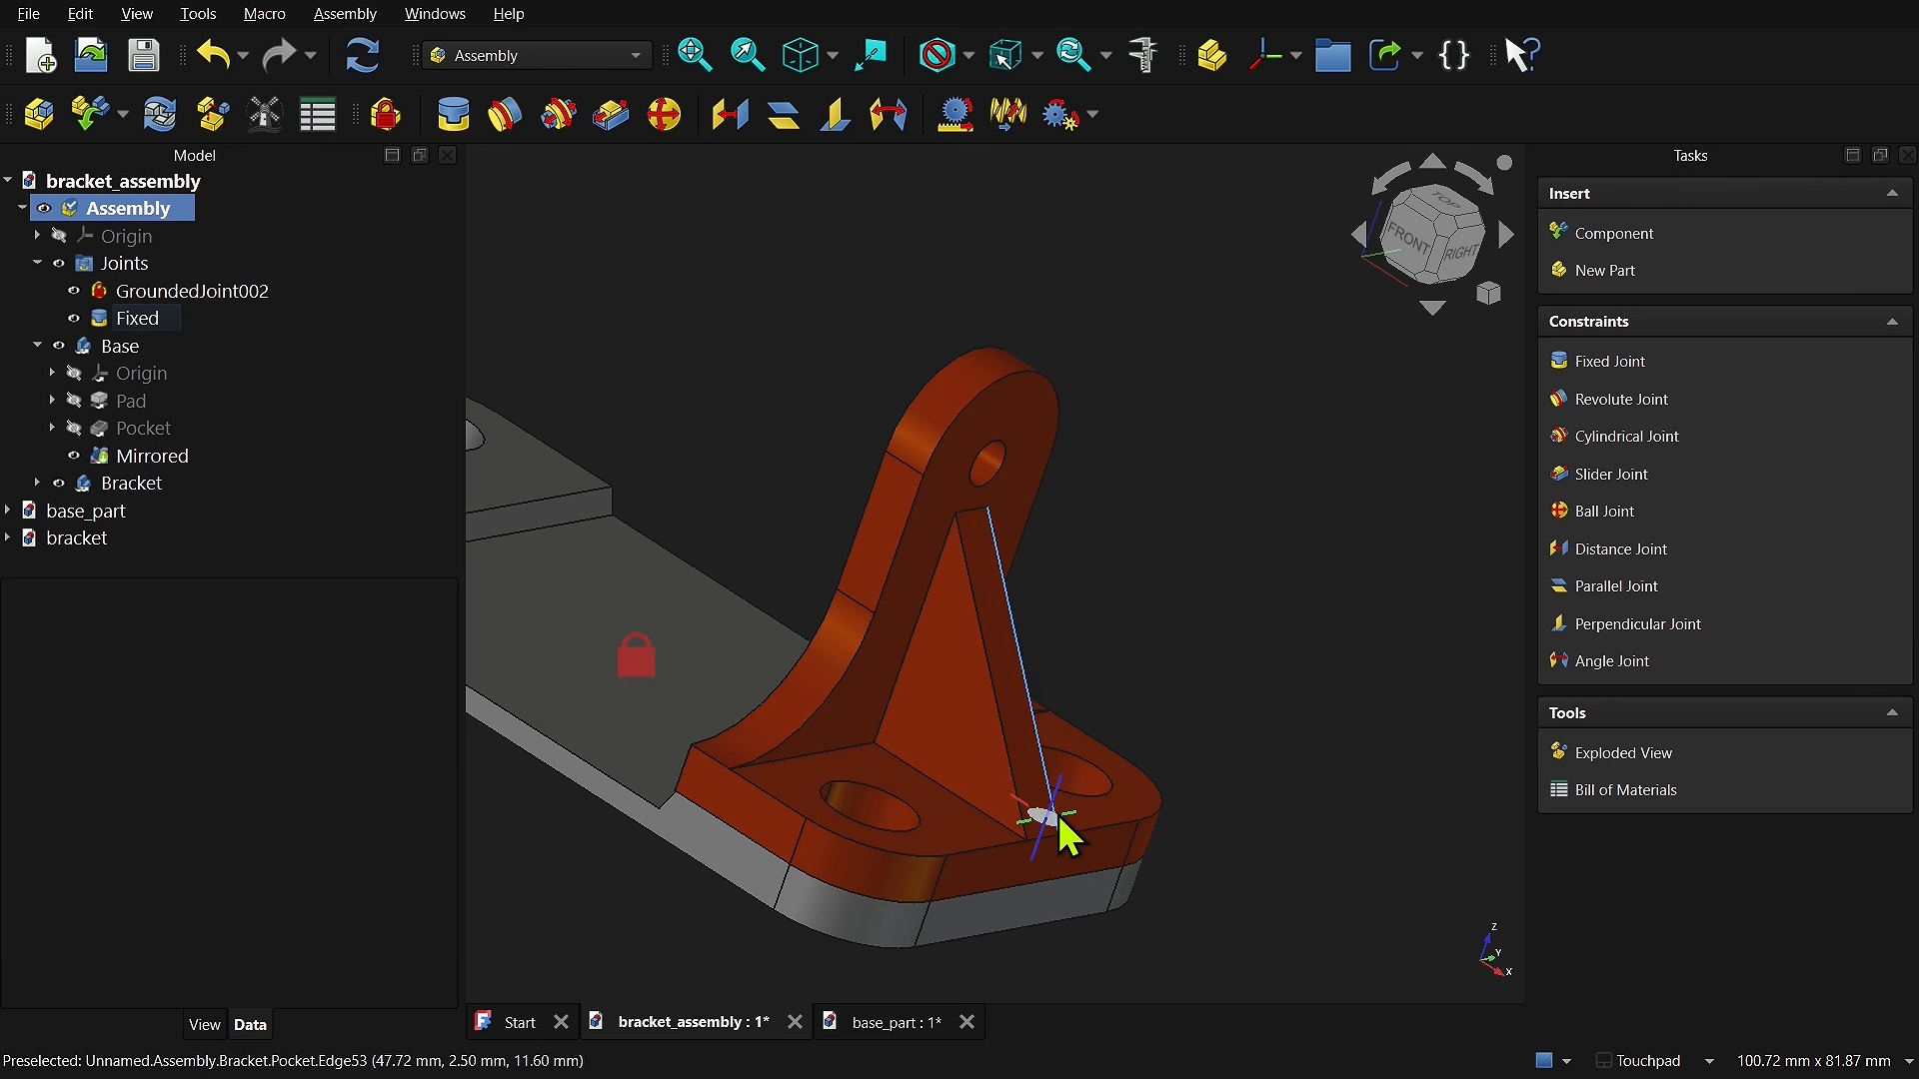
Step: Insert a second Bracket component from the bracket document into the assembly
middle_click_drag(1065, 840, 969, 809)
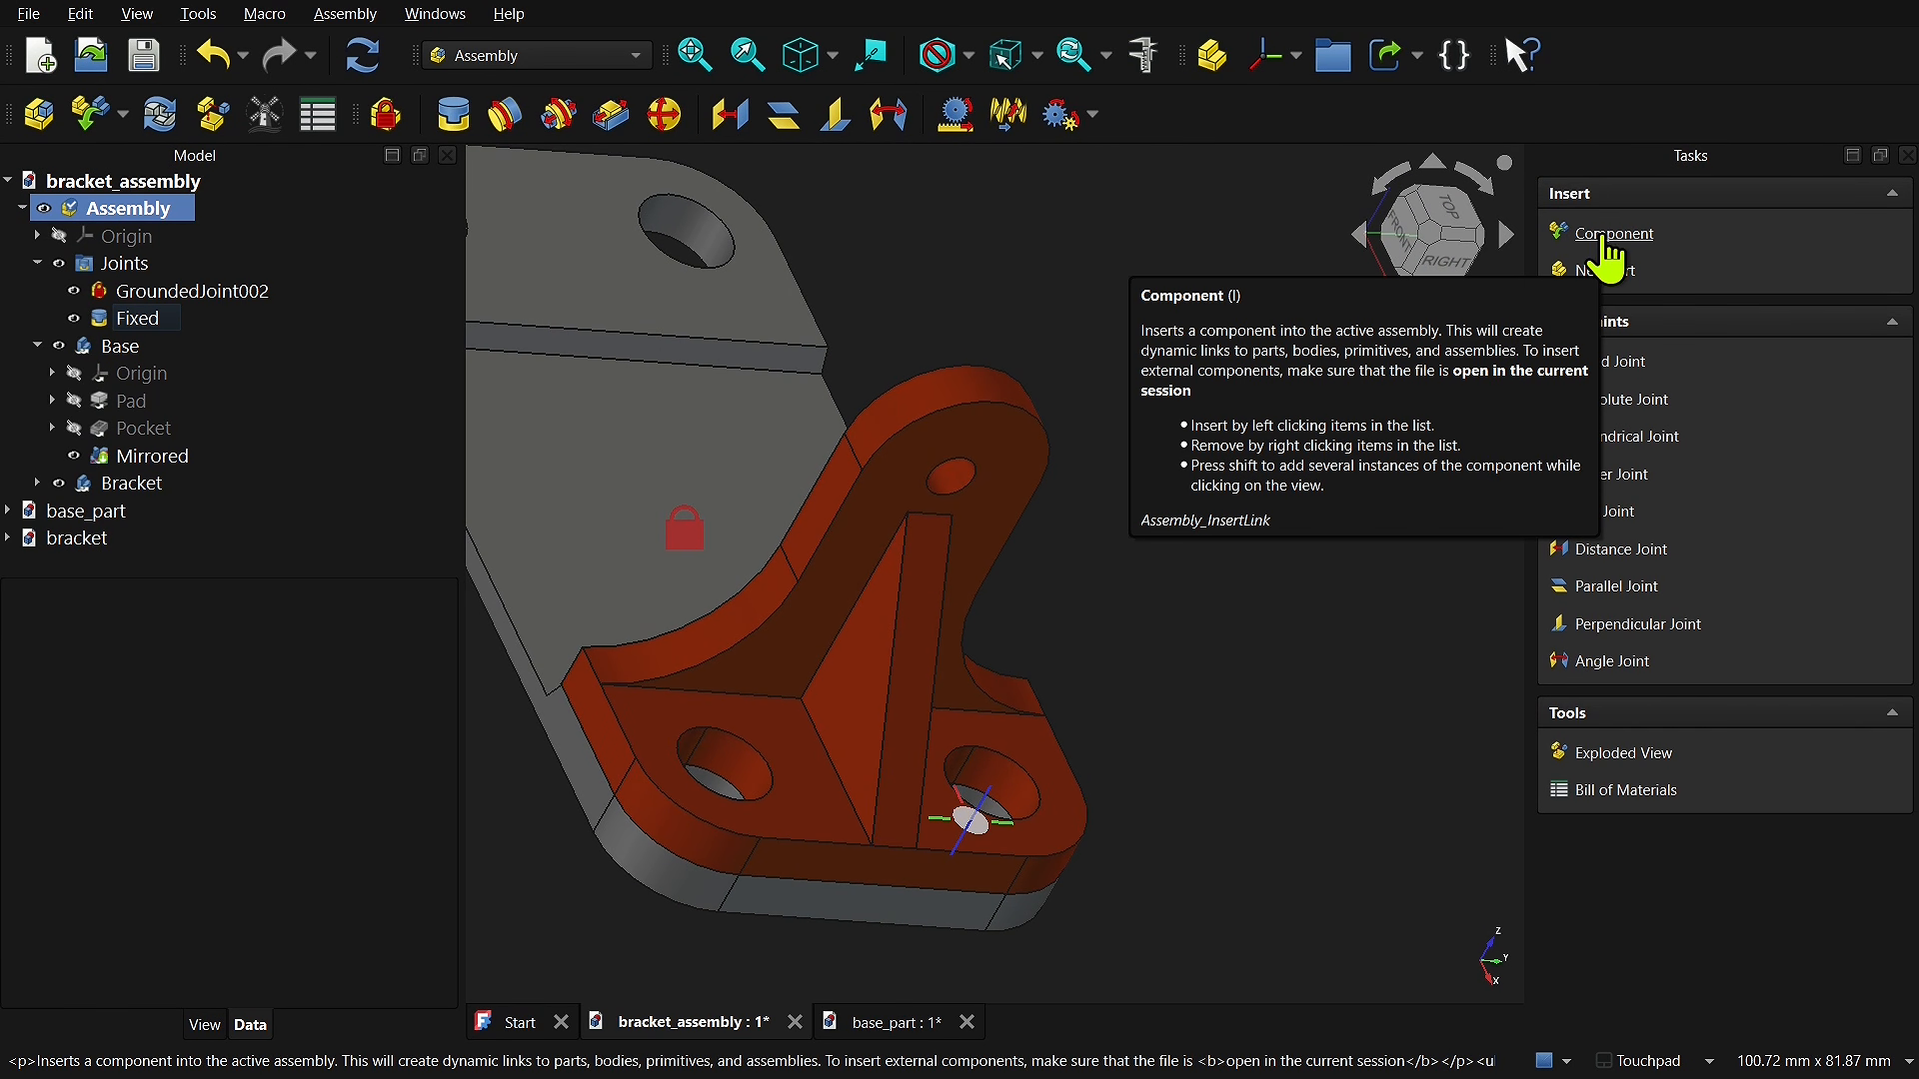
left_click(94, 108)
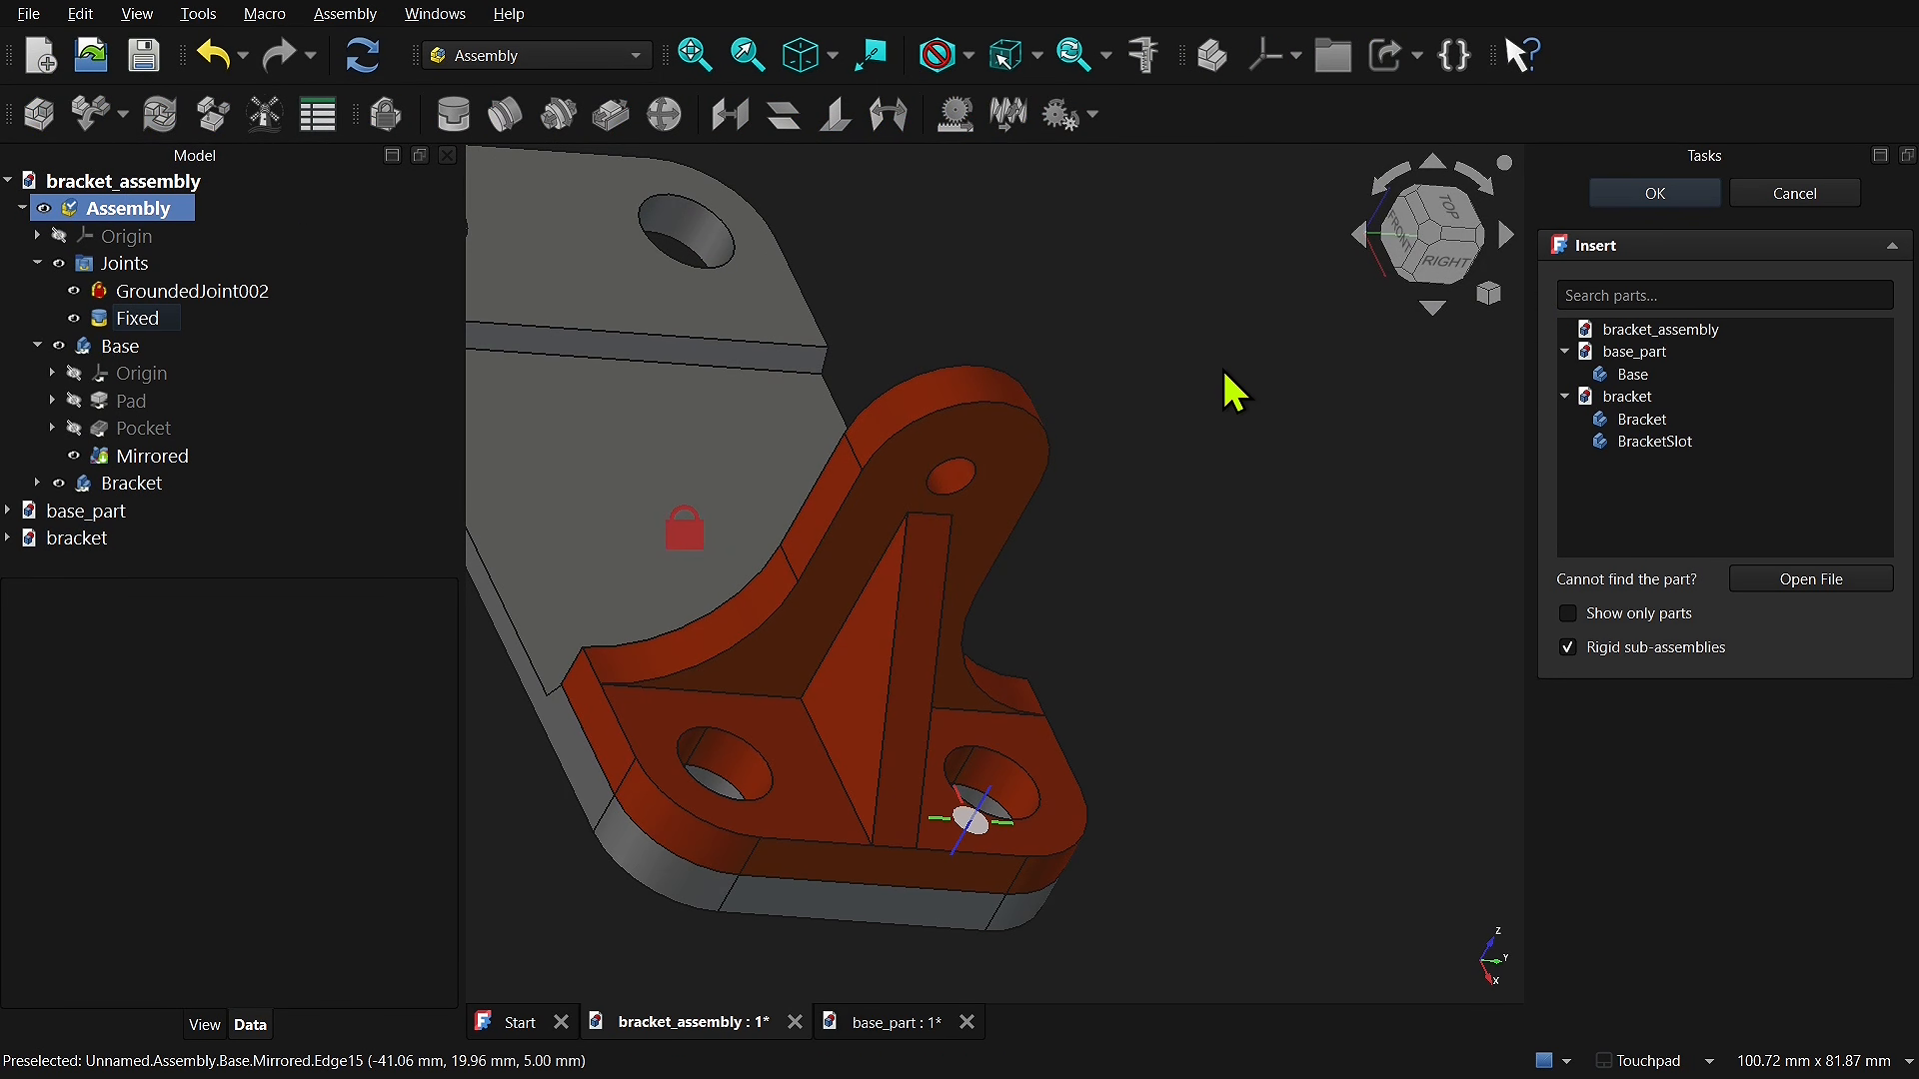
left_click(1654, 424)
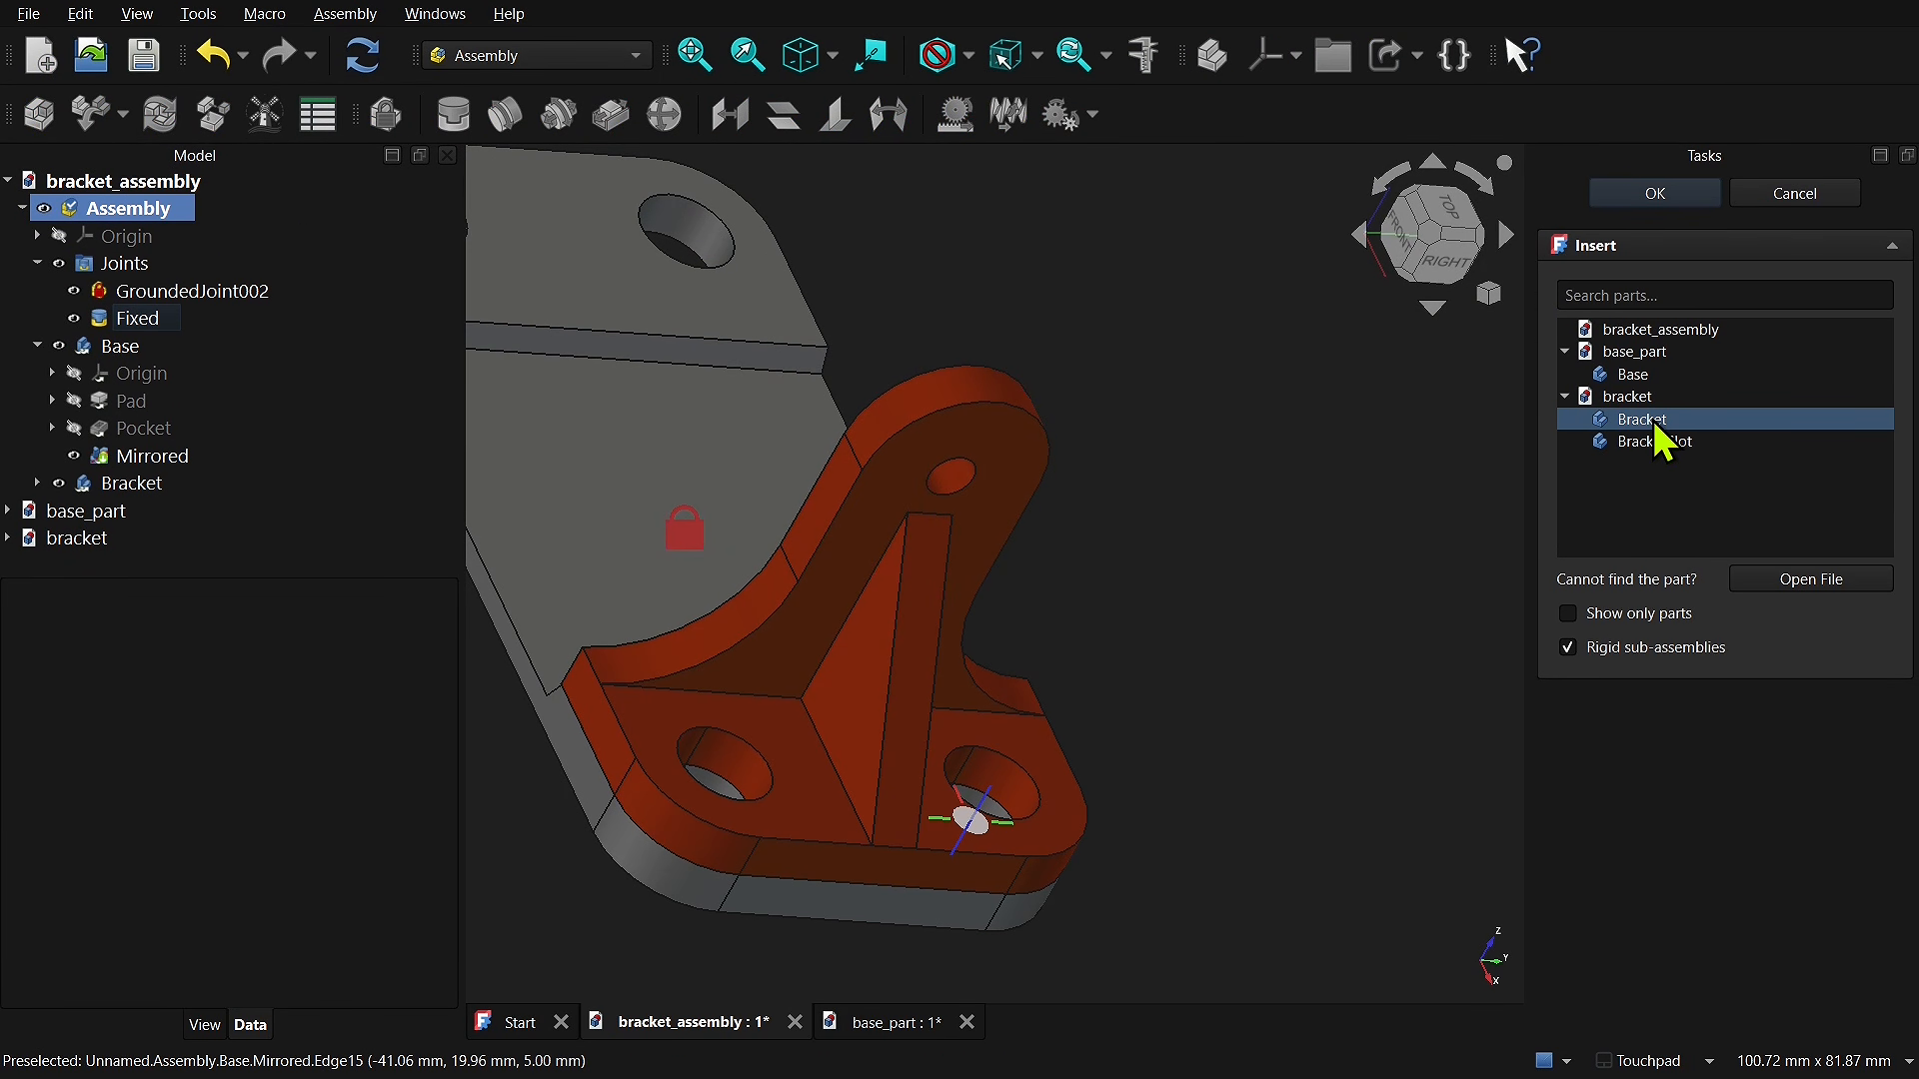
left_click(1656, 424)
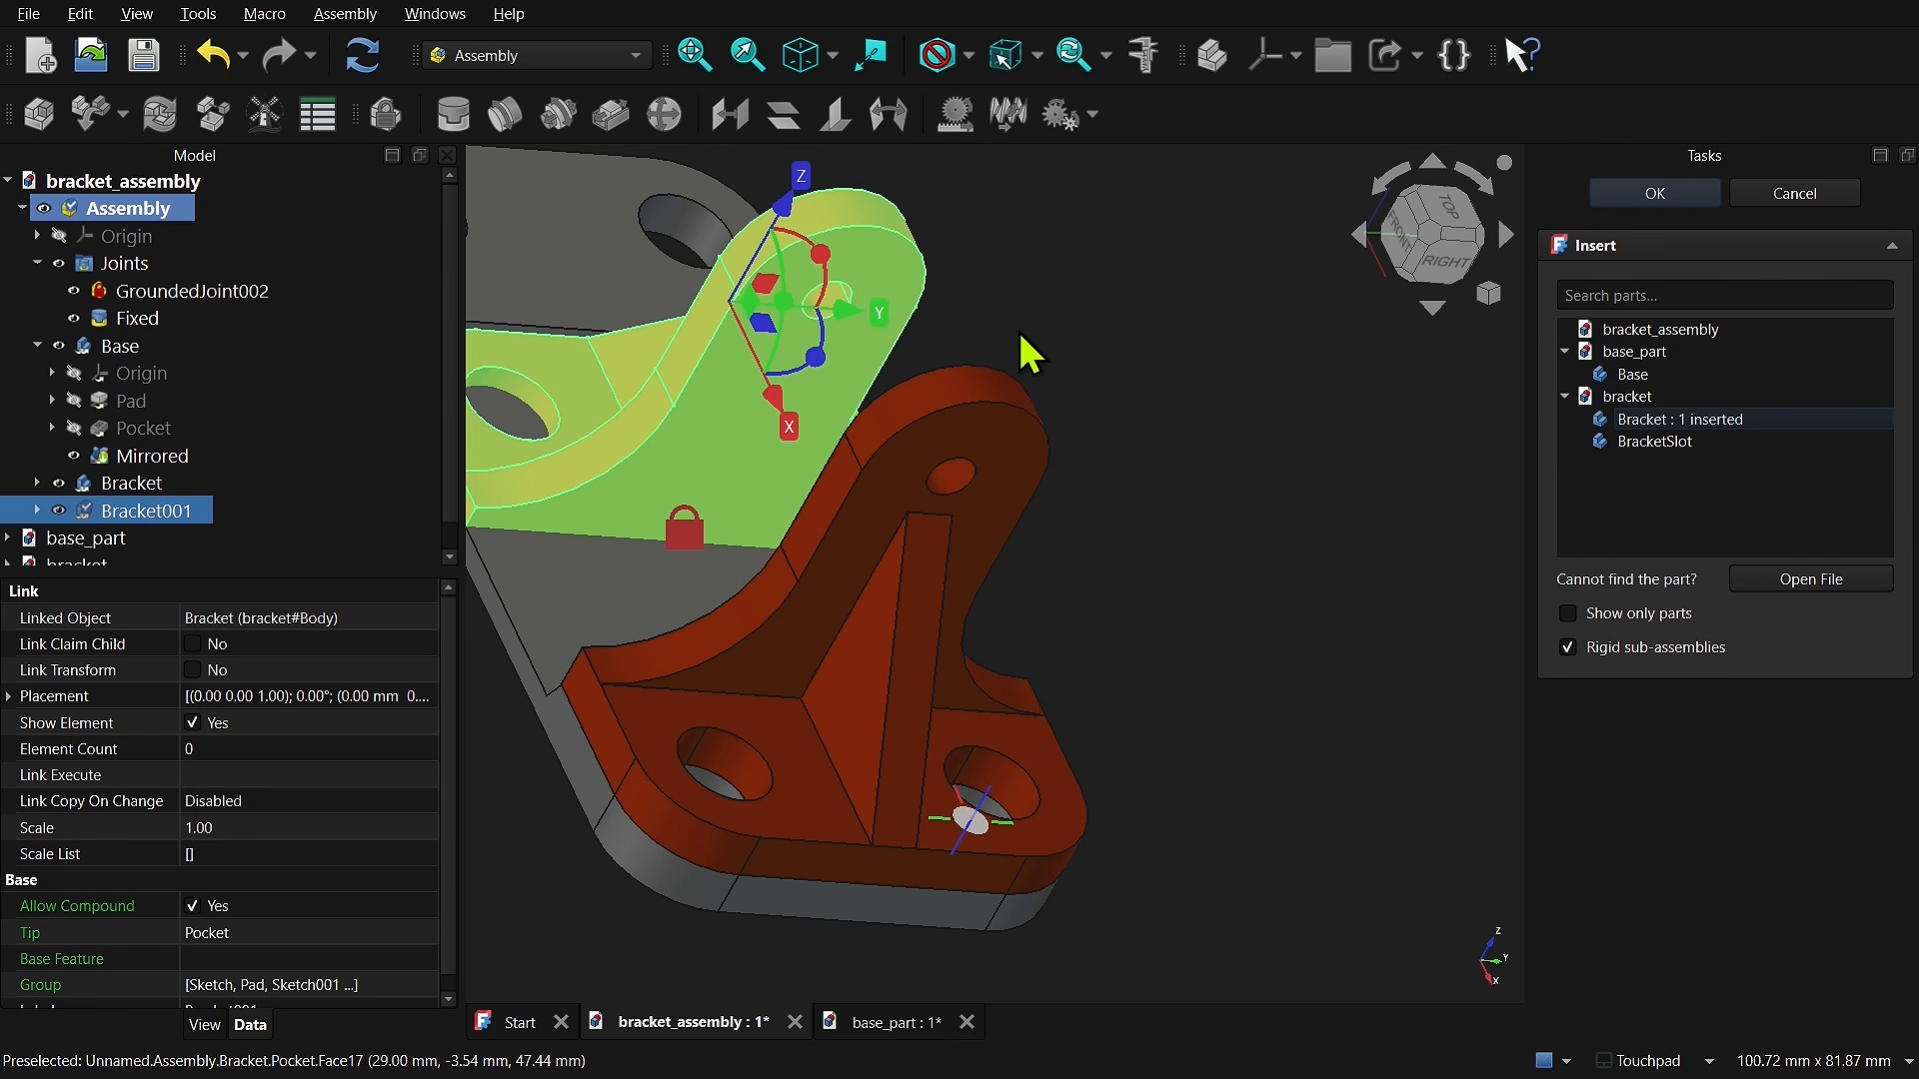
Step: Move the second bracket clear of the attached one, out past the base plate's long rear edge, and accept the insertion
left_click_drag(781, 413, 755, 377)
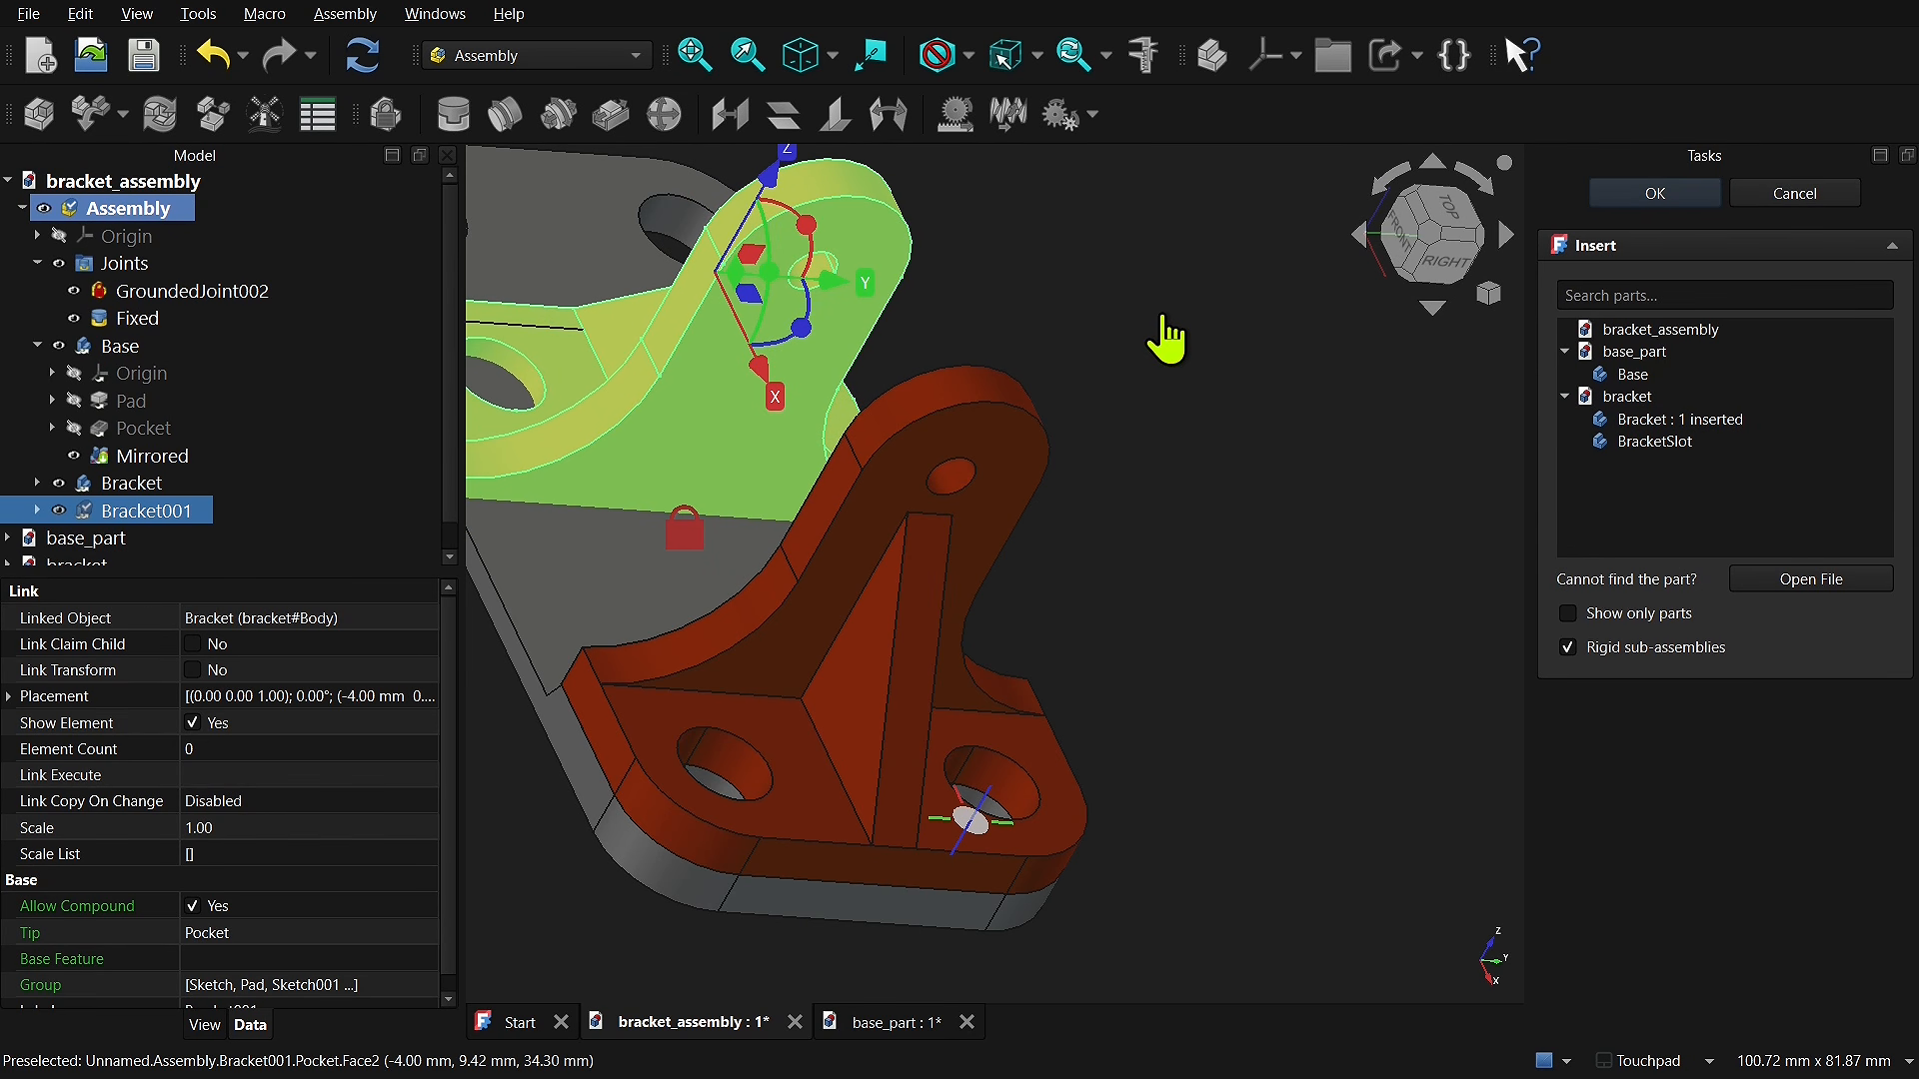
left_click(1169, 338)
left_click_drag(753, 350, 1159, 319)
left_click(1140, 303)
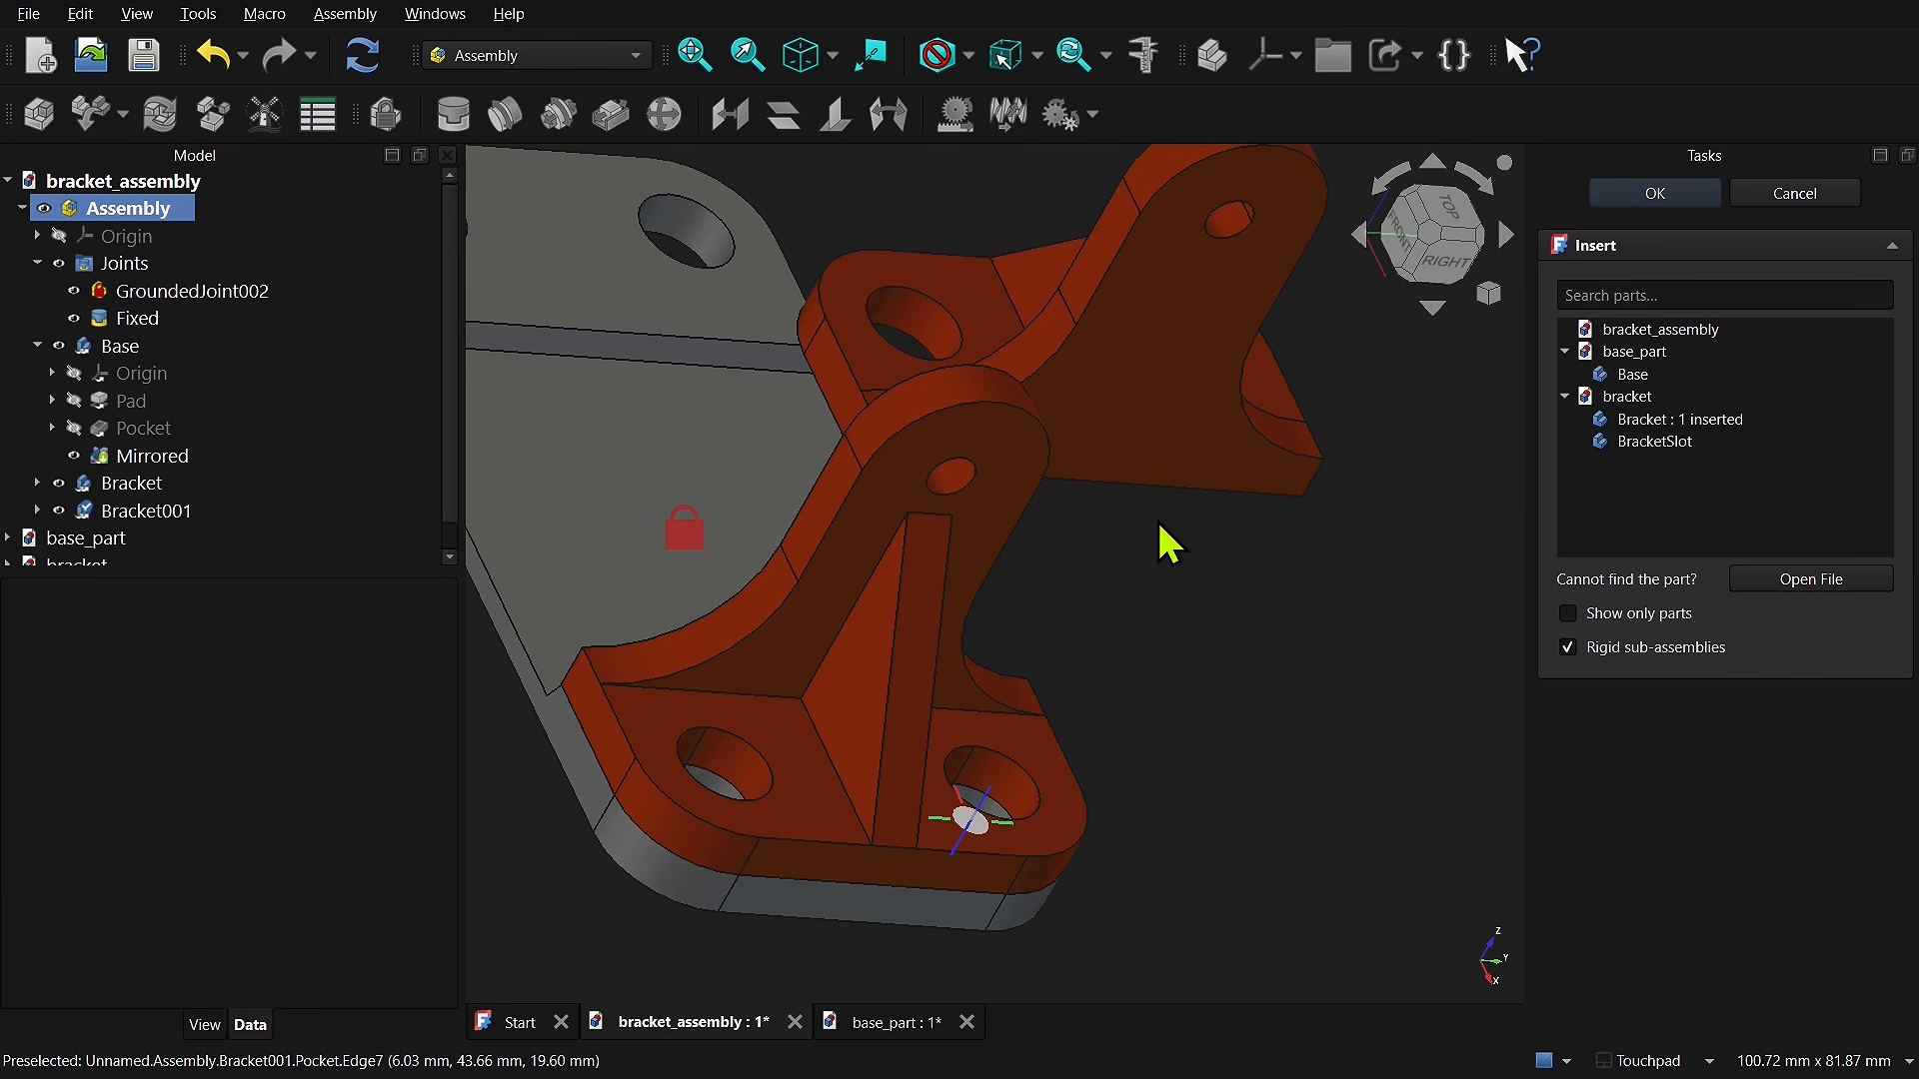
scroll(1156, 545, "down", 3)
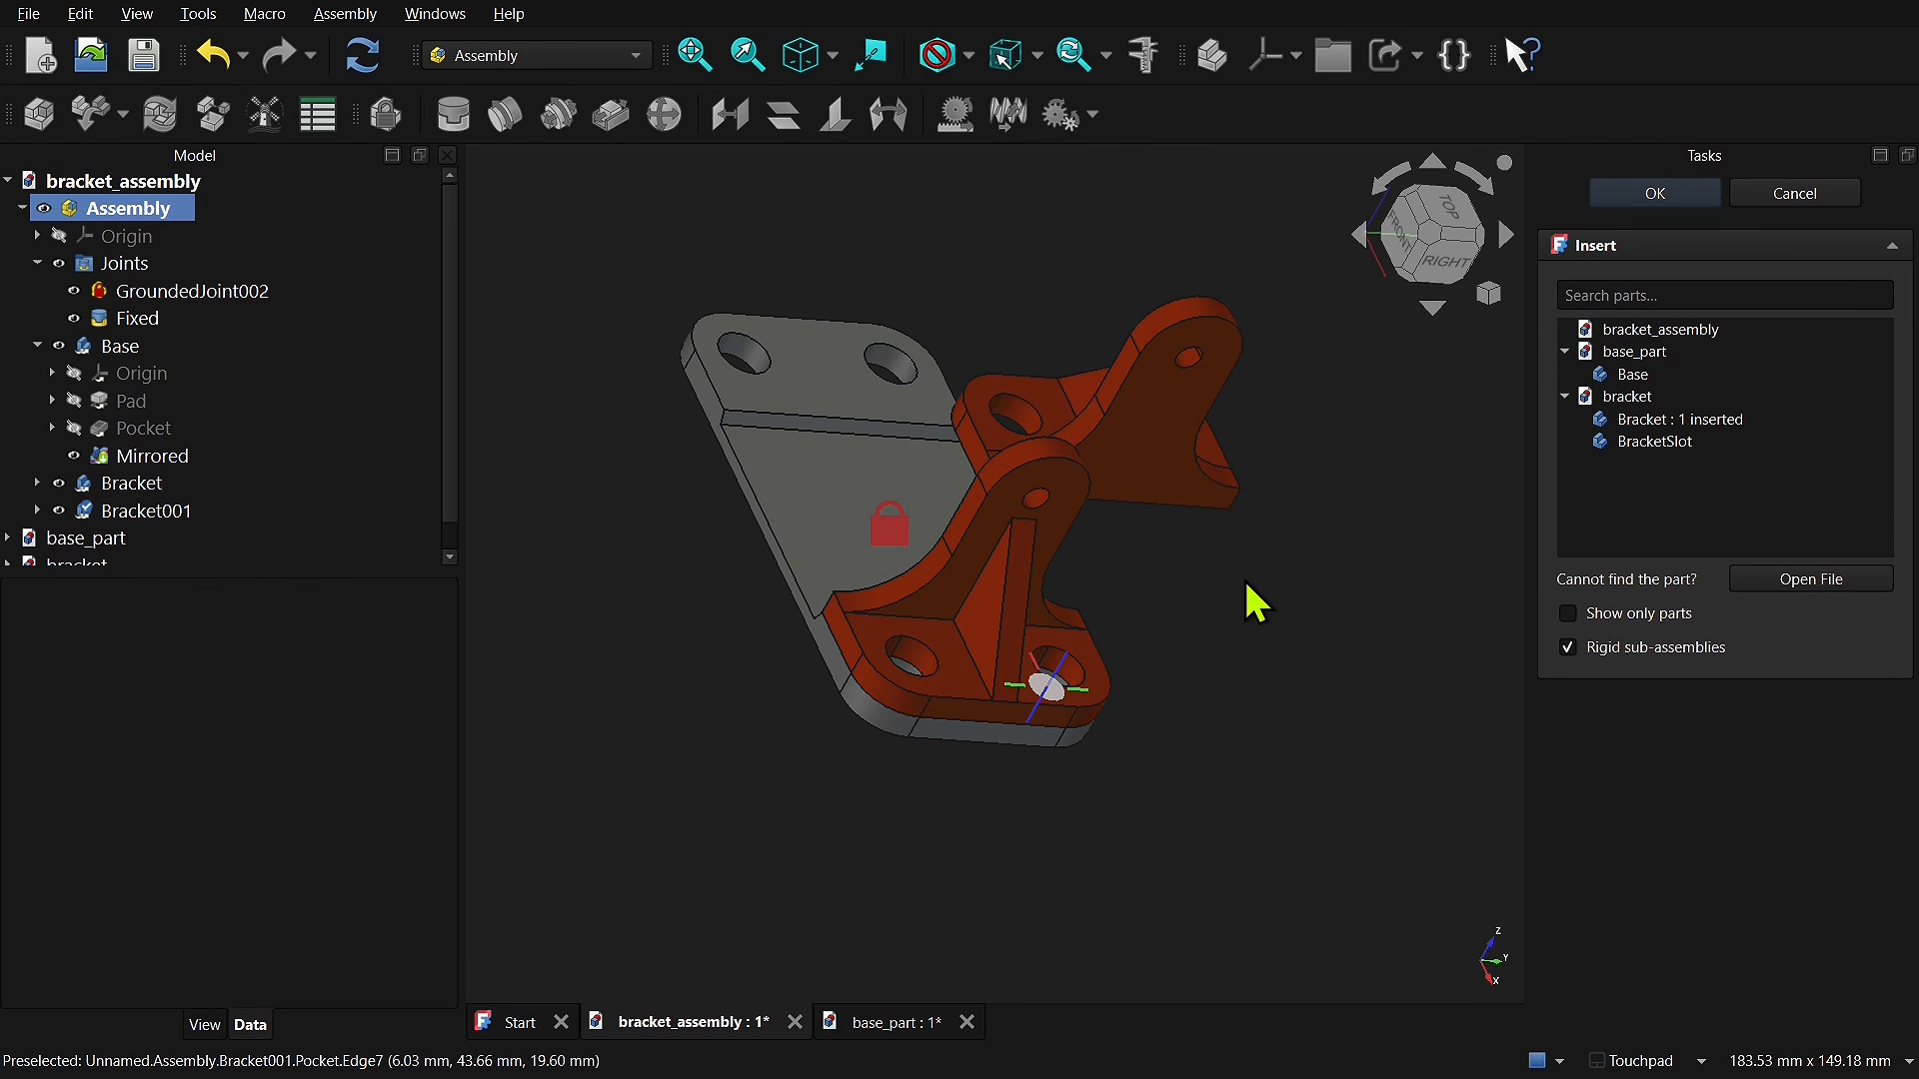
left_click(1654, 194)
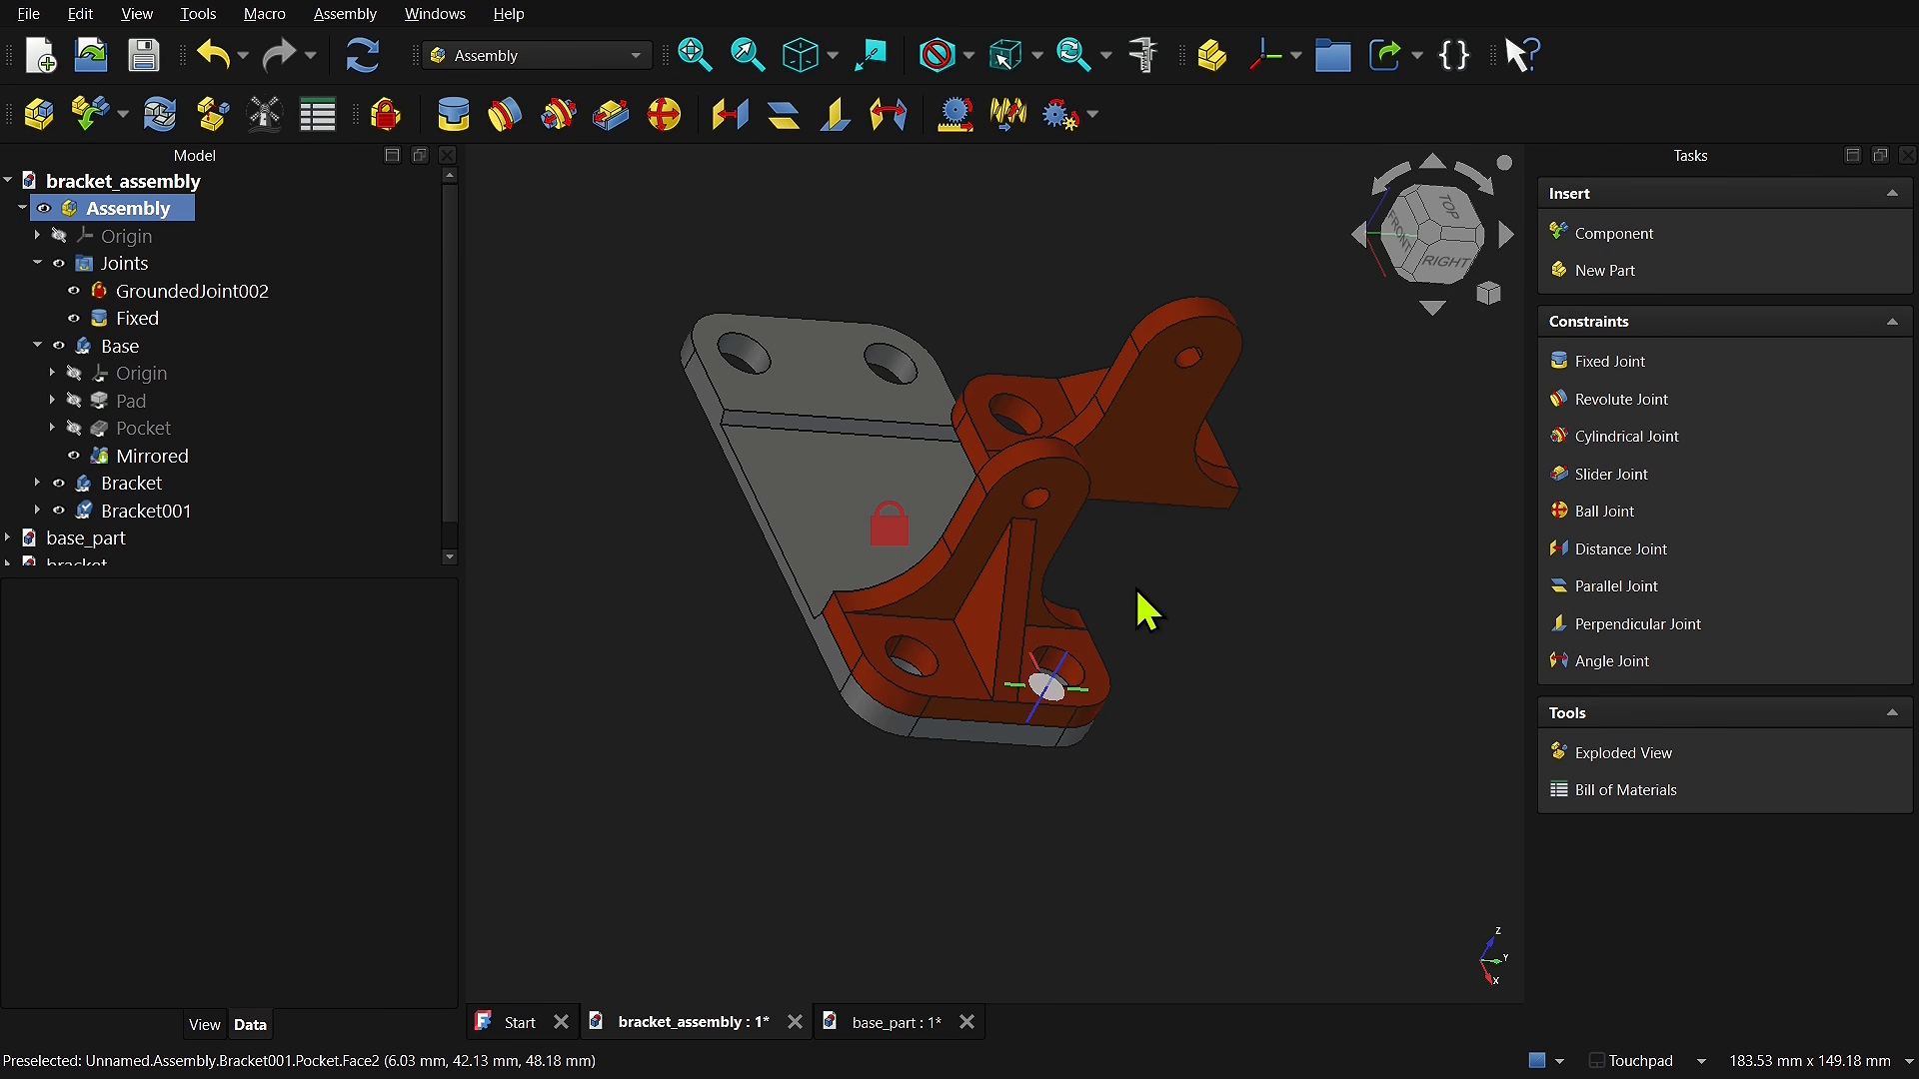
middle_click_drag(1085, 617, 844, 548)
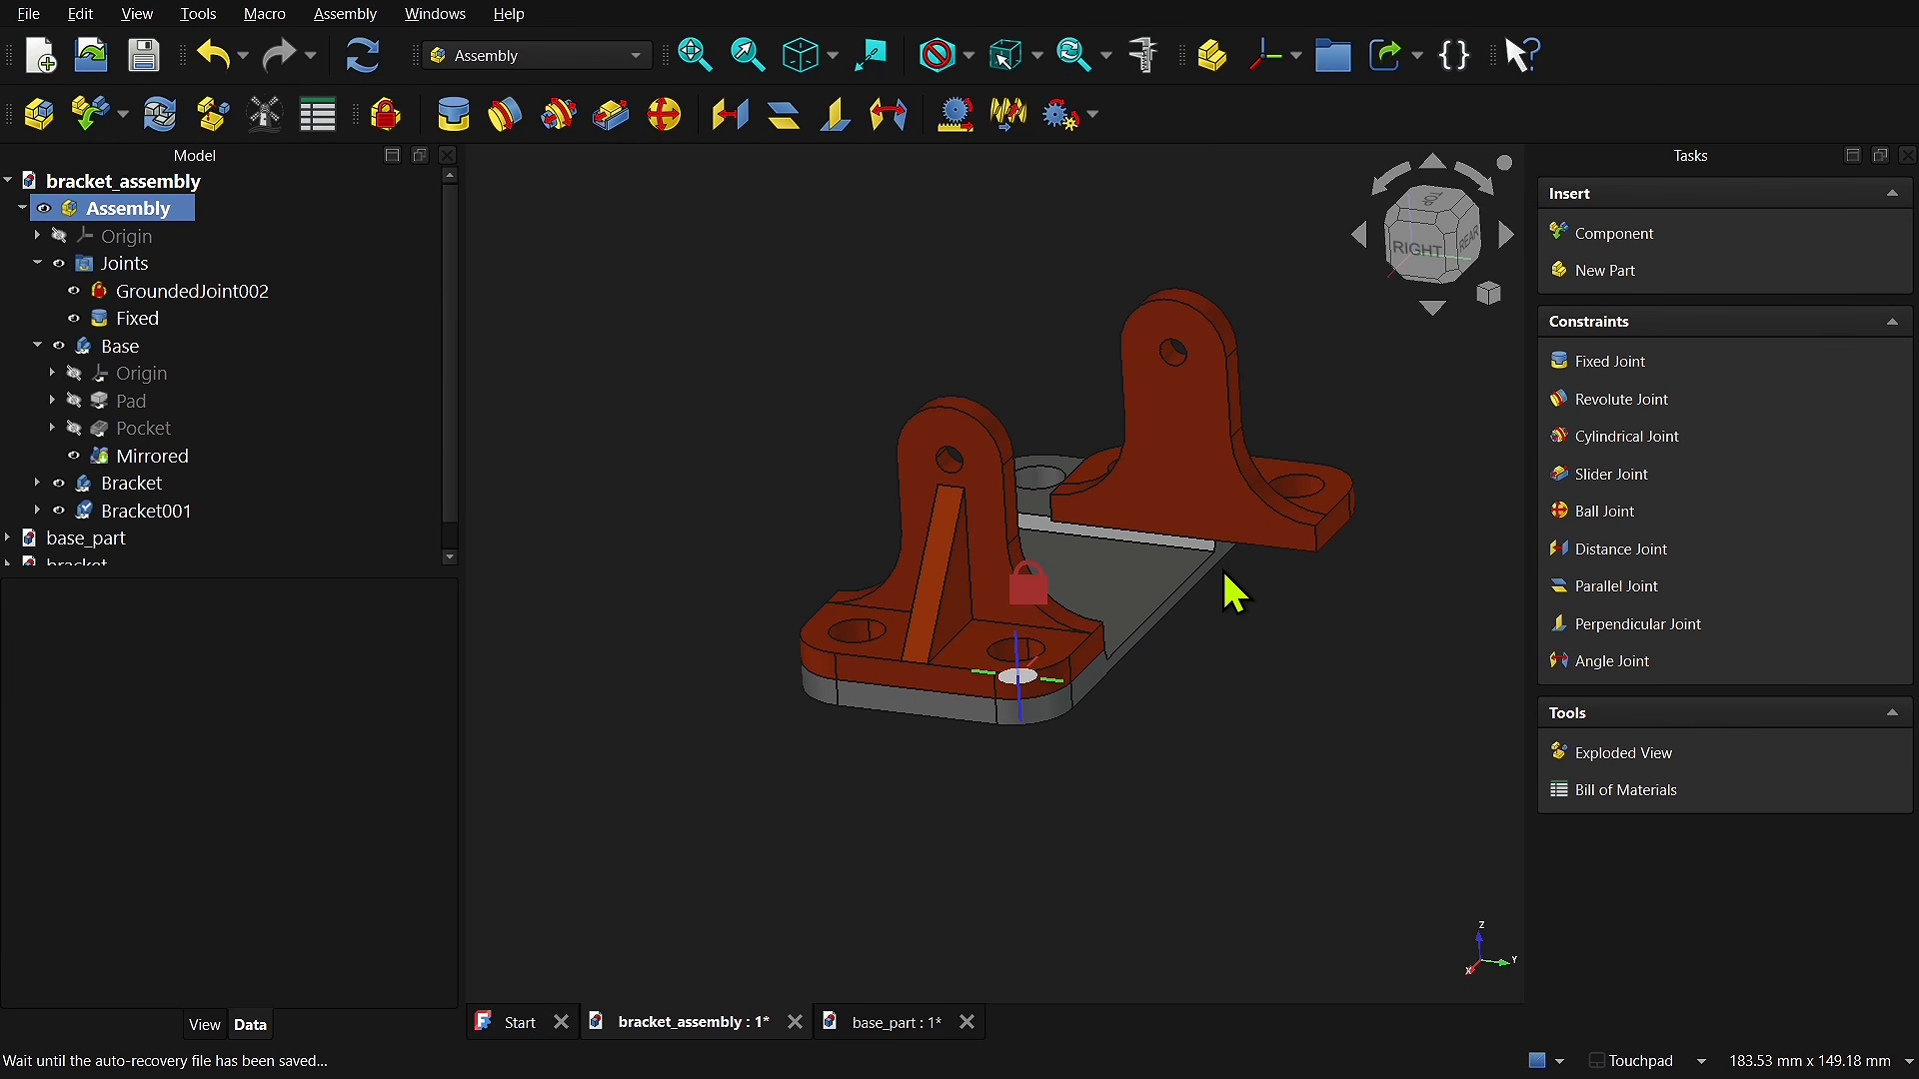
Step: Set the 3D navigation rotation mode to Drag at cursor in the display preferences and apply it
left_click(80, 14)
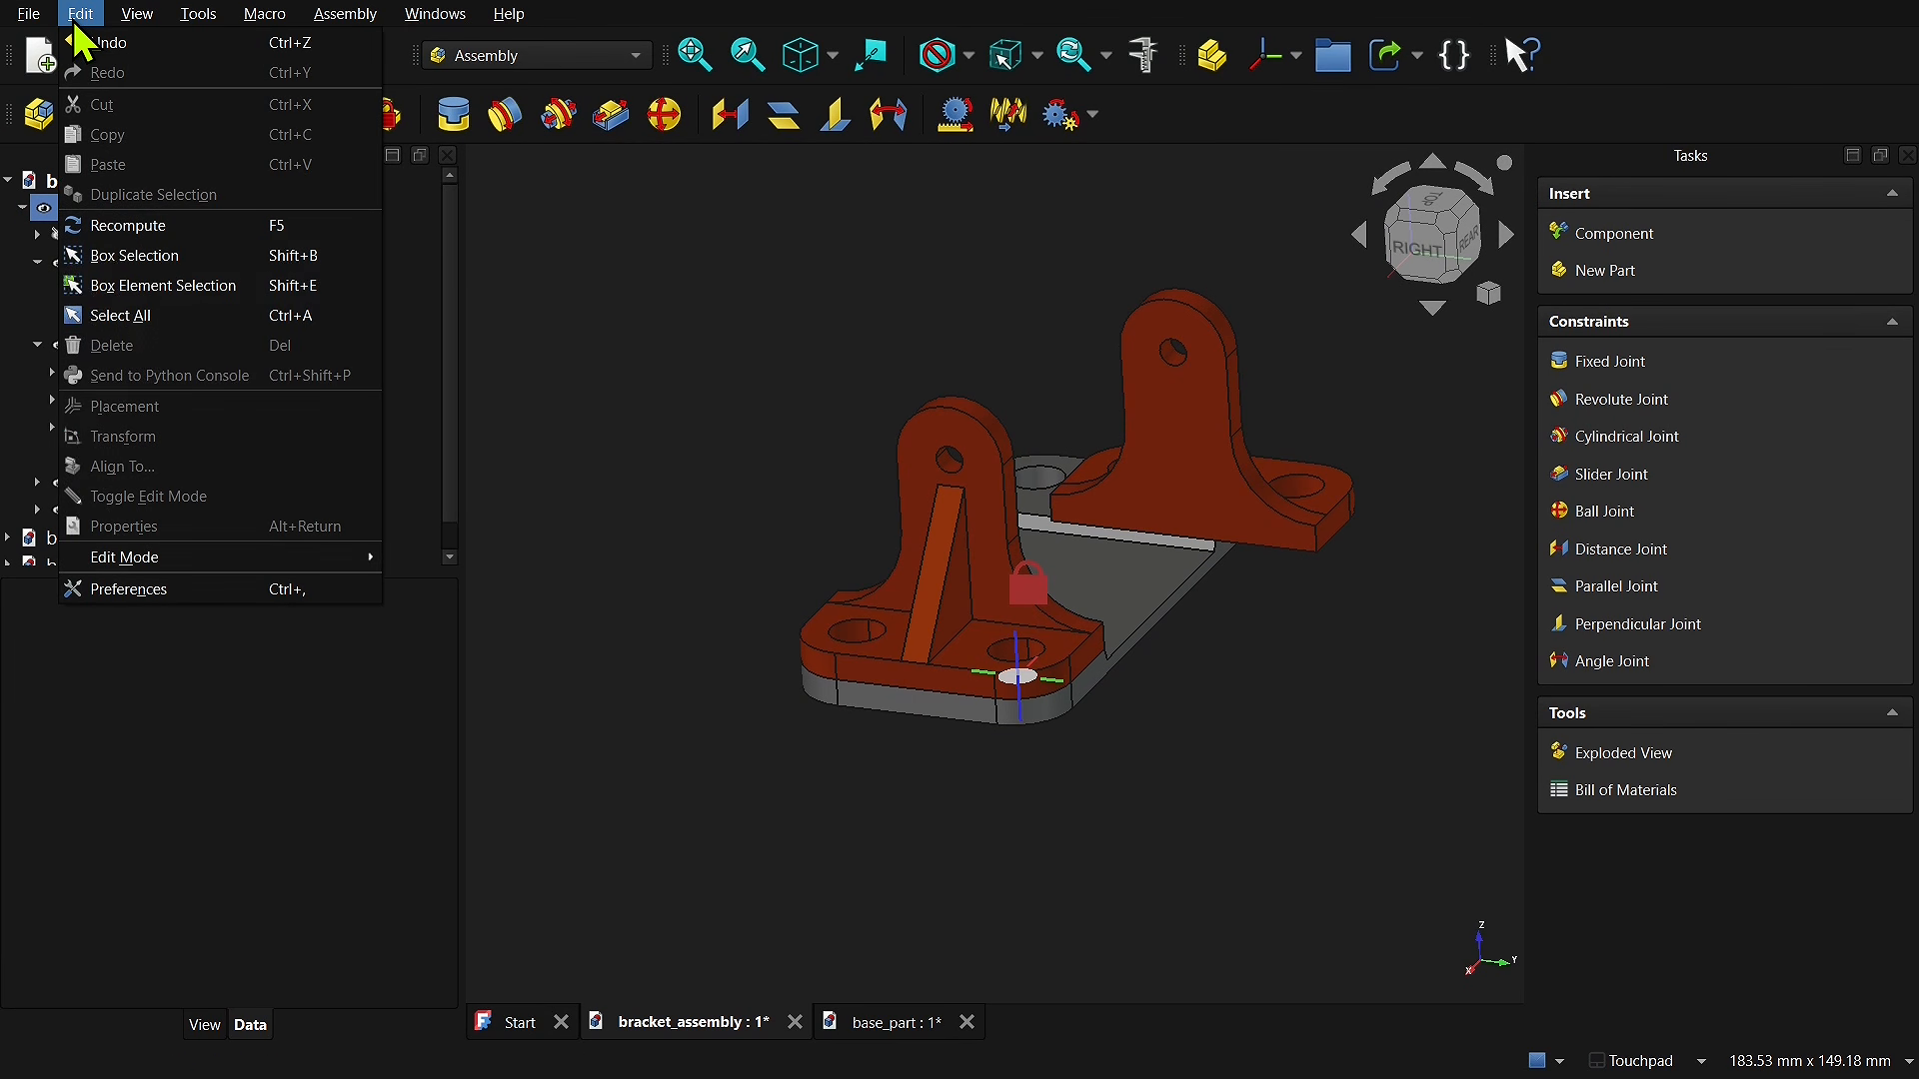
left_click(197, 607)
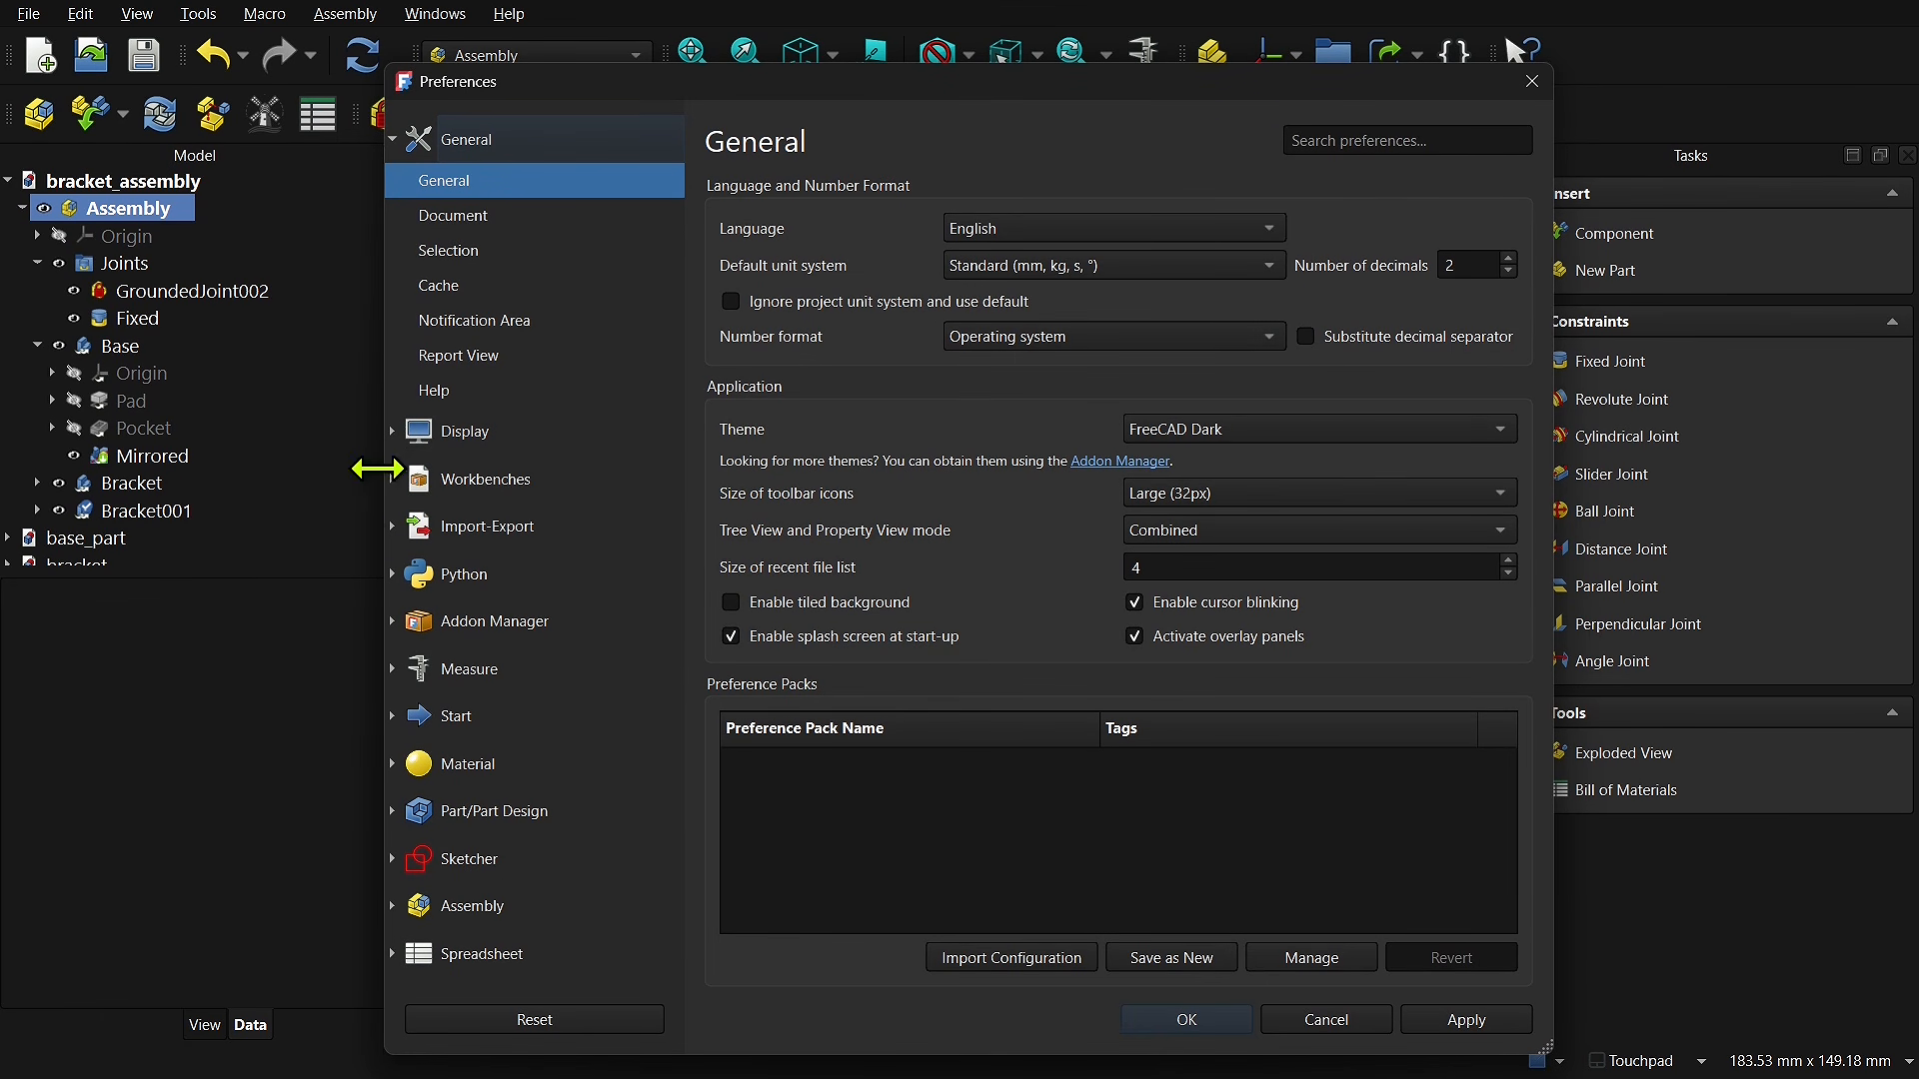
left_click(394, 433)
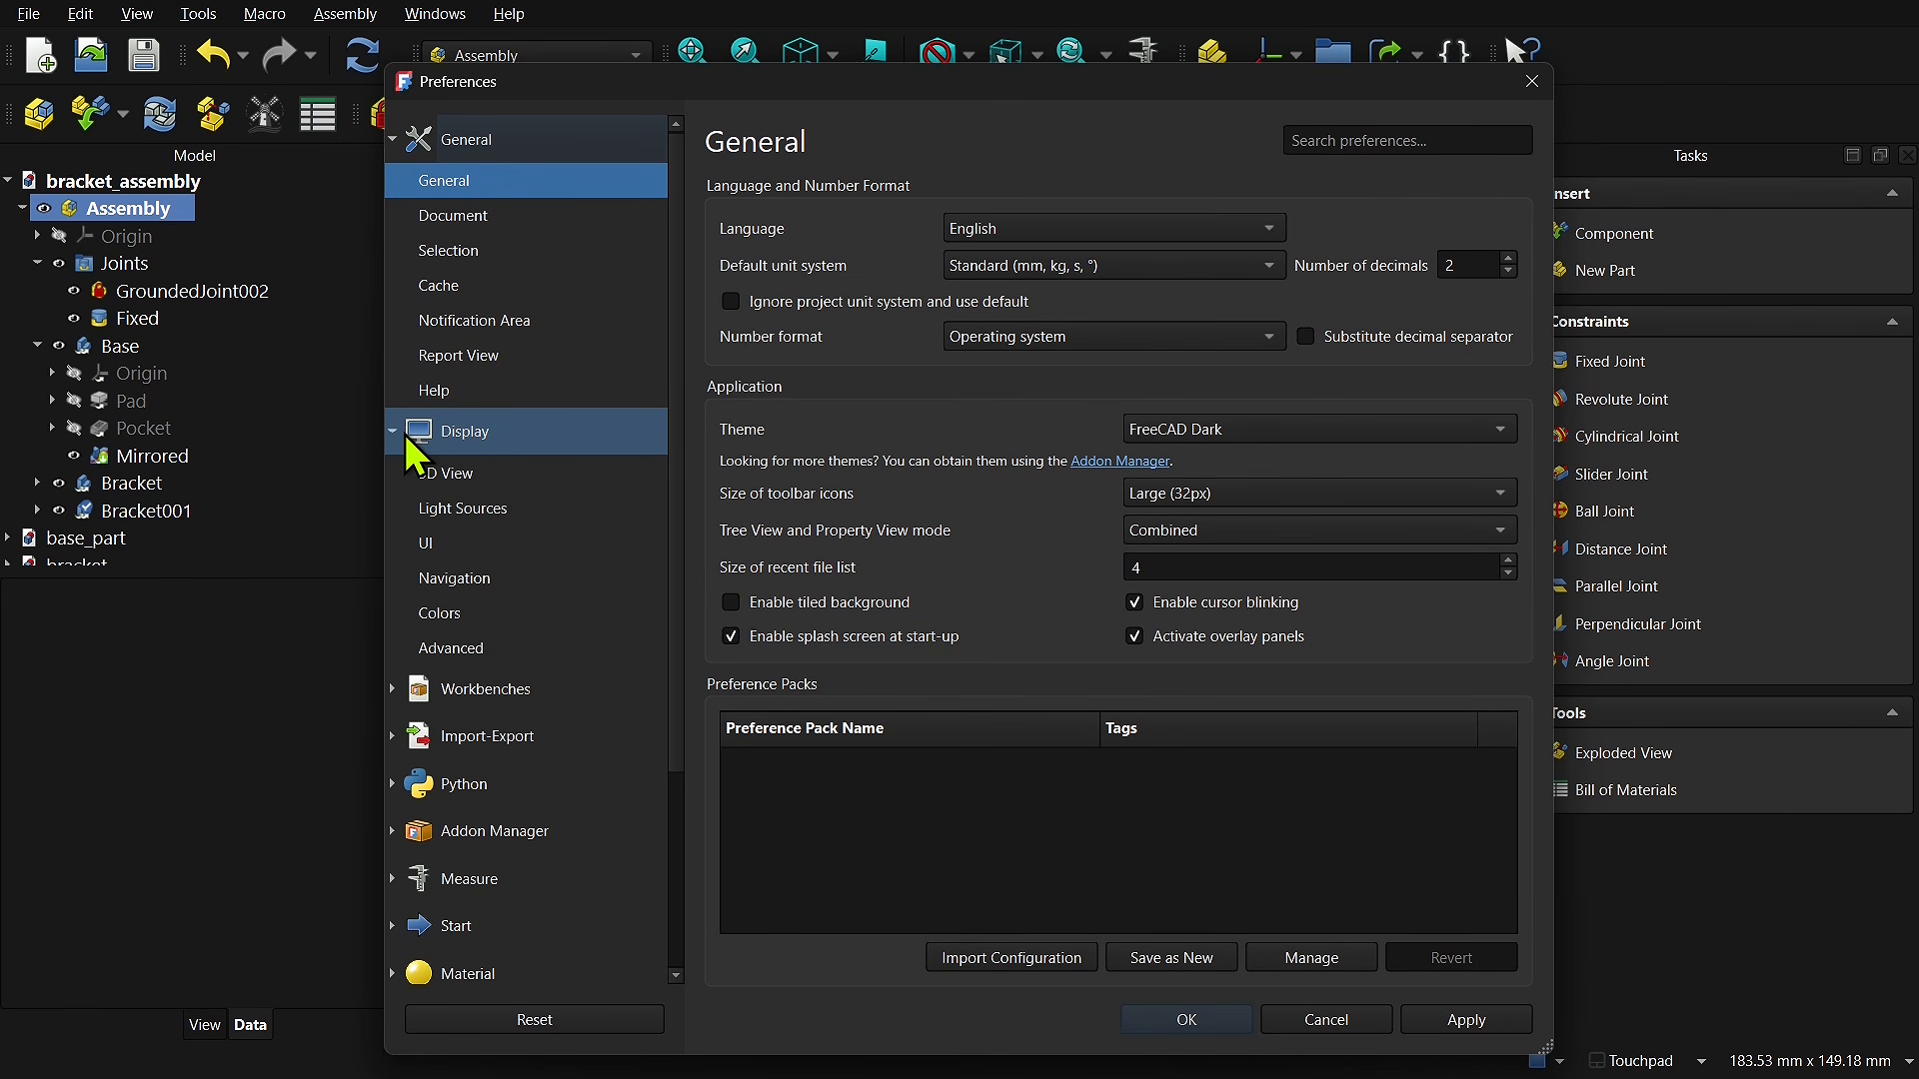
left_click(460, 579)
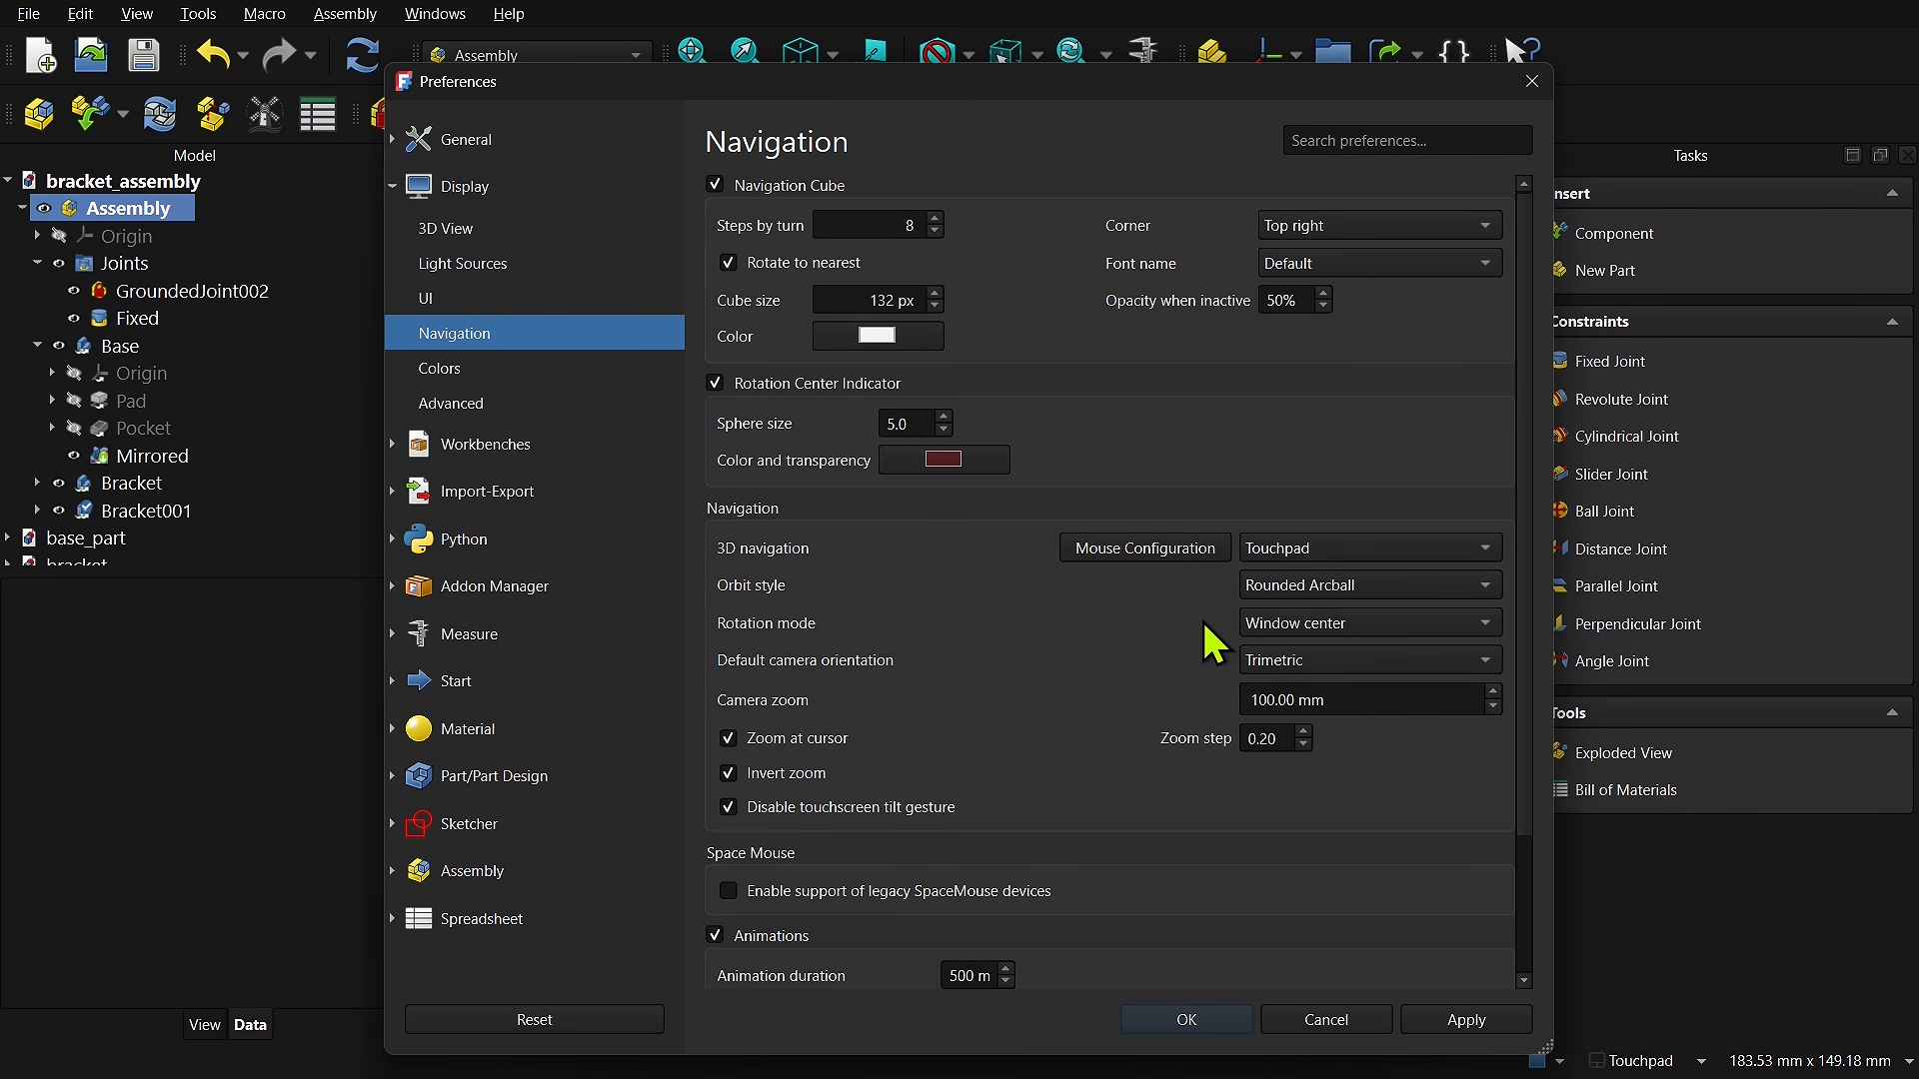
left_click(1370, 632)
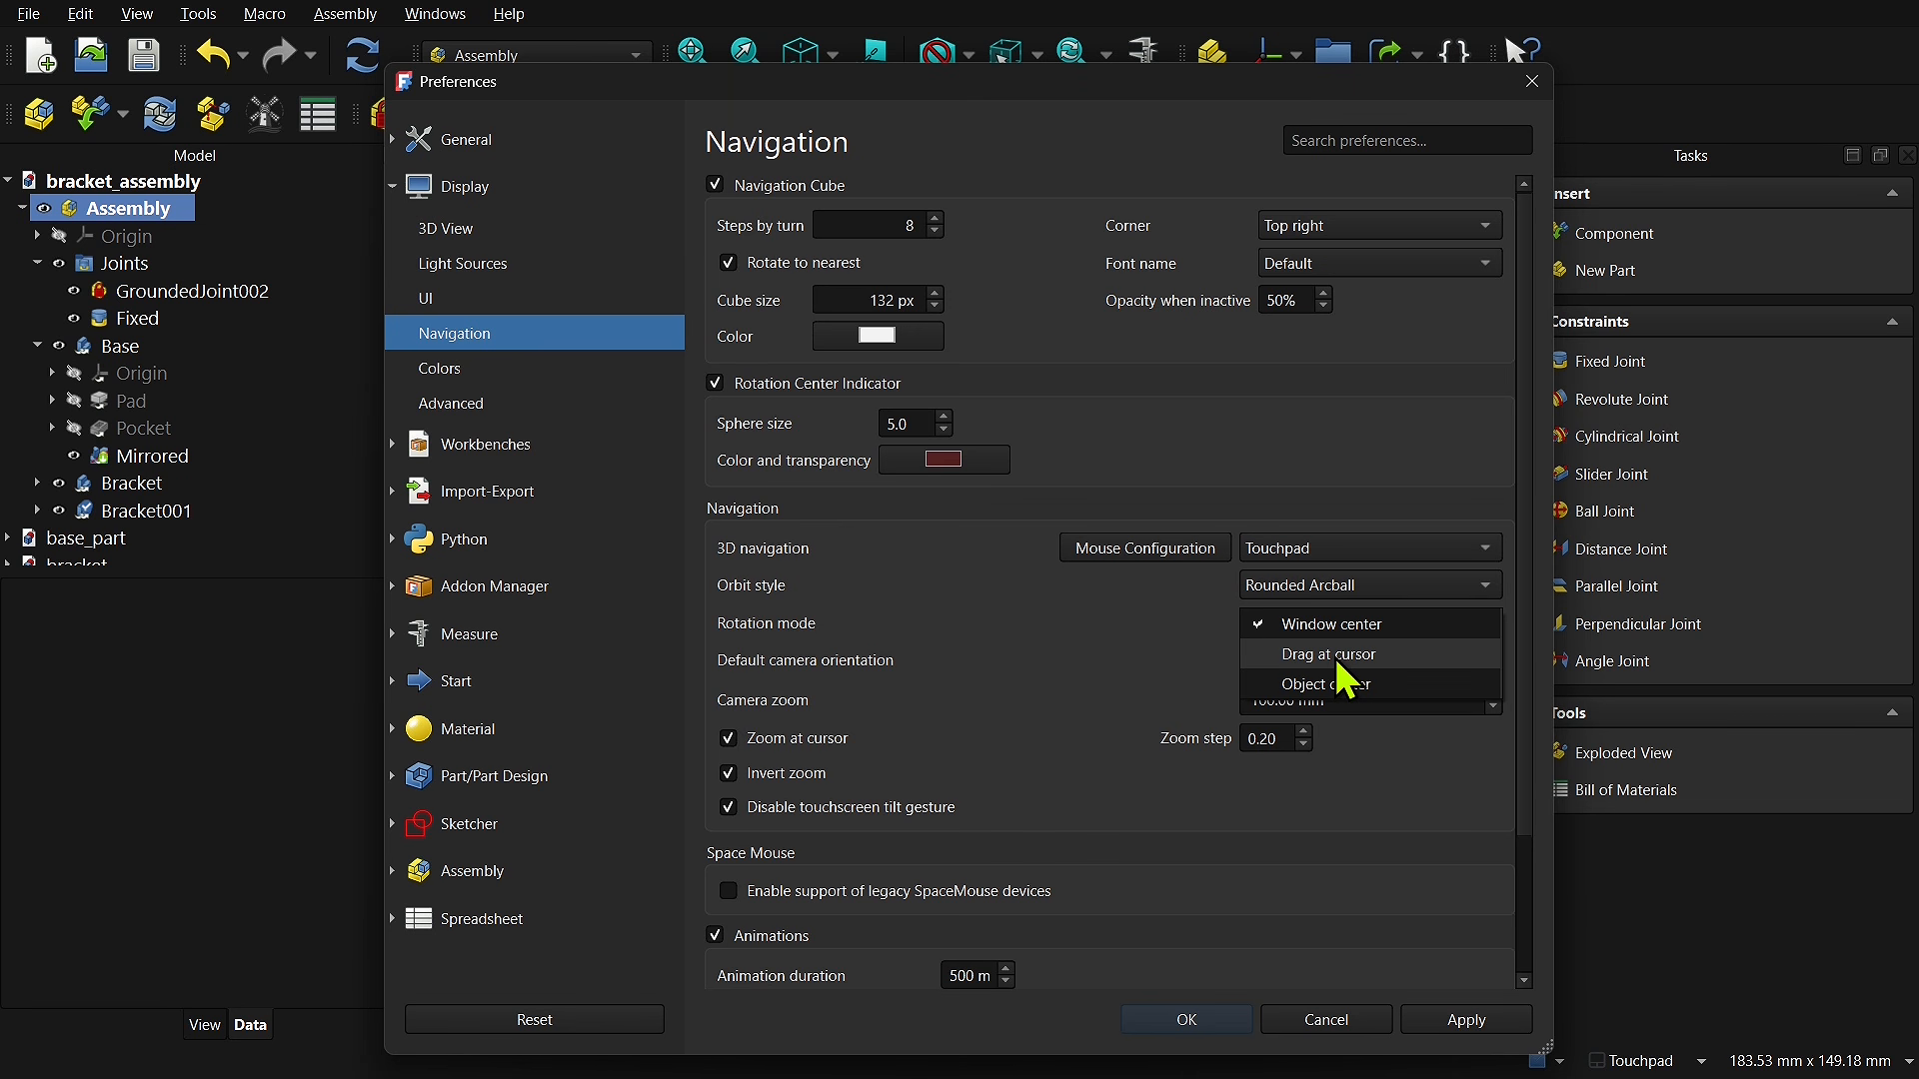
left_click(1336, 660)
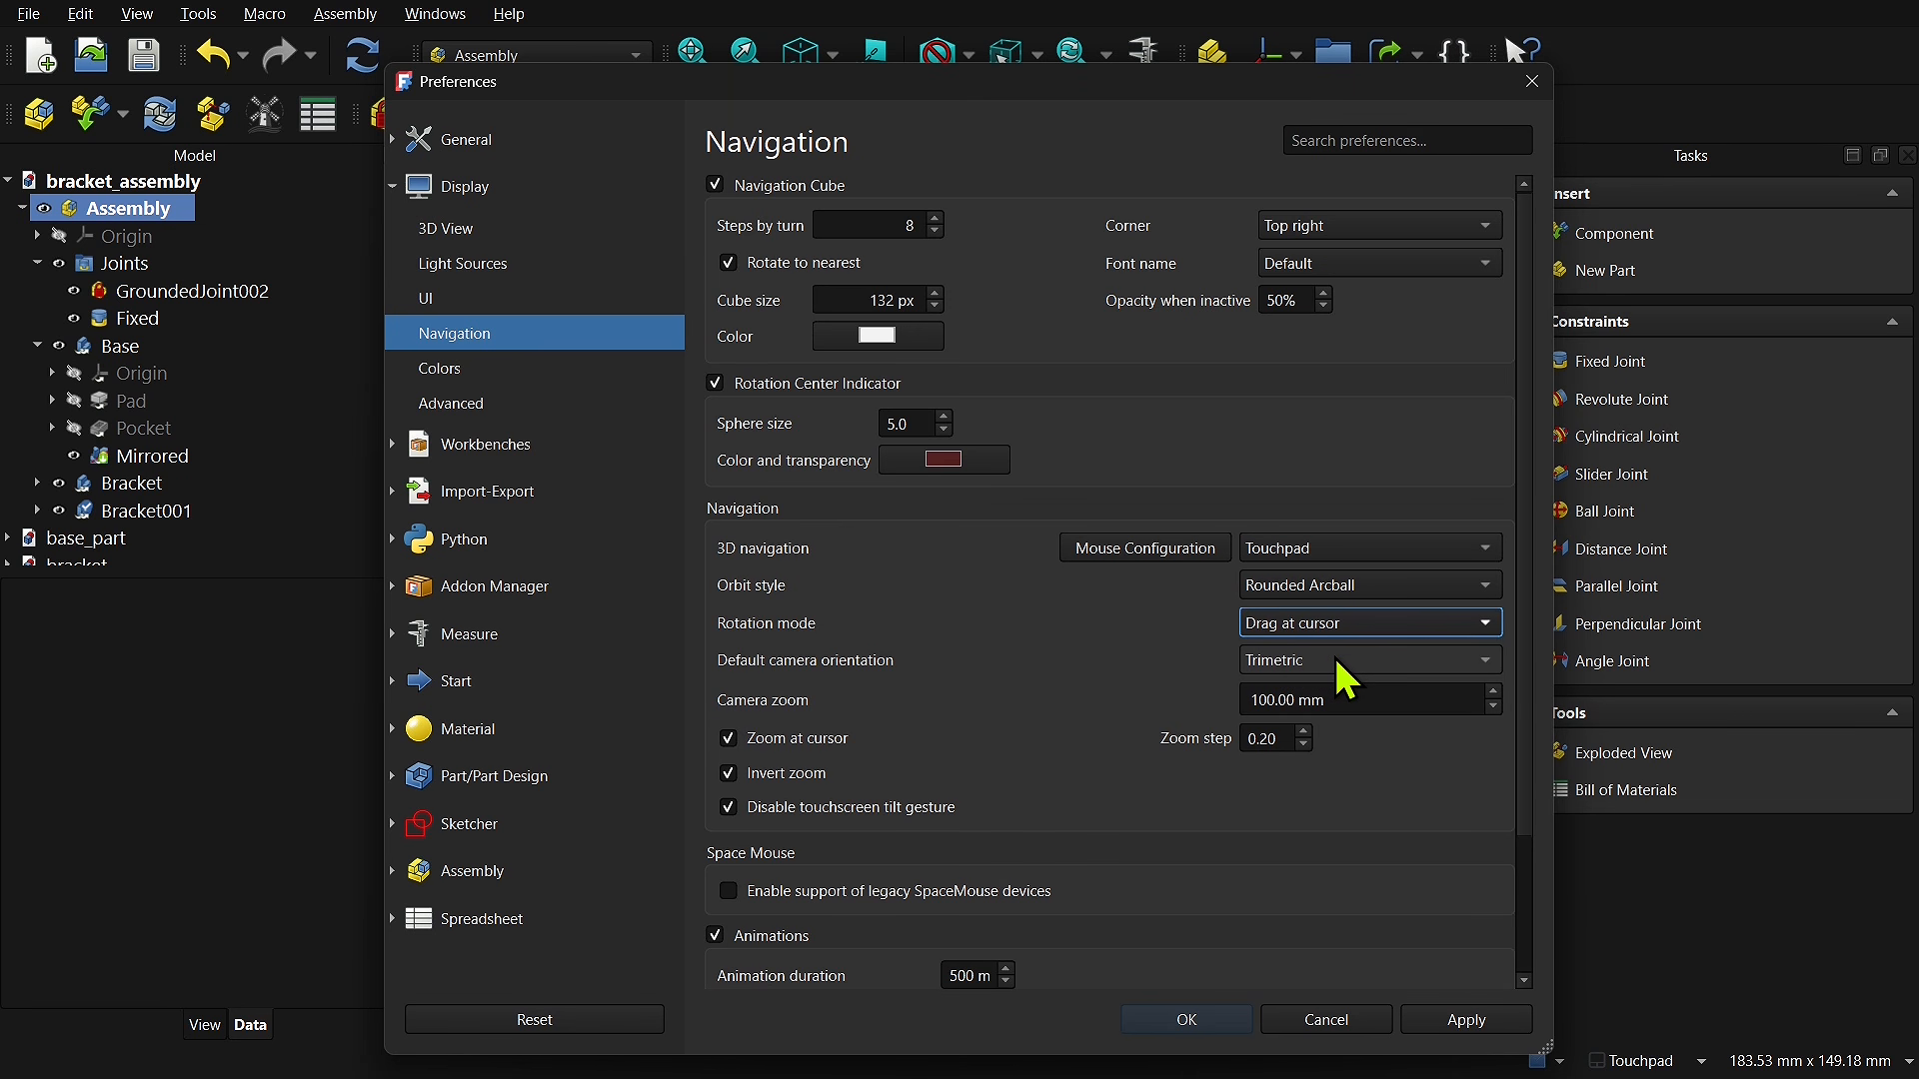
left_click(1221, 1020)
Step: Orbit the assembly around different points on the brackets and base plate to examine the new rotation mode
left_click_drag(1097, 651, 1189, 480, "alt")
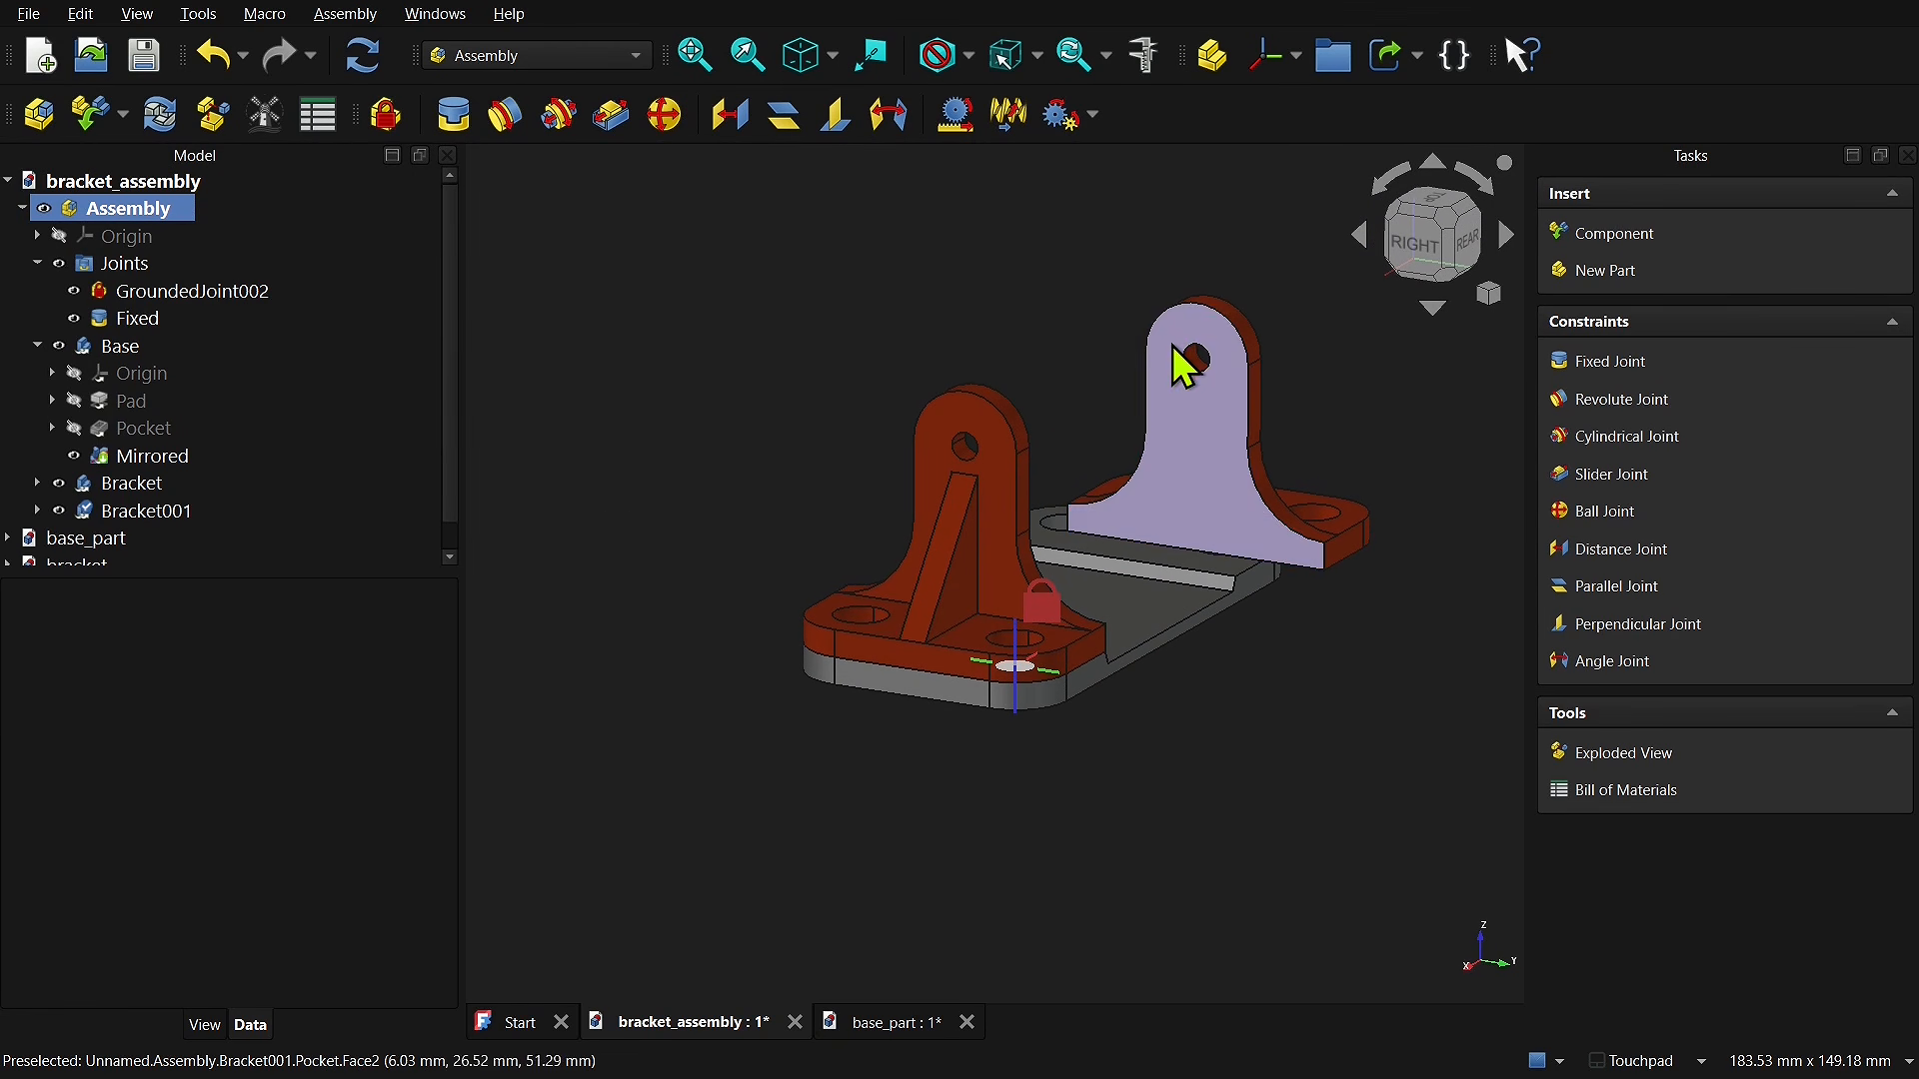
mouse_move(1212, 383)
left_mouse_down("alt")
mouse_move(879, 423)
mouse_move(741, 466)
mouse_move(1191, 378)
mouse_move(1191, 399)
left_mouse_up("alt")
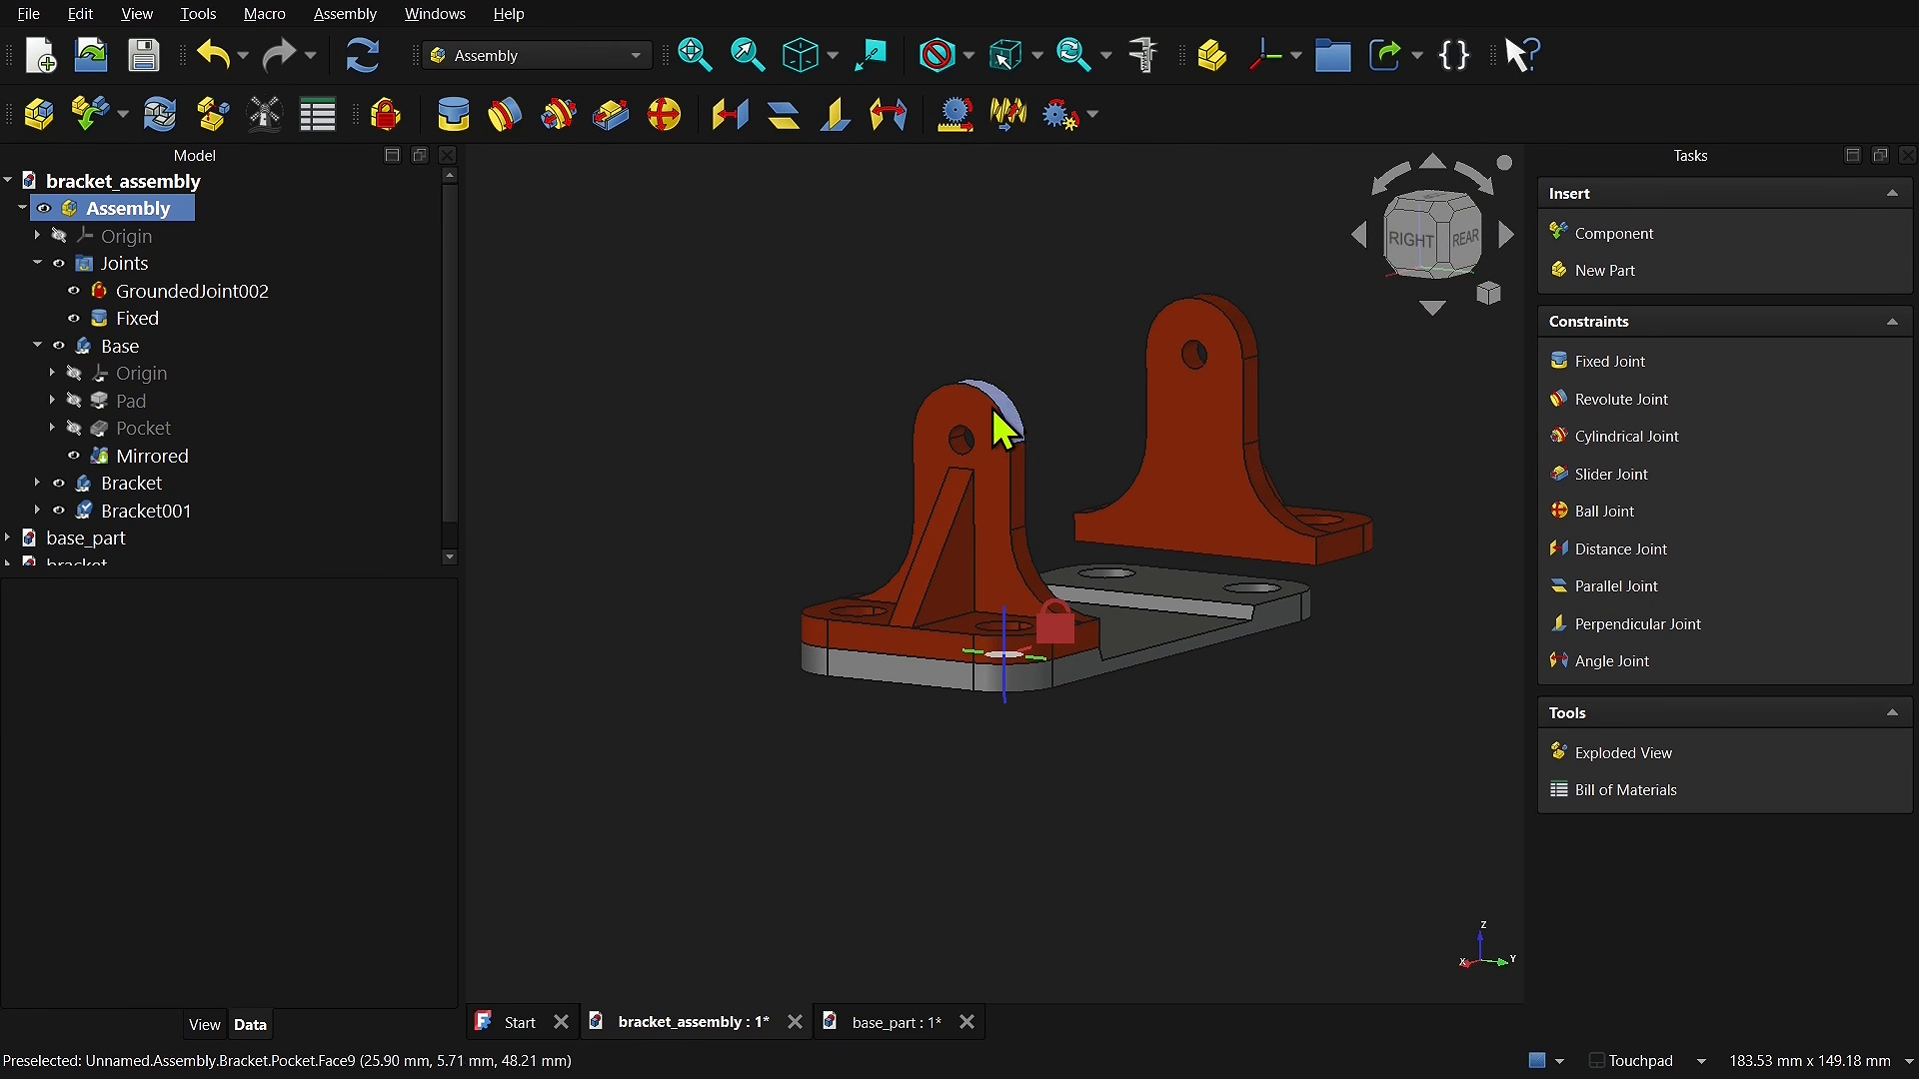
left_click_drag(1010, 447, 1075, 434, "alt")
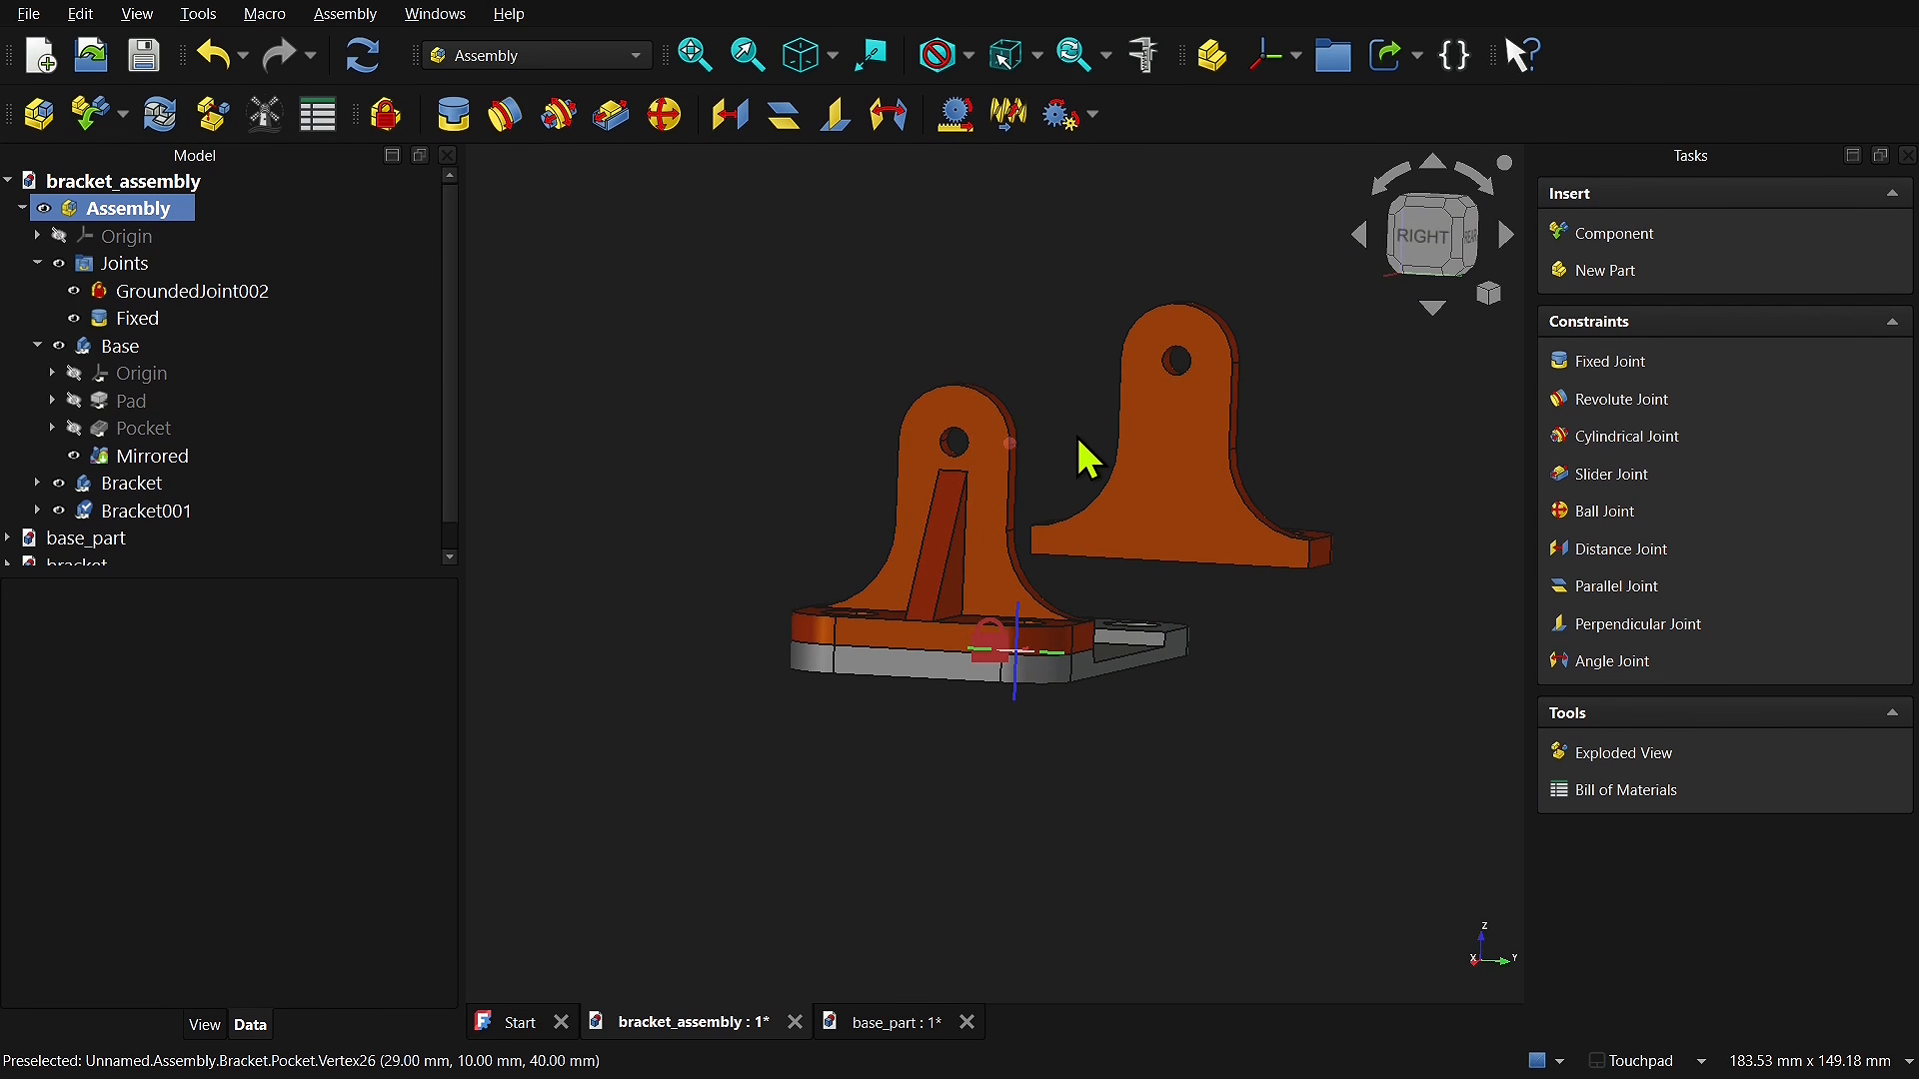
left_click_drag(899, 677, 756, 588, "alt")
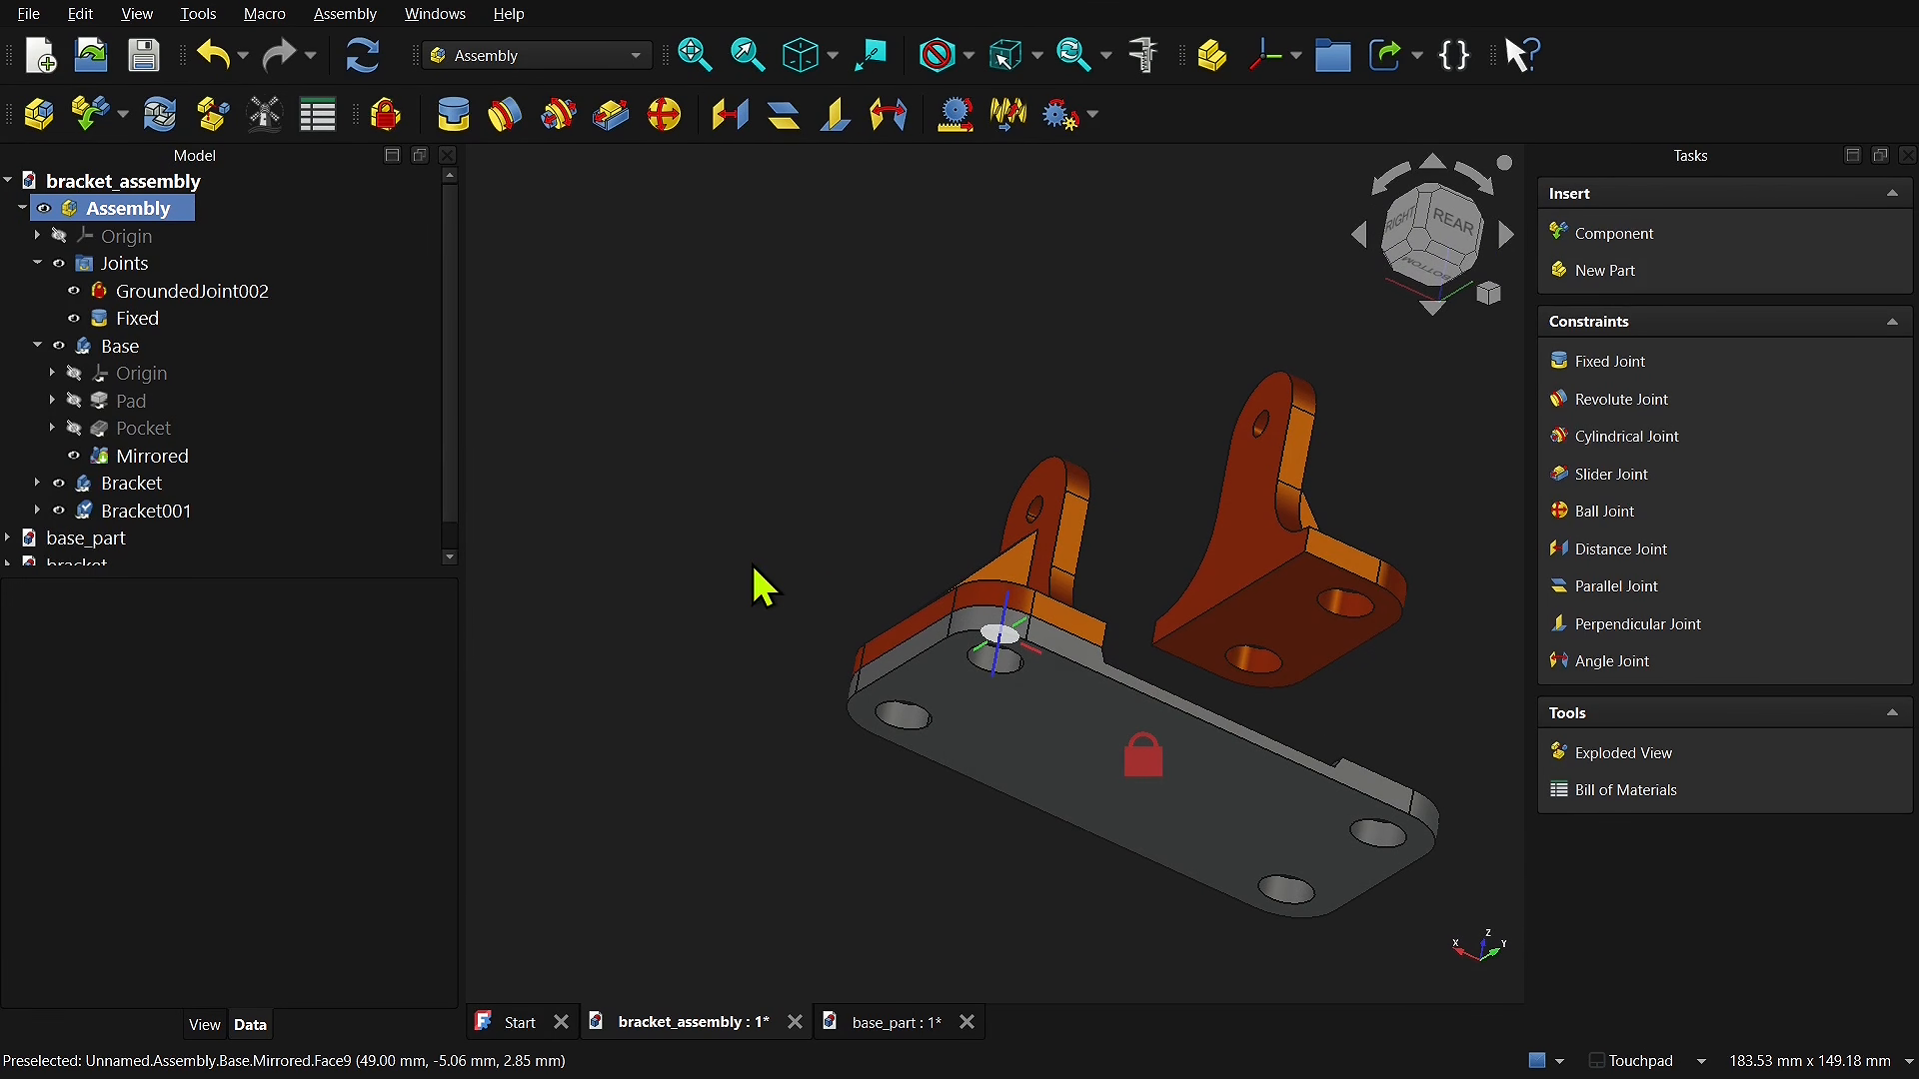
scroll(1250, 646, "up", 2)
left_click_drag(1250, 647, 988, 641, "alt")
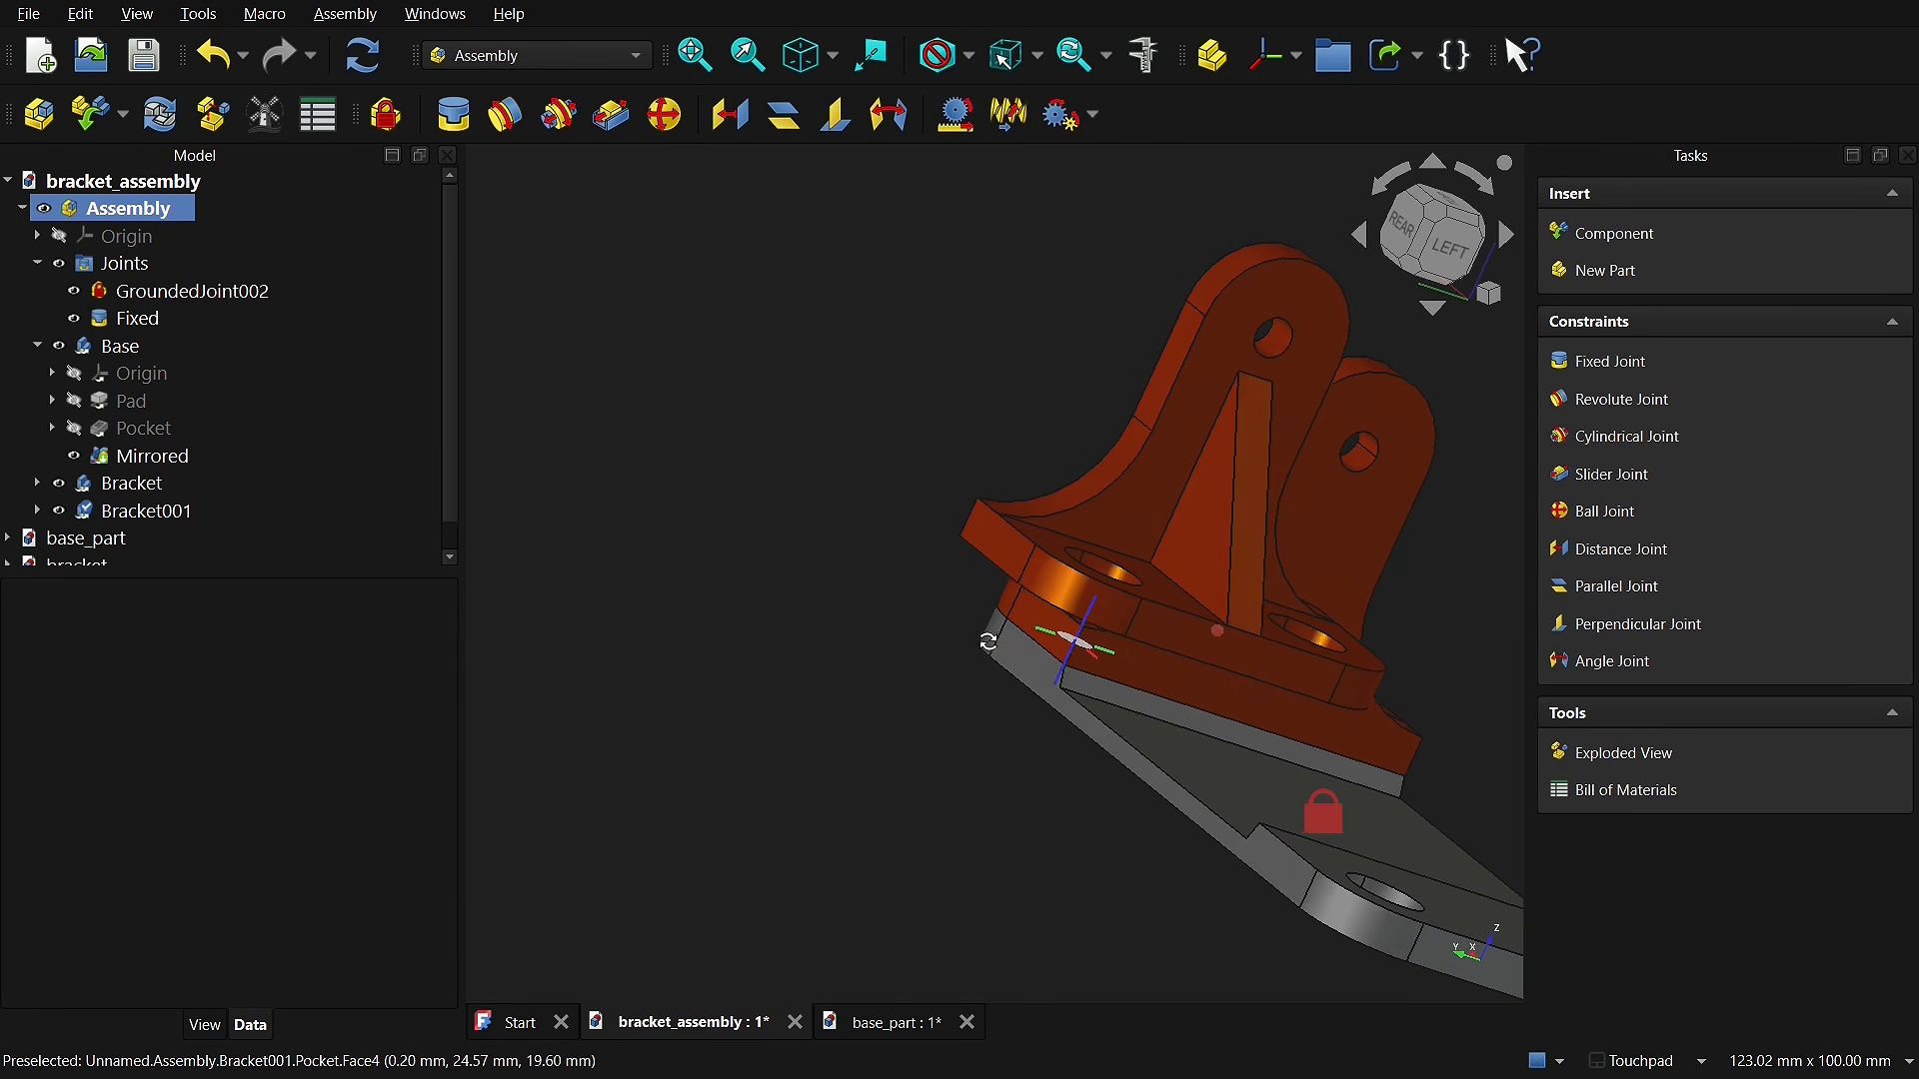
Step: Create a Fixed joint between the second bracket's underside hole edge and the matching corner hole edge at the base plate's free end
left_click_drag(1195, 666, 687, 588, "shift")
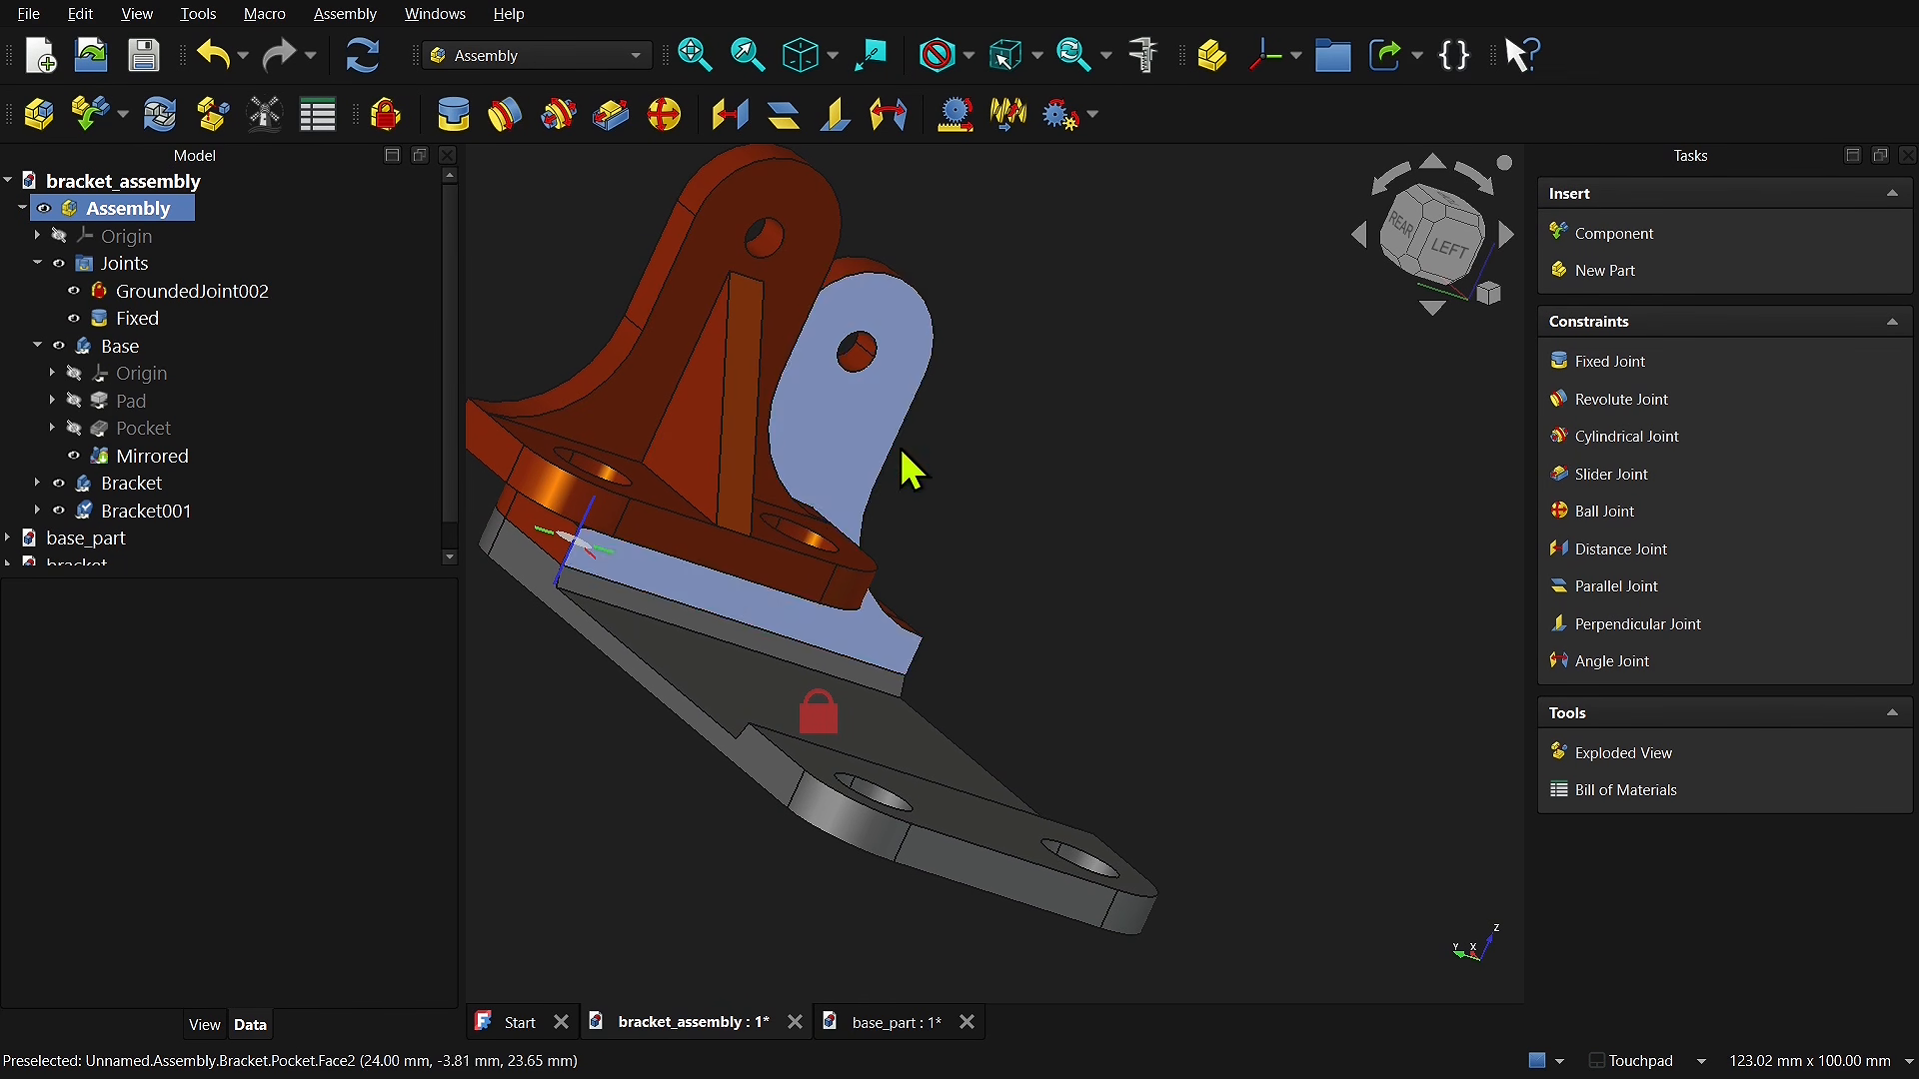
left_click_drag(778, 521, 792, 443, "alt")
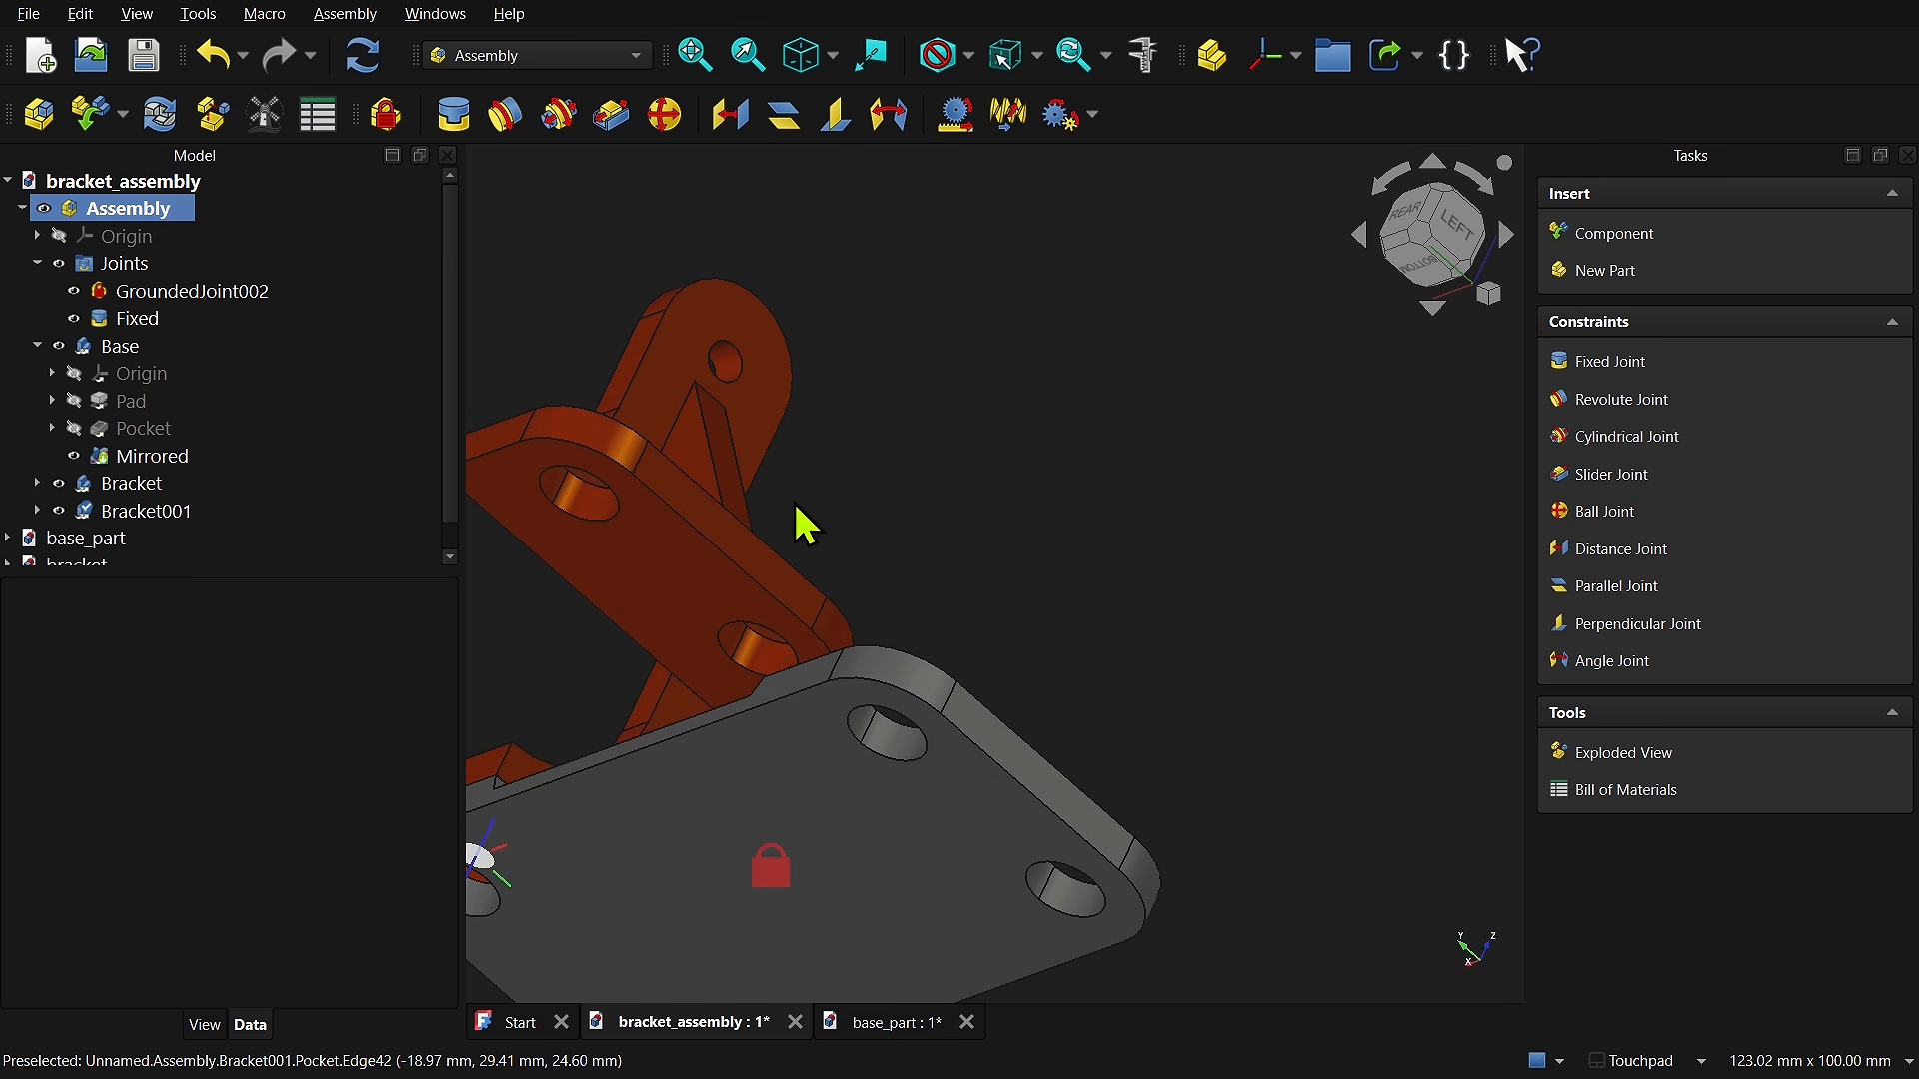
left_click(755, 646)
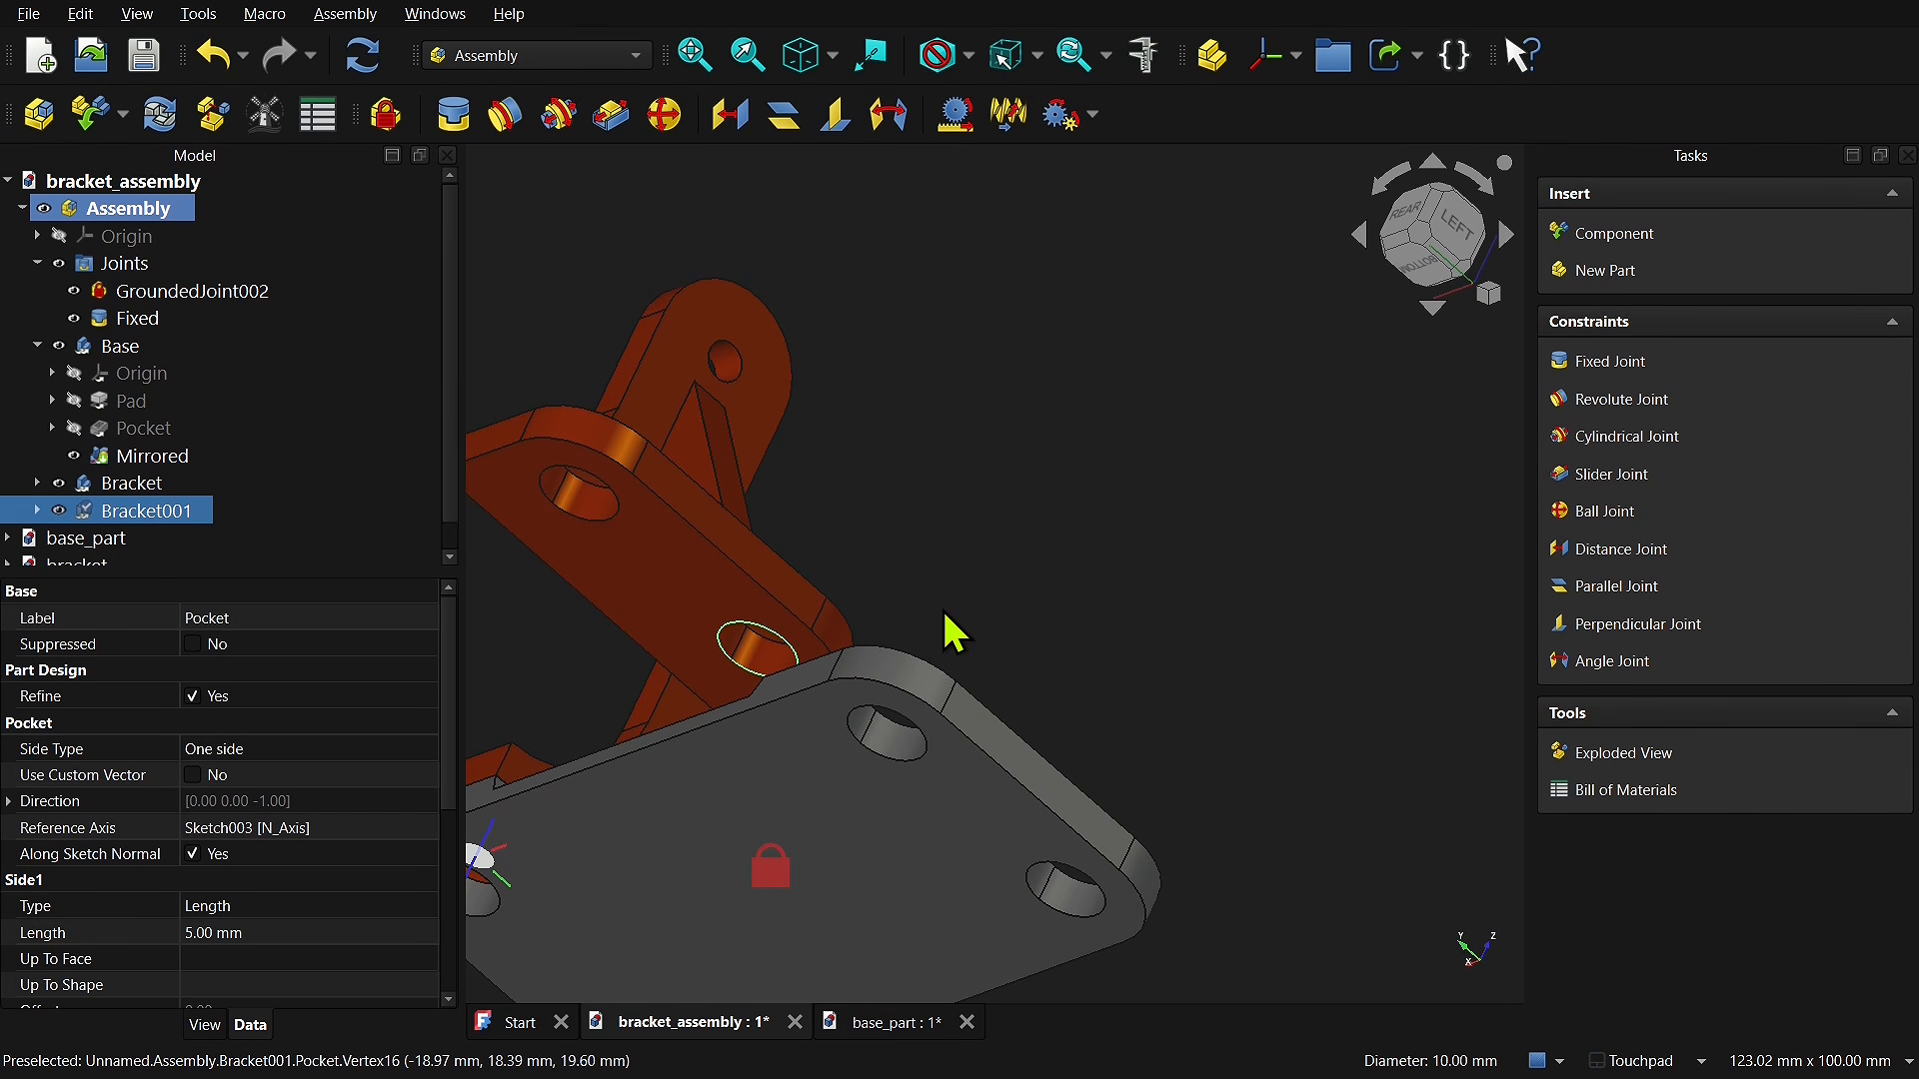
left_click_drag(985, 608, 625, 576, "alt")
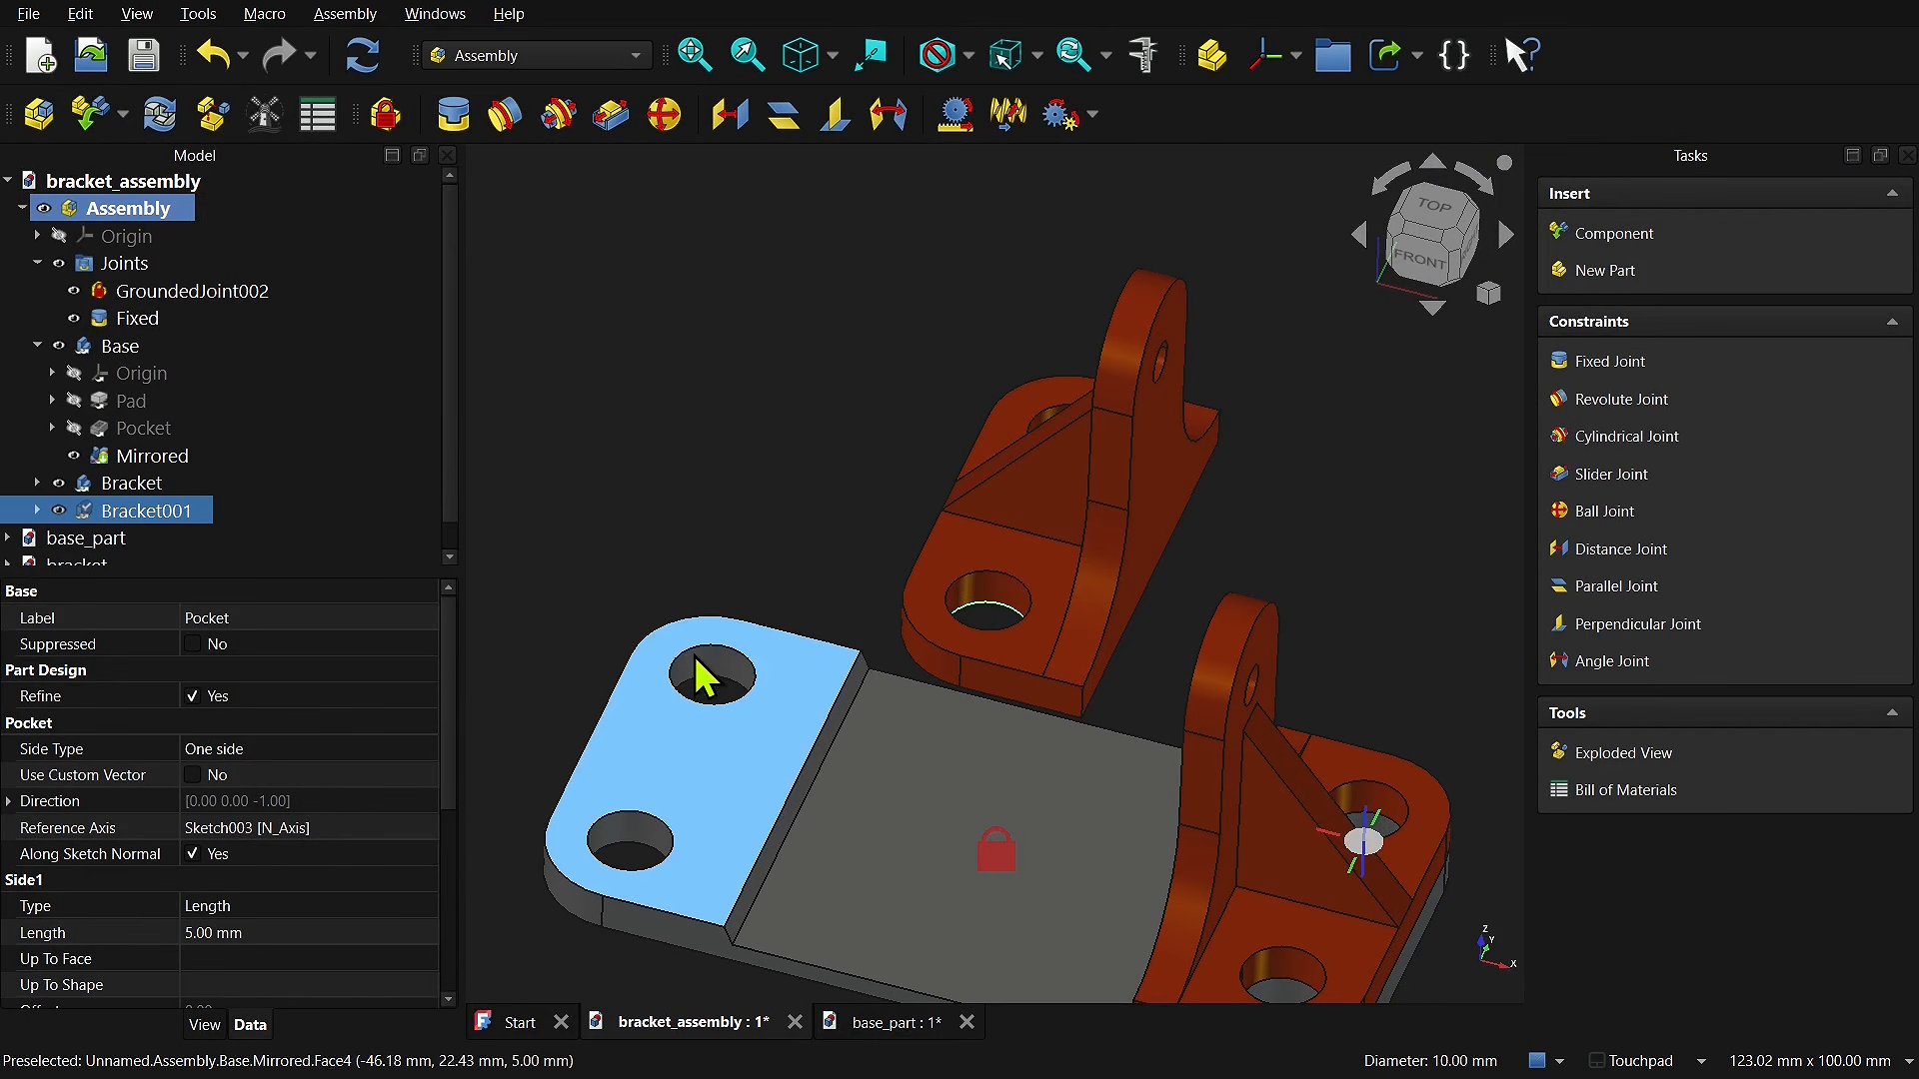
left_click(671, 842, "ctrl")
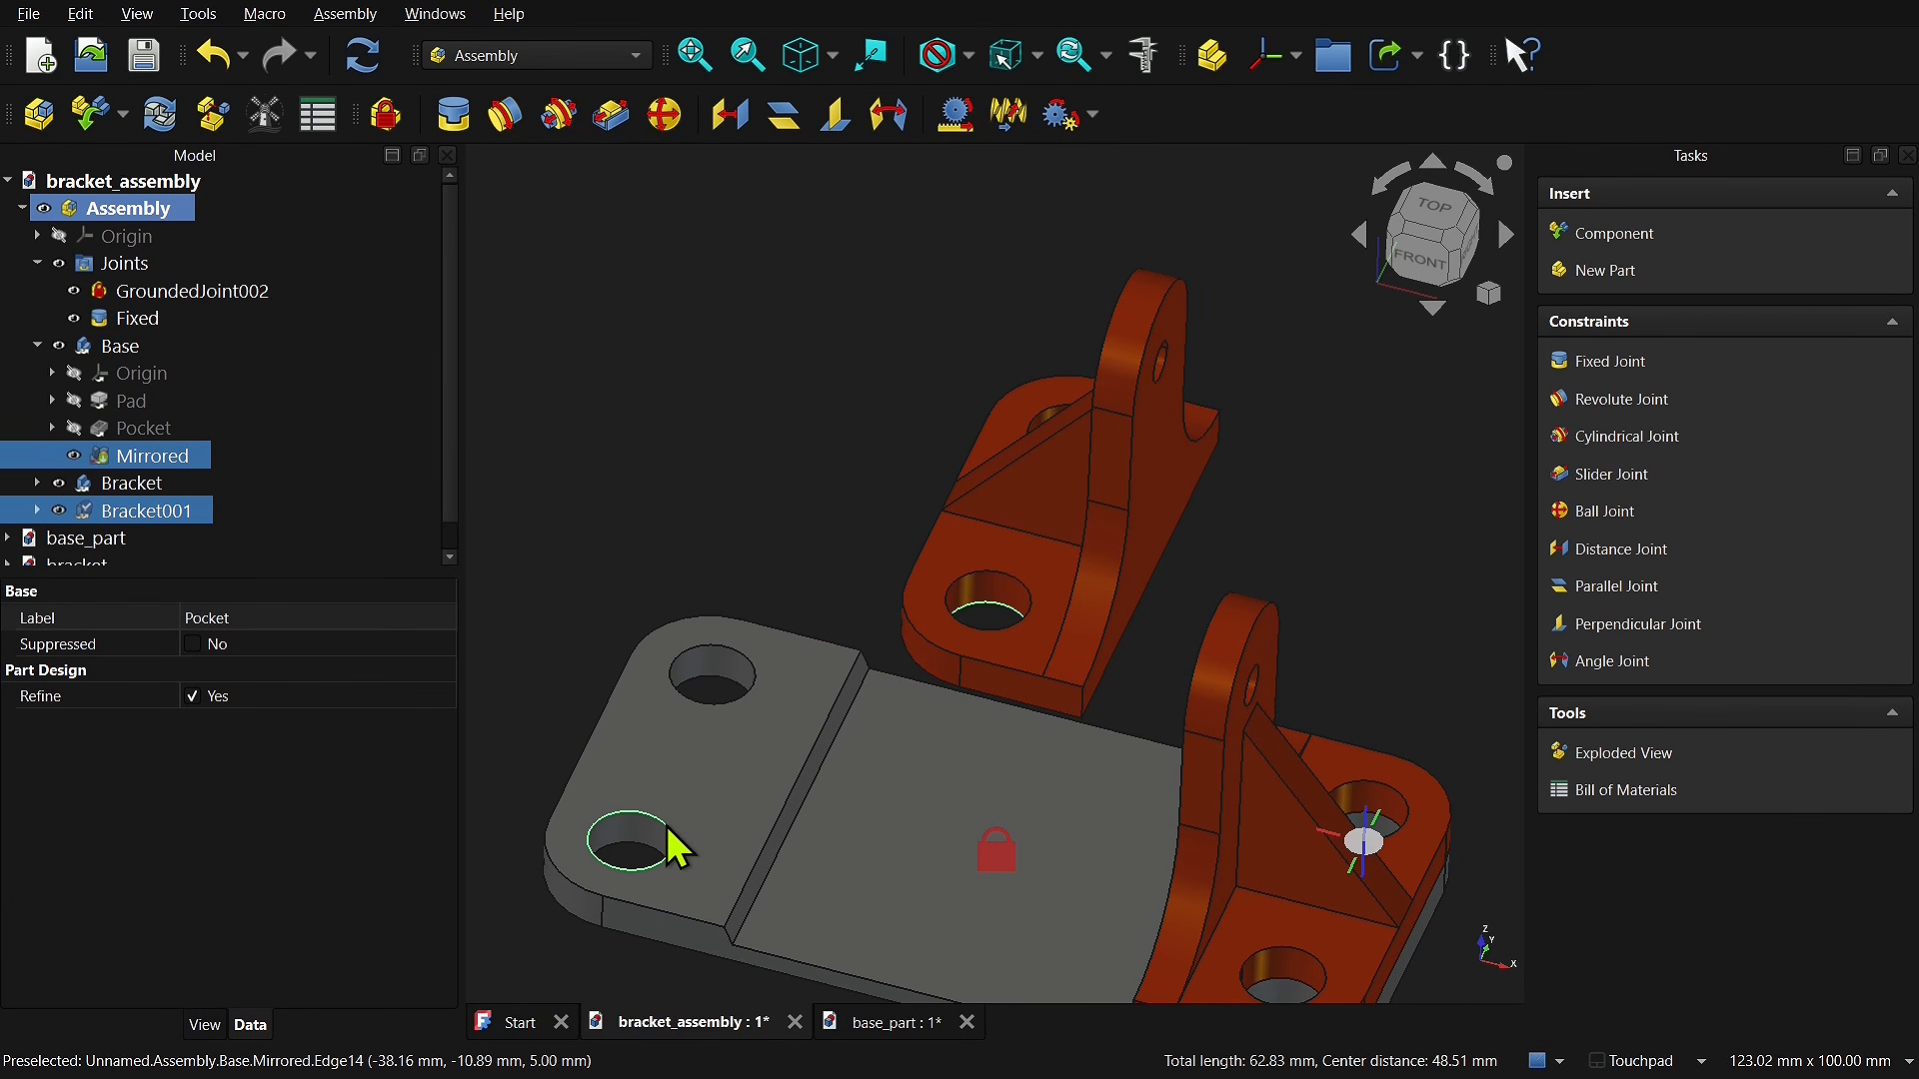
left_click(453, 117)
middle_click_drag(1094, 599, 1079, 441)
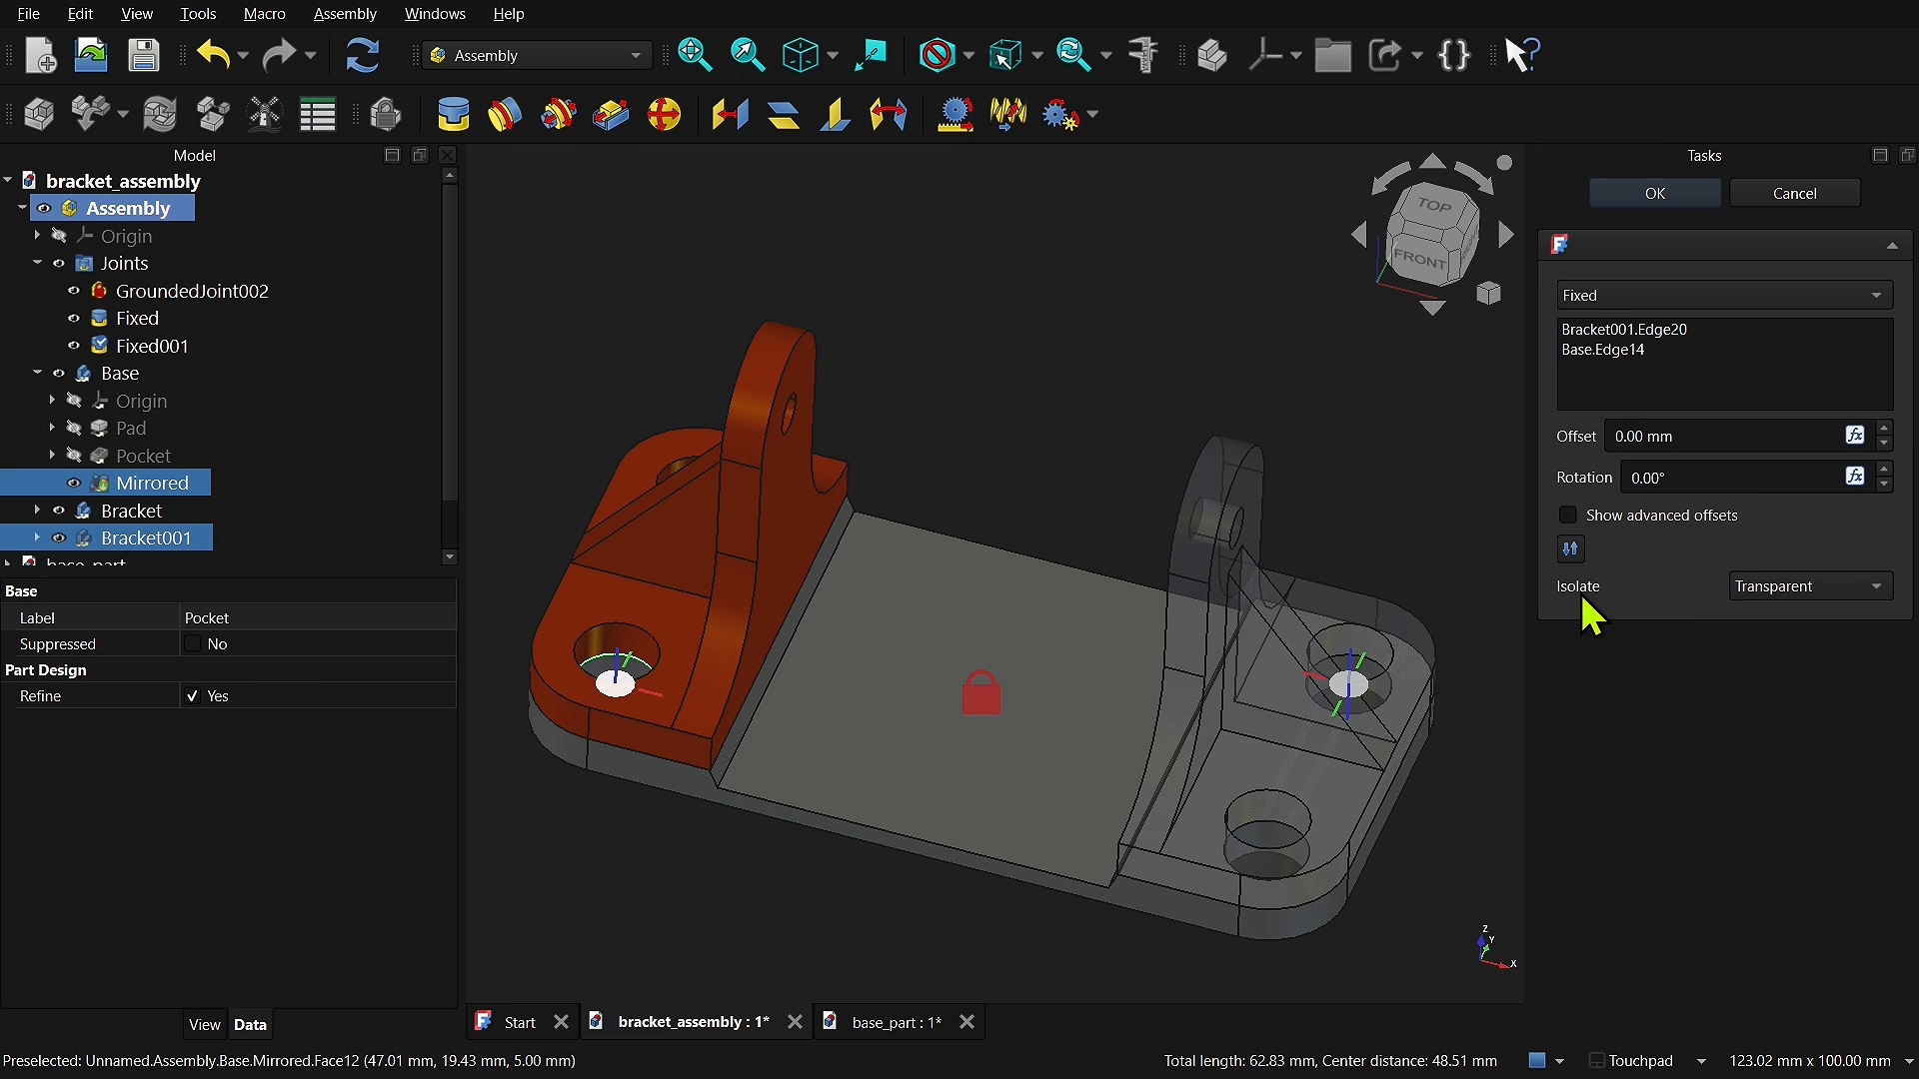
Step: Try the joint's Isolate mode as Hidden, and return it to Transparent
left_click(1776, 592)
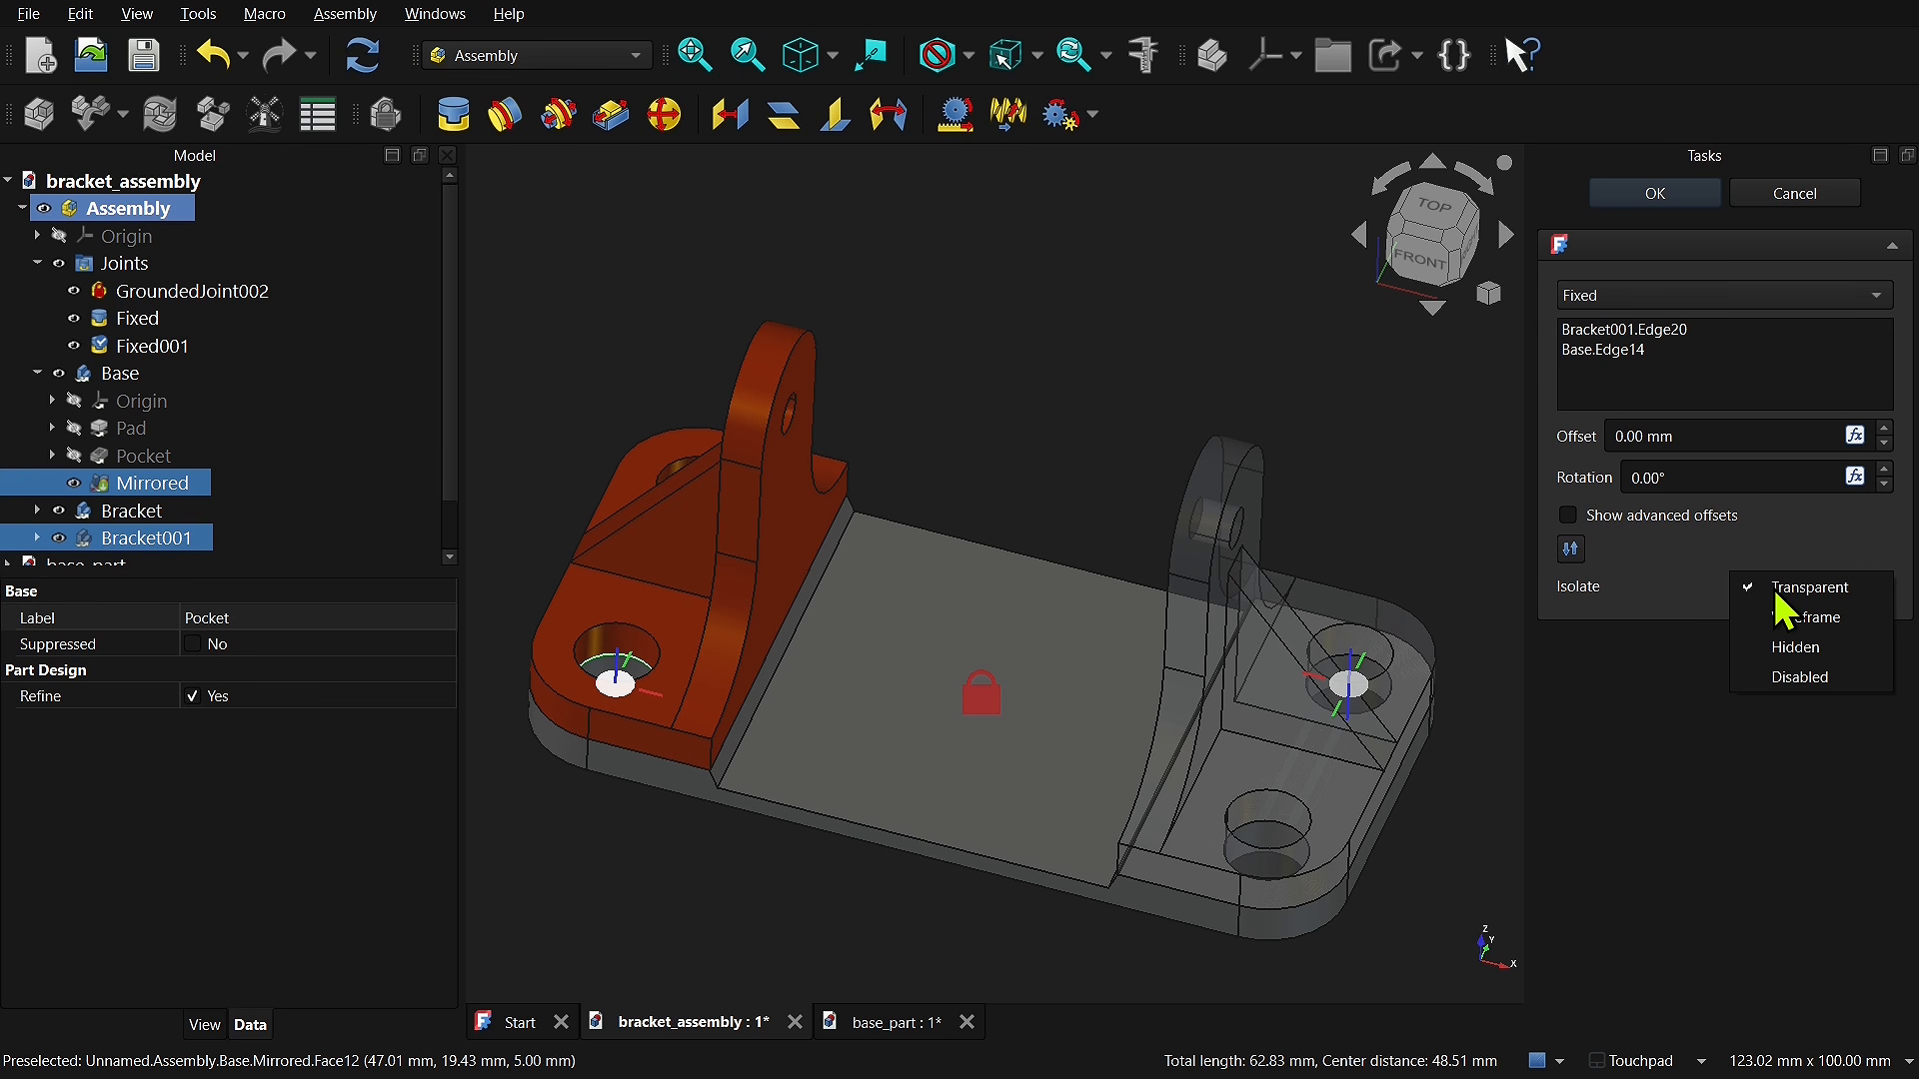
left_click(1795, 650)
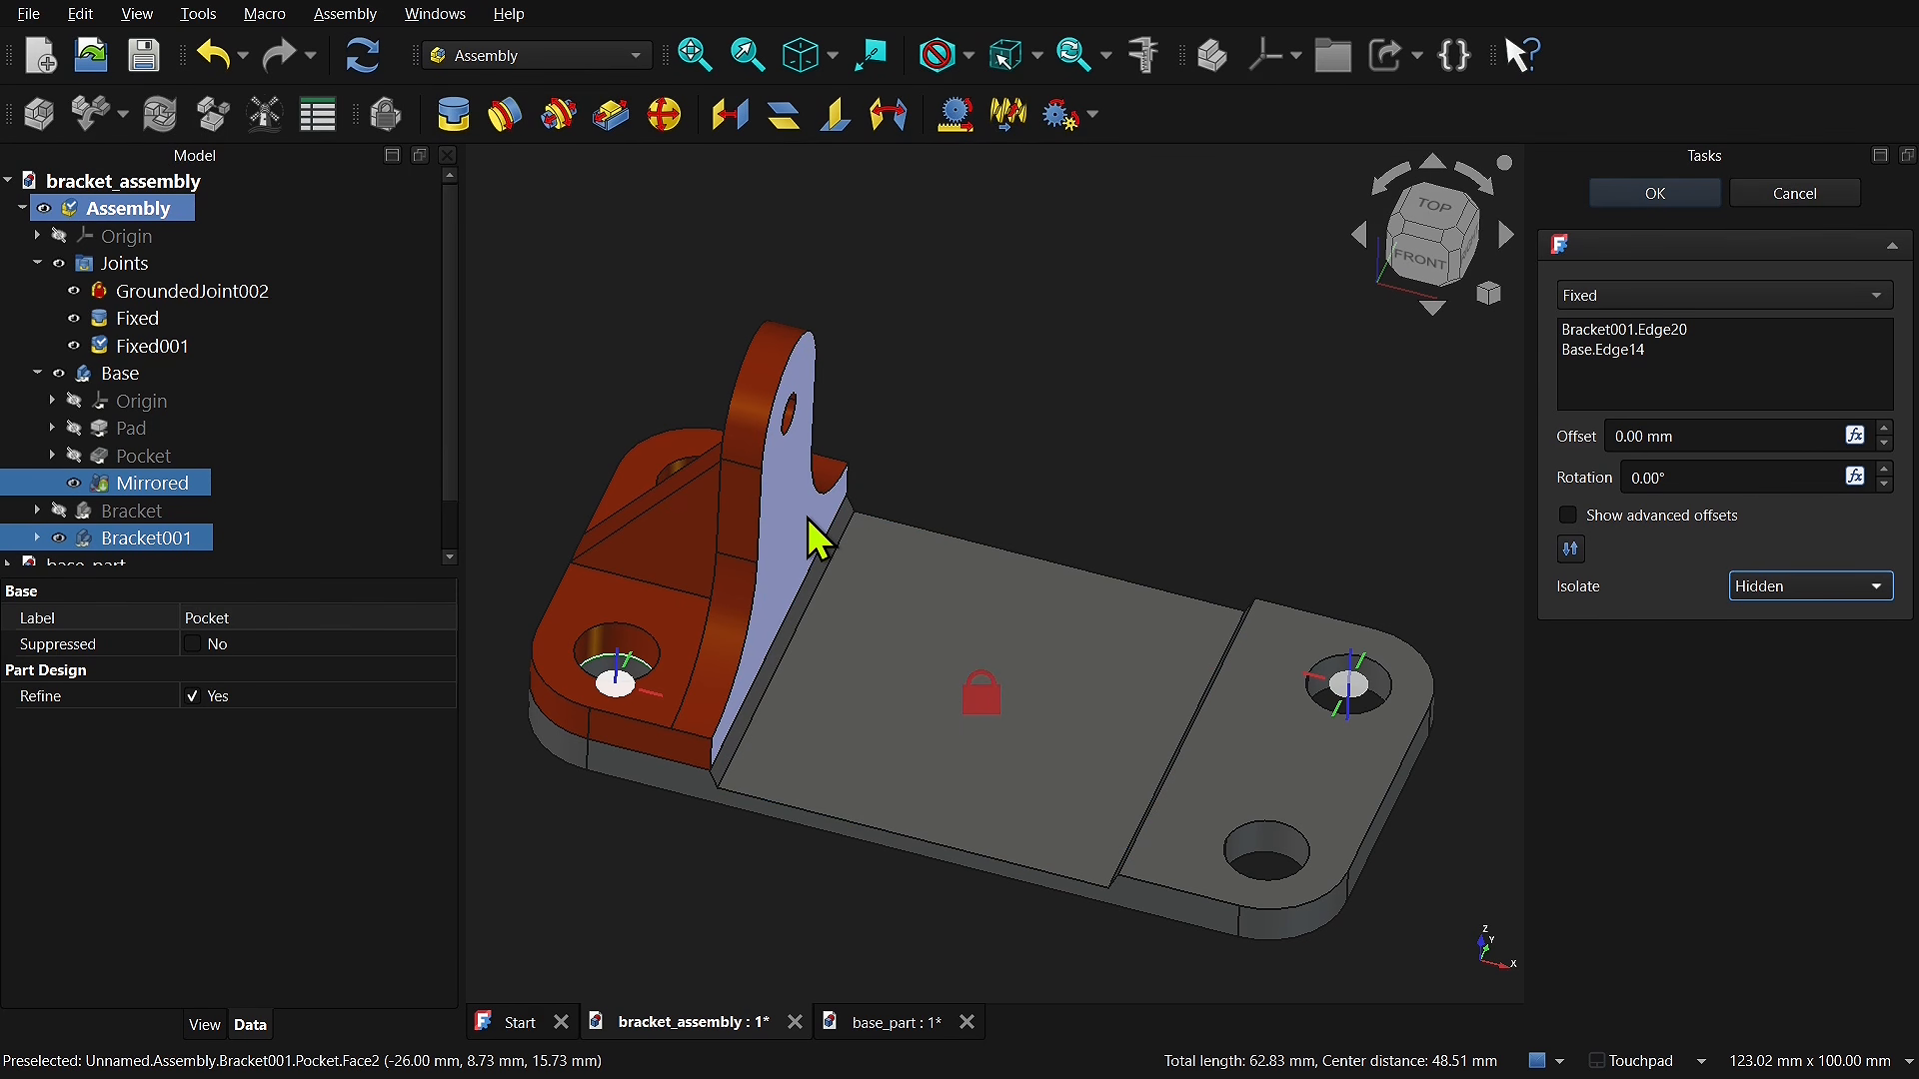
left_click(1811, 588)
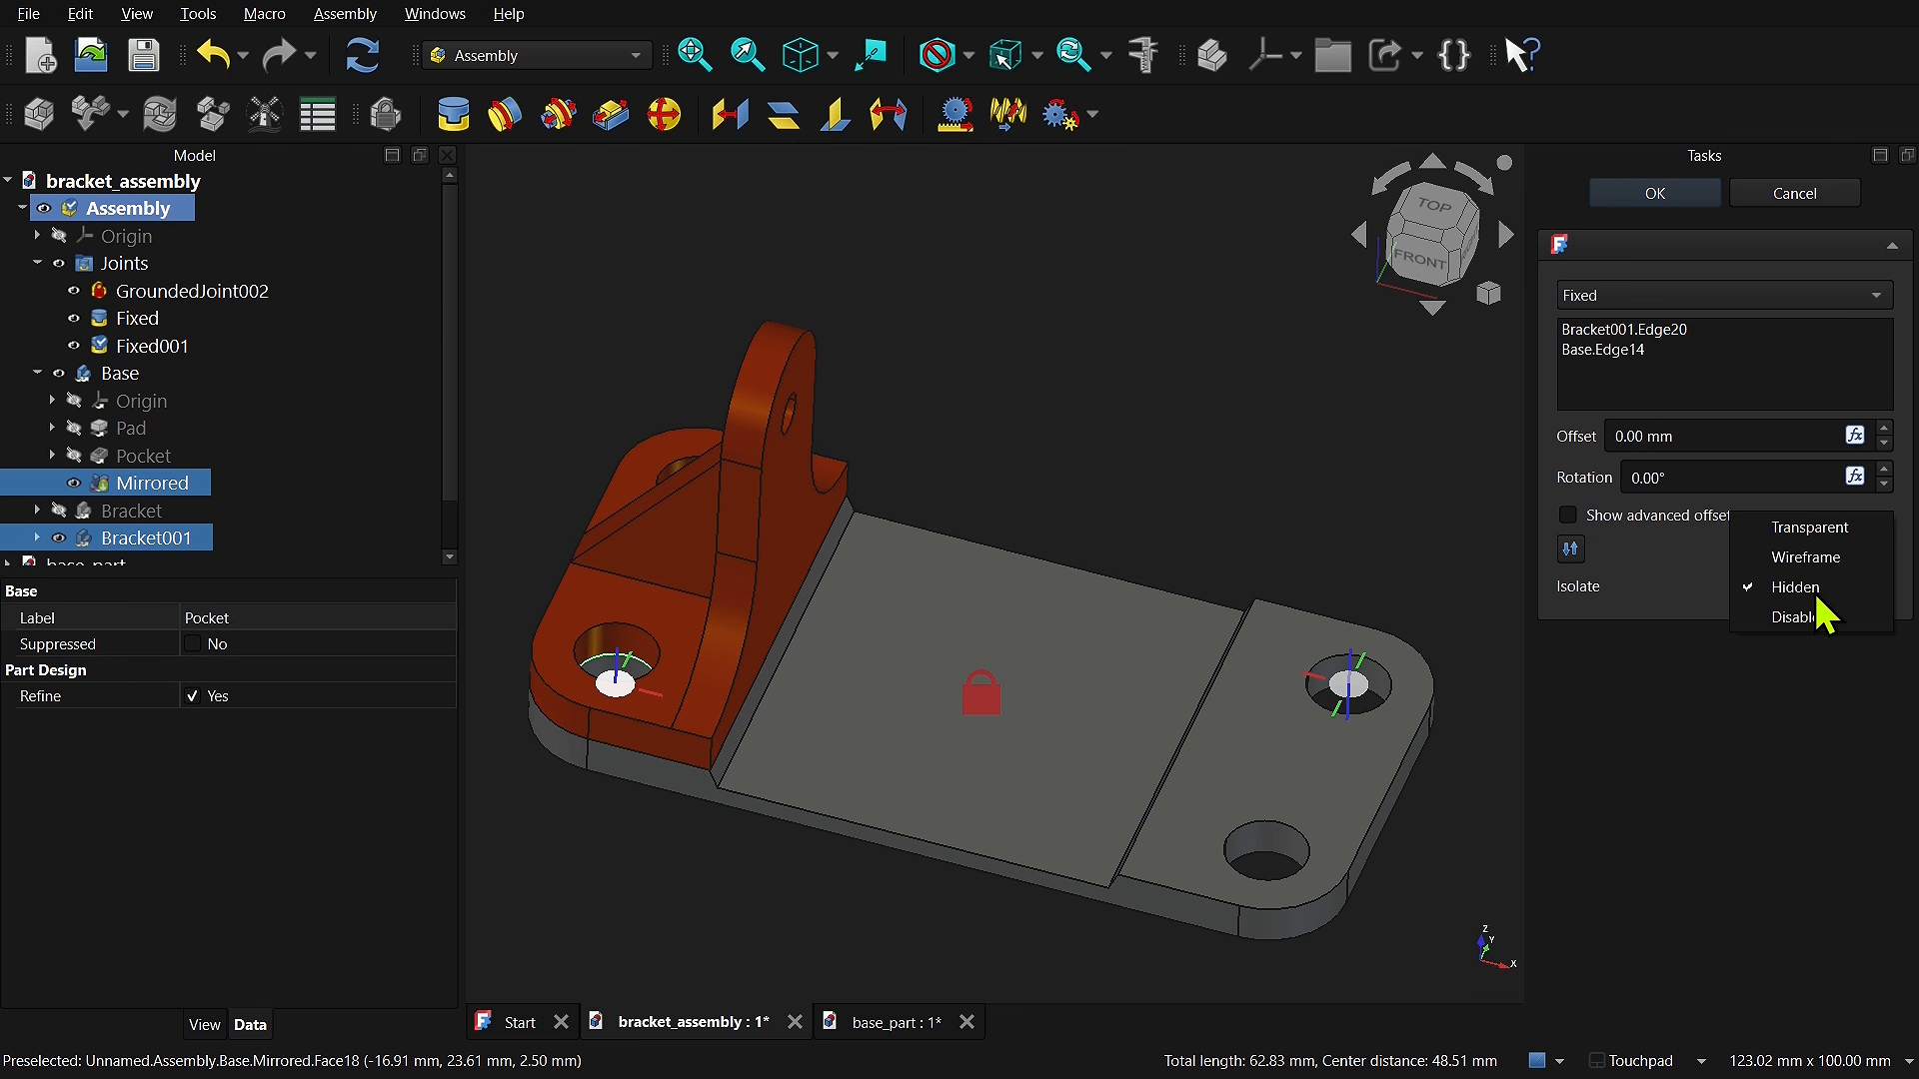
left_click(1810, 528)
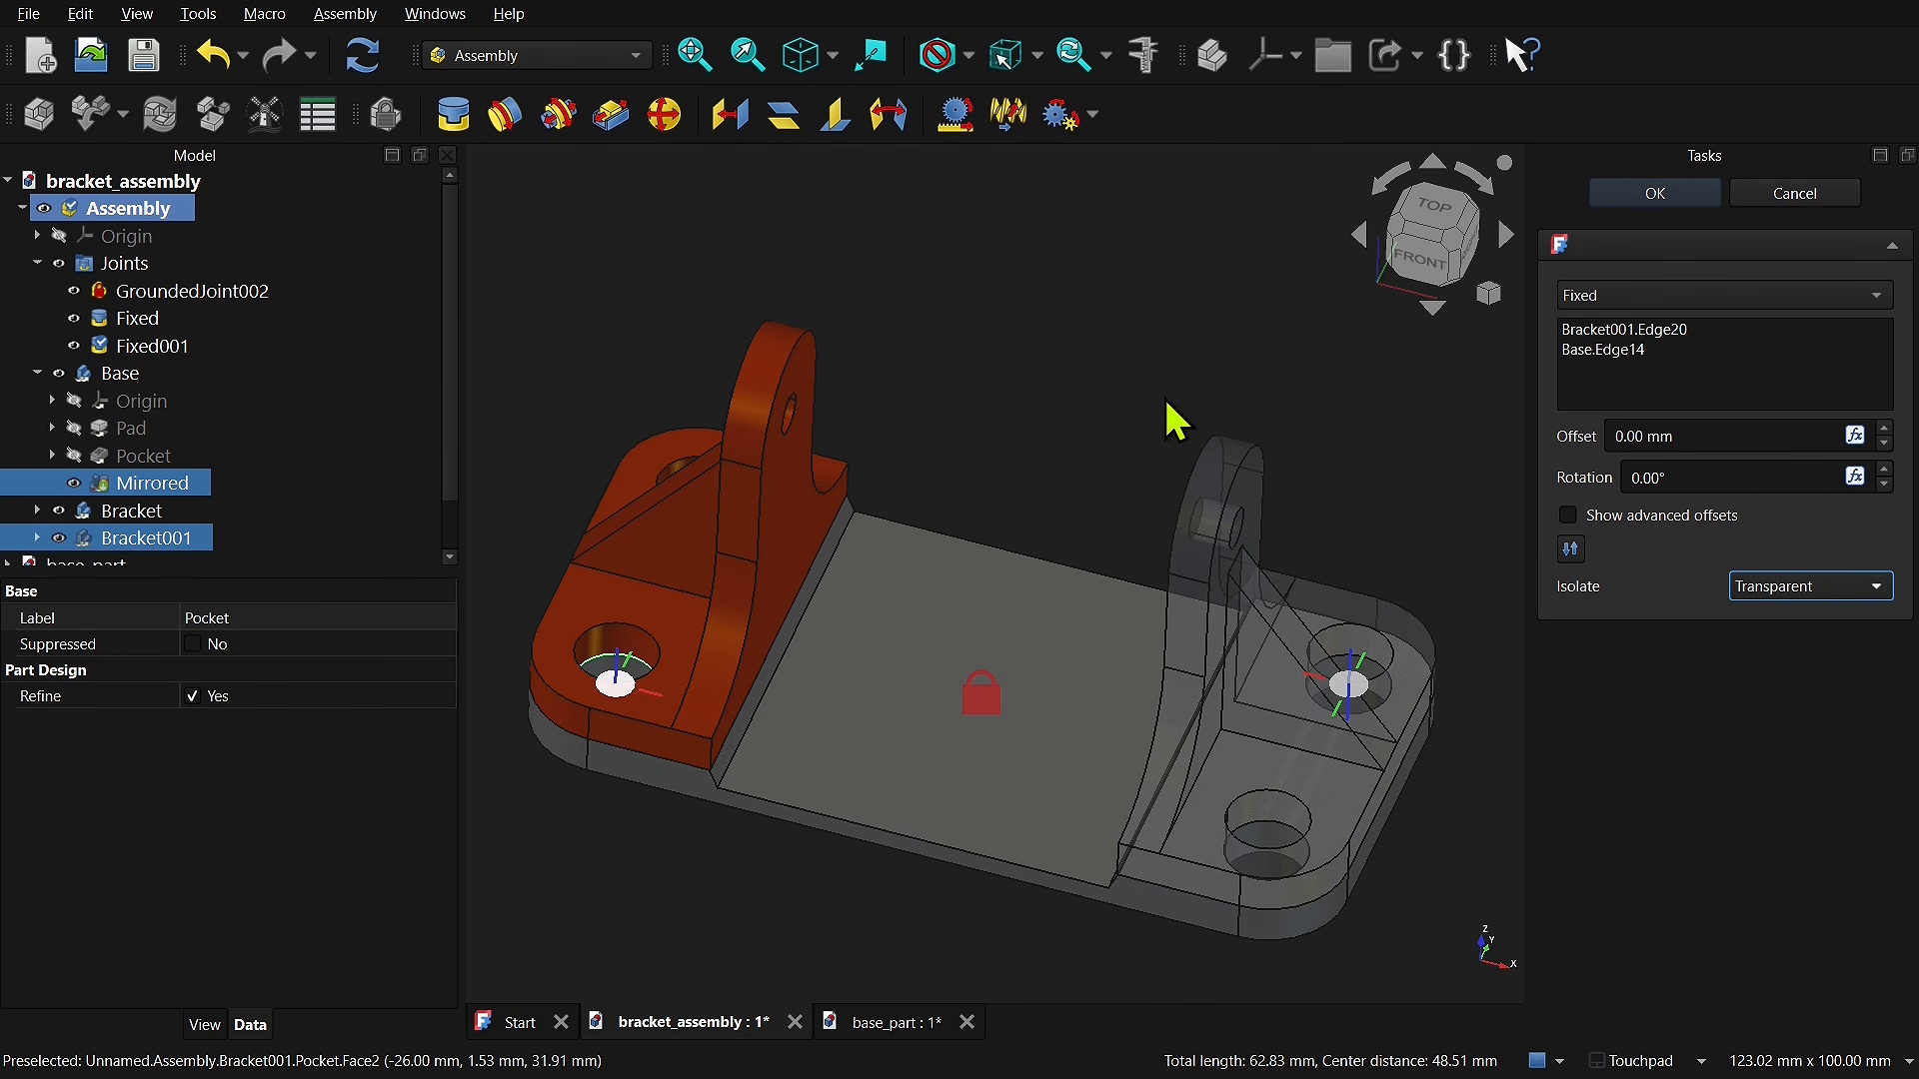
Step: Accept the second bracket's Fixed joint and save the assembly without saving its dependent files
left_click(1659, 193)
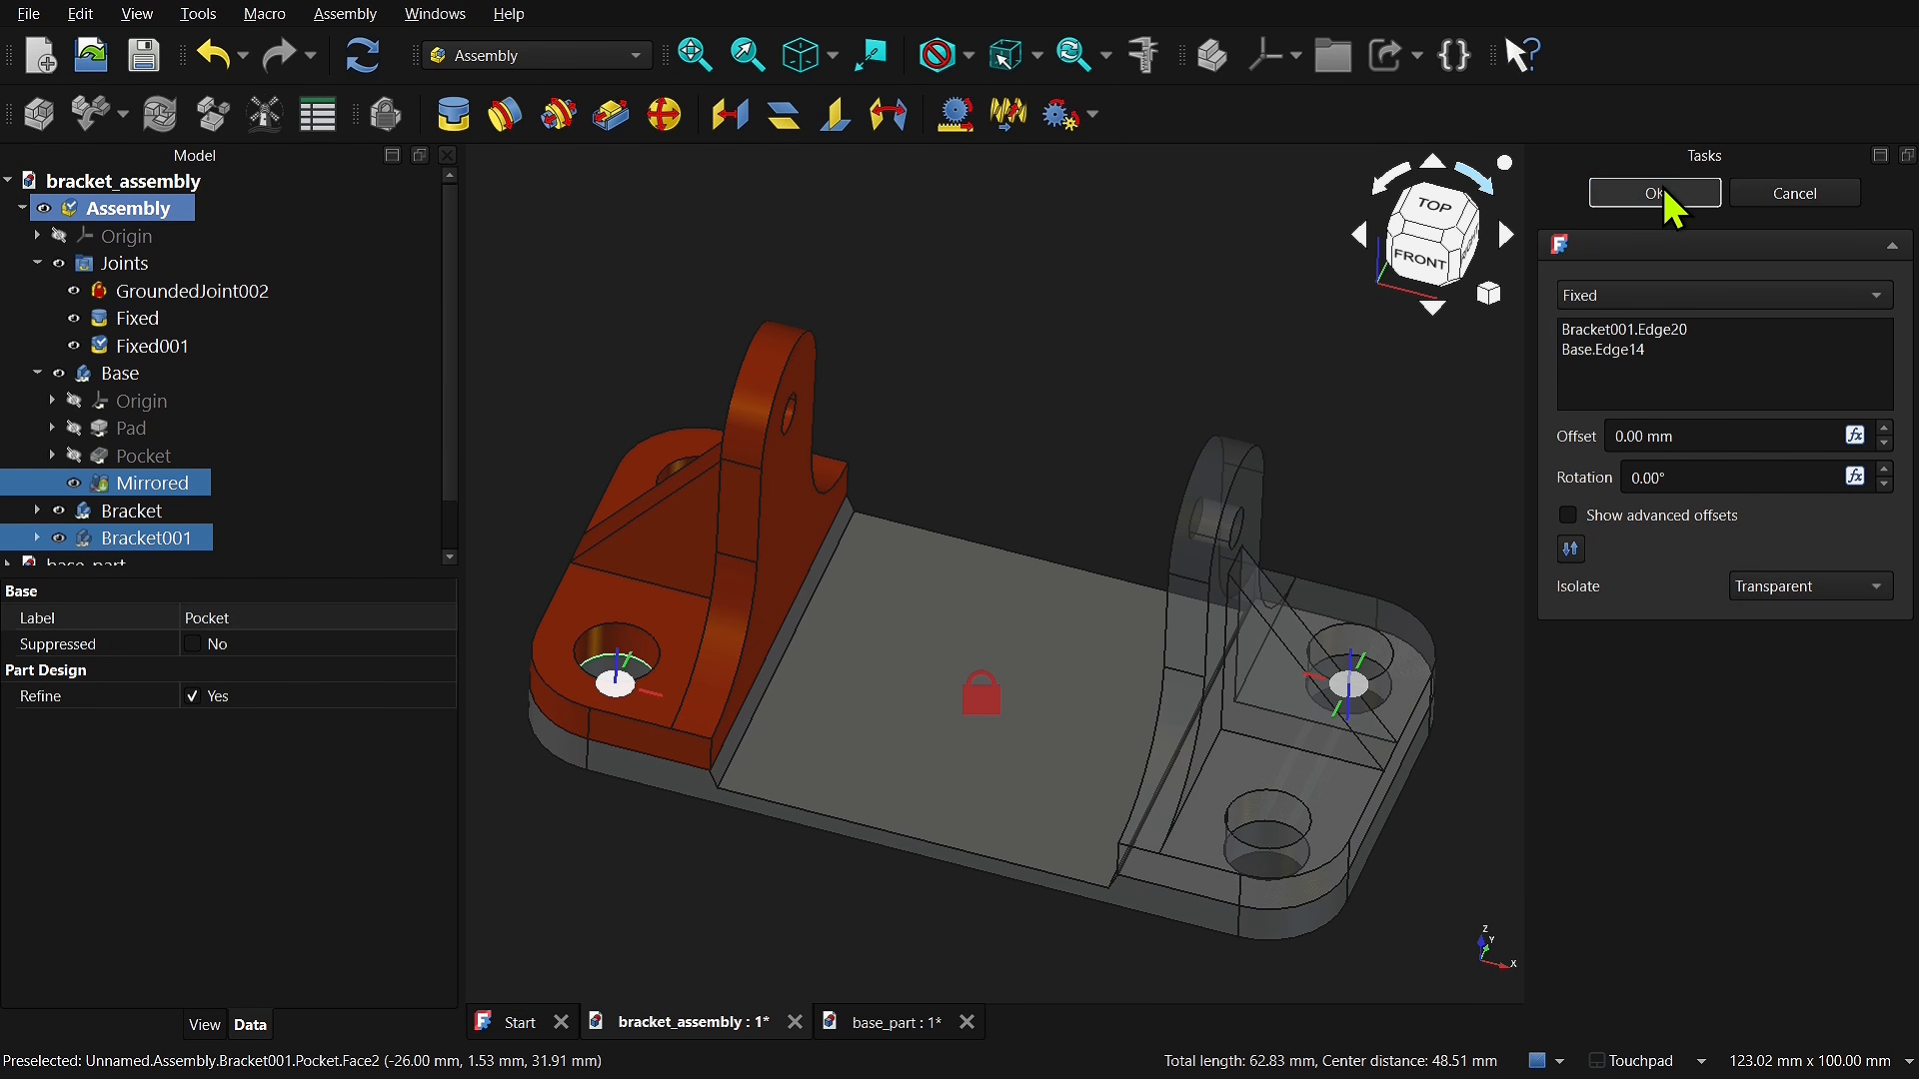
left_click(146, 57)
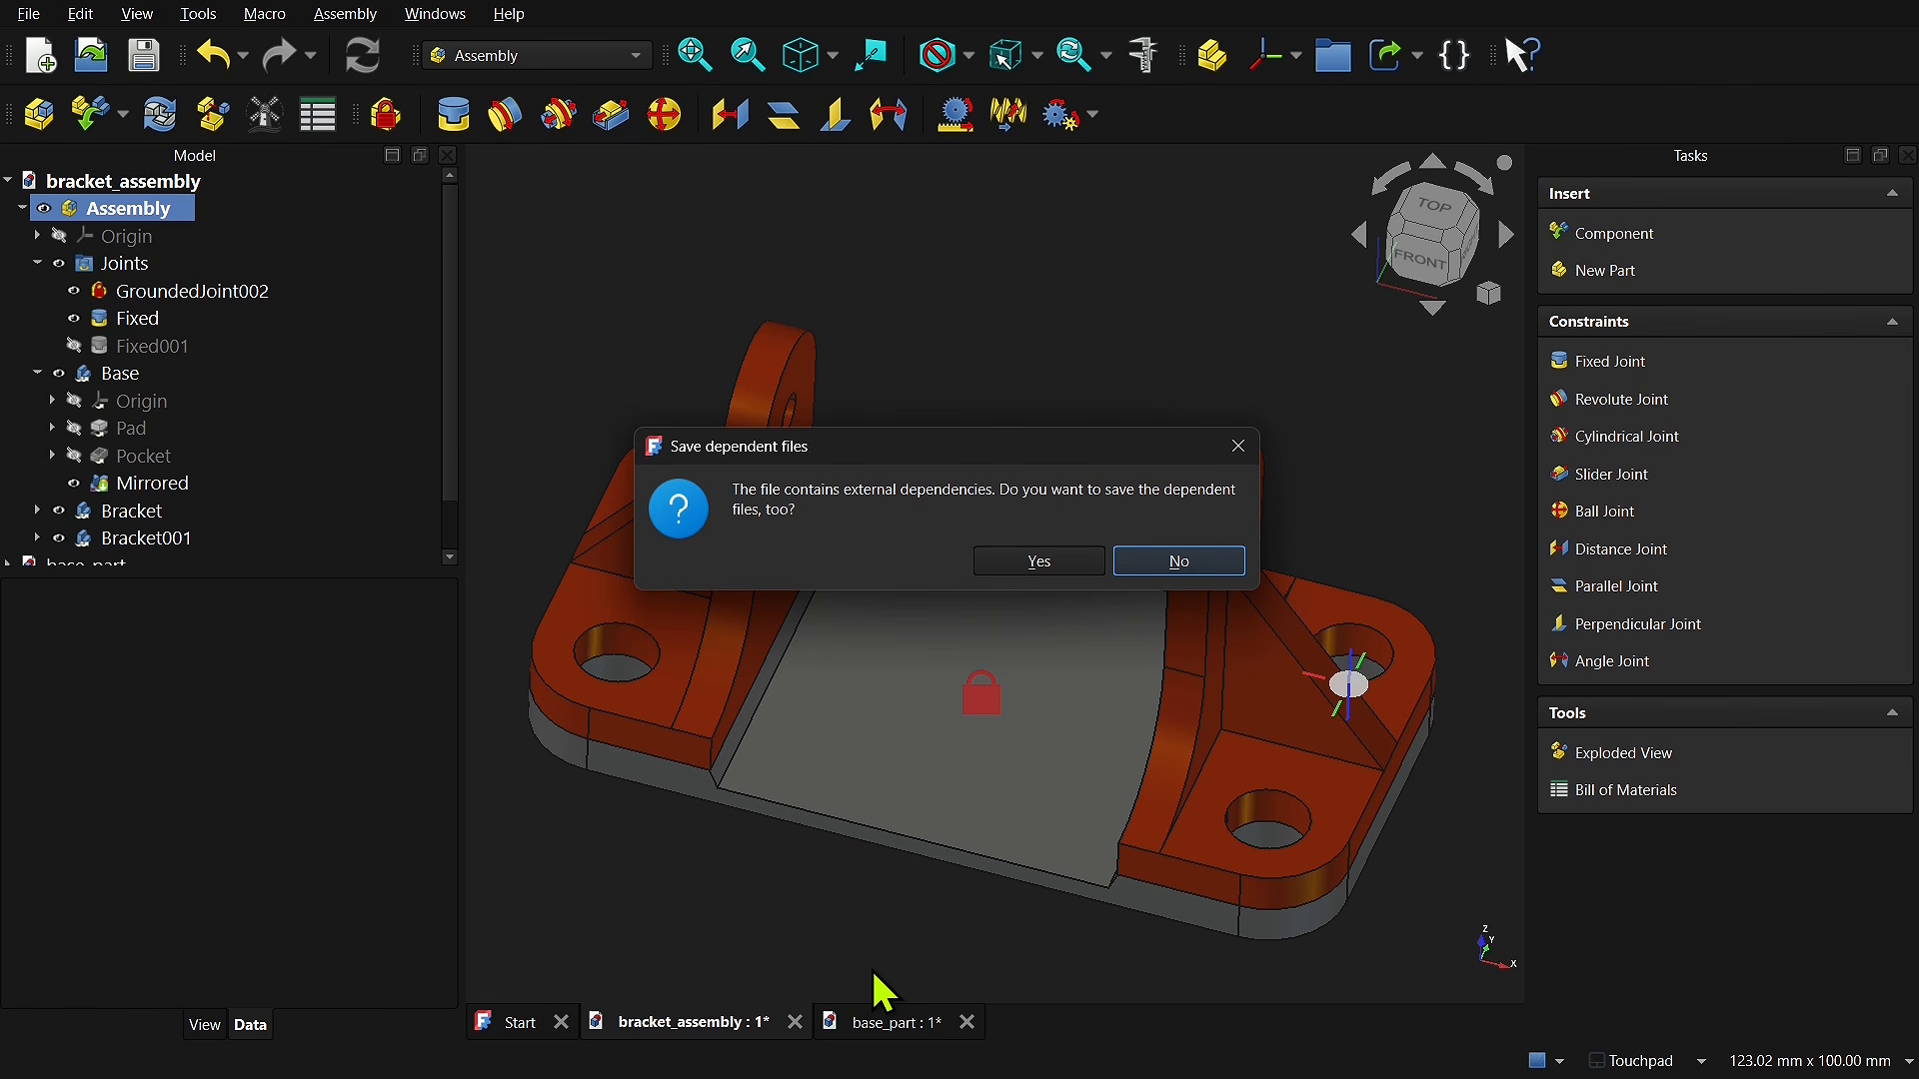
left_click(1180, 560)
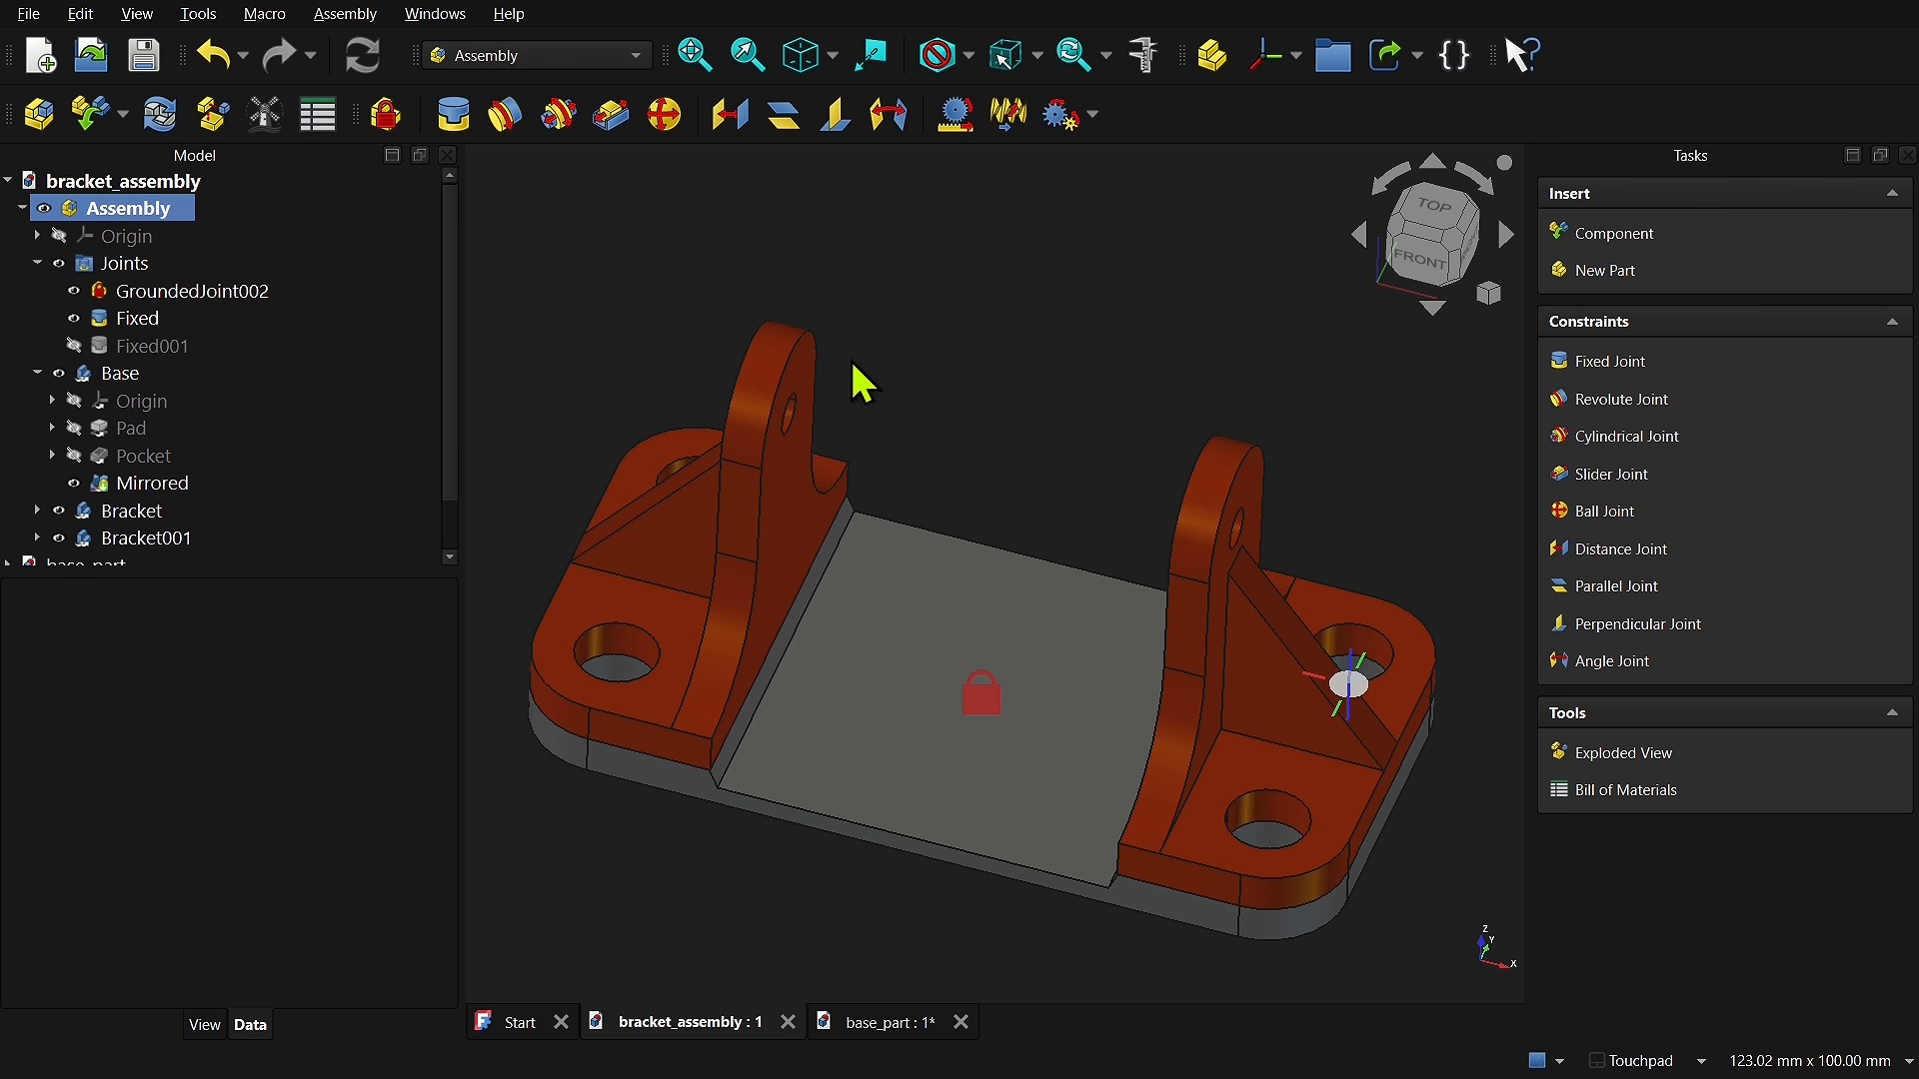
Step: Save a copy of the assembly under the new file name slide_bracket_assembly.FCStd in the same folder
left_click(46, 26)
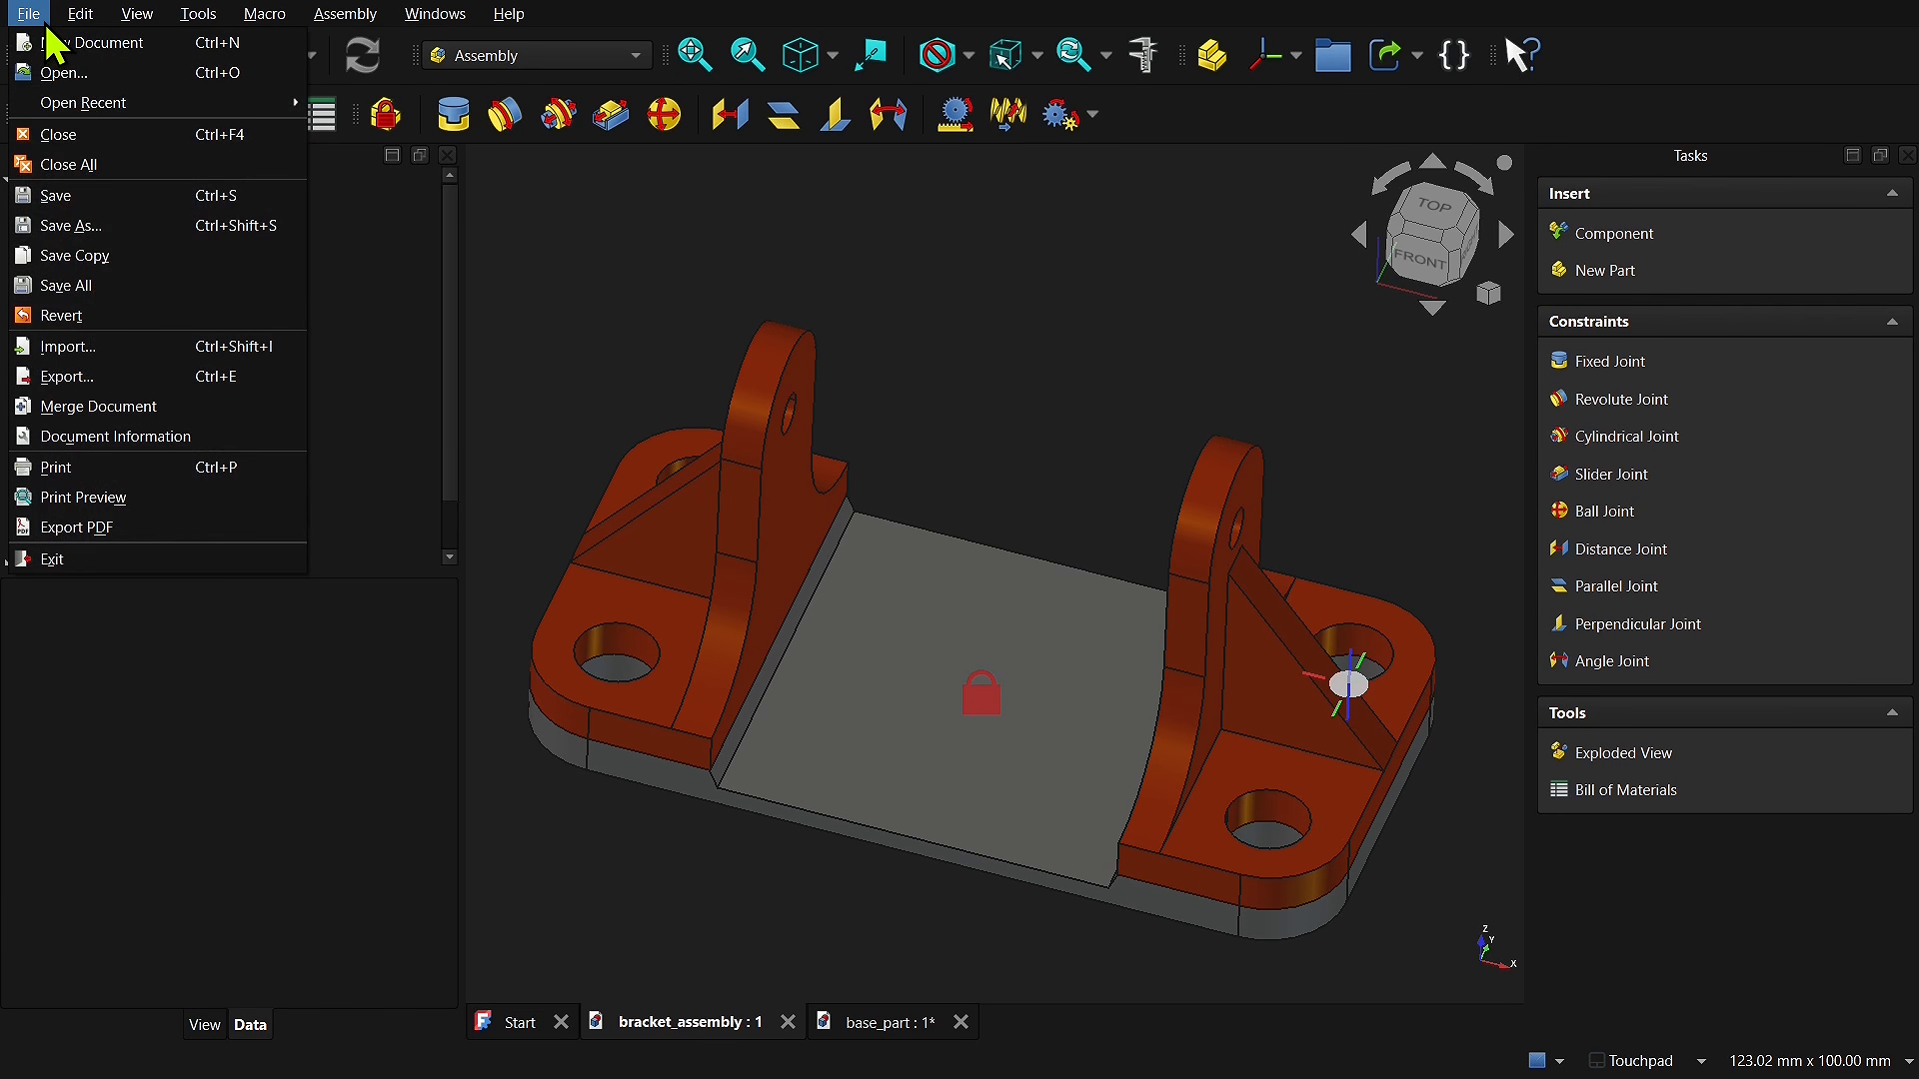
left_click(122, 222)
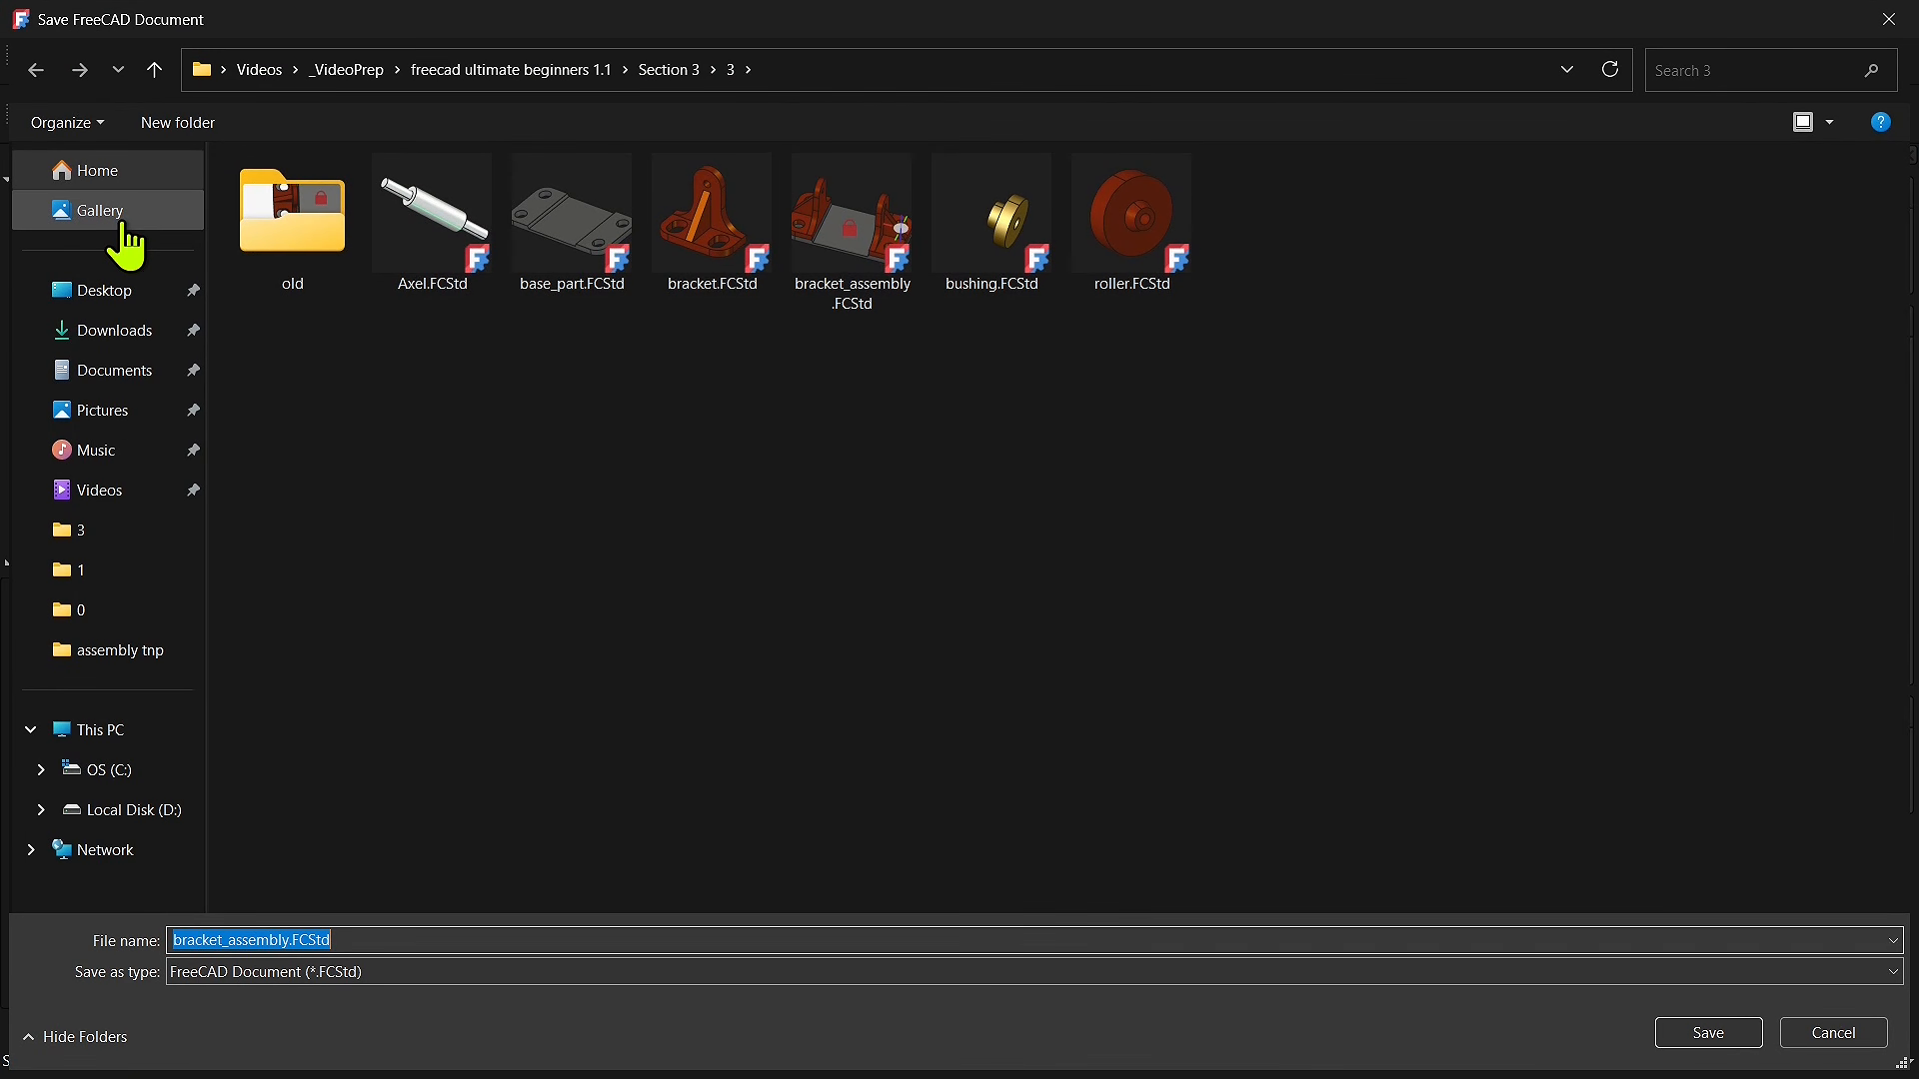
left_click(173, 943)
type("slide_")
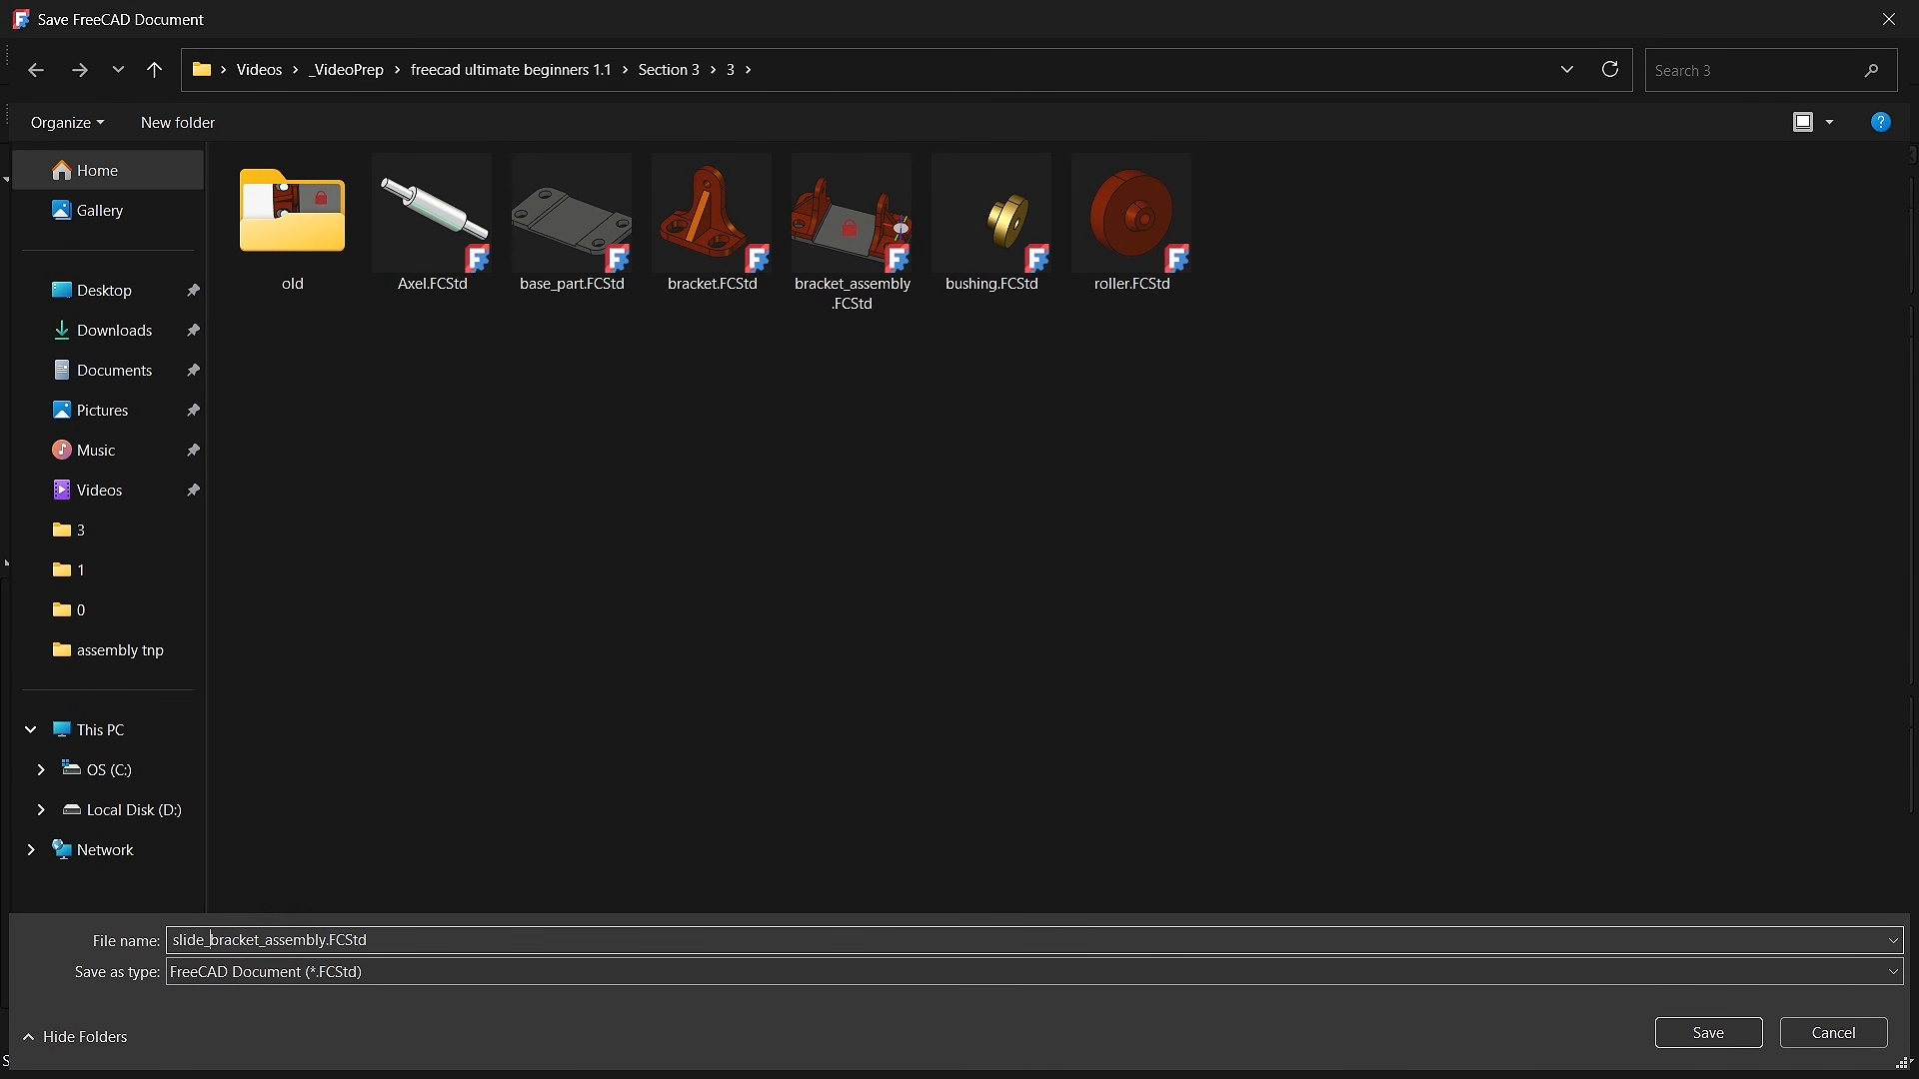
key("Return")
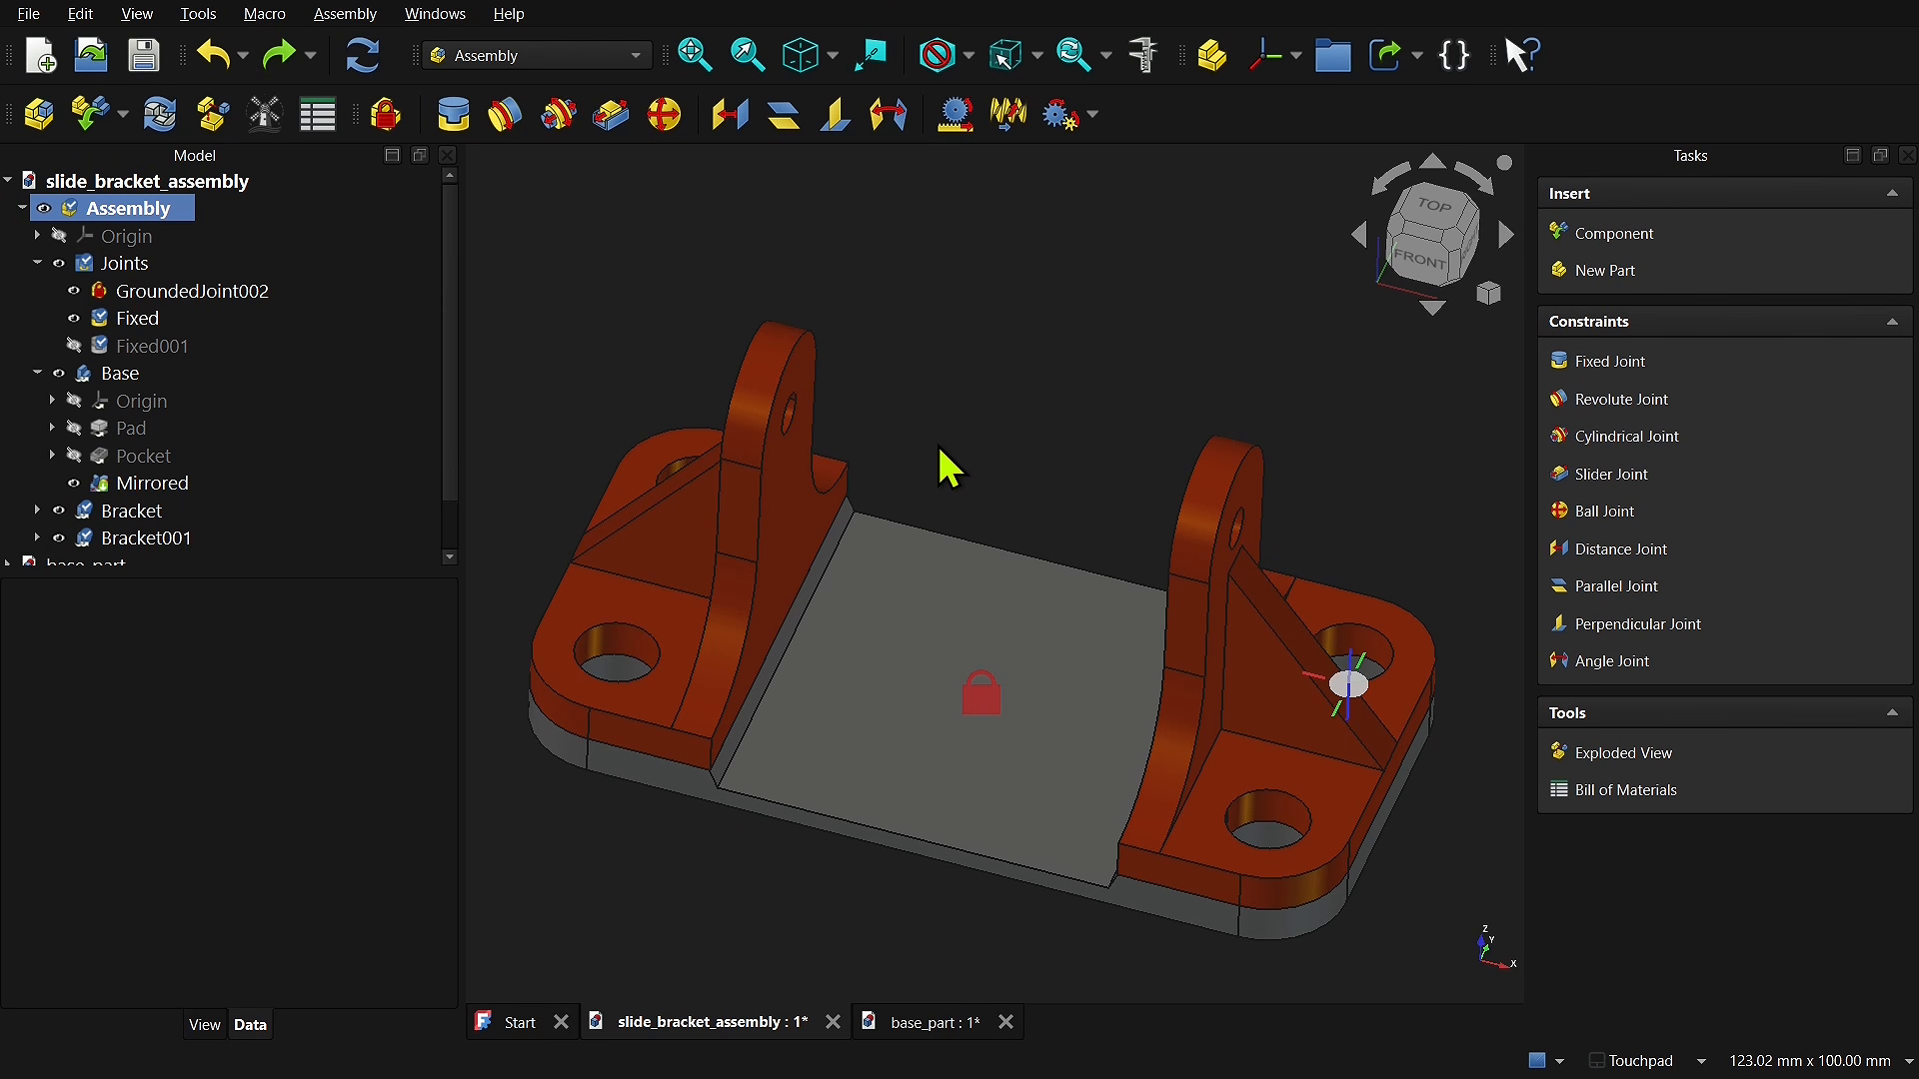
Step: Delete the base plate's Mirrored feature from within the assembly and examine the features of the base_part document in the tree
left_click(895, 679)
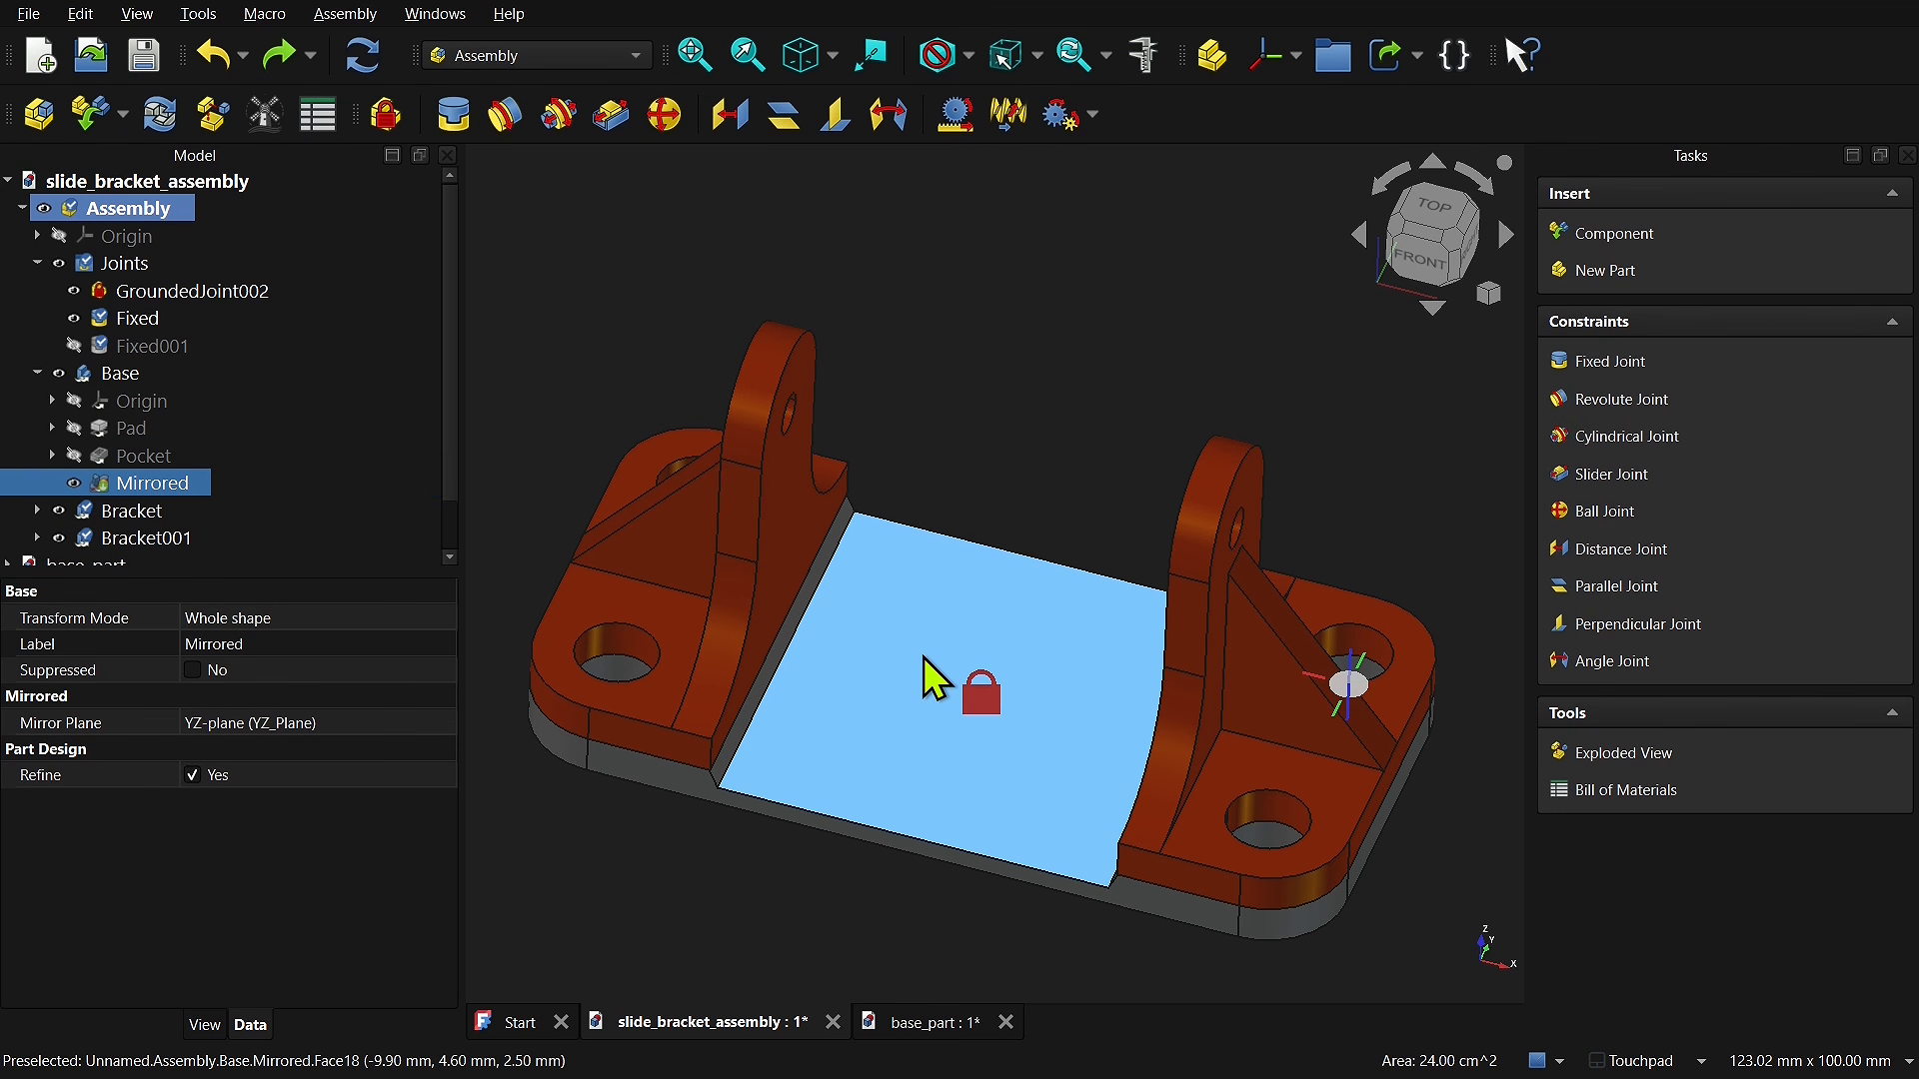
key("Delete")
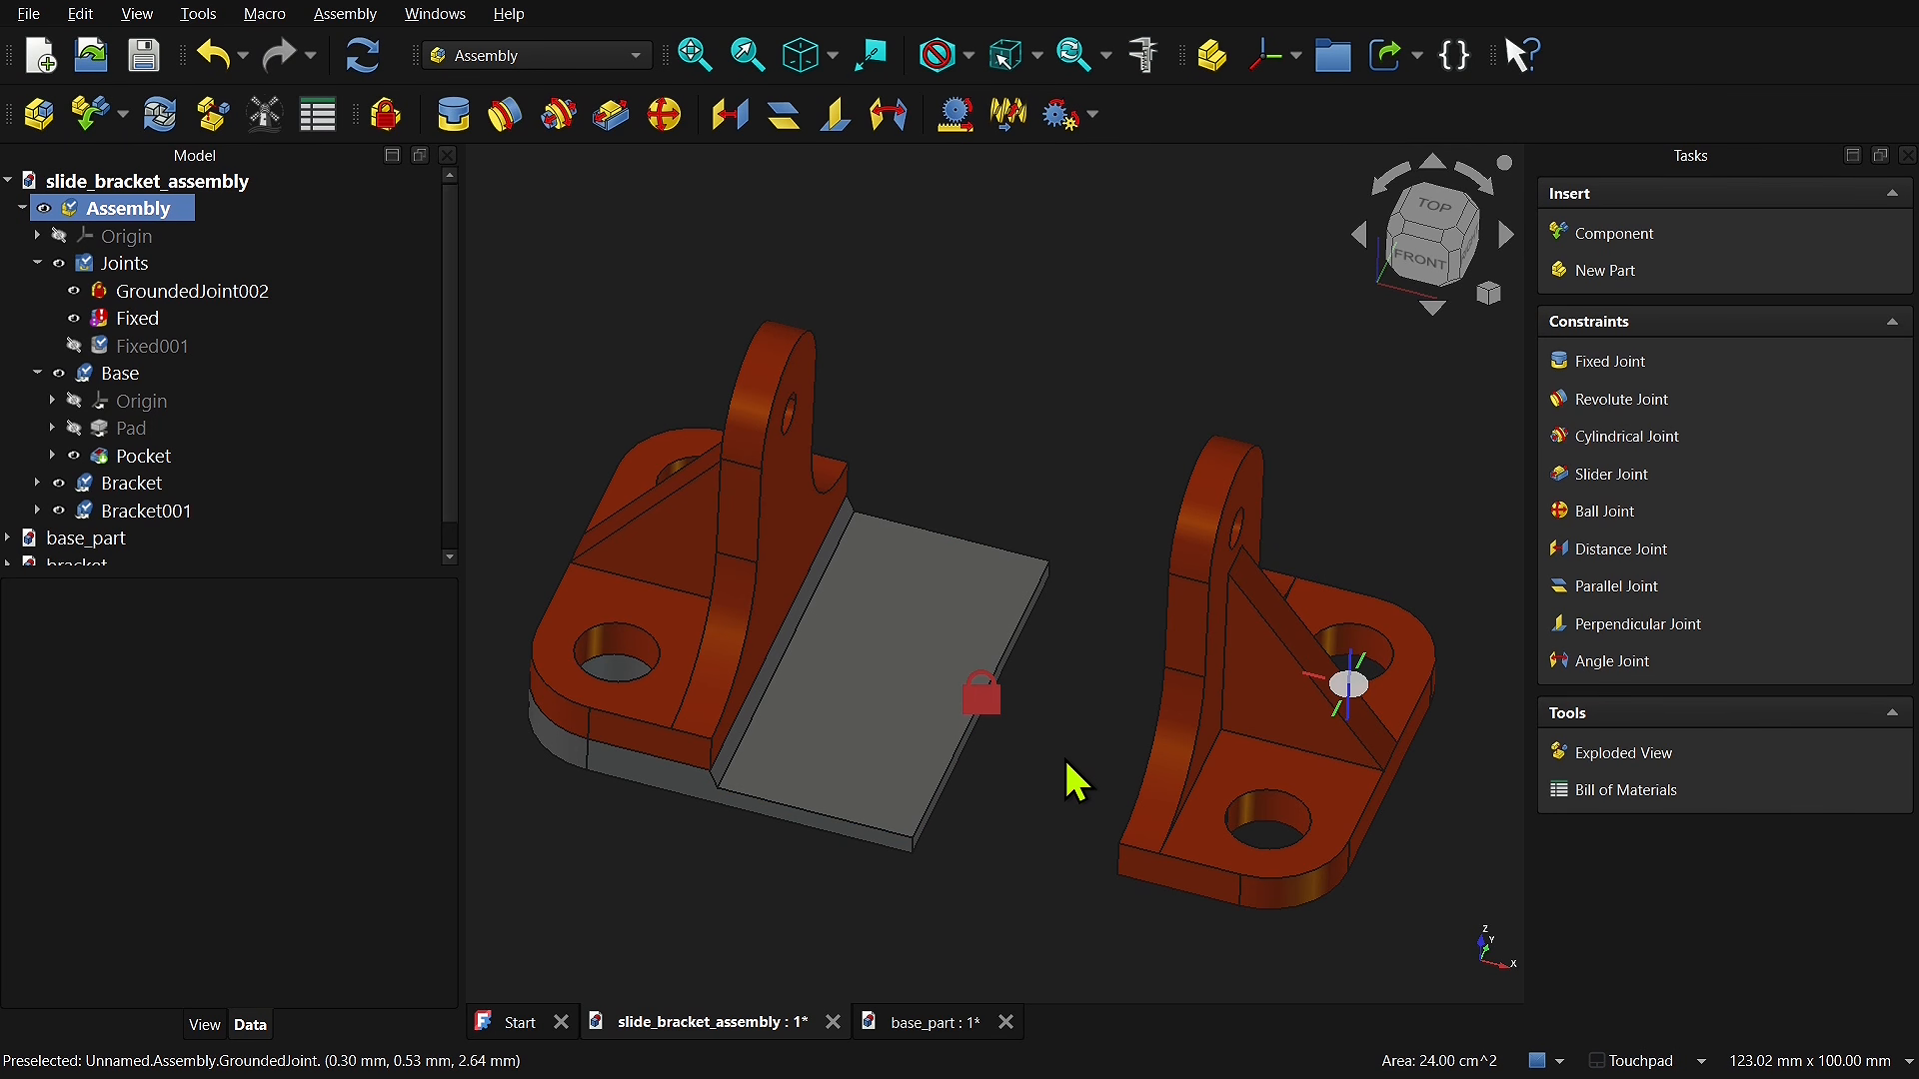
left_click(450, 556)
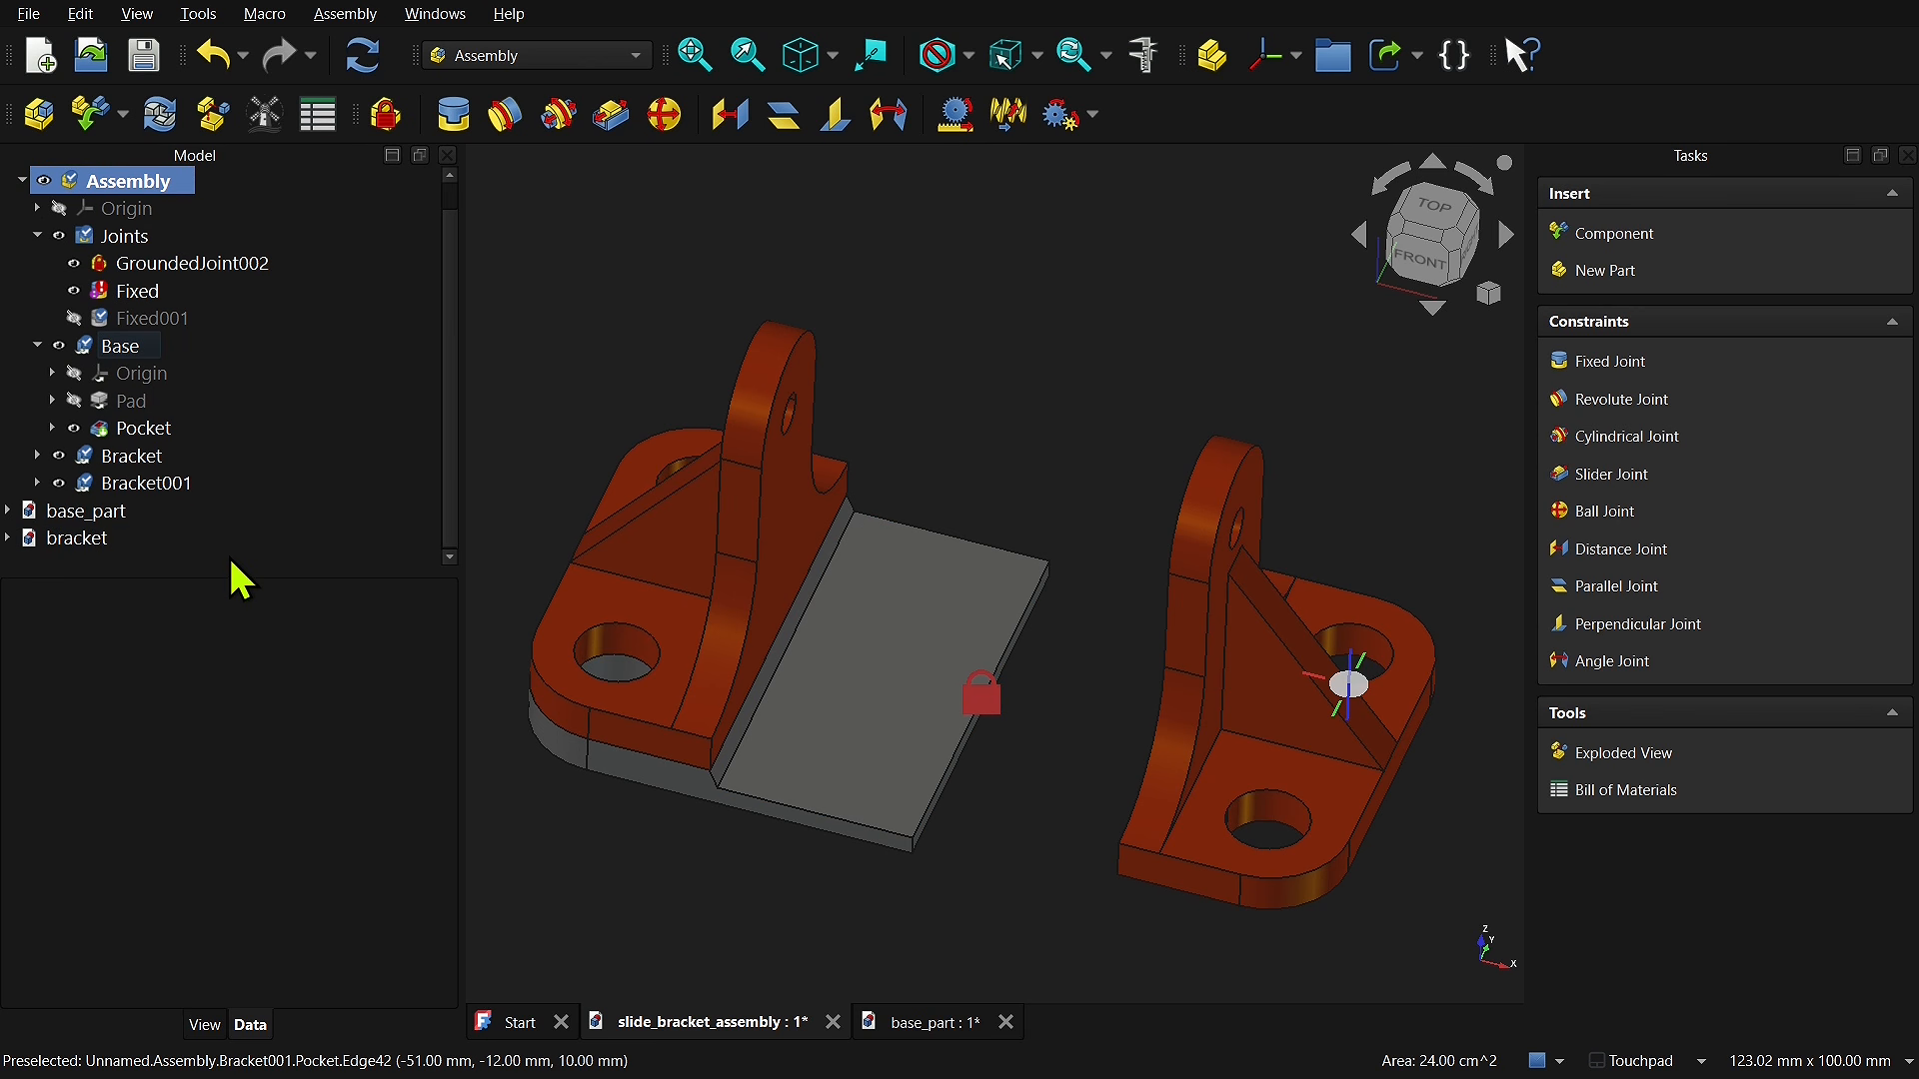
left_click(8, 511)
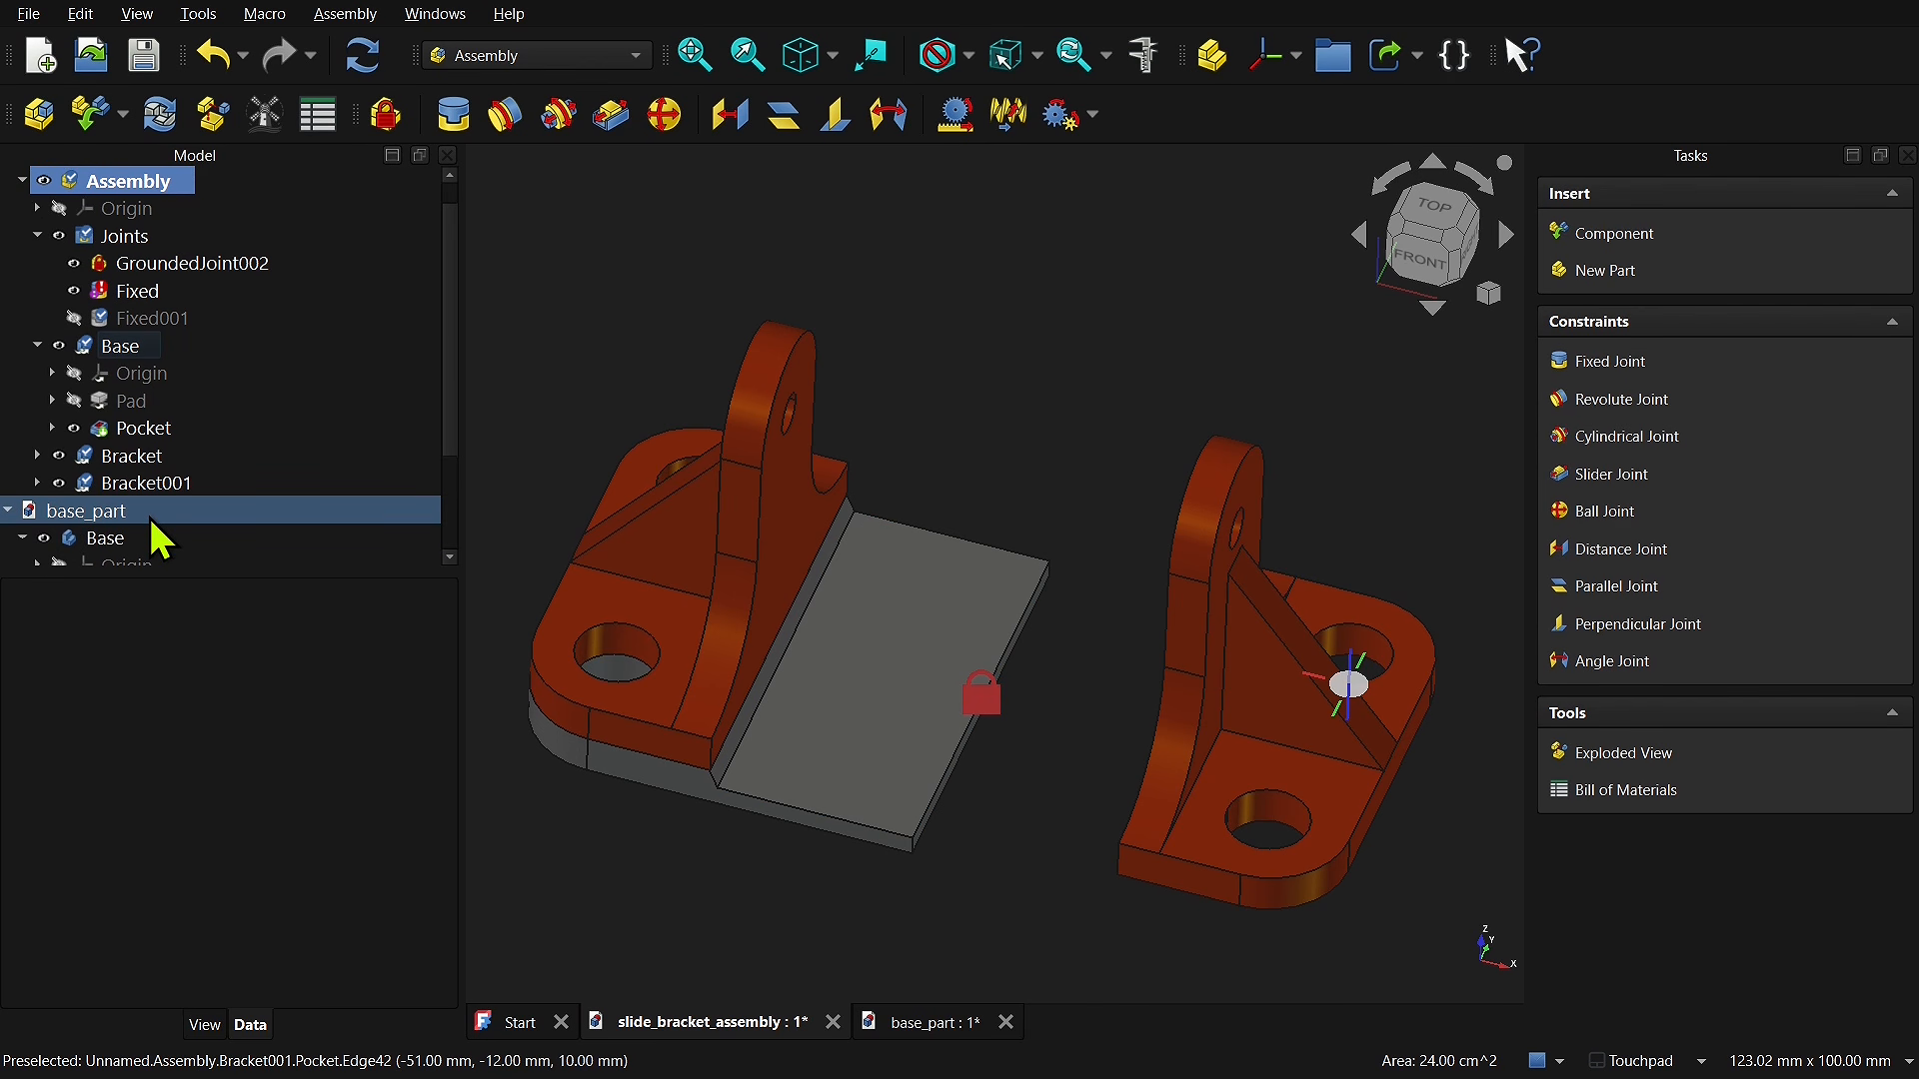
scroll(152, 520, "down", 2)
left_click(147, 401)
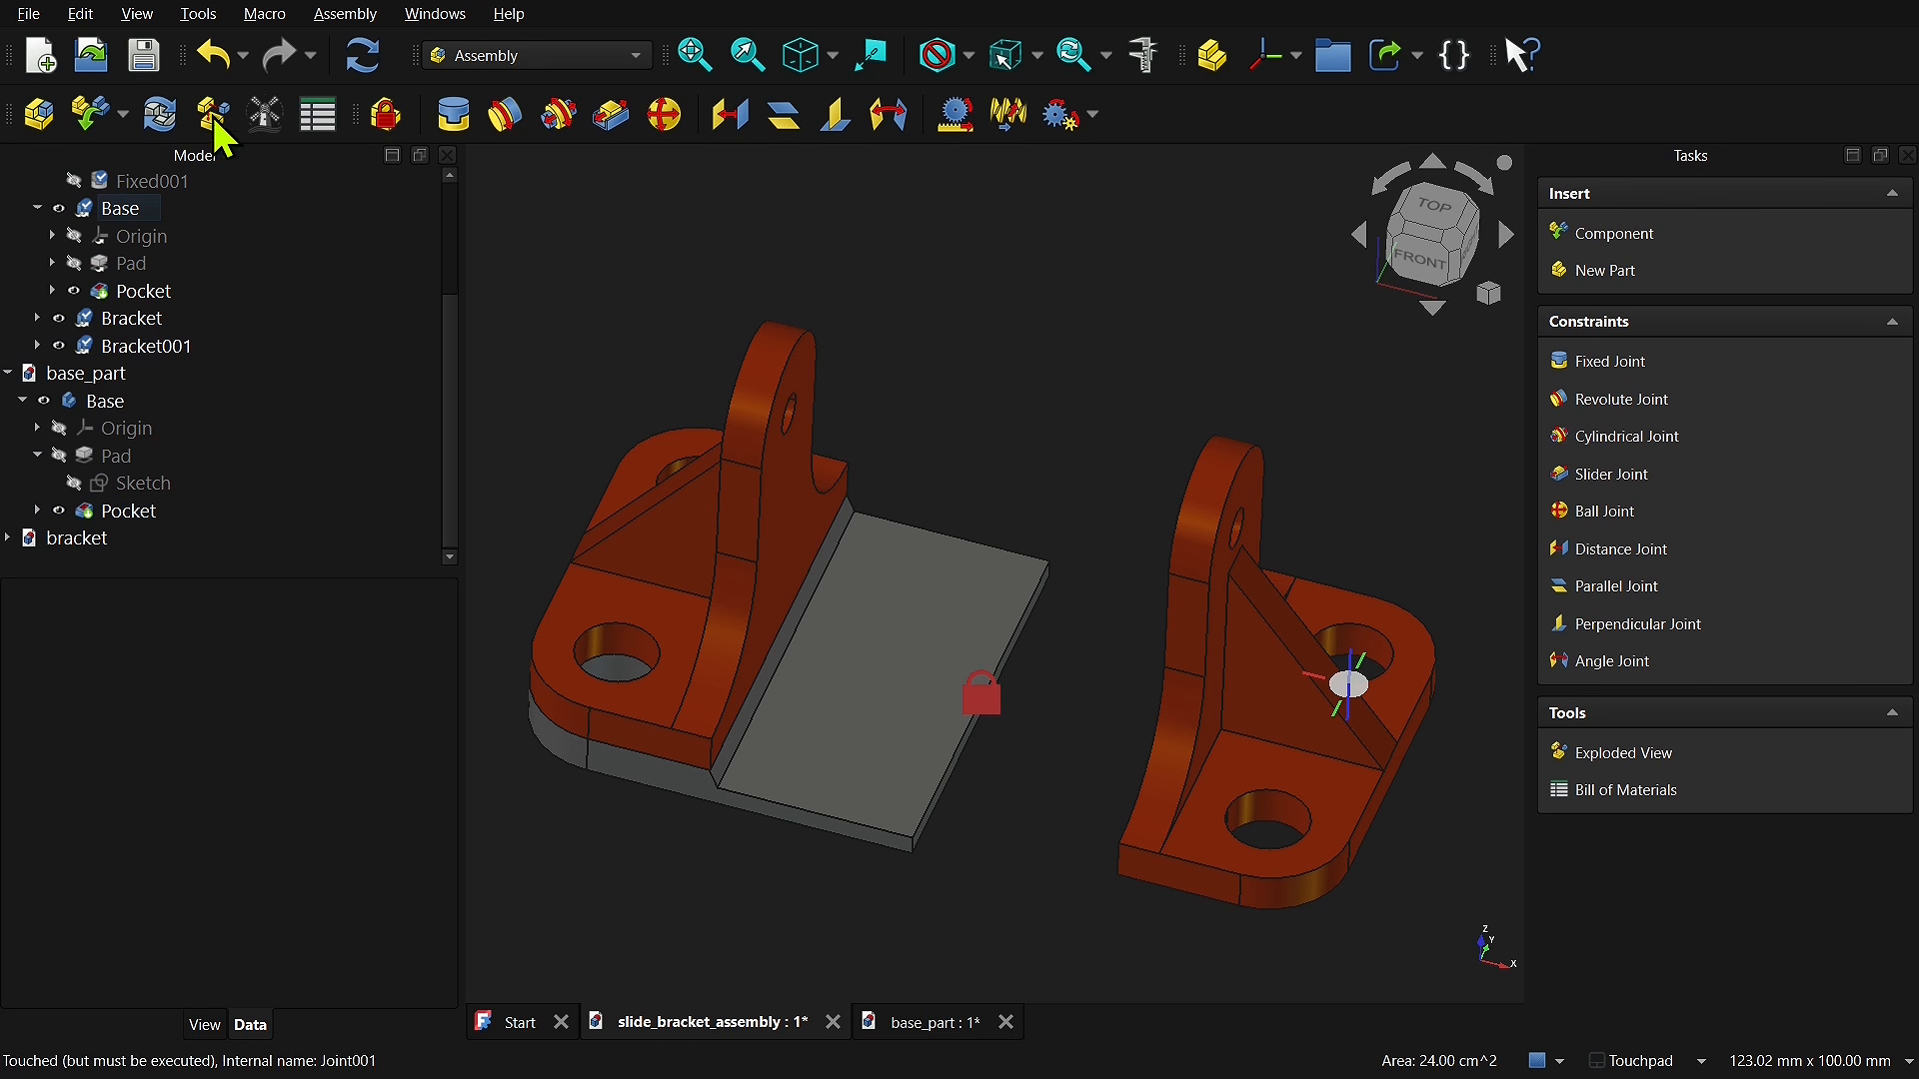
Step: Undo the deletion of the Mirrored feature and check the base_part document's features again
left_click(210, 62)
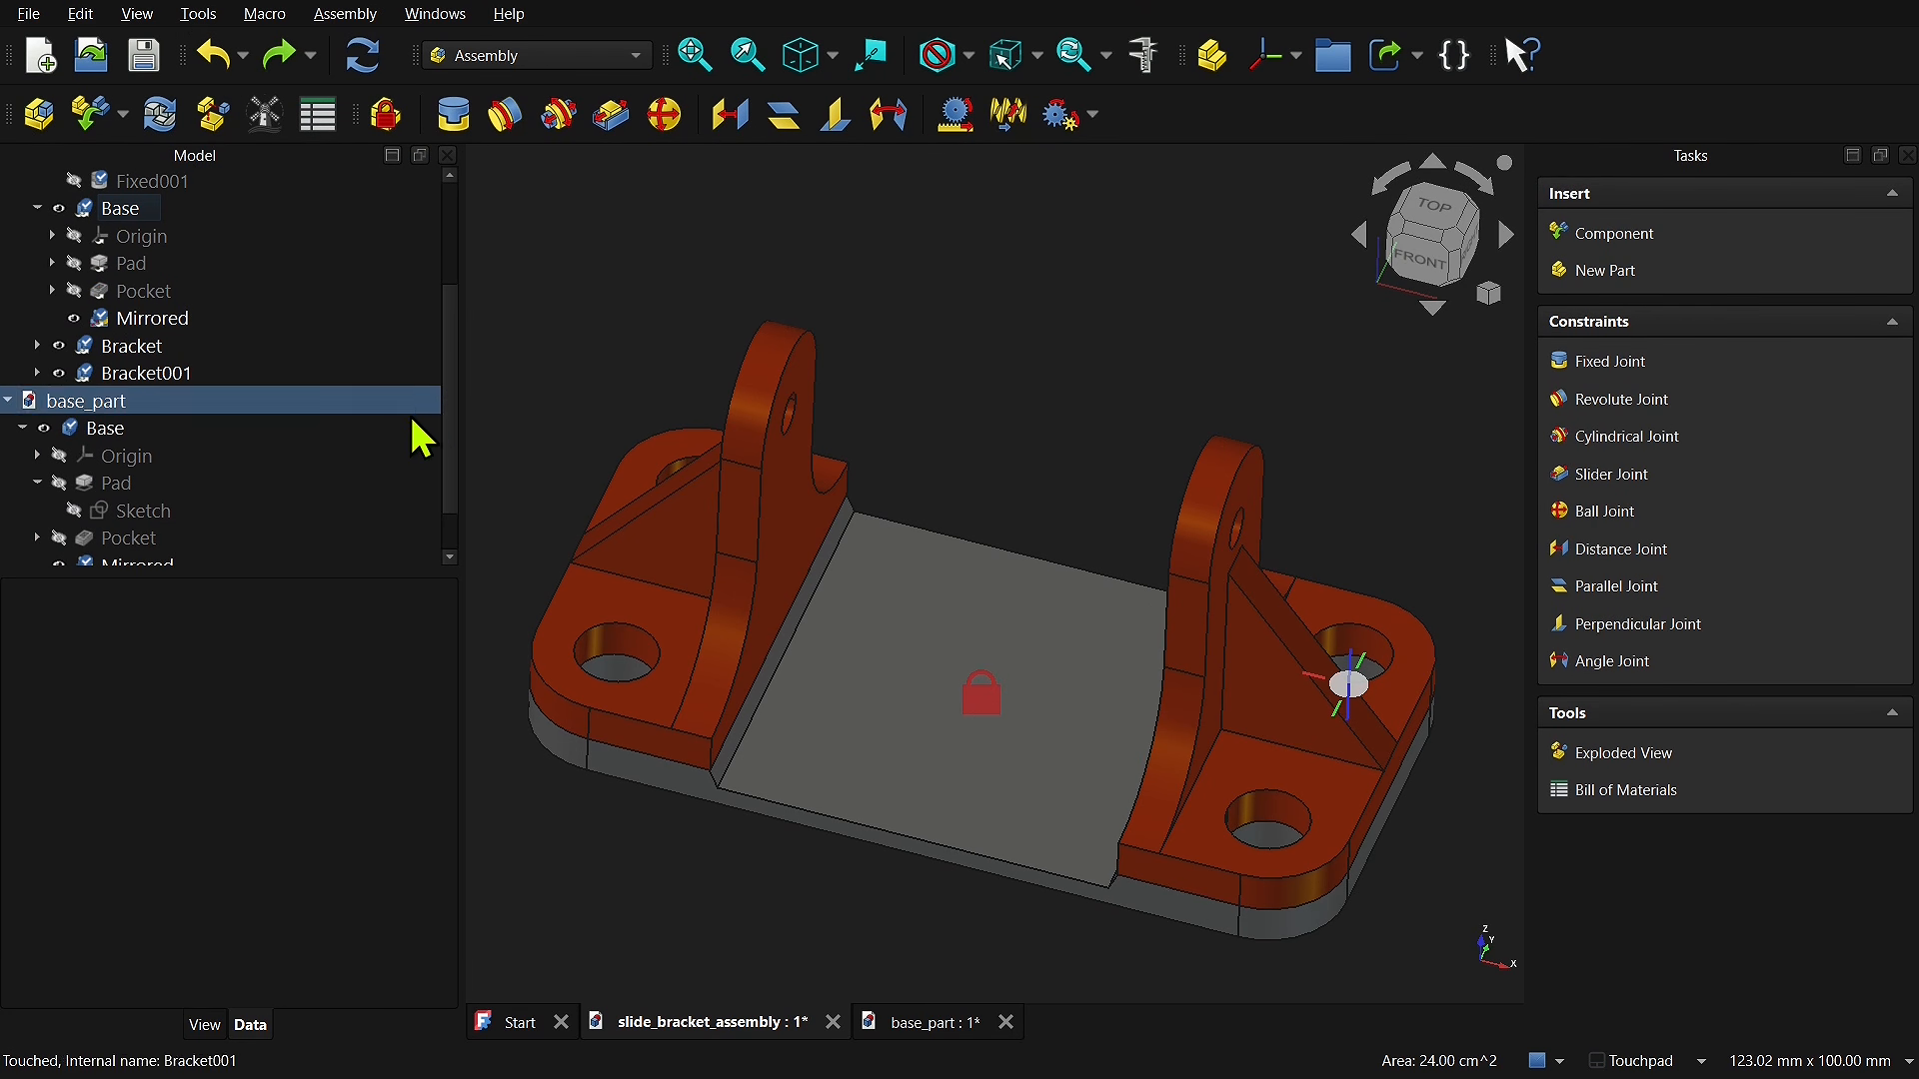
scroll(440, 460, "down", 1)
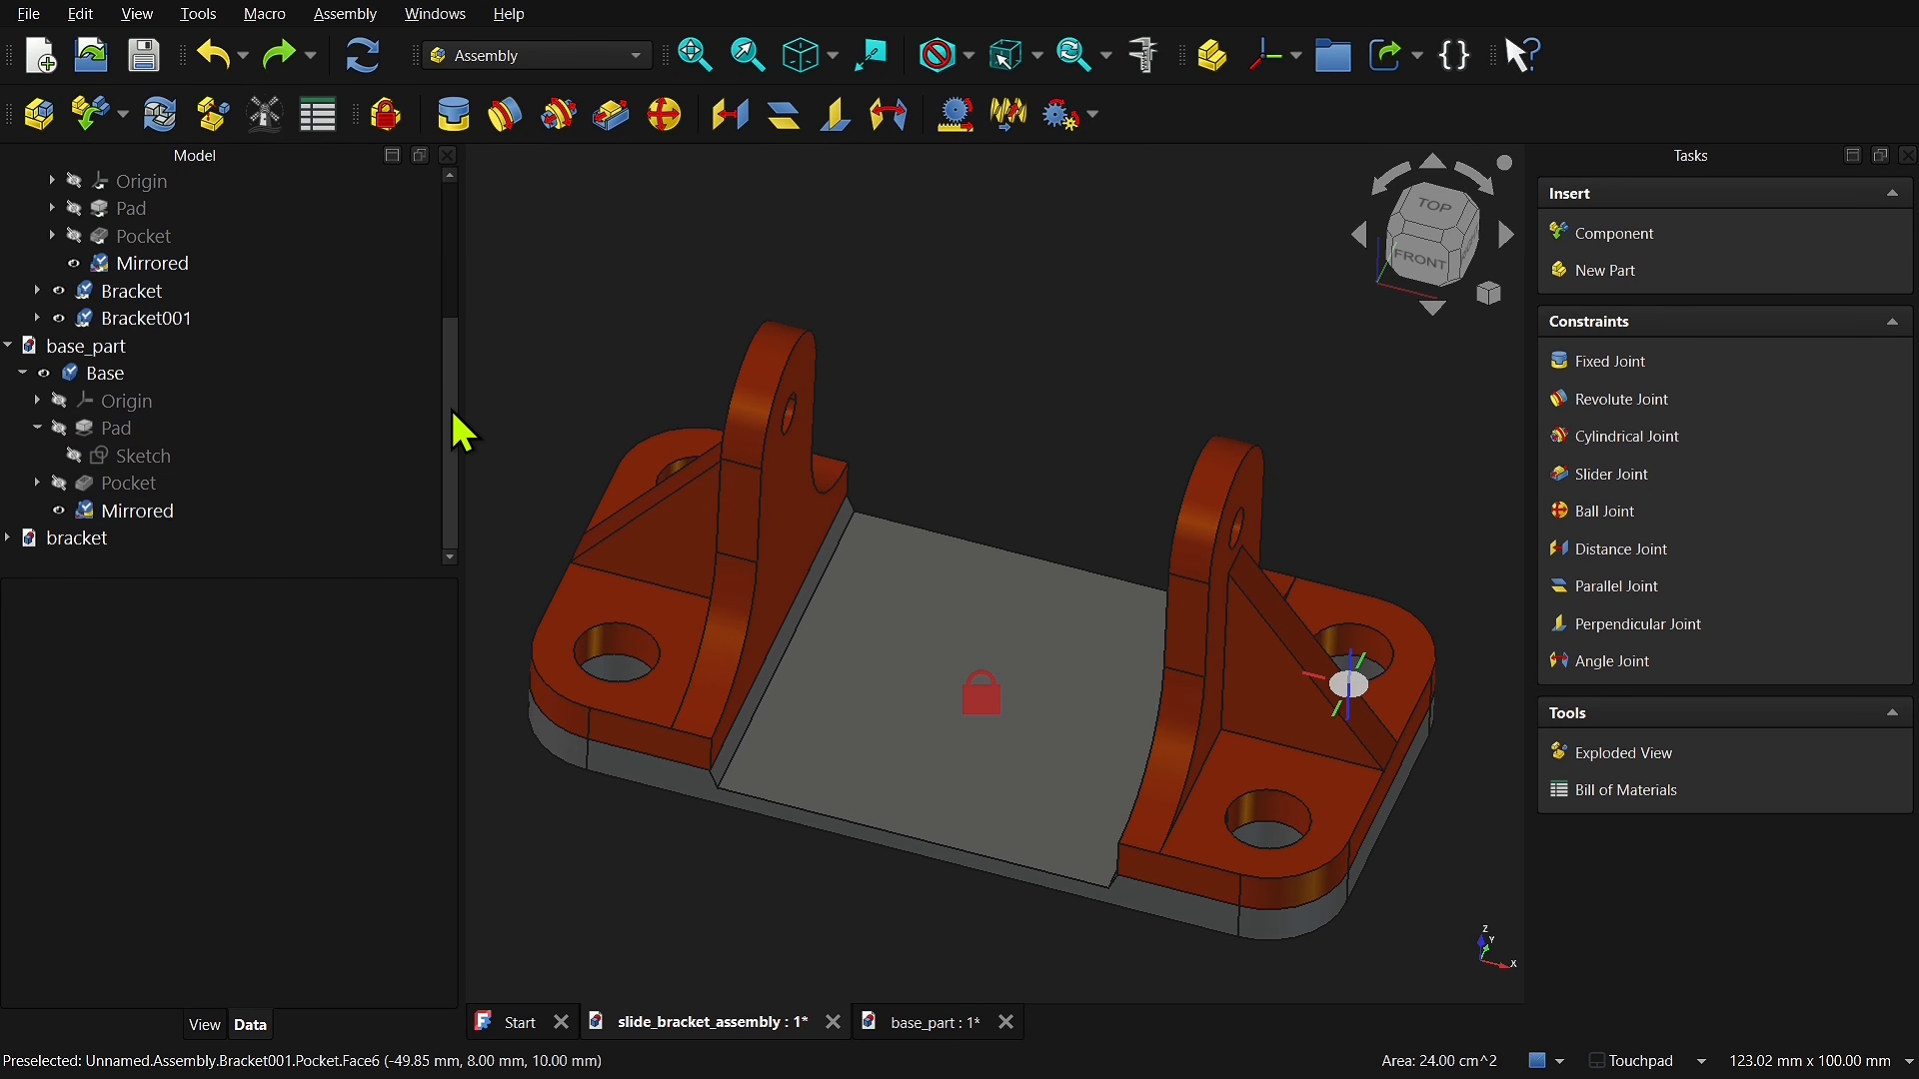
Step: Delete the Bracket component from the assembly, leaving the base and Bracket001 in place
scroll(455, 400, "up", 4)
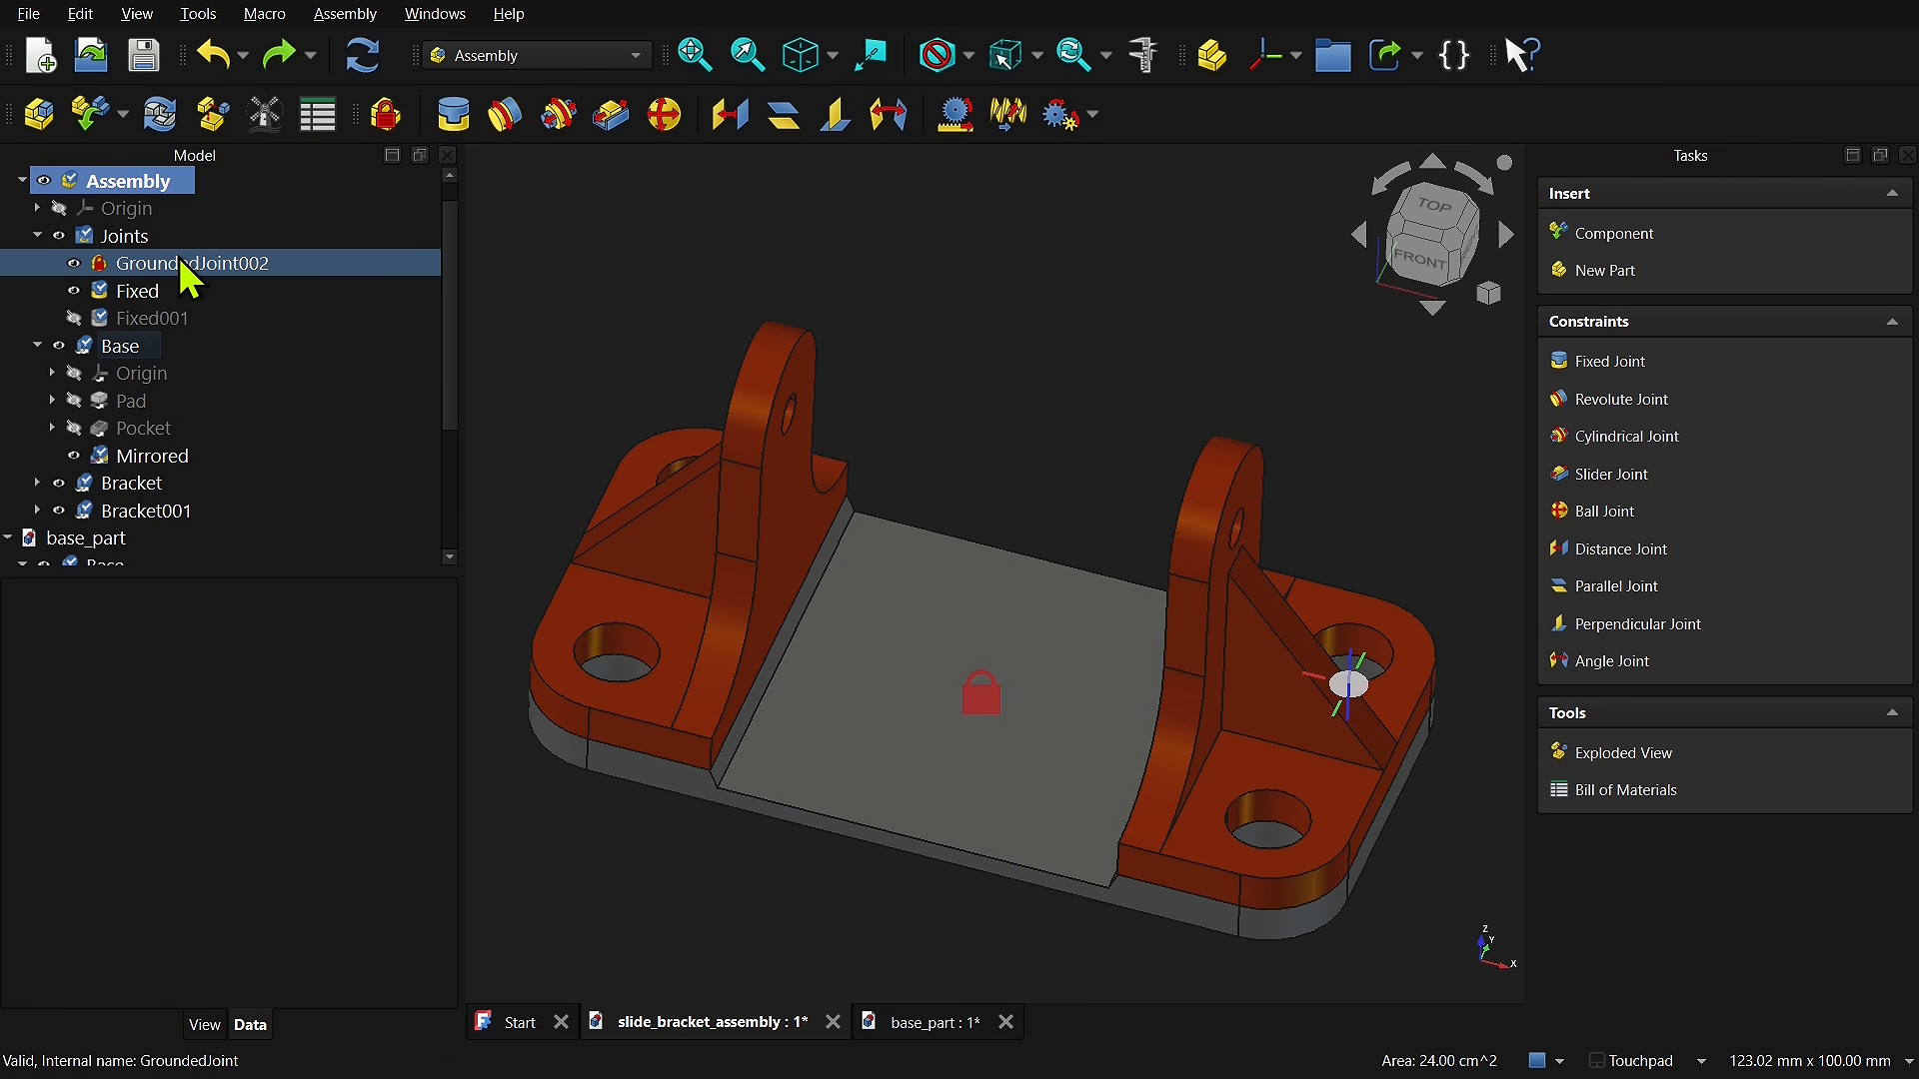
left_click(38, 346)
left_click(146, 371)
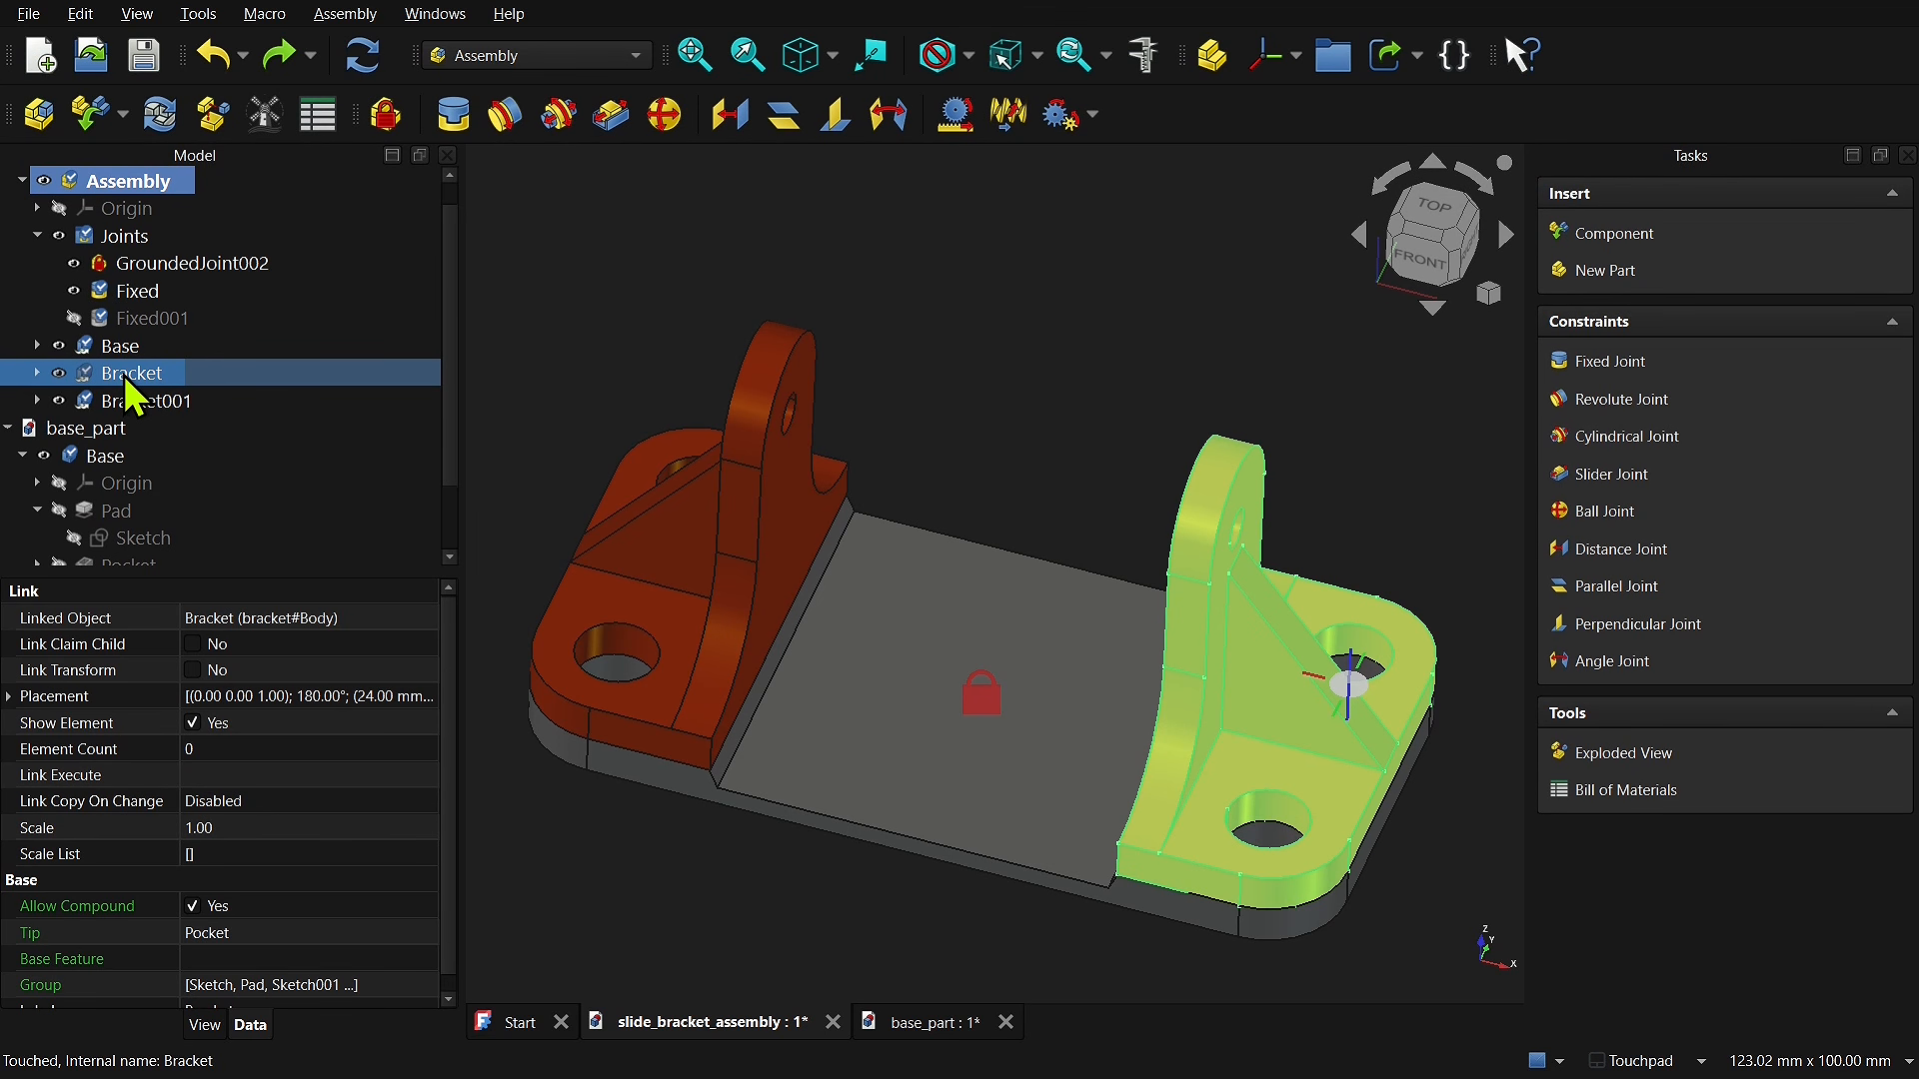
key("Delete")
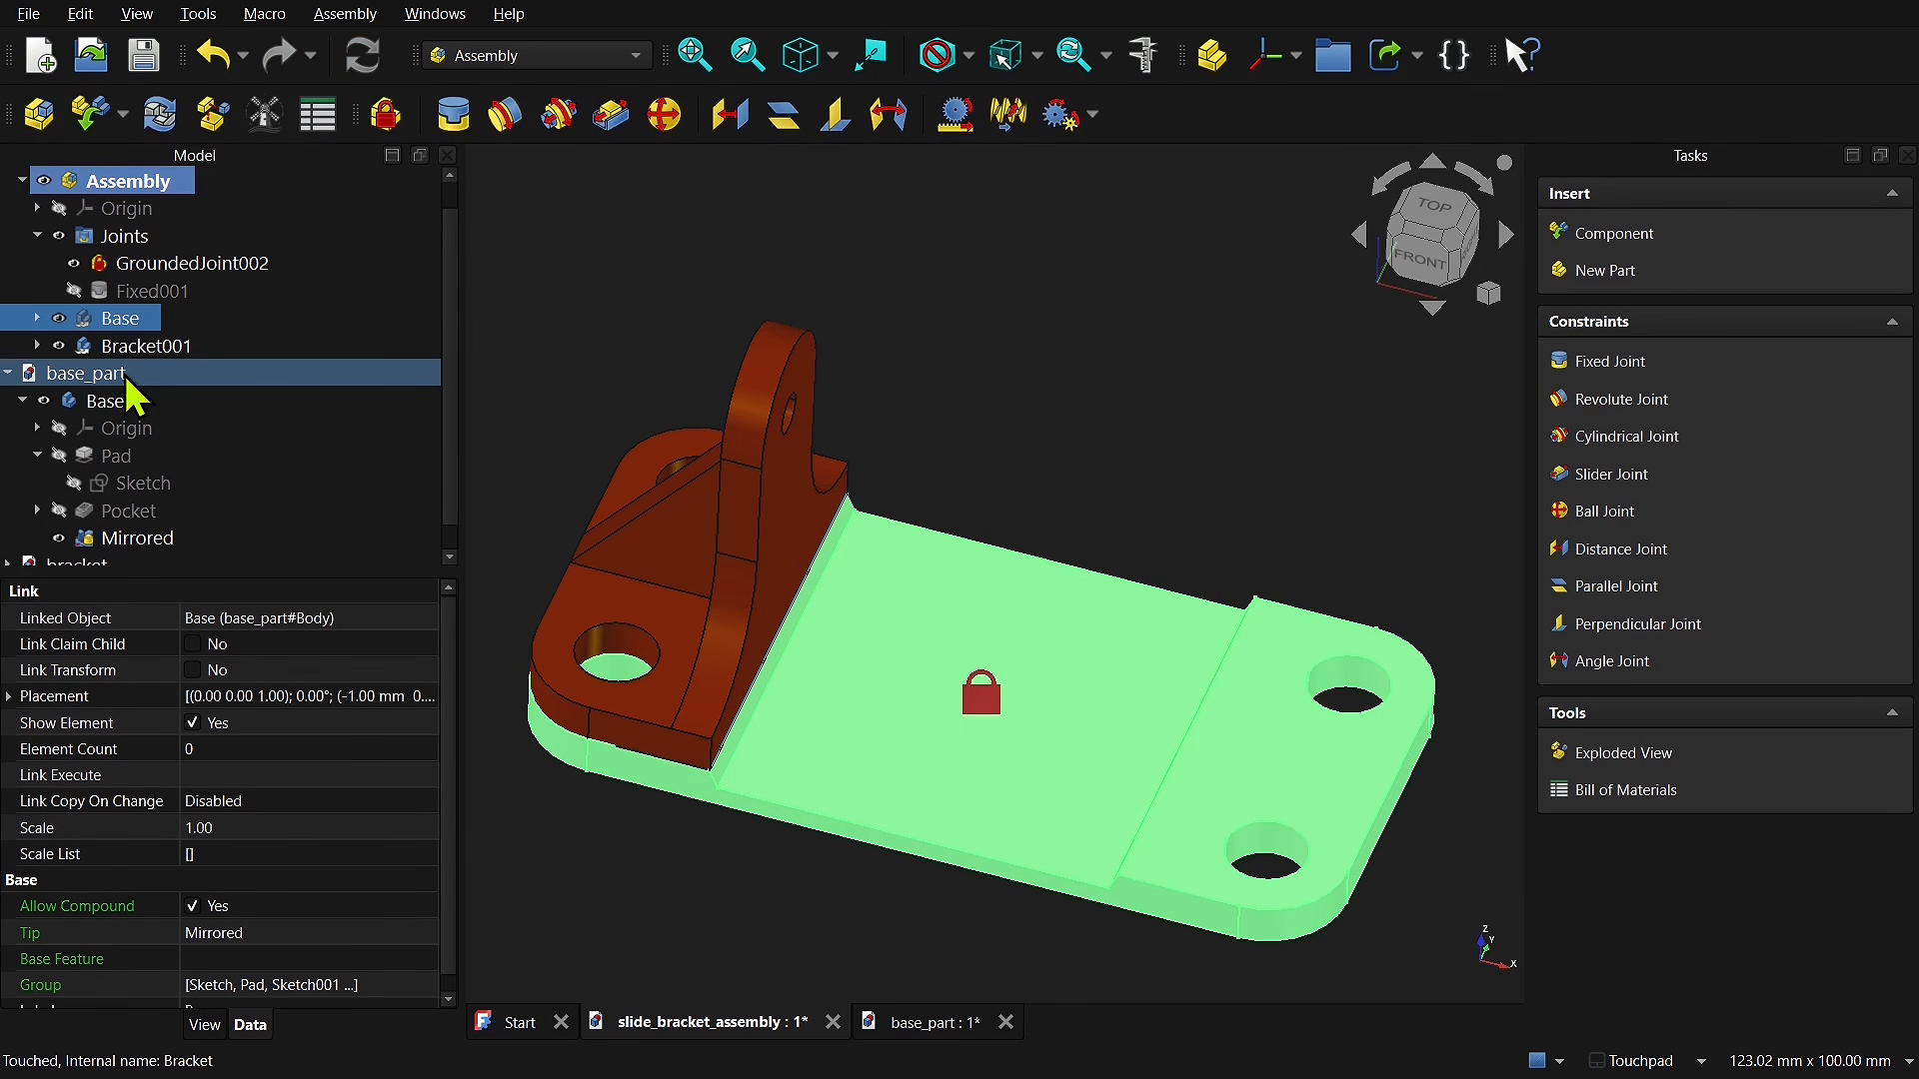
left_click(1163, 428)
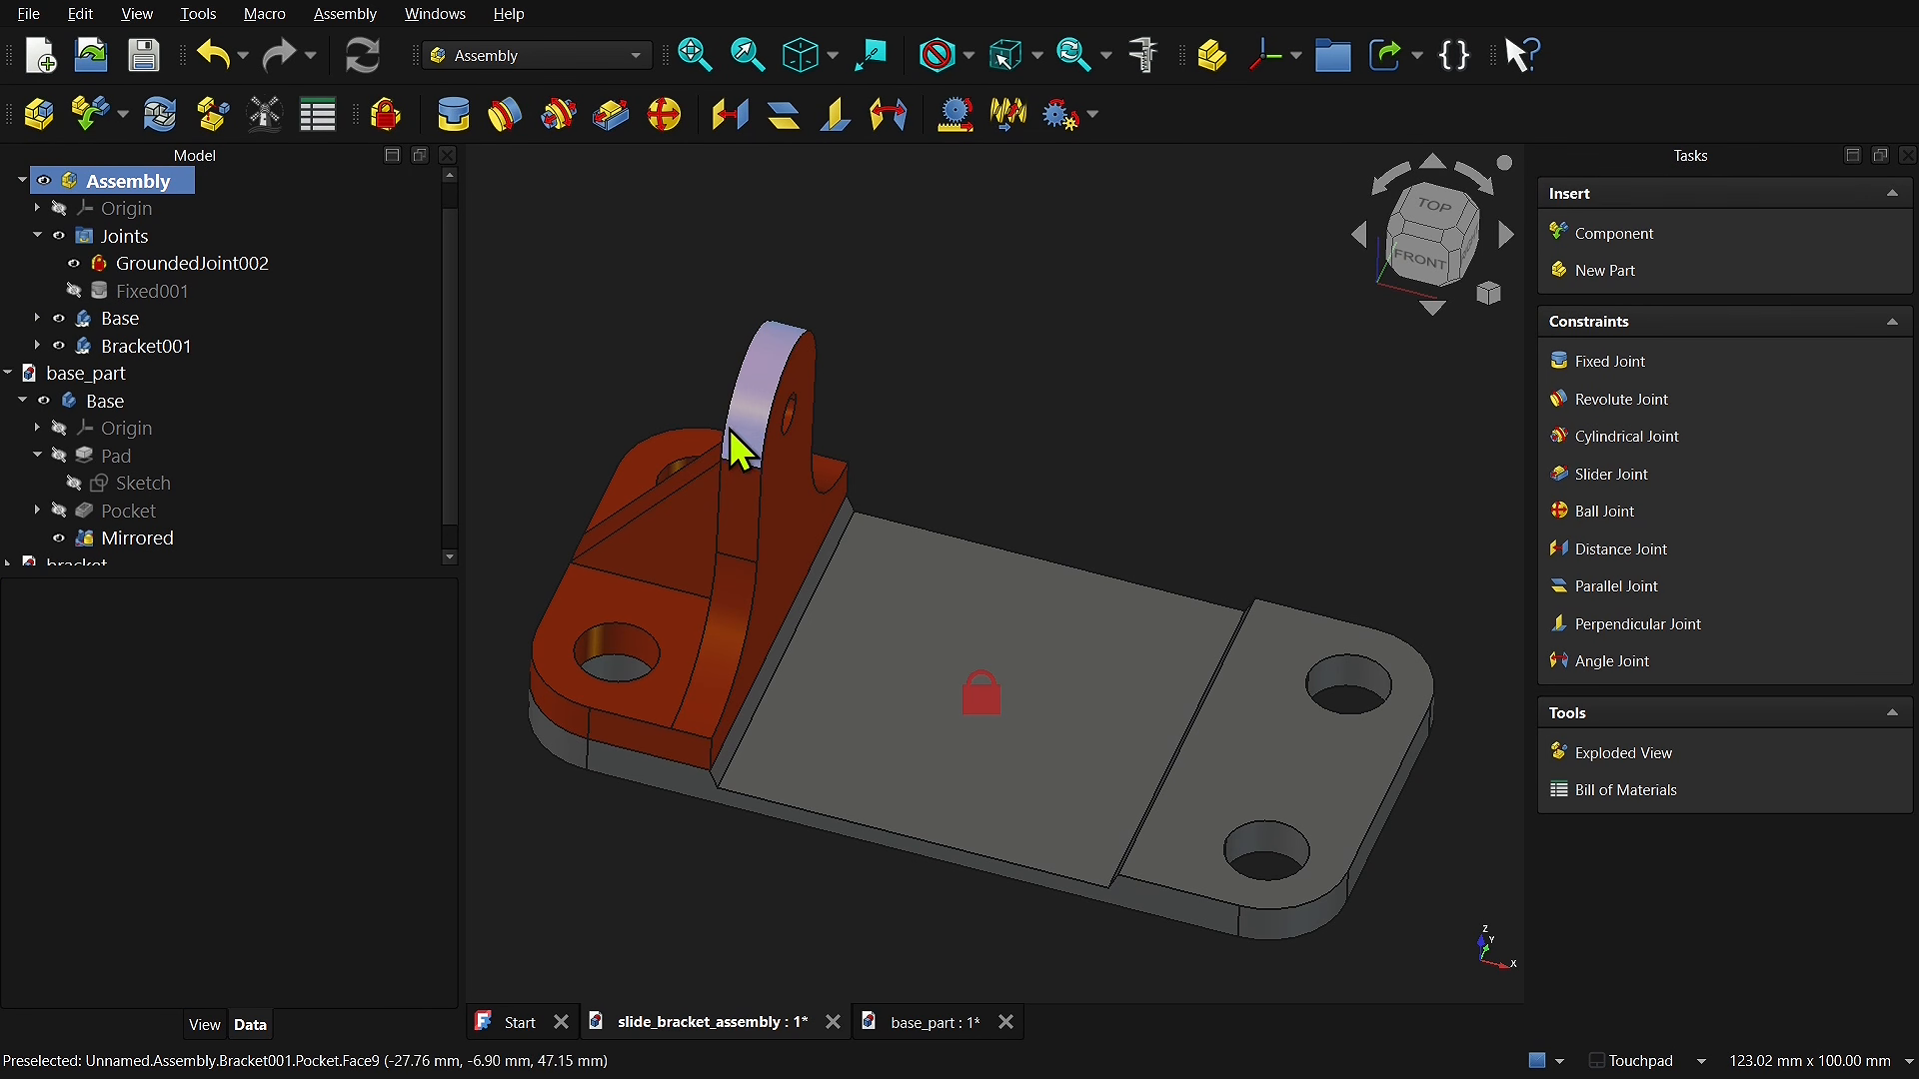
Step: Inspect the features inside the remaining Bracket001 component and delete the whole component from the assembly
left_click(696, 577)
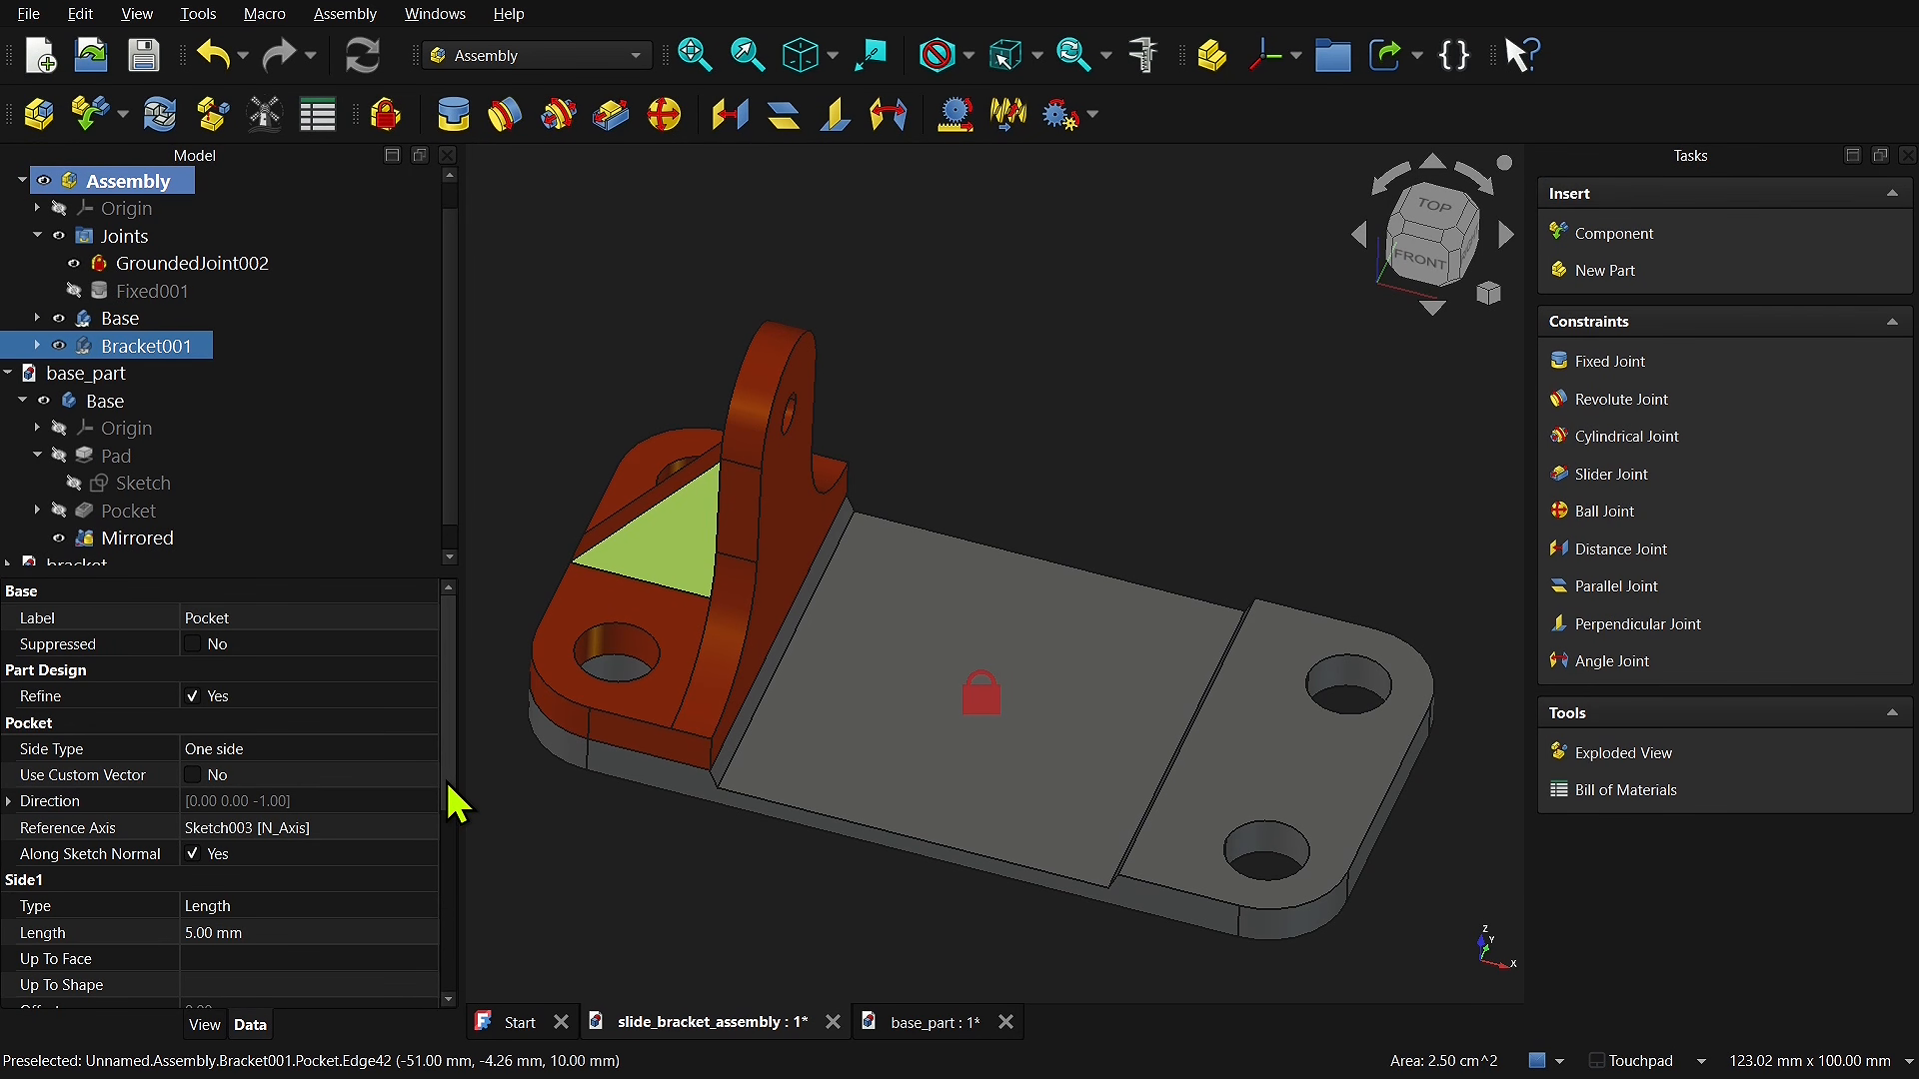
mouse_move(457, 796)
left_mouse_down()
mouse_move(465, 992)
mouse_move(476, 775)
left_mouse_up()
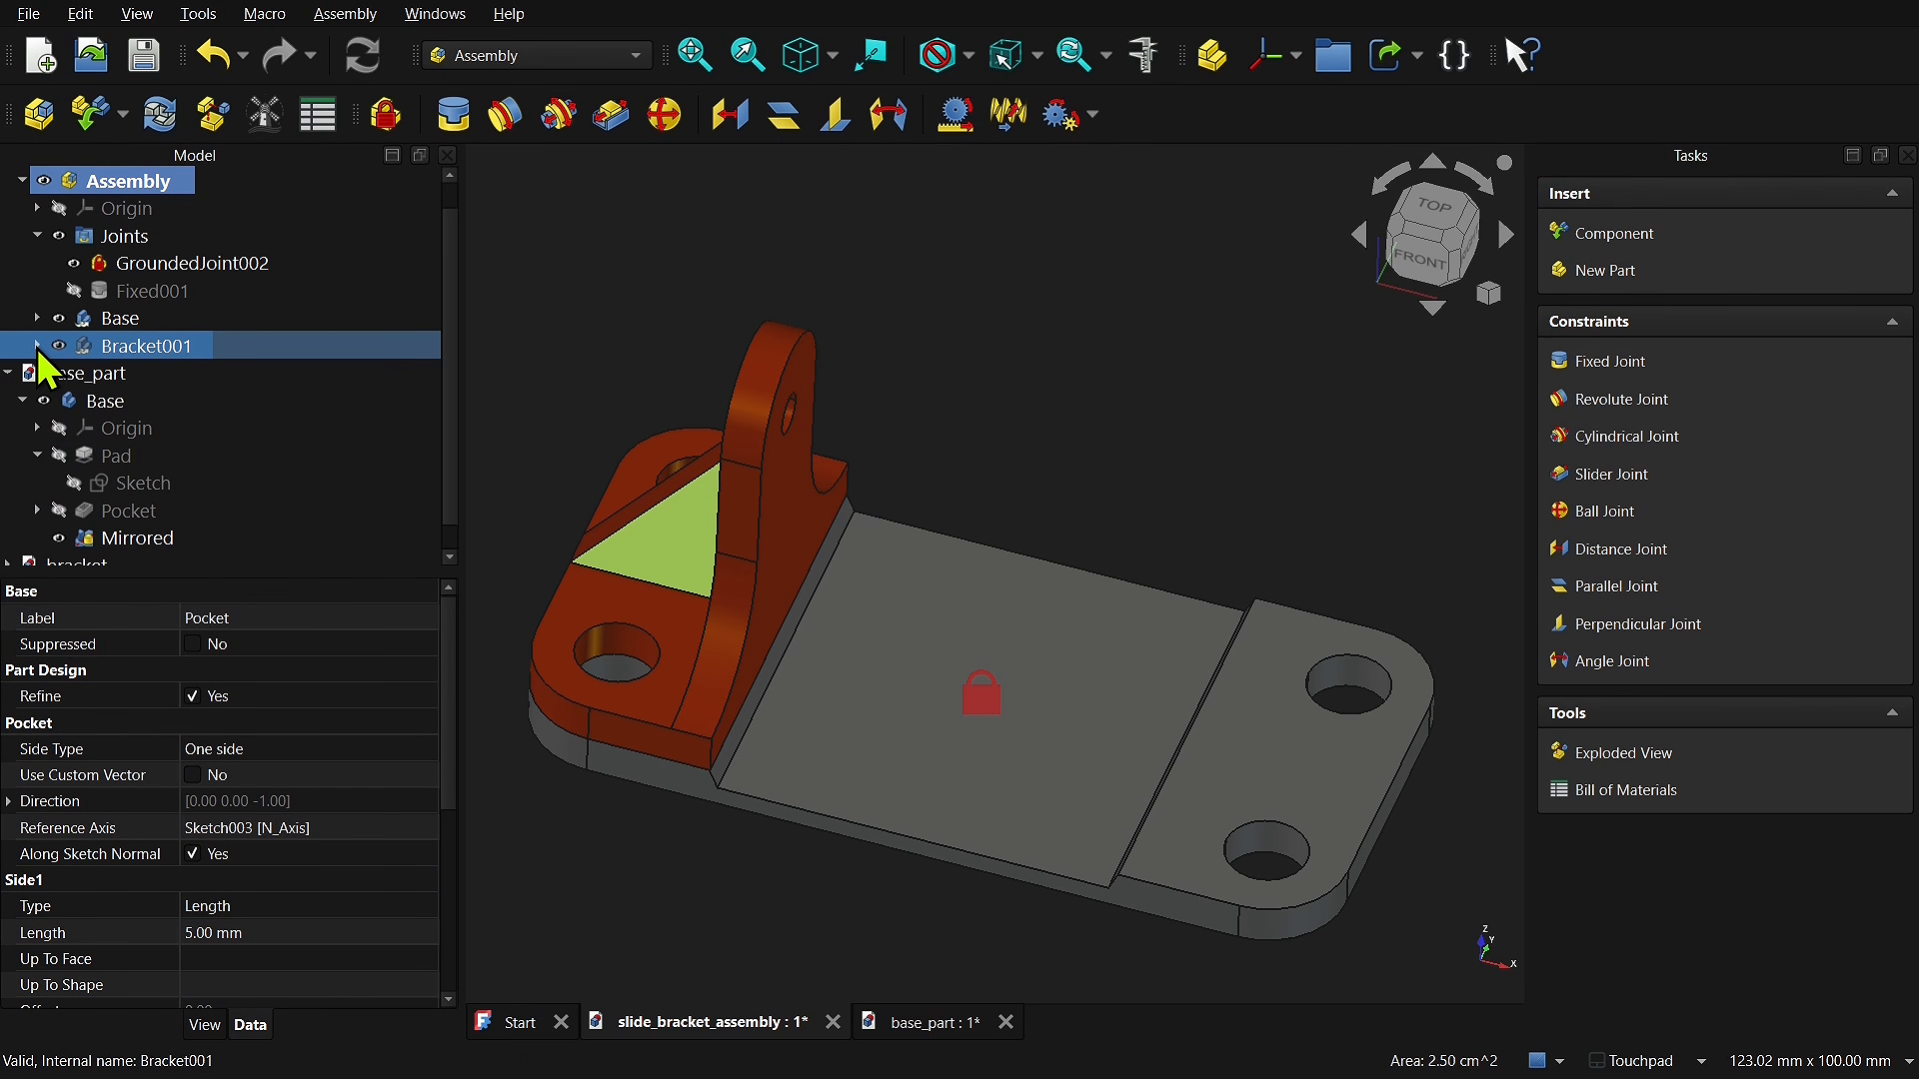
left_click(37, 345)
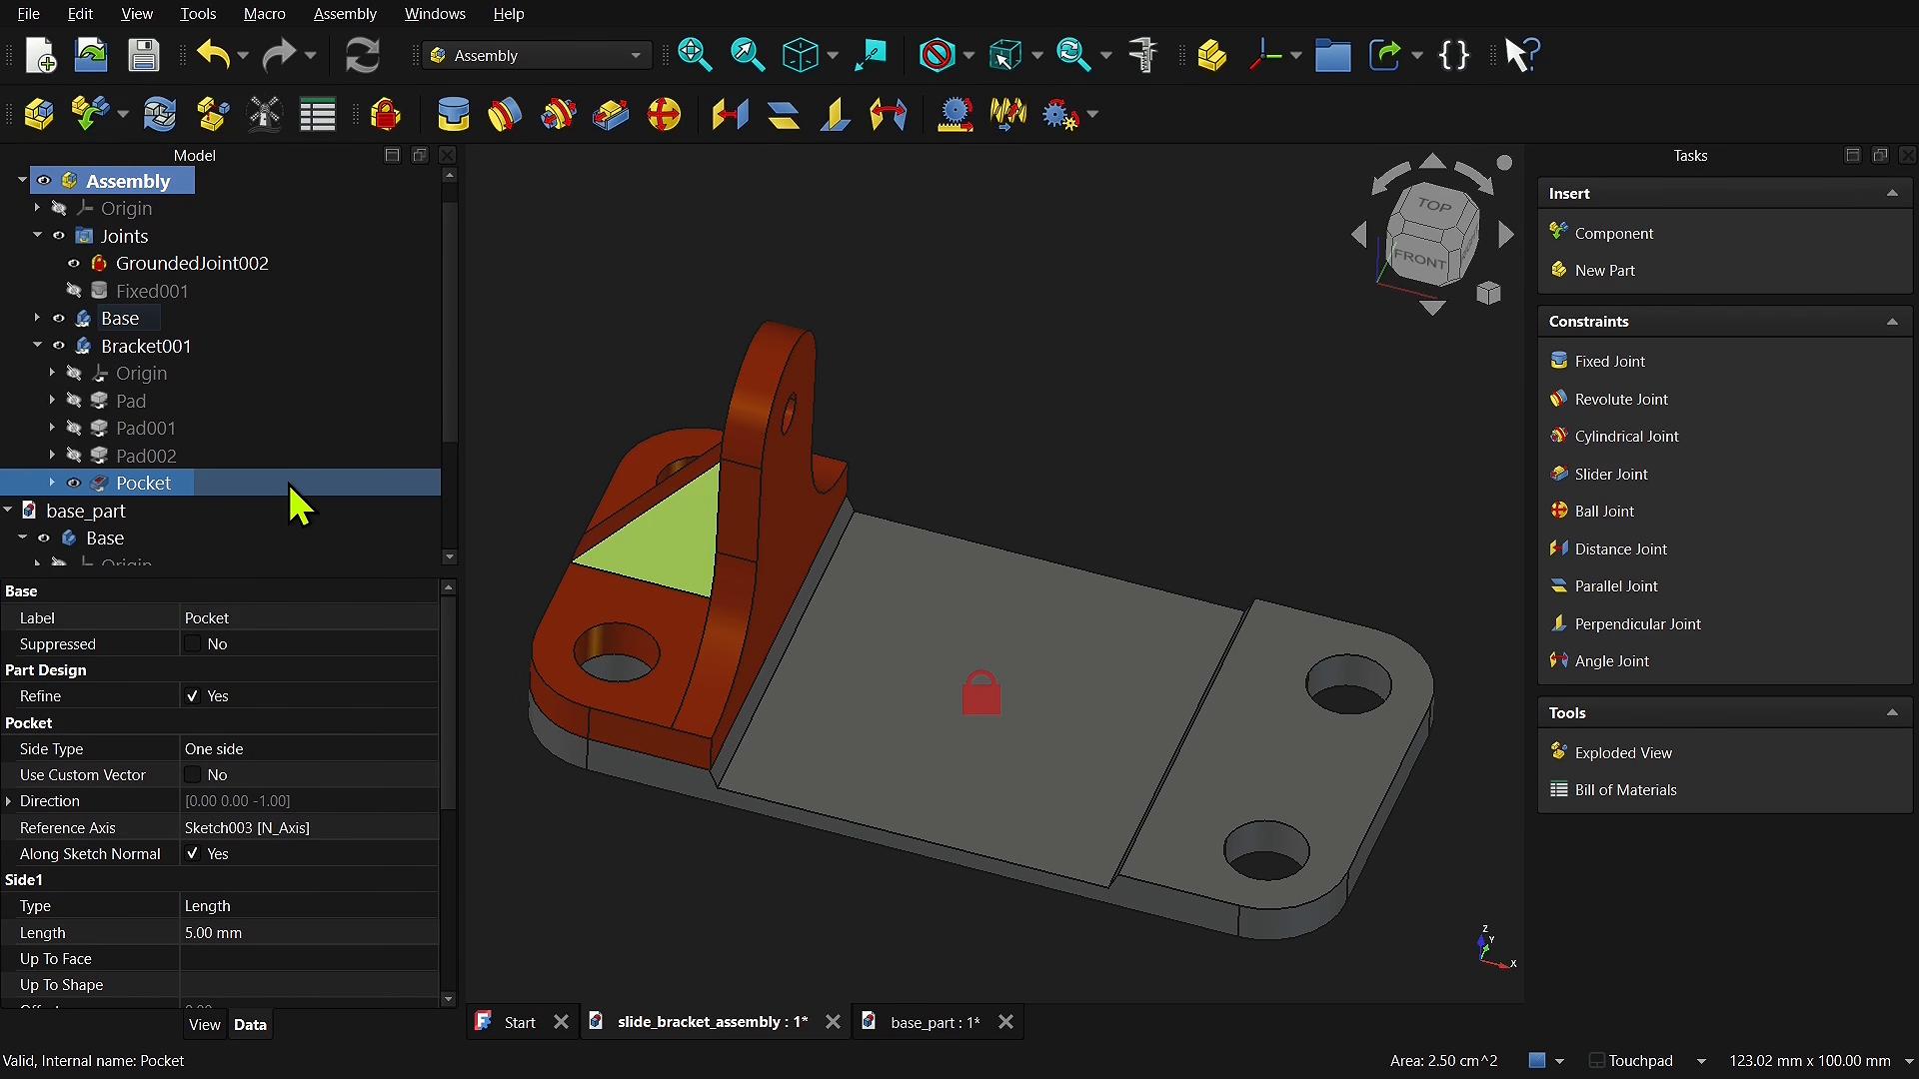
left_click(697, 544)
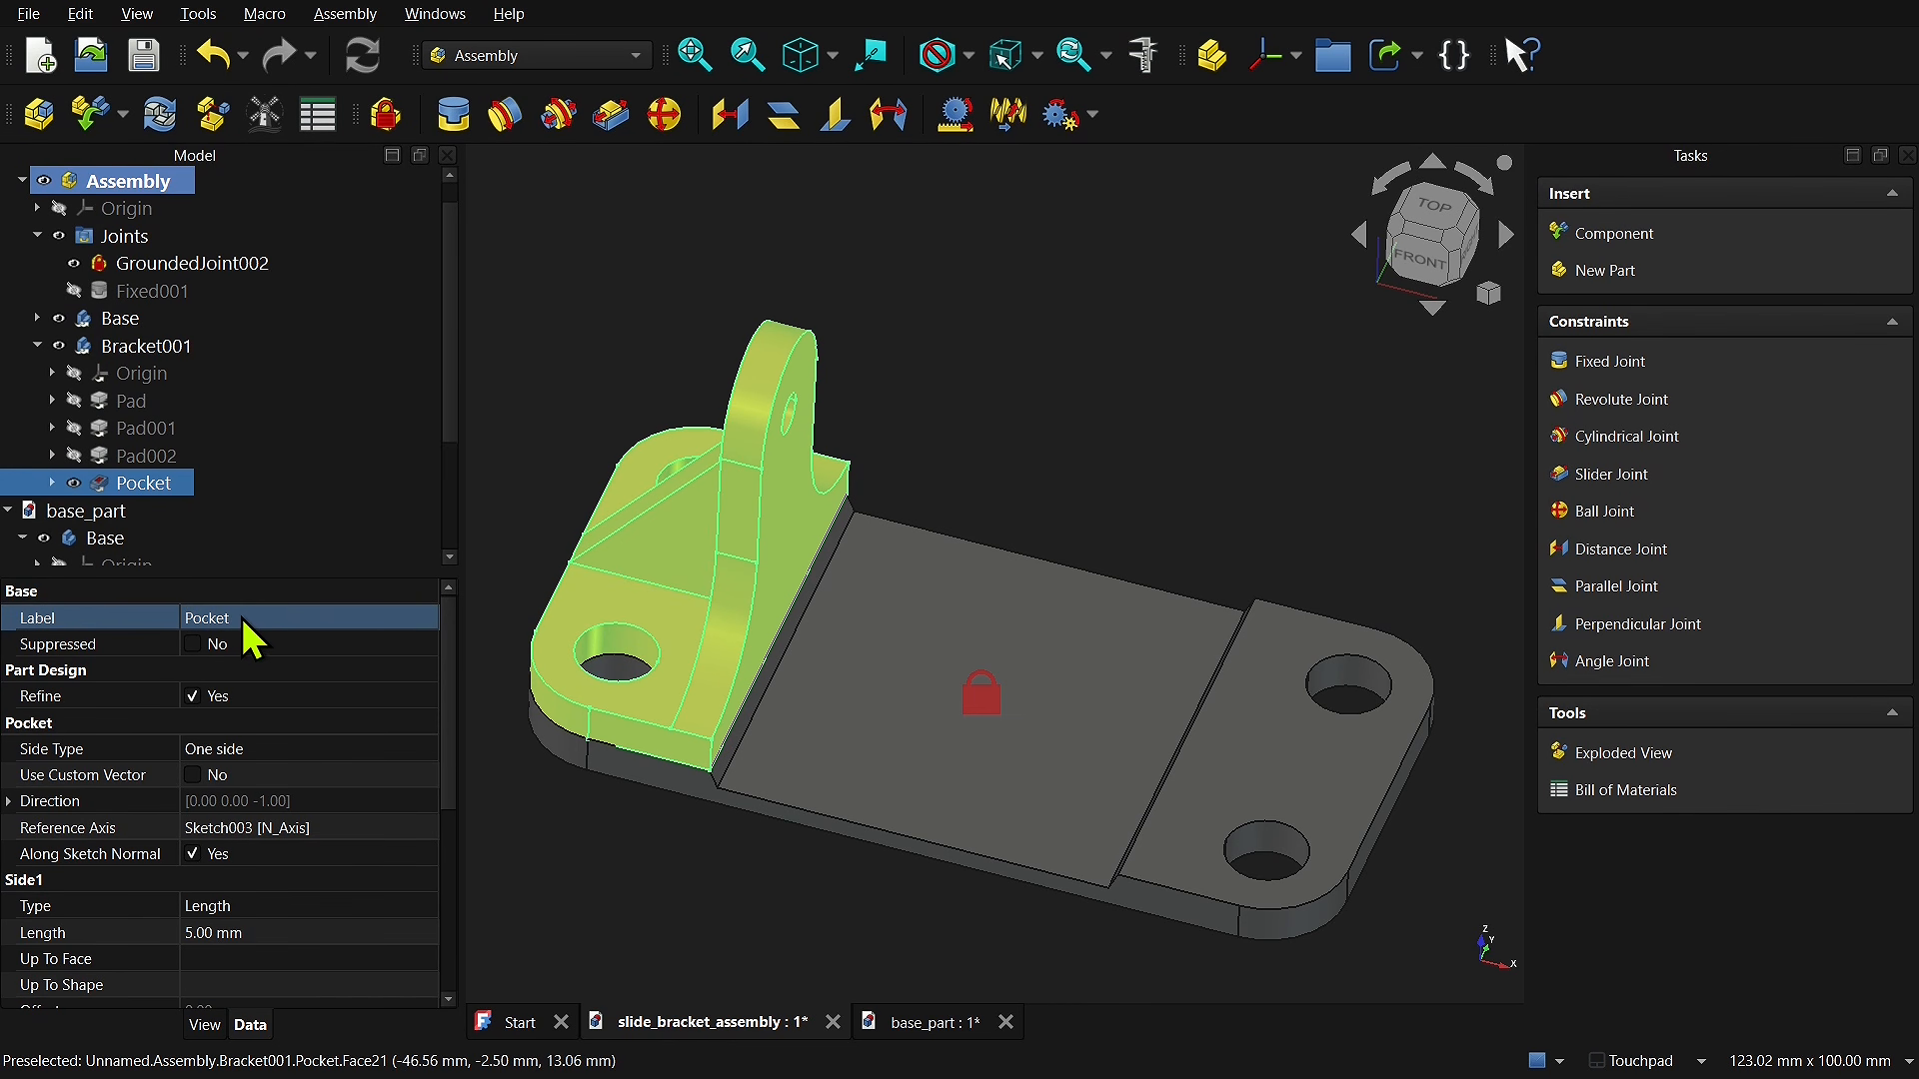
left_click(667, 545)
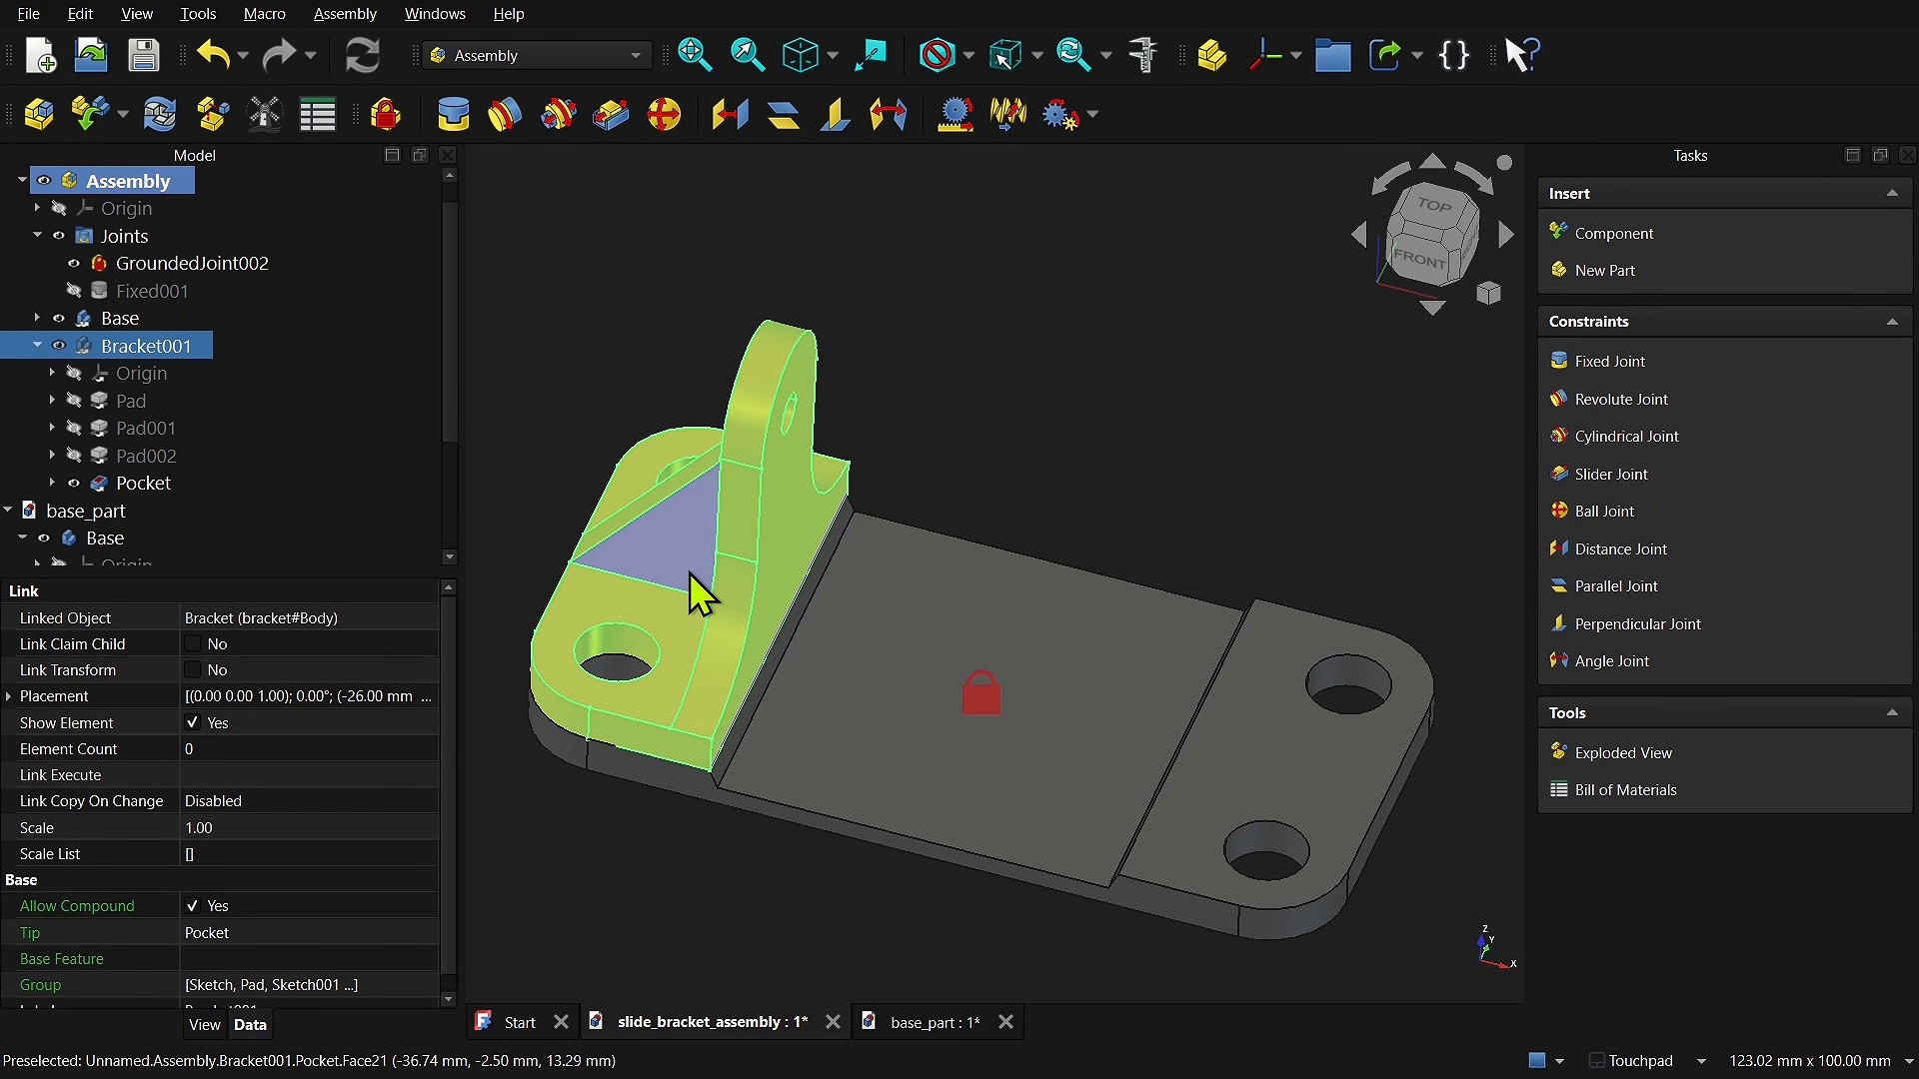
key("Delete")
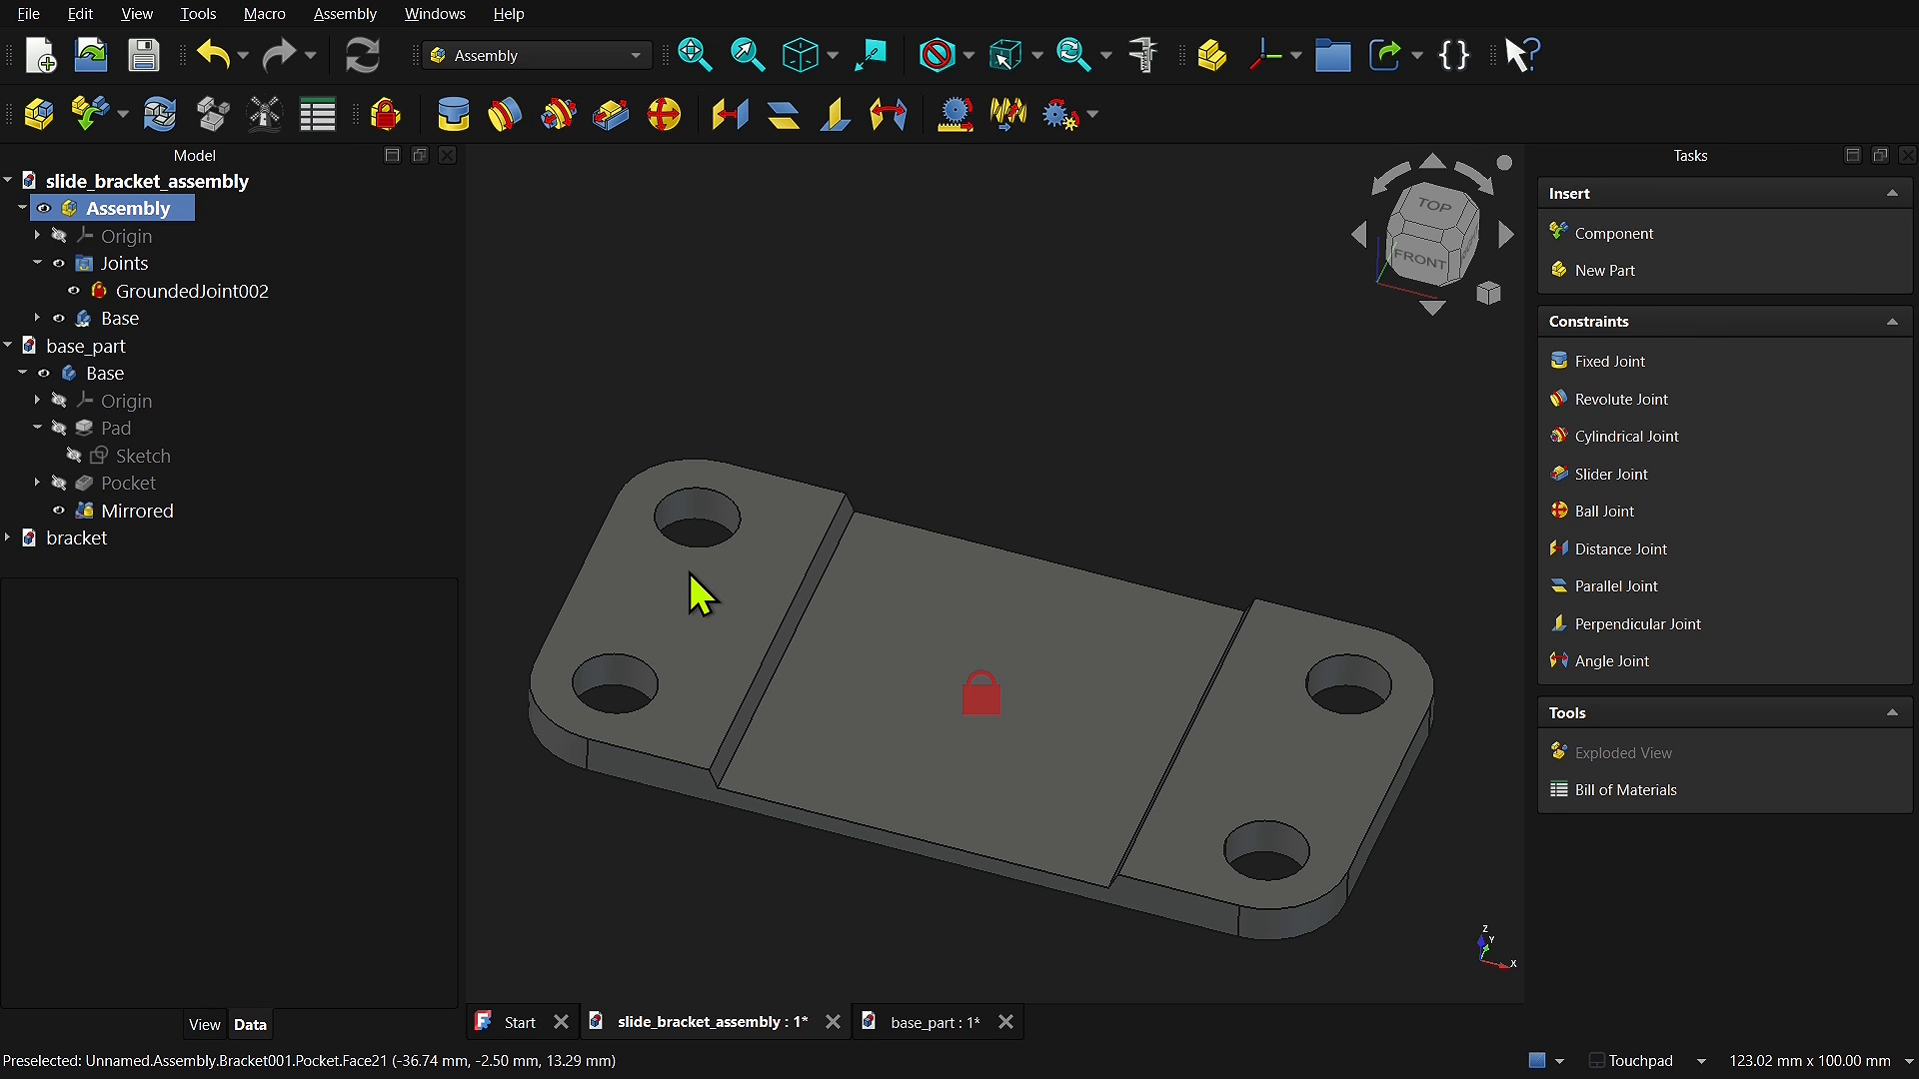
Step: Examine the bodies in the bracket document and collapse the base_part and bracket documents in the tree
left_click(9, 540)
scroll(265, 475, "down", 2)
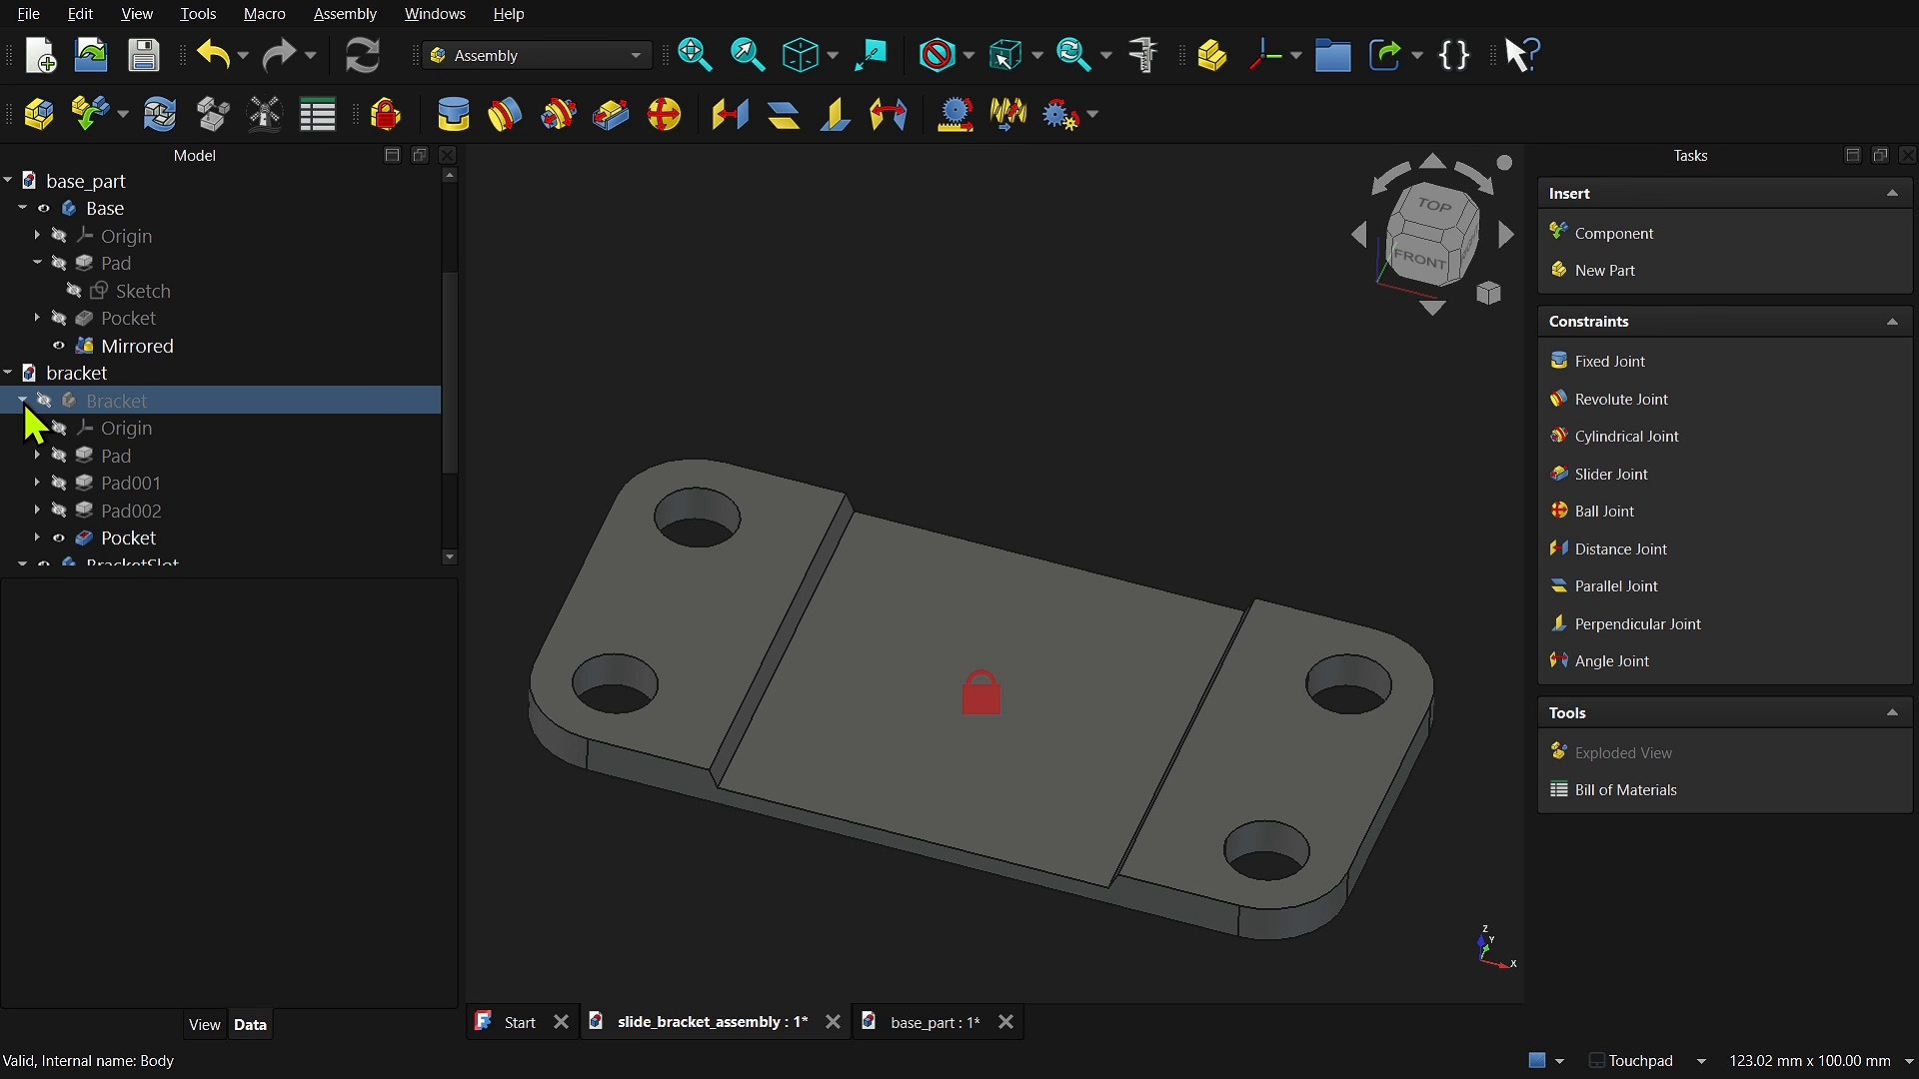
double_click(141, 405)
scroll(168, 478, "up", 4)
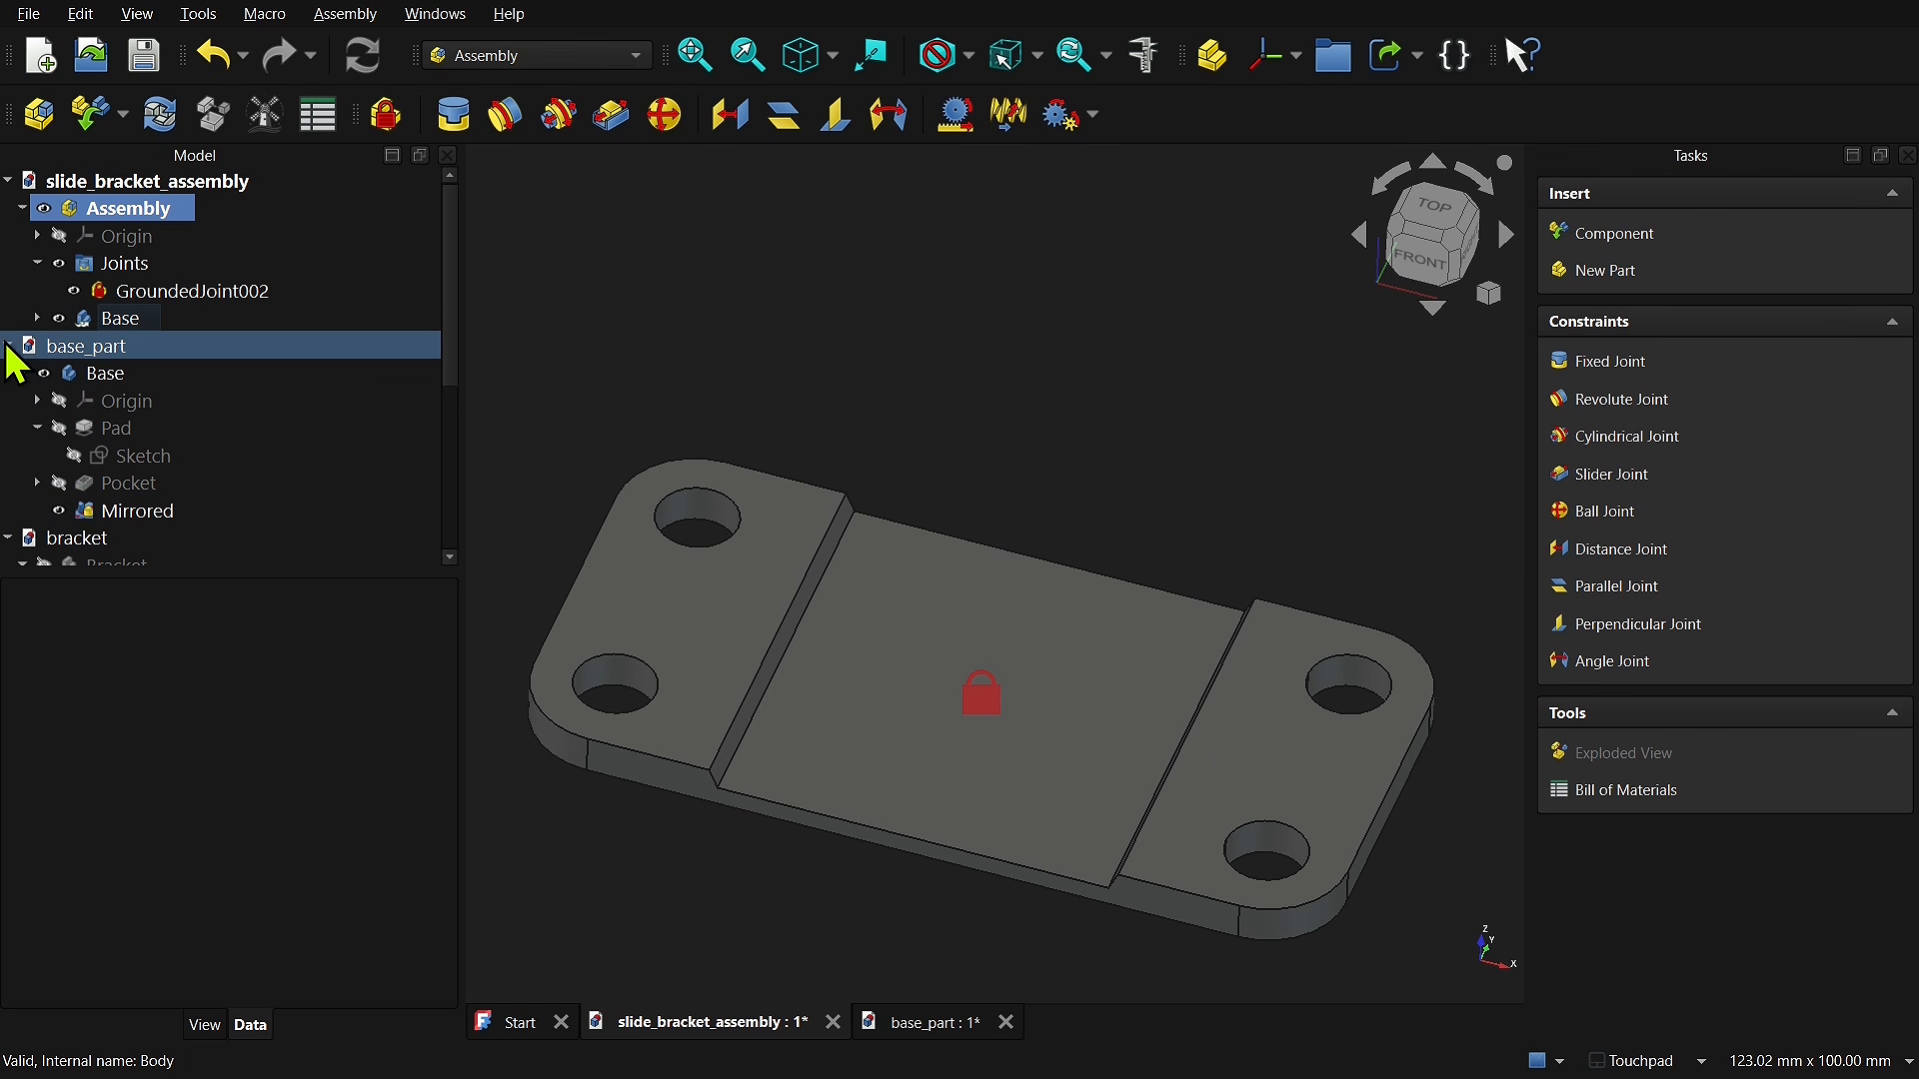
left_click(8, 346)
left_click(8, 374)
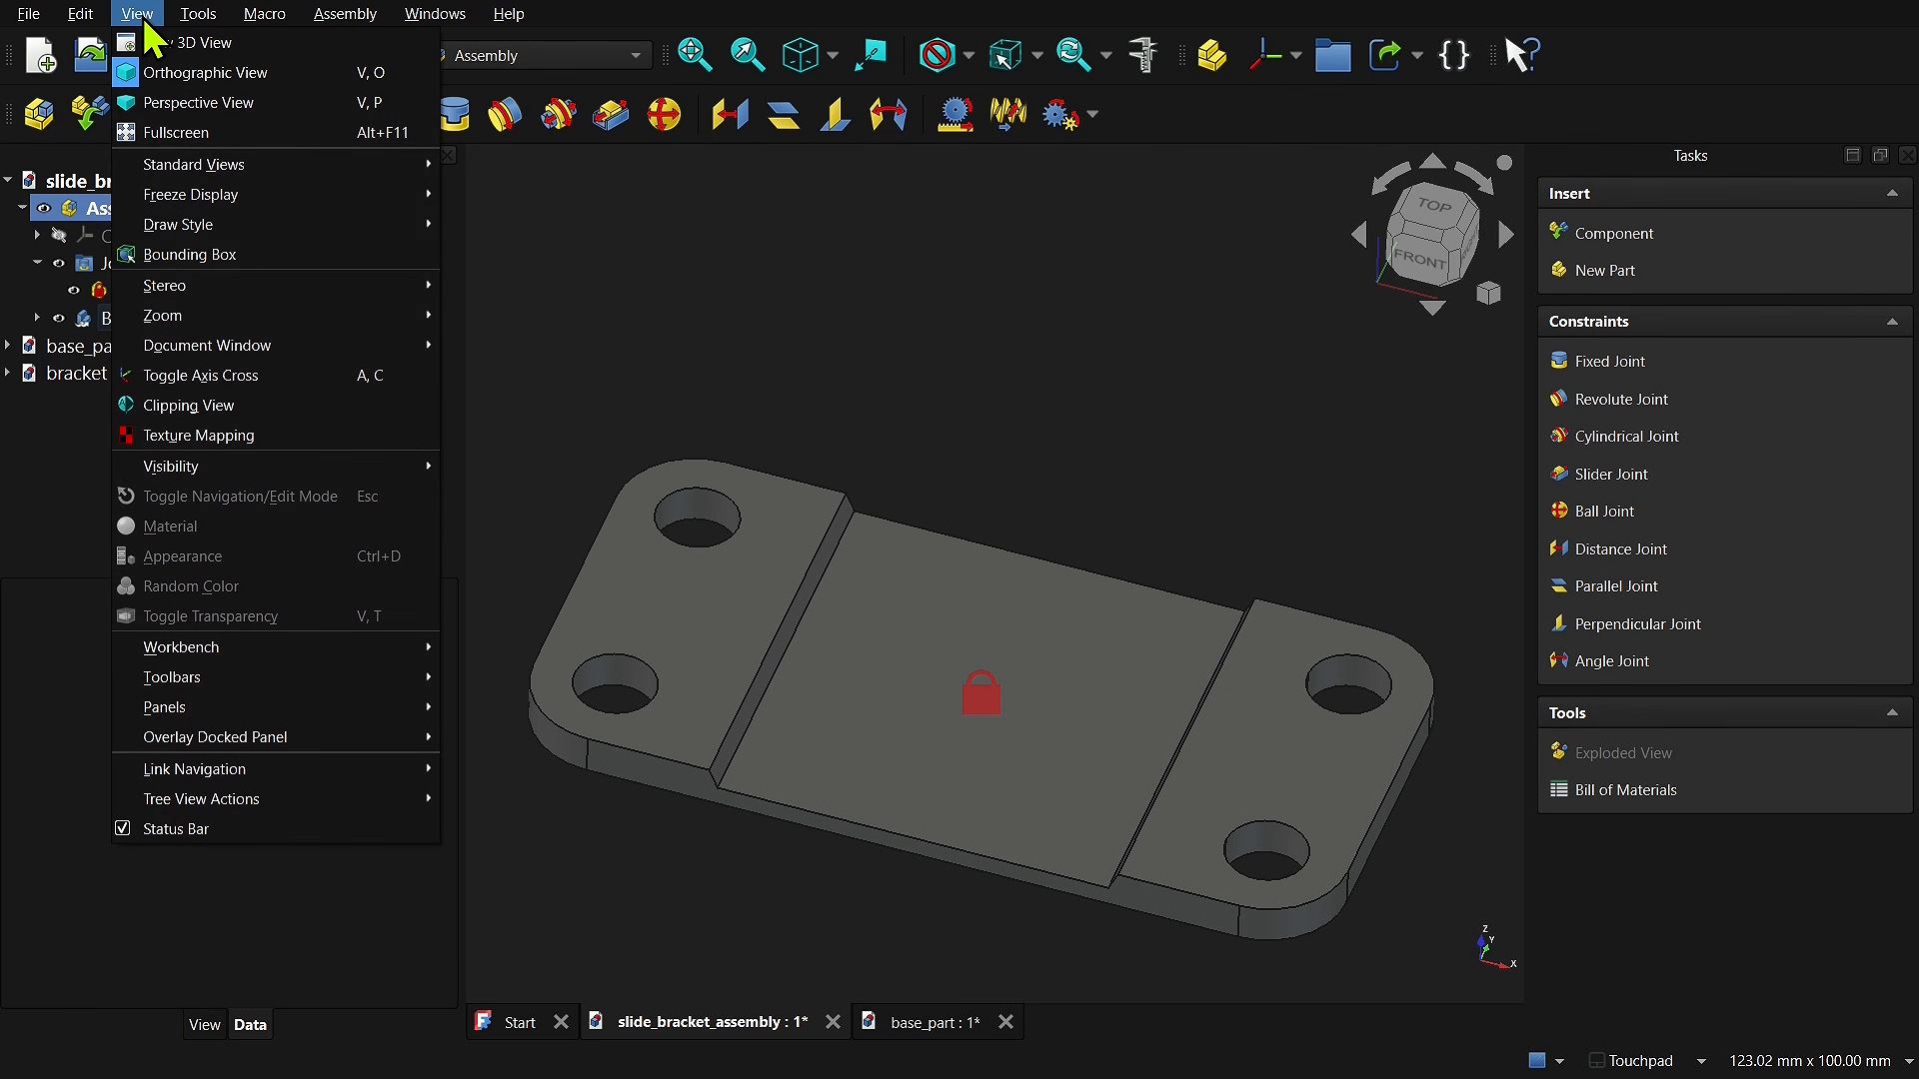
Step: Turn on Sync Selection for the tree view and test it by selecting the base plate's middle face
mouse_move(346, 800)
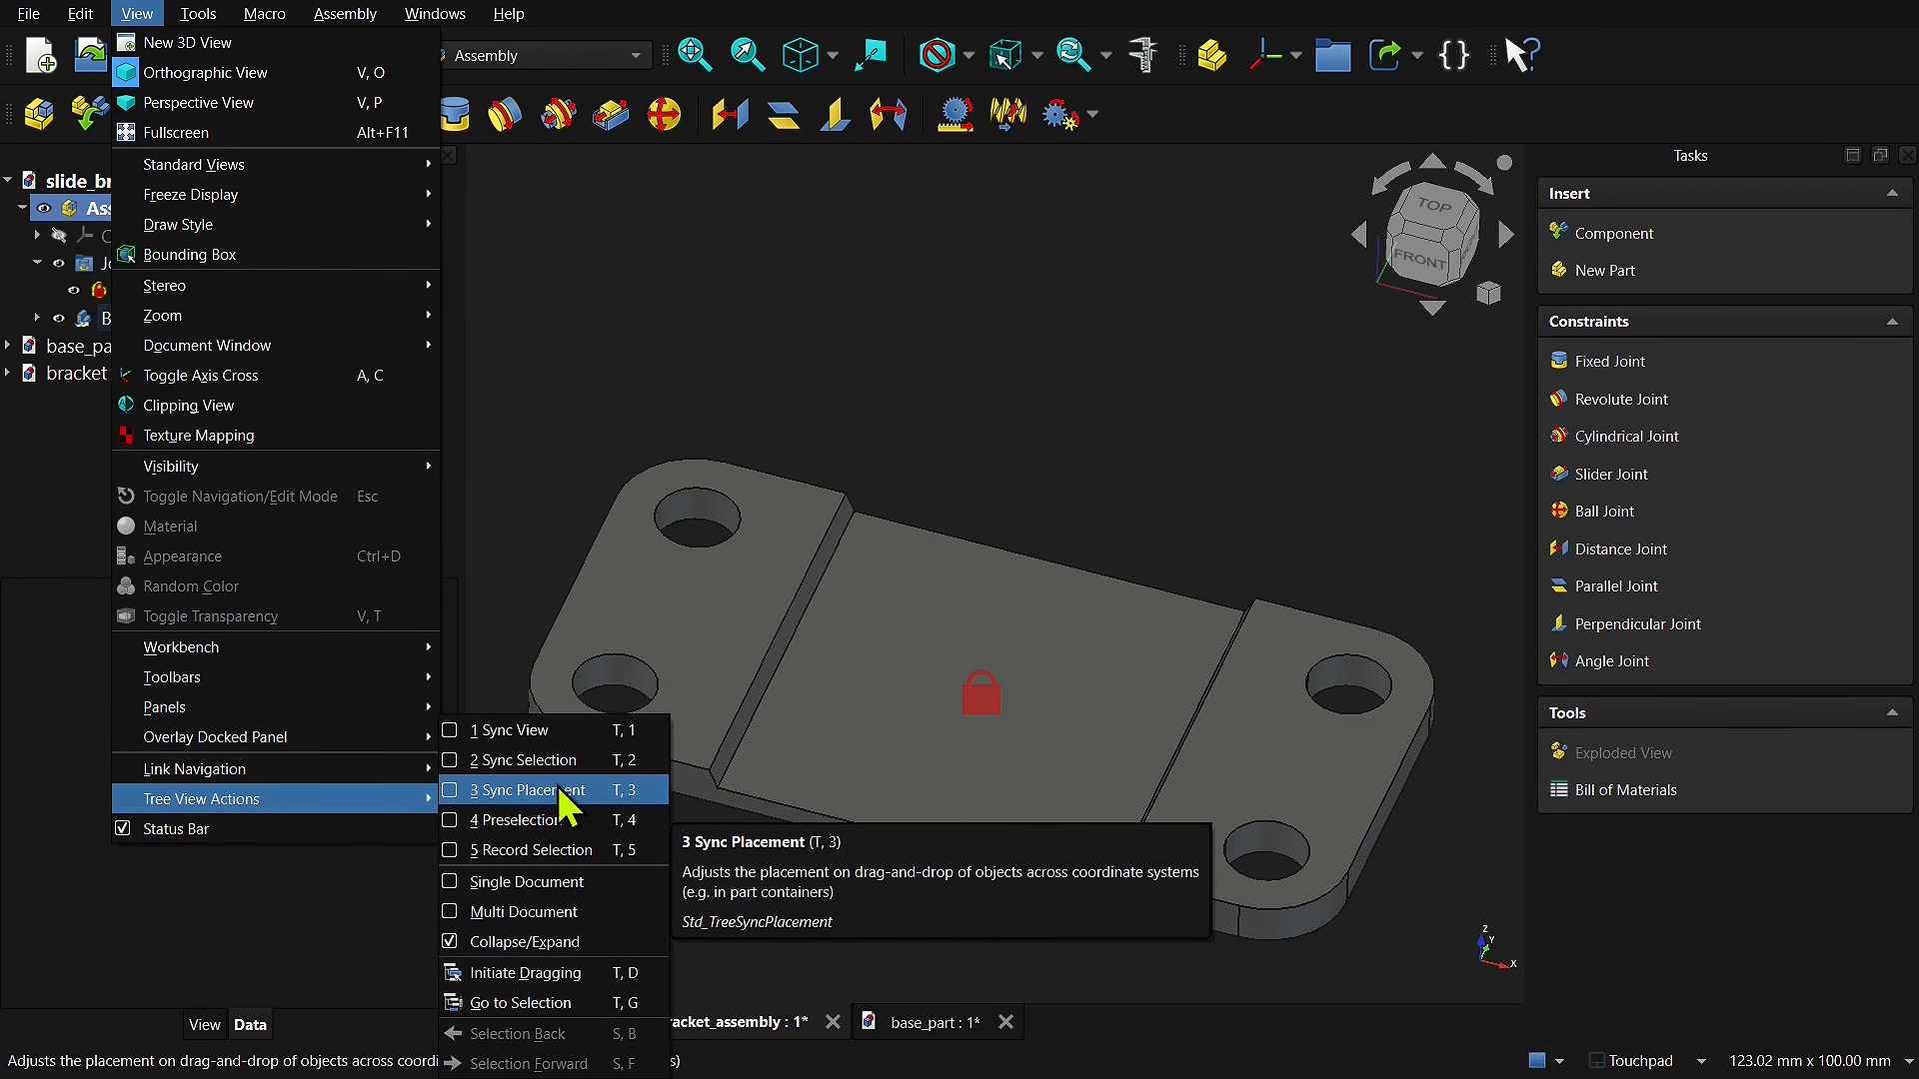
left_click(448, 759)
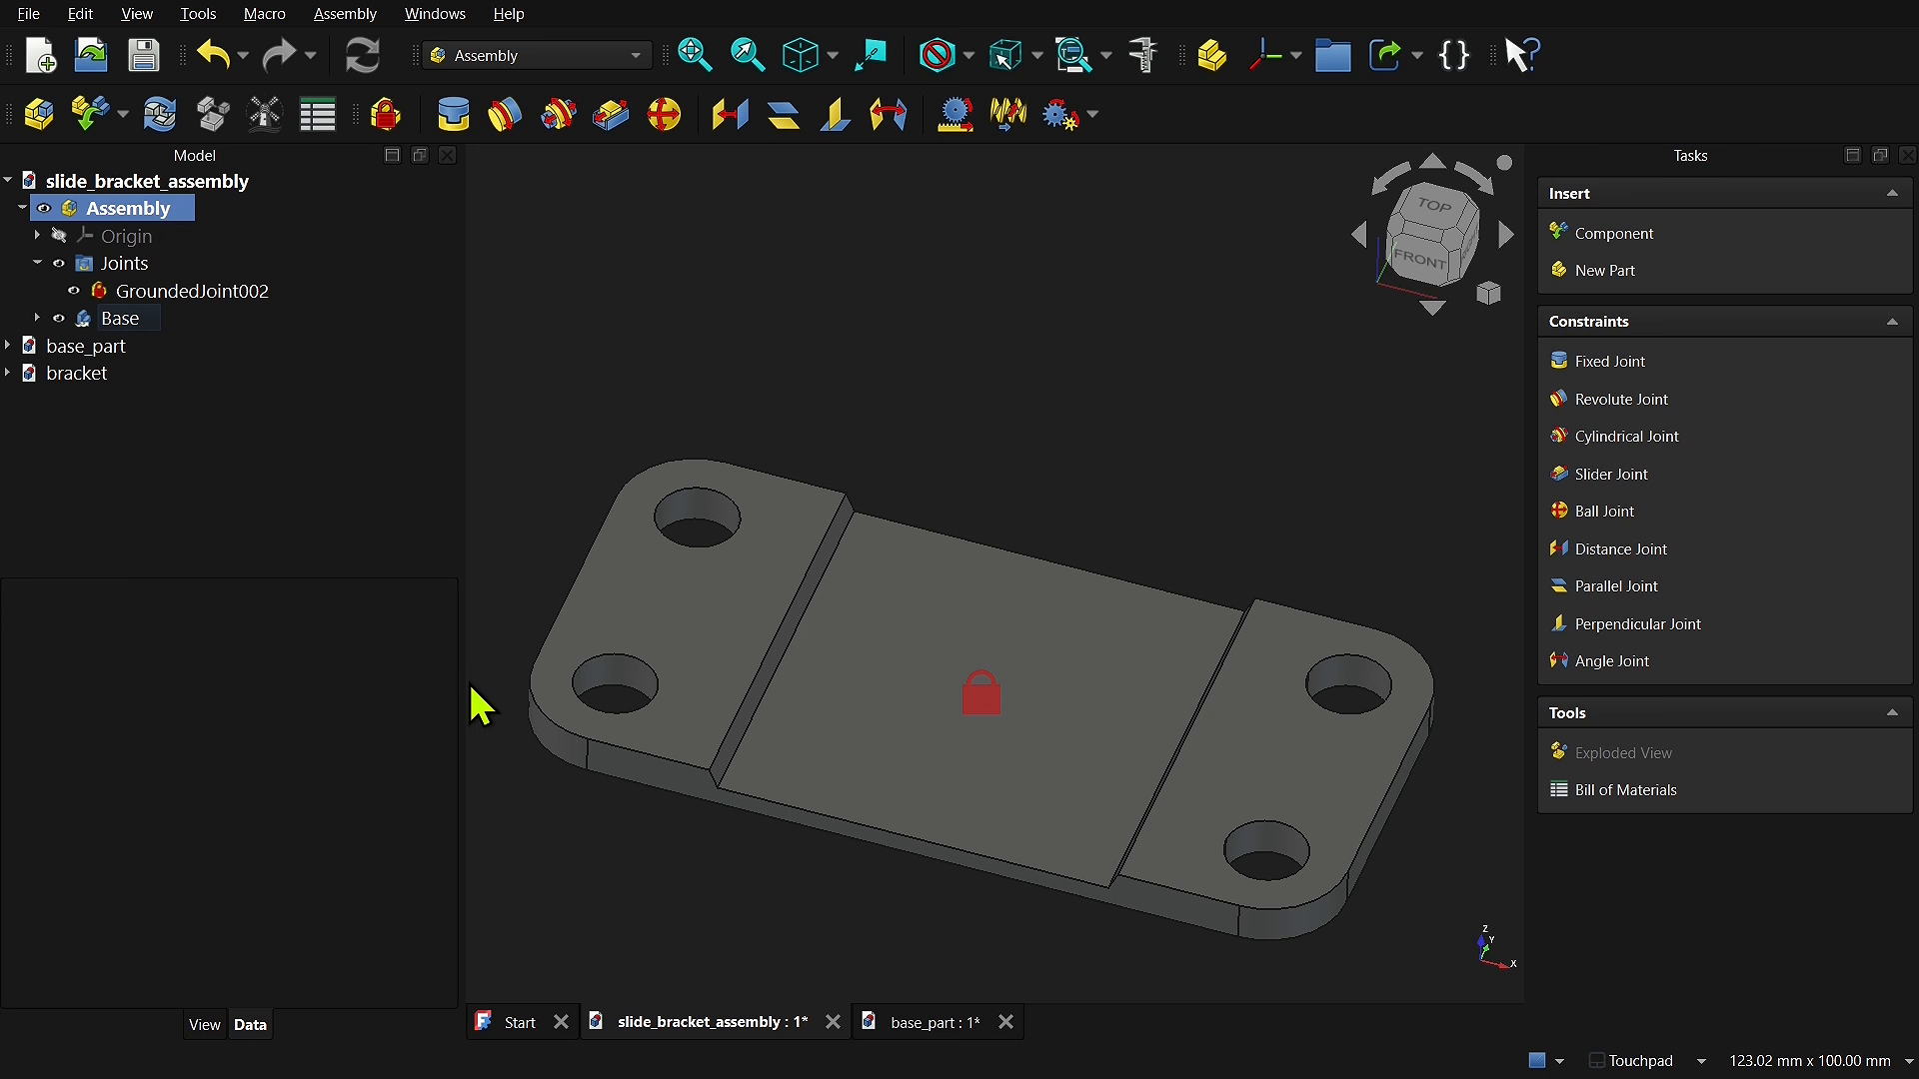
left_click(868, 639)
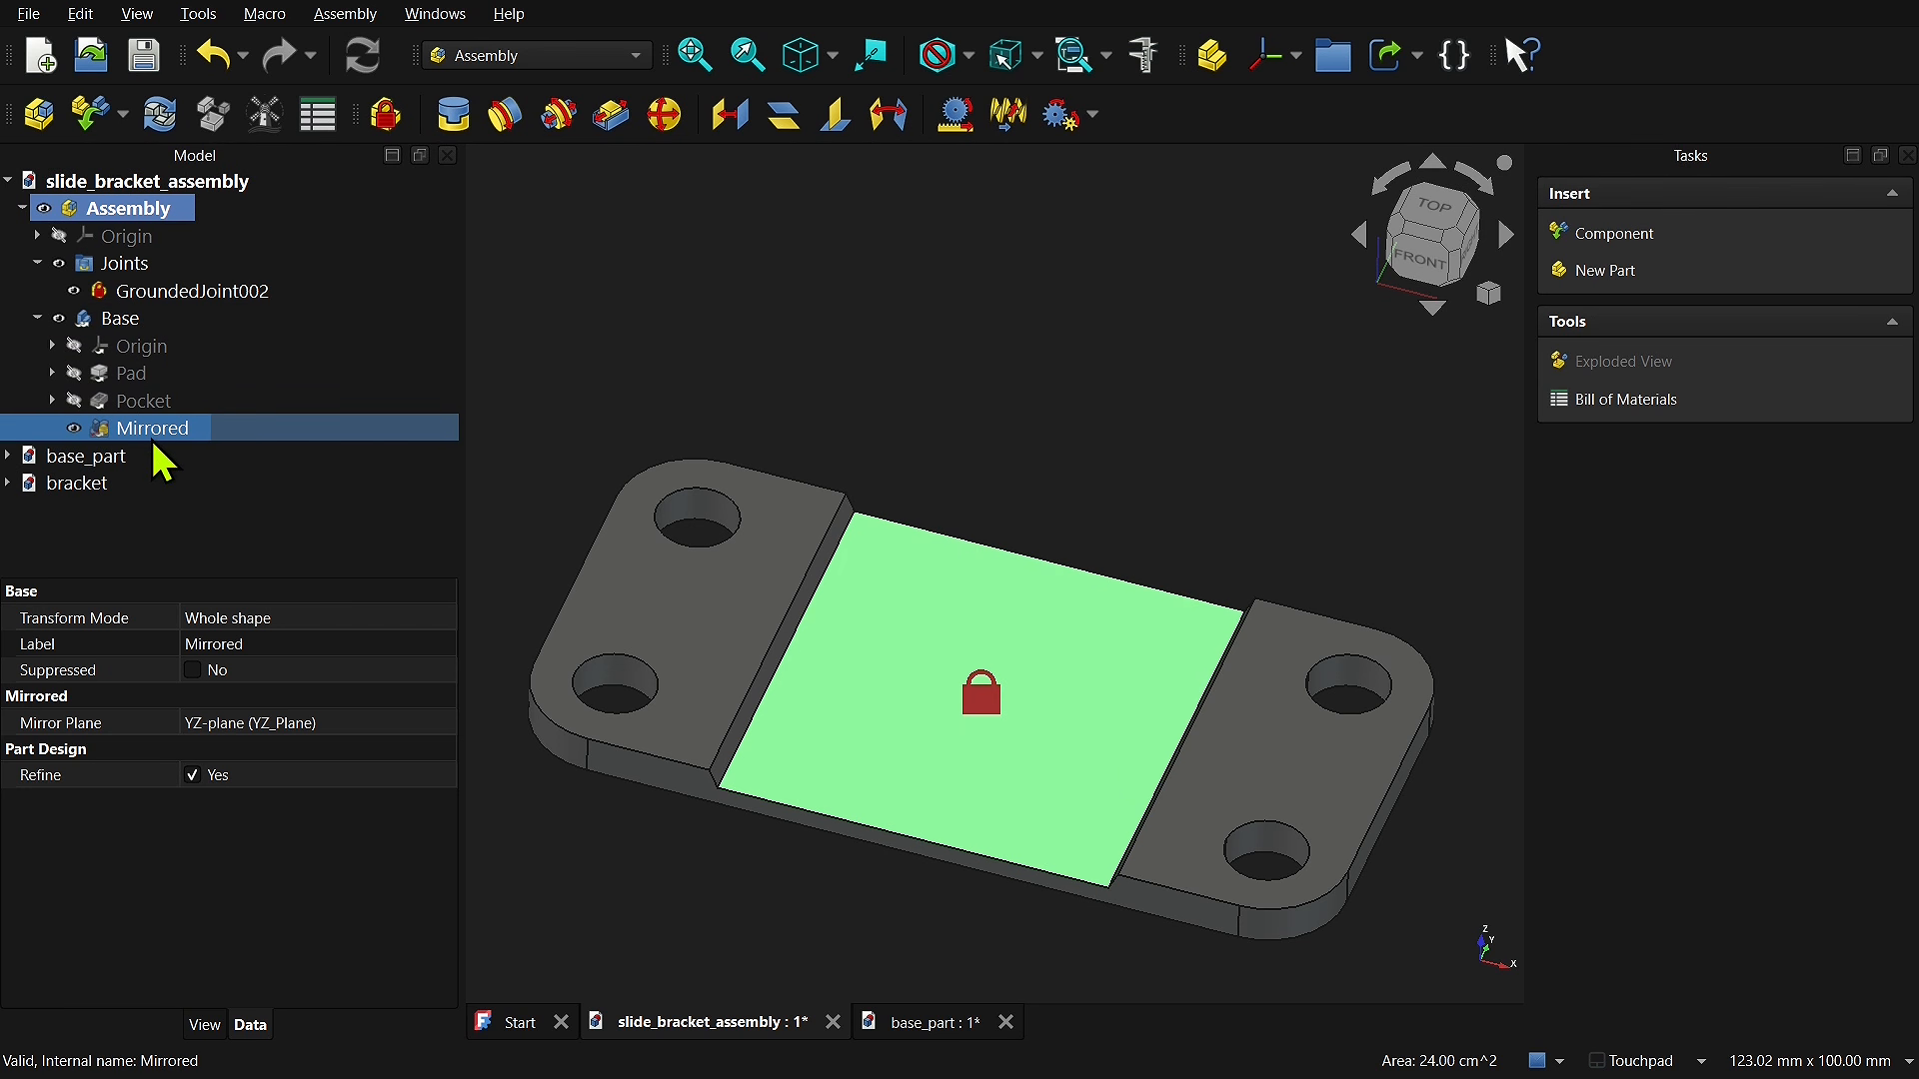
left_click(993, 440)
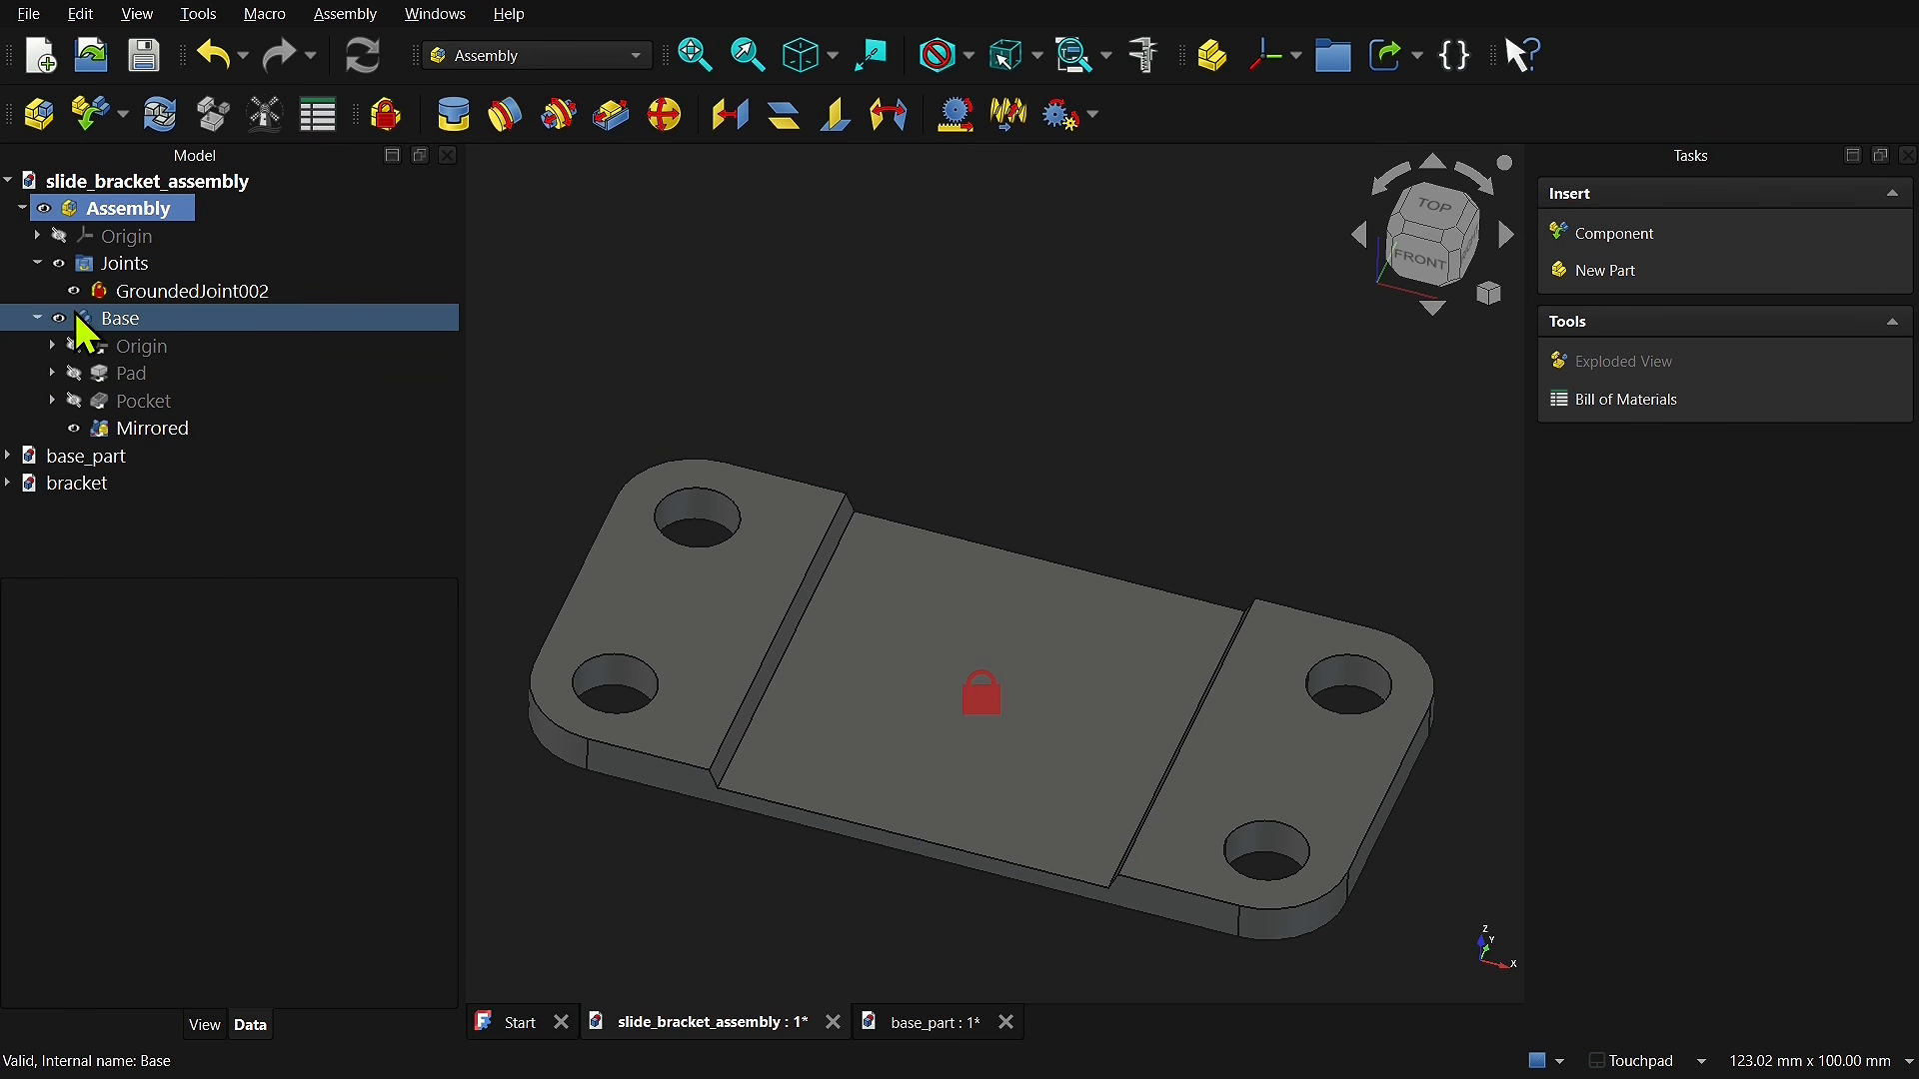
Step: Collapse the assembly tree, expand the bracket document, and reselect the base's middle face to check selection syncing
left_click(38, 317)
left_click(982, 599)
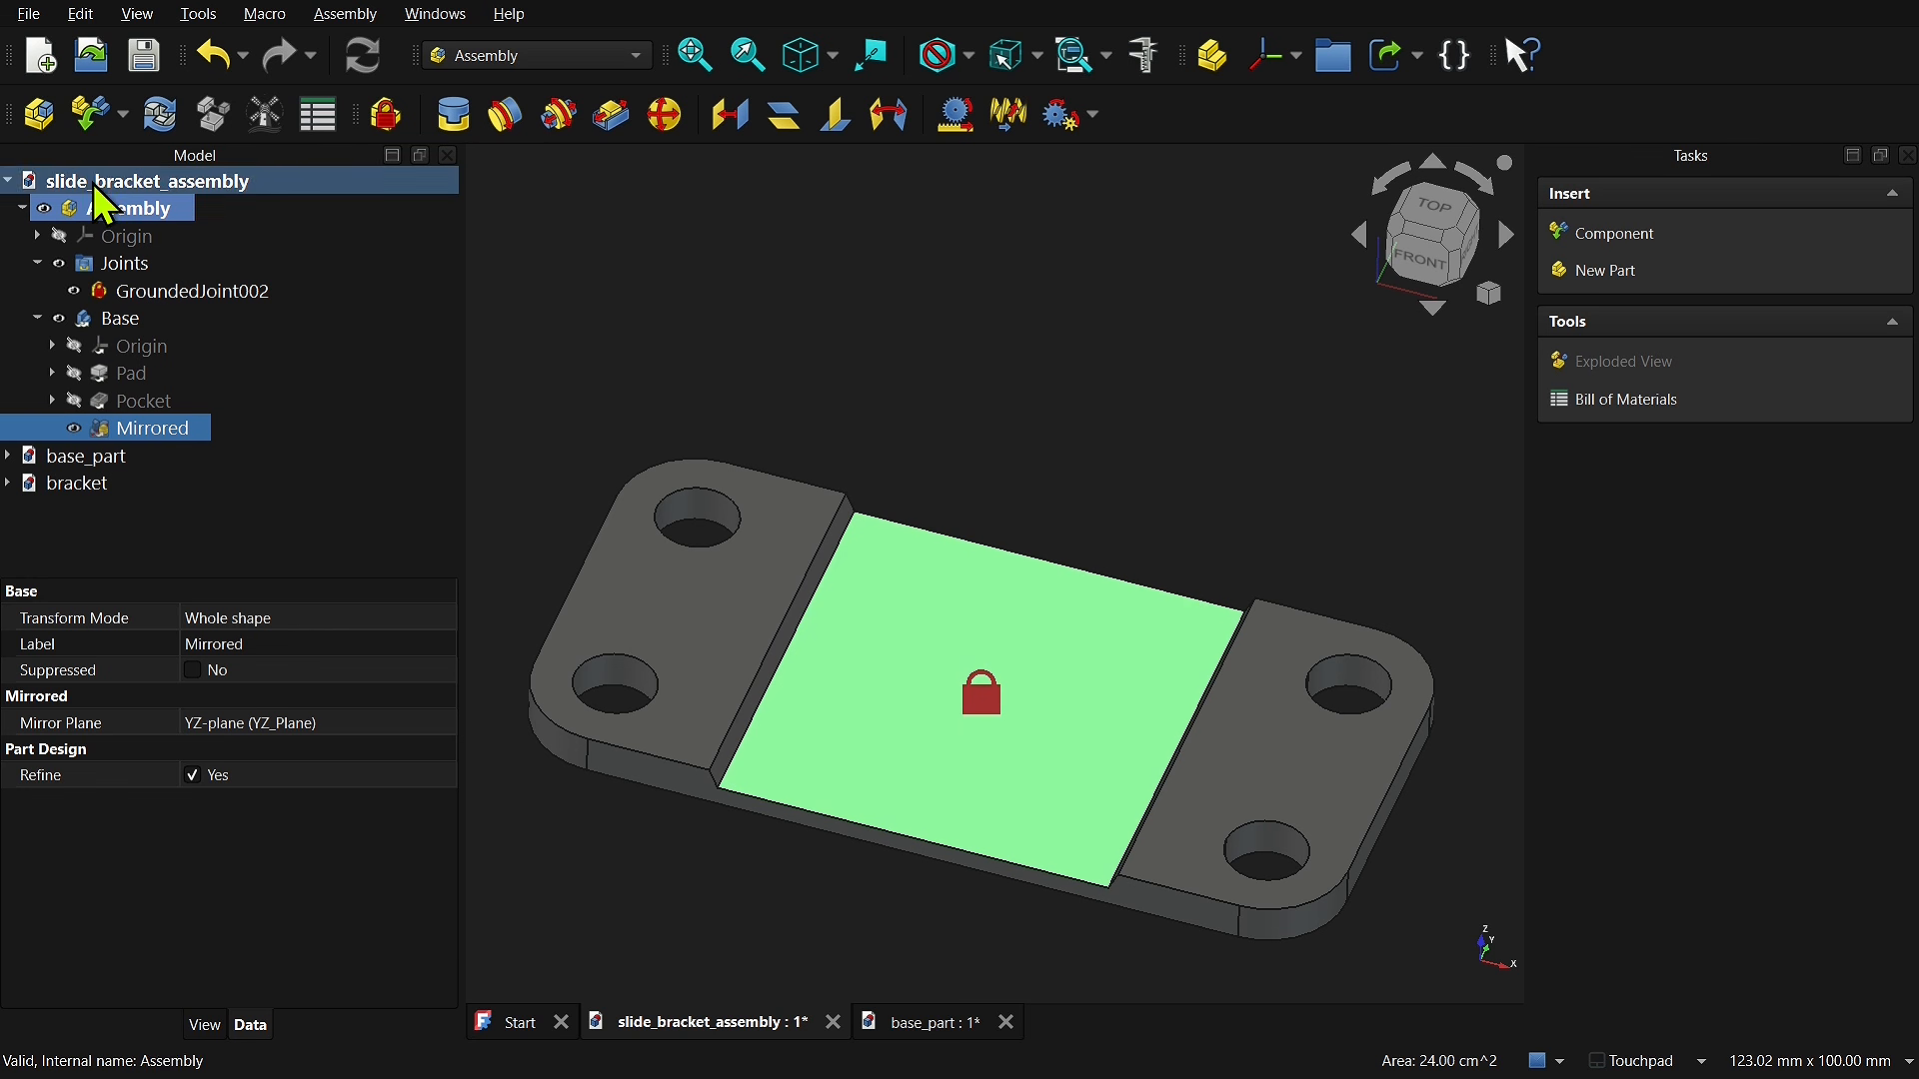
left_click(38, 318)
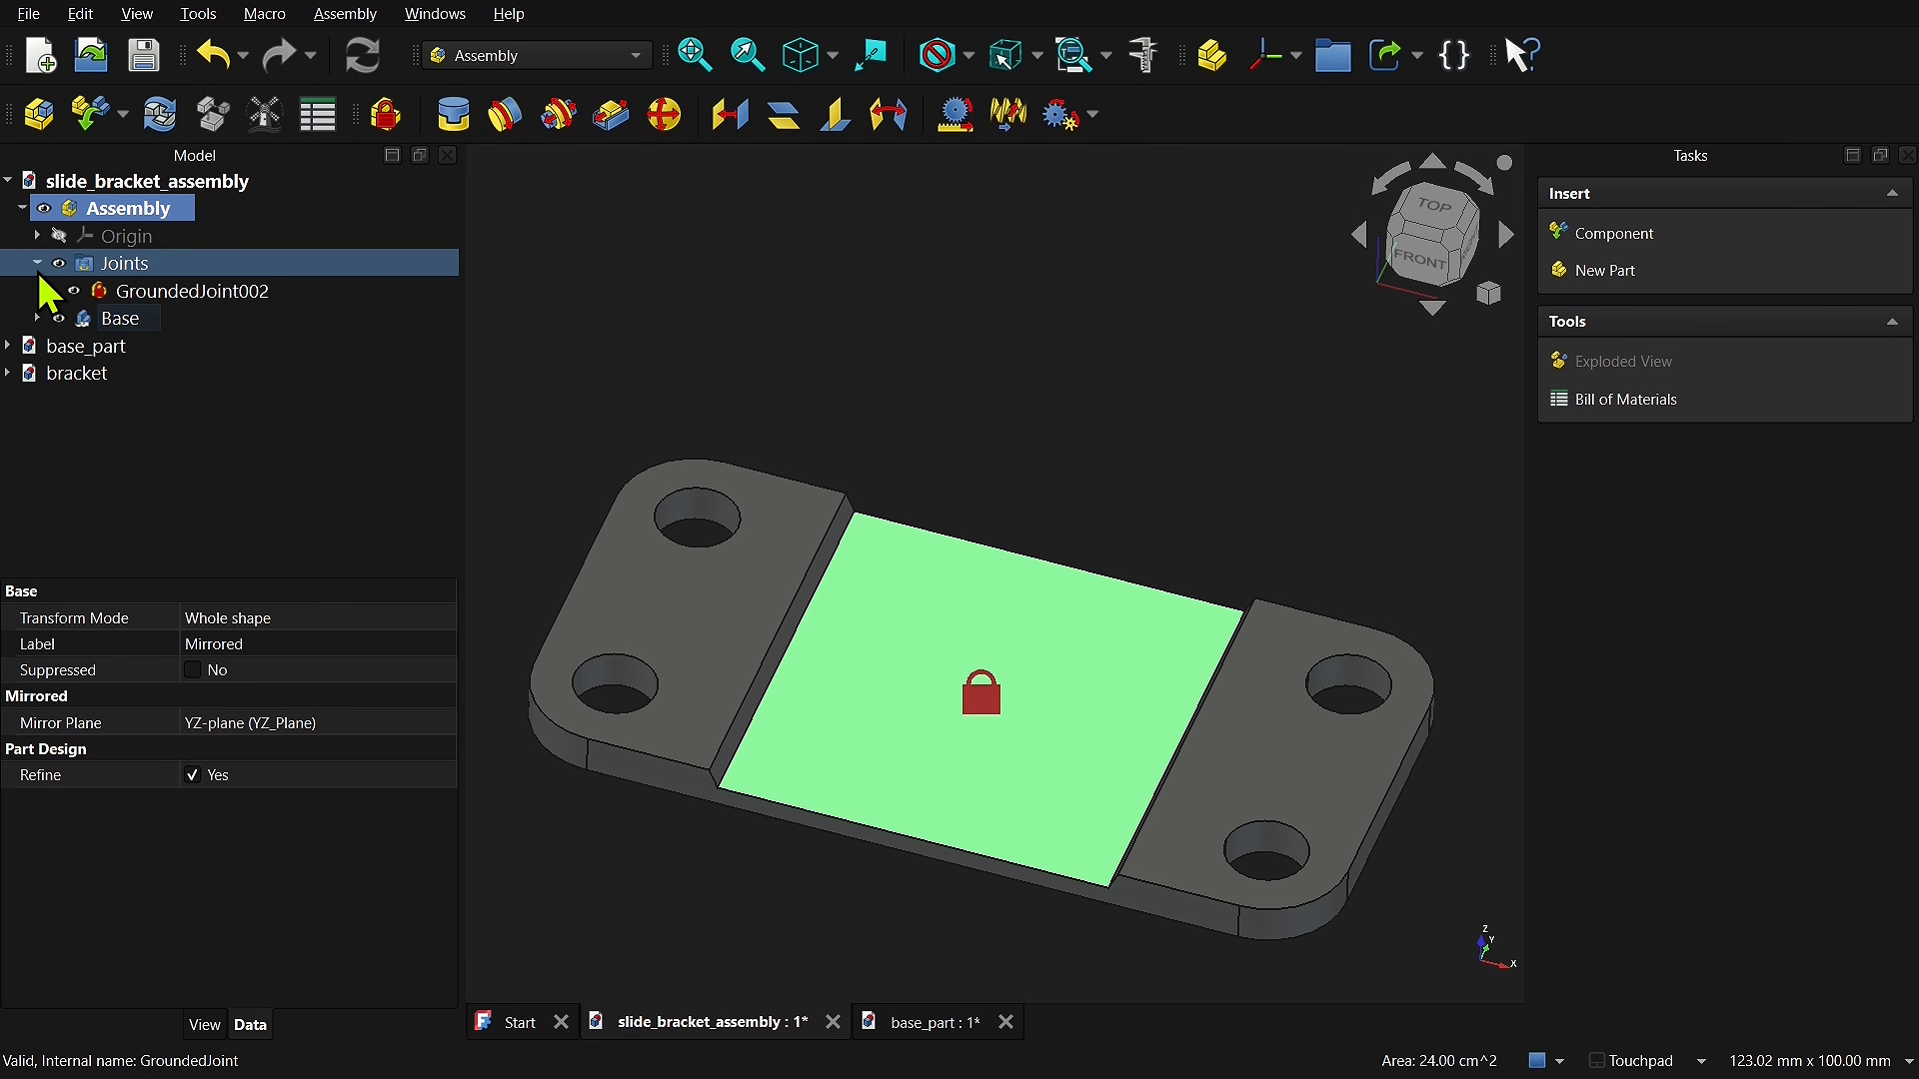
left_click(37, 263)
left_click(21, 208)
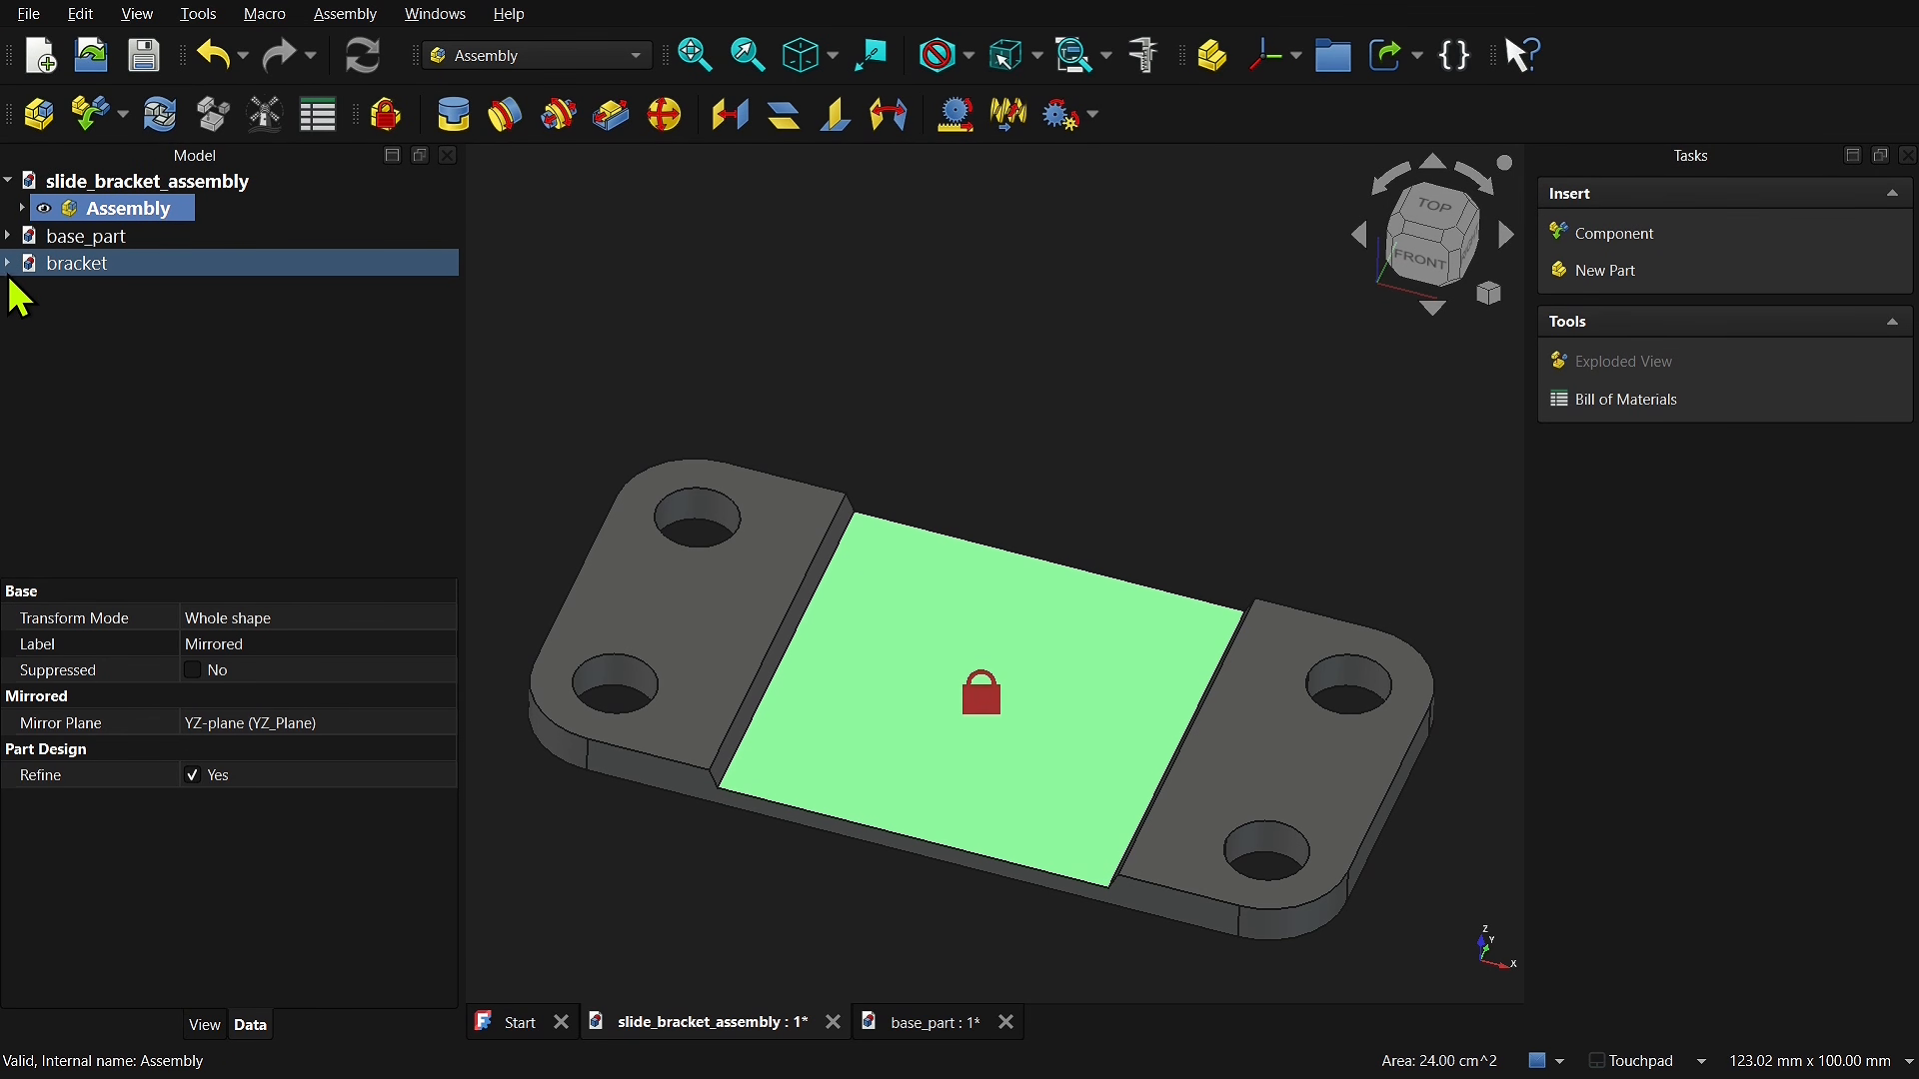
left_click(8, 263)
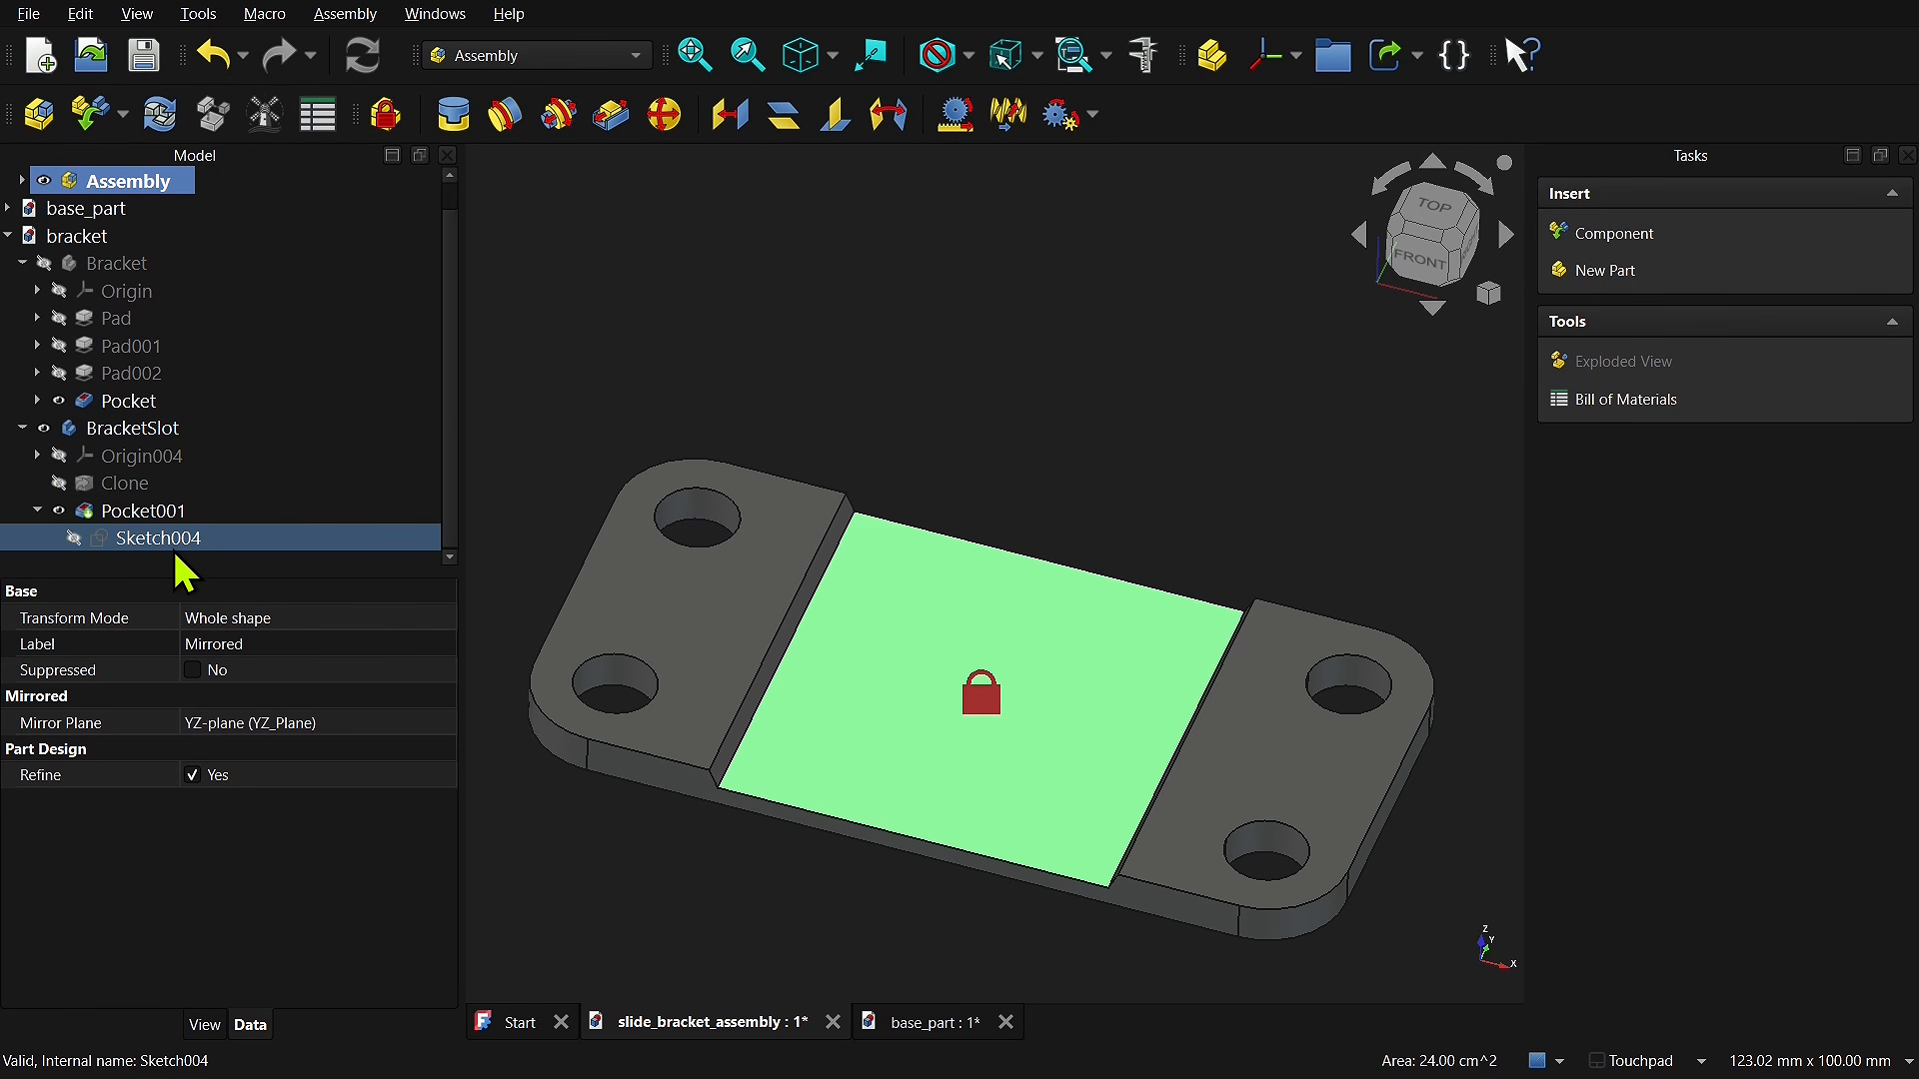
left_click(862, 405)
left_click(1059, 614)
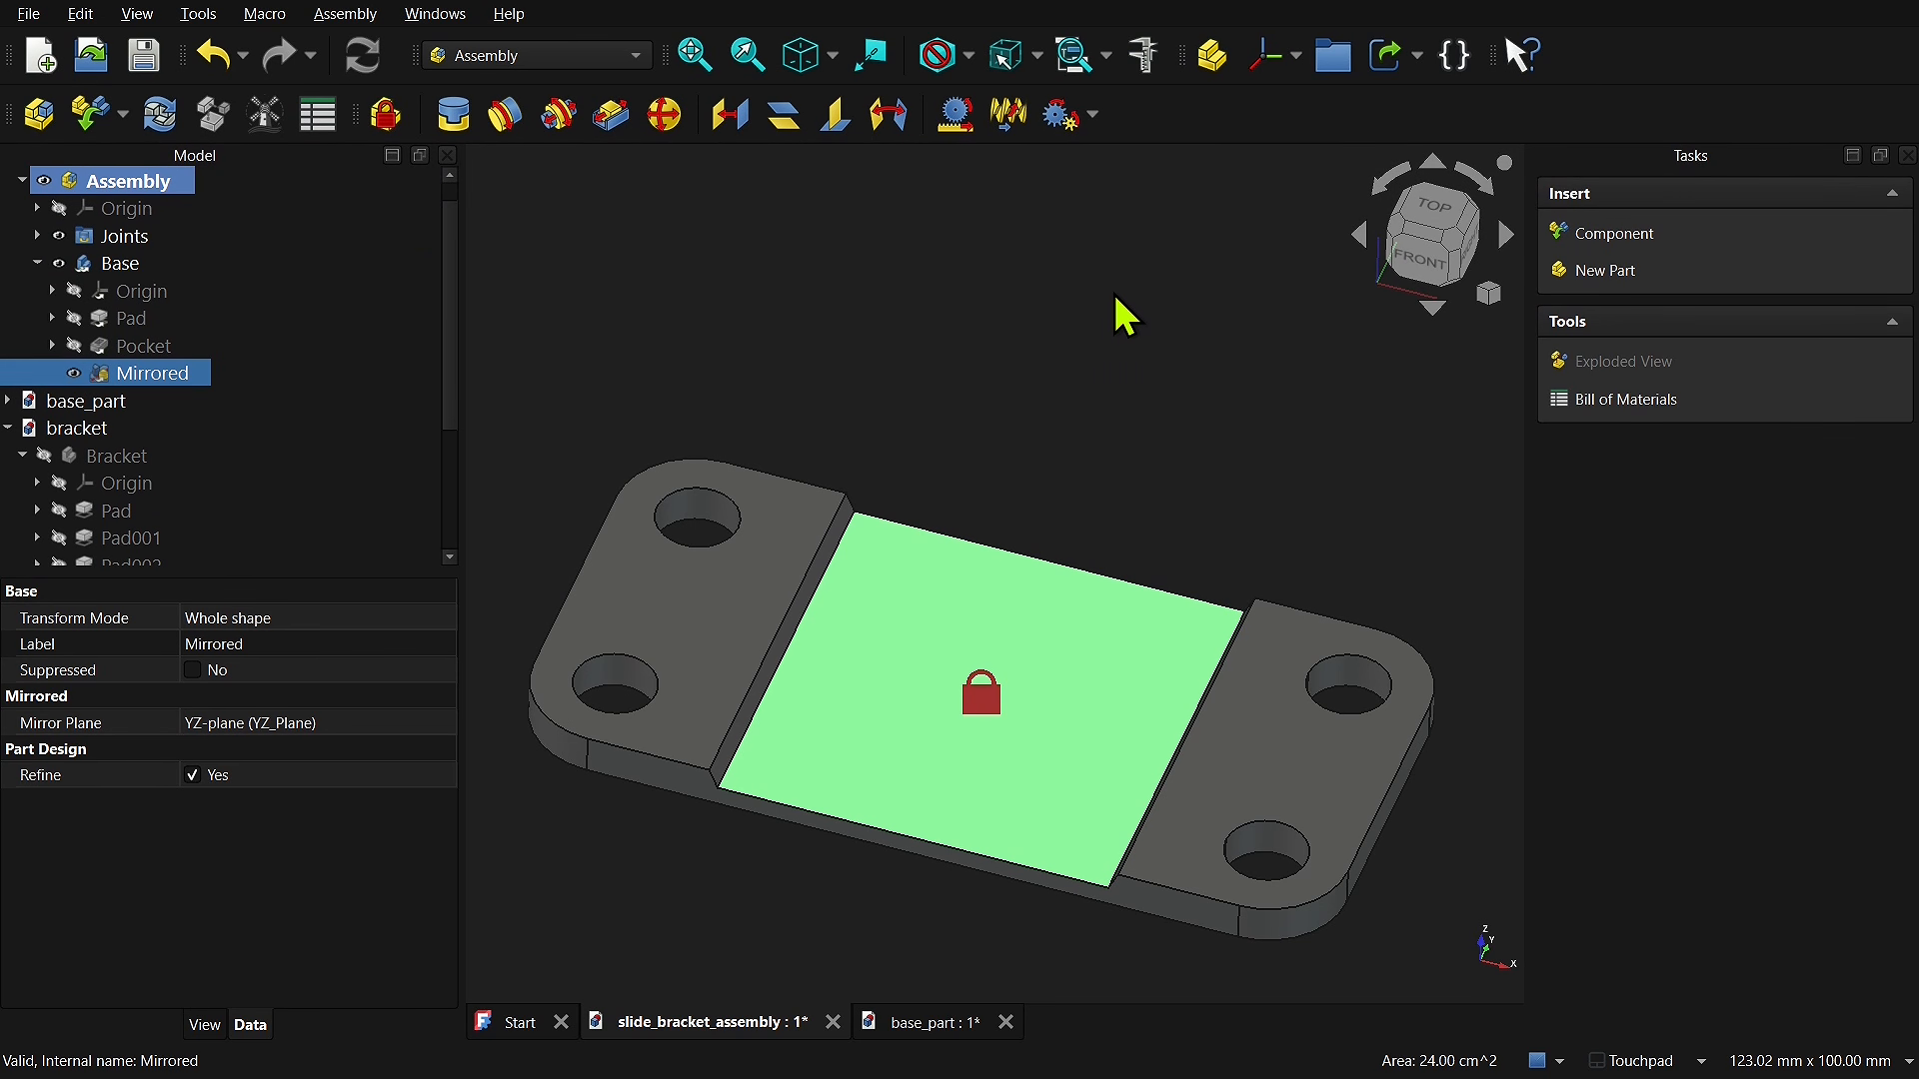
left_click(1170, 363)
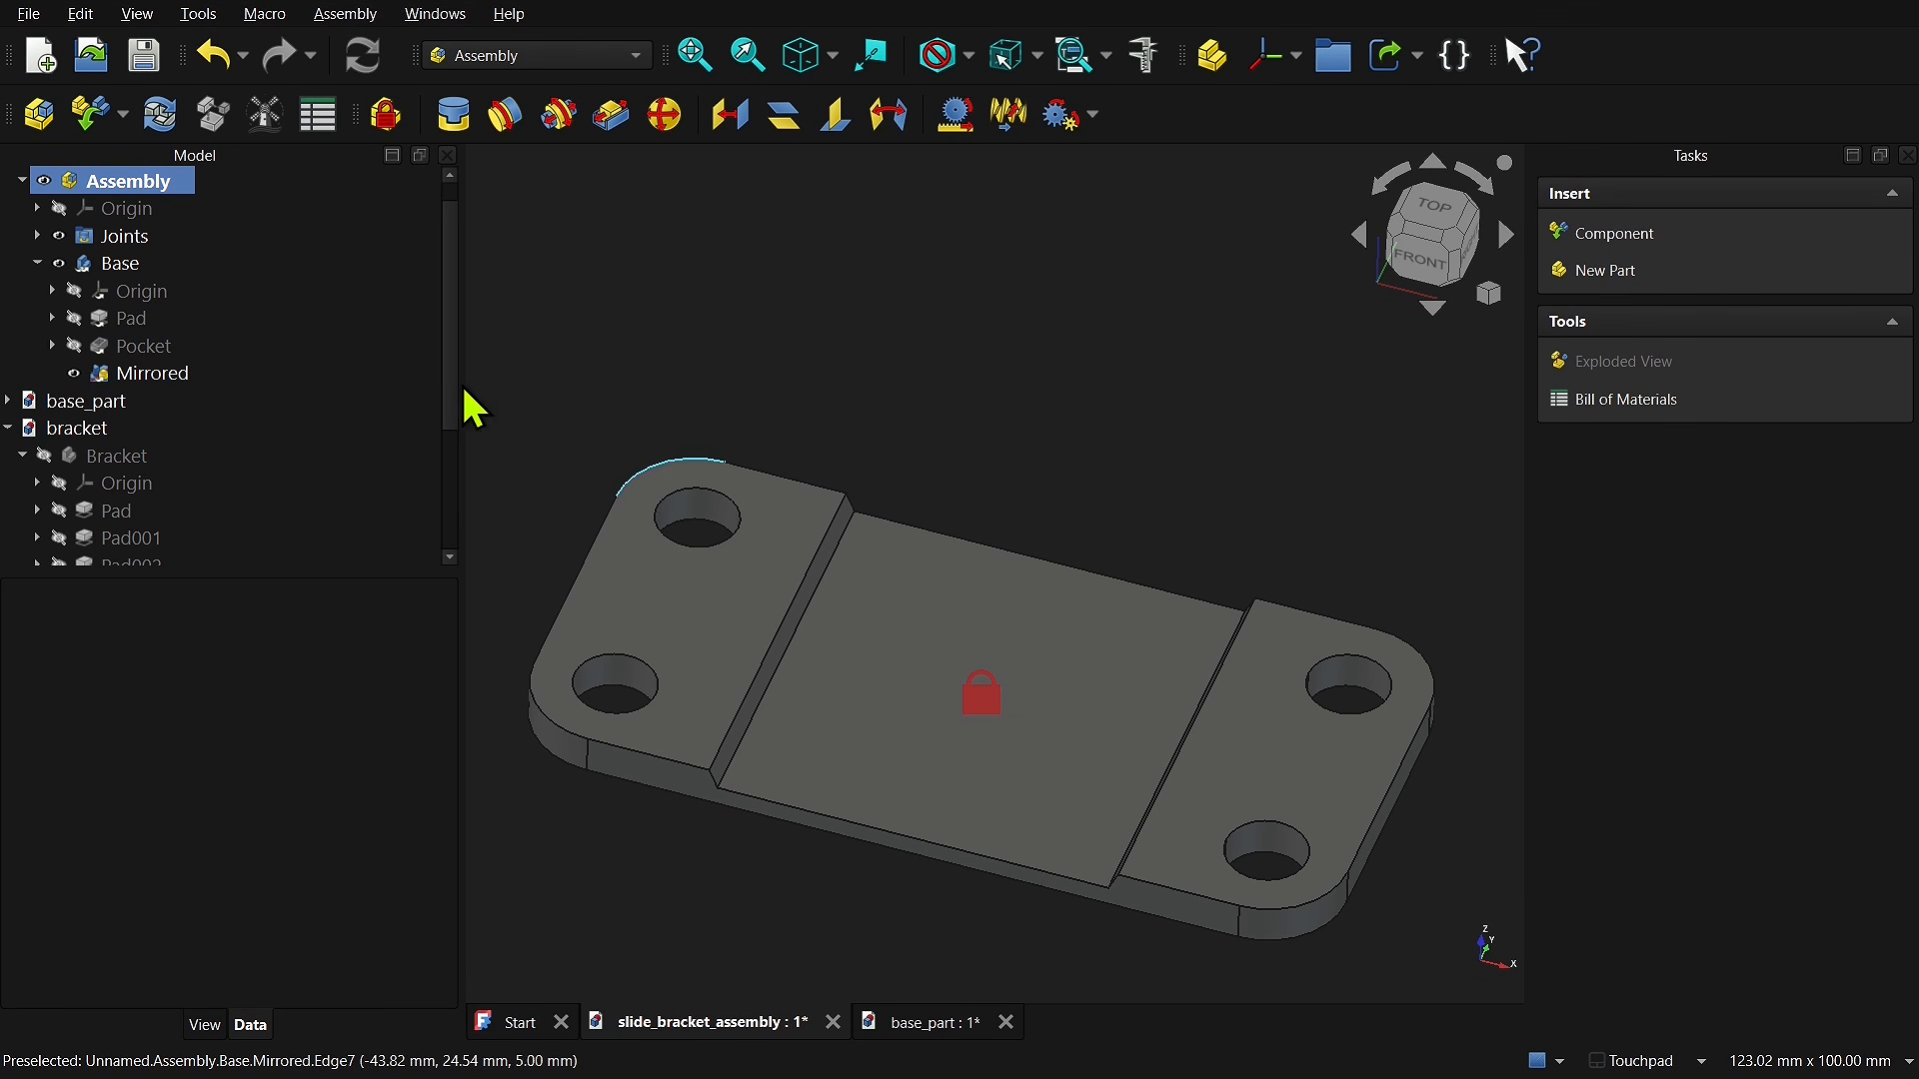
Step: Save slide_bracket_assembly without saving its dependent files
left_click(155, 68)
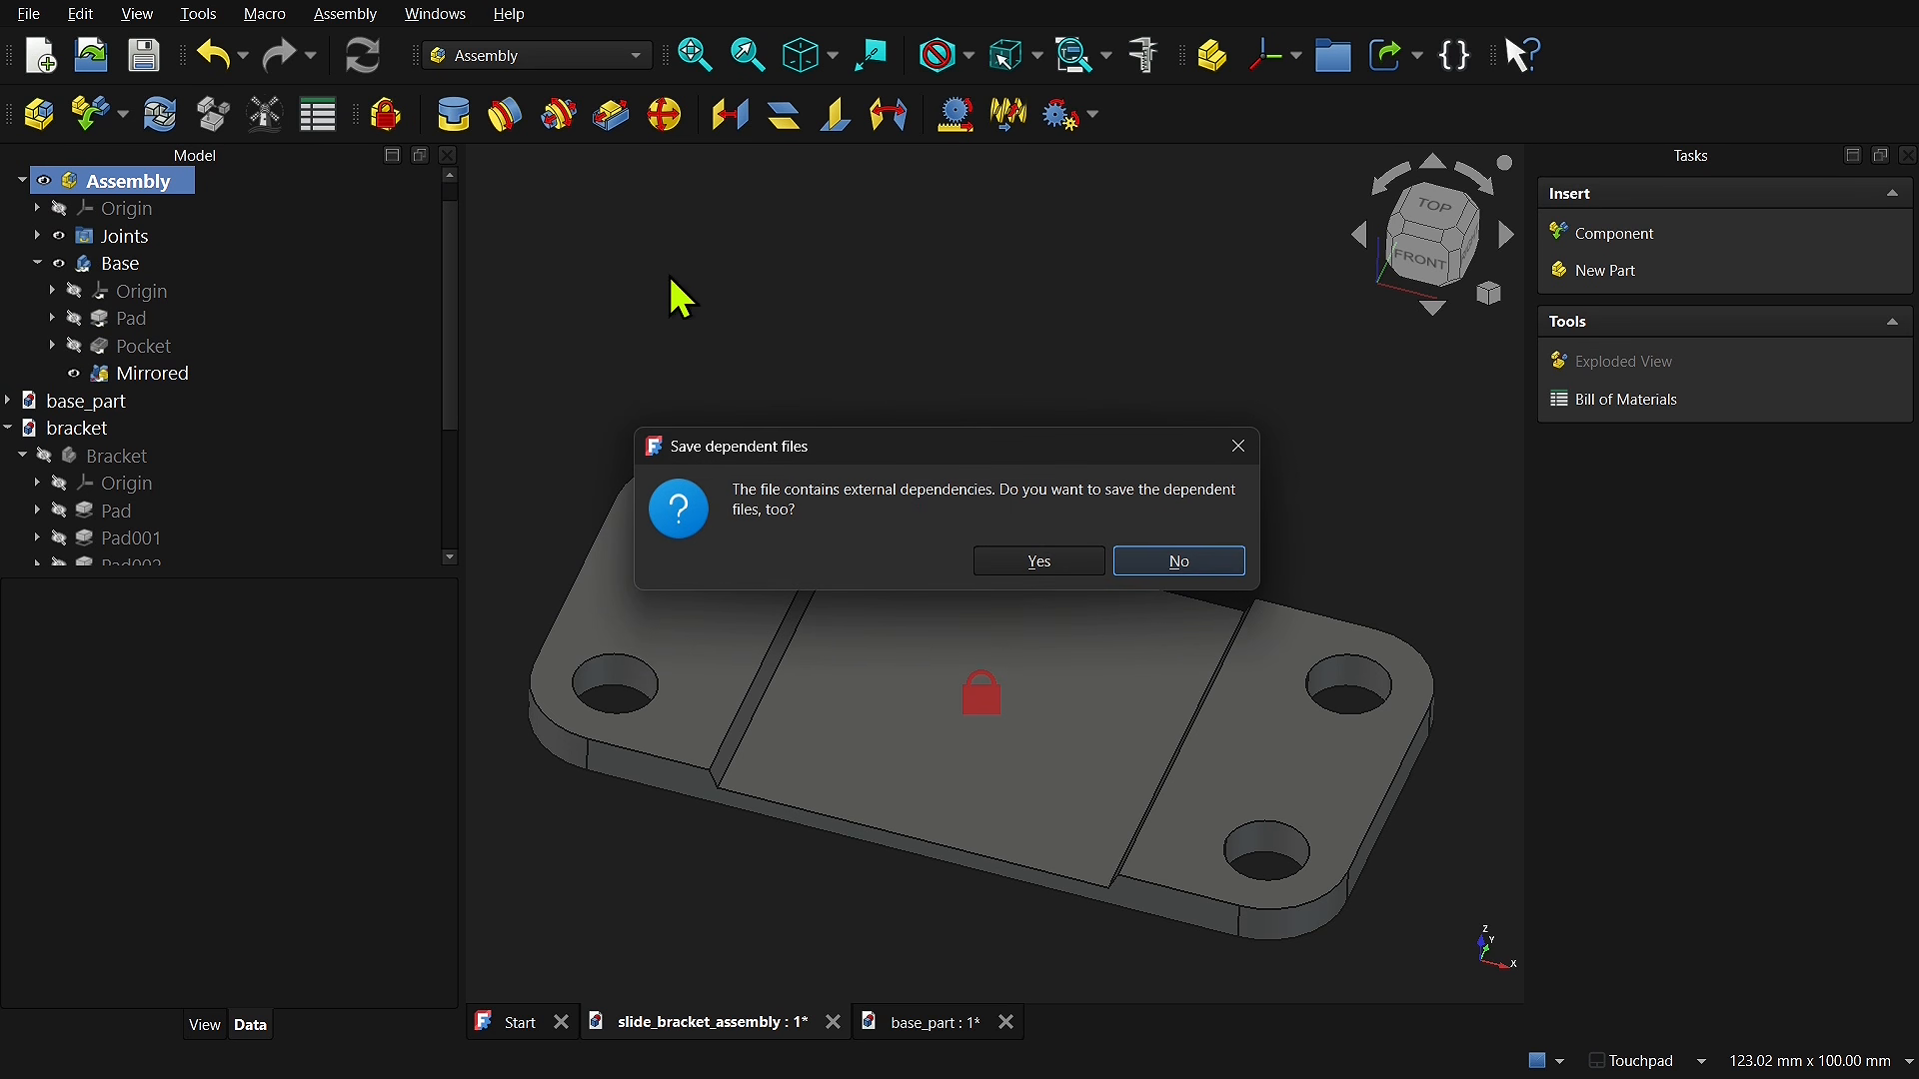
left_click(1180, 563)
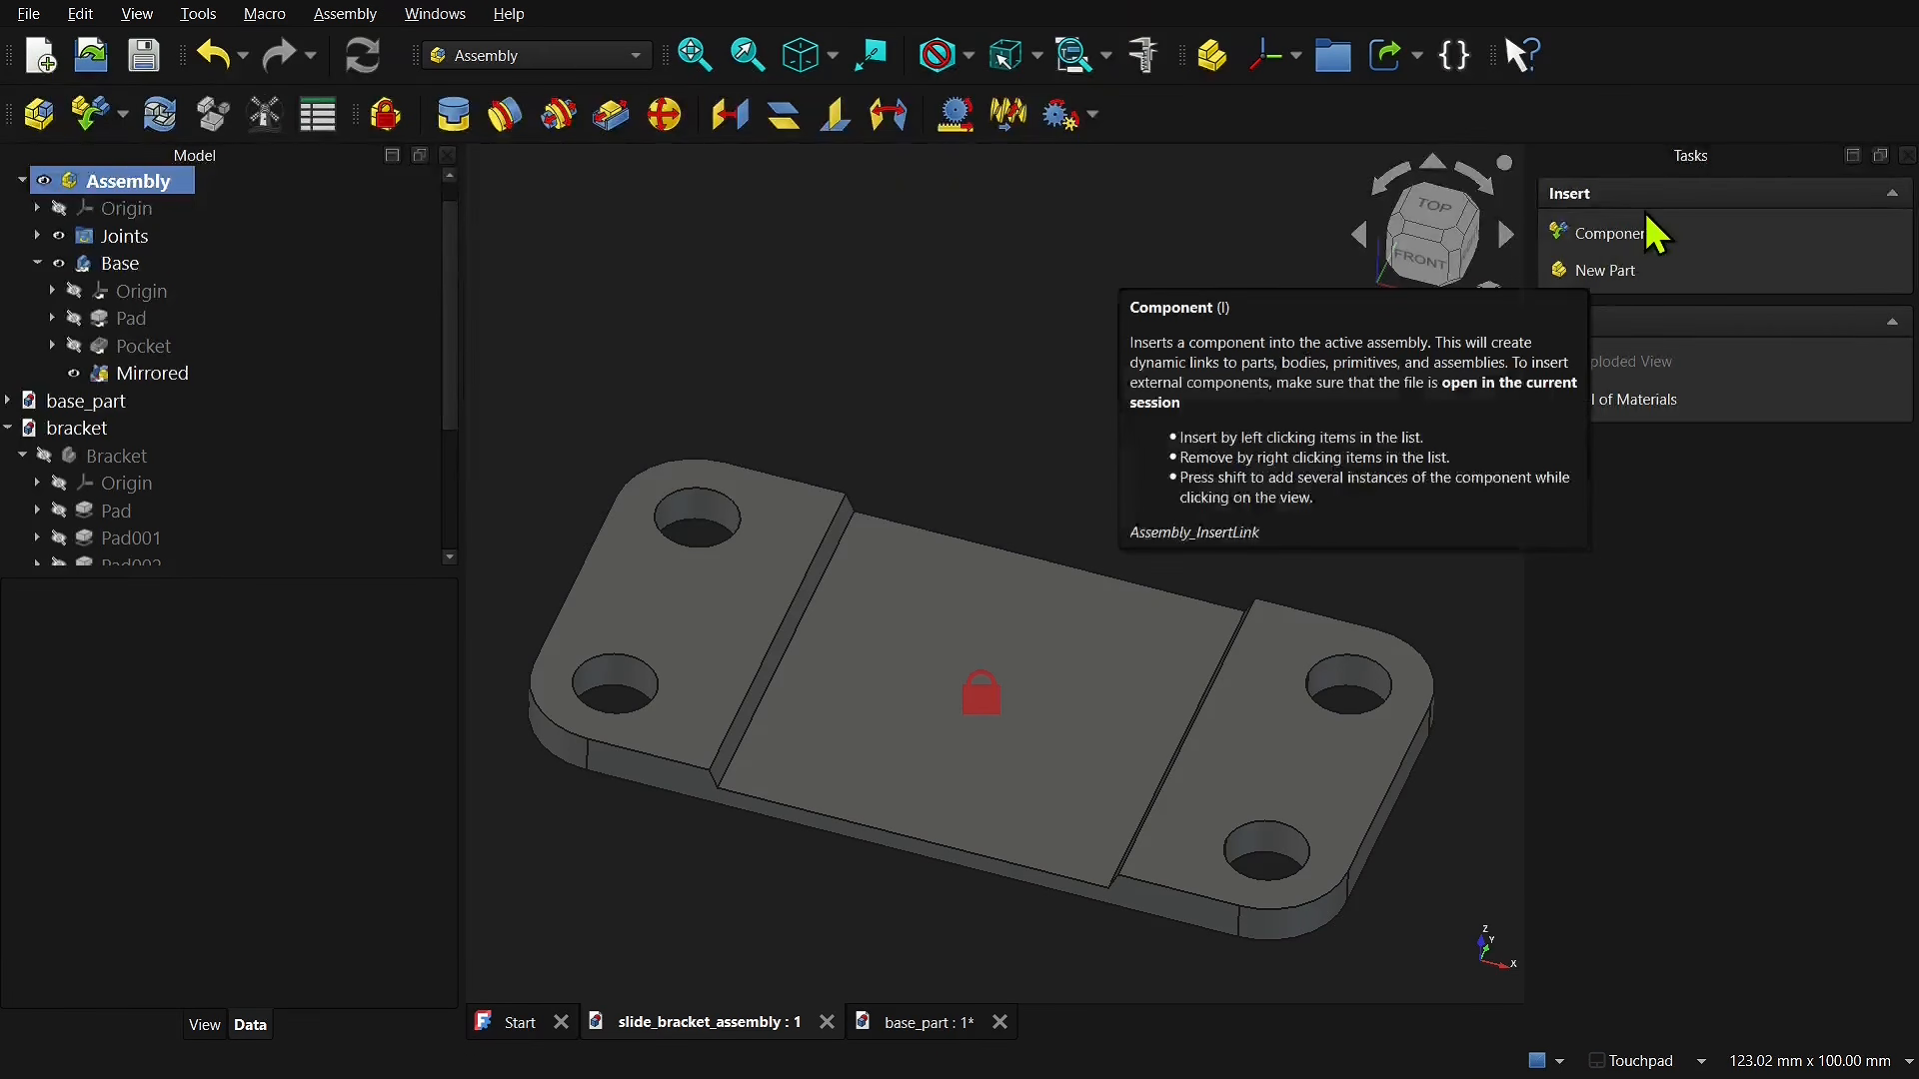
left_click(1637, 244)
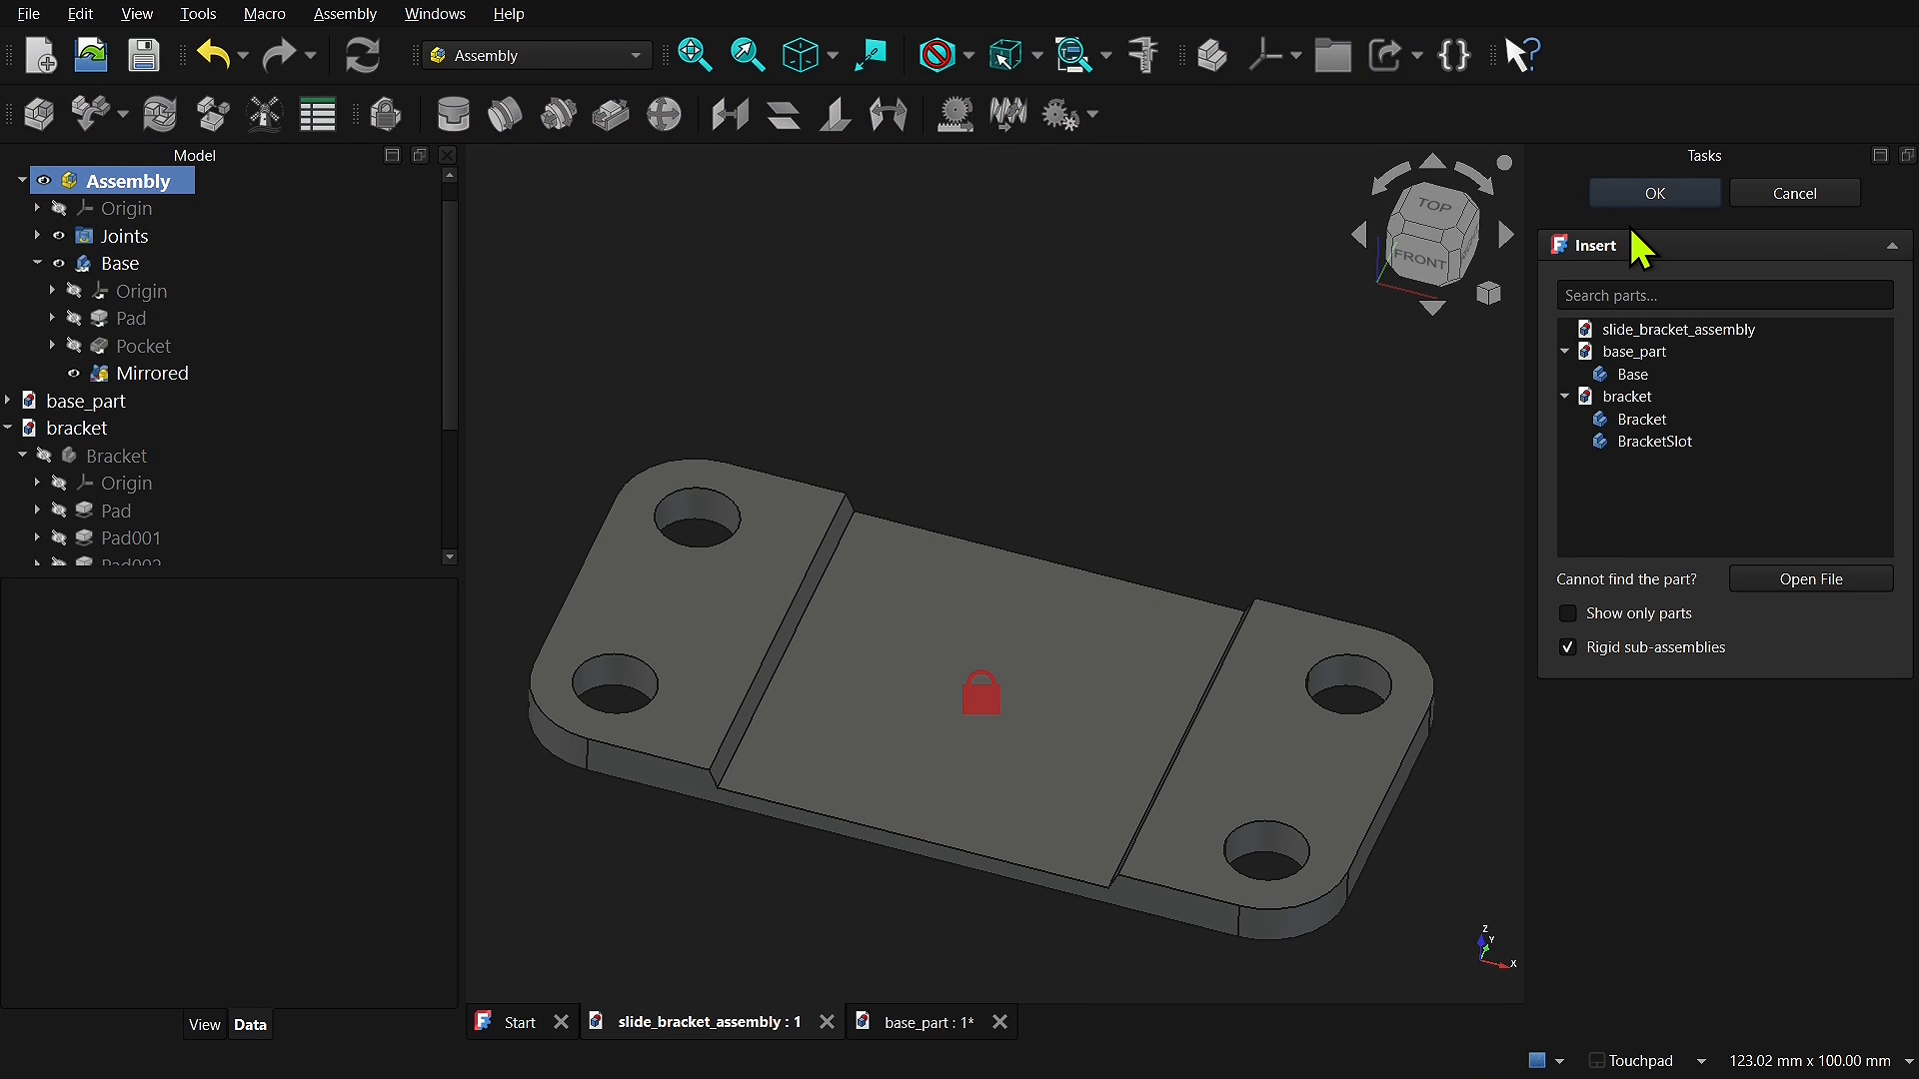
left_click(1685, 446)
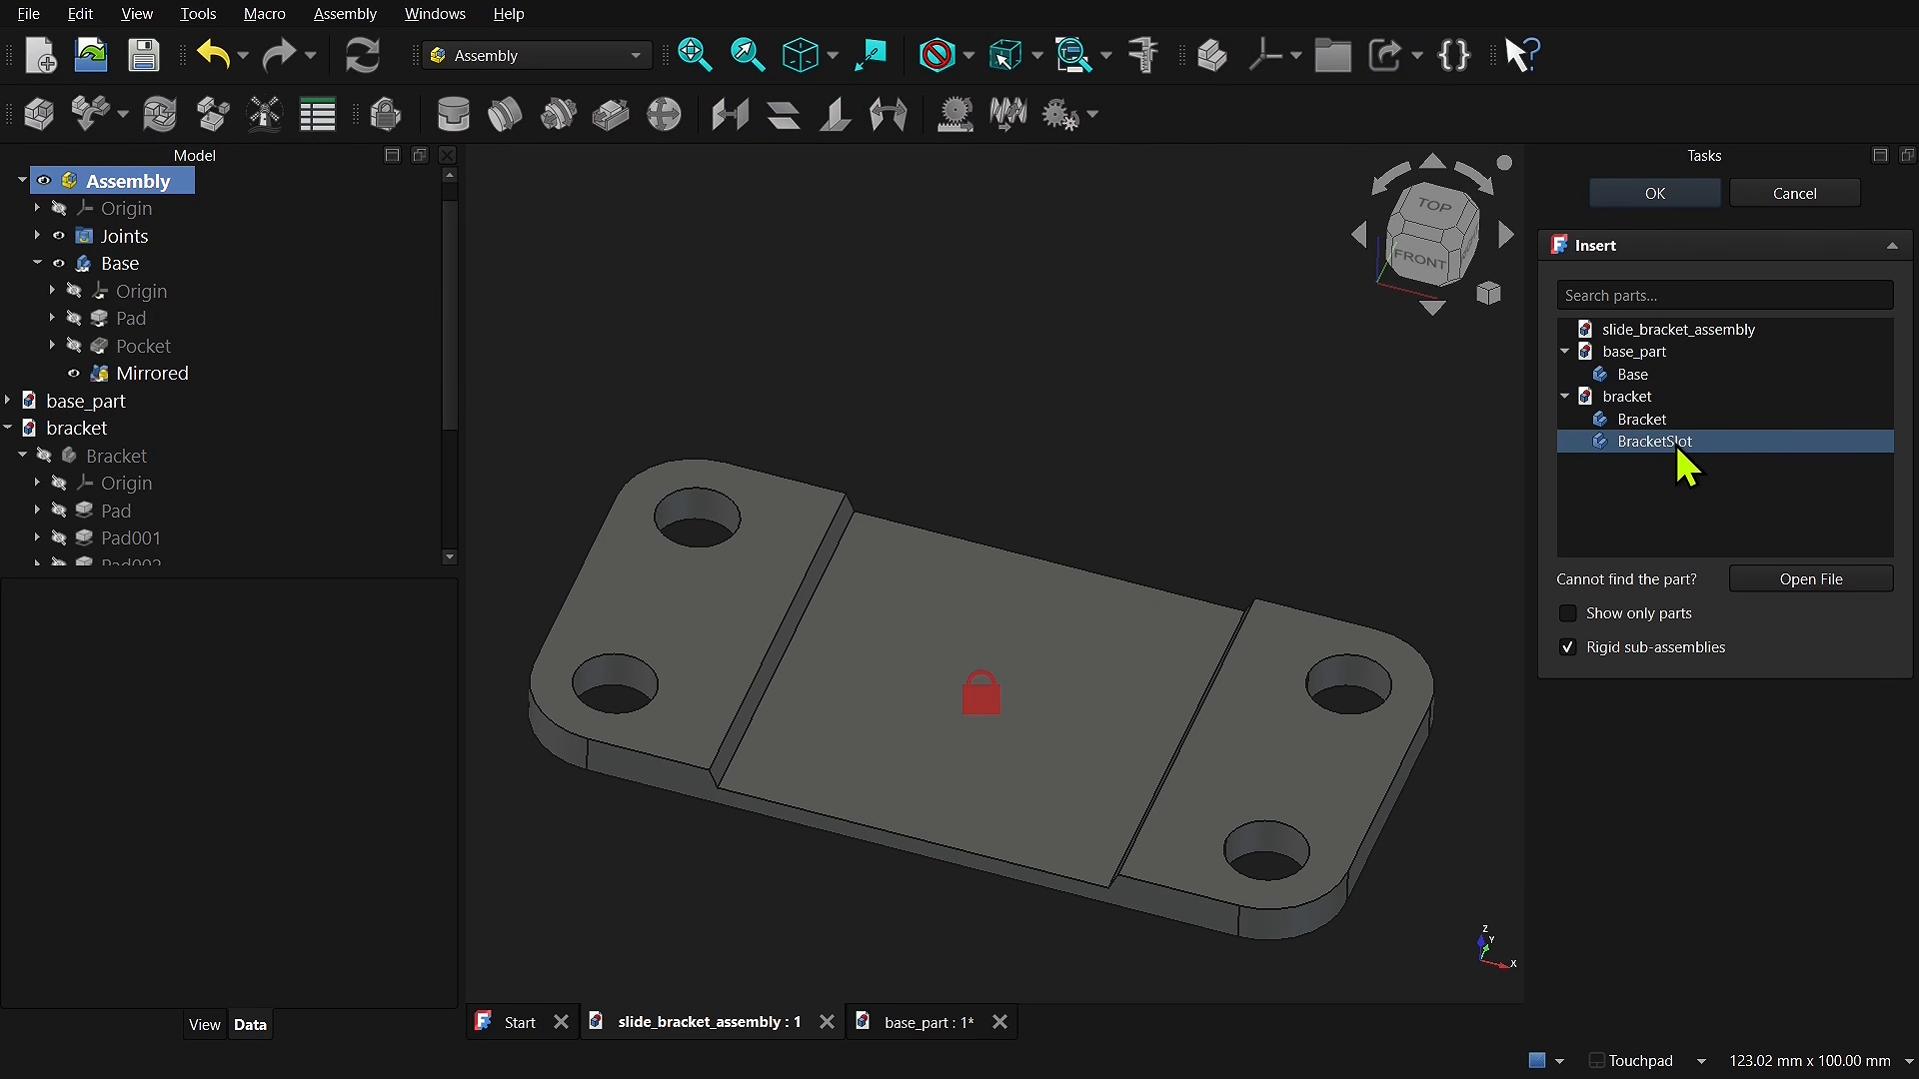
left_click(1797, 197)
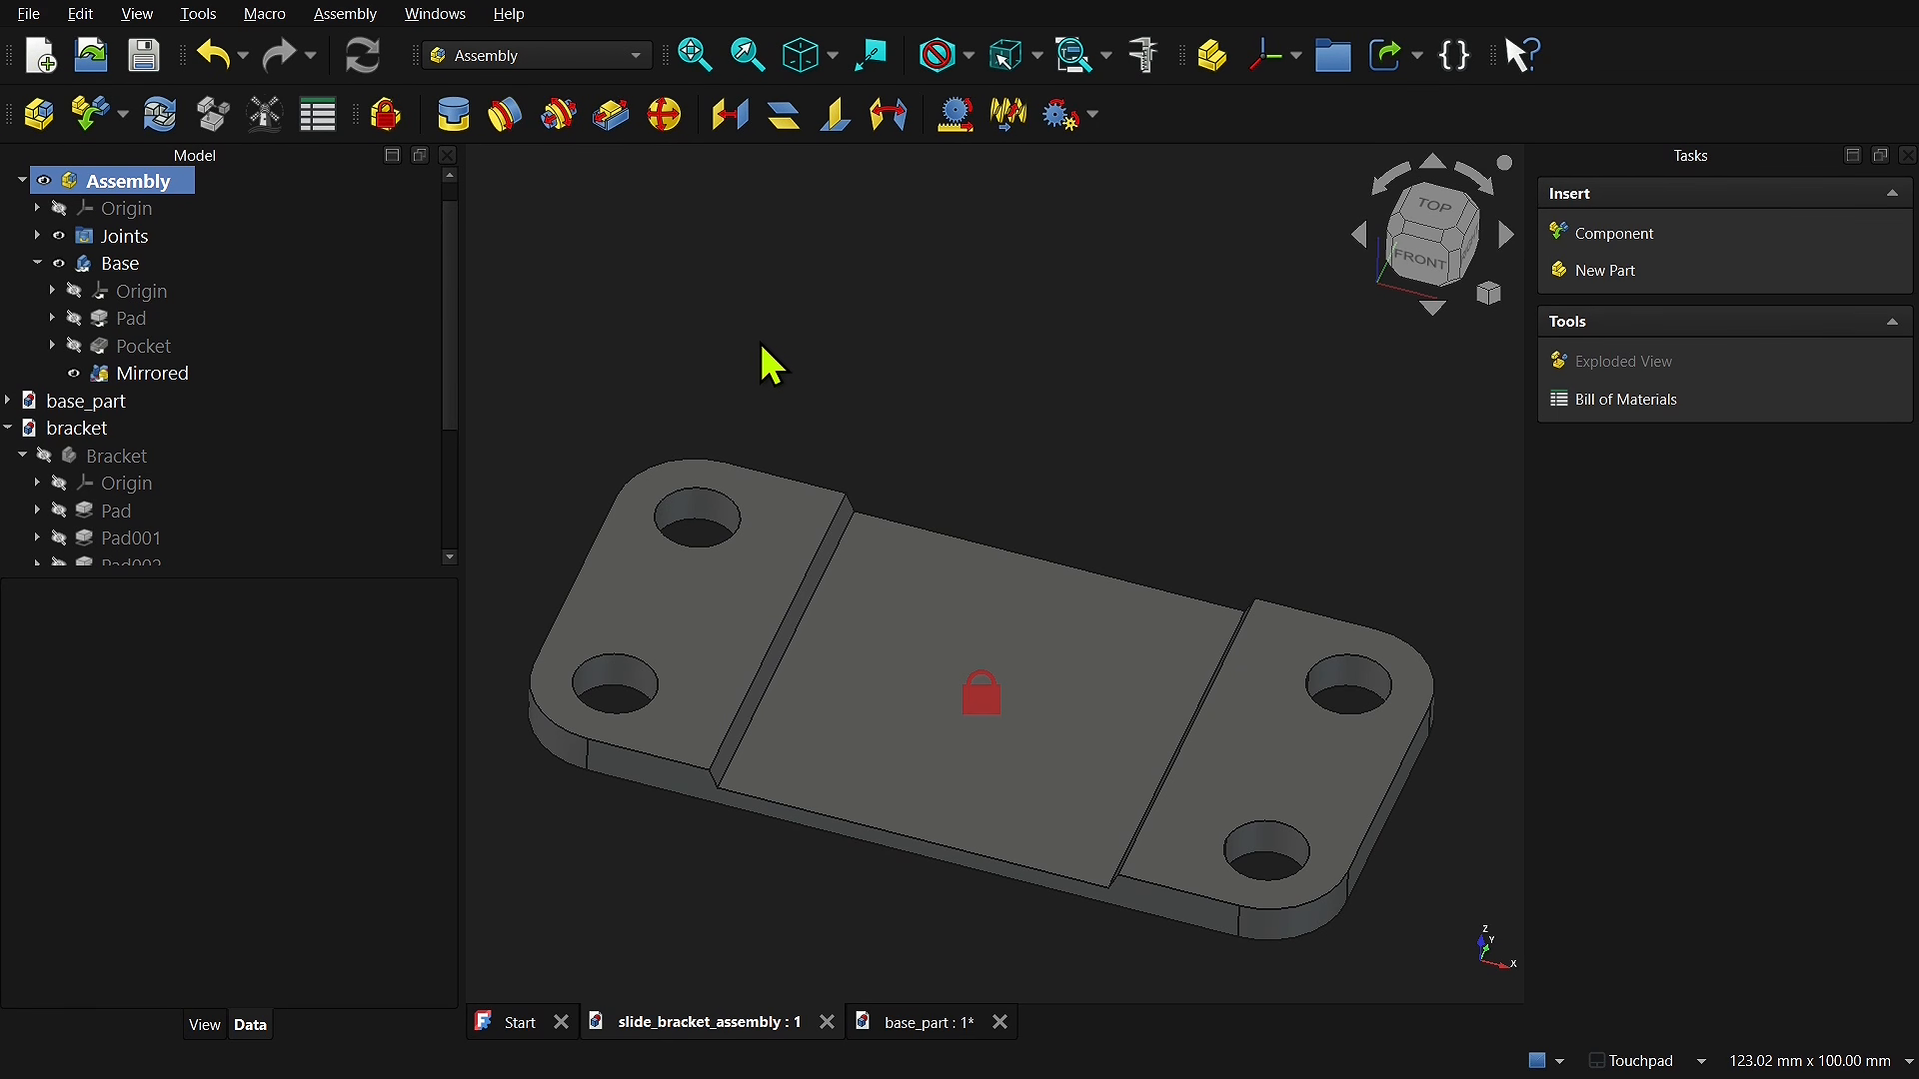
Step: Close all open documents and reopen slide_bracket_assembly from the recent files
left_click(40, 16)
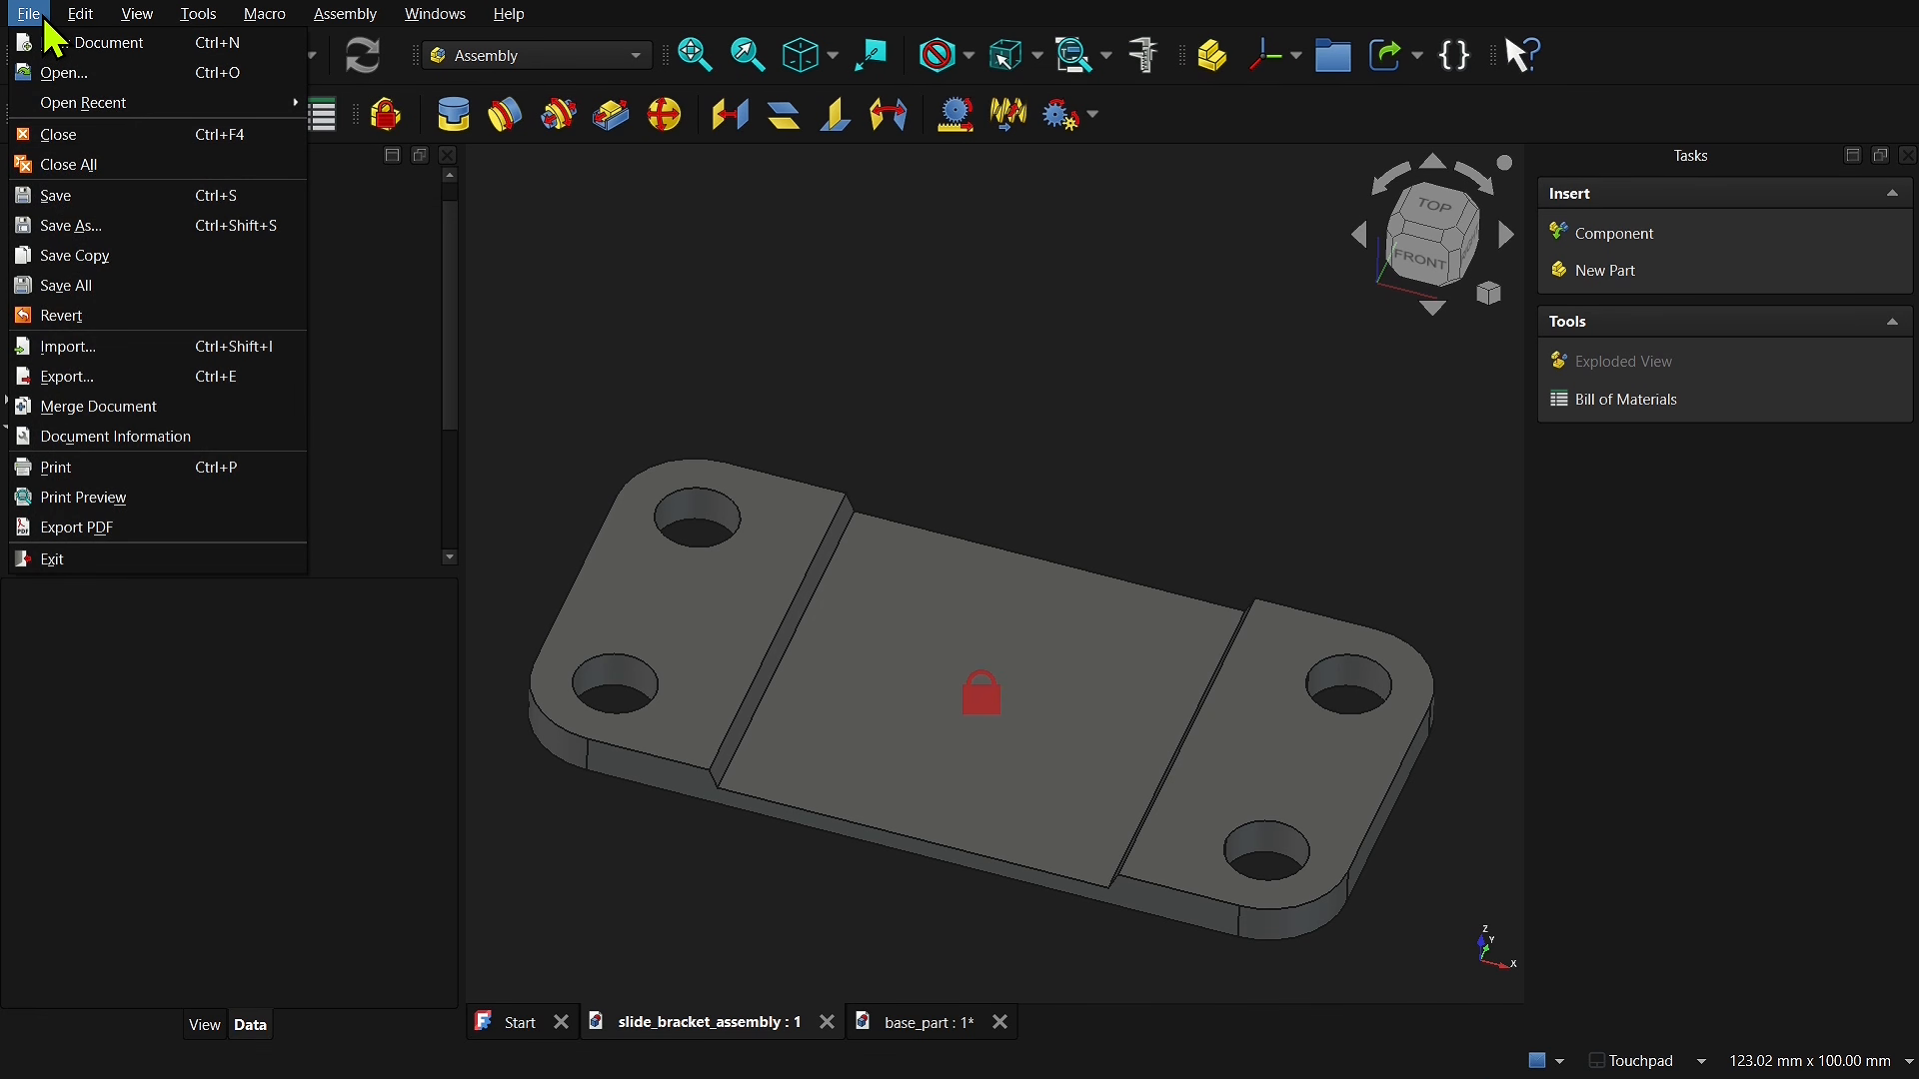
left_click(120, 170)
left_click(1035, 567)
left_click(1034, 564)
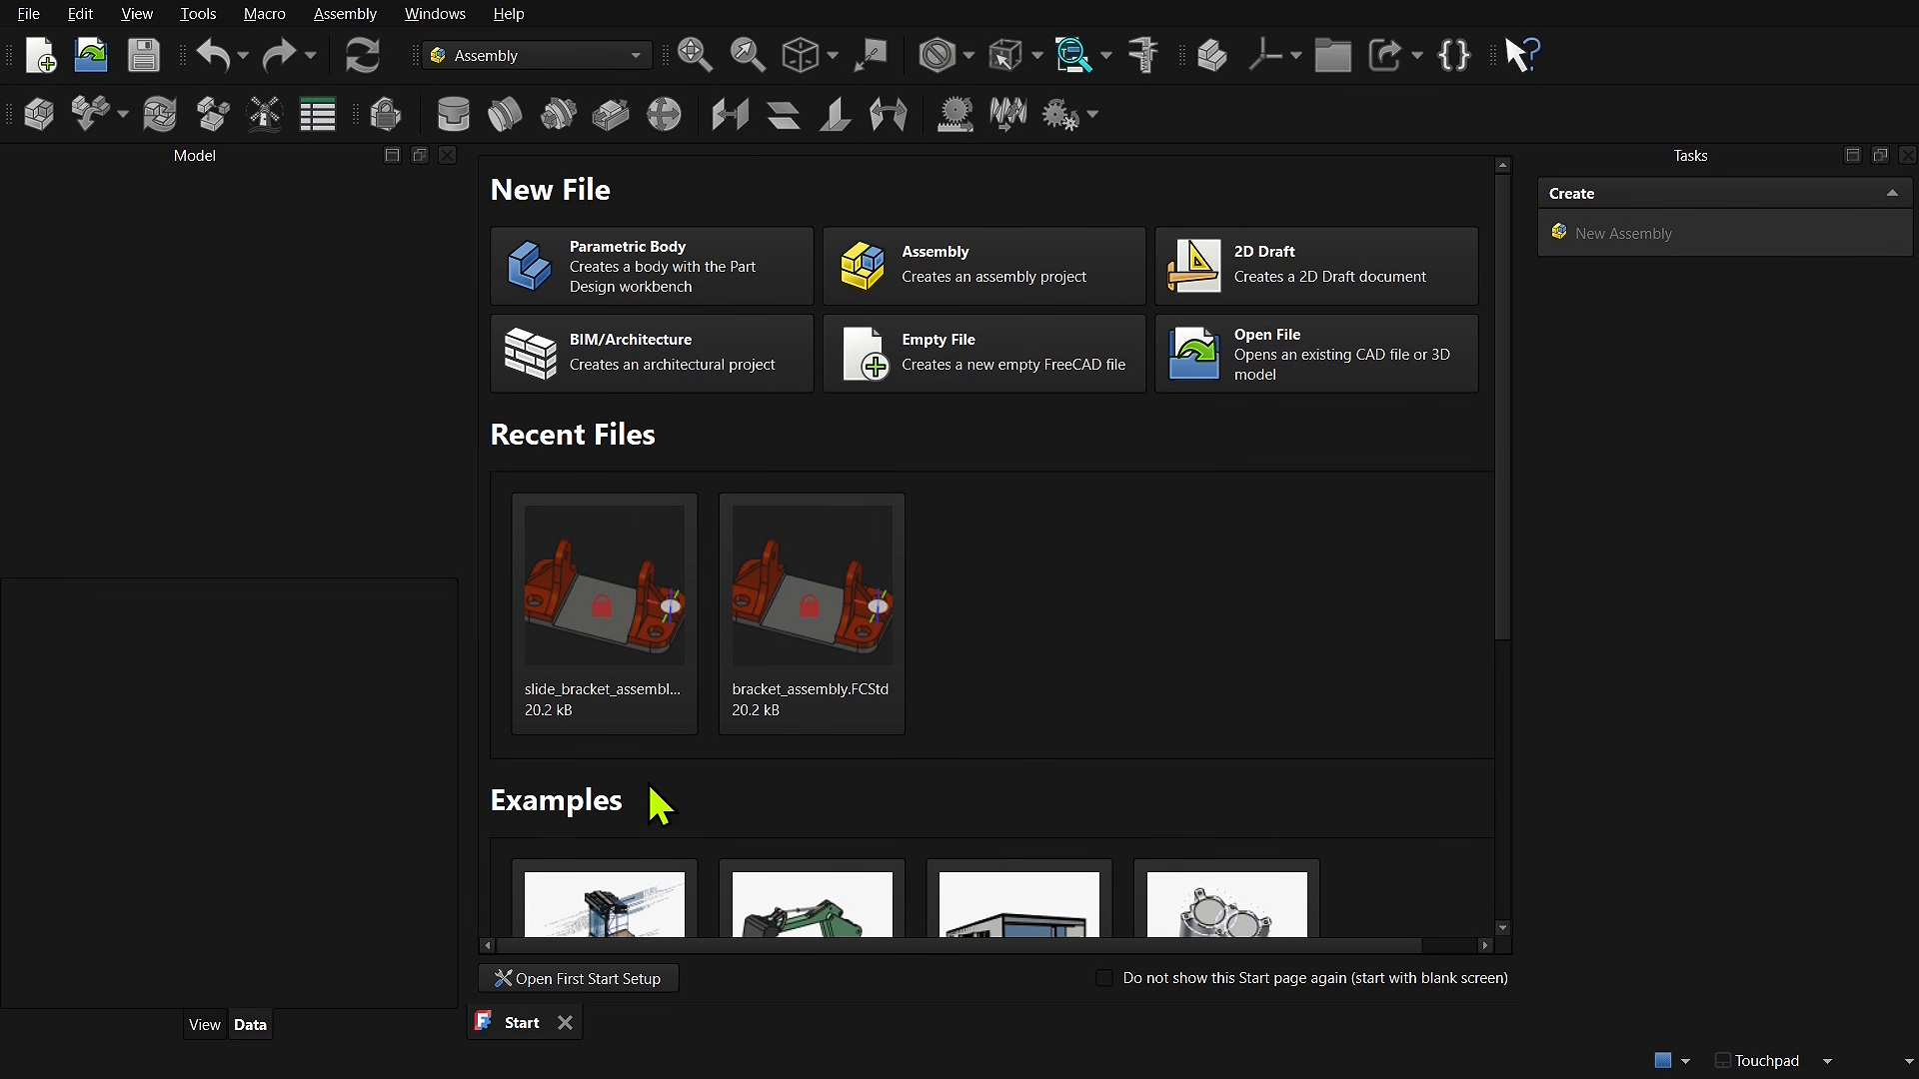
left_click(612, 662)
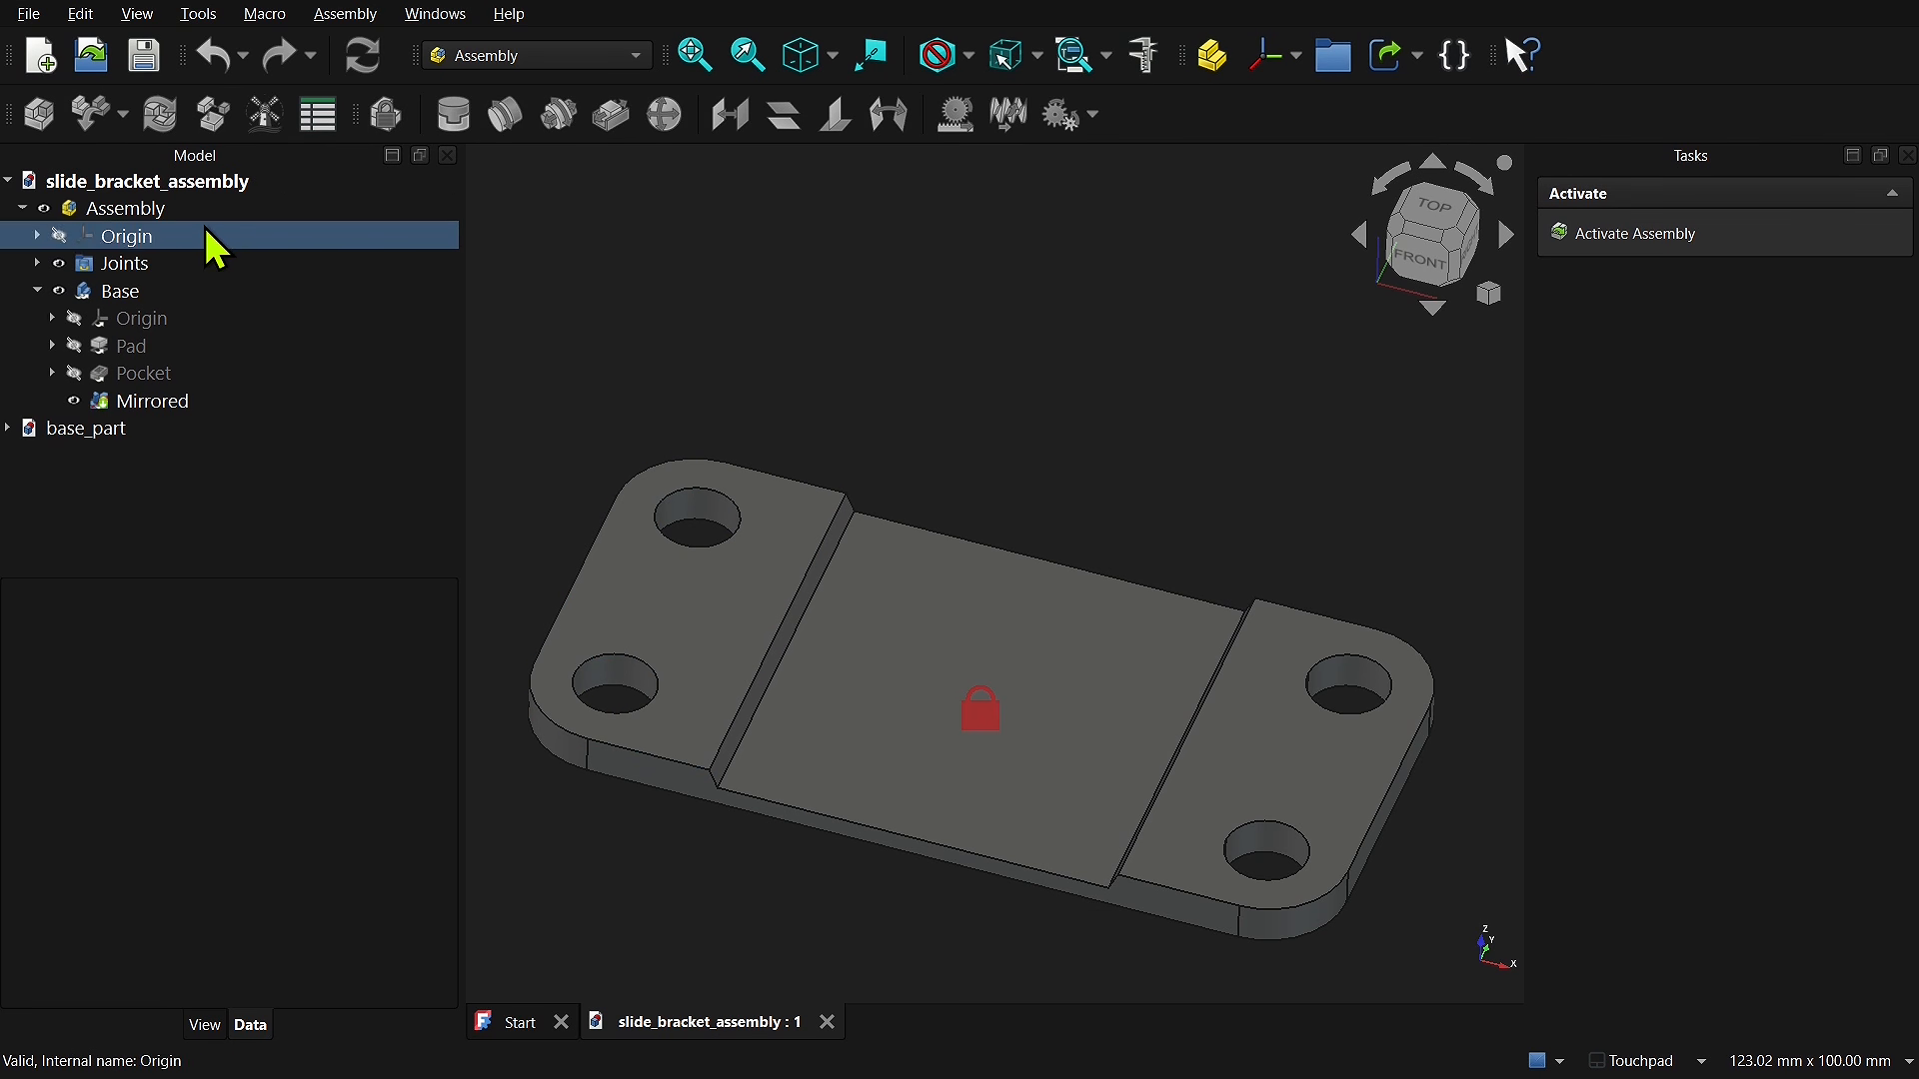
Step: Activate the assembly and load bracket.FCStd into the list of components available for insertion
double_click(140, 208)
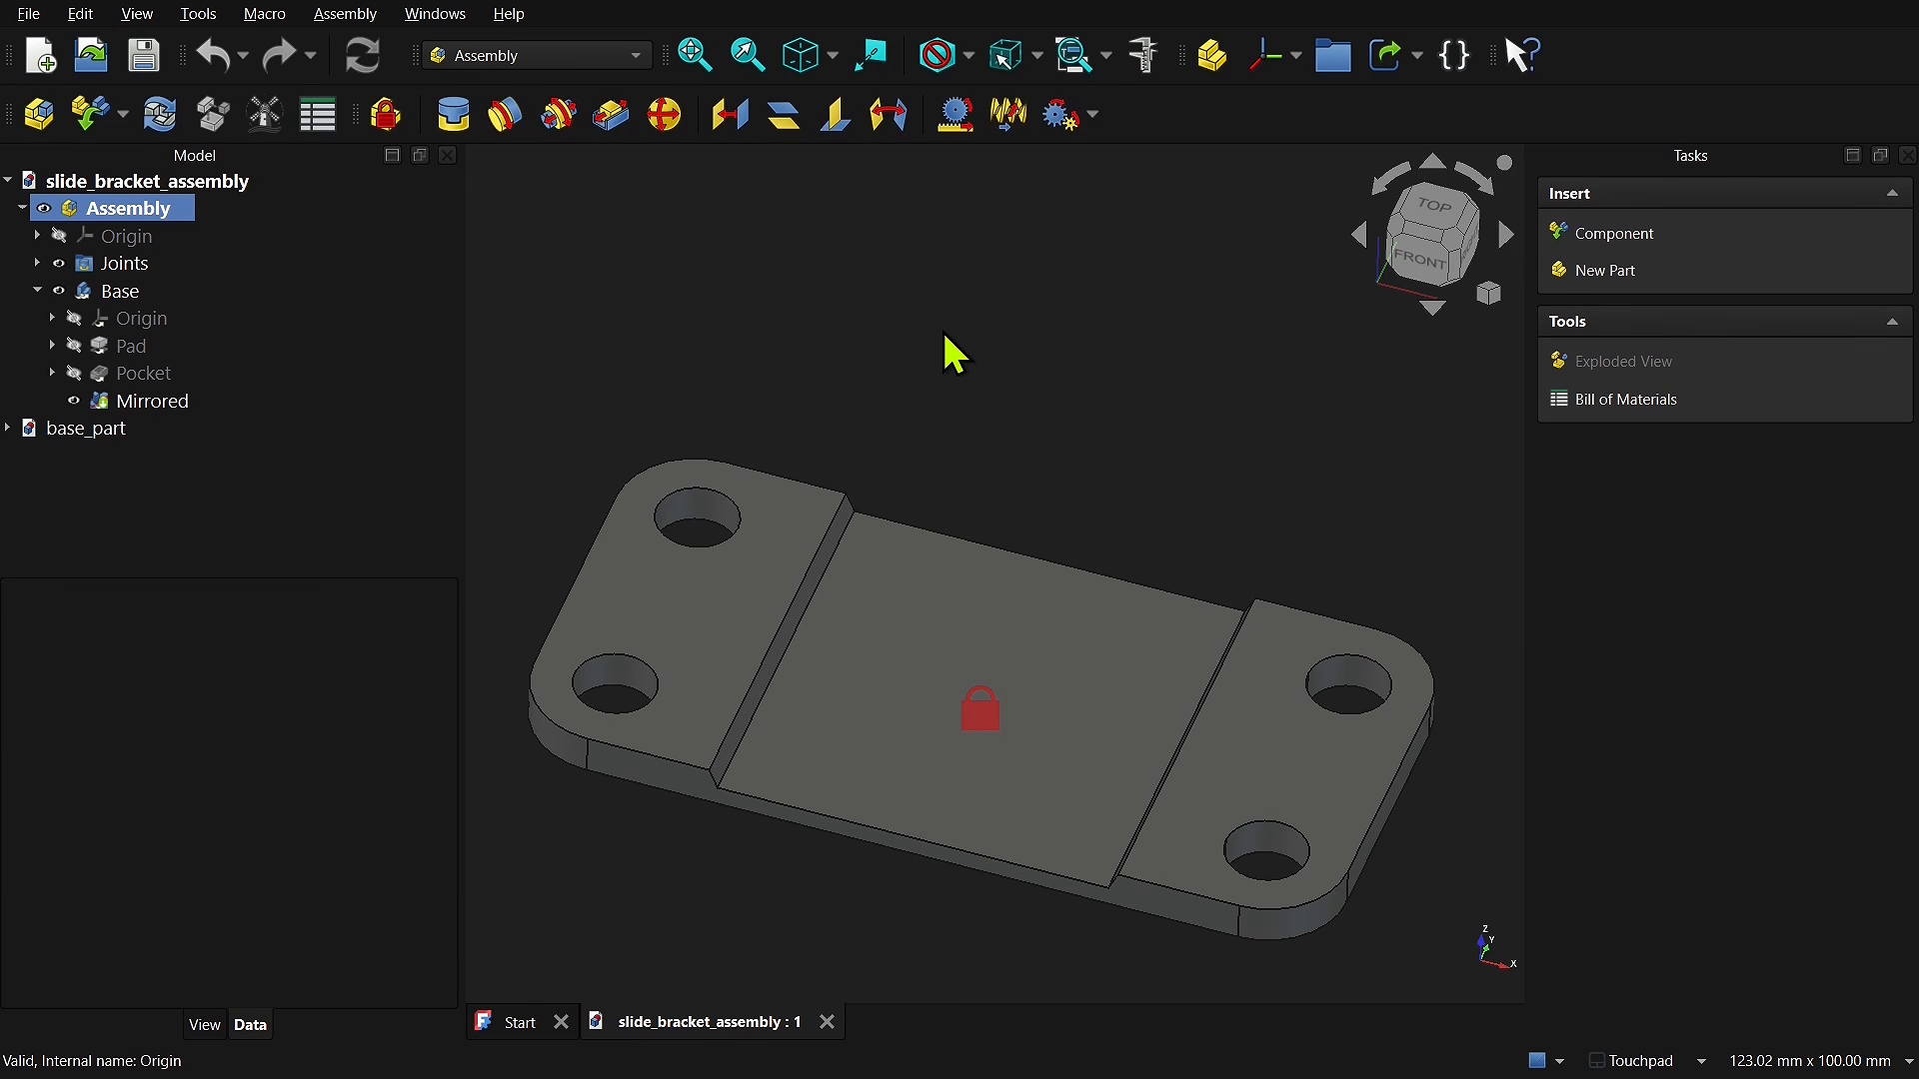
left_click(88, 120)
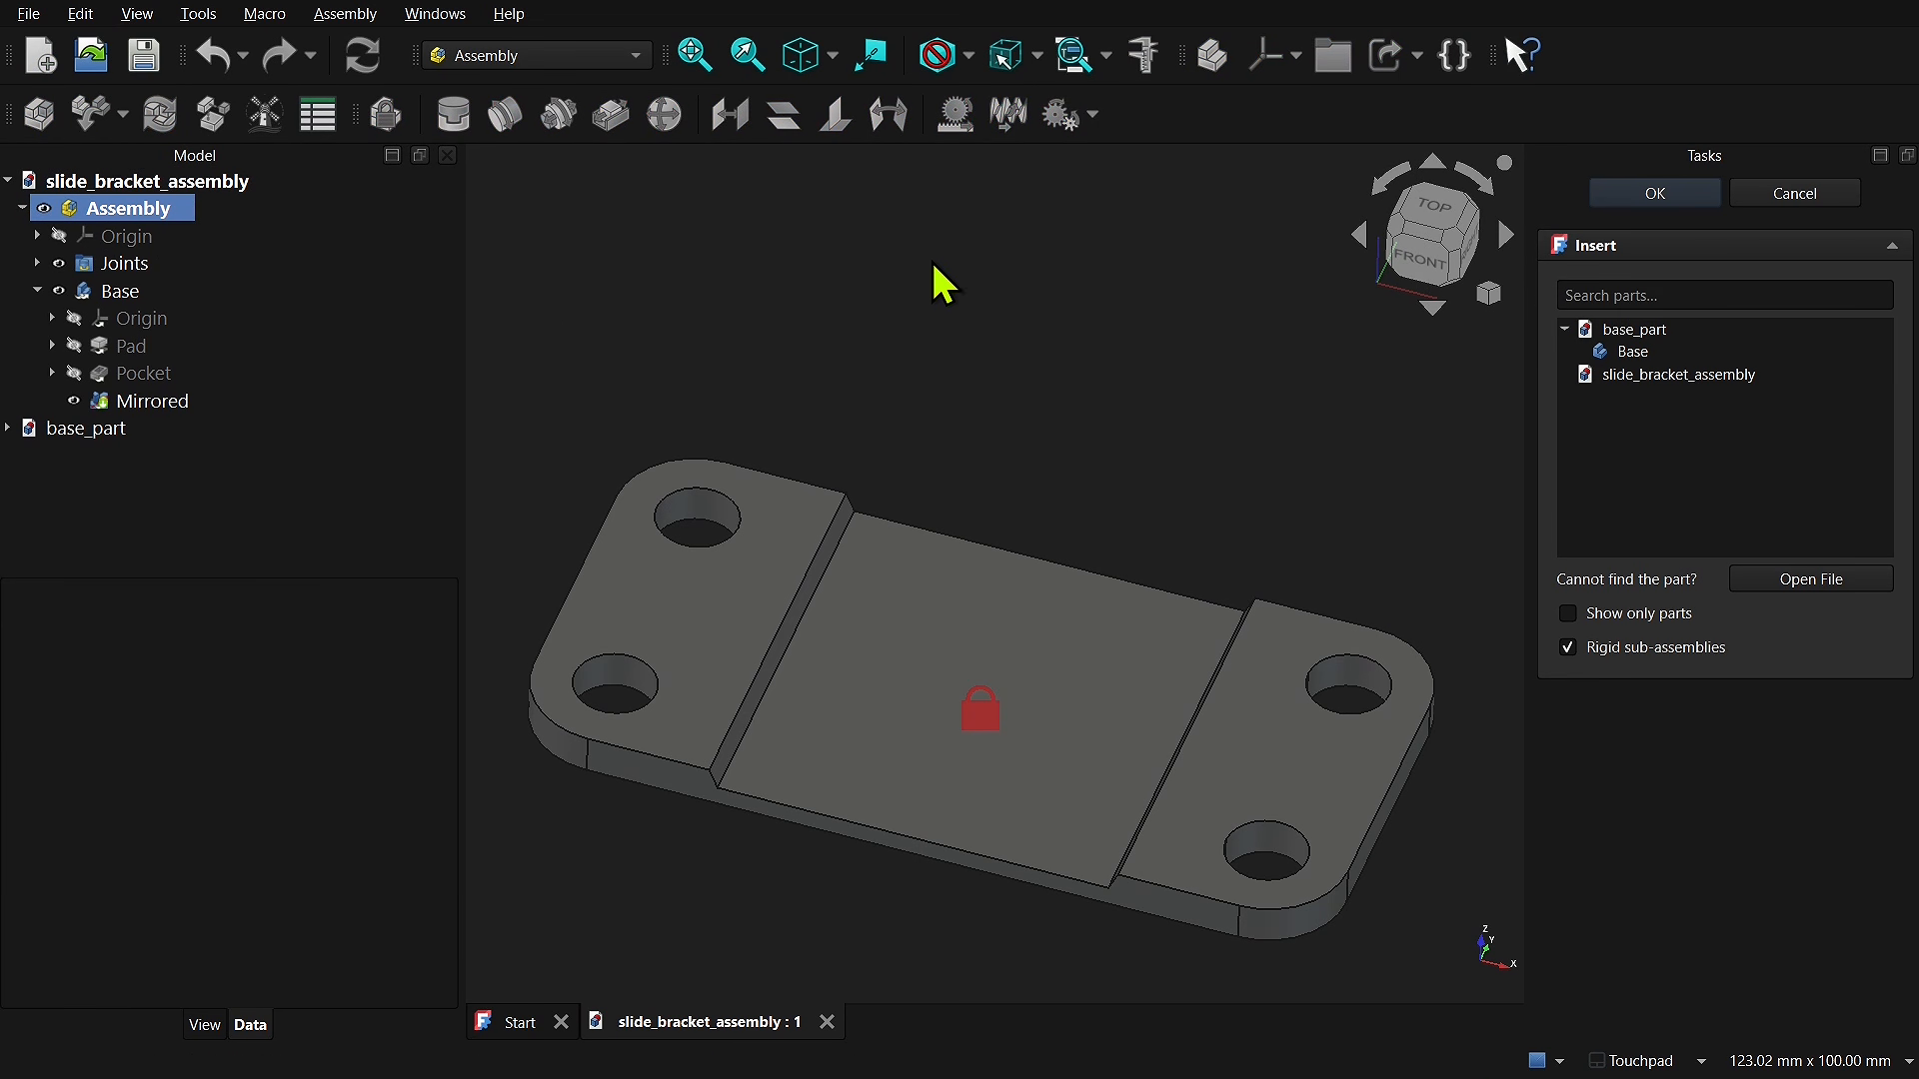
left_click(1713, 378)
left_click(1811, 581)
left_click(852, 249)
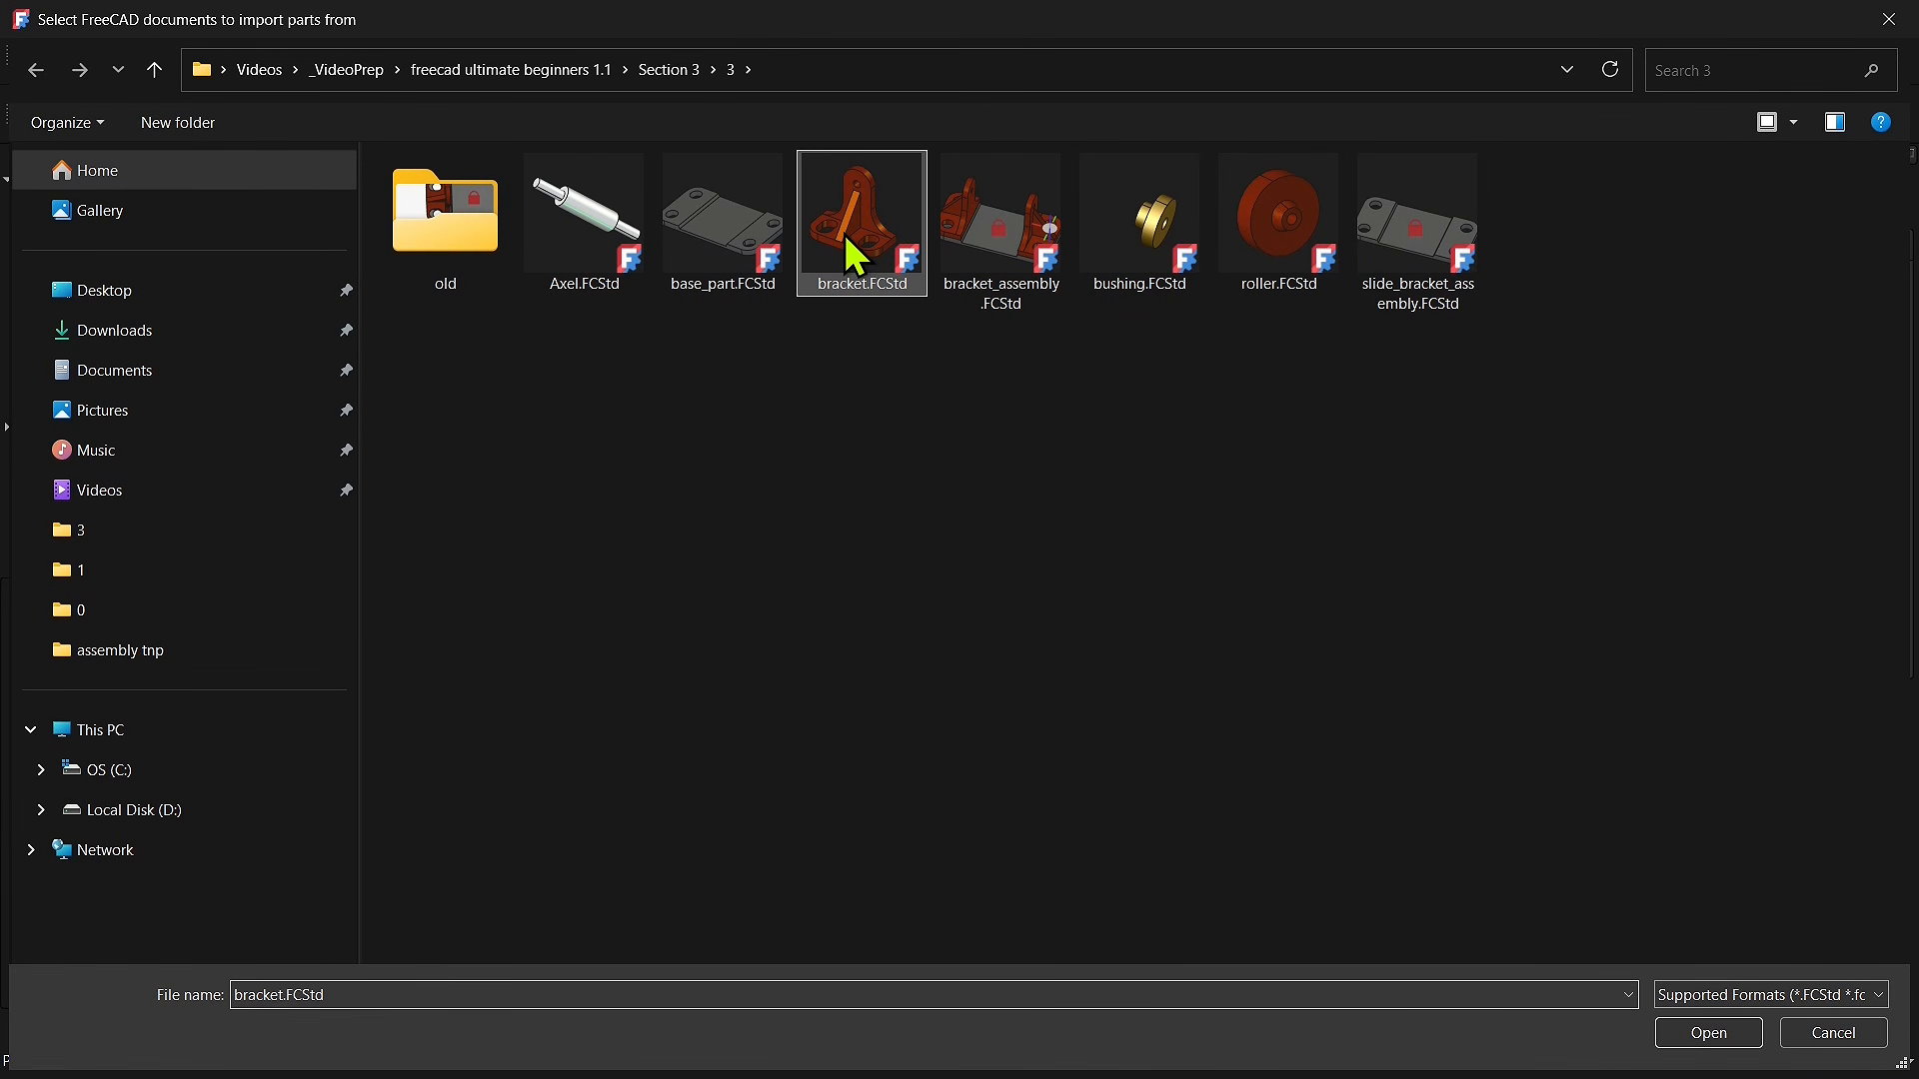
left_click(1709, 1033)
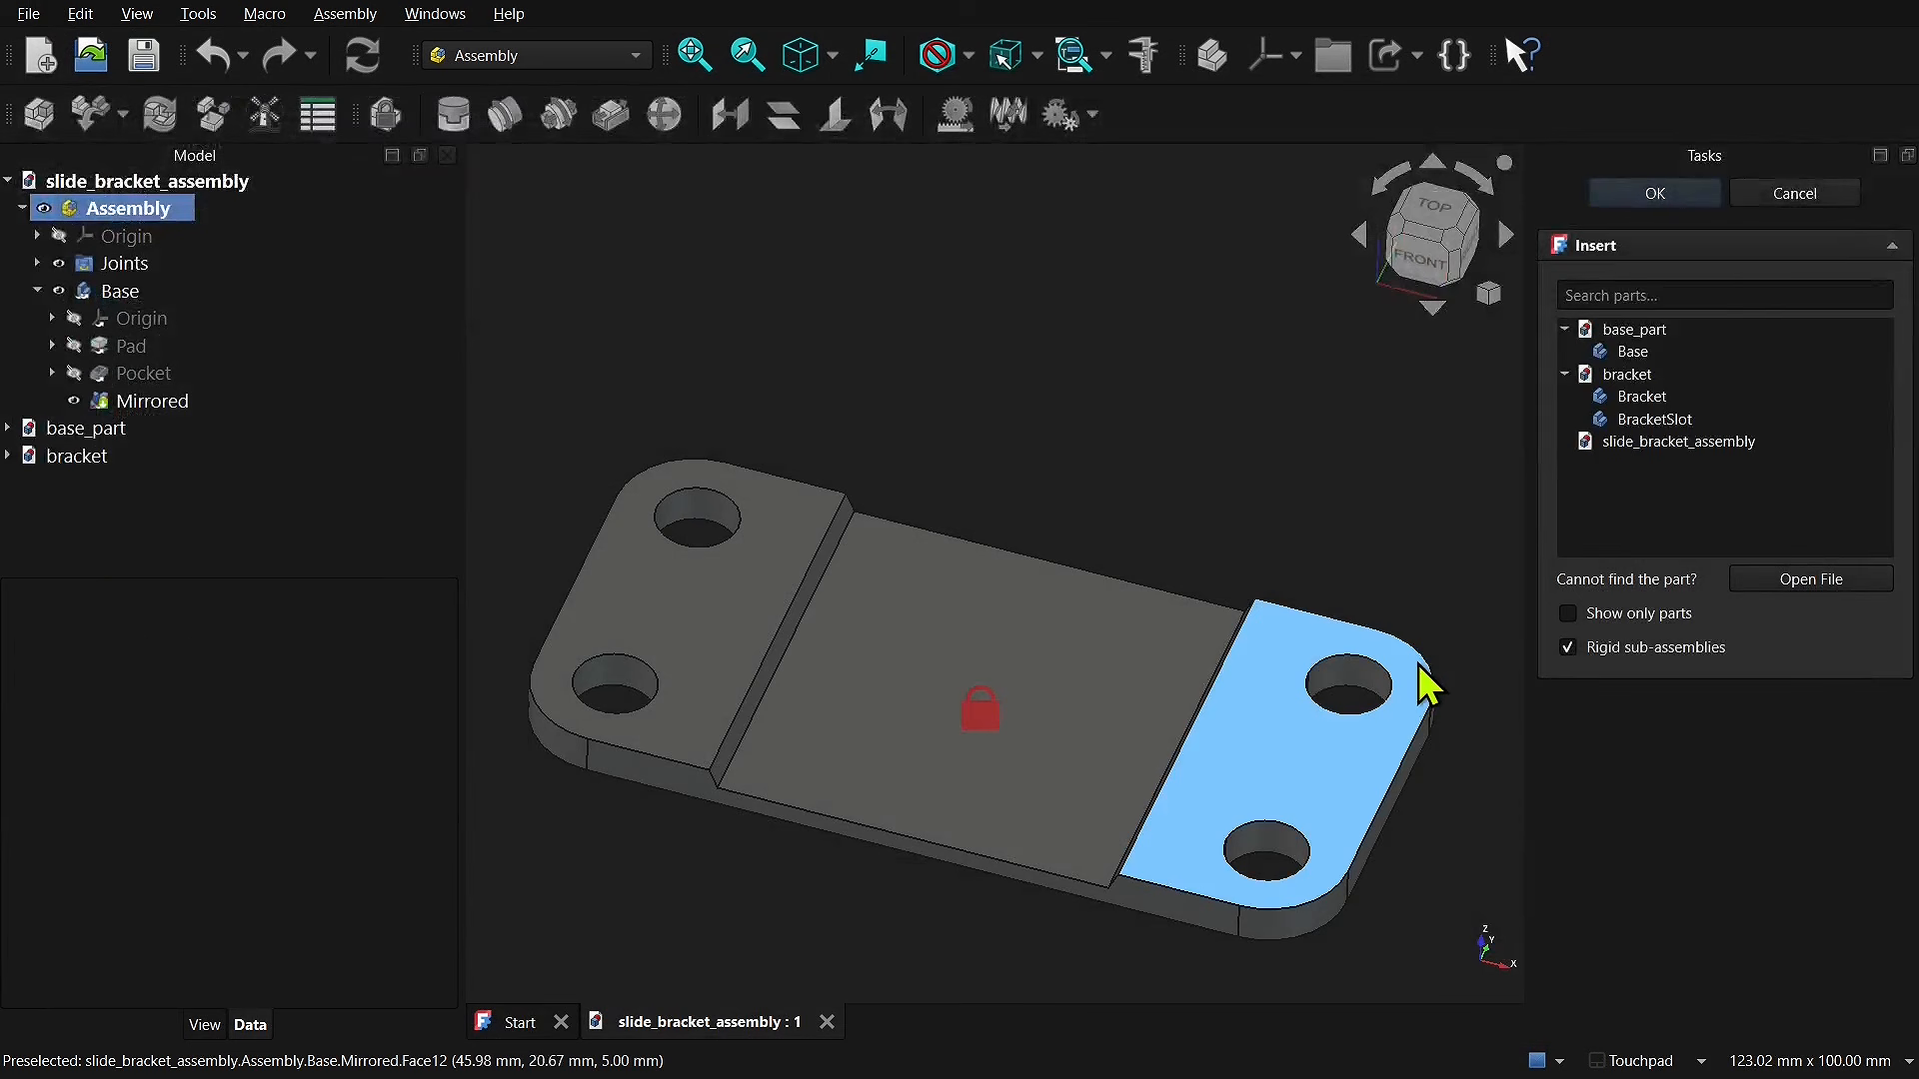
Step: Insert the Bracket component from the bracket document into the assembly and save slide_bracket_assembly
left_click(1621, 406)
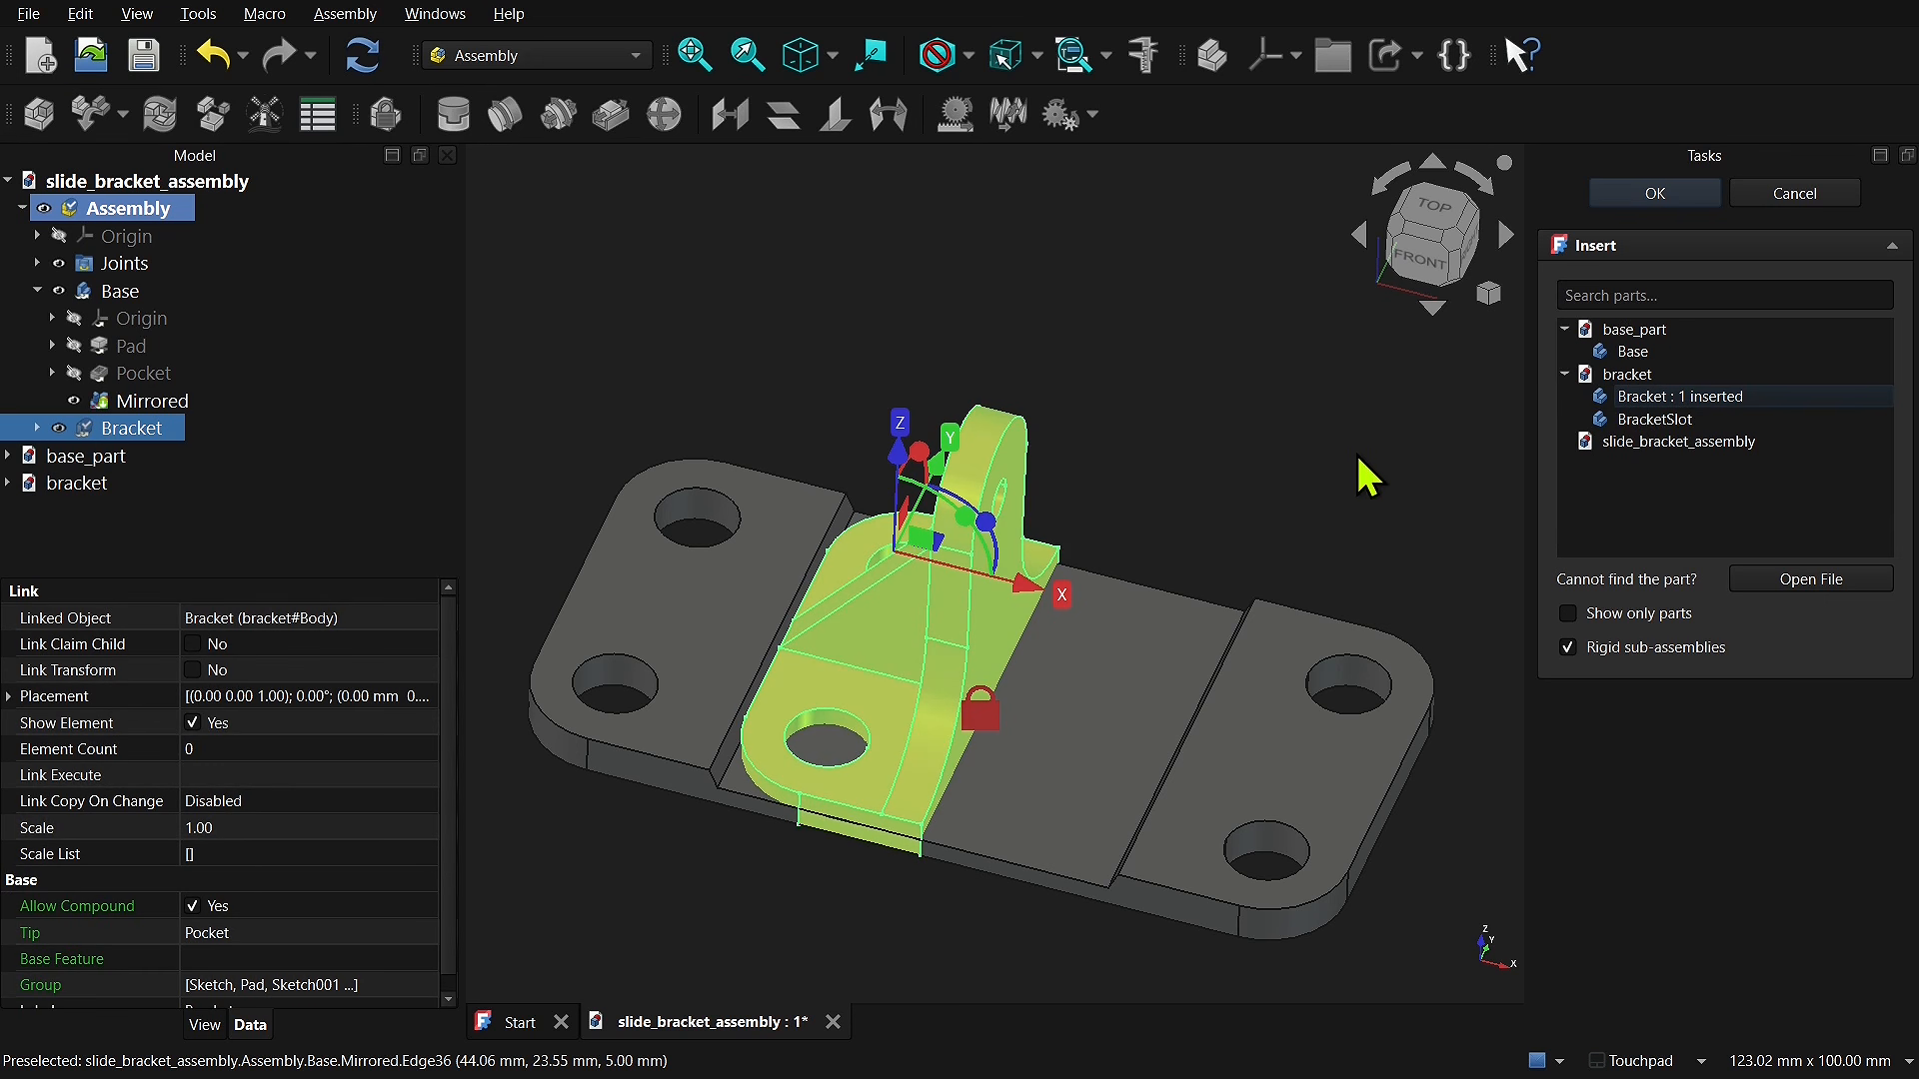
left_click(964, 615)
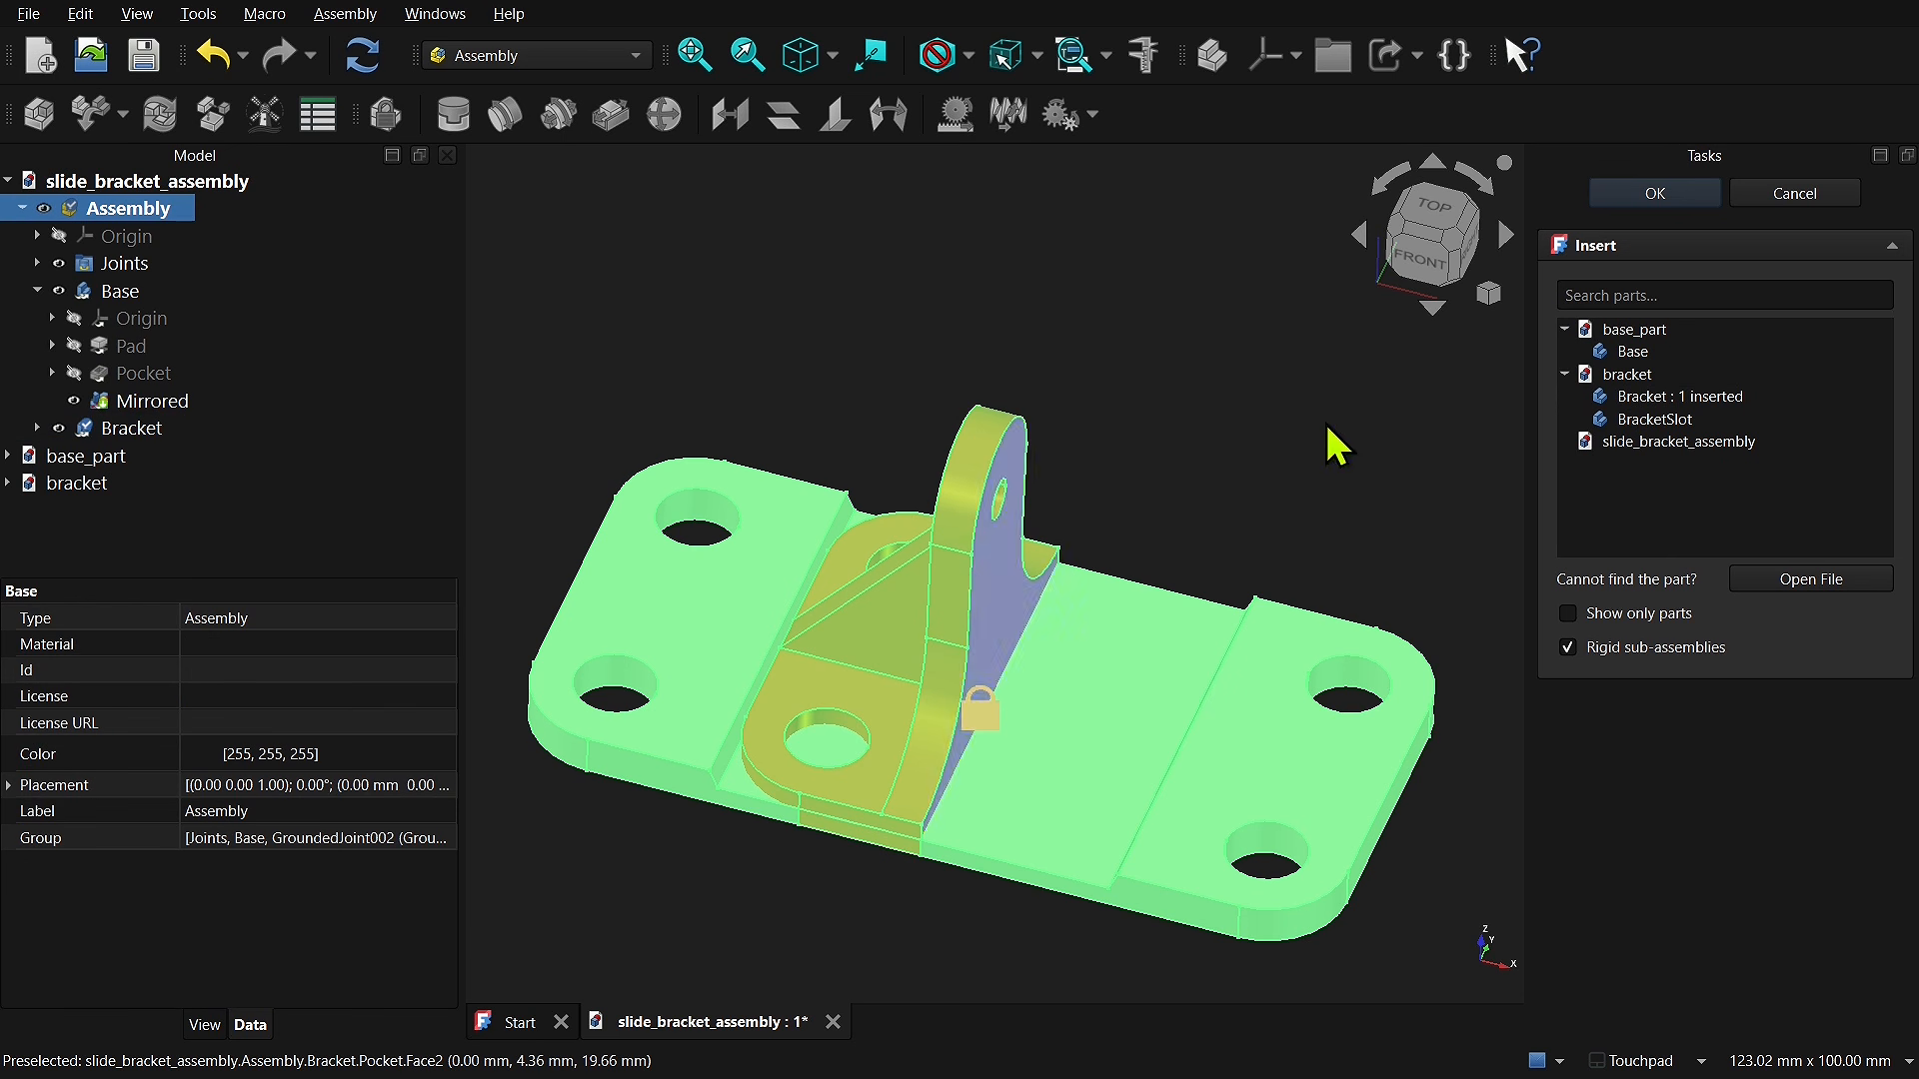
left_click(1624, 197)
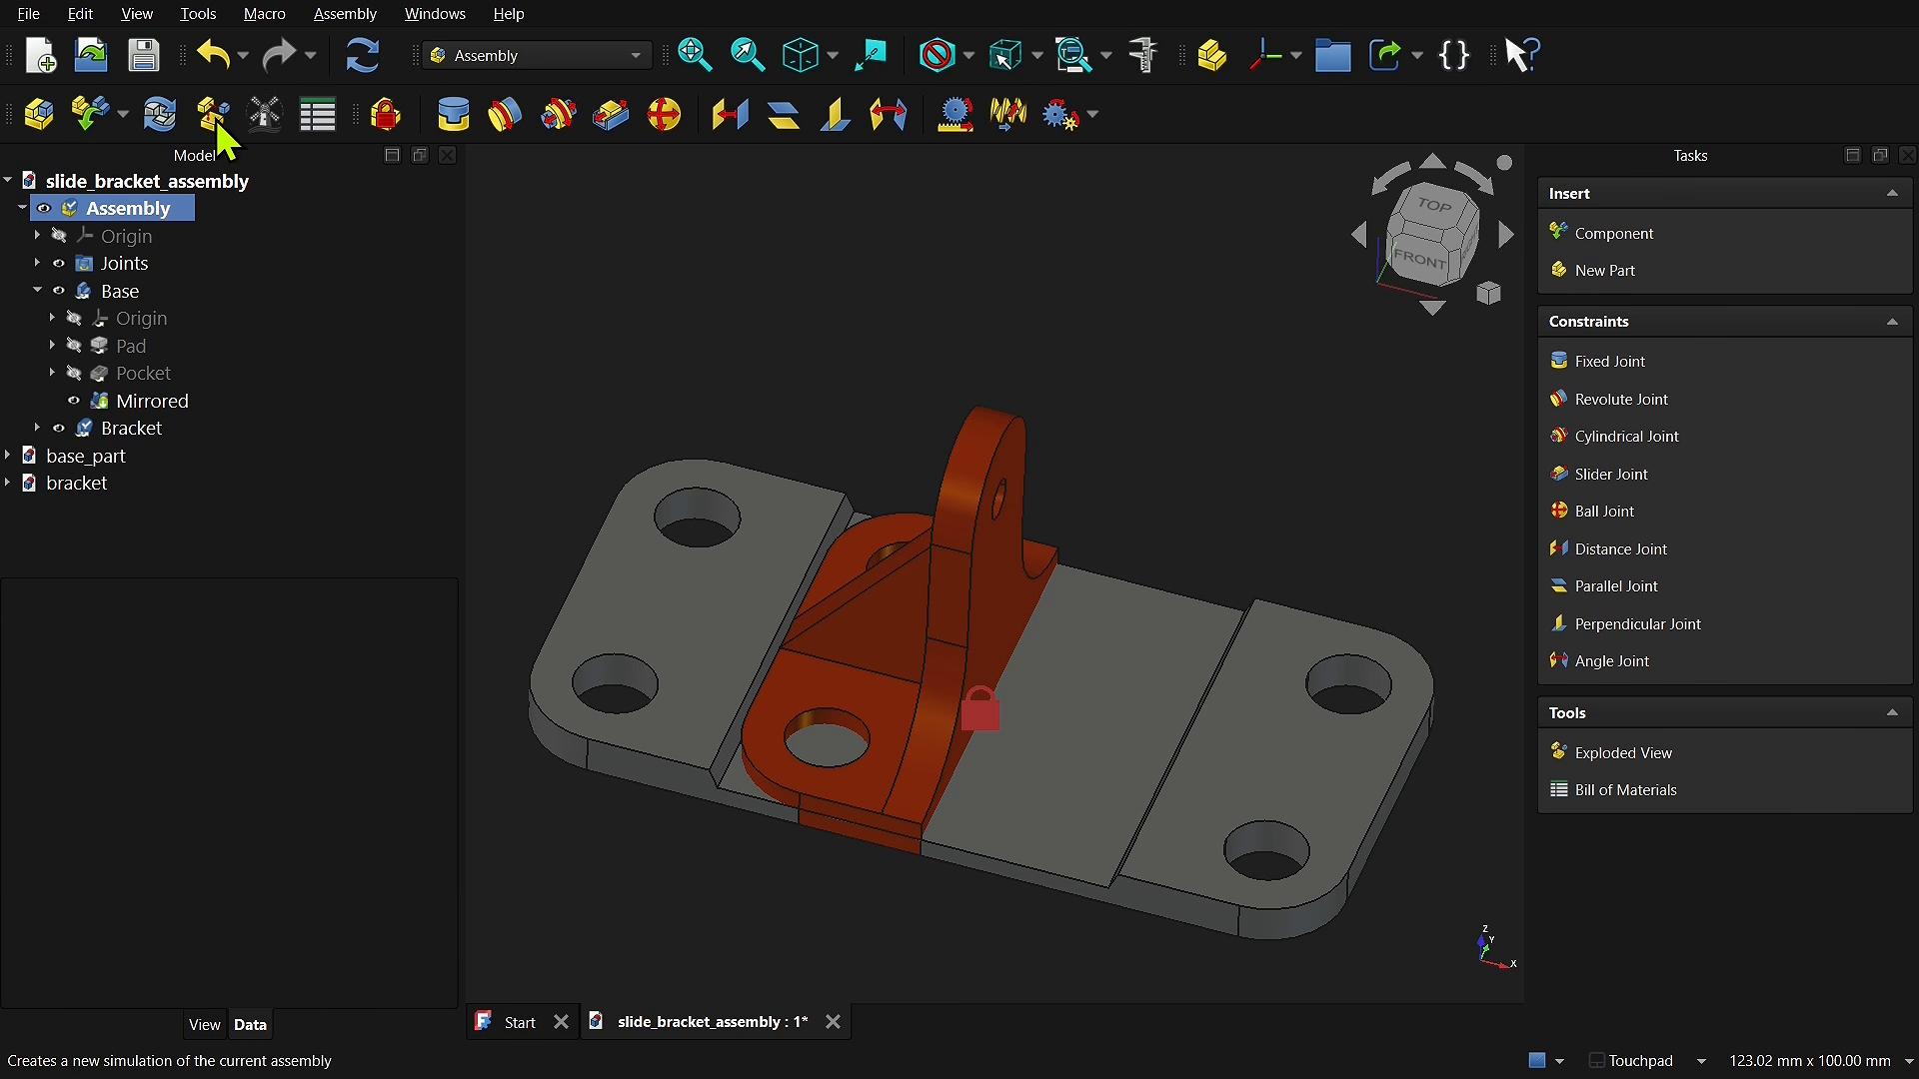
left_click(158, 67)
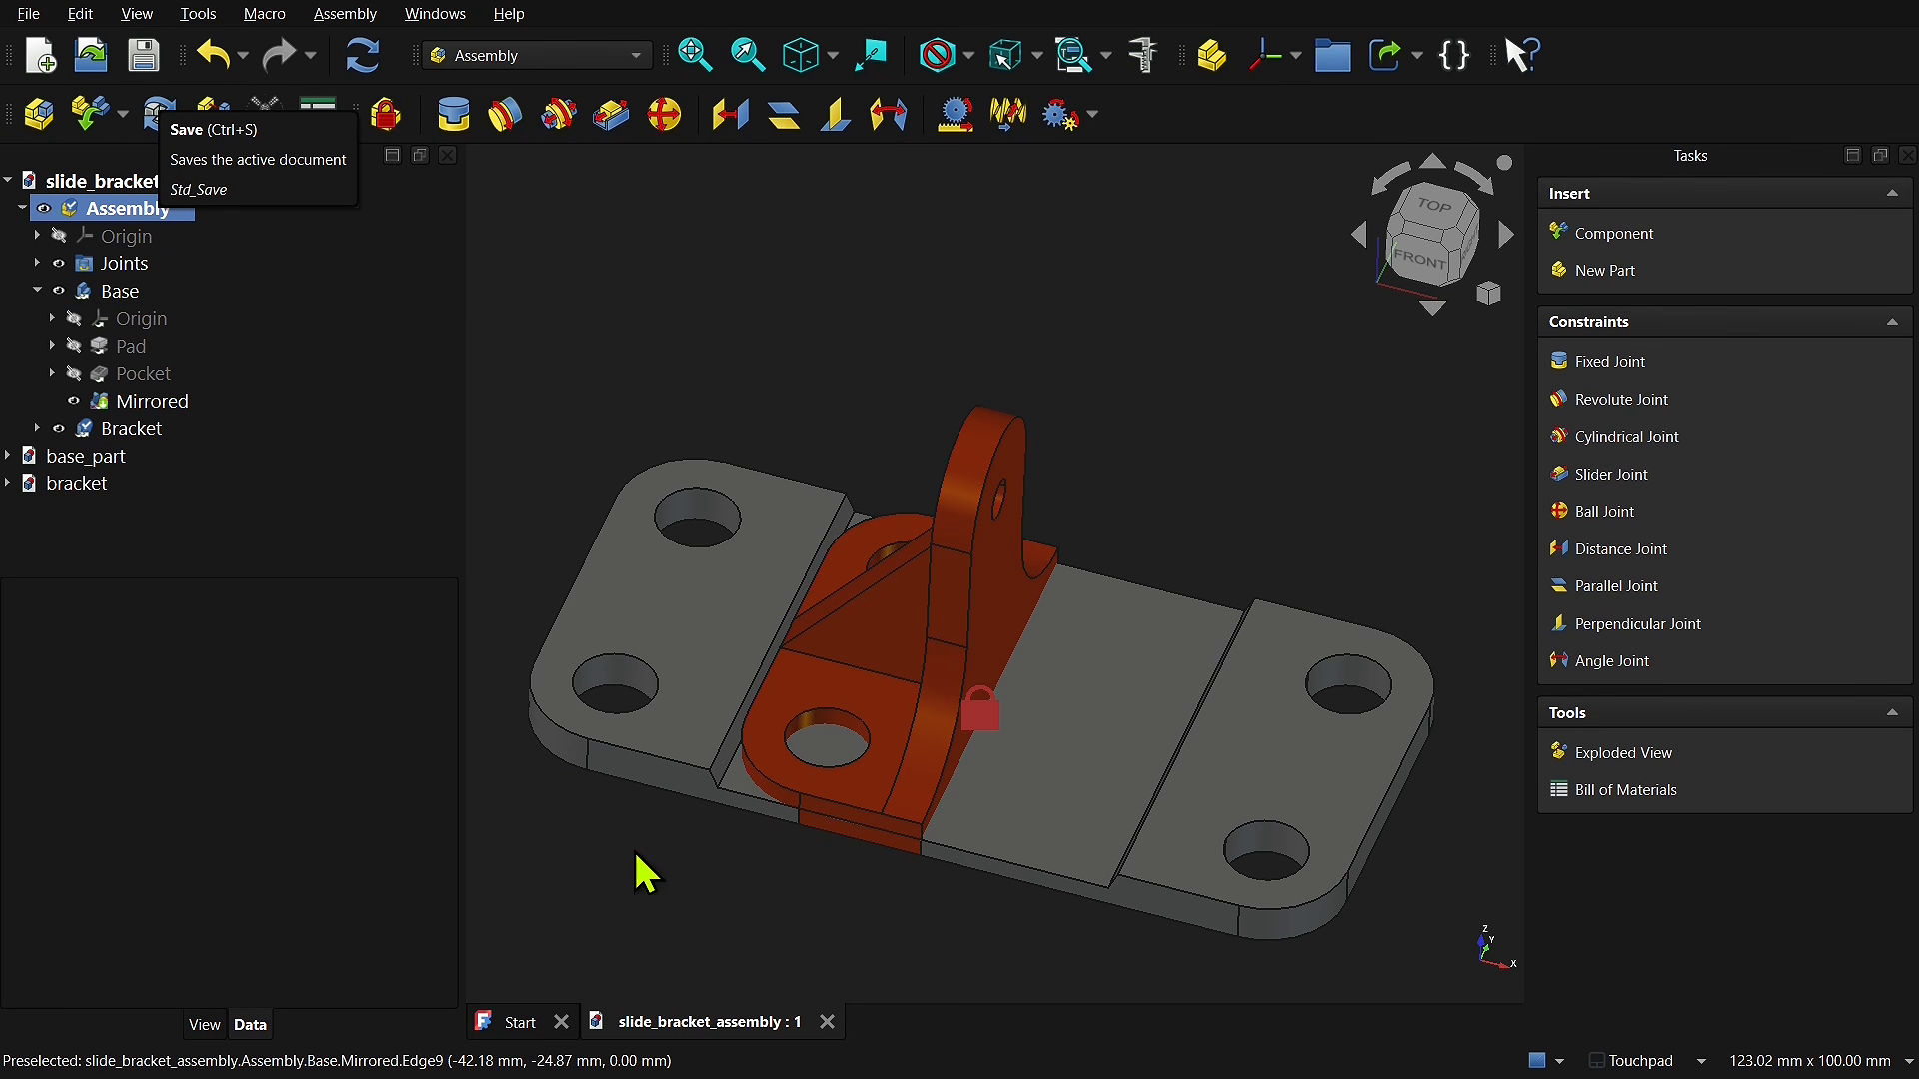
Step: Close slide_bracket_assembly, reopen it from the recent files, and activate its assembly
left_click(832, 1024)
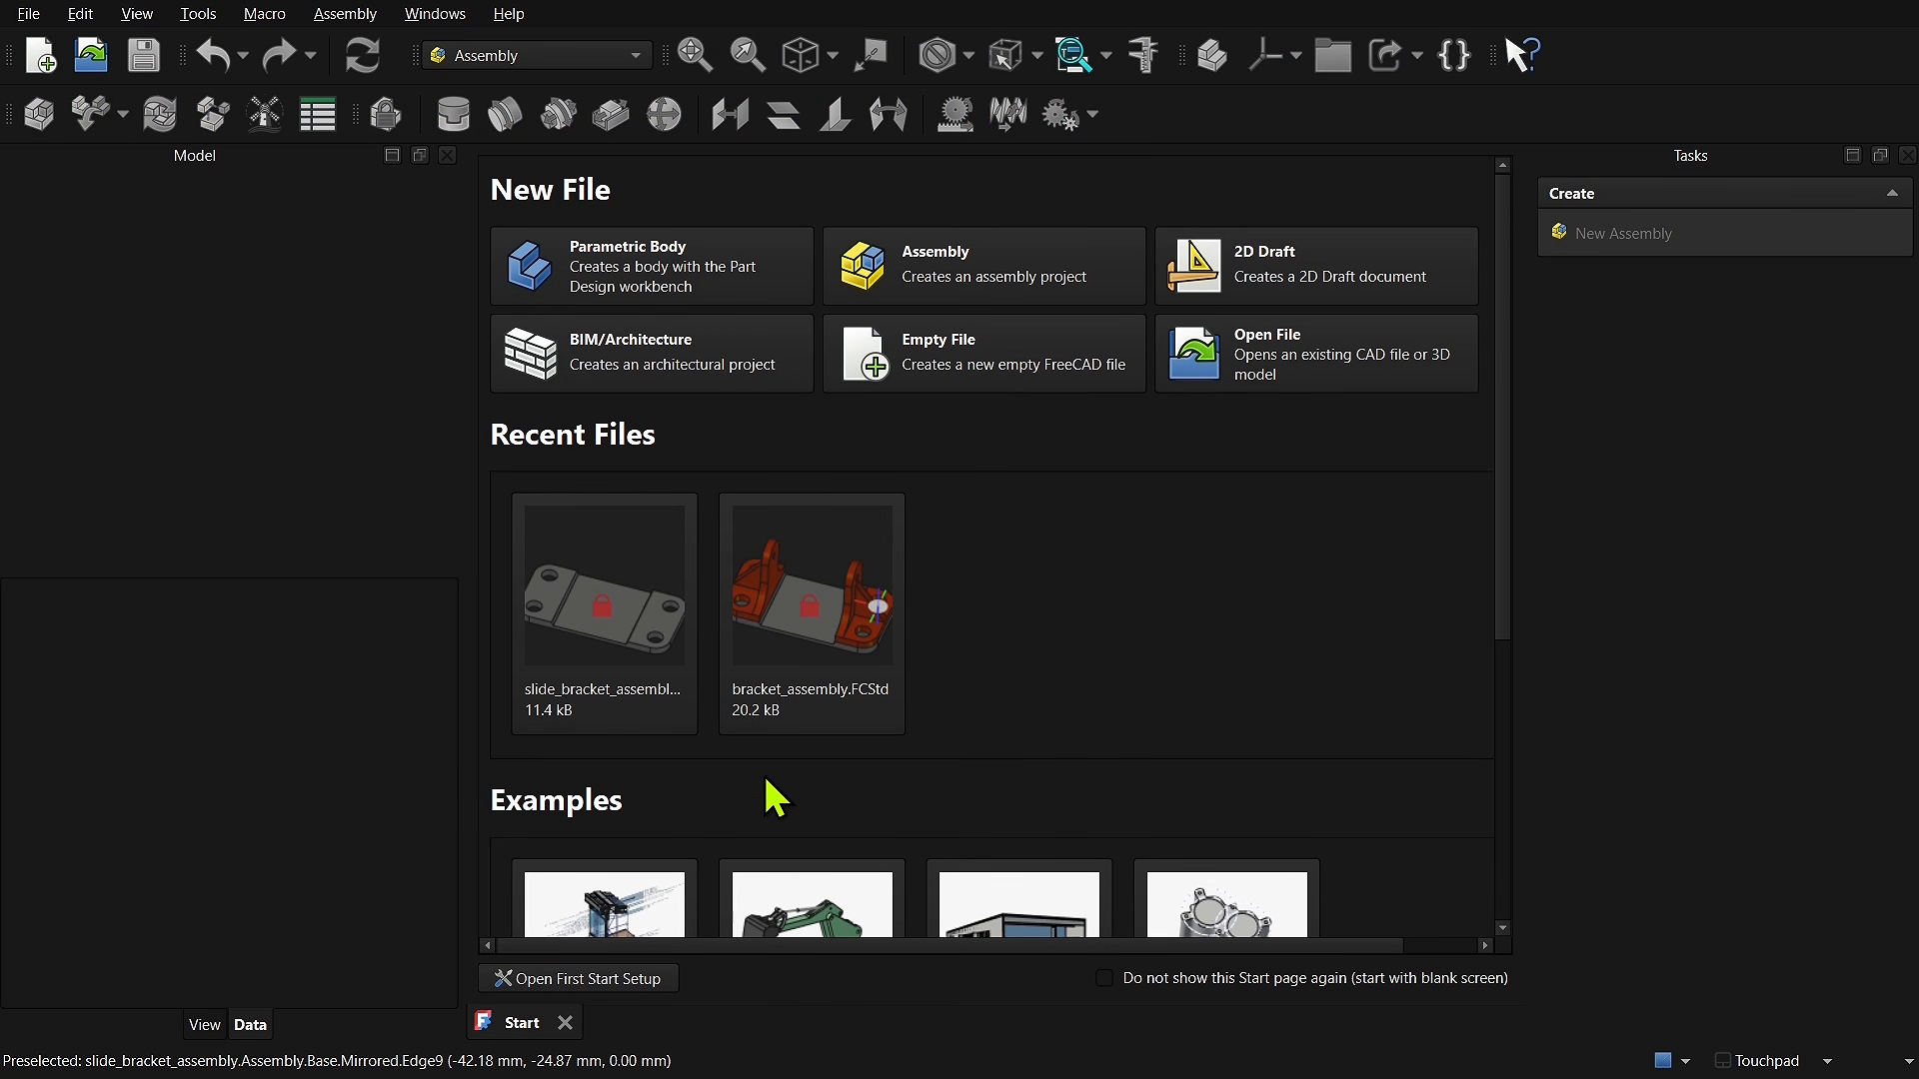
left_click(582, 640)
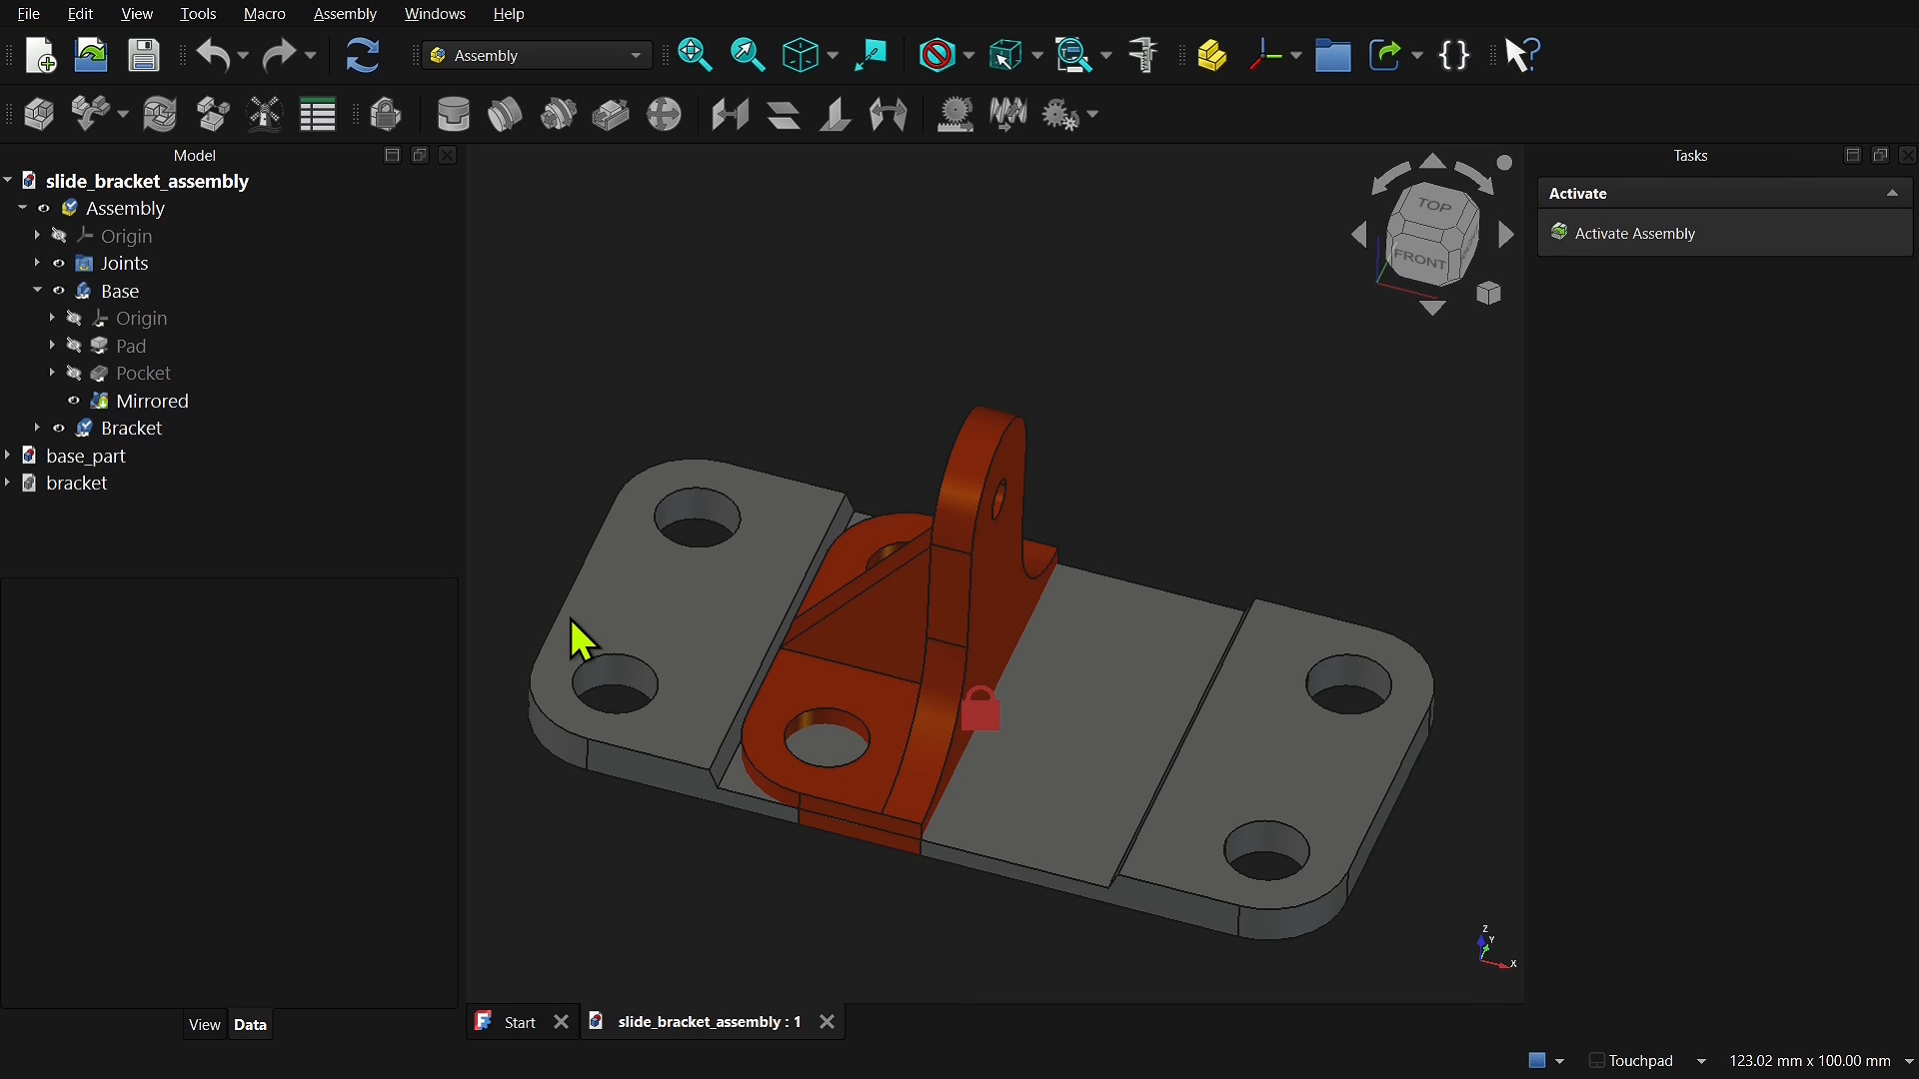
double_click(128, 209)
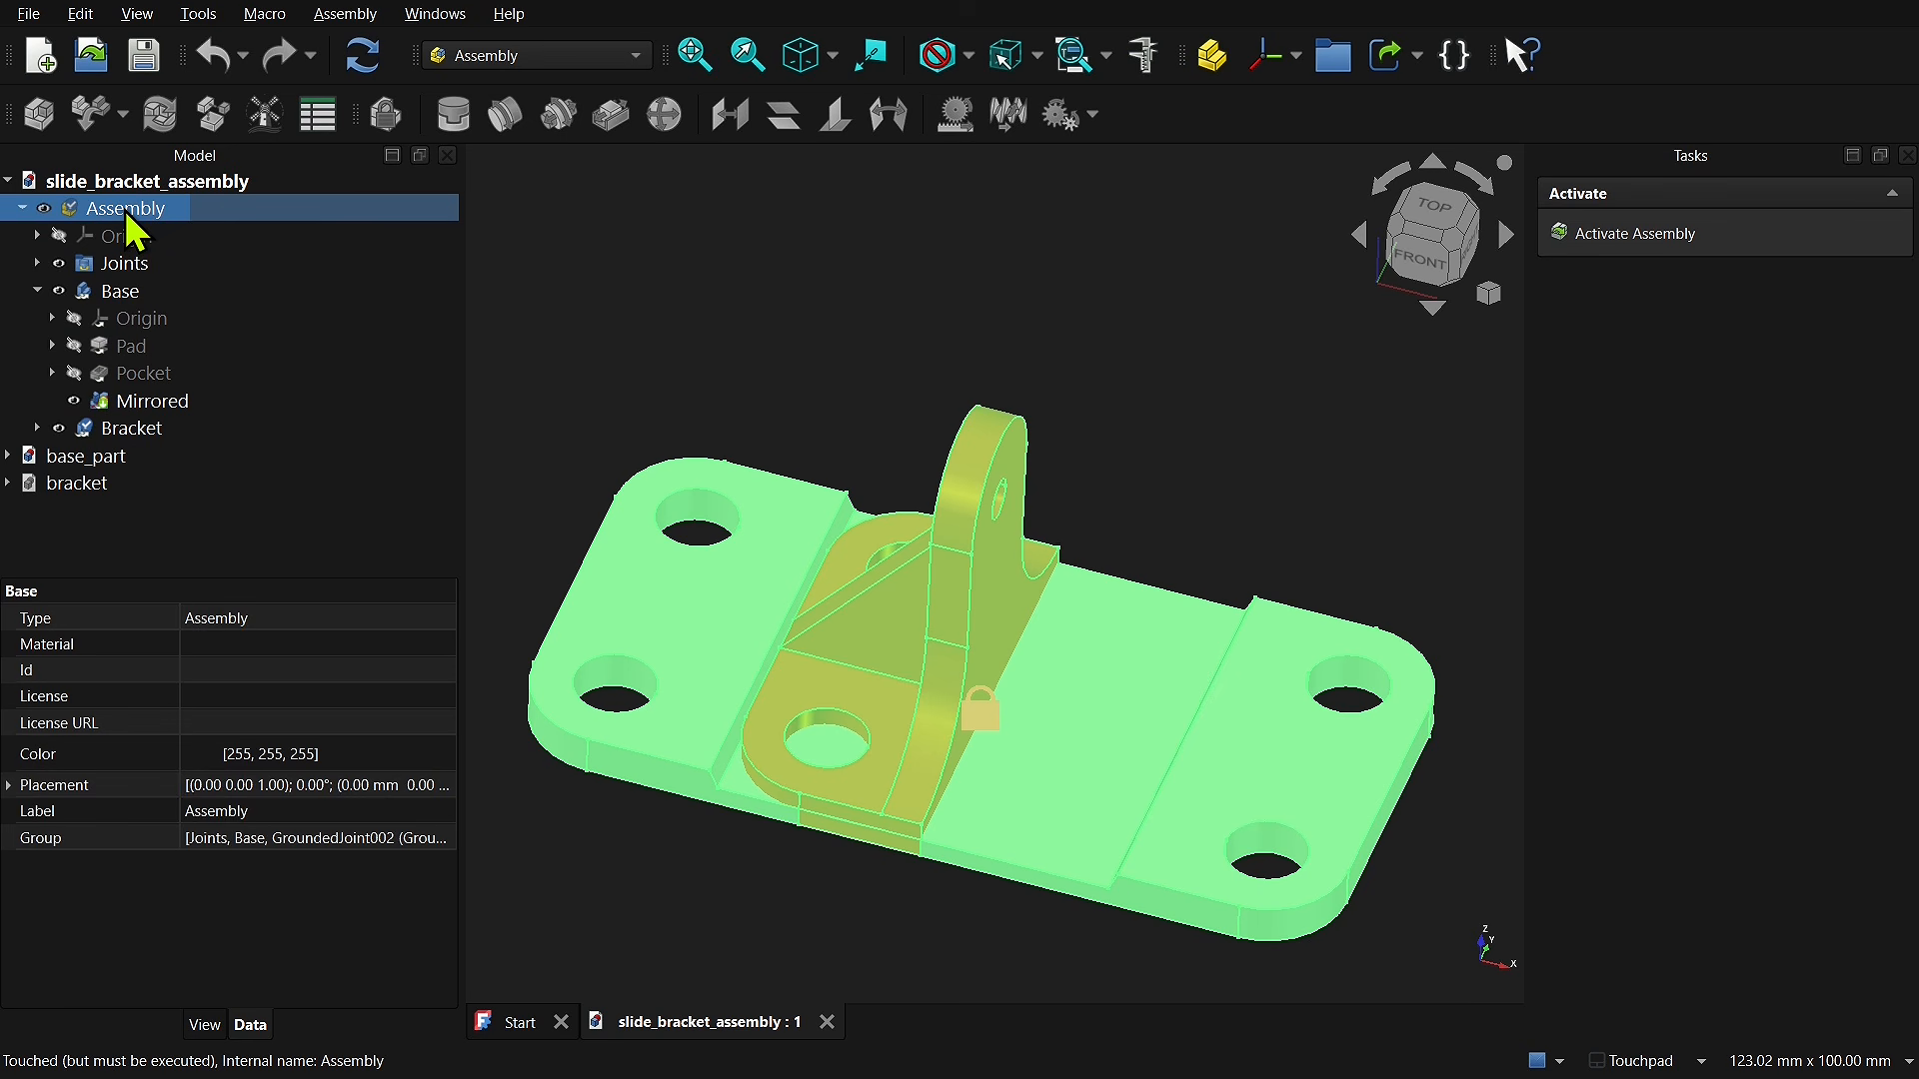
Step: Fully load the partially loaded bracket document within the list of components available for insertion
left_click(92, 116)
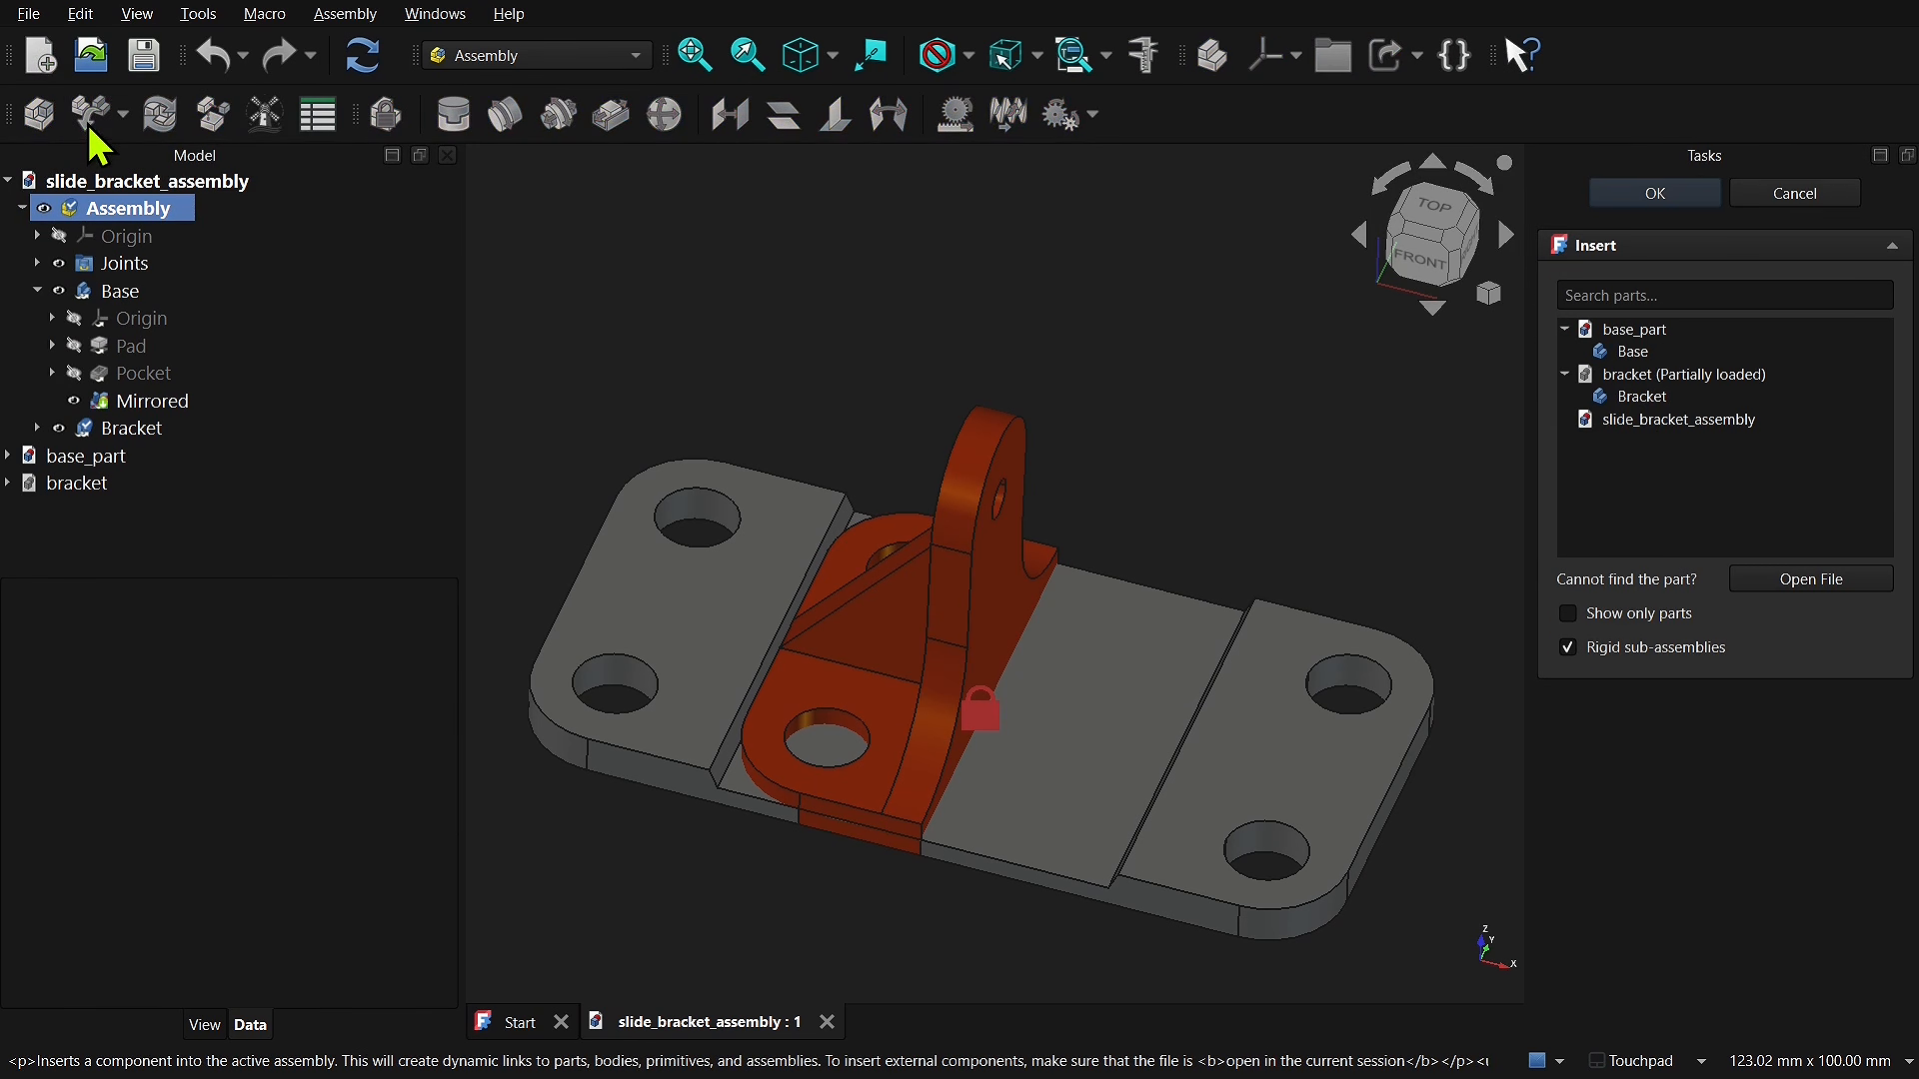
left_click(1616, 423)
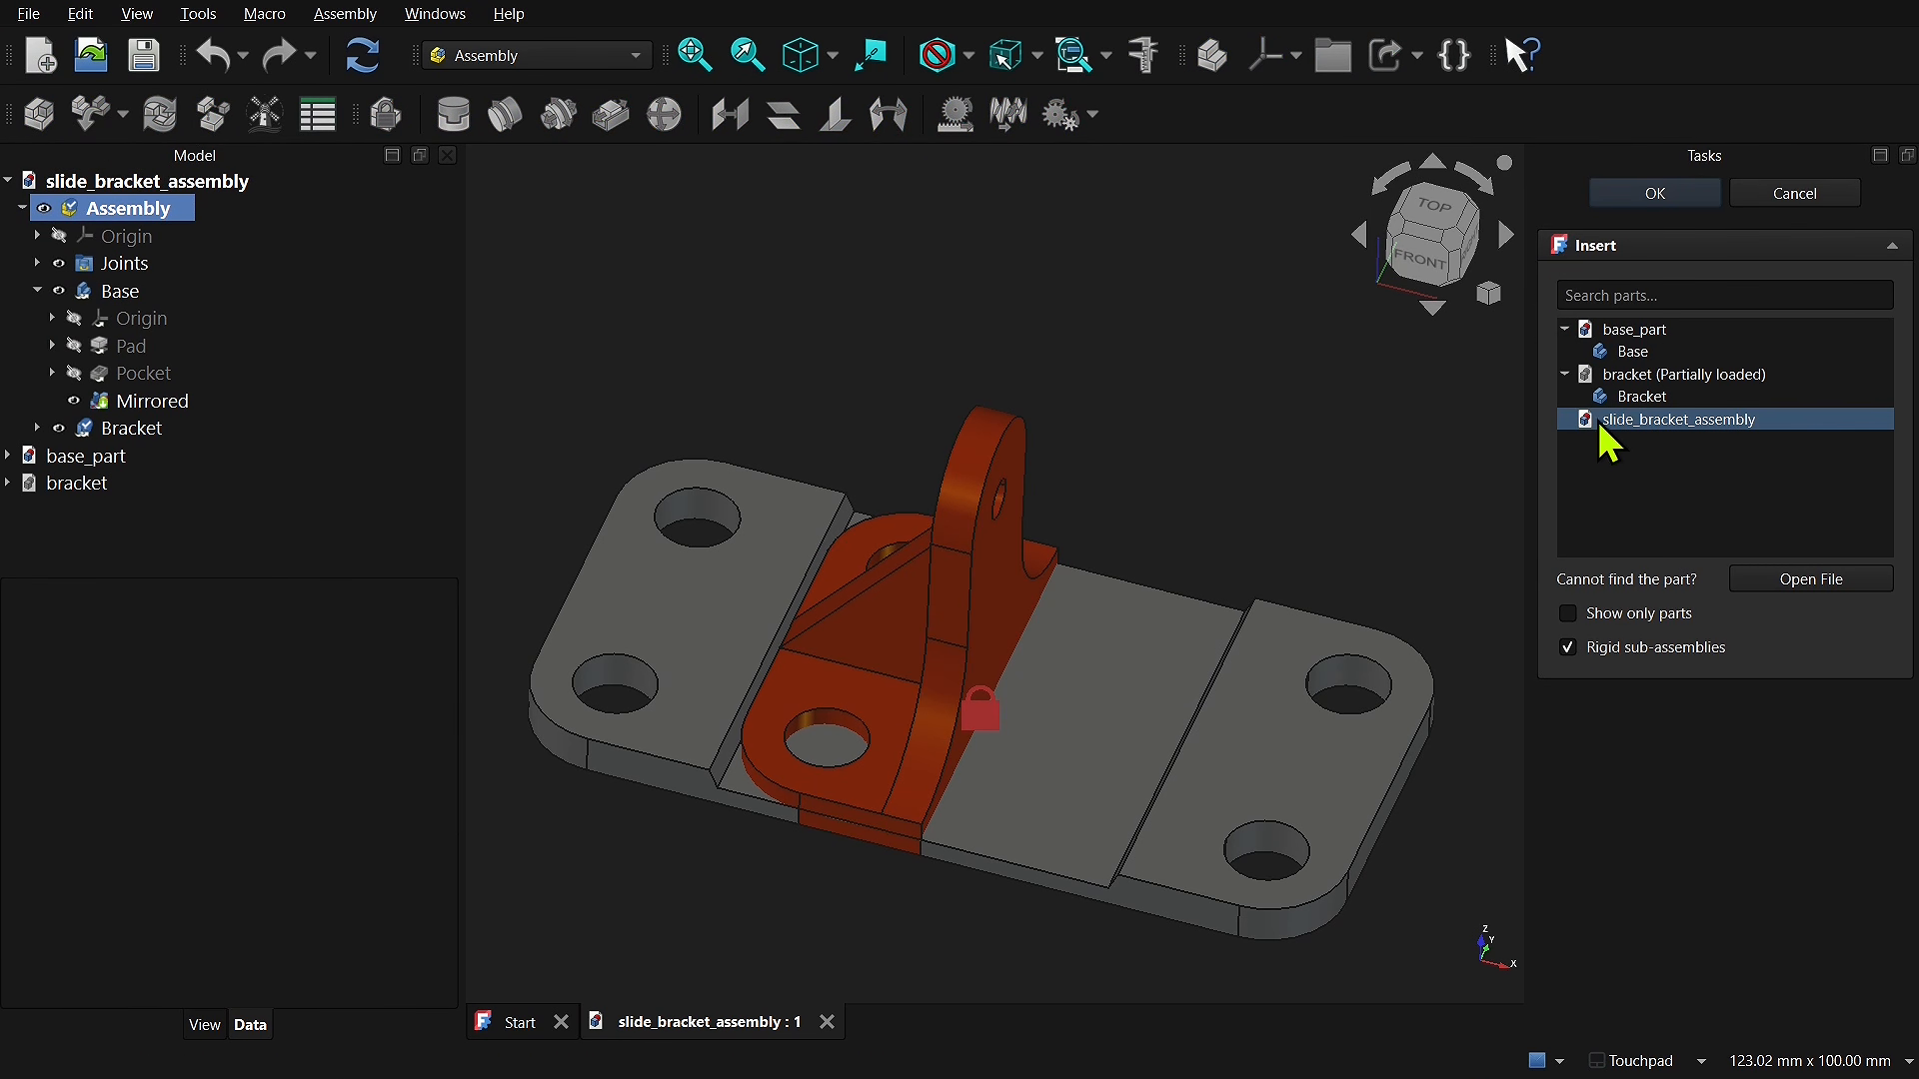
left_click(1747, 380)
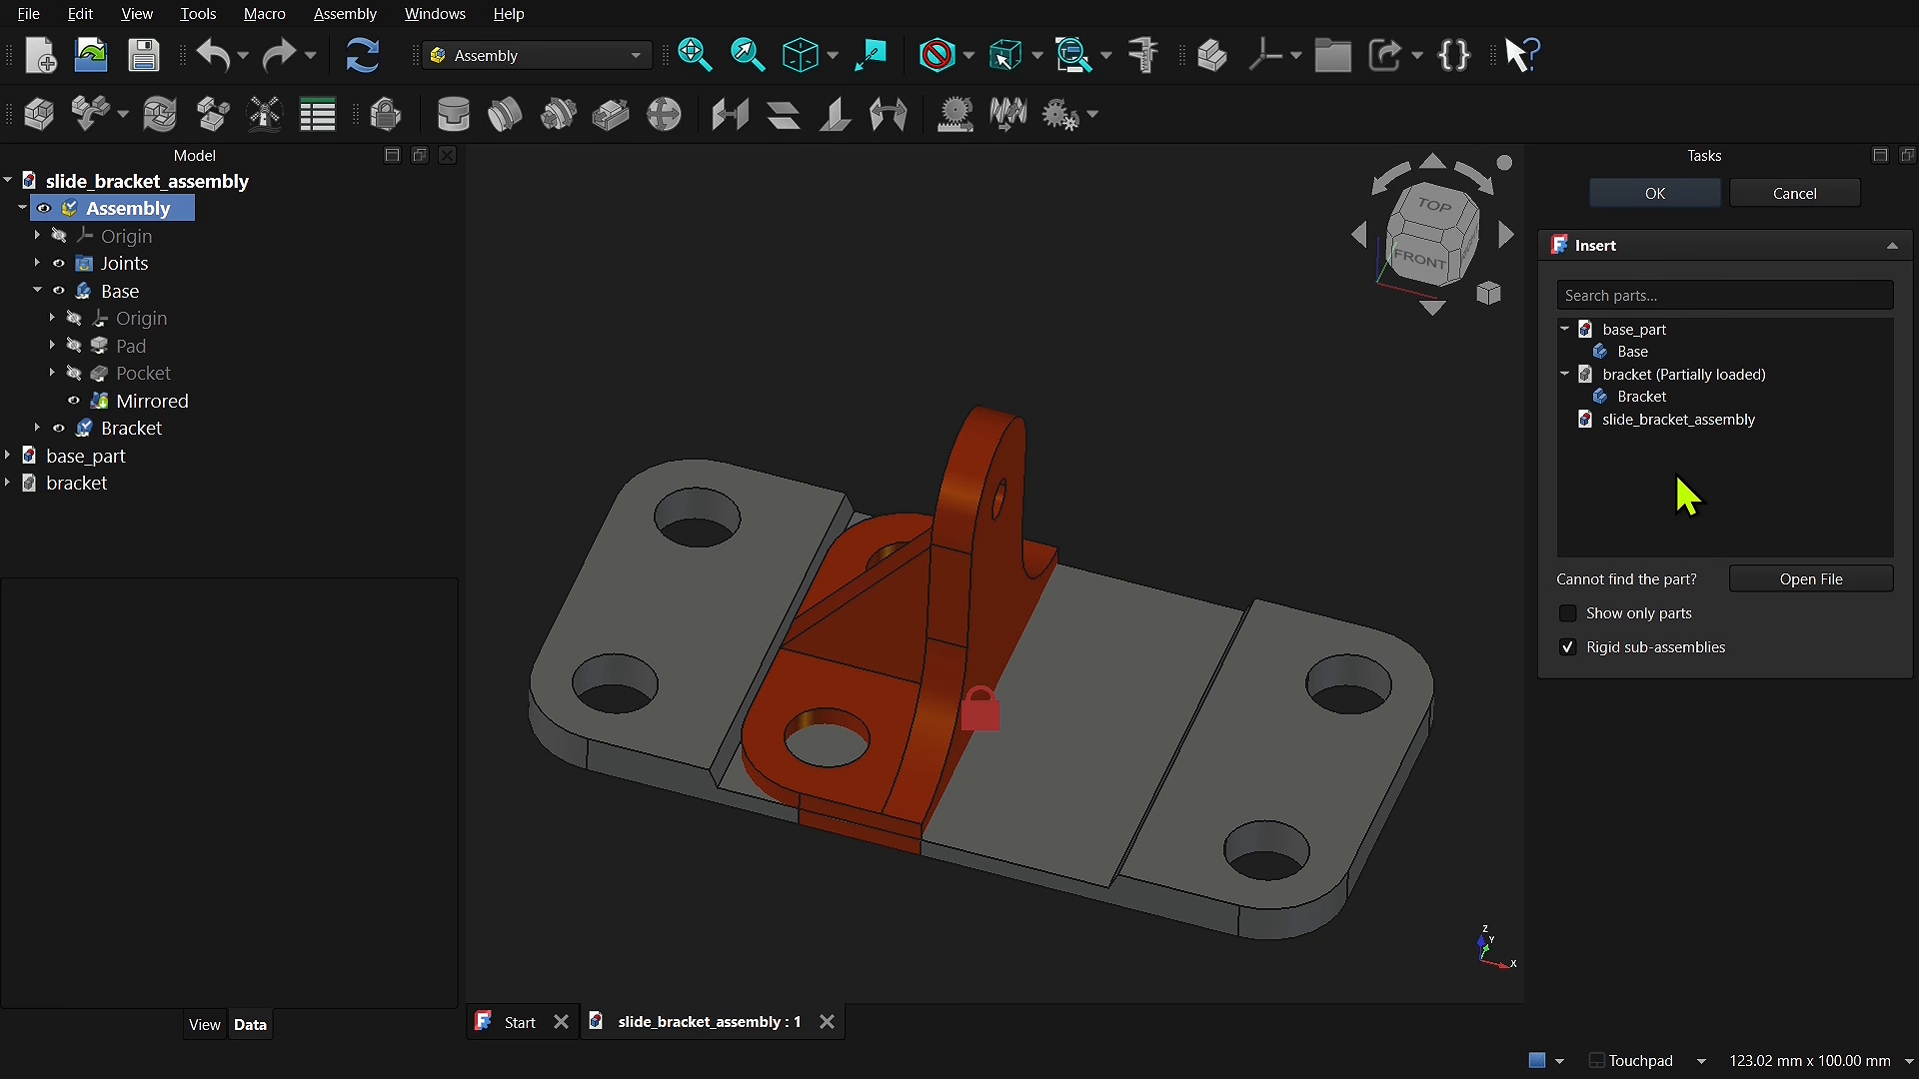
right_click(1714, 378)
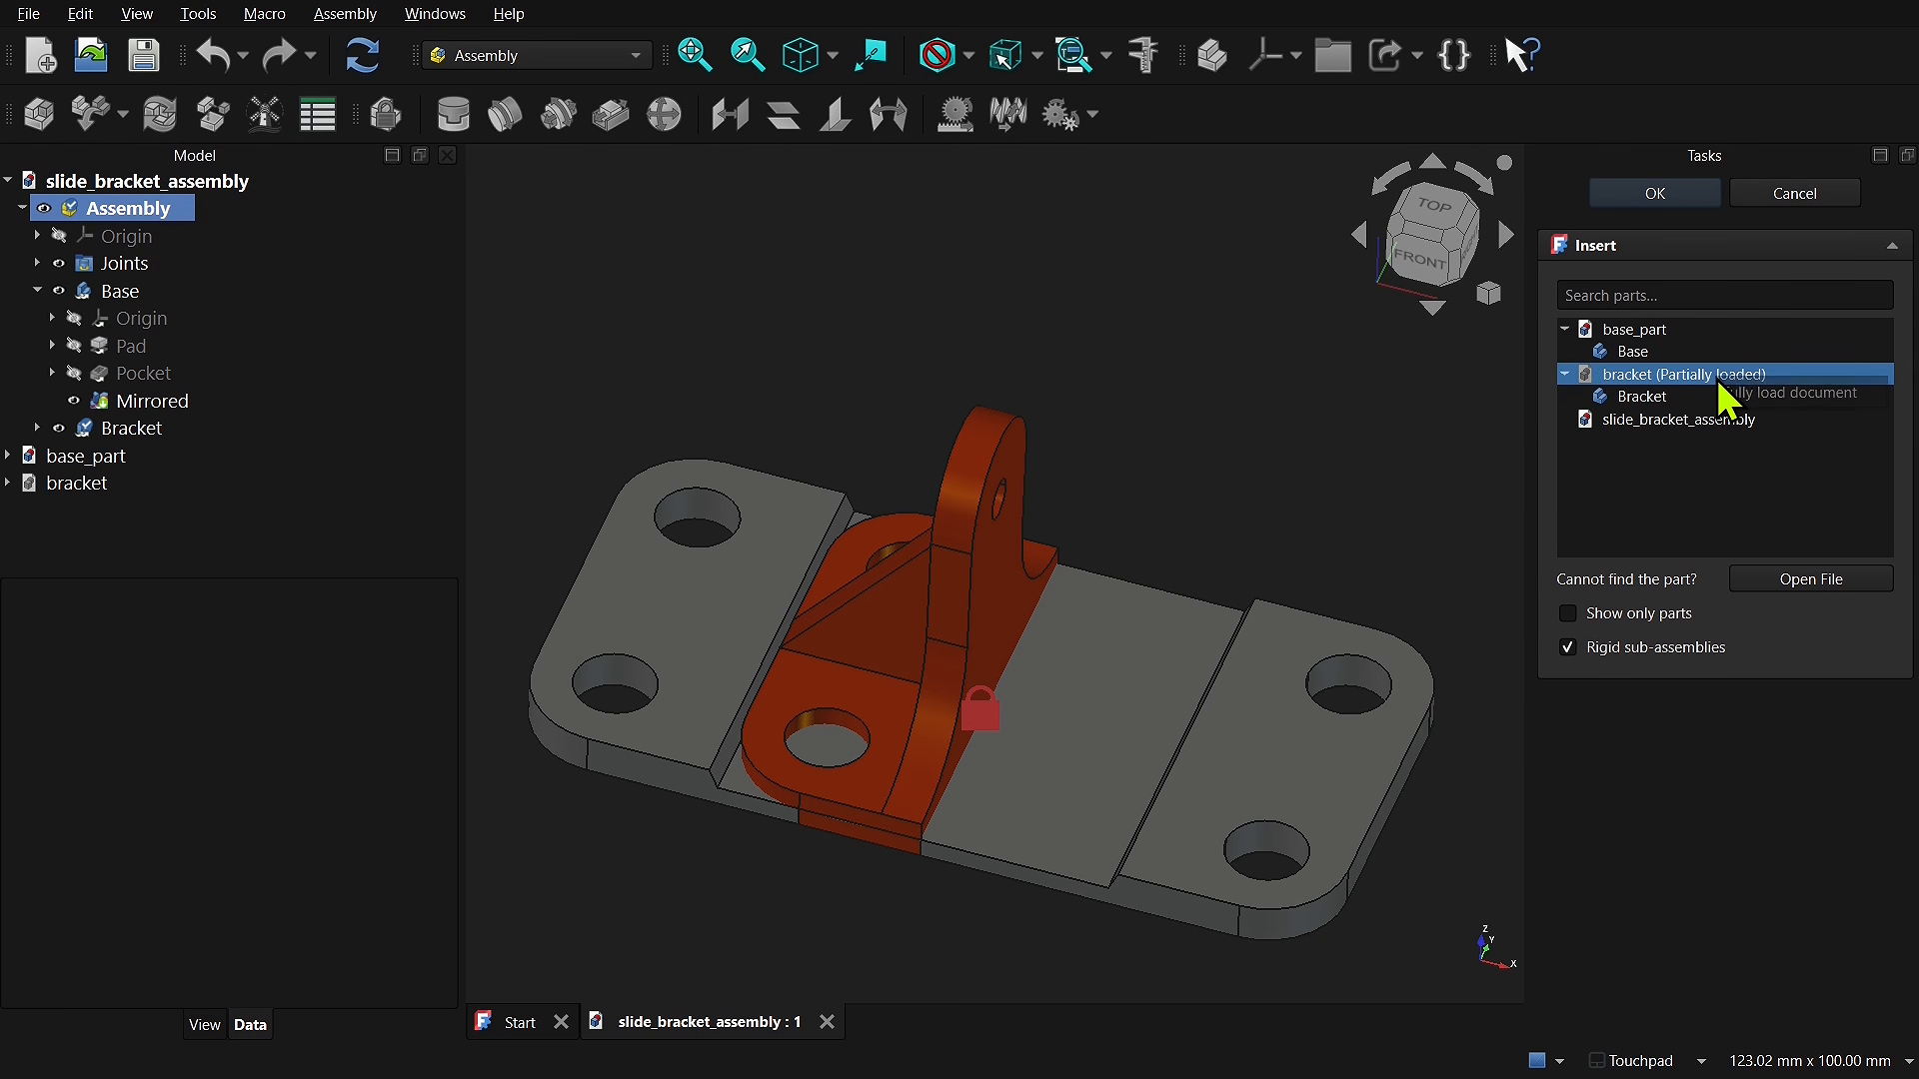
left_click(1794, 393)
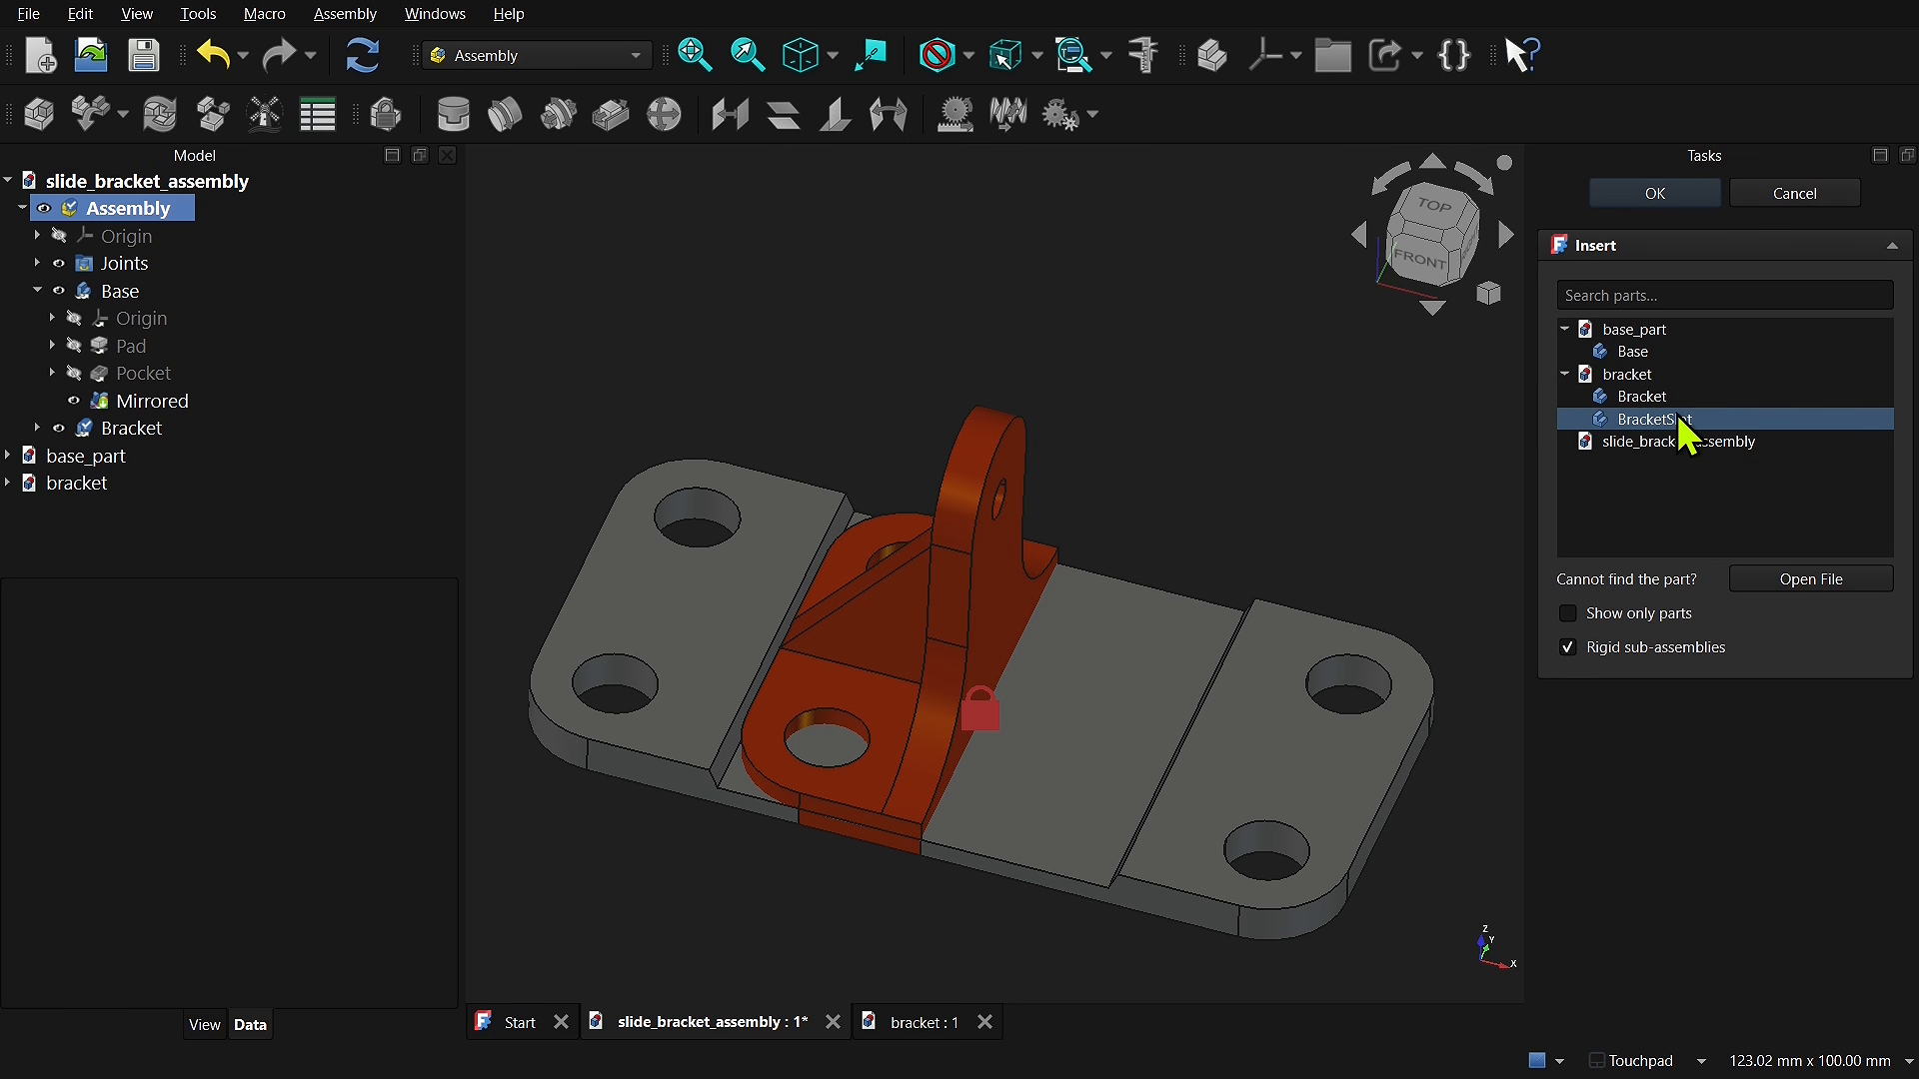
Step: Delete the Bracket from the assembly and insert the BracketSlot component in its place
left_click(143, 429)
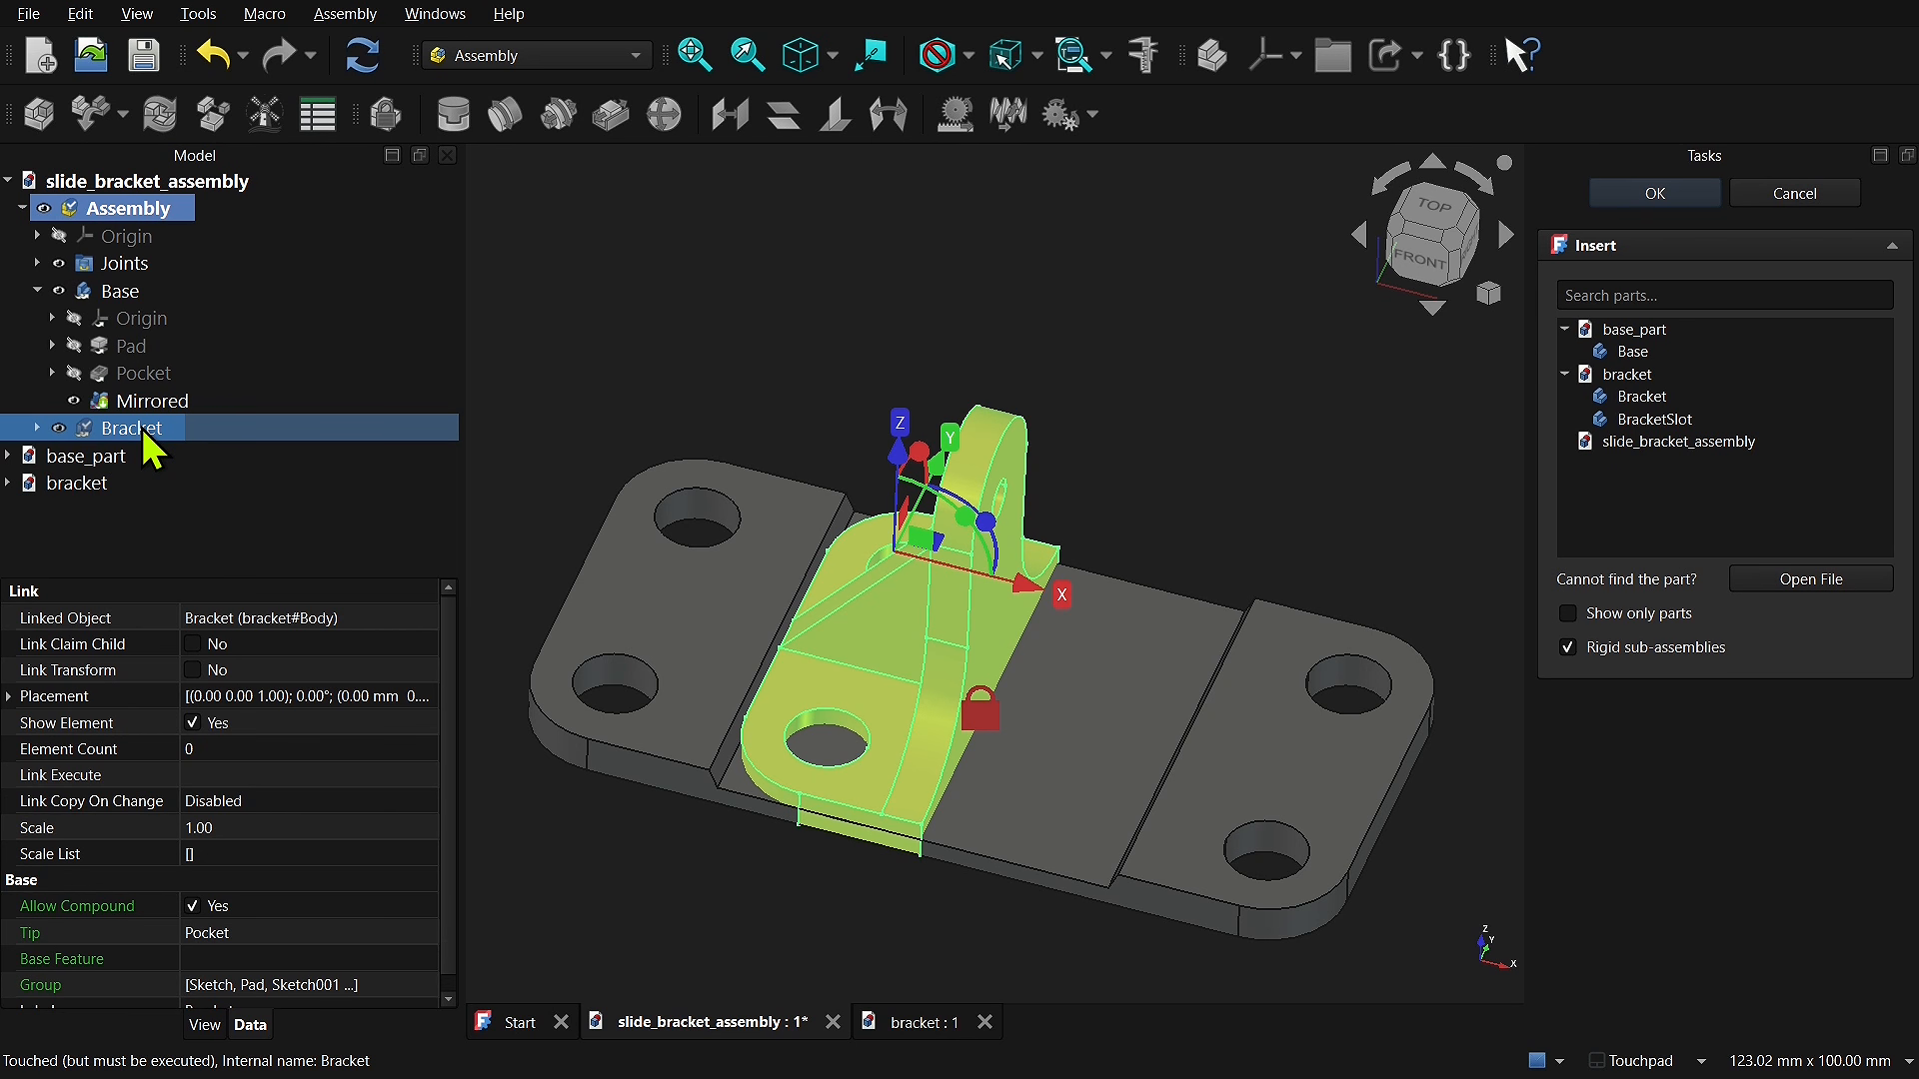
key("Delete")
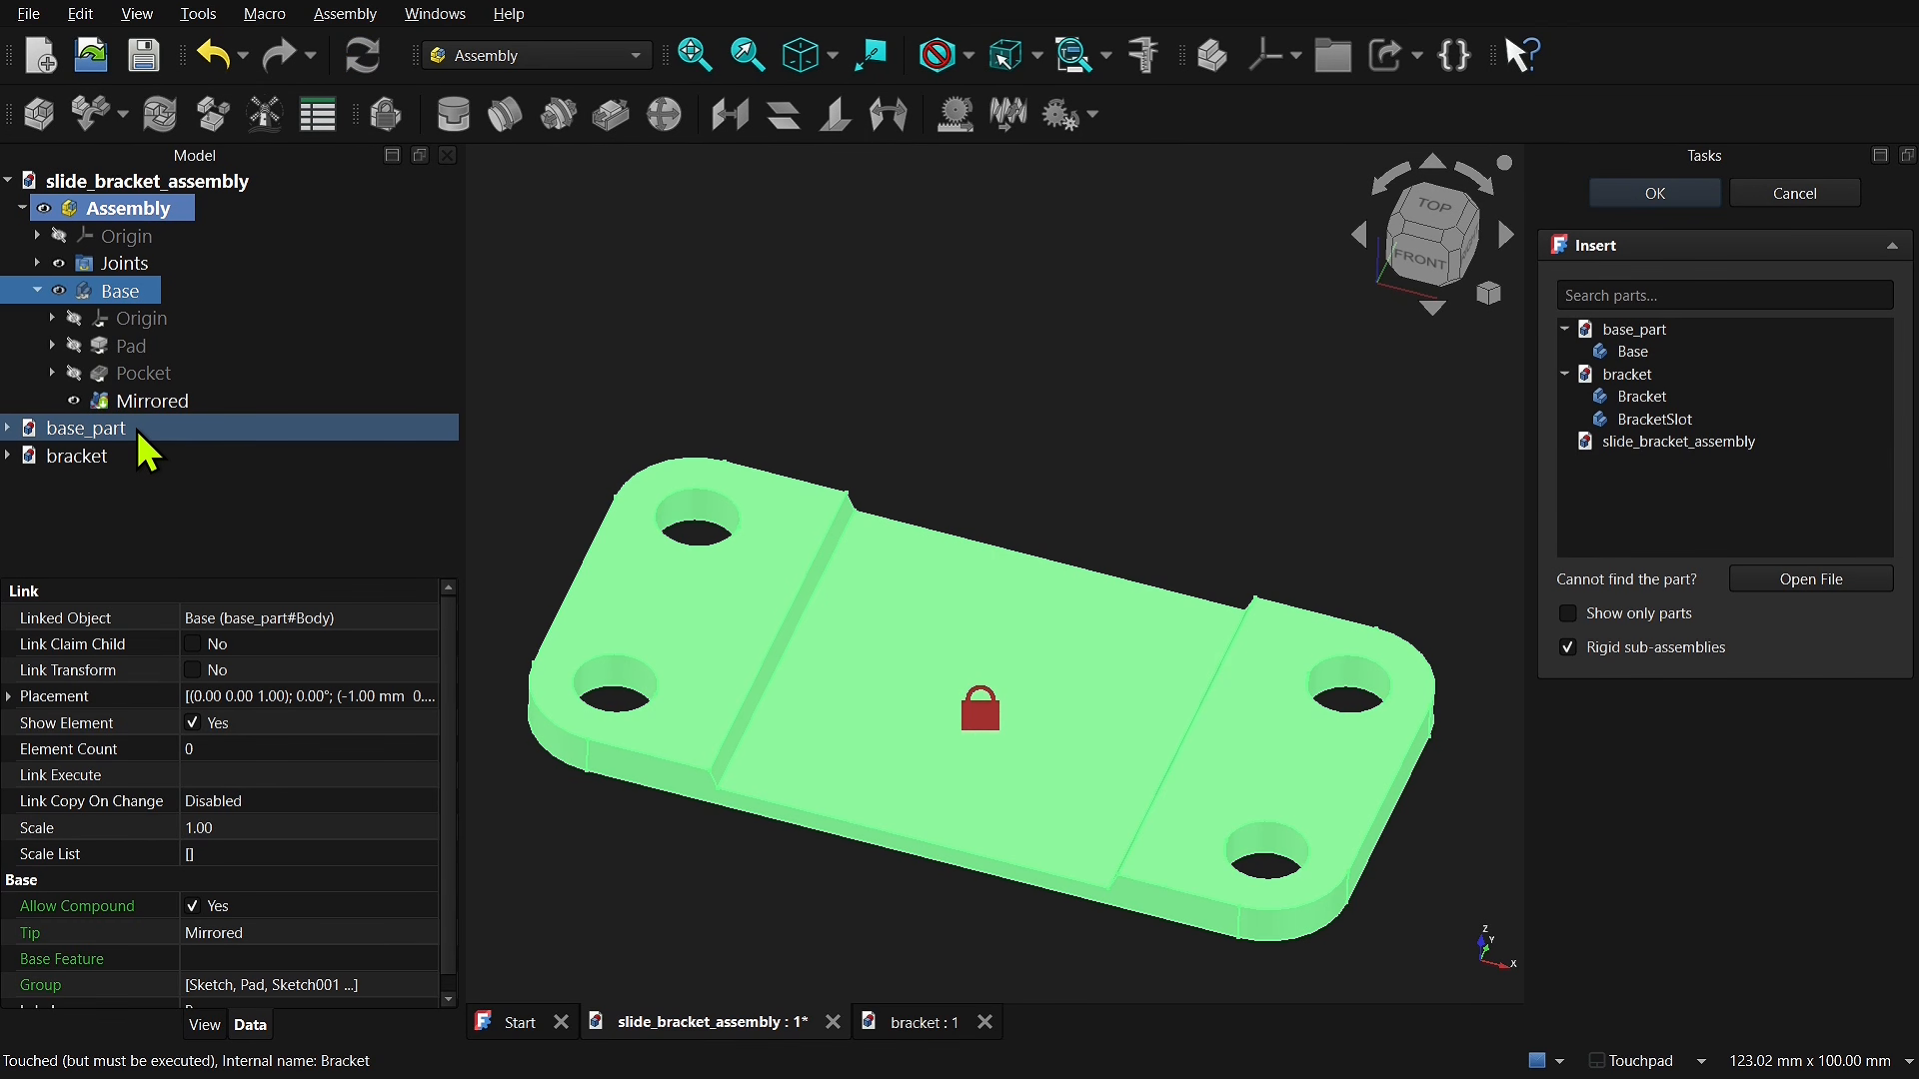
left_click(1659, 420)
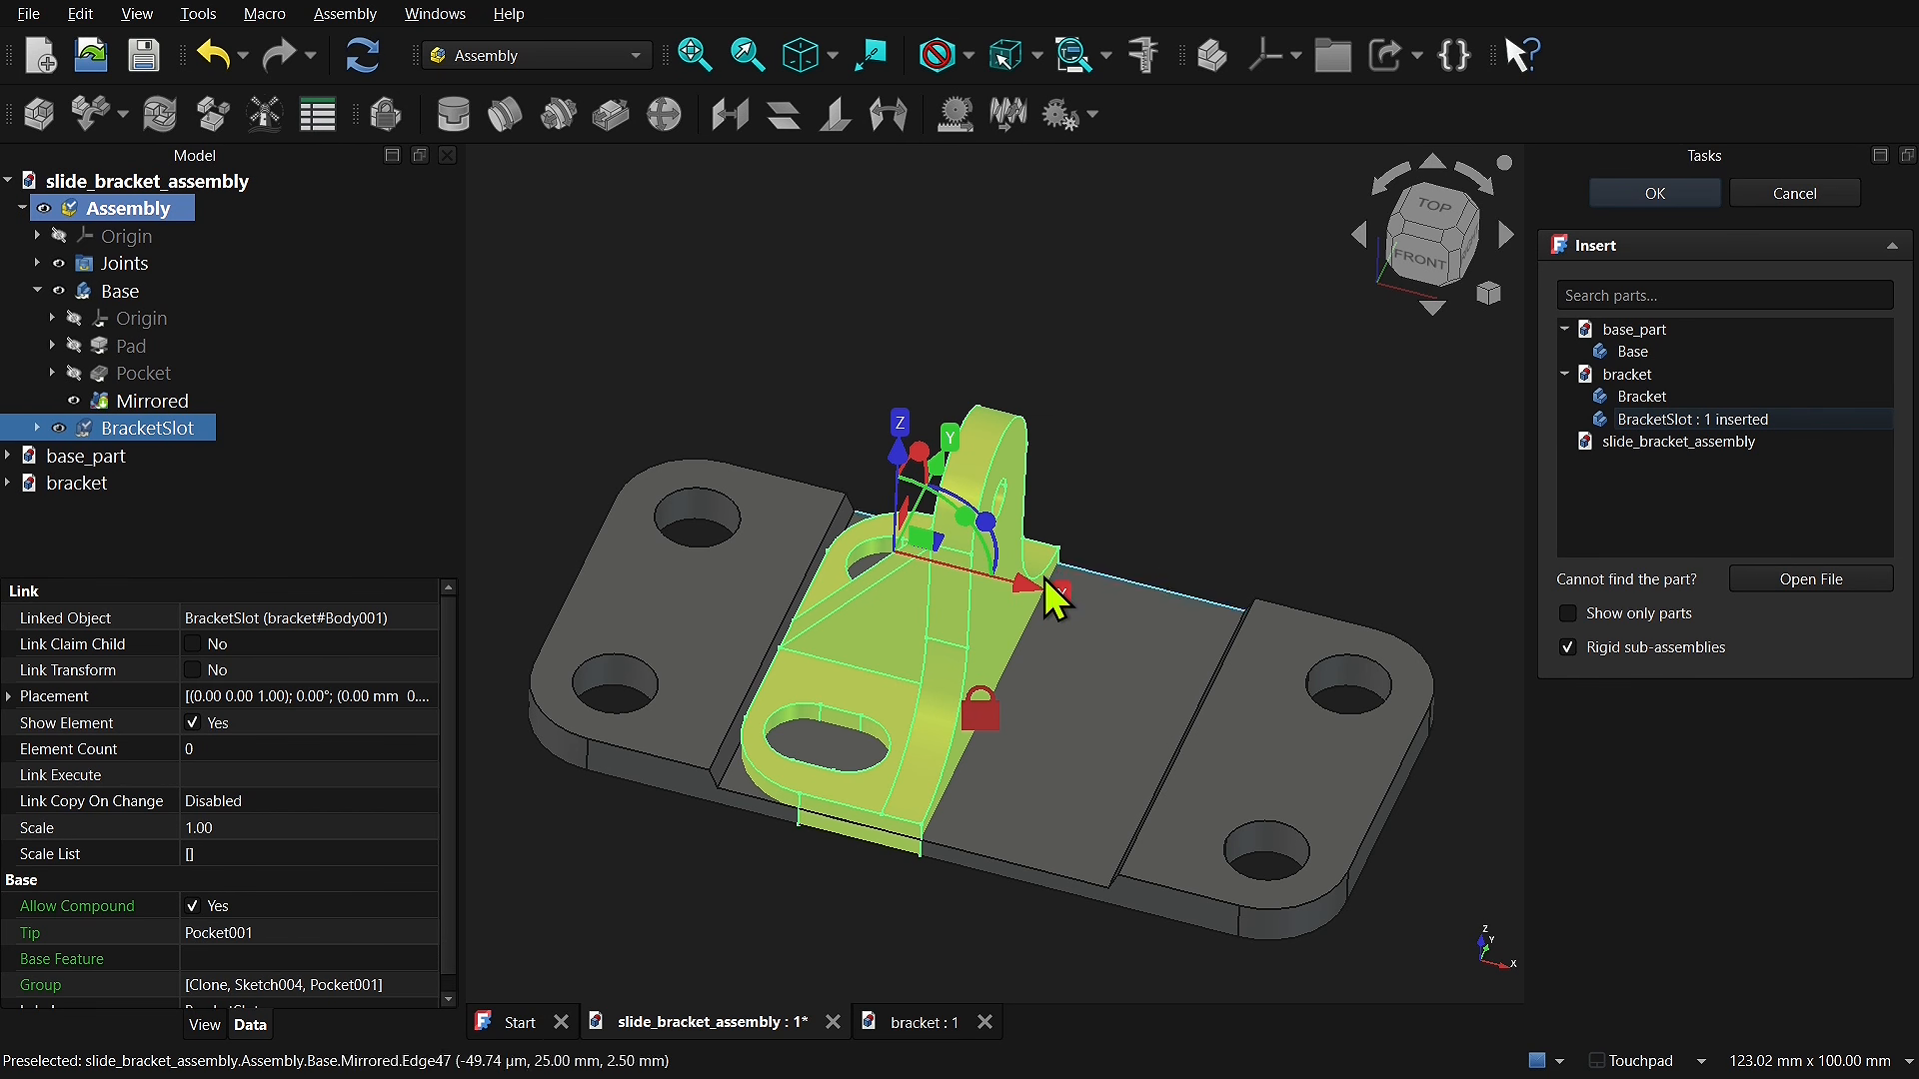
Step: Move the BracketSlot above the left end of the base and finish inserting components
left_click_drag(1057, 598, 777, 470)
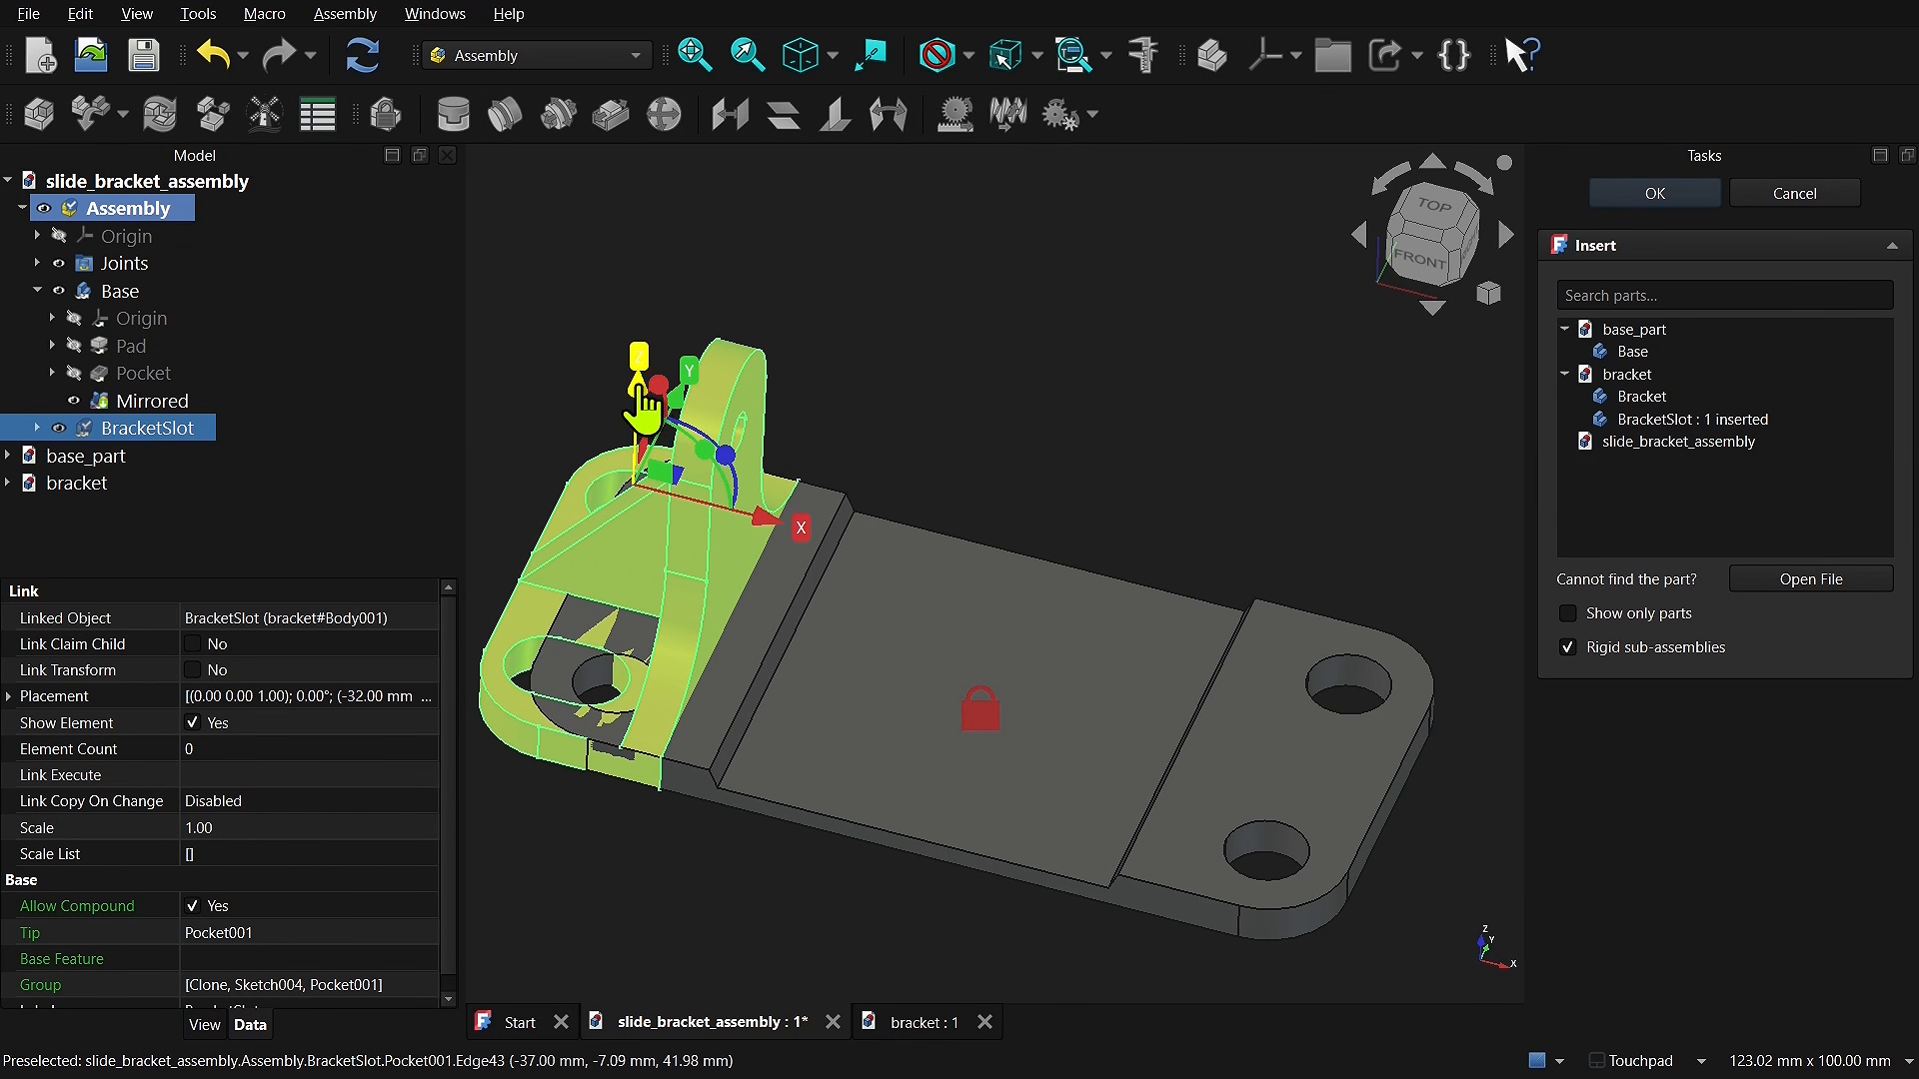
left_click(990, 370)
left_click_drag(756, 443, 821, 374)
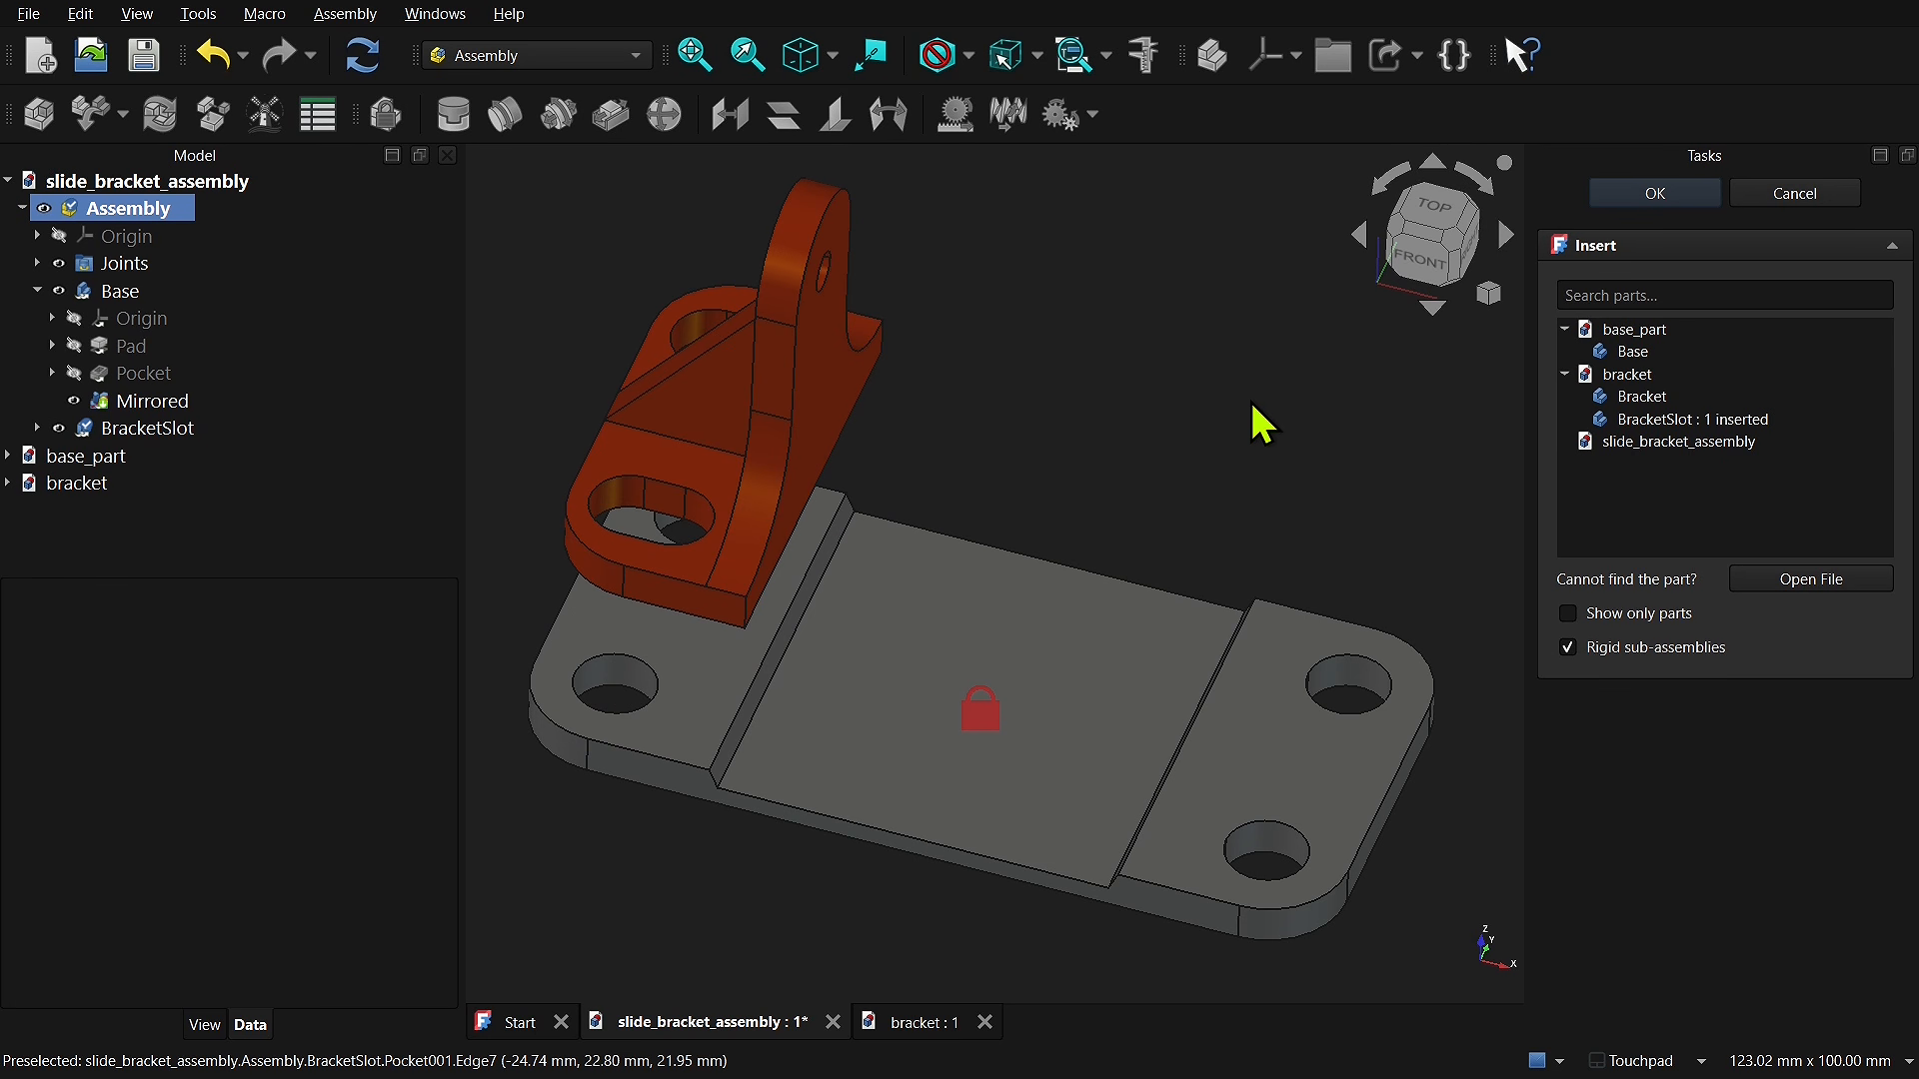
left_click(1659, 194)
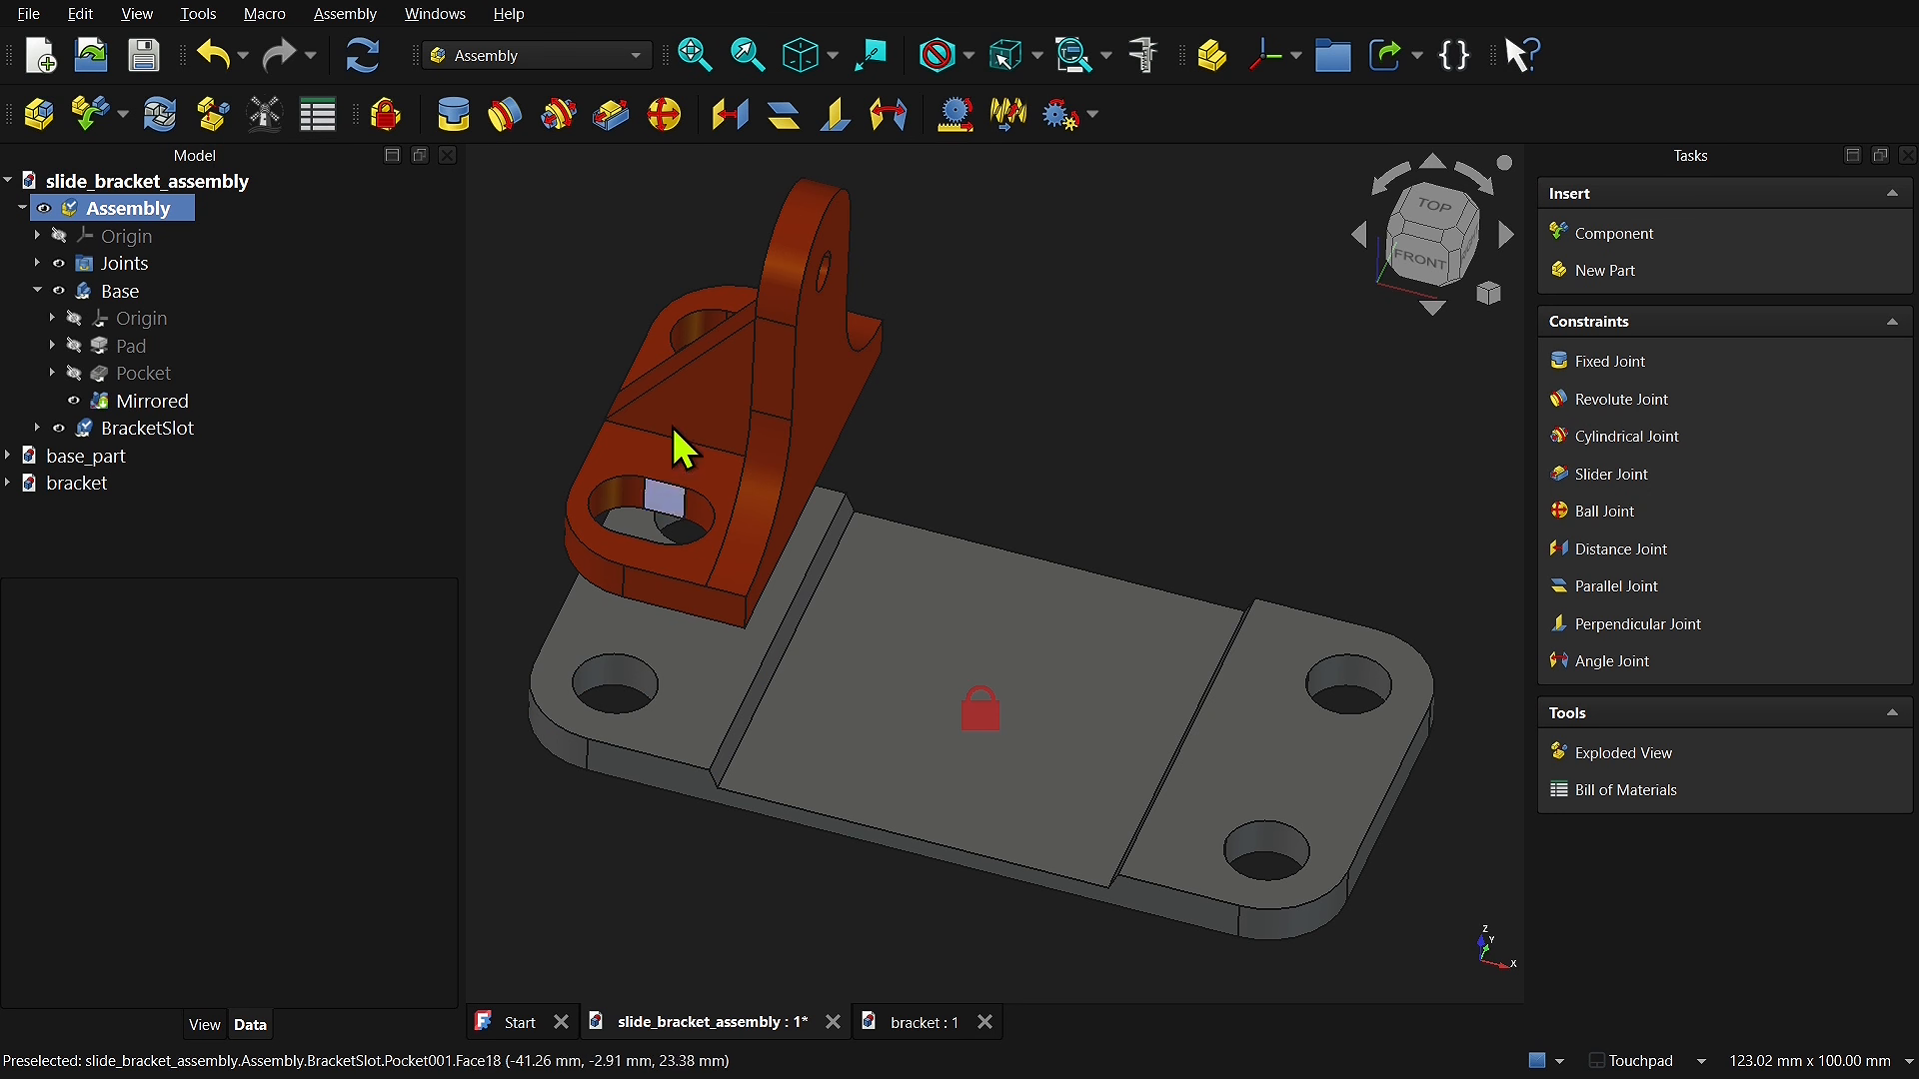
Step: Create a slider joint between the top edge of the base's front-left hole and the underside outer arc of the BracketSlot's front slot
left_click(650, 704)
middle_click_drag(678, 545, 886, 459, "alt")
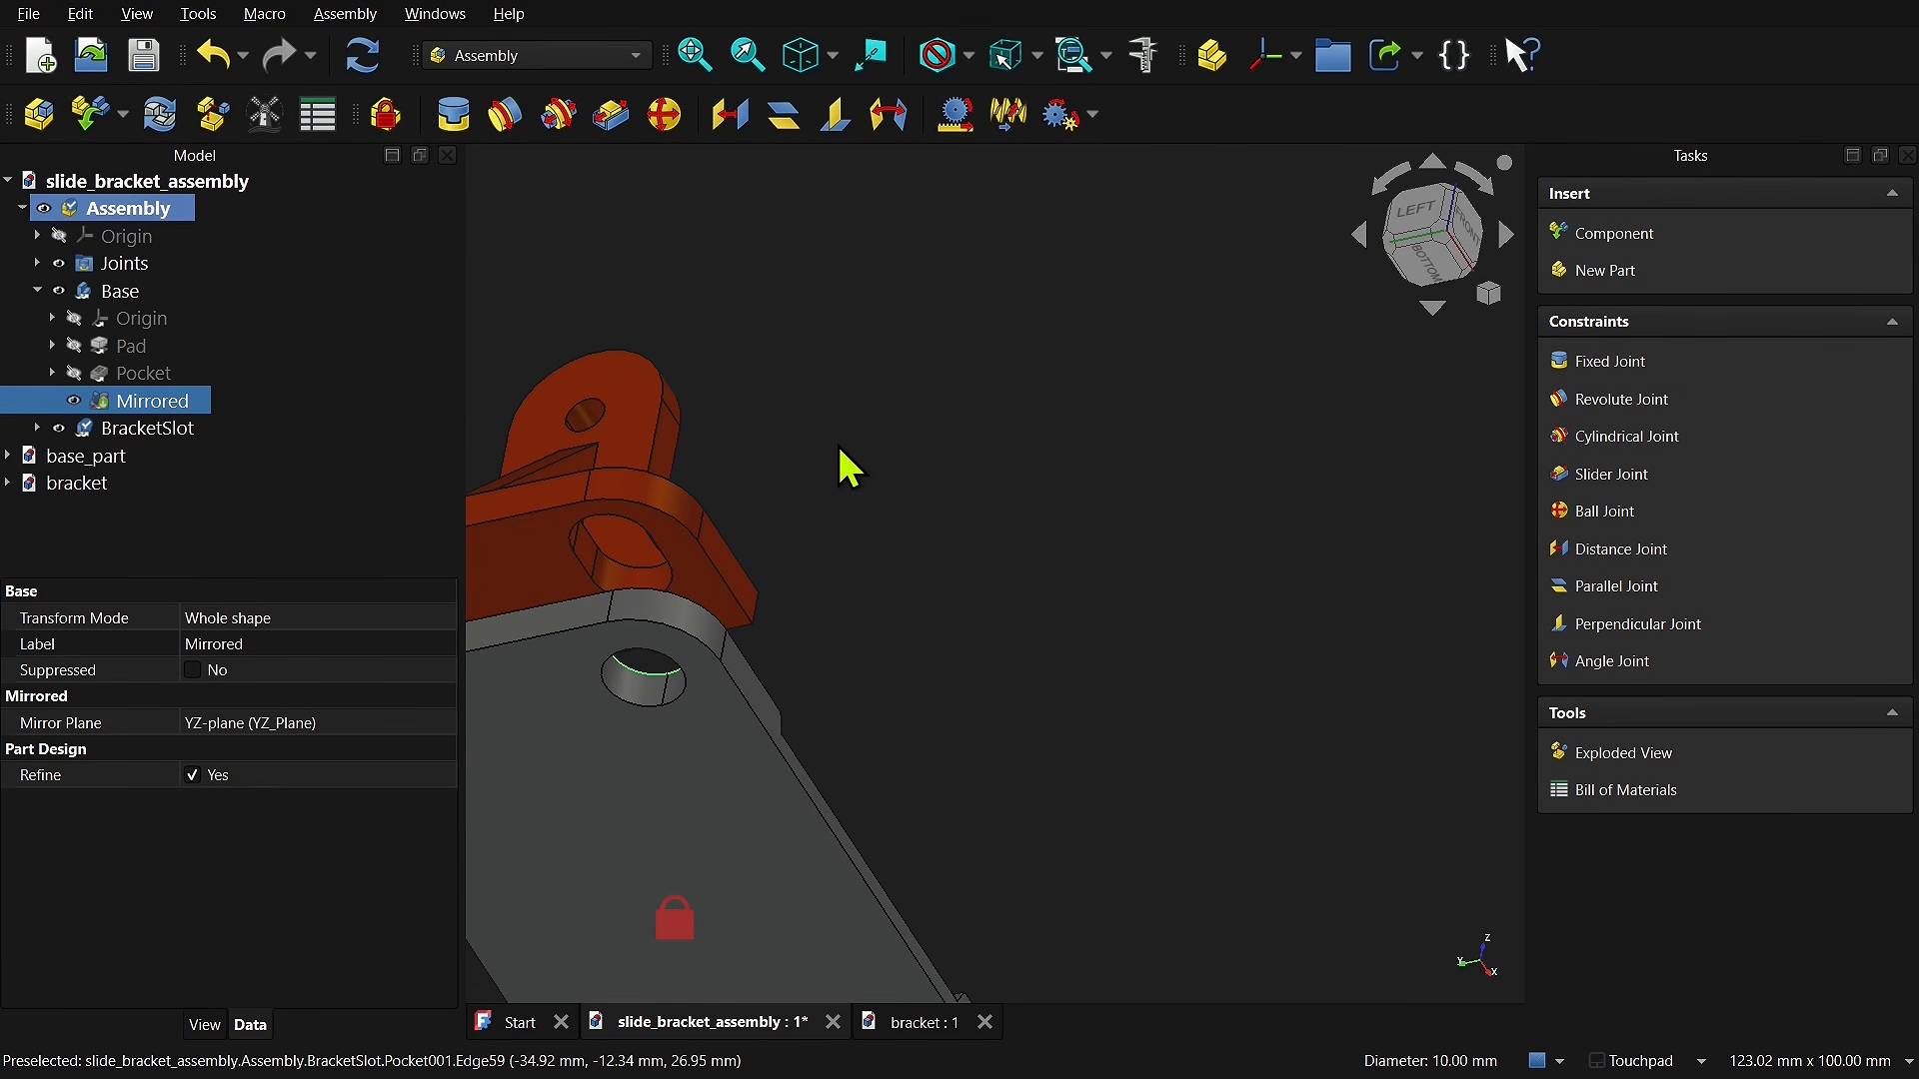
left_click(607, 541, "ctrl")
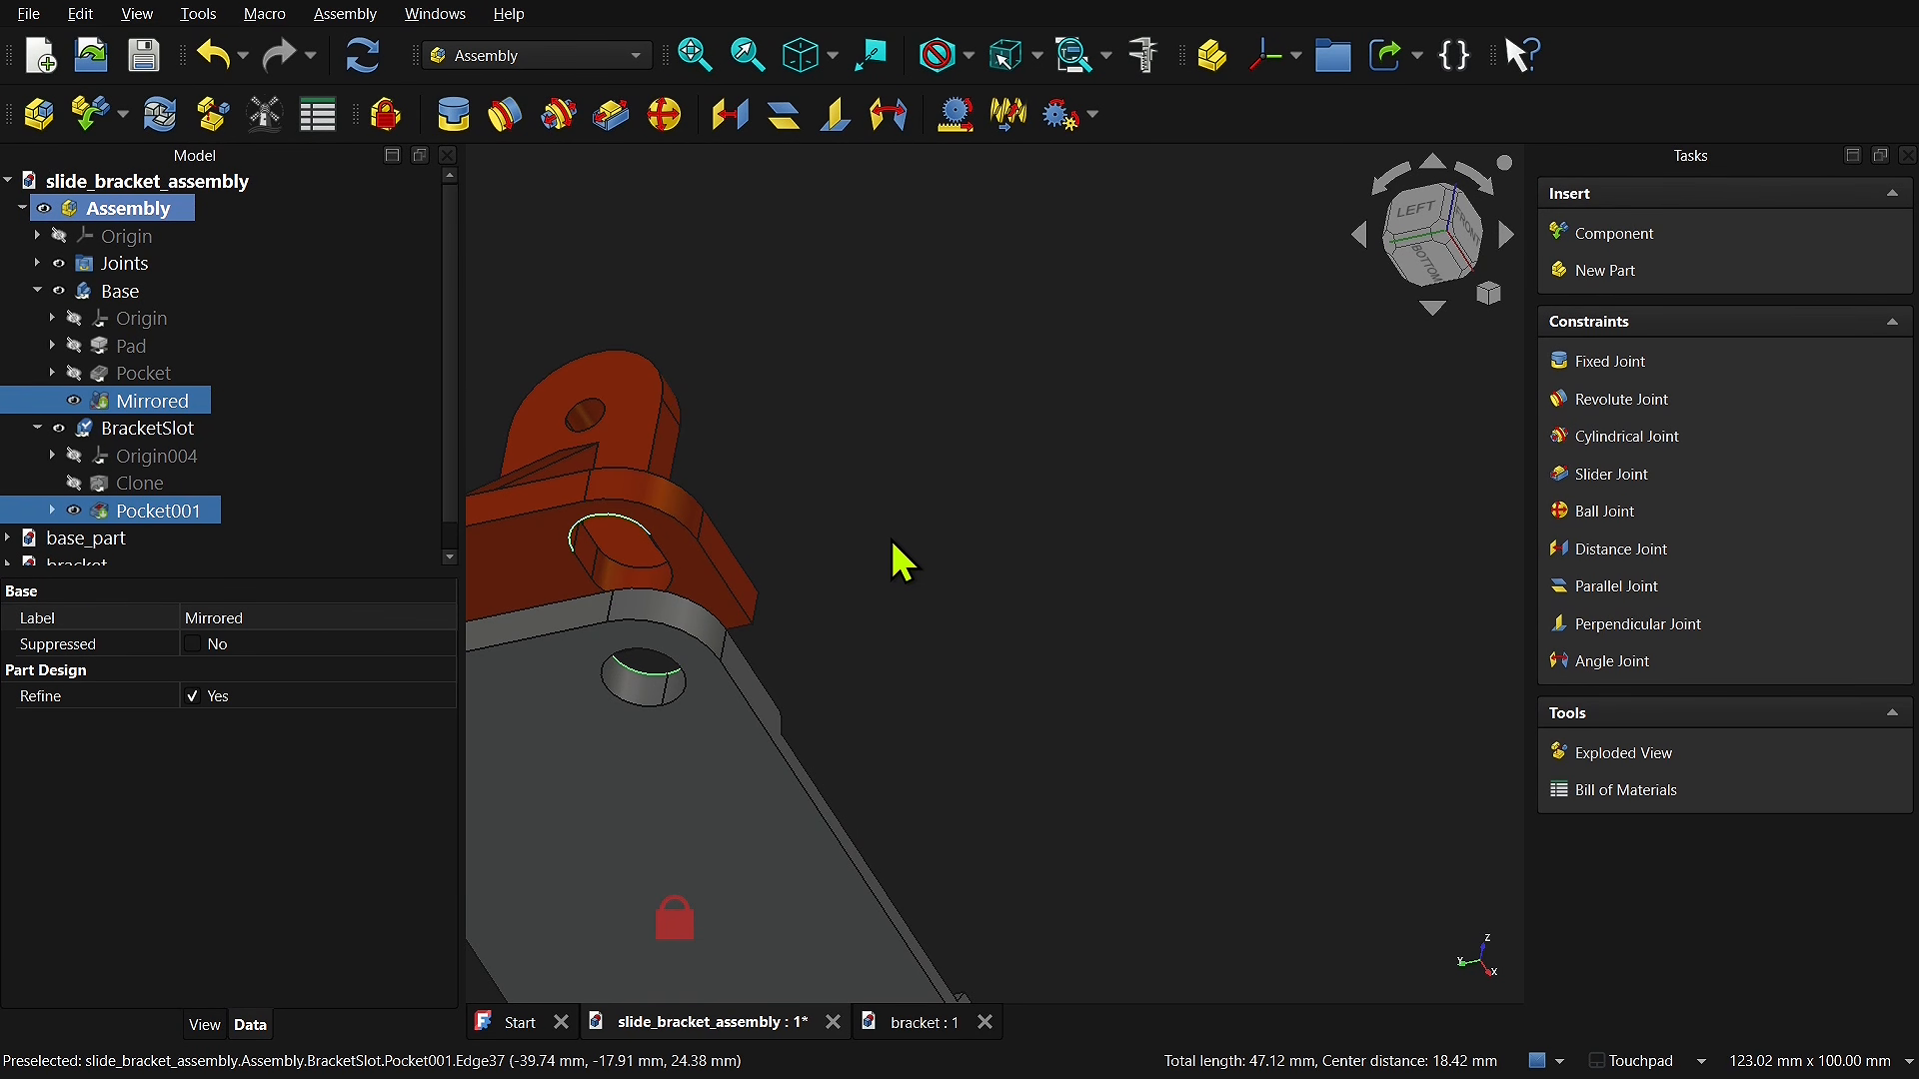
left_click(612, 114)
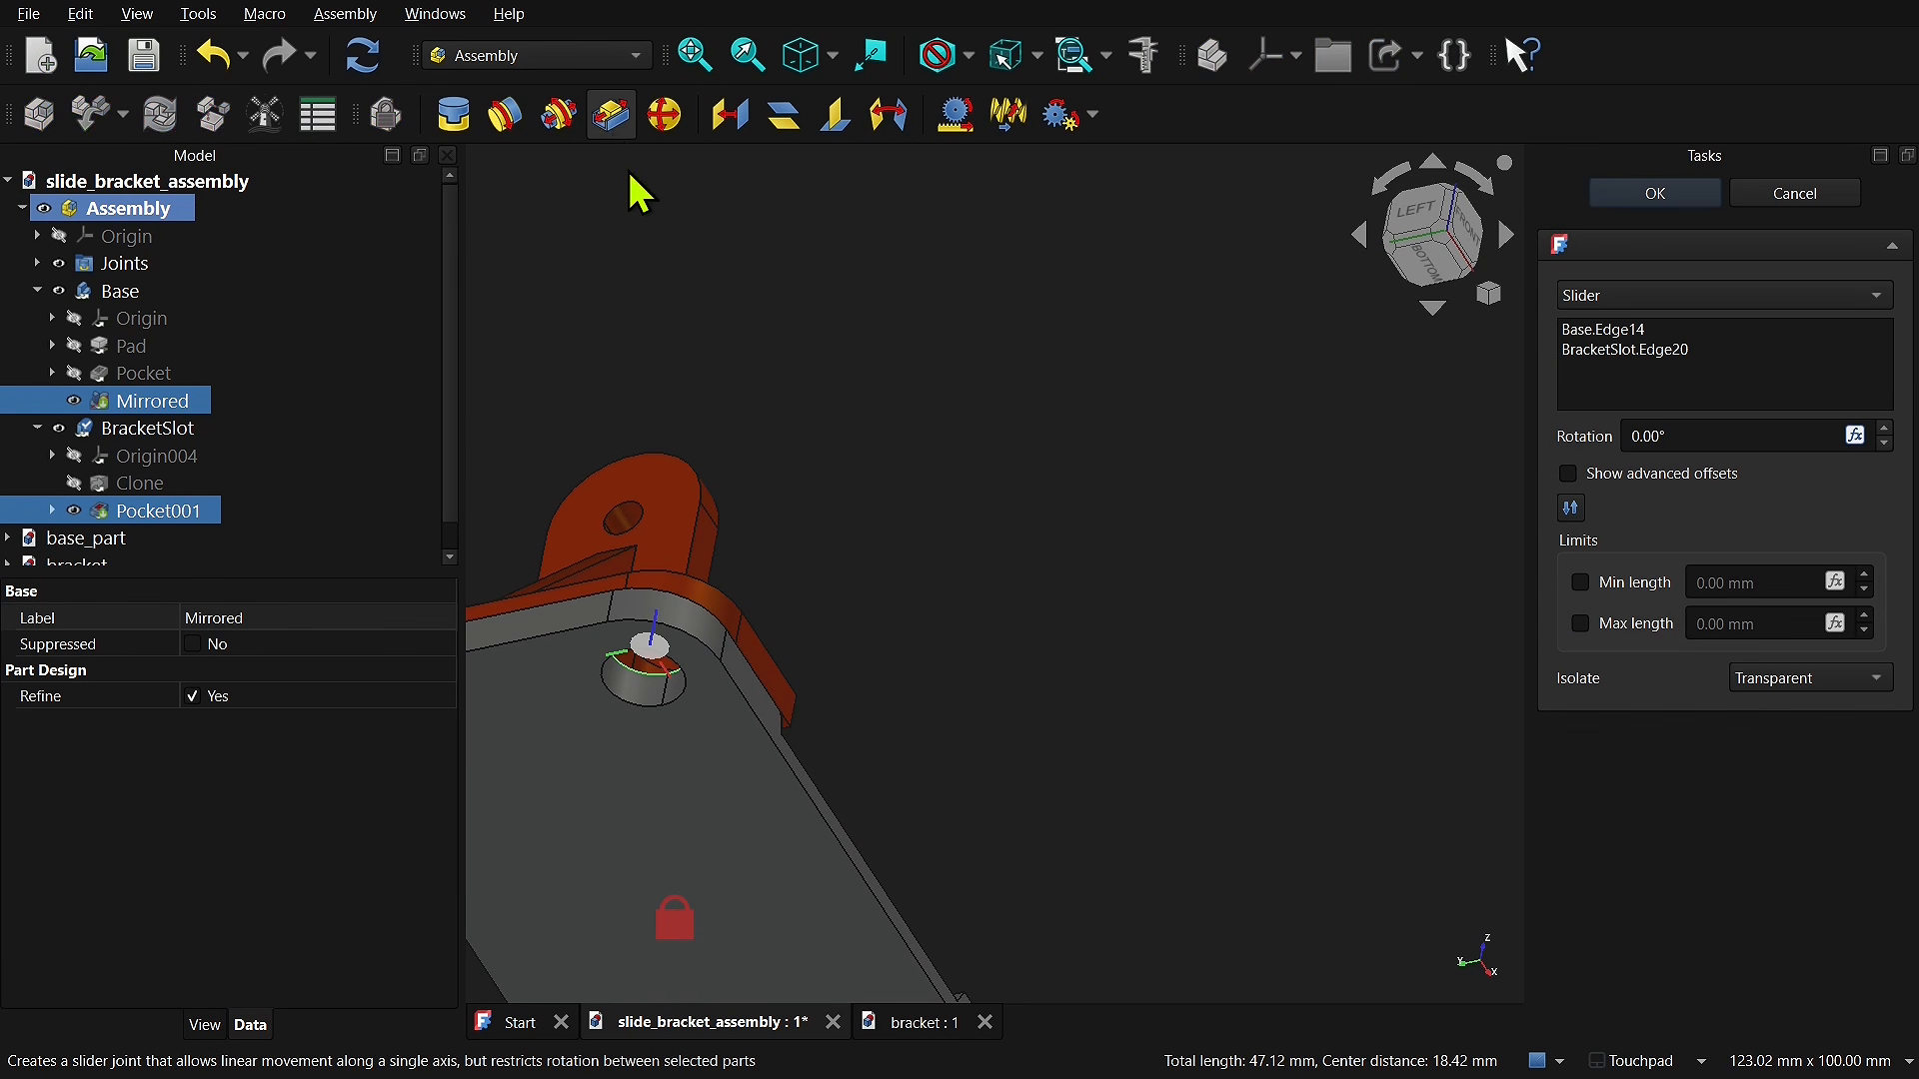
Step: Slide the BracketSlot up along the joint axis to about 28 mm above the base and show the joint's advanced offsets
middle_click_drag(763, 570, 706, 664)
left_click_drag(814, 637, 817, 441)
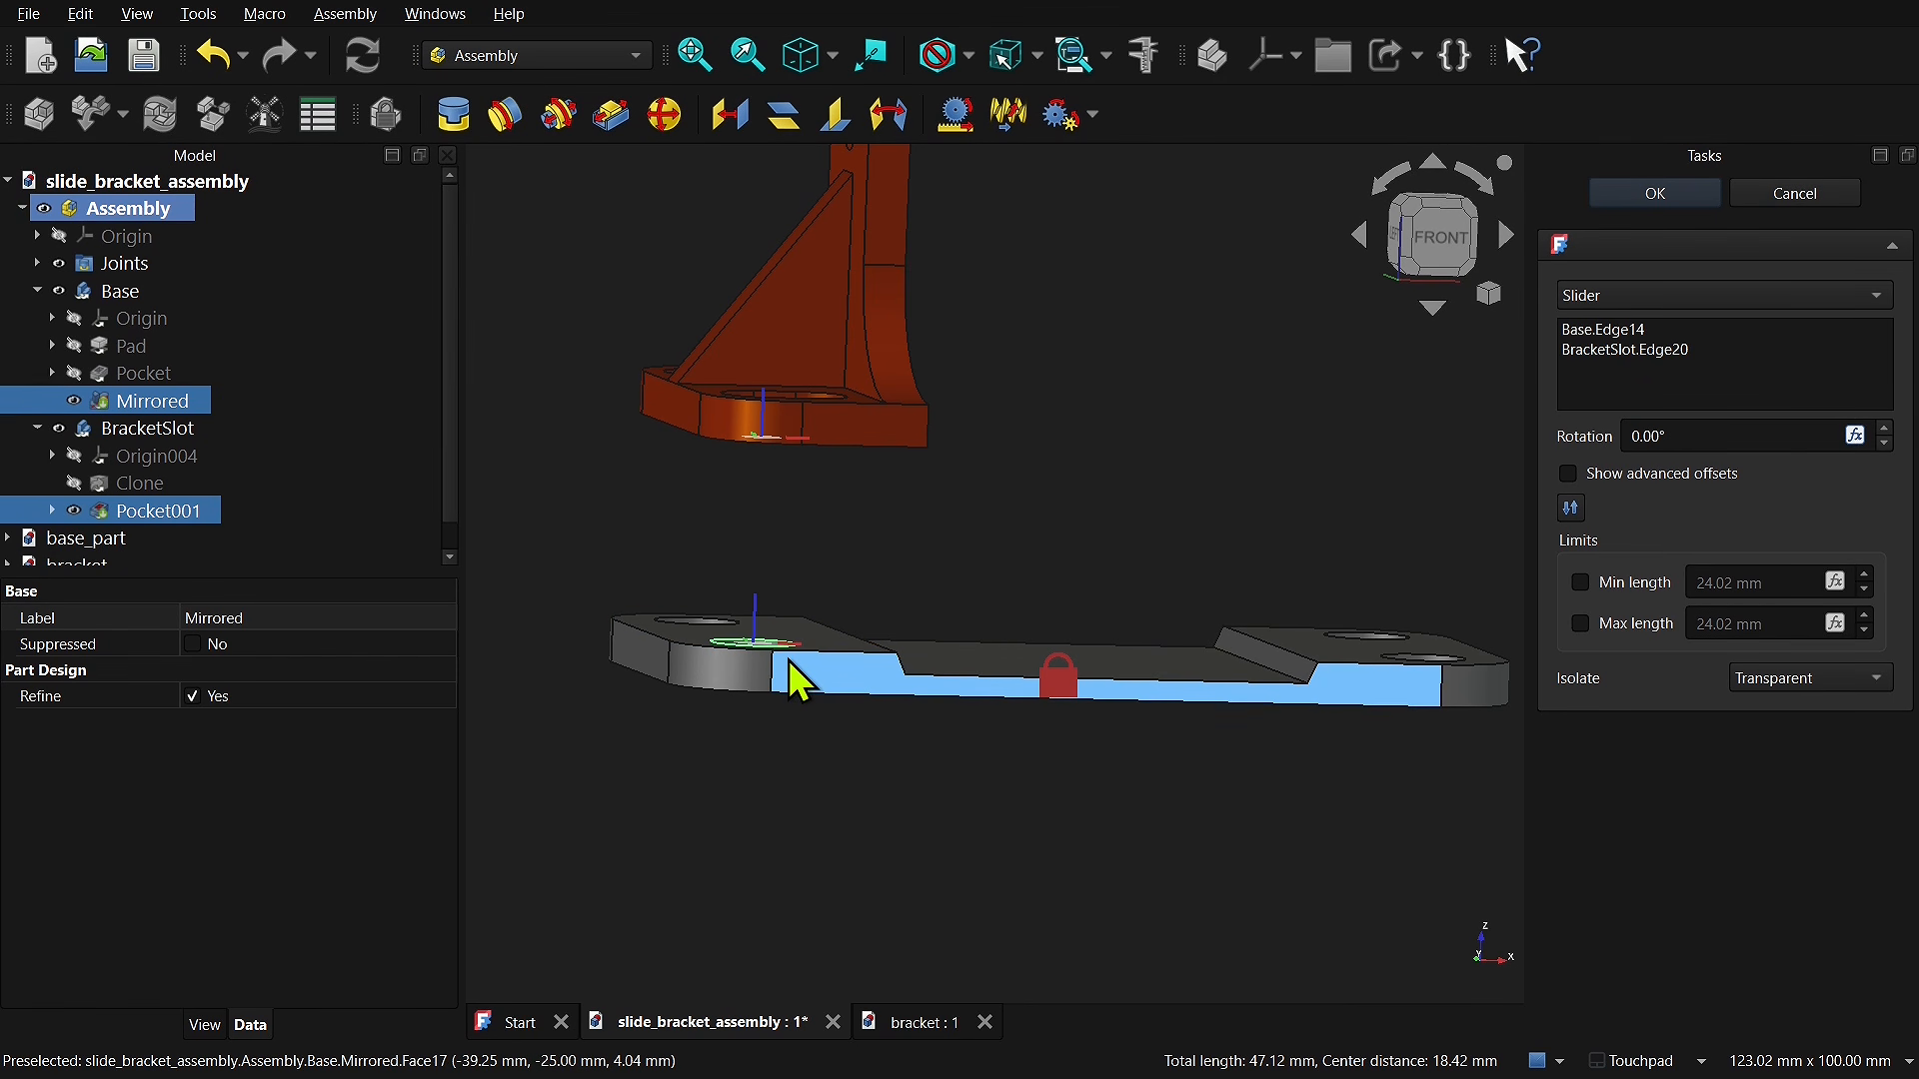
middle_click_drag(798, 461, 947, 750, "alt")
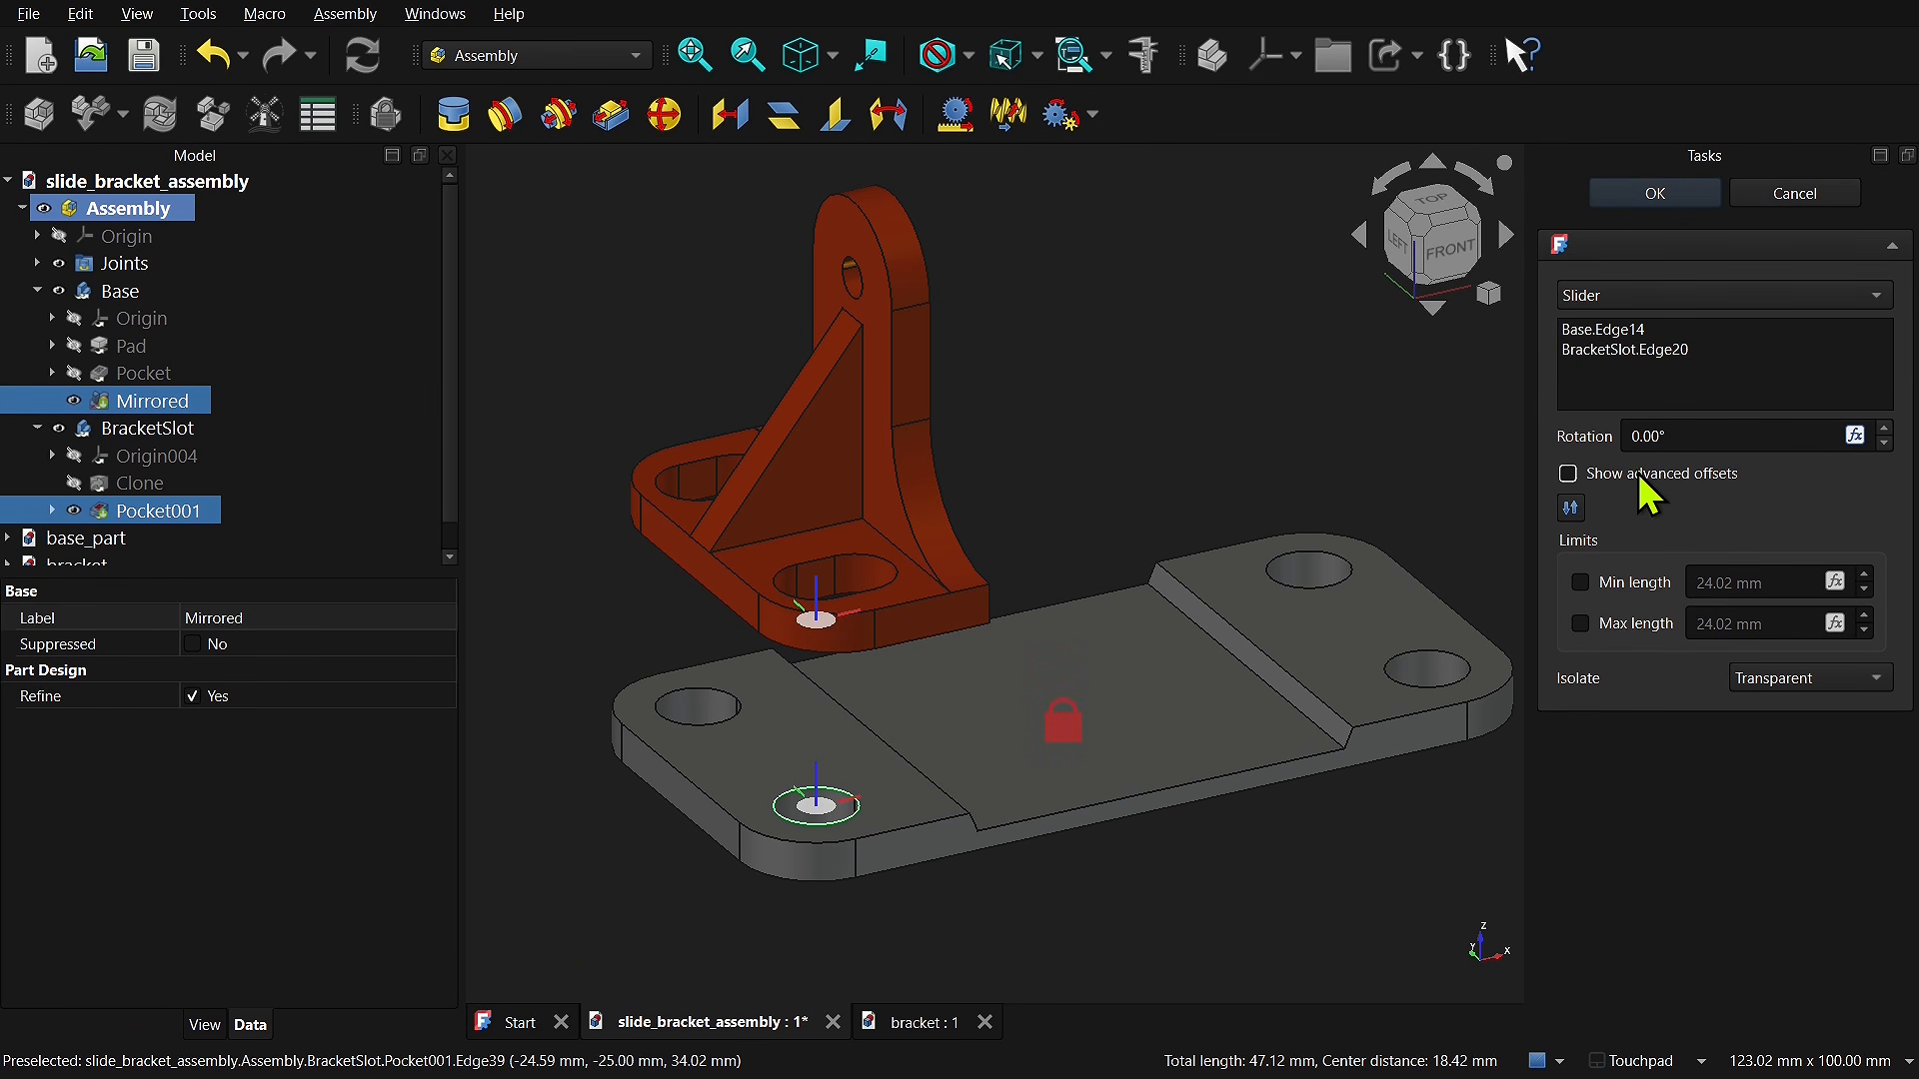
left_click(1568, 473)
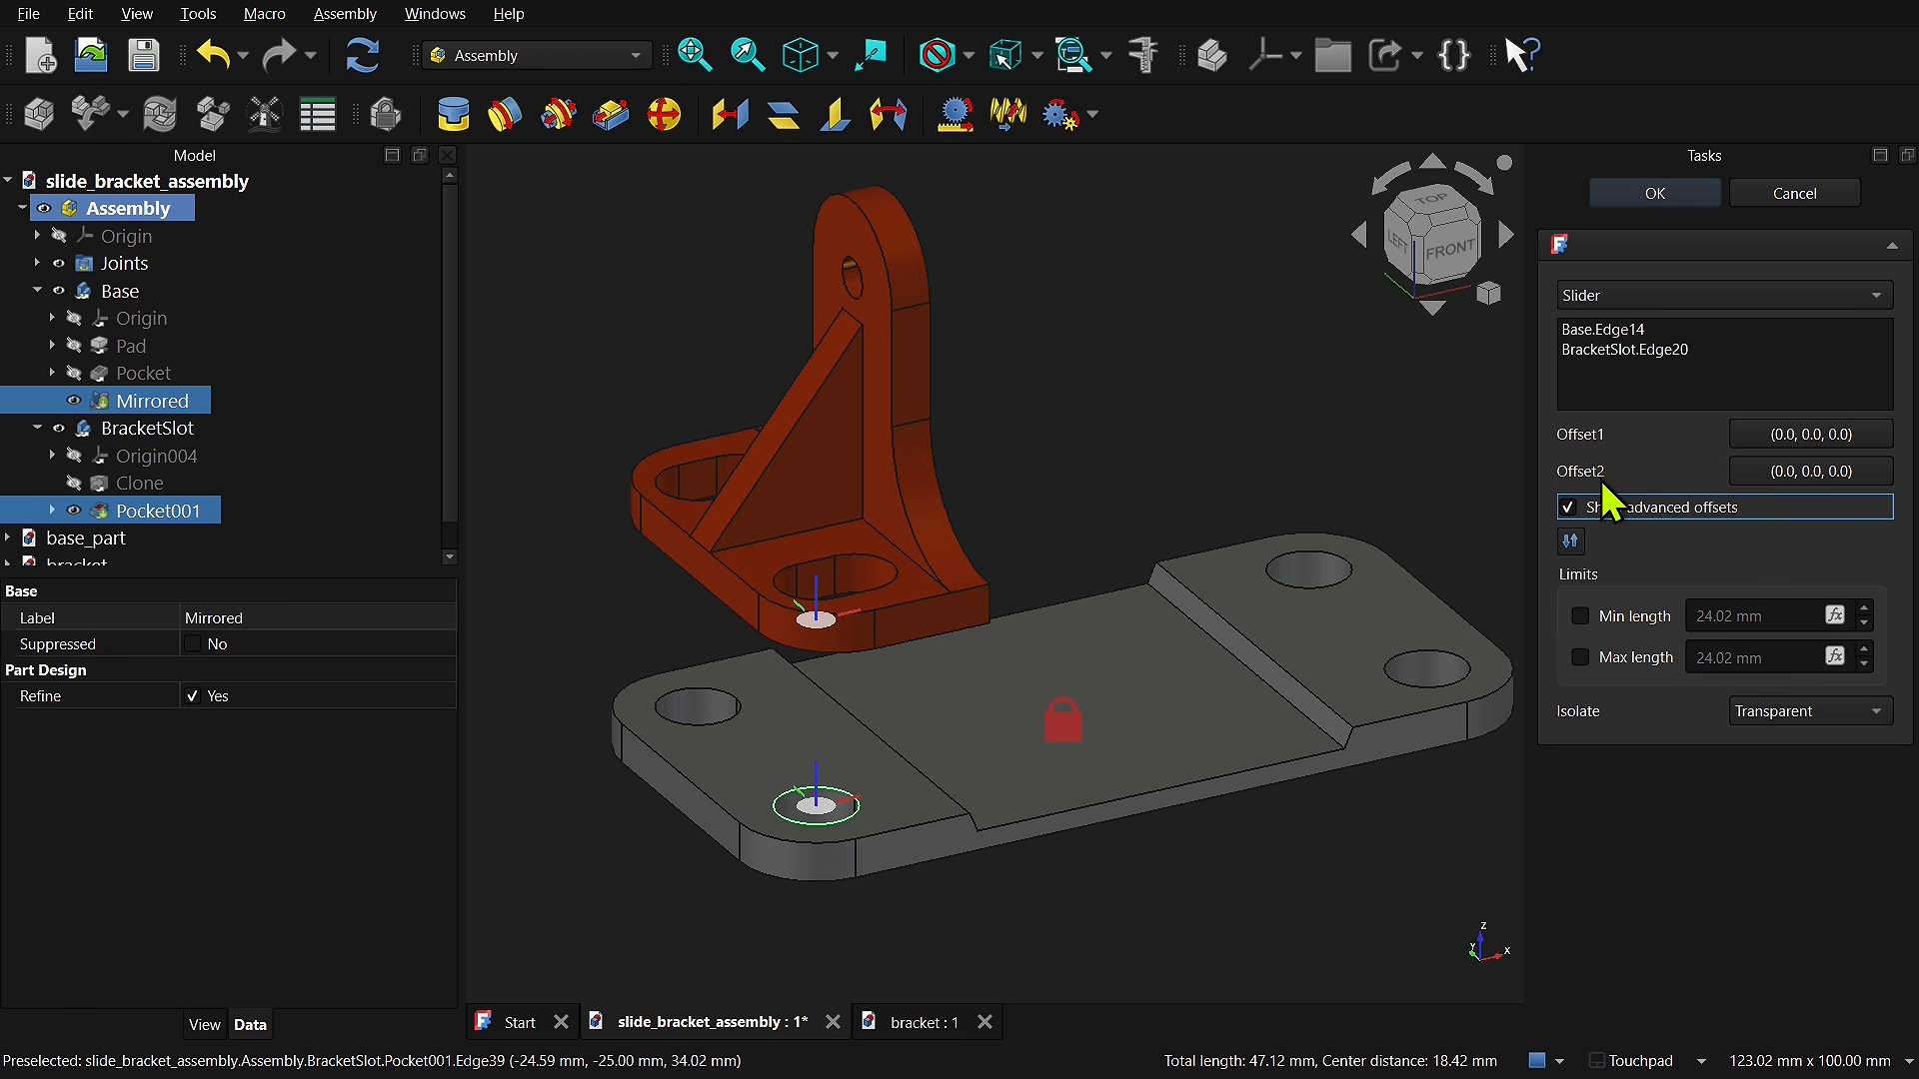
left_click(1659, 333)
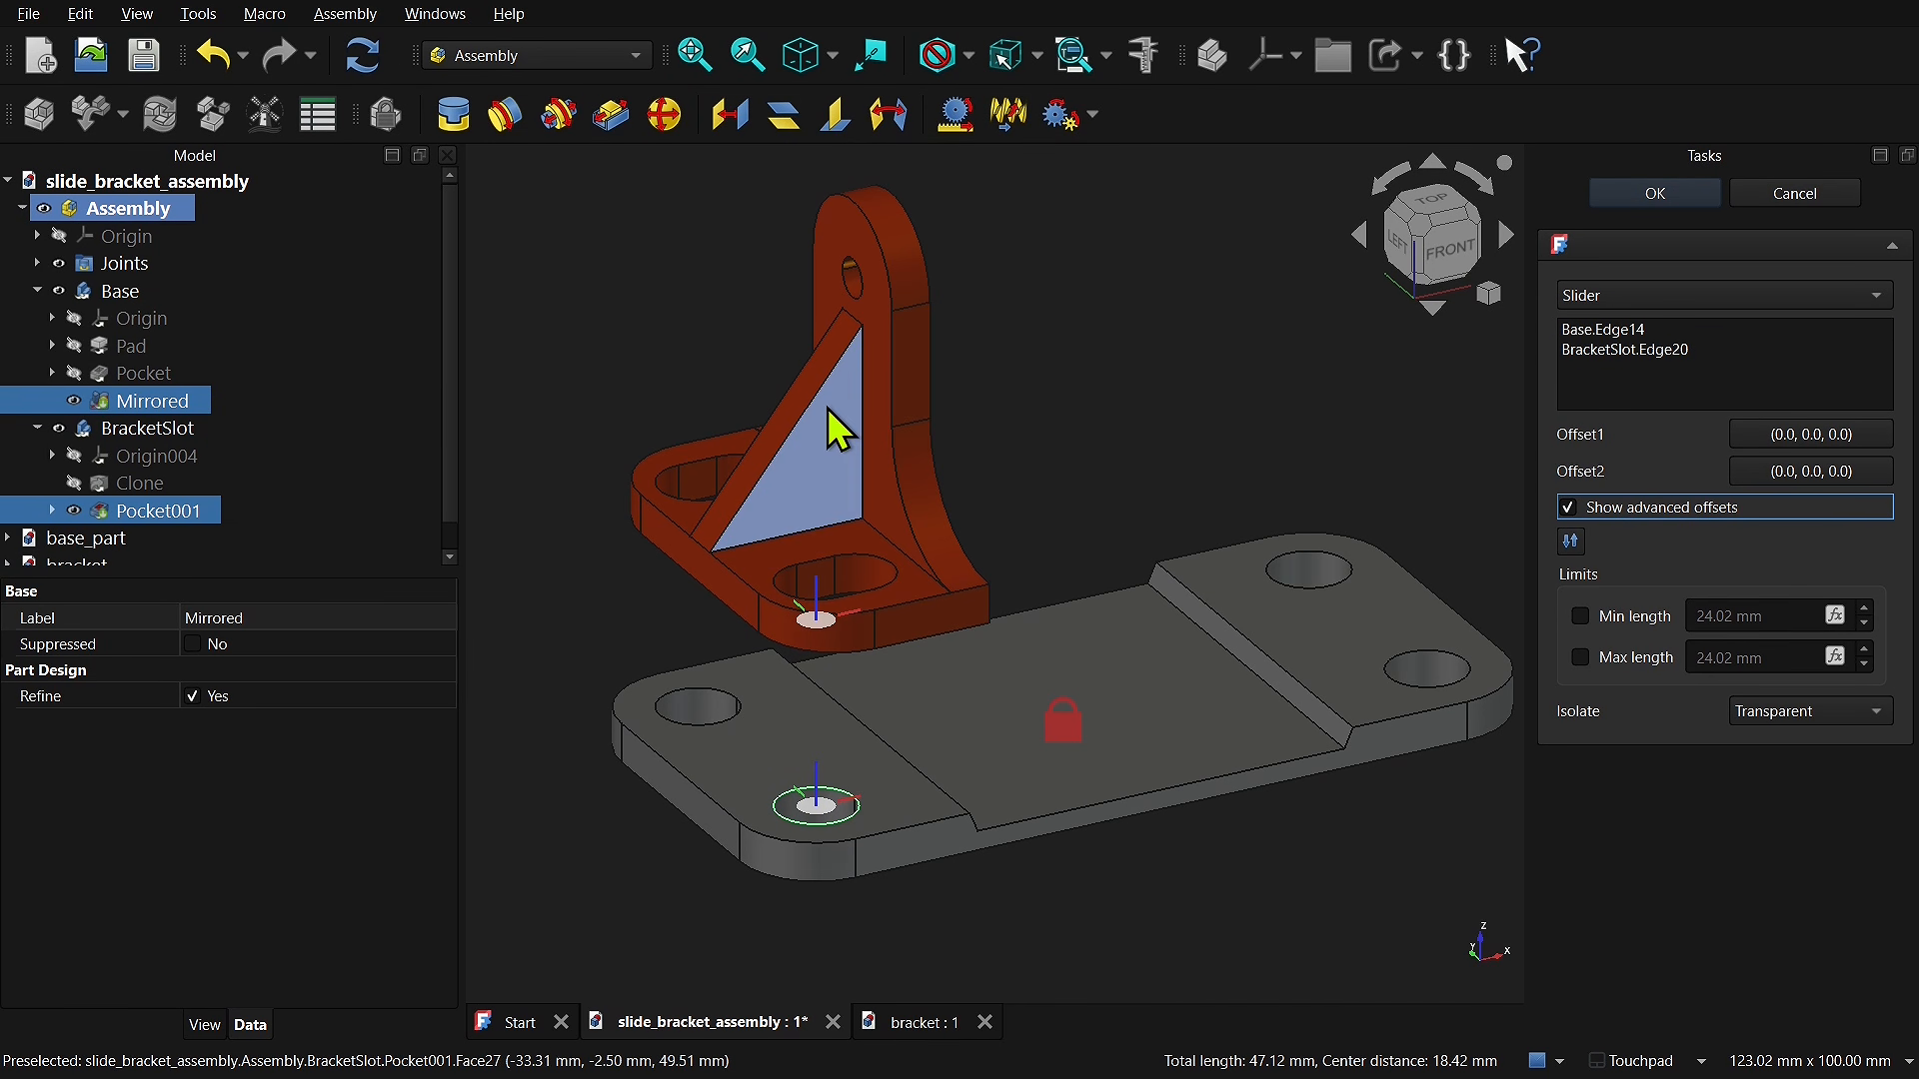
left_click_drag(814, 451, 763, 393)
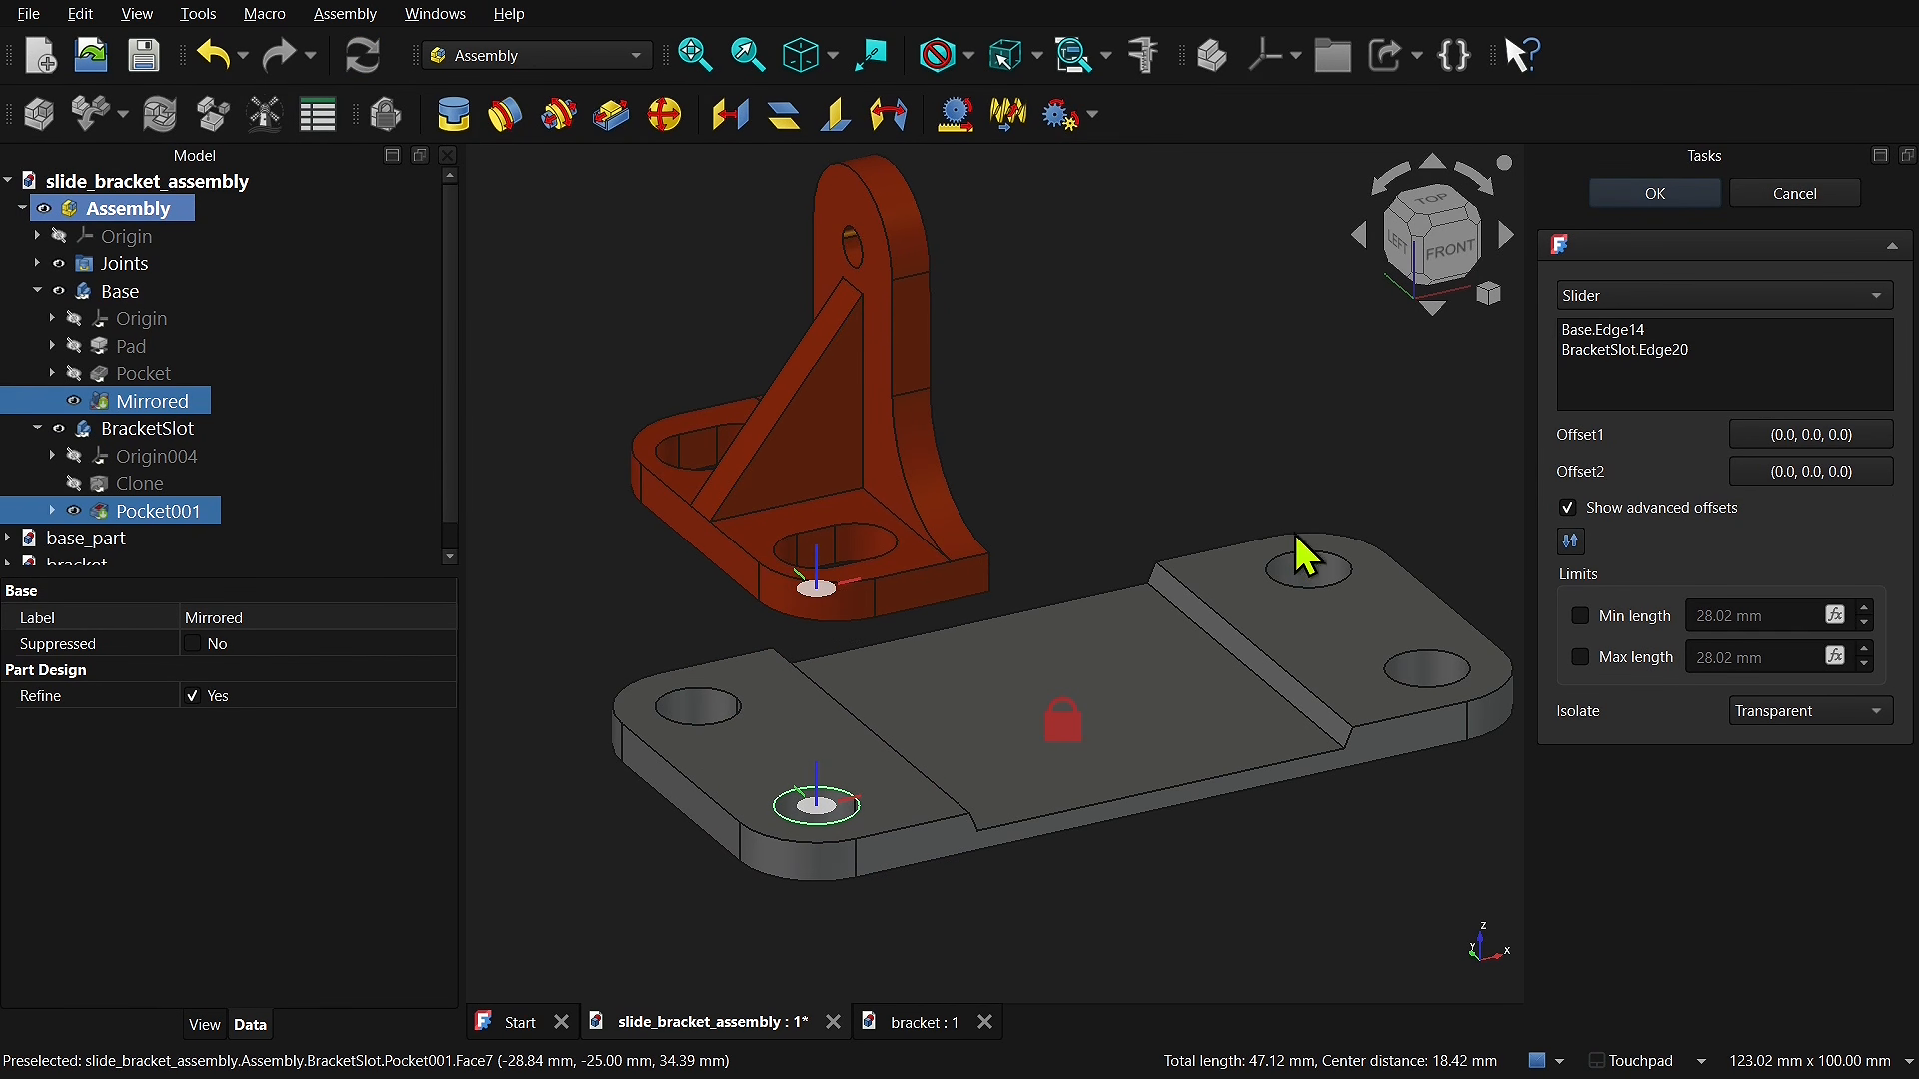
Step: Open the Offset2 placement for the BracketSlot reference and move its dialog clear of the model
left_click(1604, 355)
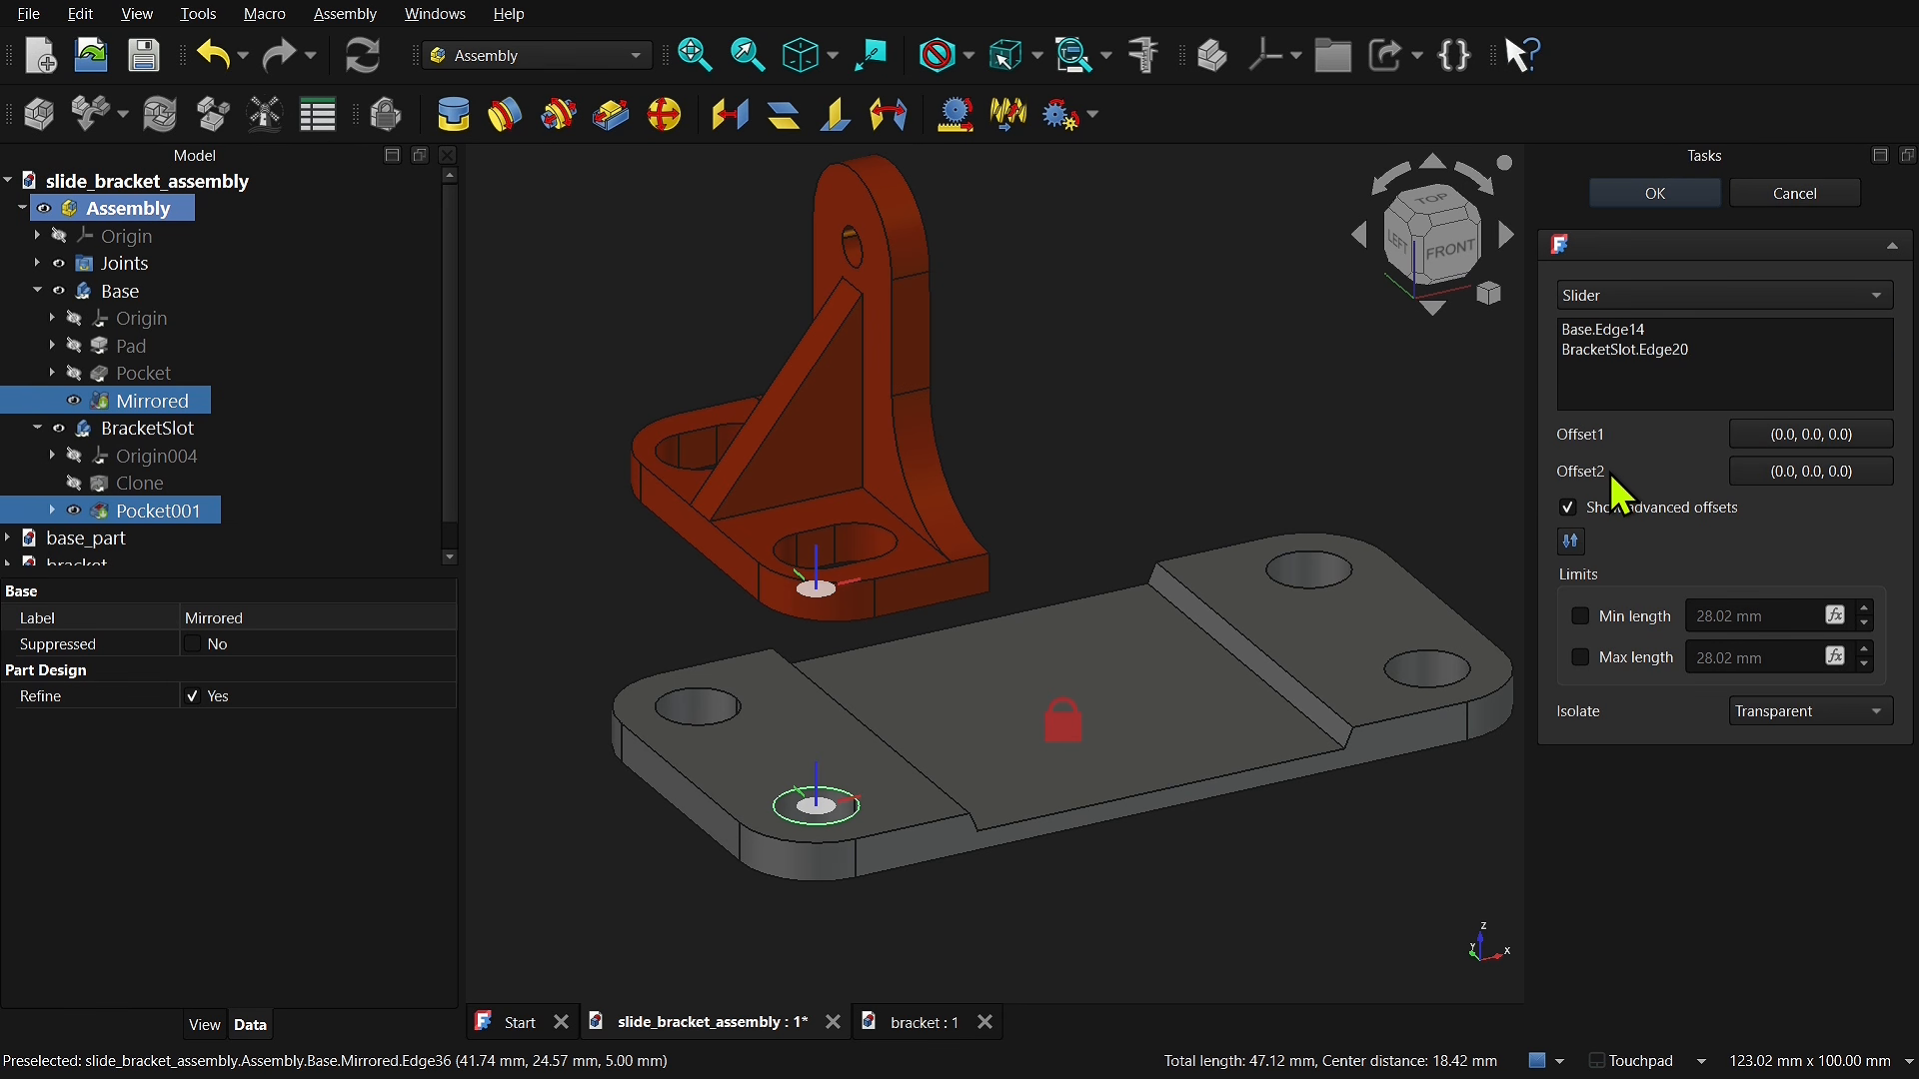
left_click(1809, 470)
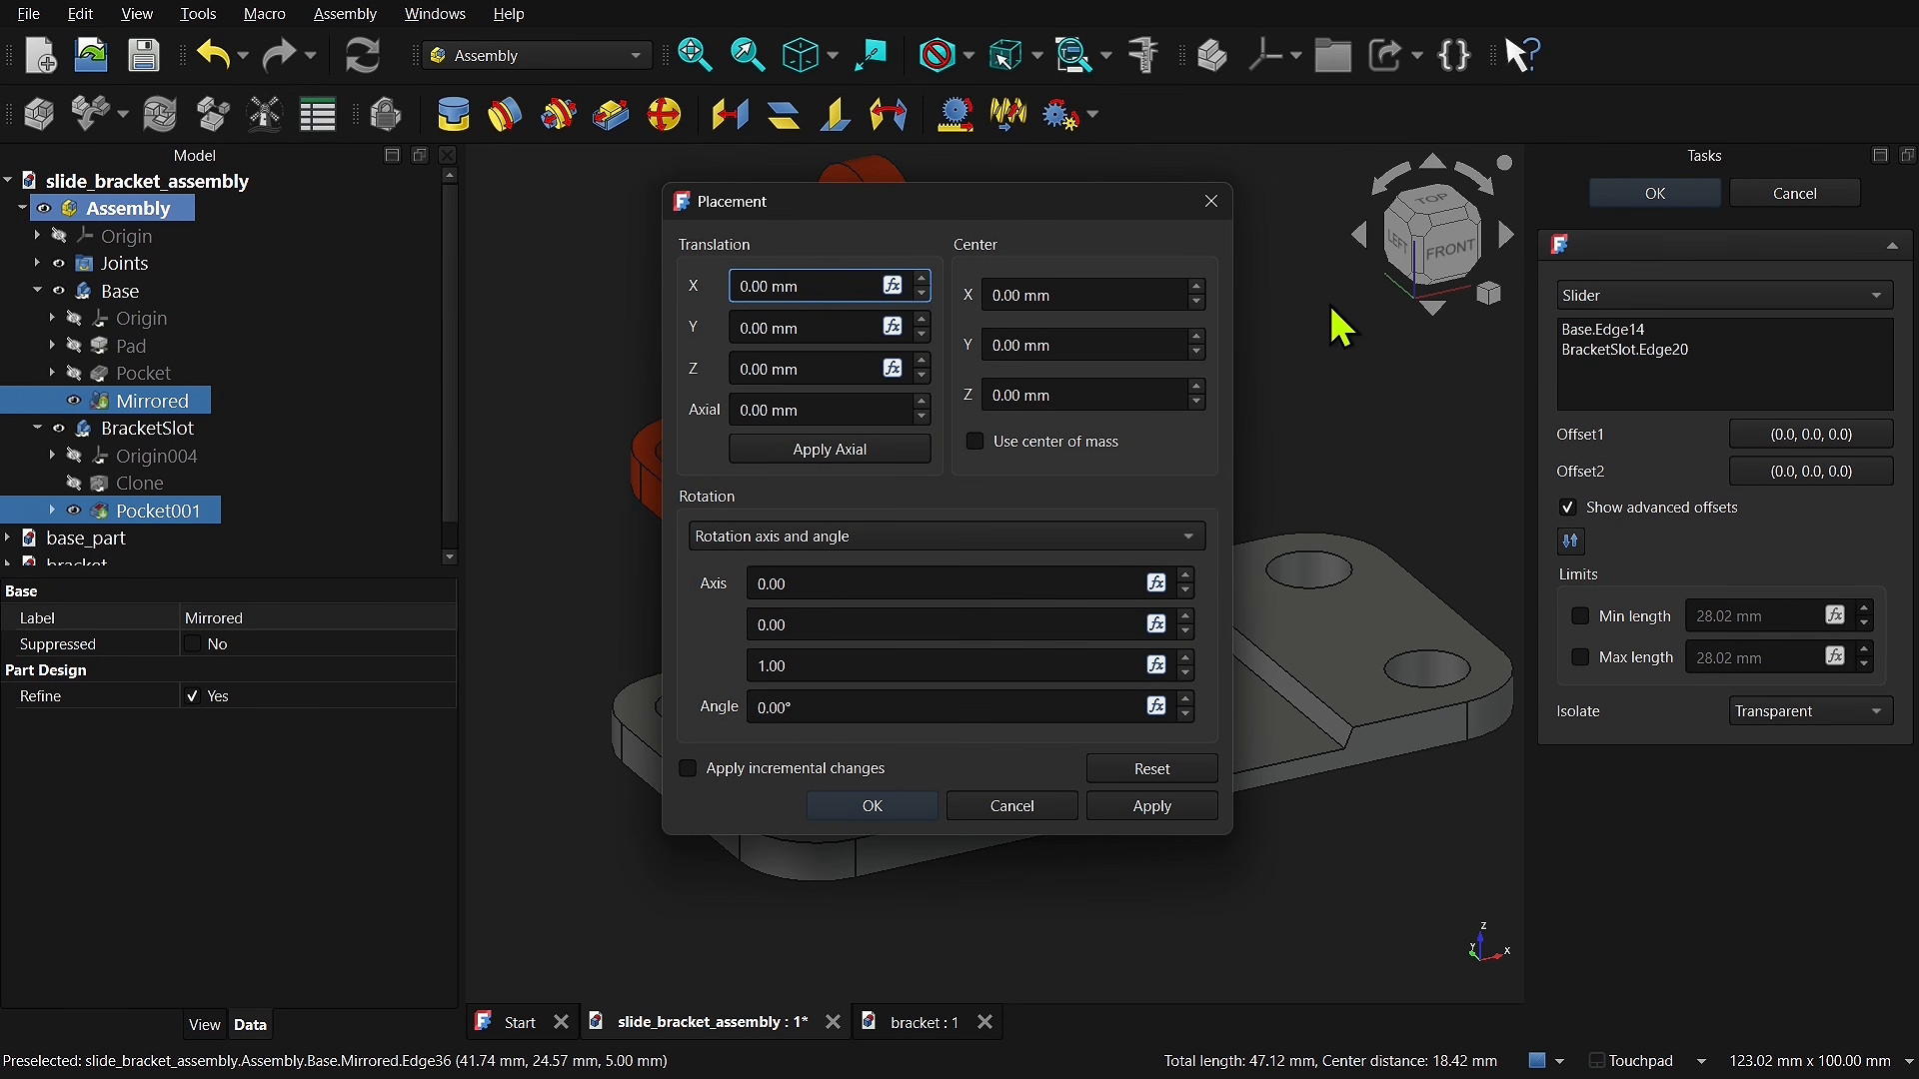
left_click_drag(1040, 208, 487, 288)
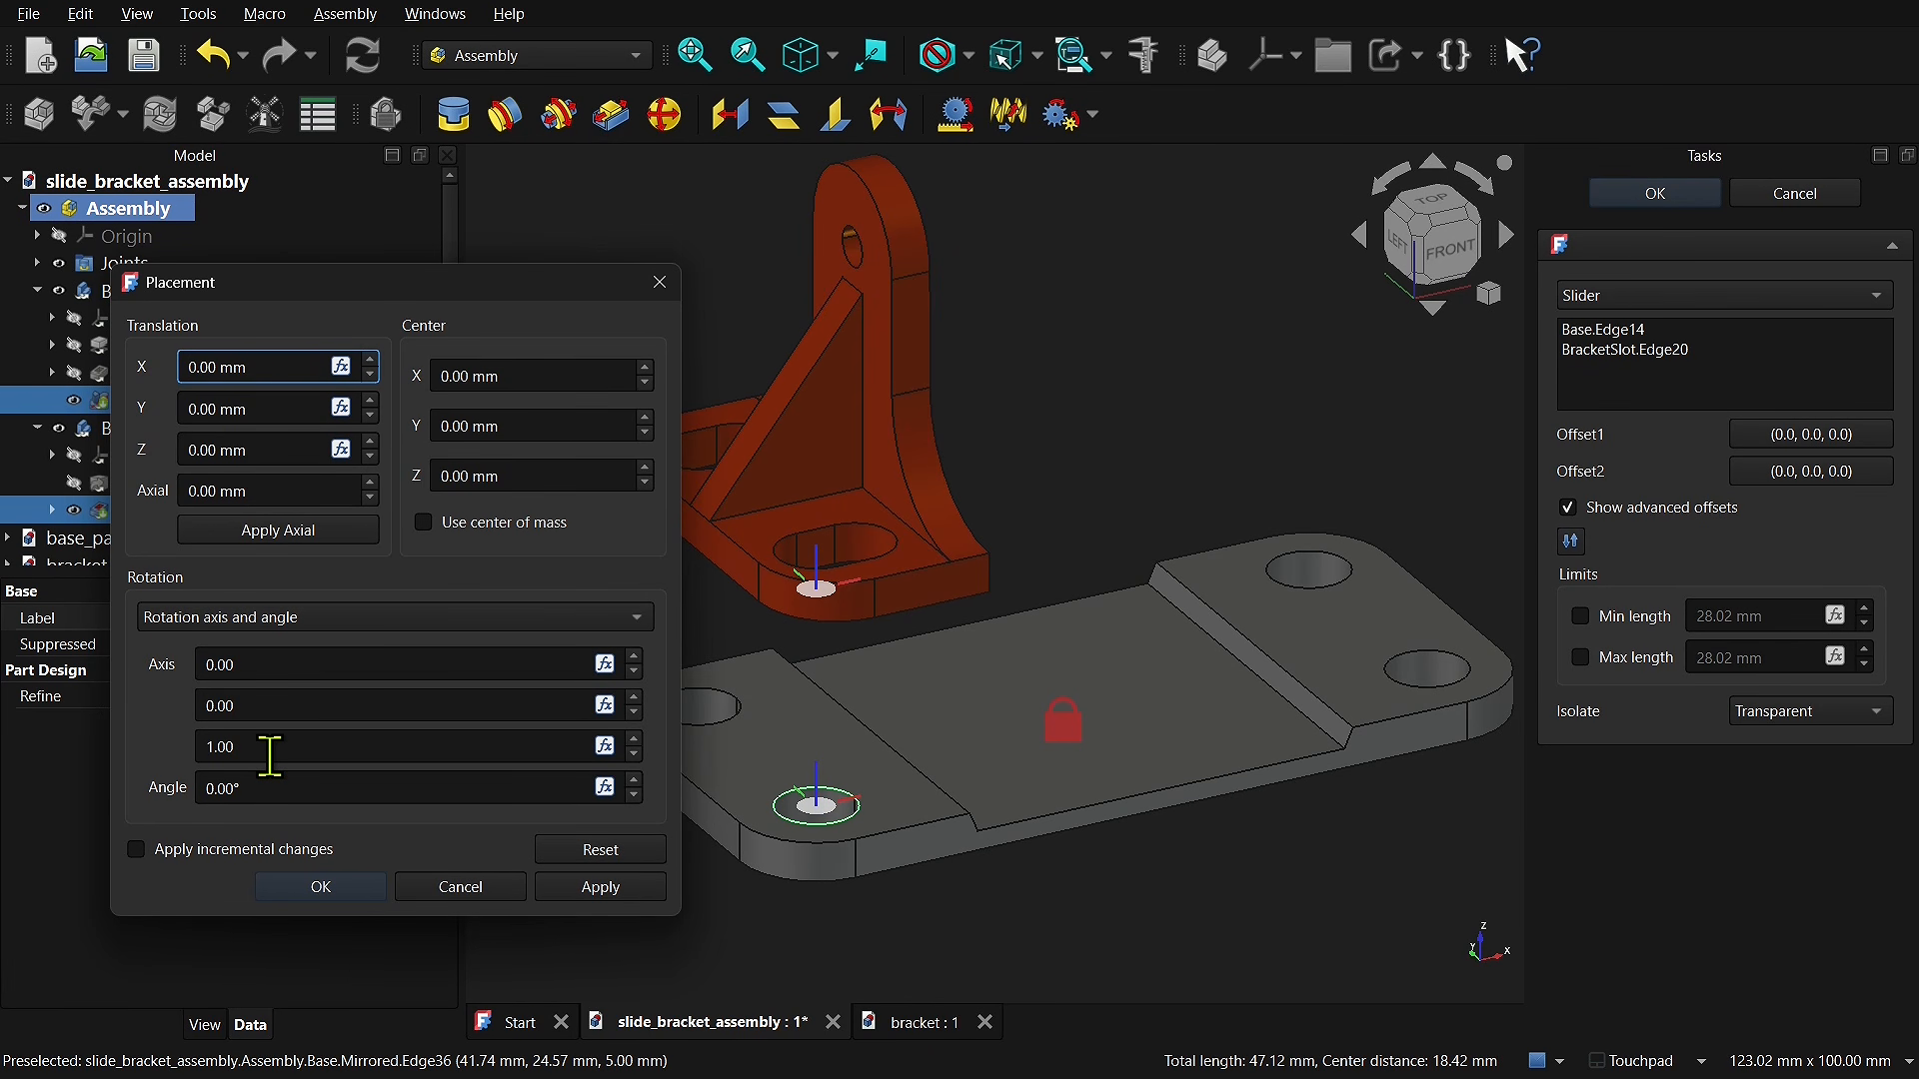
left_click_drag(273, 756, 185, 749)
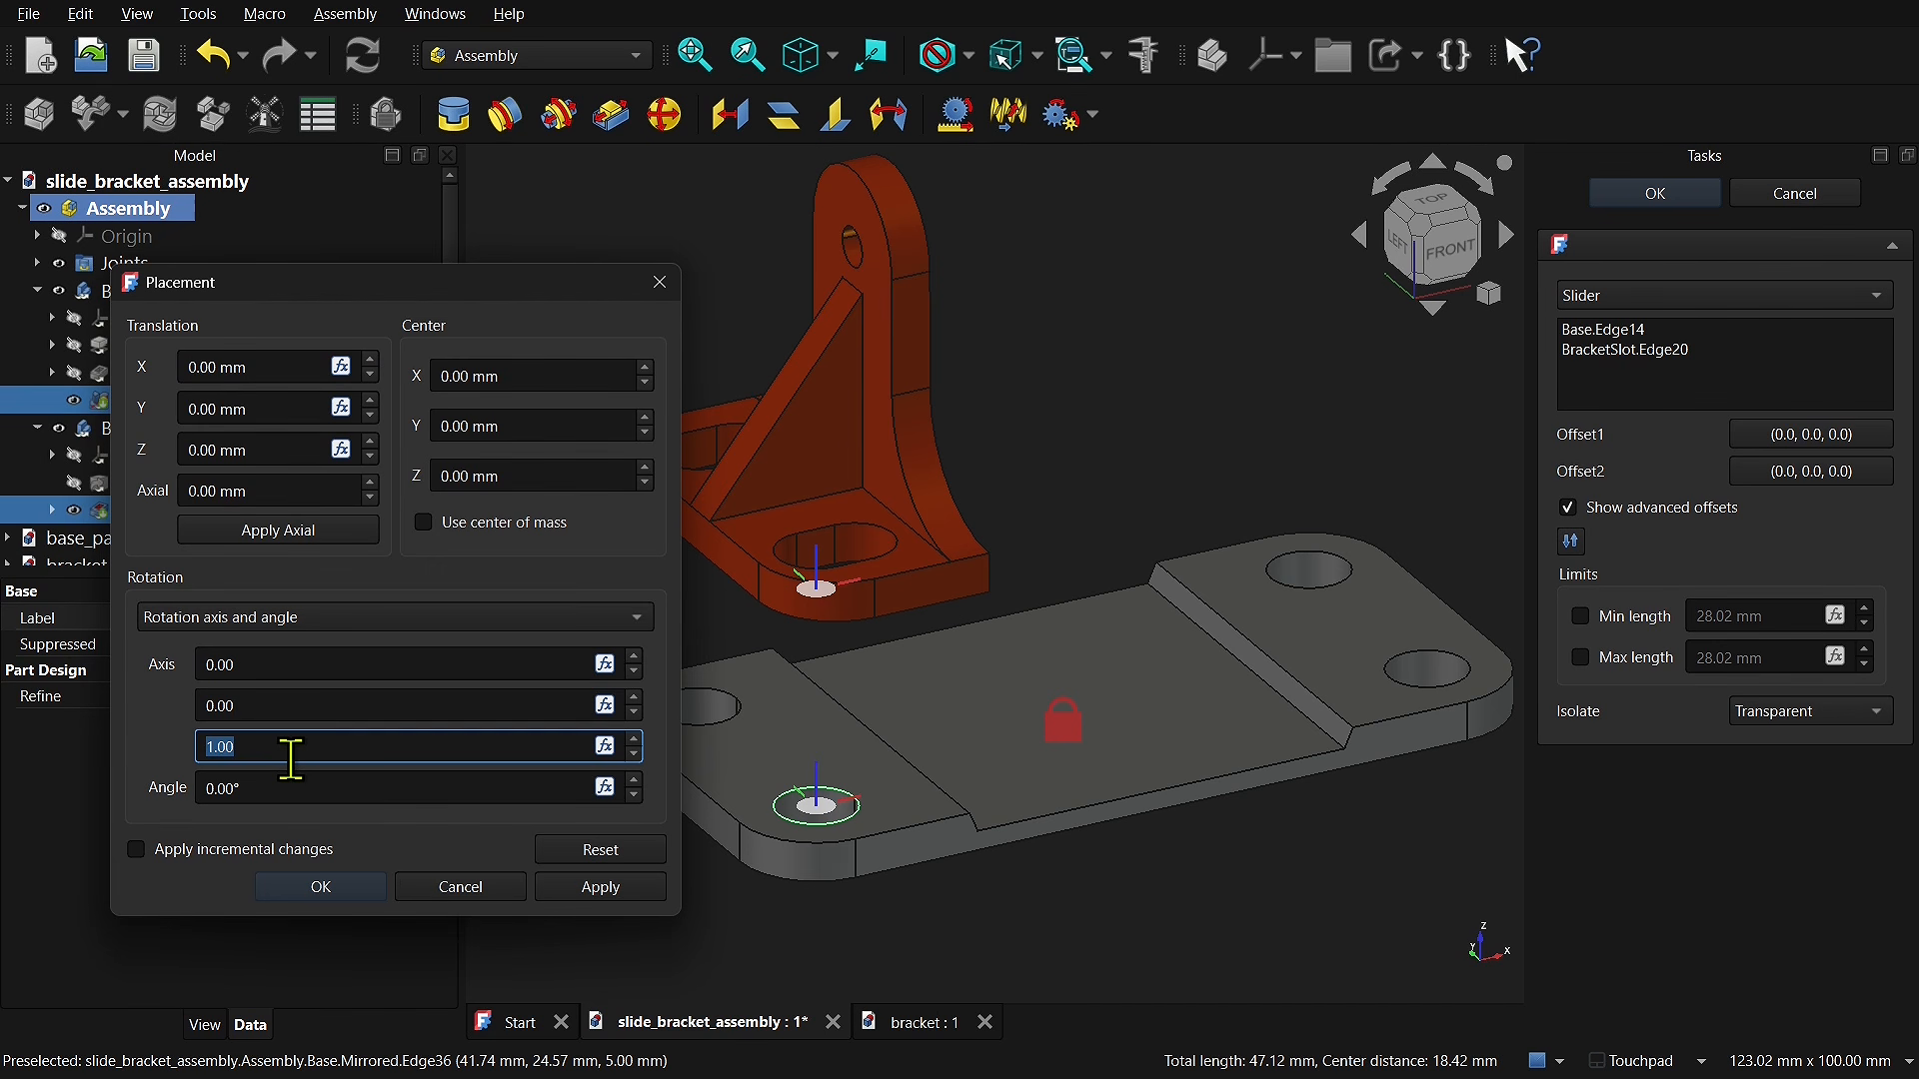
type("100")
left_click(268, 707)
left_click_drag(311, 749, 175, 751)
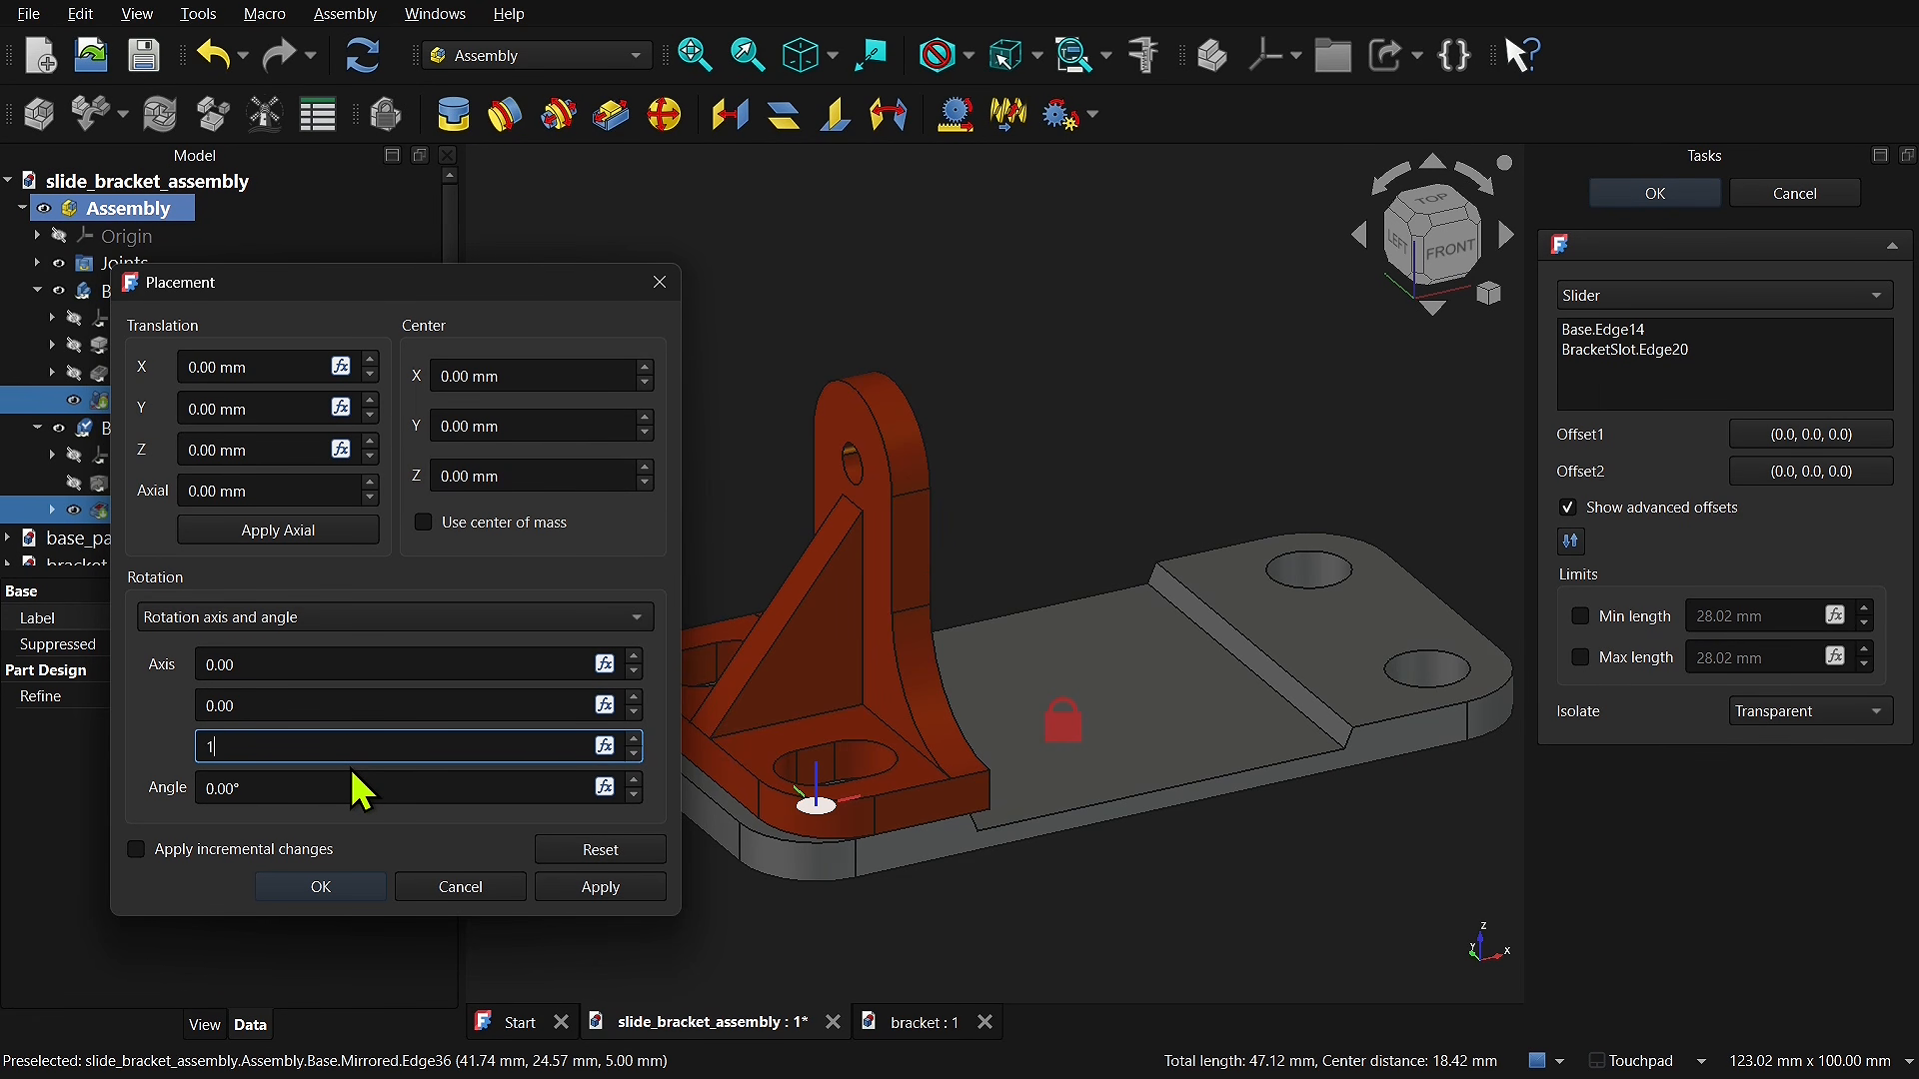
Step: Set the Offset2 rotation axis to 0, 1, 0 so the BracketSlot reference turns about Y
left_click(284, 707)
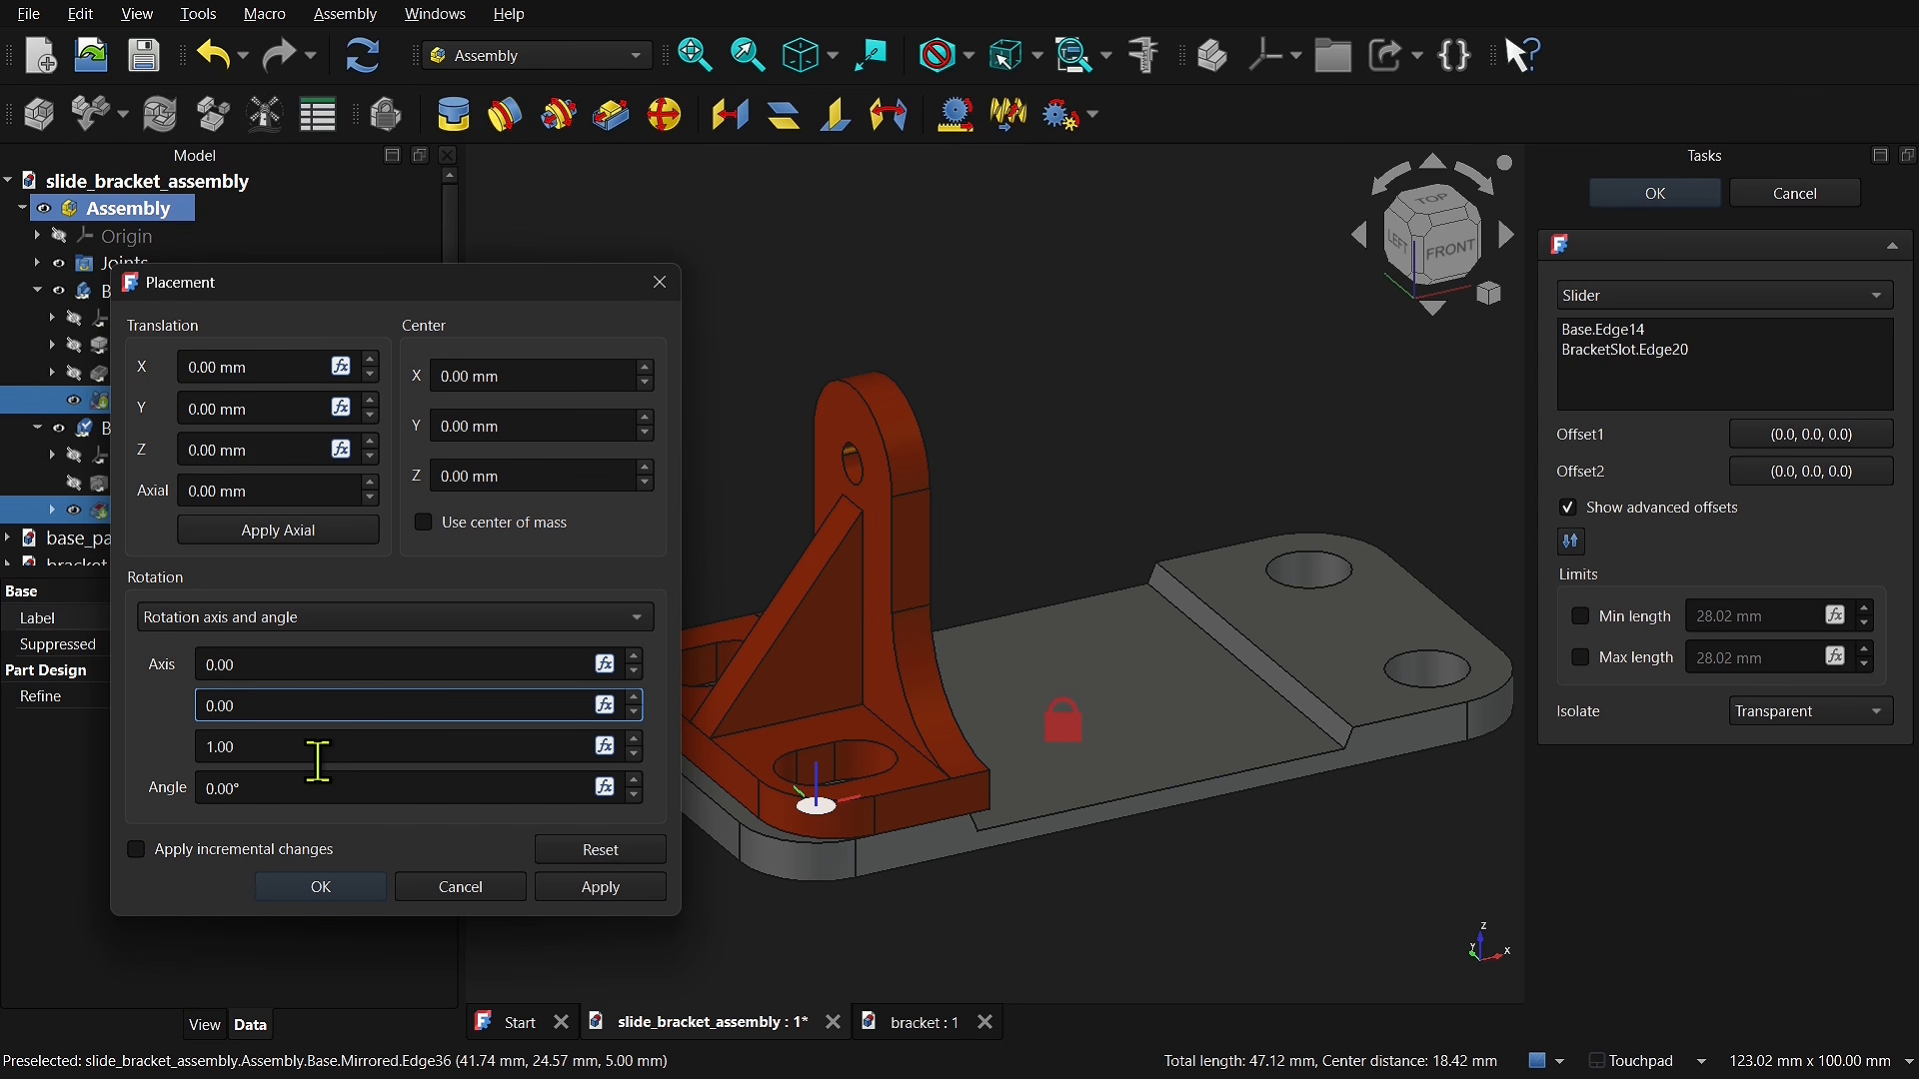
left_click_drag(263, 709, 186, 705)
key("Tab")
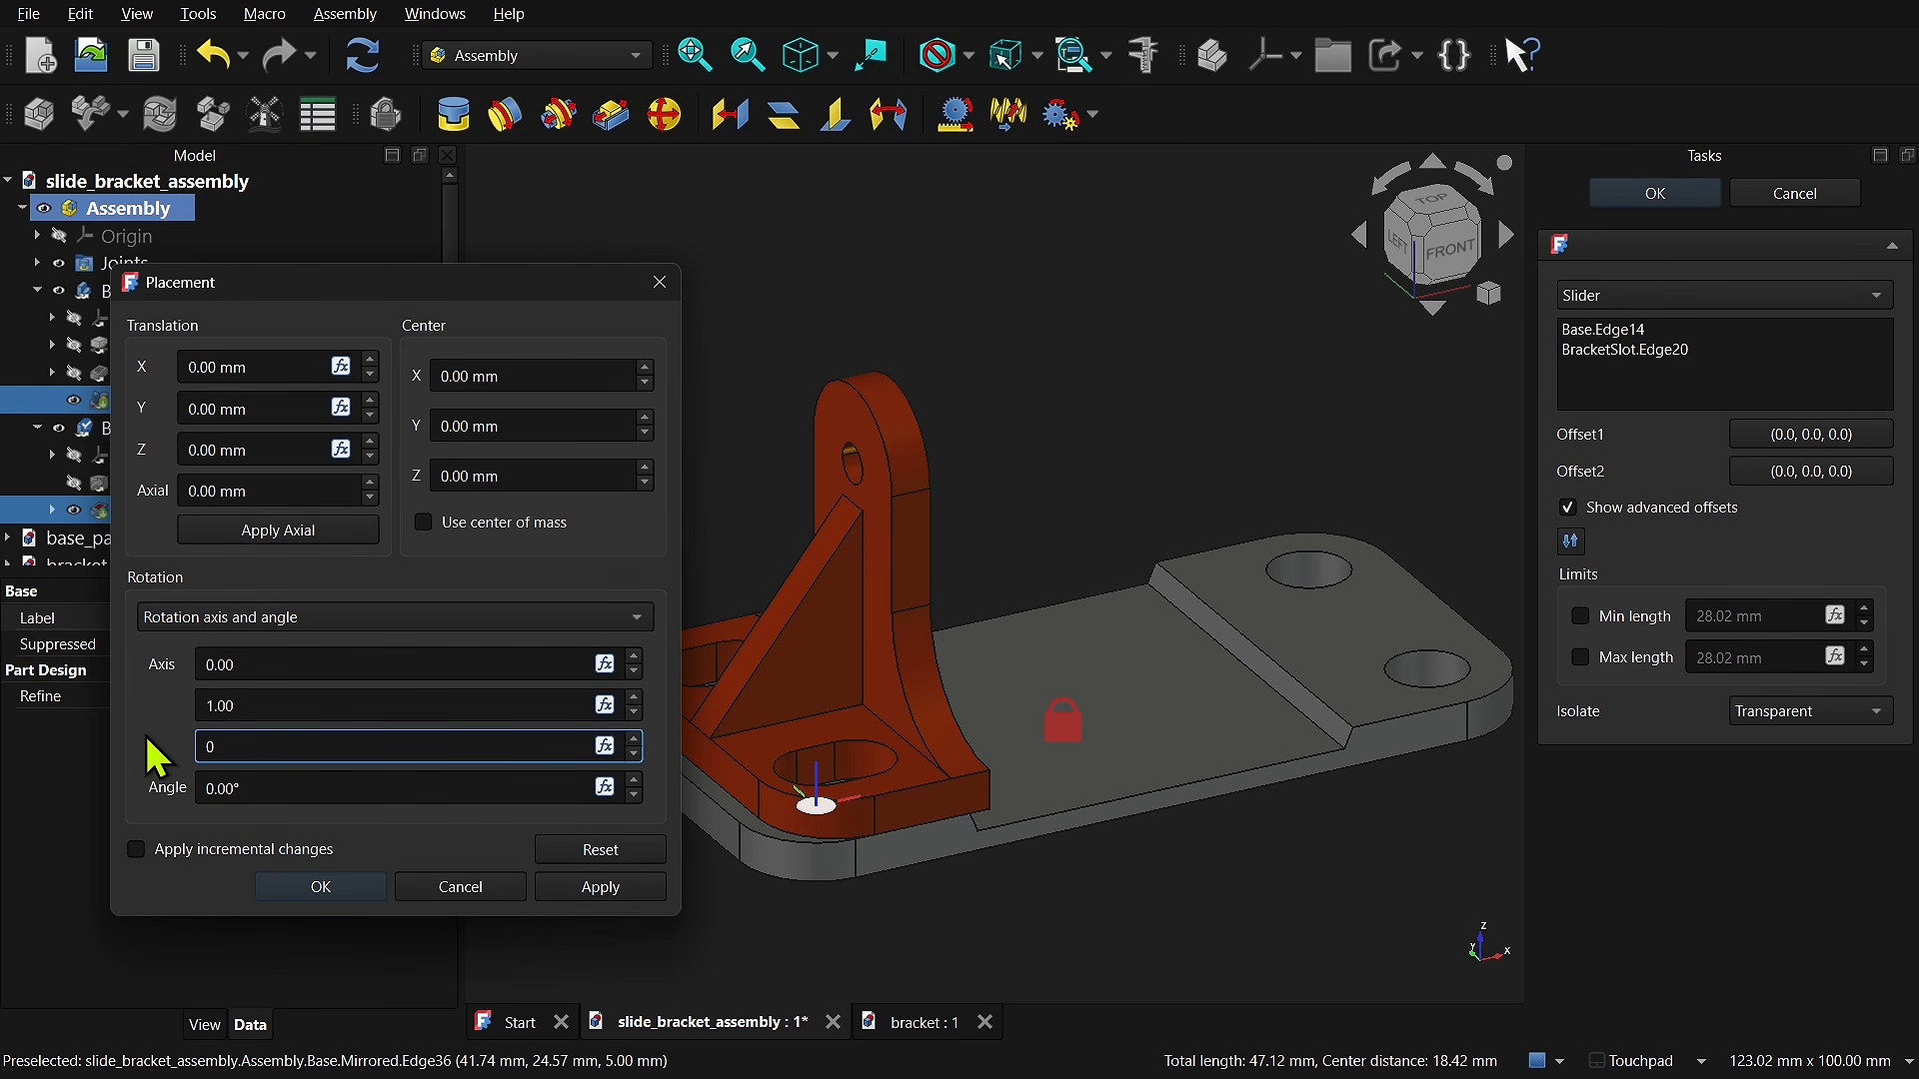
left_click(324, 782)
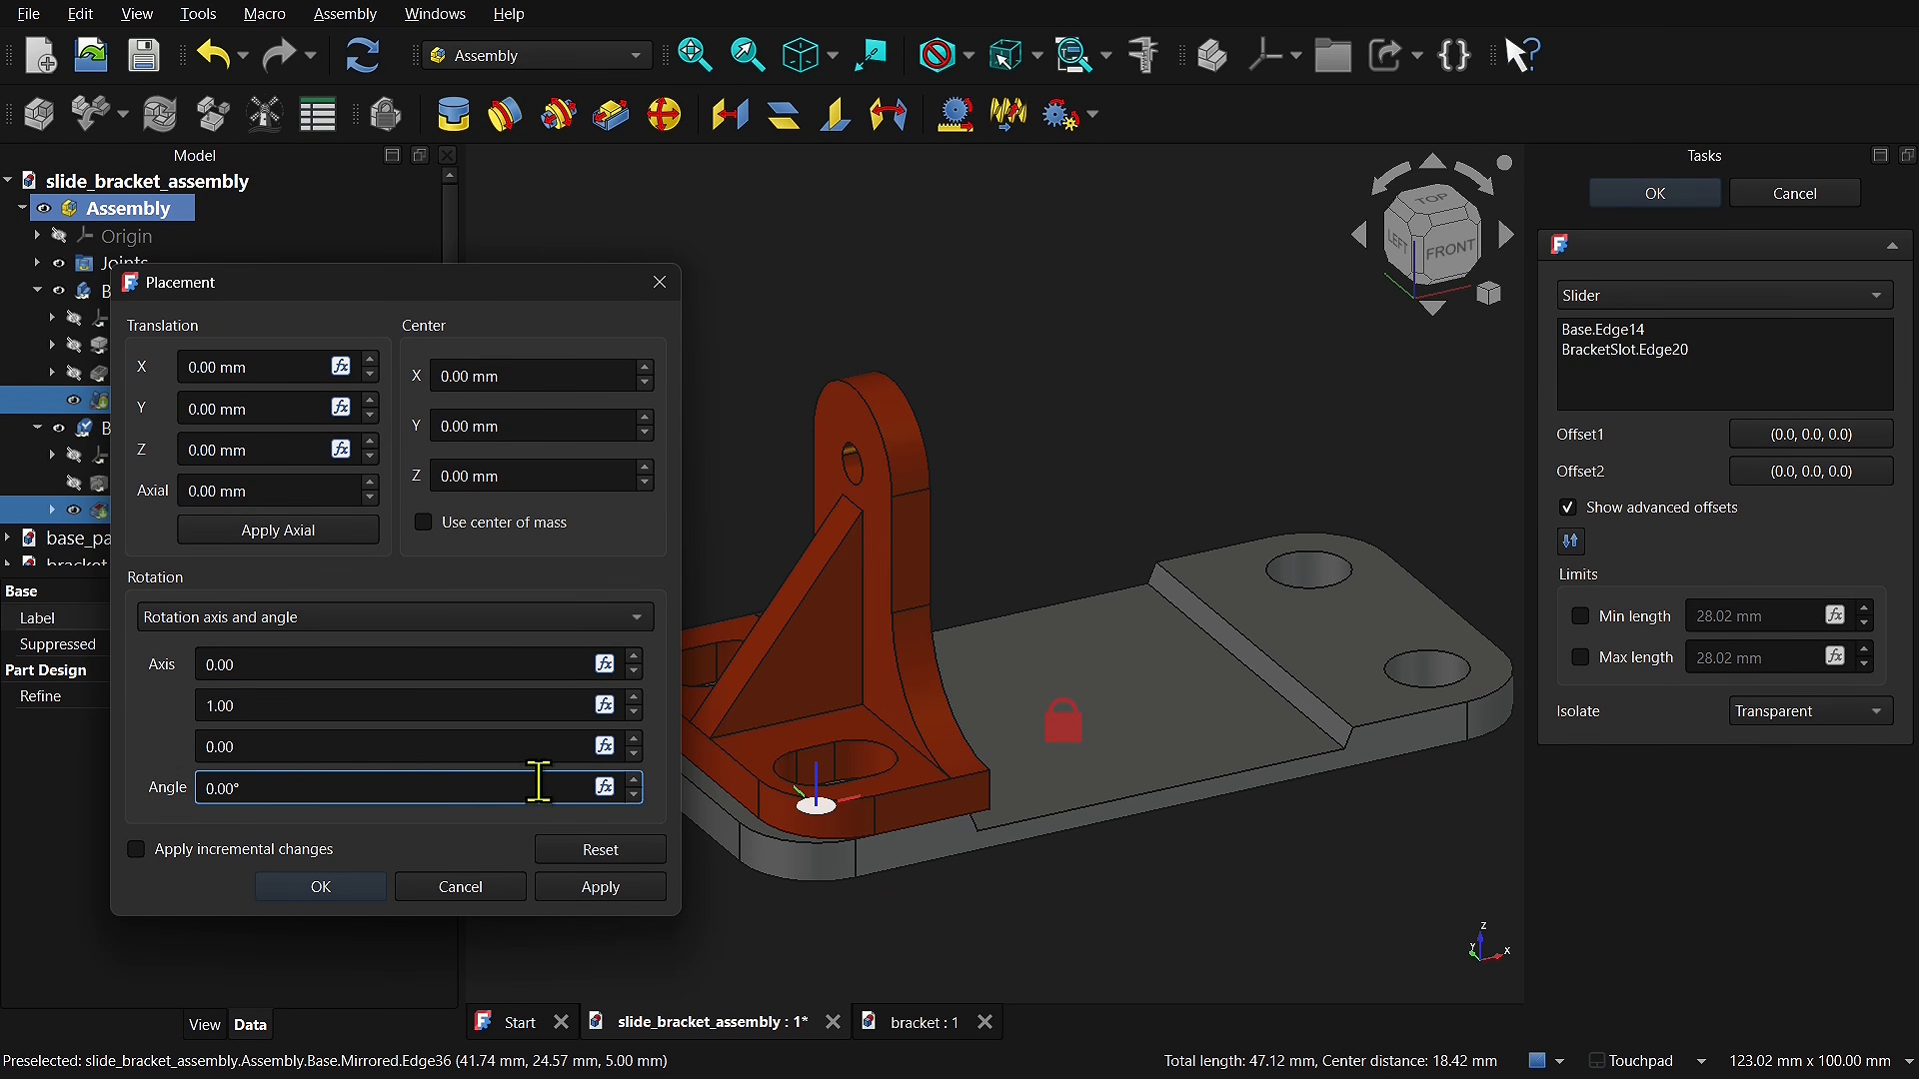
Step: Try the Offset2 rotation in both directions, set its angle to -90°, and accept the placement
left_click(634, 785)
left_click(633, 785)
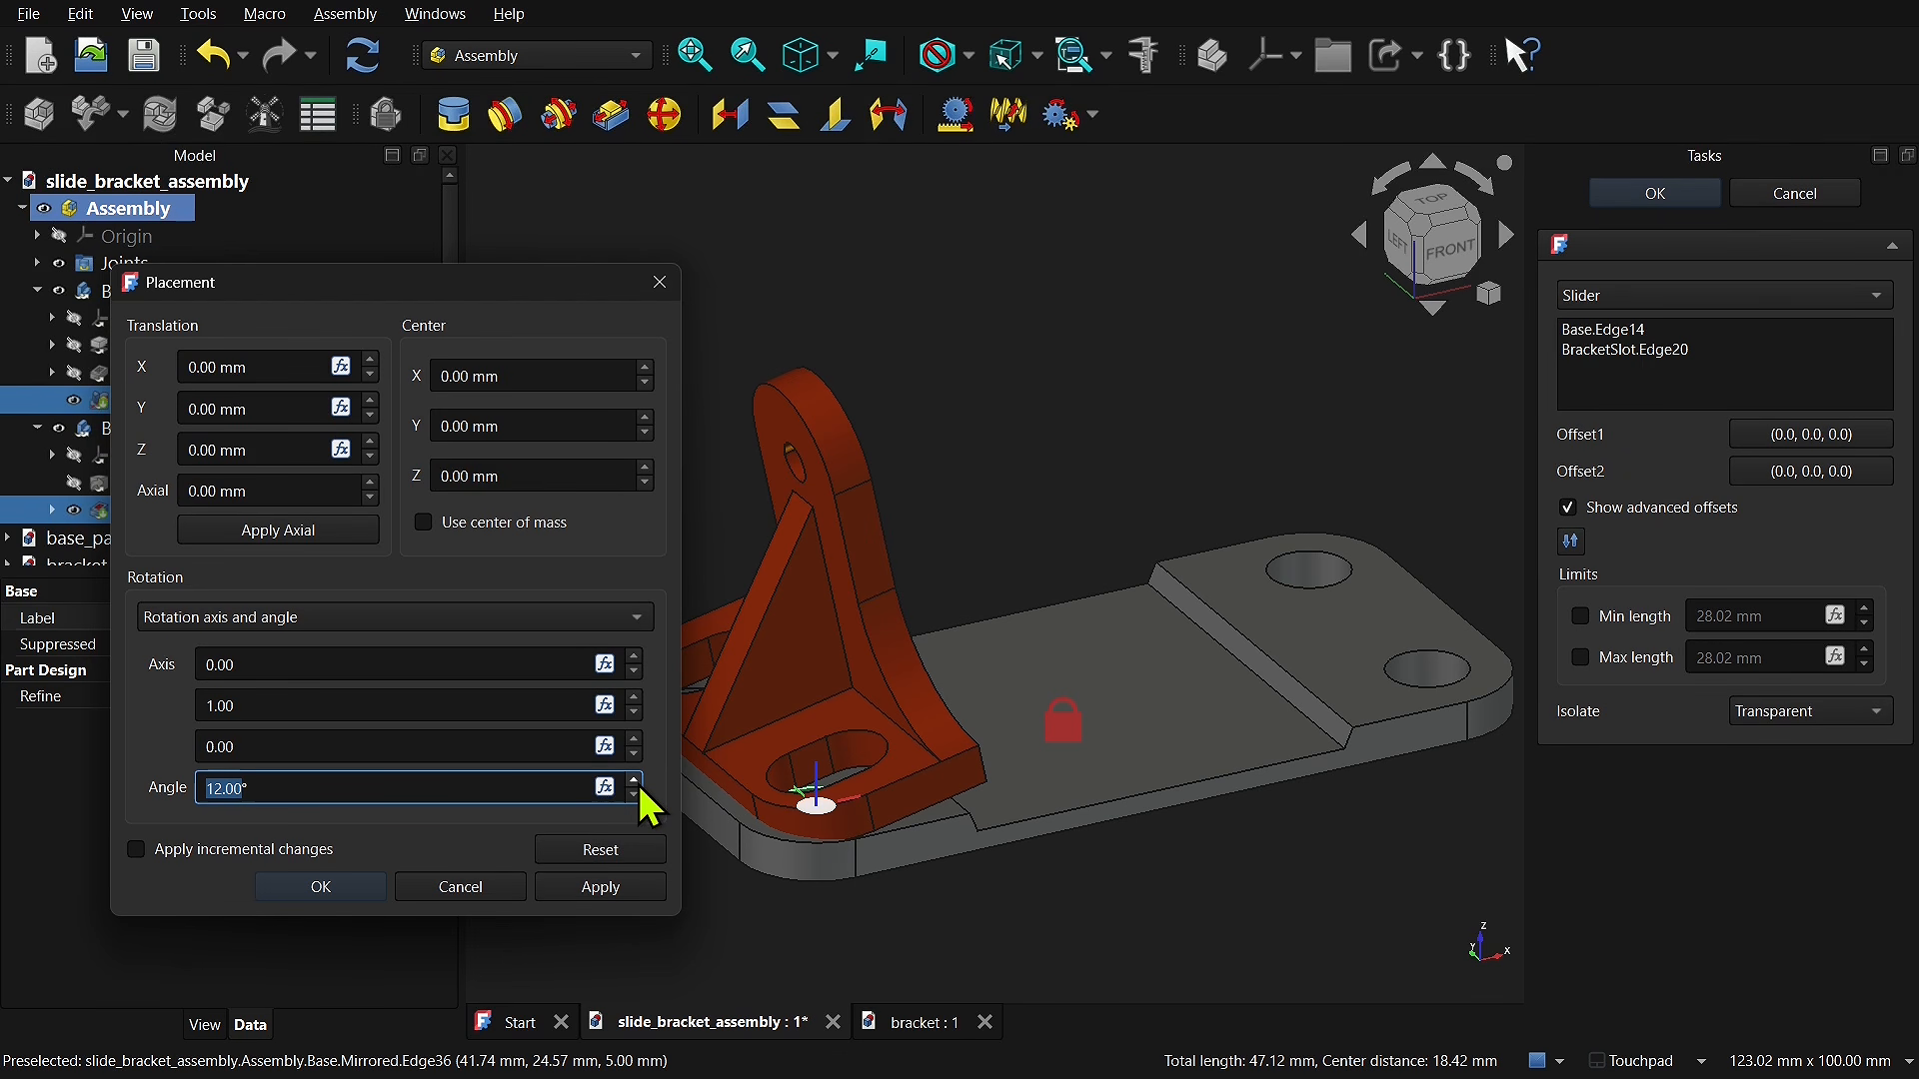
left_click(635, 795)
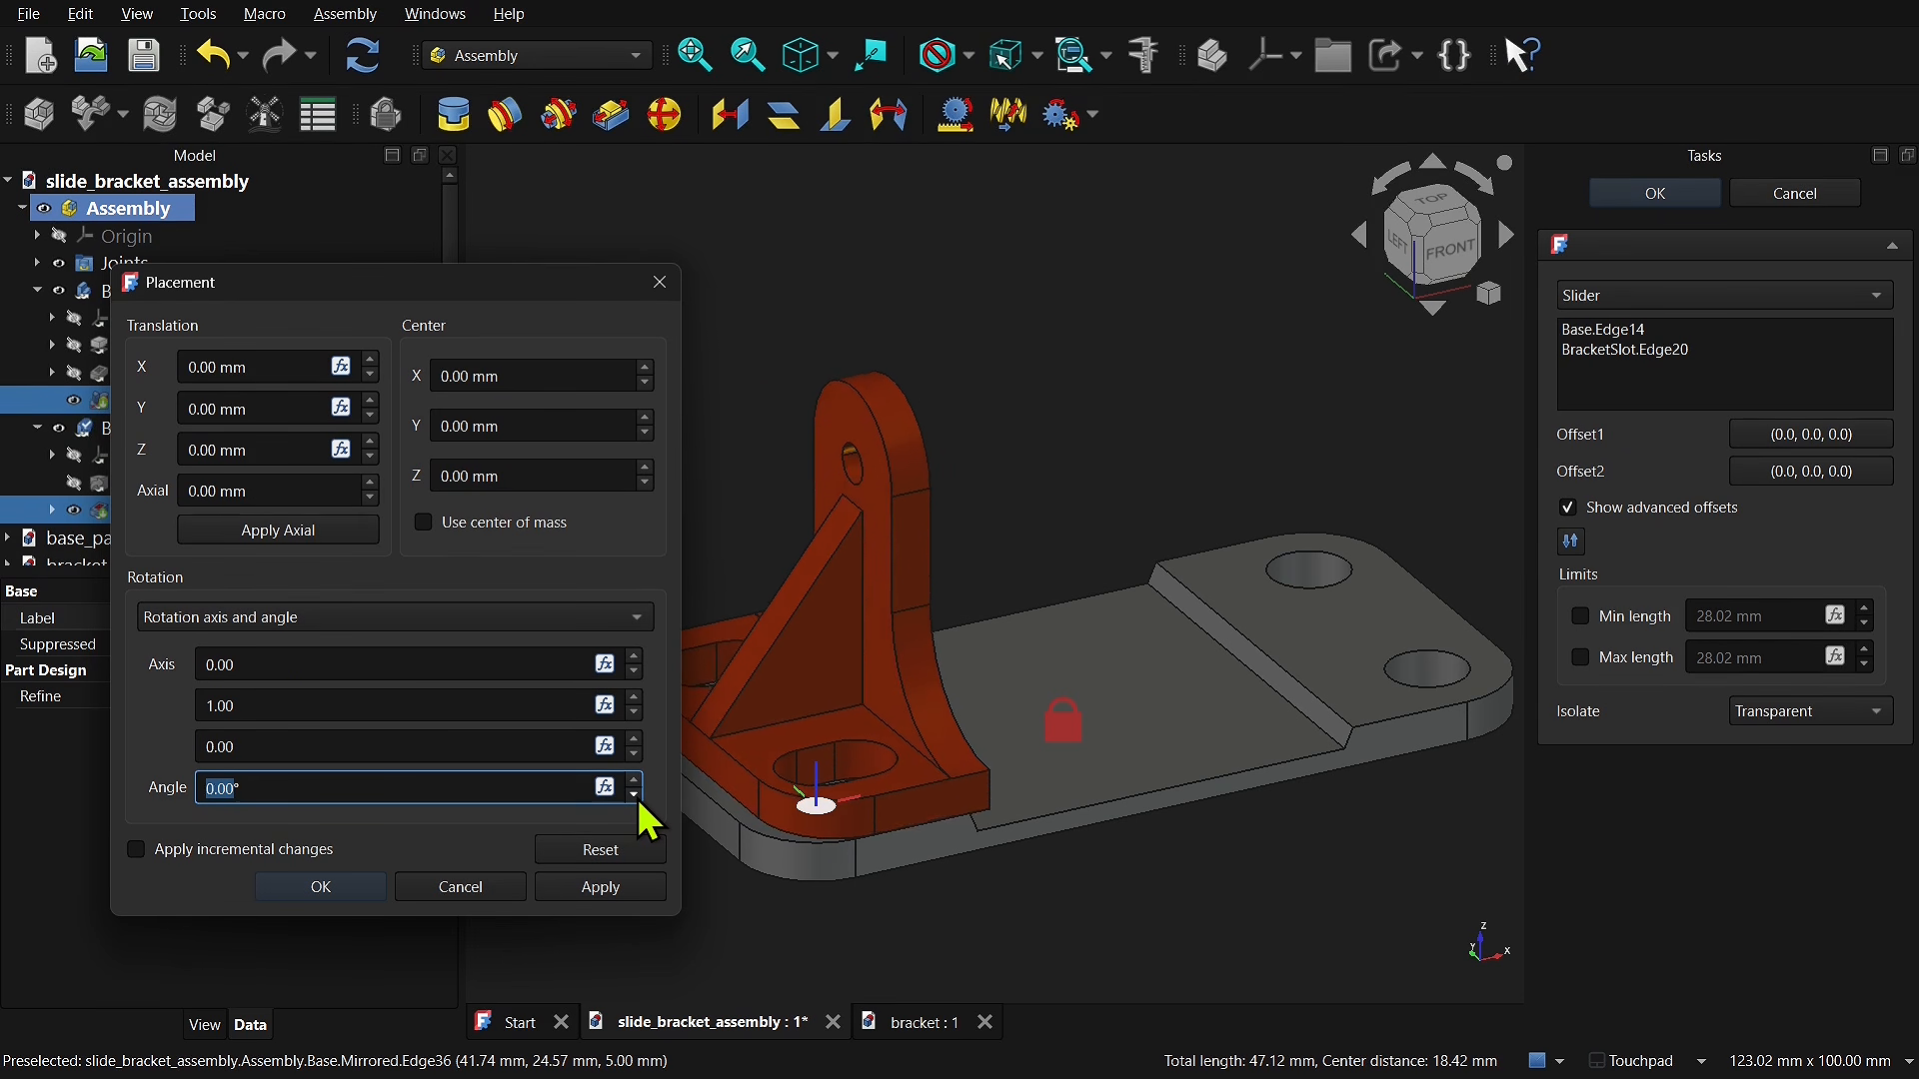
left_click(633, 795)
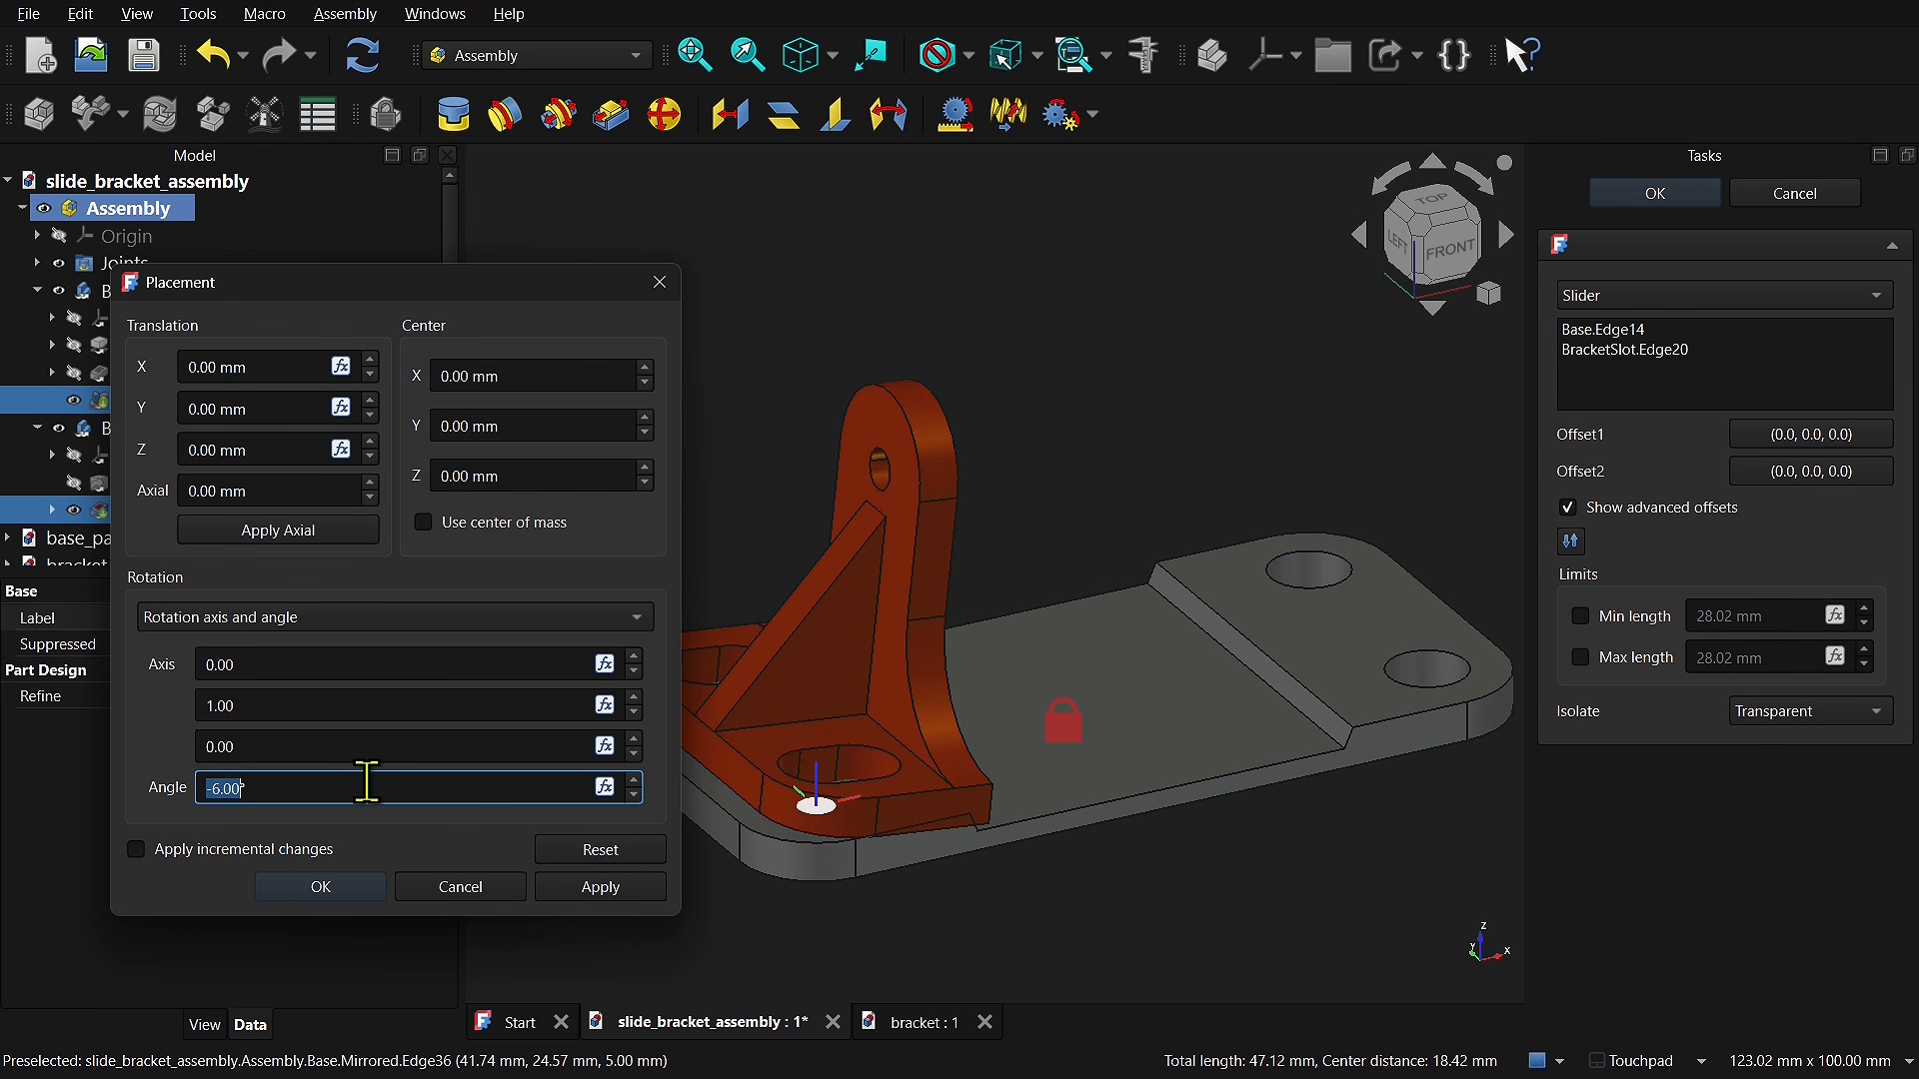
type("-90")
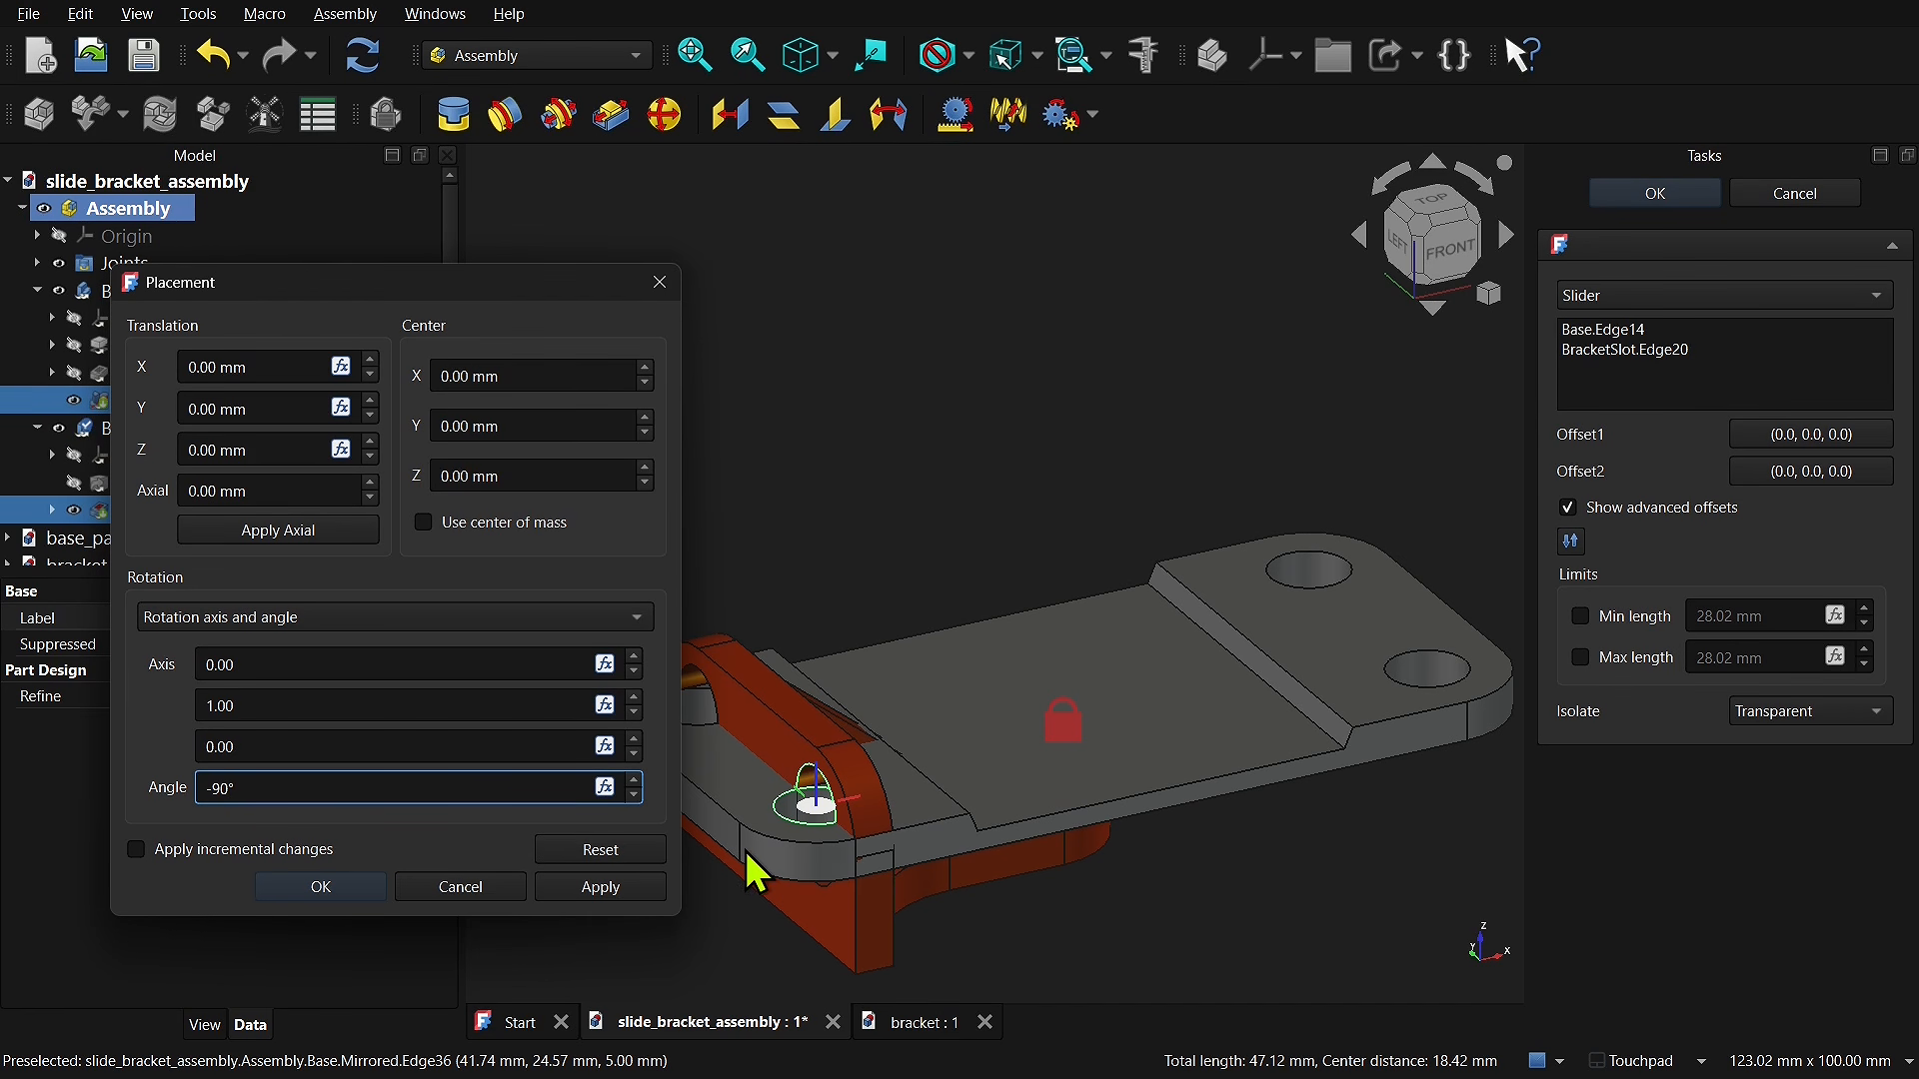
left_click(320, 886)
Step: Open the Offset1 placement for the Base reference, move its dialog clear of the model, and set the rotation axis to 0, 1, 0
left_click(1621, 352)
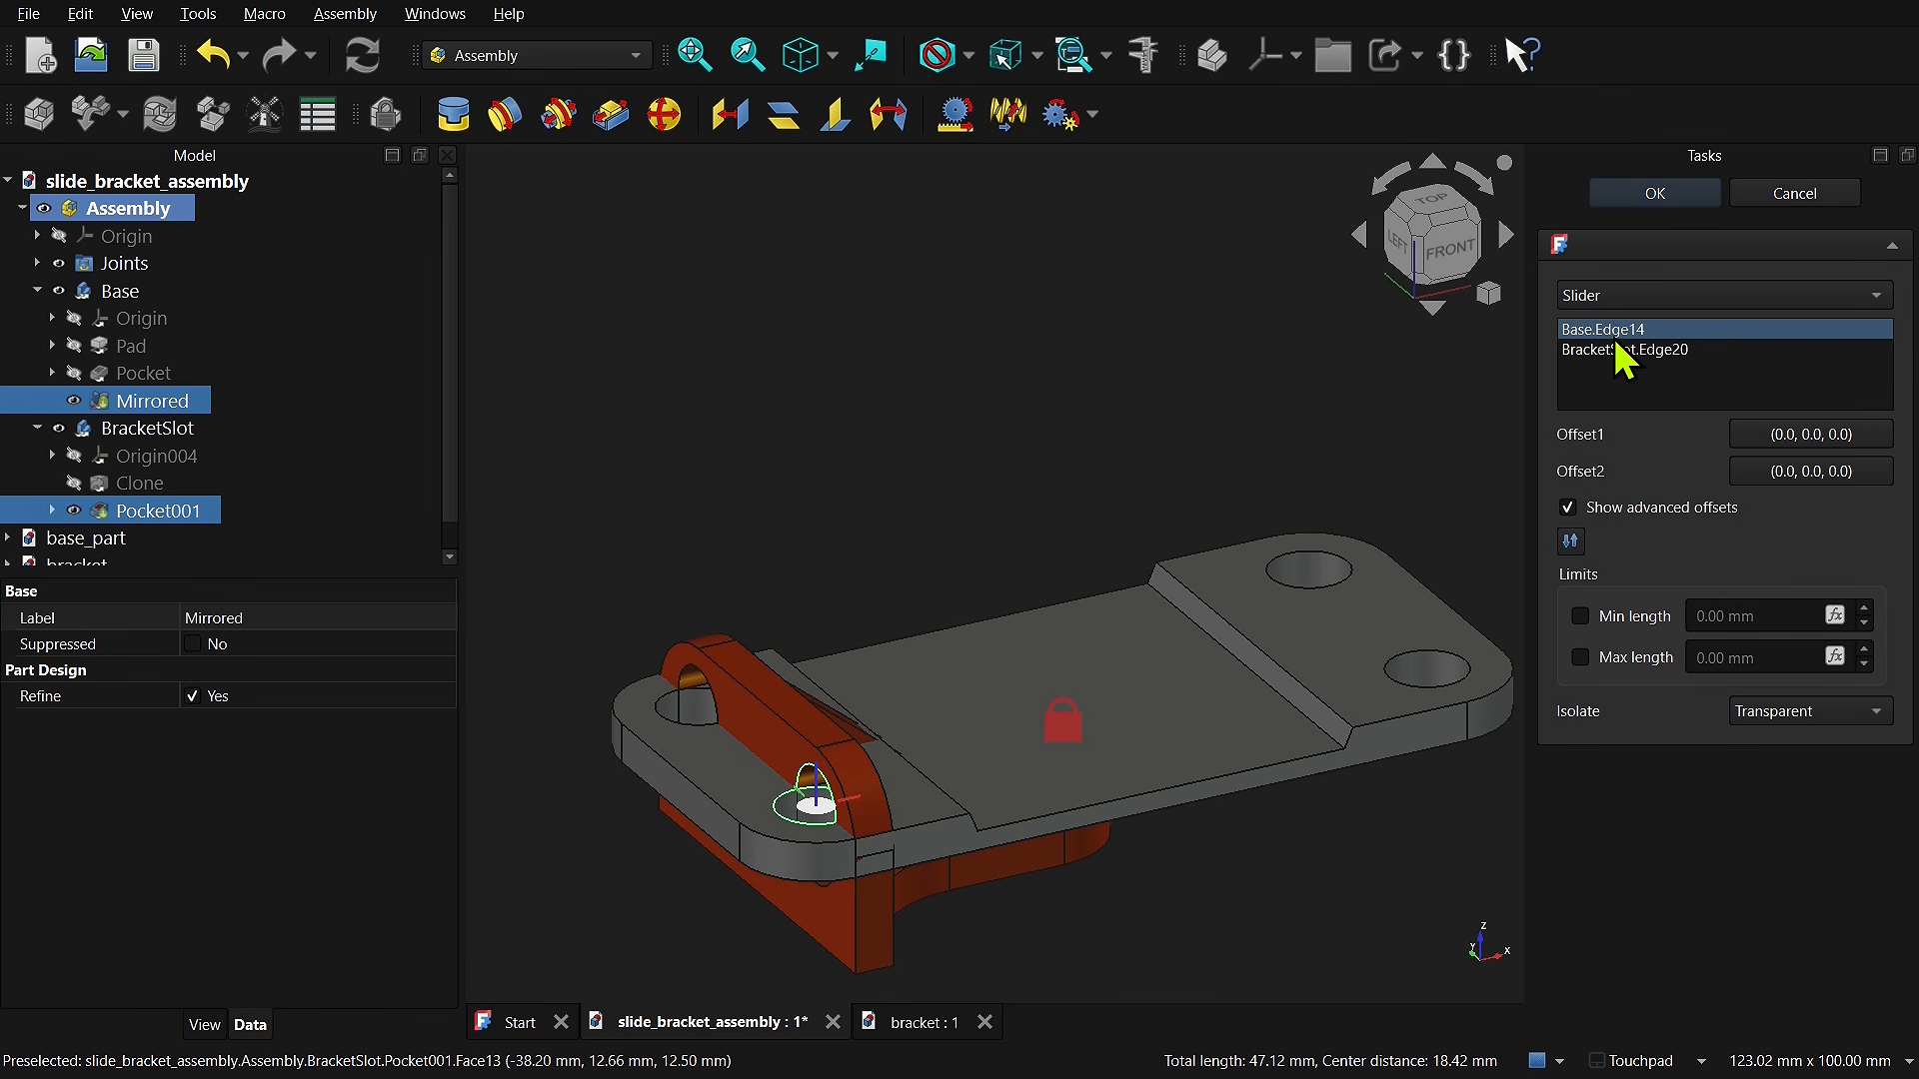
left_click(1610, 337)
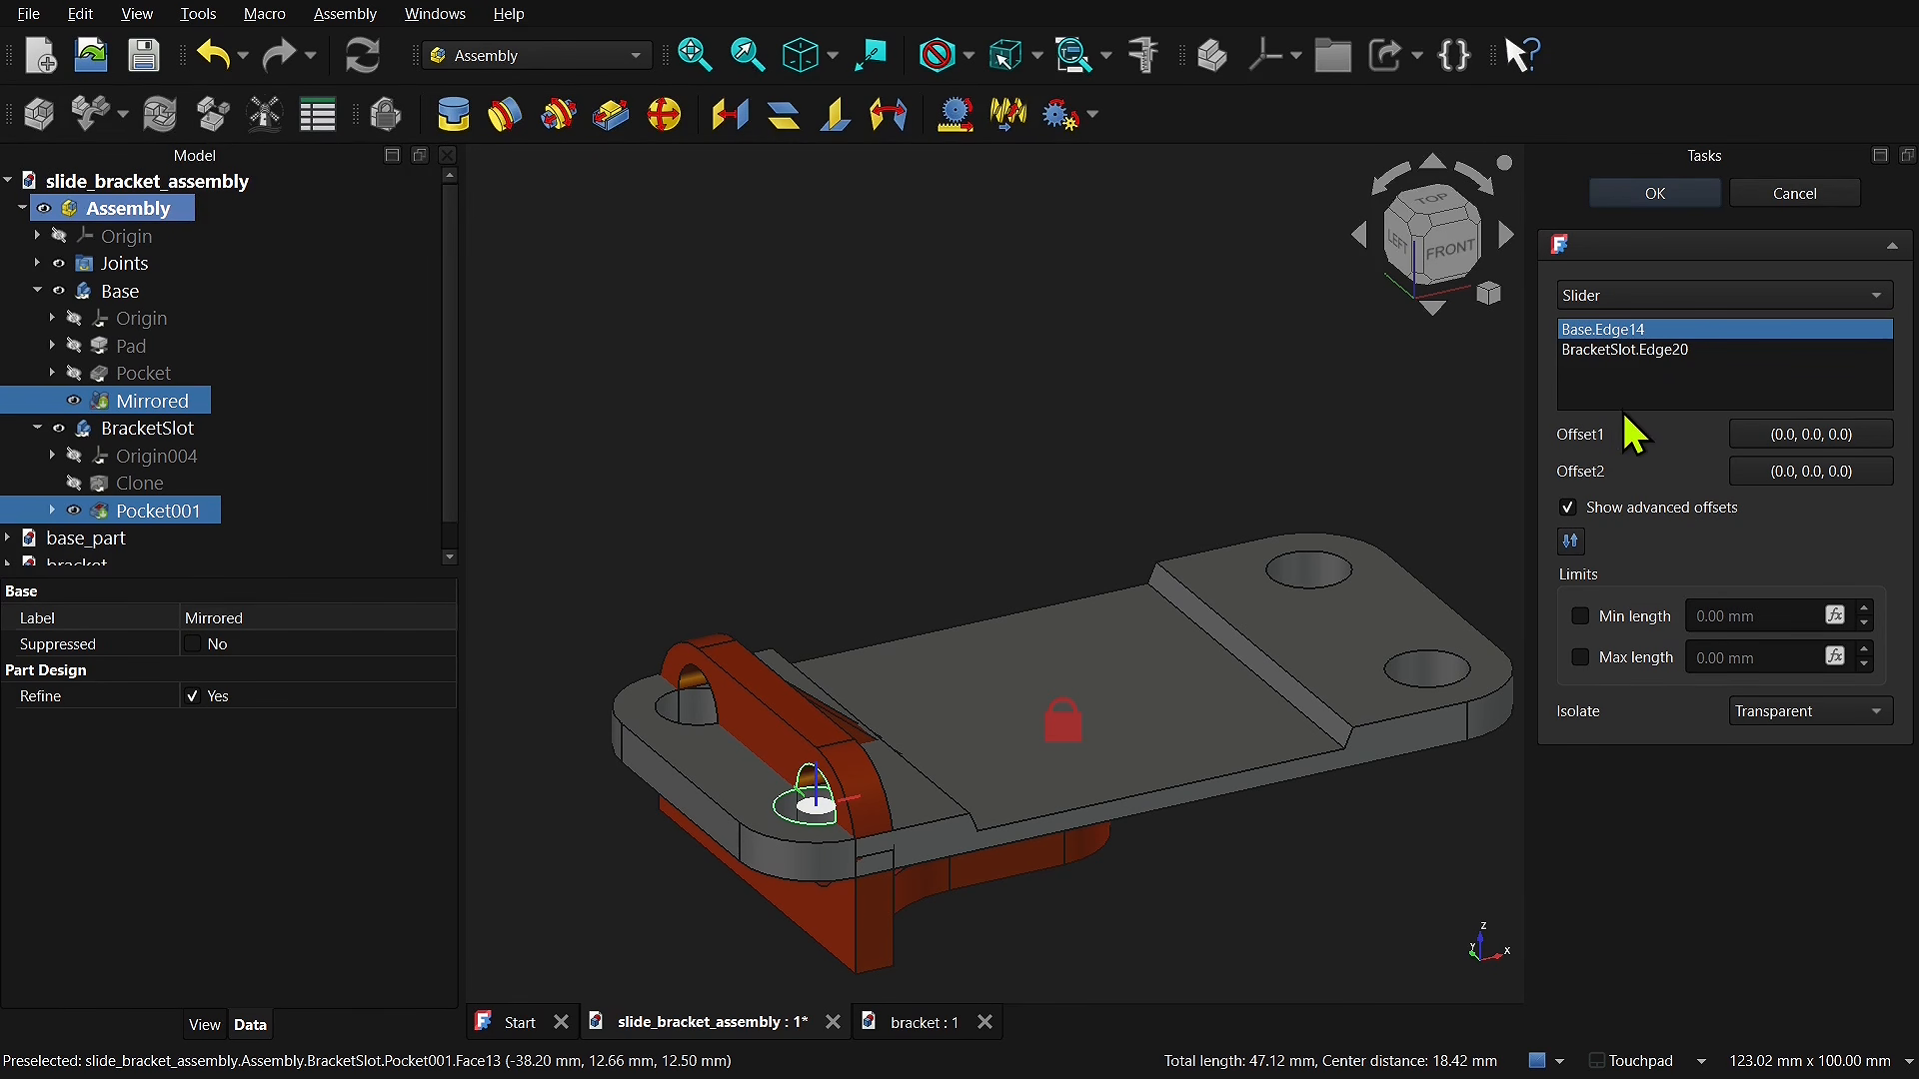
left_click(1806, 436)
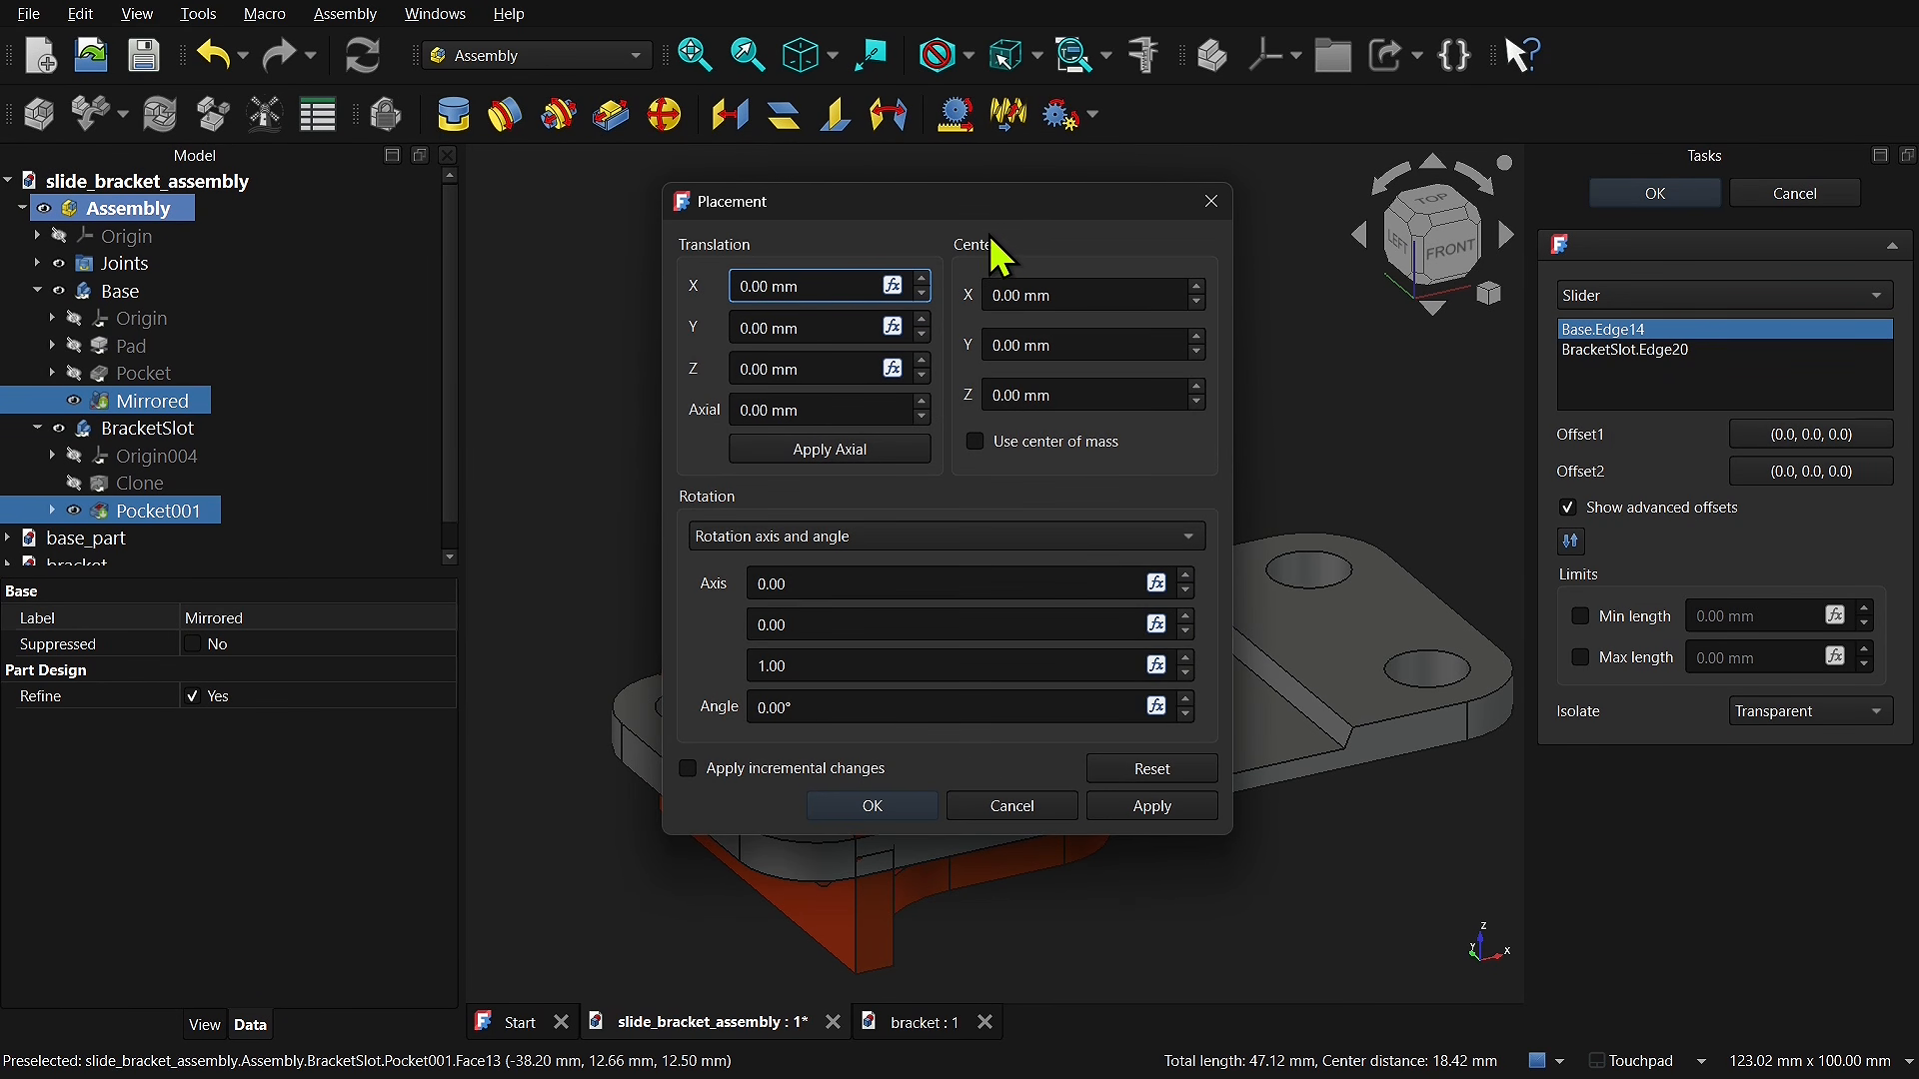
left_click_drag(996, 212, 358, 395)
double_click(179, 845)
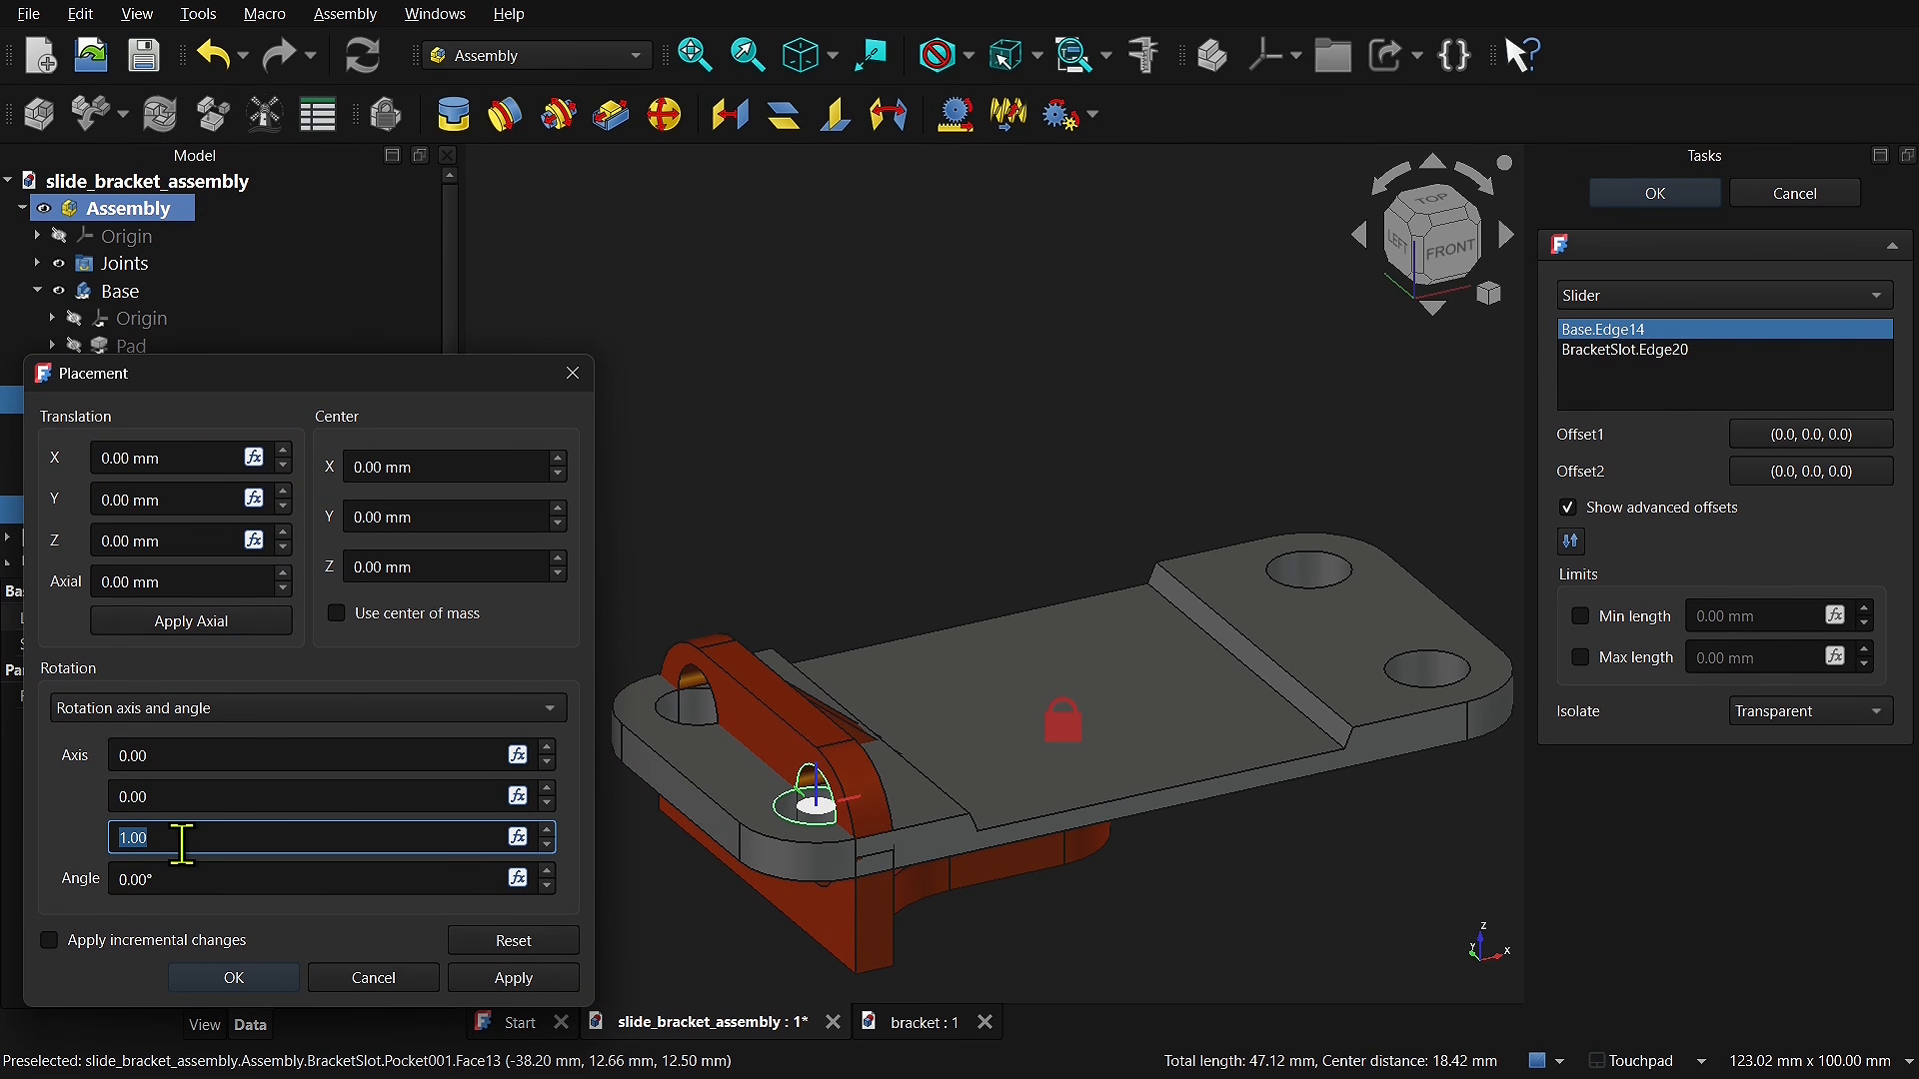
type("0")
left_click(186, 806)
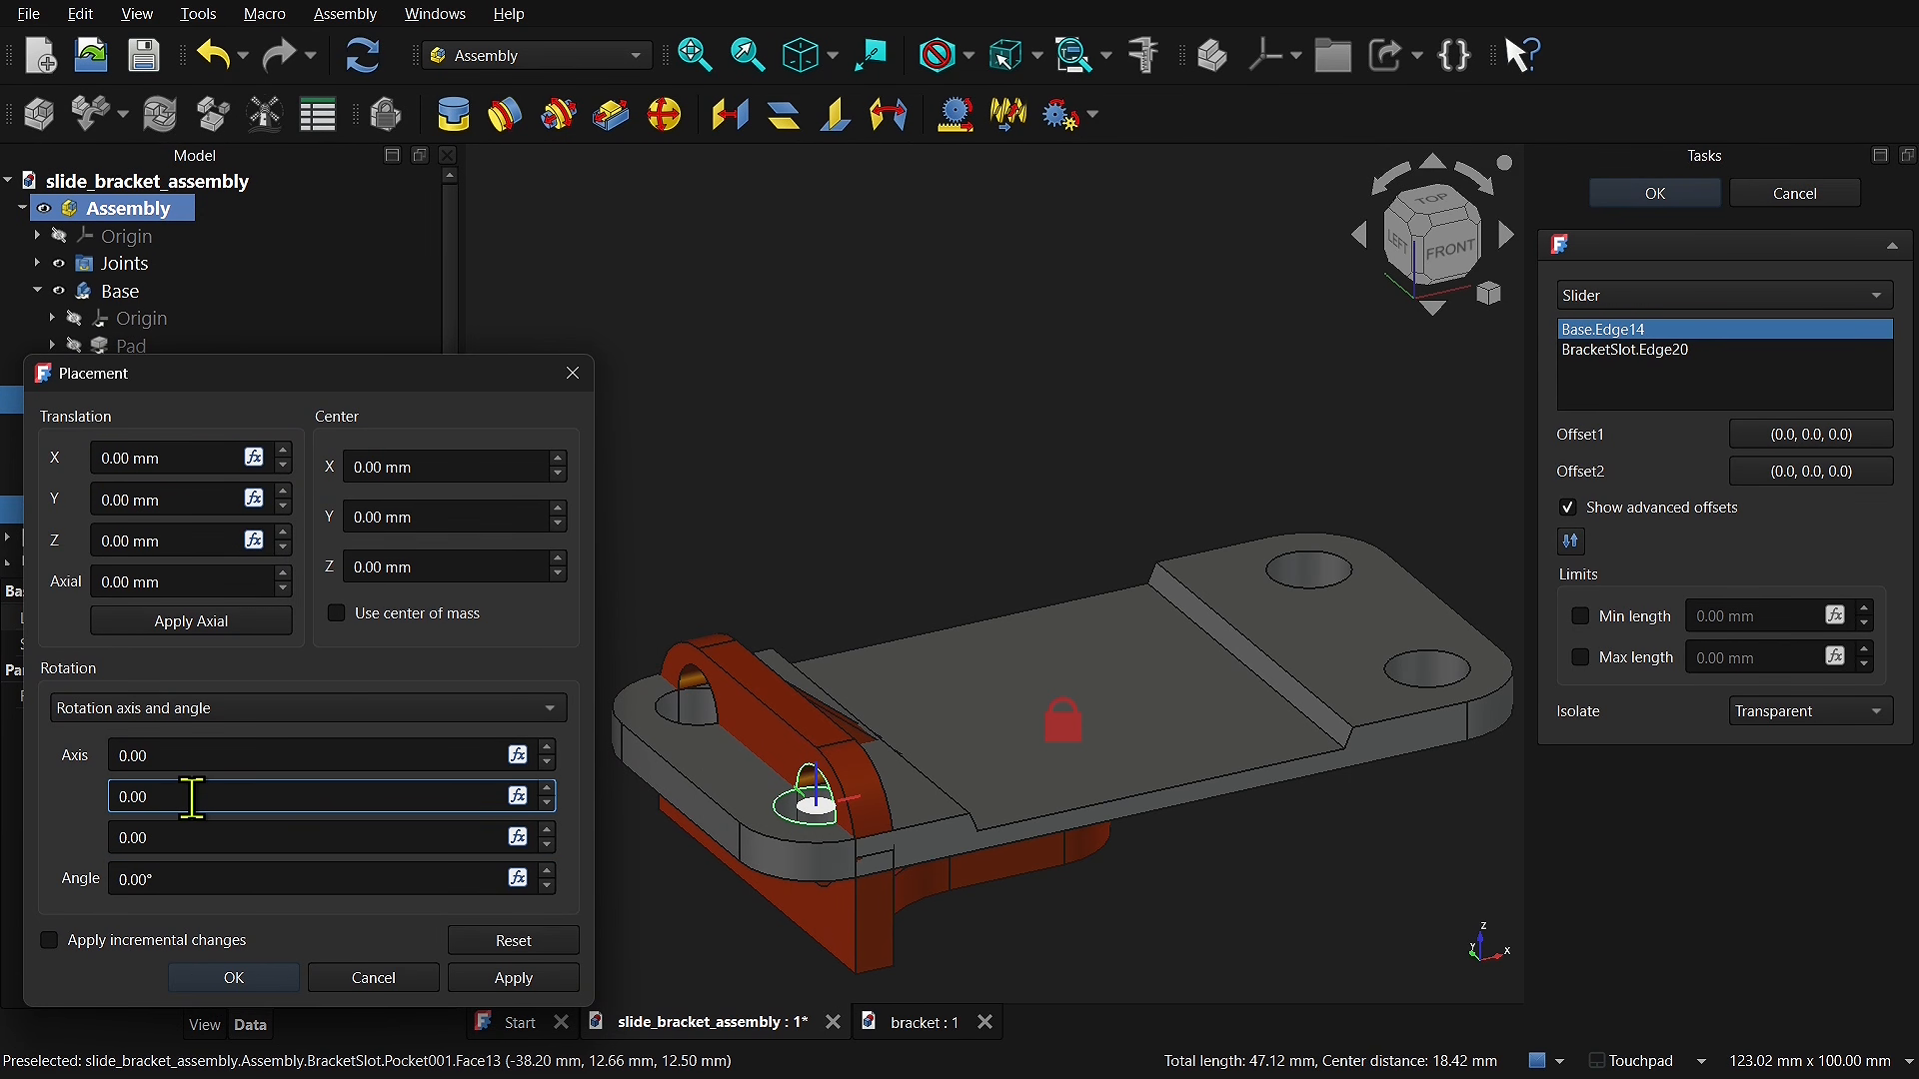
left_click_drag(110, 797, 232, 804)
Step: Set the Offset1 rotation angle to -90° and accept the placement
left_click(176, 884)
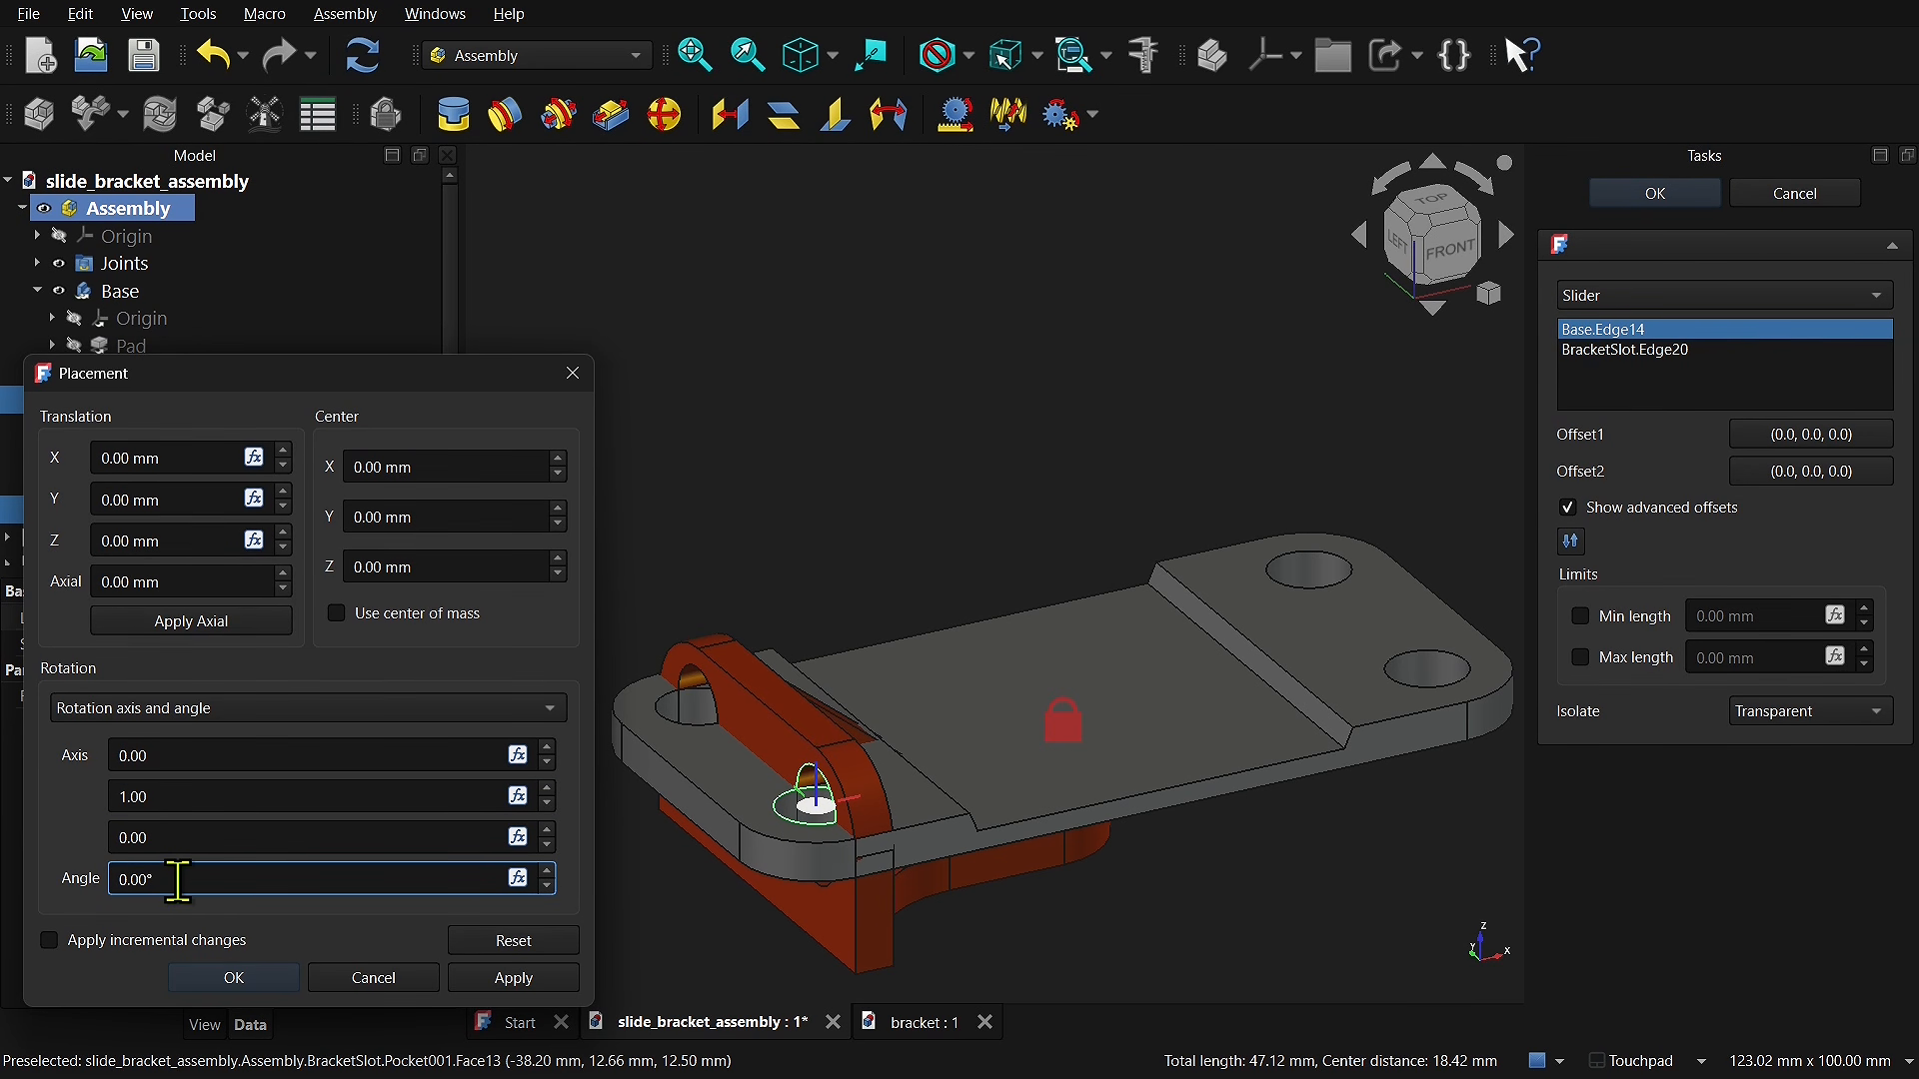
left_click_drag(166, 879, 100, 904)
type("-90")
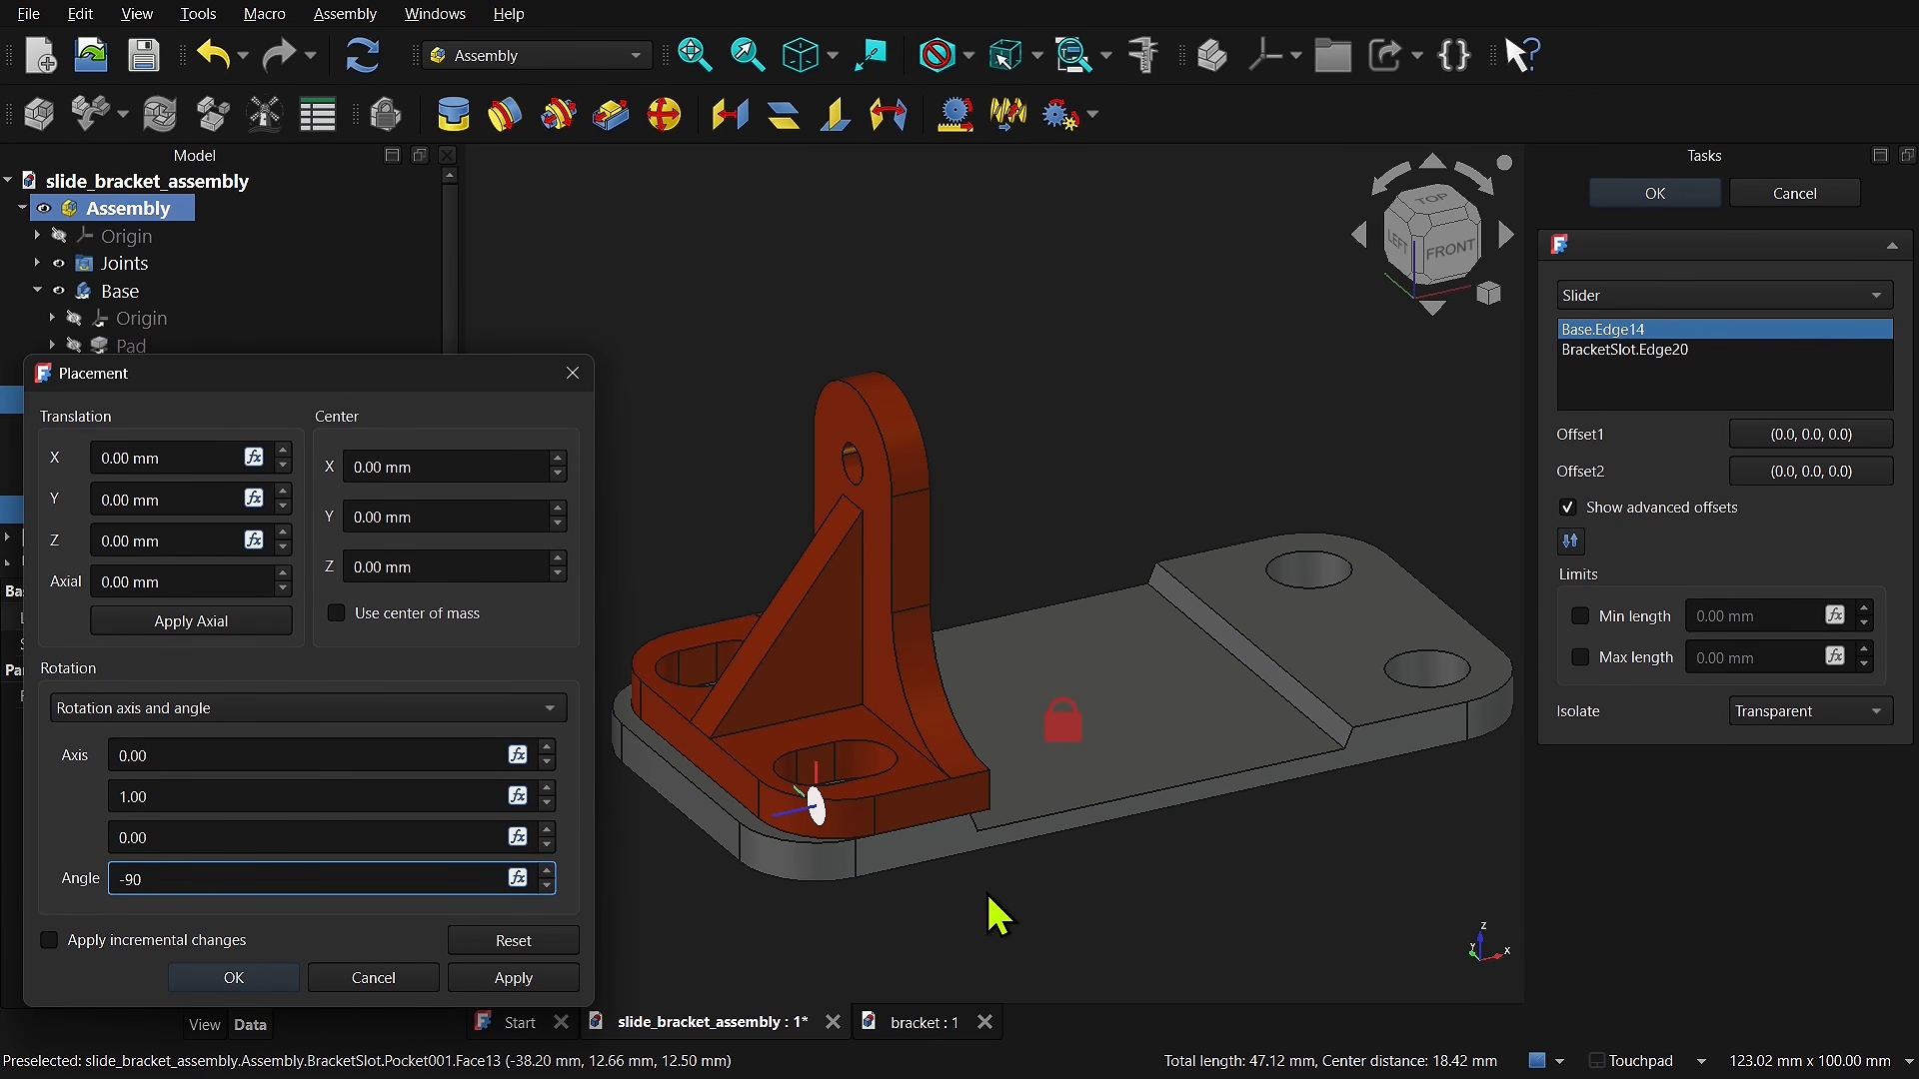
left_click(234, 978)
Step: Slide the BracketSlot along the base in top view until the outer ends of its slots line up with the base holes
left_click_drag(890, 652, 693, 727)
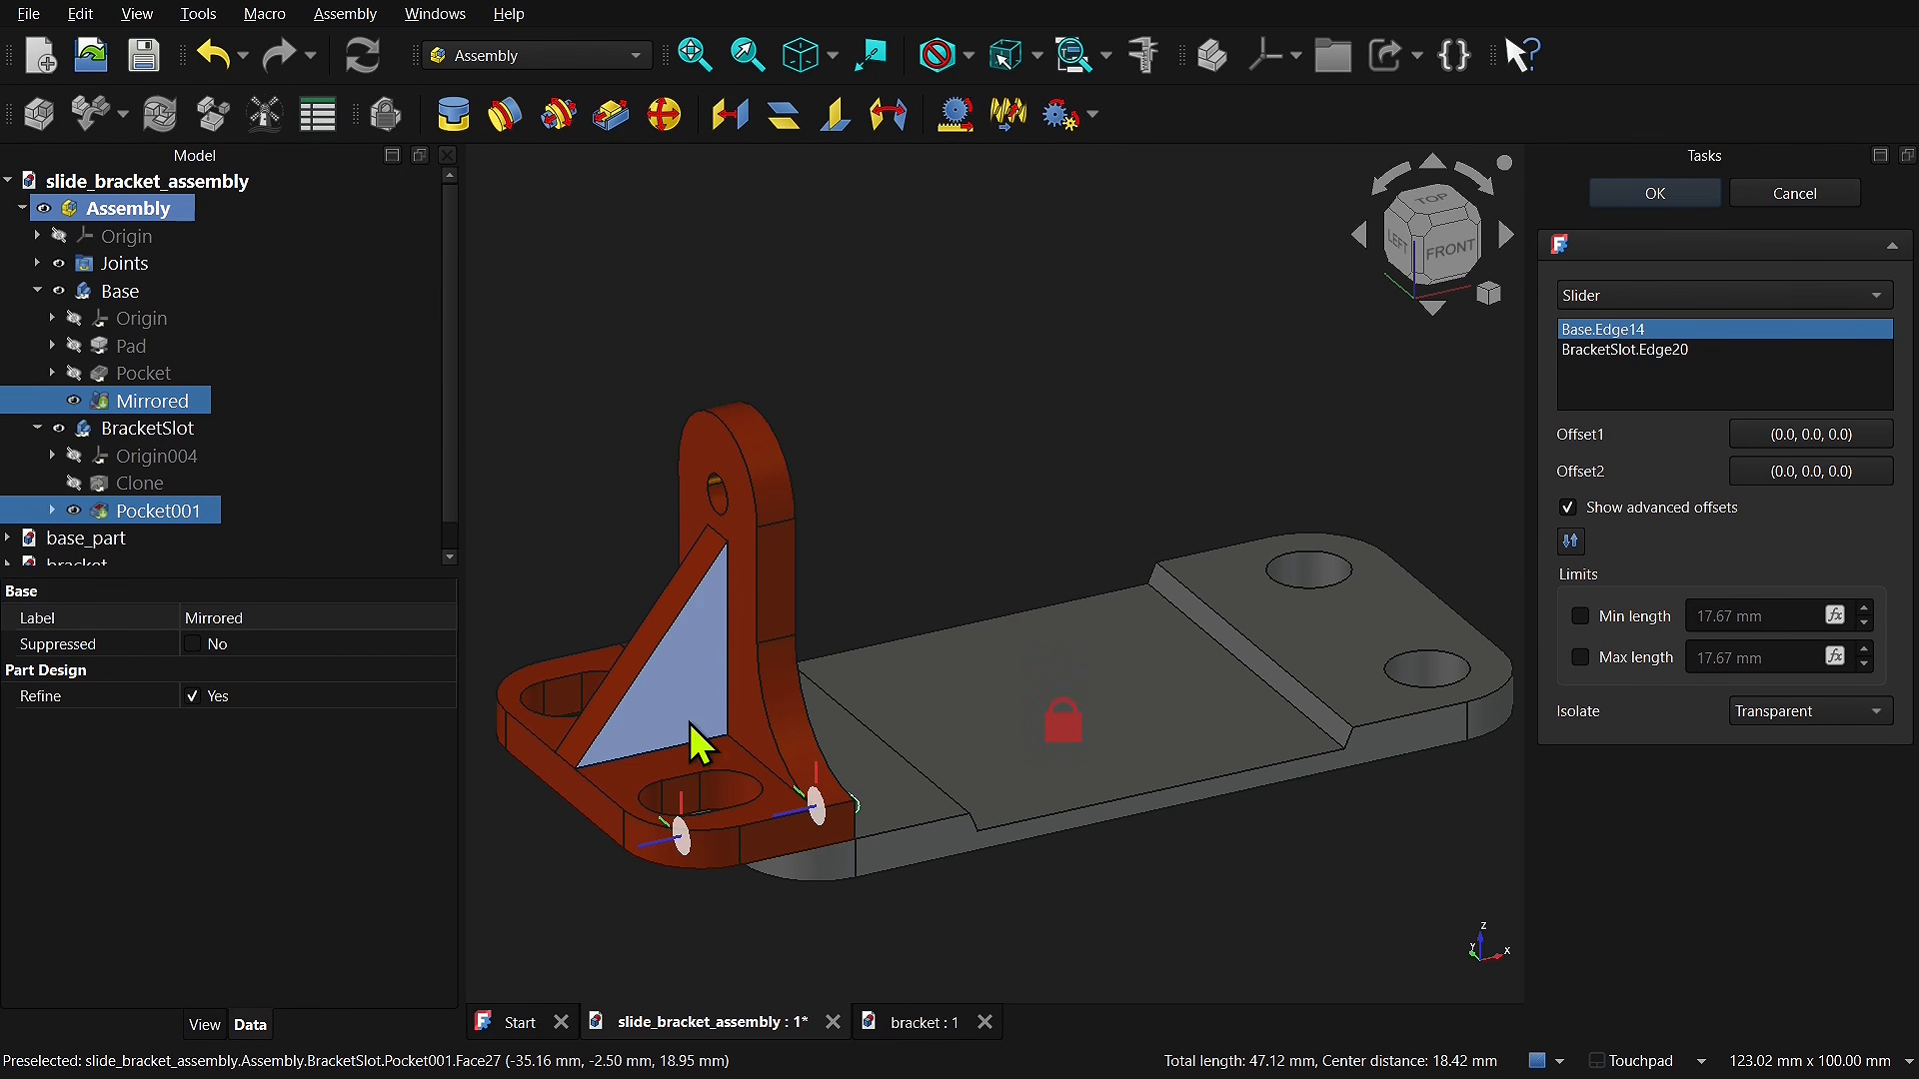
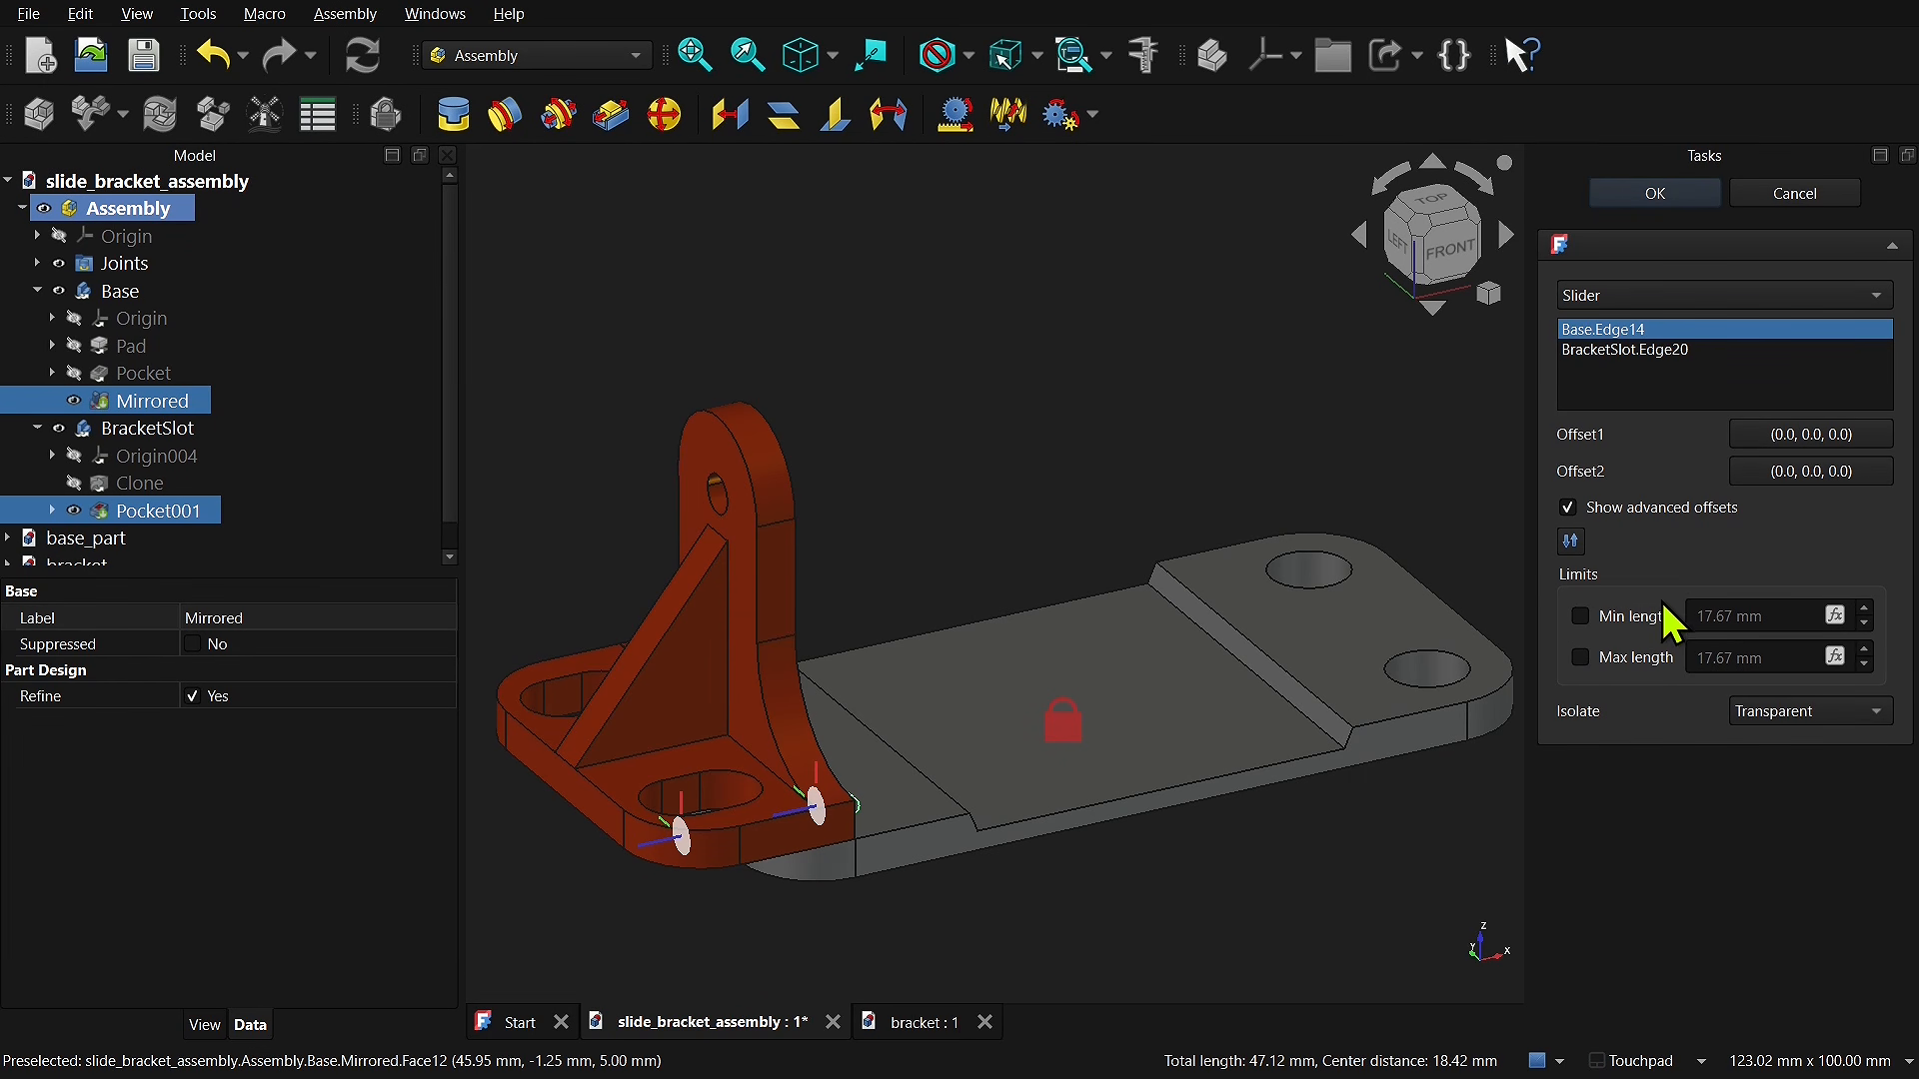
left_click(1436, 218)
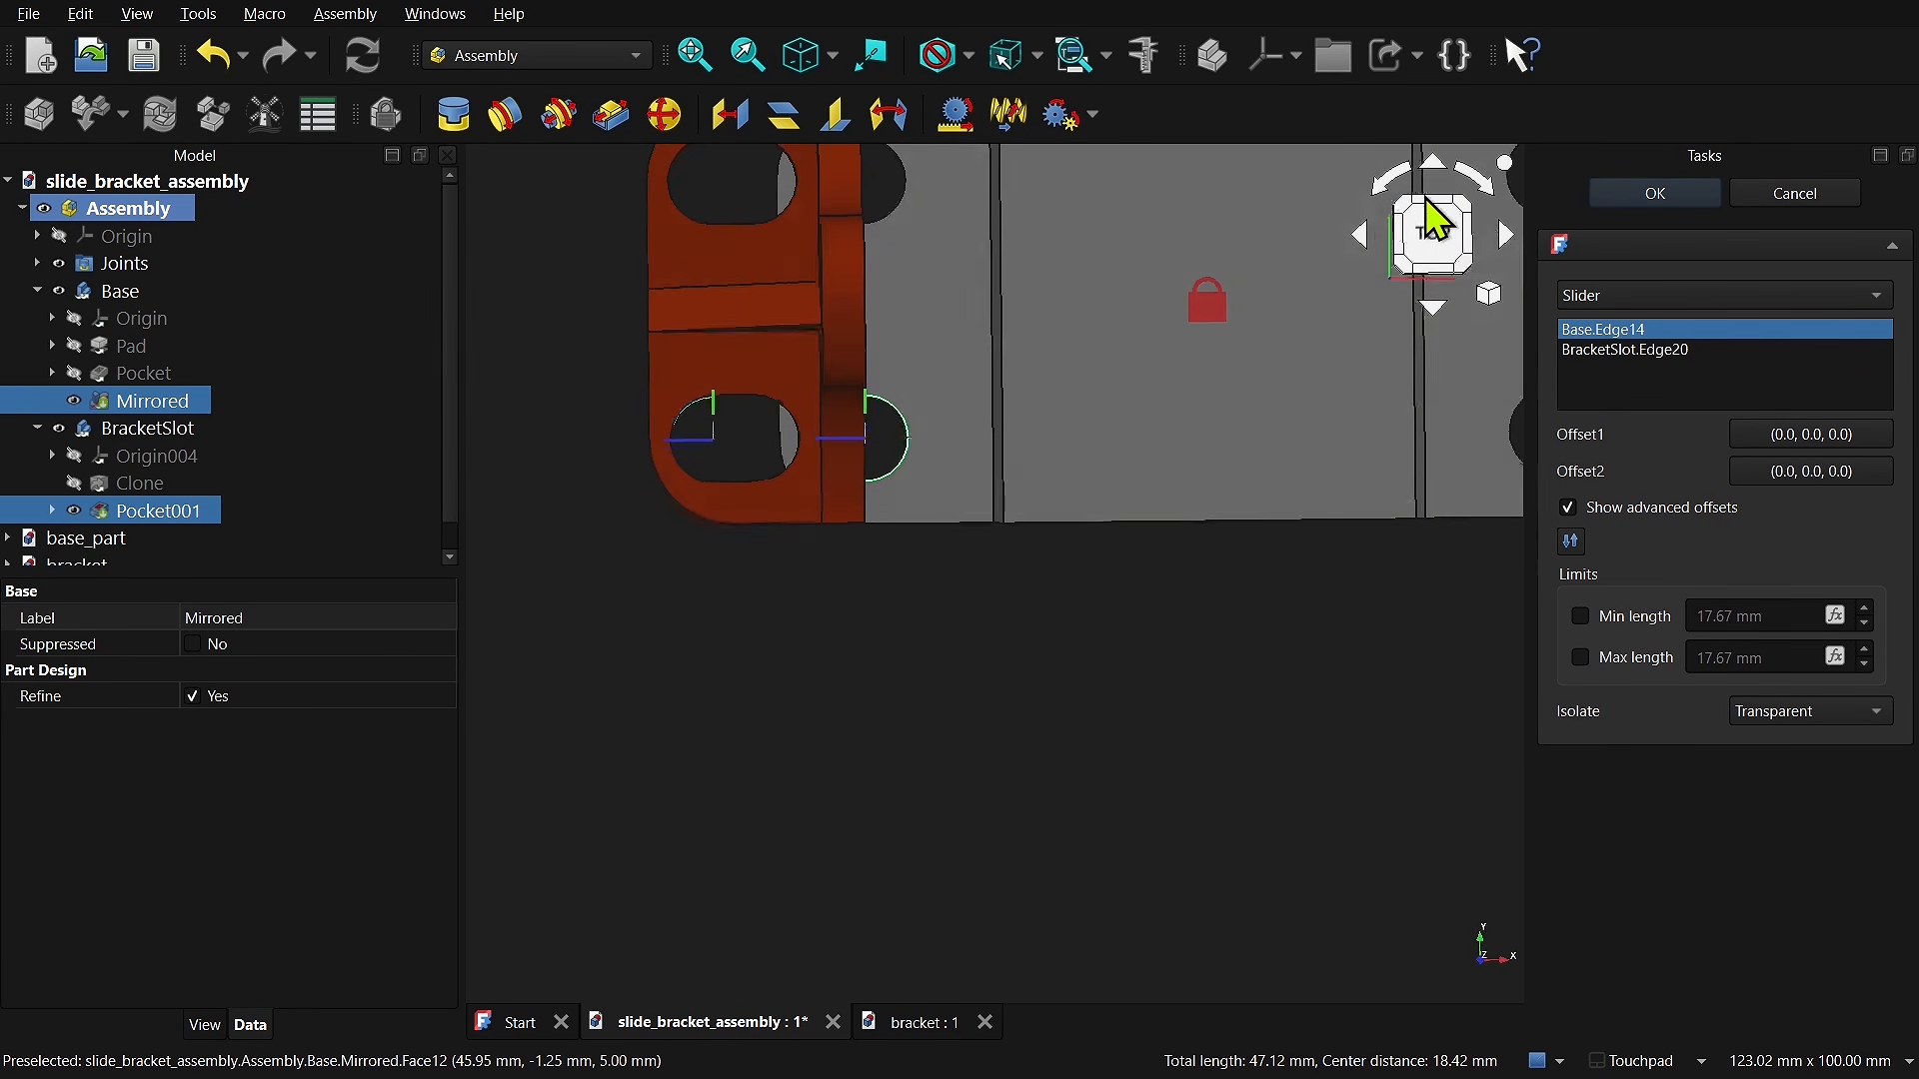
middle_click_drag(1104, 662, 1132, 774, "shift")
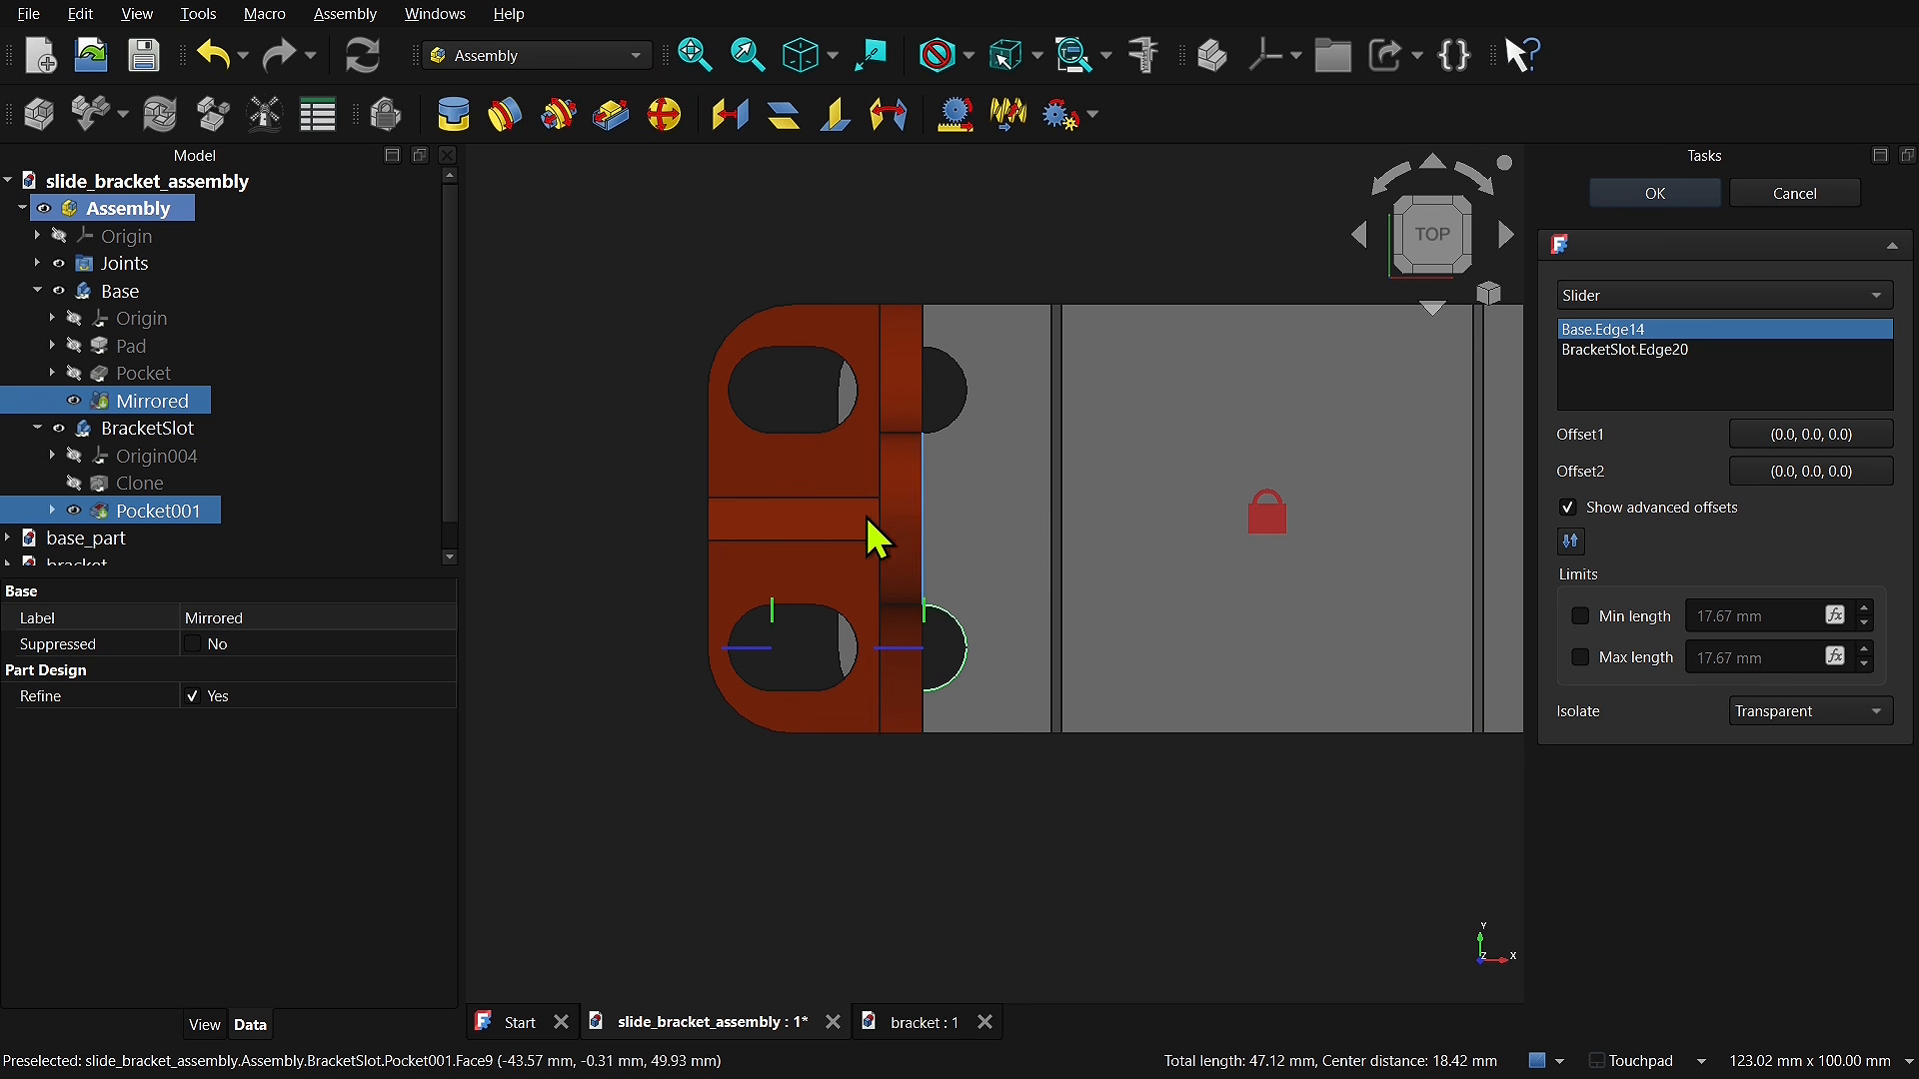
left_click_drag(817, 540, 958, 542)
left_click_drag(1049, 540, 983, 544)
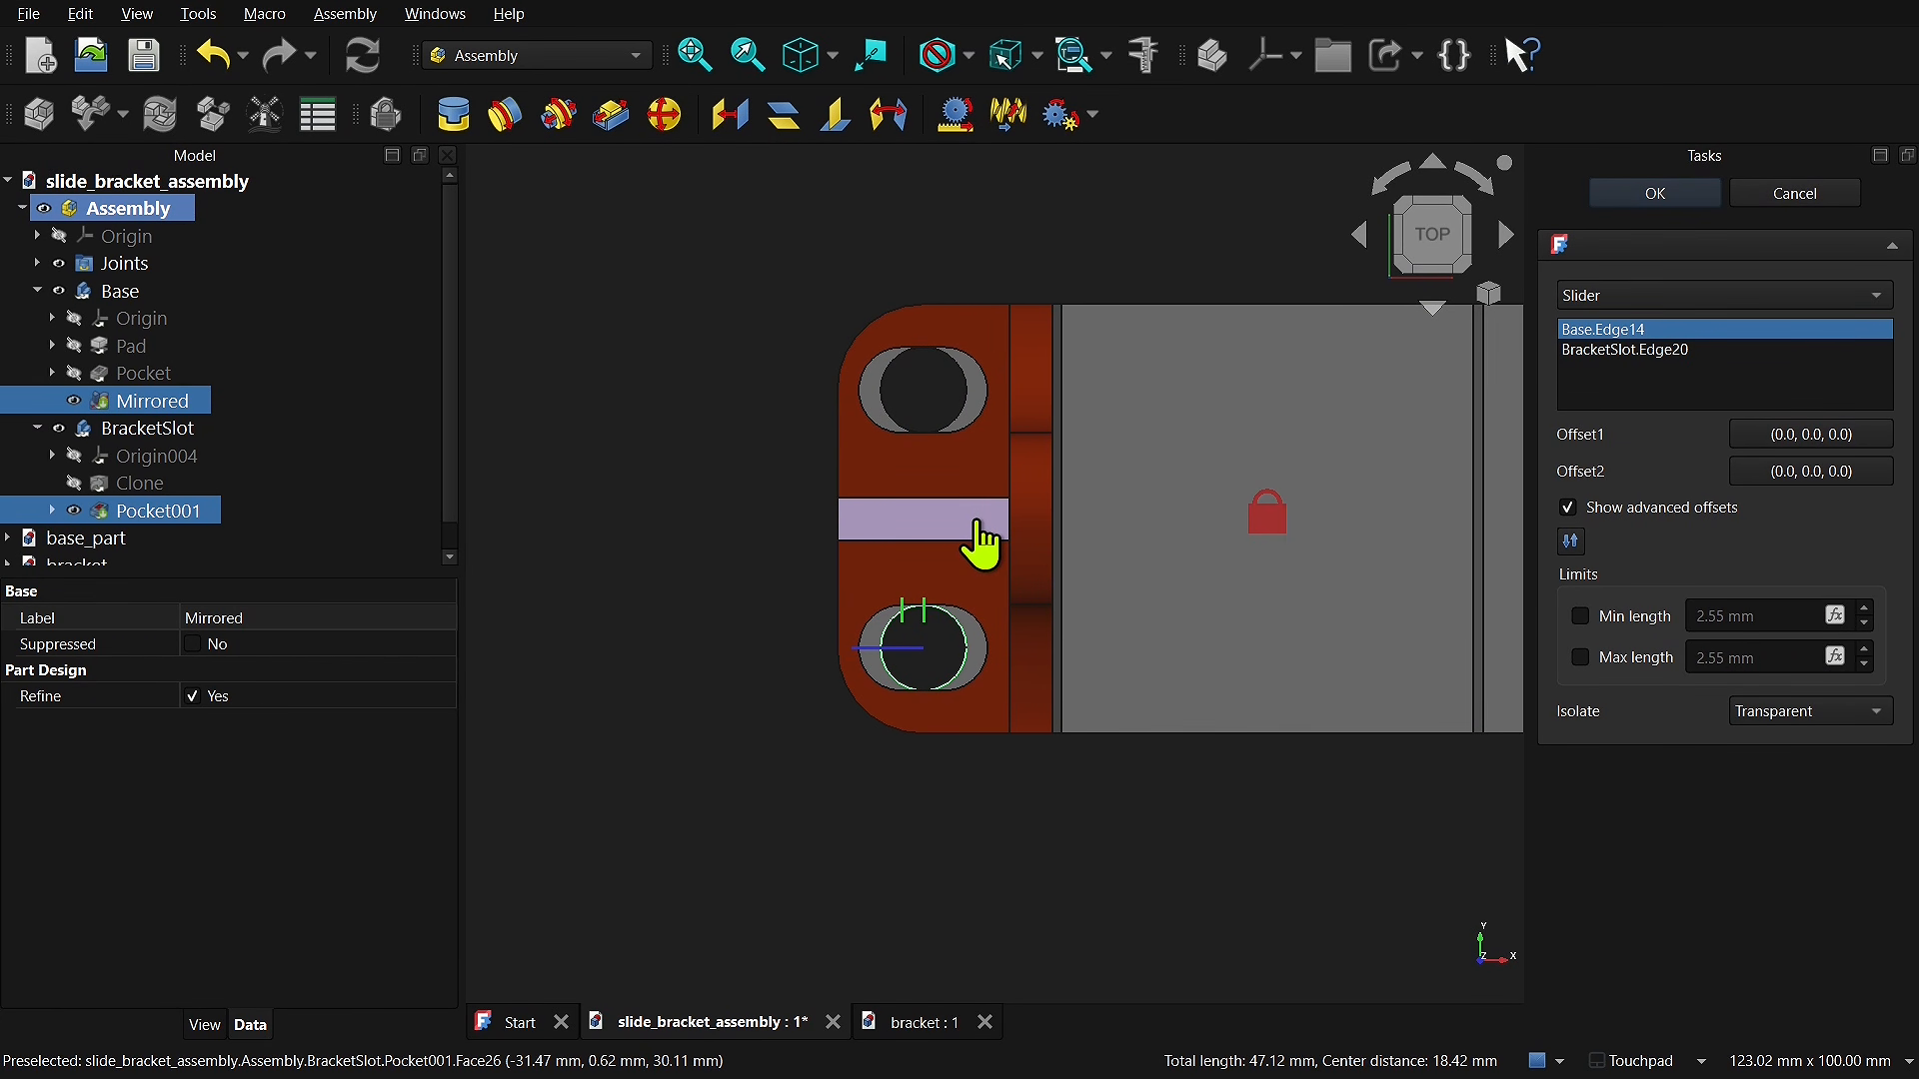
left_click_drag(982, 545, 1002, 543)
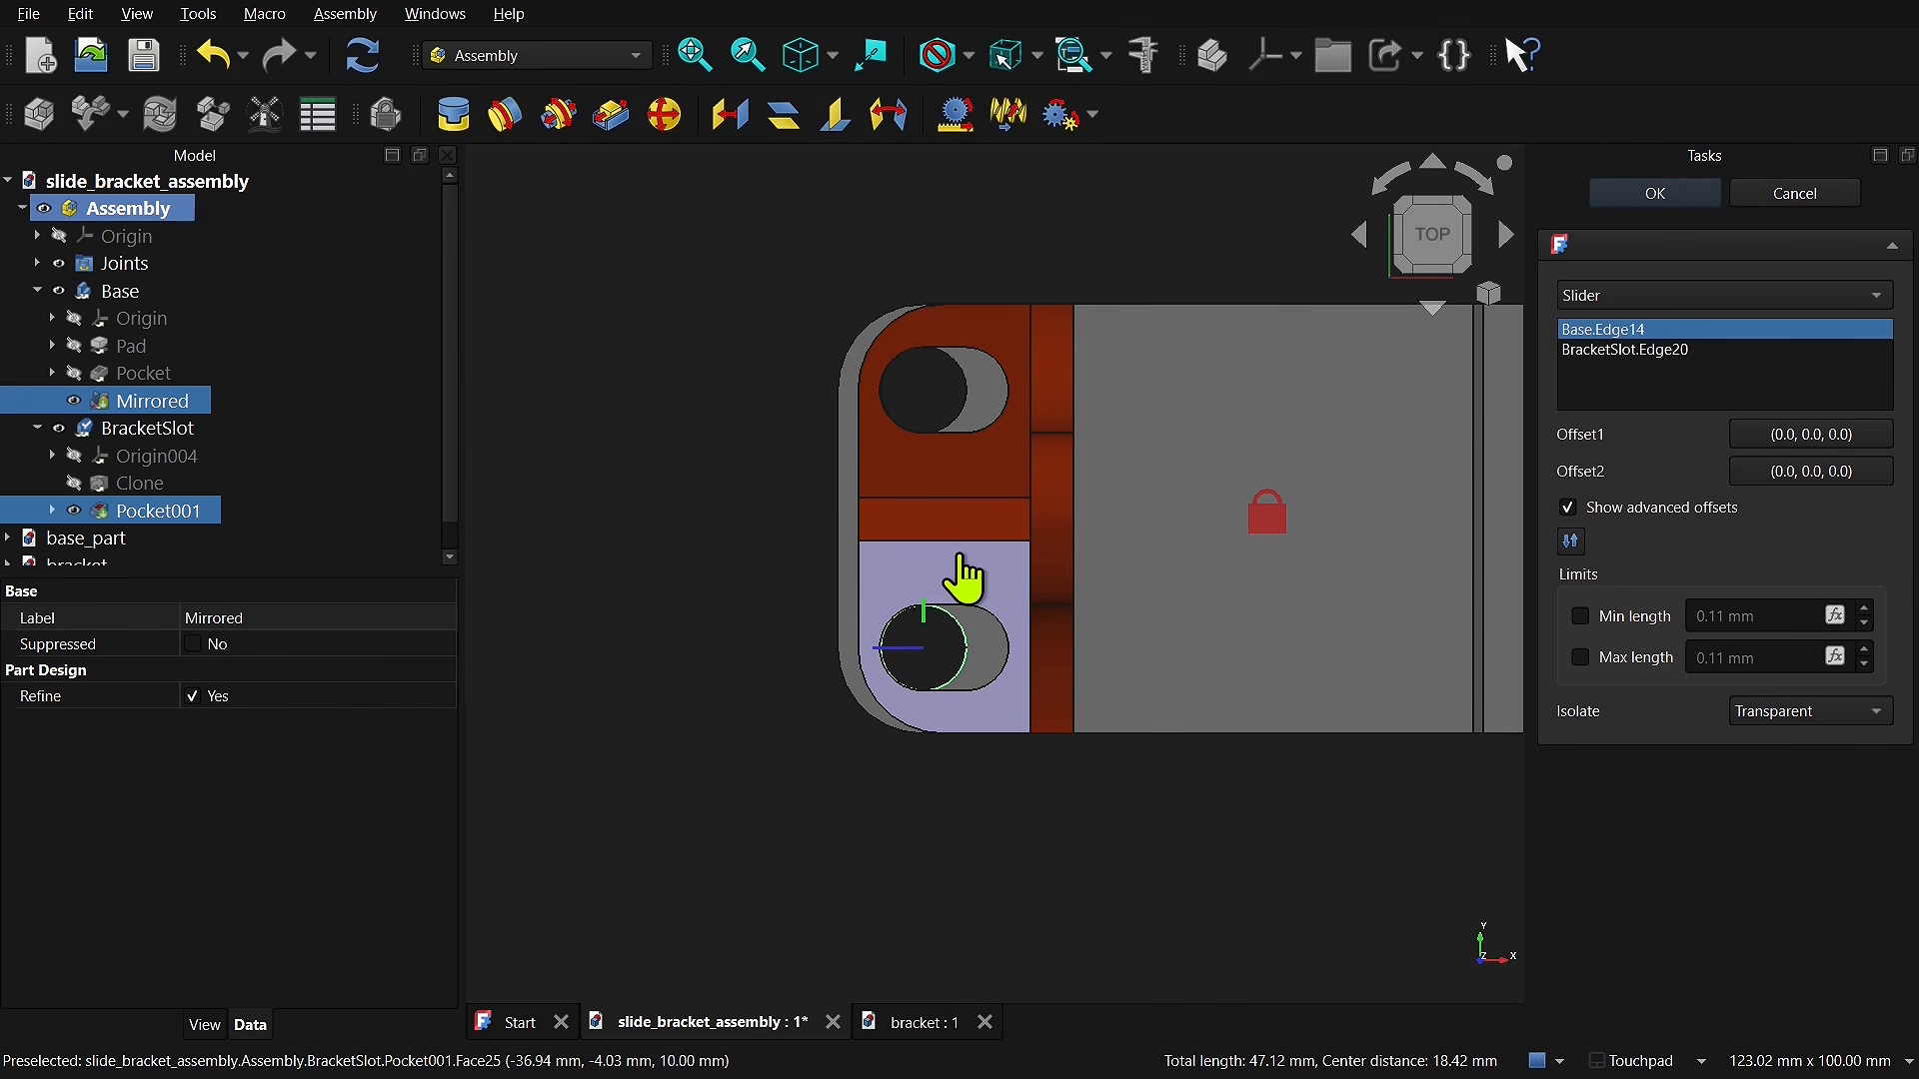
mouse_move(959, 555)
left_mouse_down()
mouse_move(917, 555)
mouse_move(965, 557)
left_mouse_up()
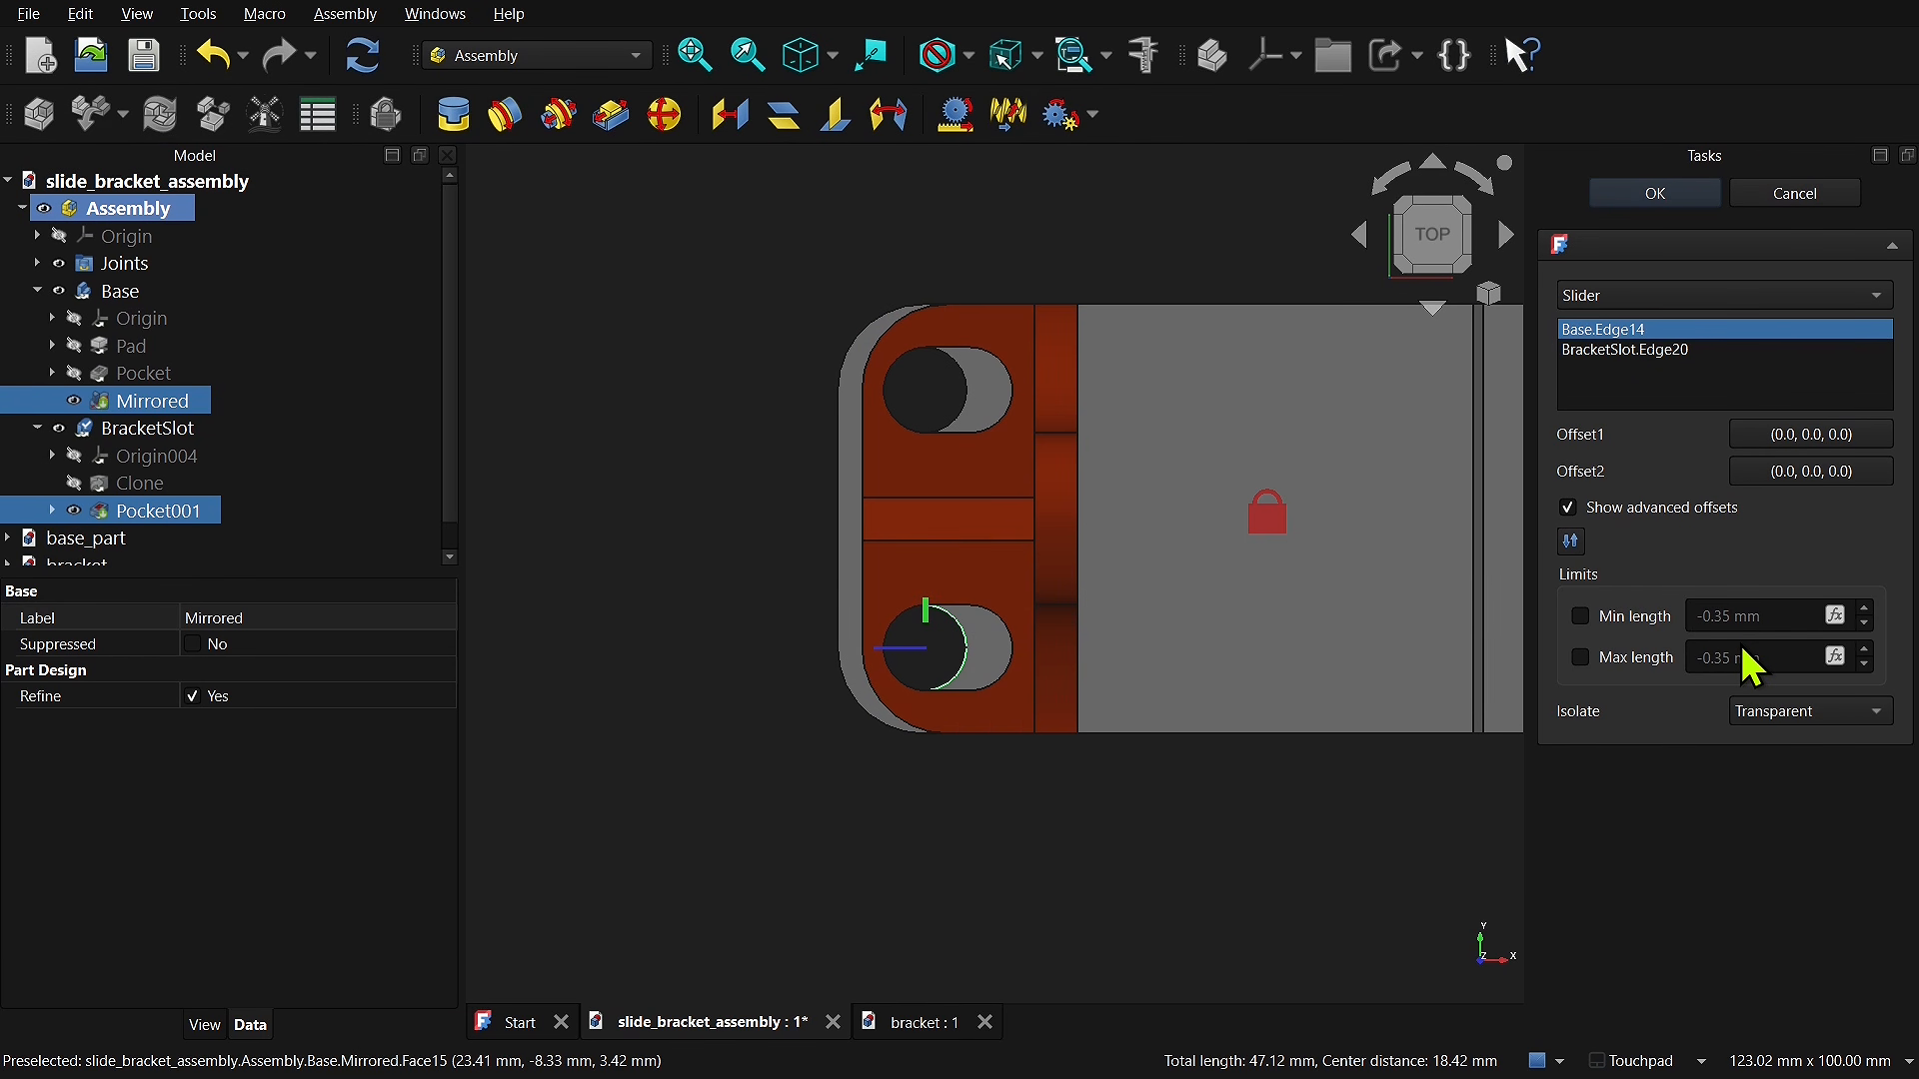
Step: Enable the slider joint's limits with a minimum length of 0 mm and a maximum length of 5 mm
left_click(1581, 615)
left_click_drag(1730, 617, 1696, 622)
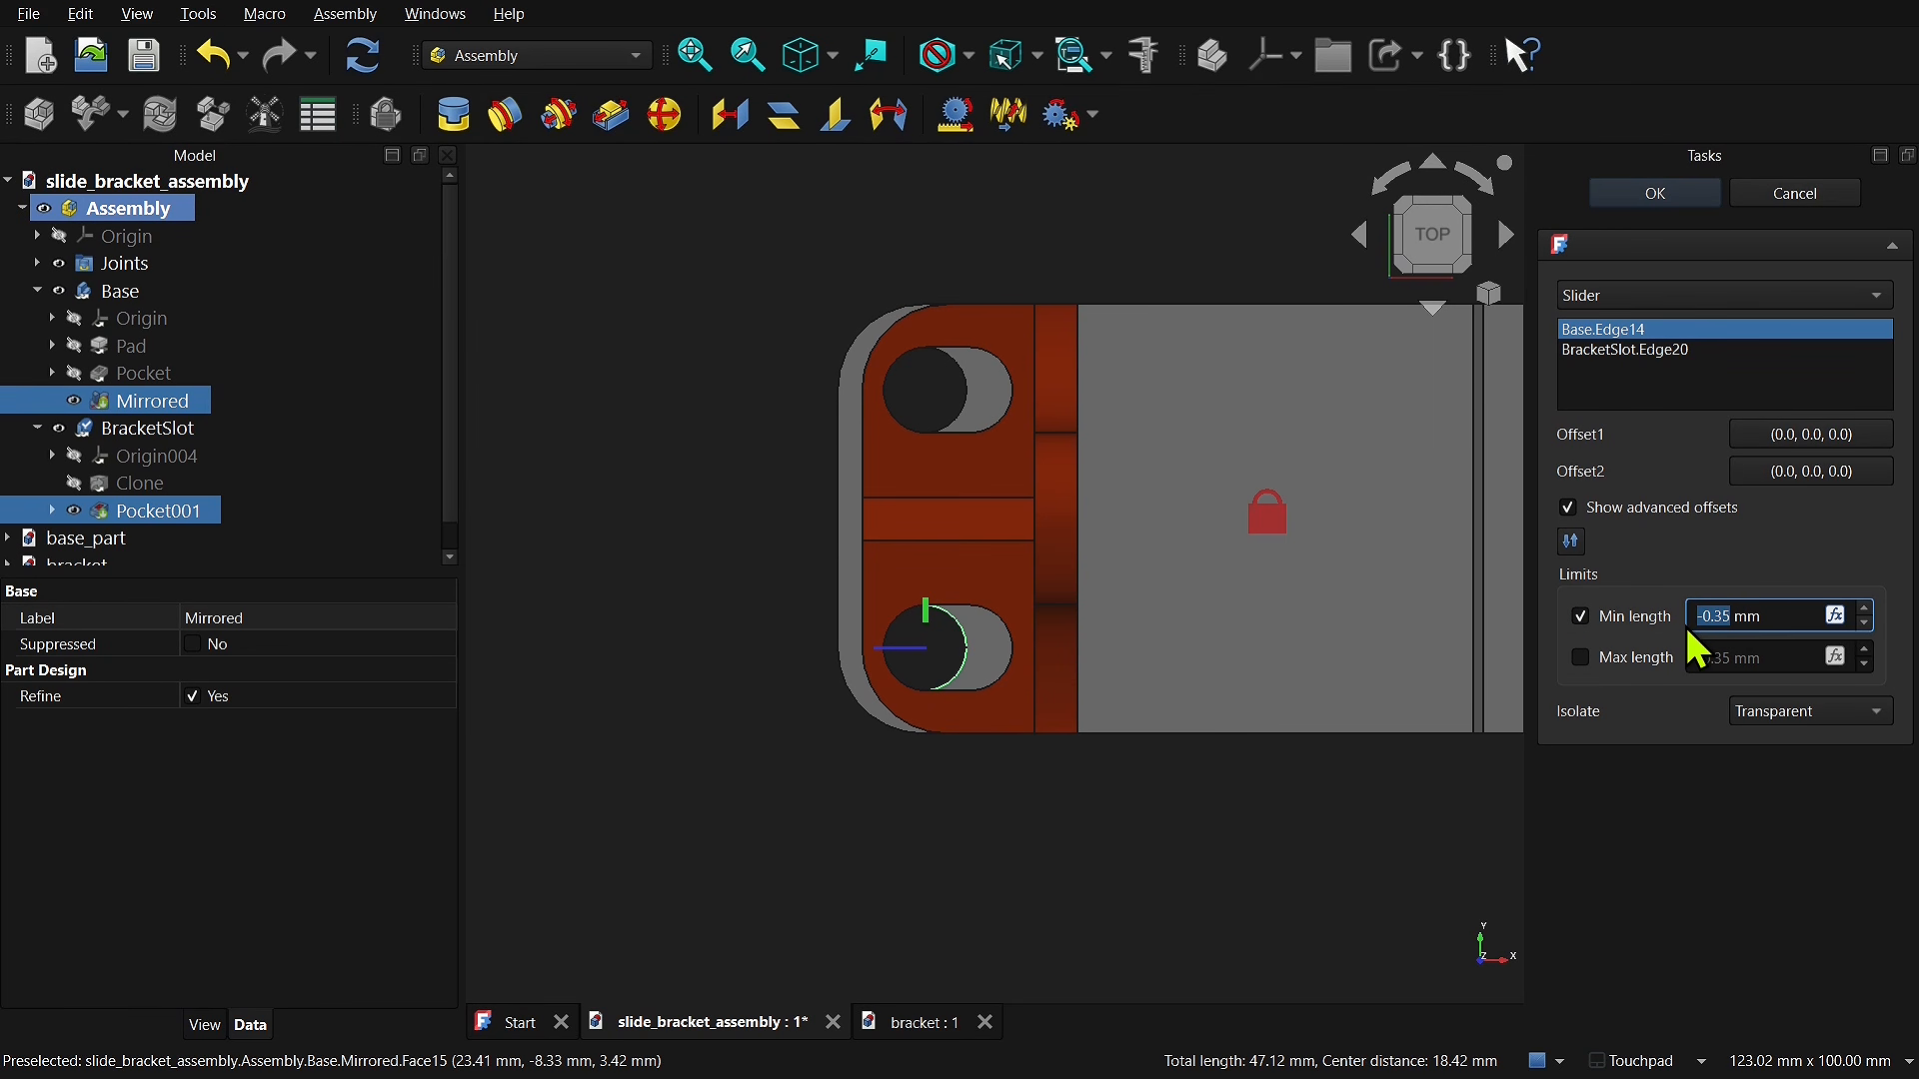
left_click_drag(965, 552, 935, 582)
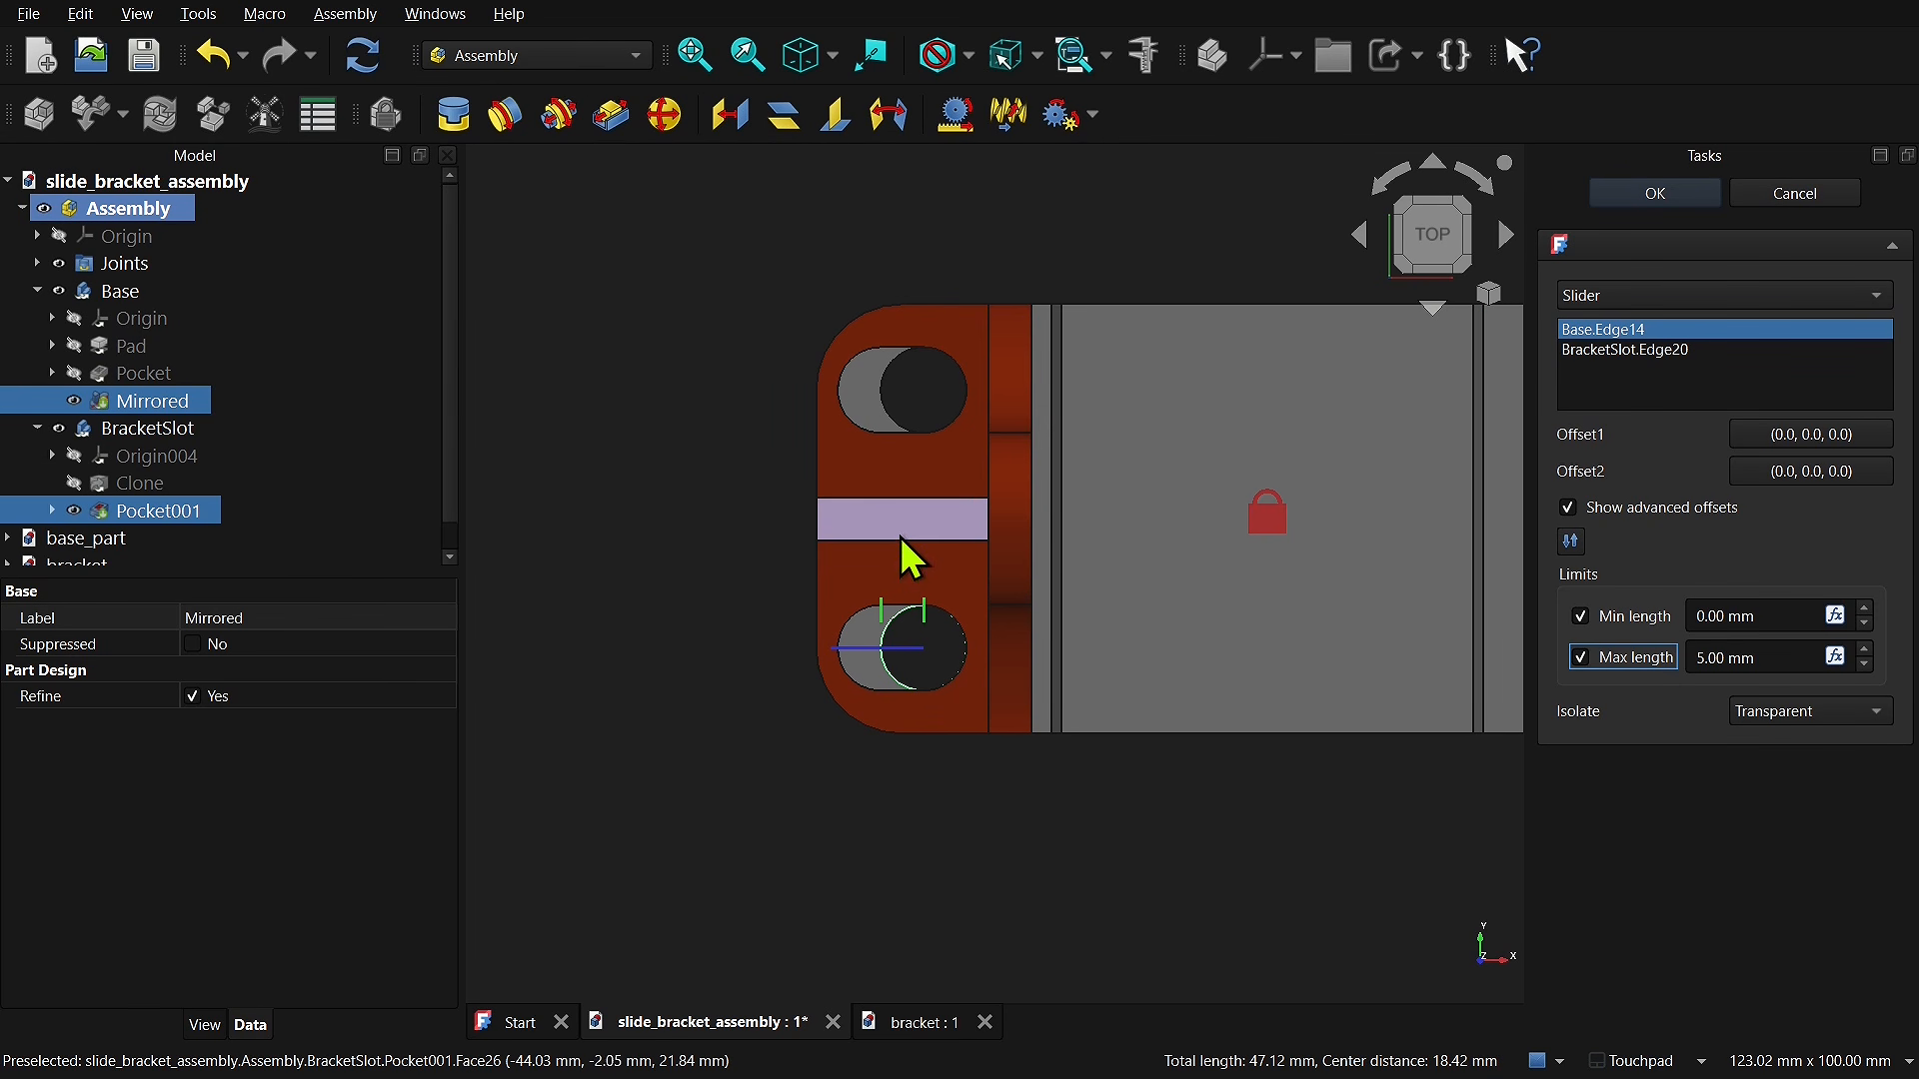
Step: Slide the BracketSlot within its limits to test the travel and accept the slider joint
left_click_drag(859, 574, 930, 591)
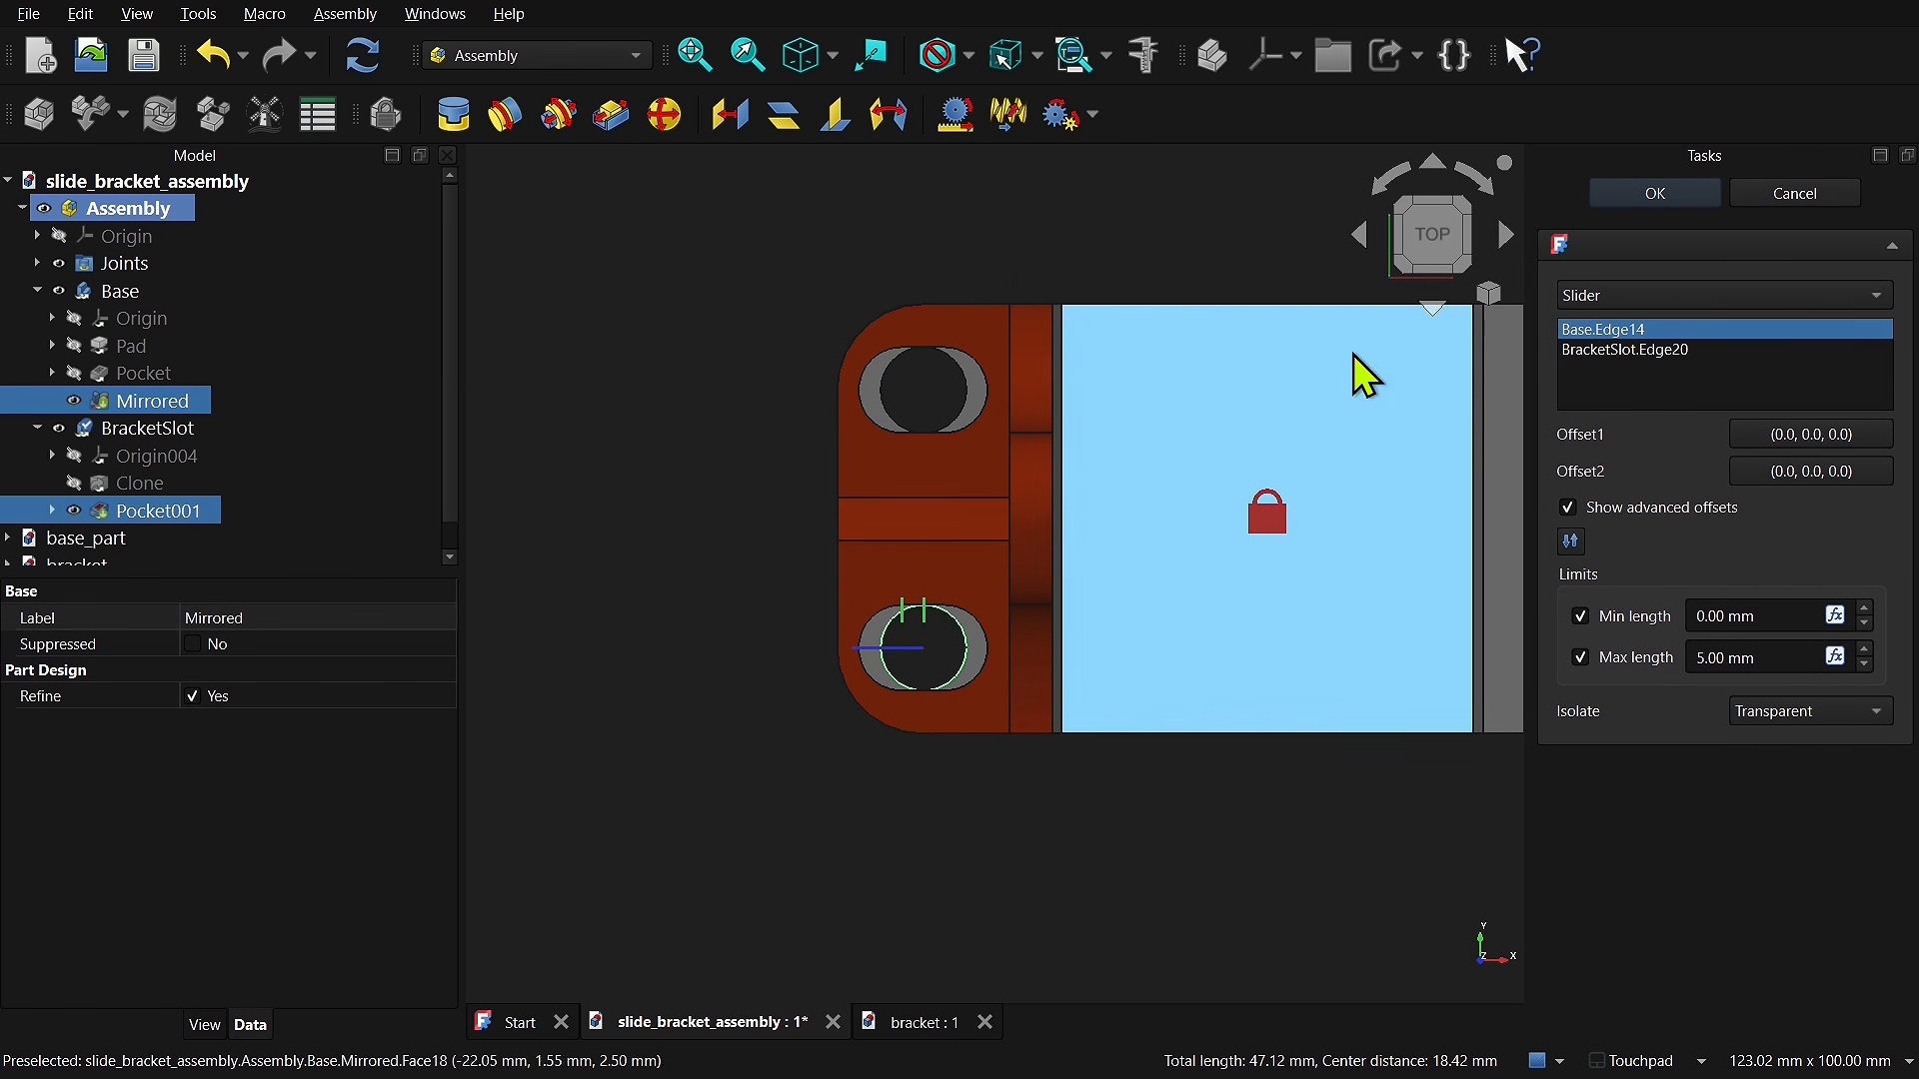
left_click(1641, 194)
middle_click_drag(1156, 706, 1149, 552)
middle_click_drag(1283, 539, 1038, 558, "shift")
left_click_drag(786, 580, 750, 597)
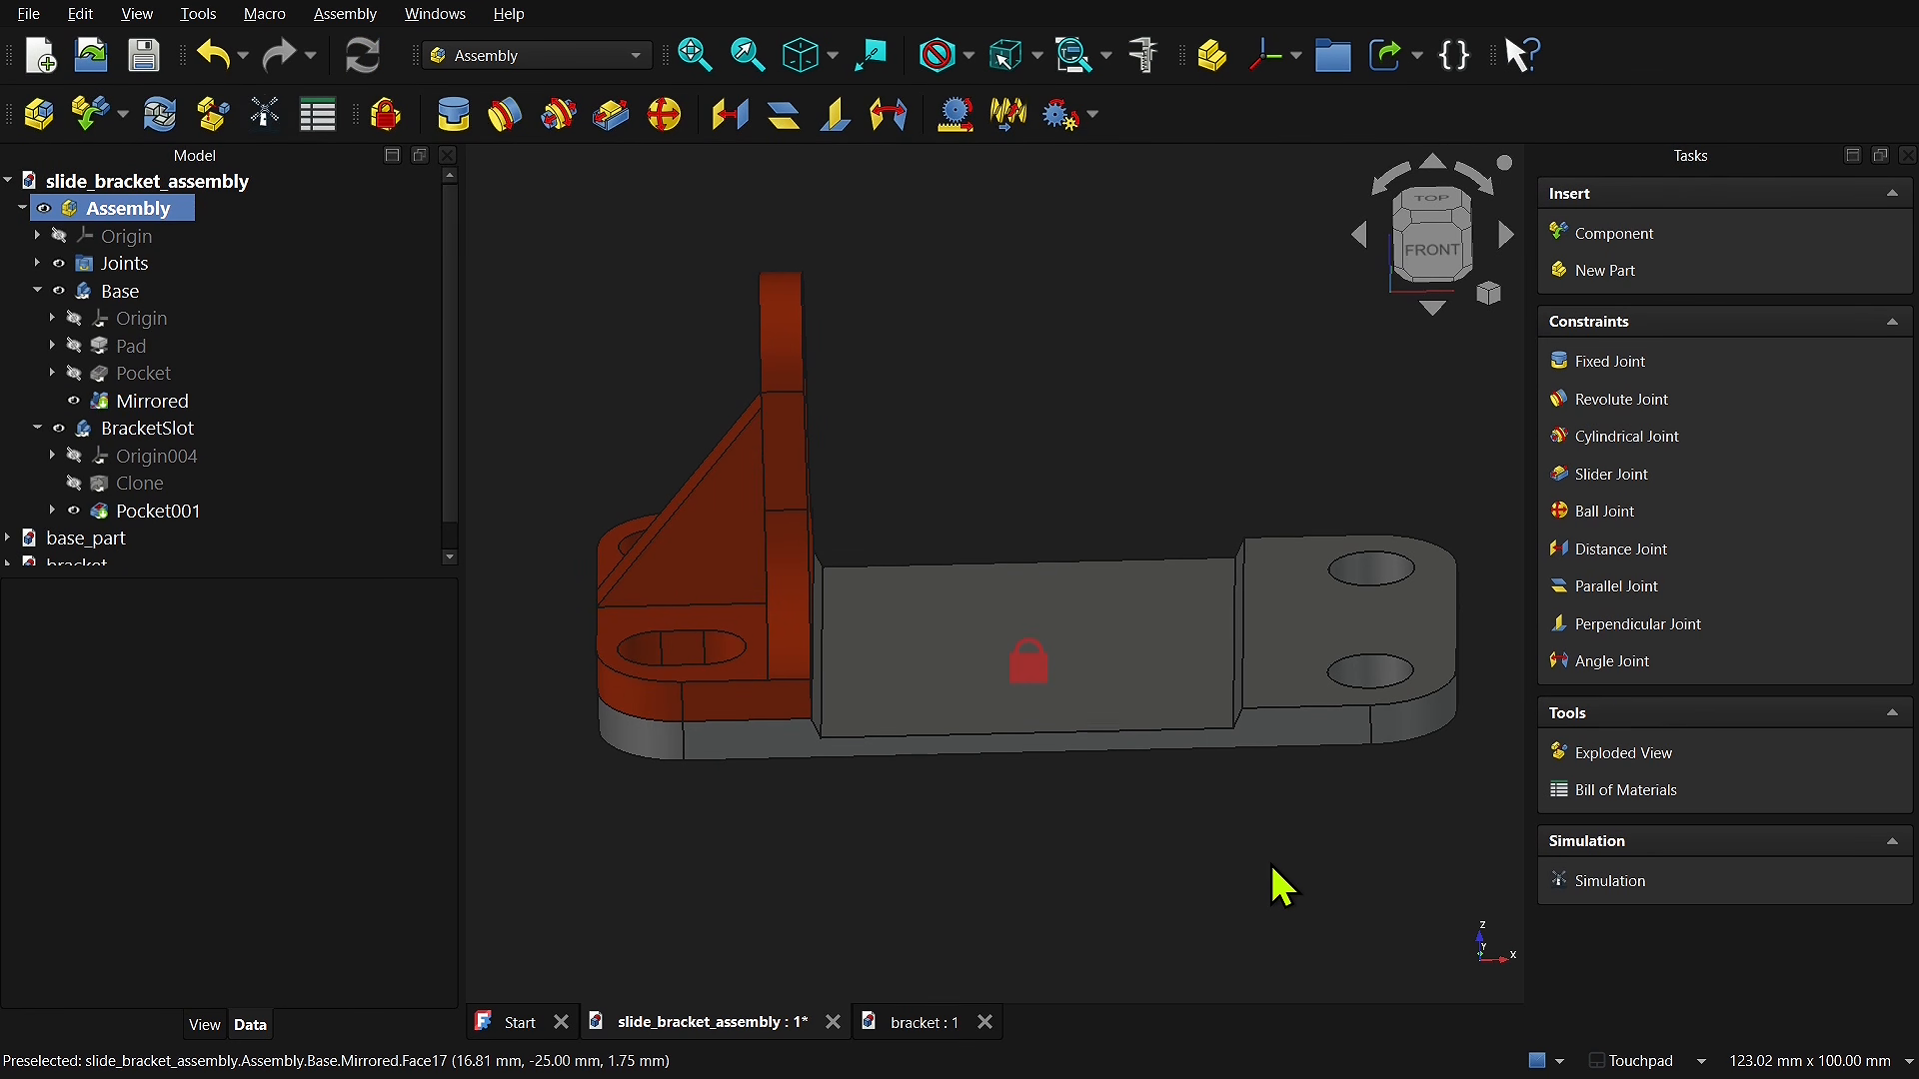
Step: Insert a second BracketSlot component from the bracket document and finish inserting
left_click(1614, 234)
left_click(1671, 421)
left_click(1671, 420)
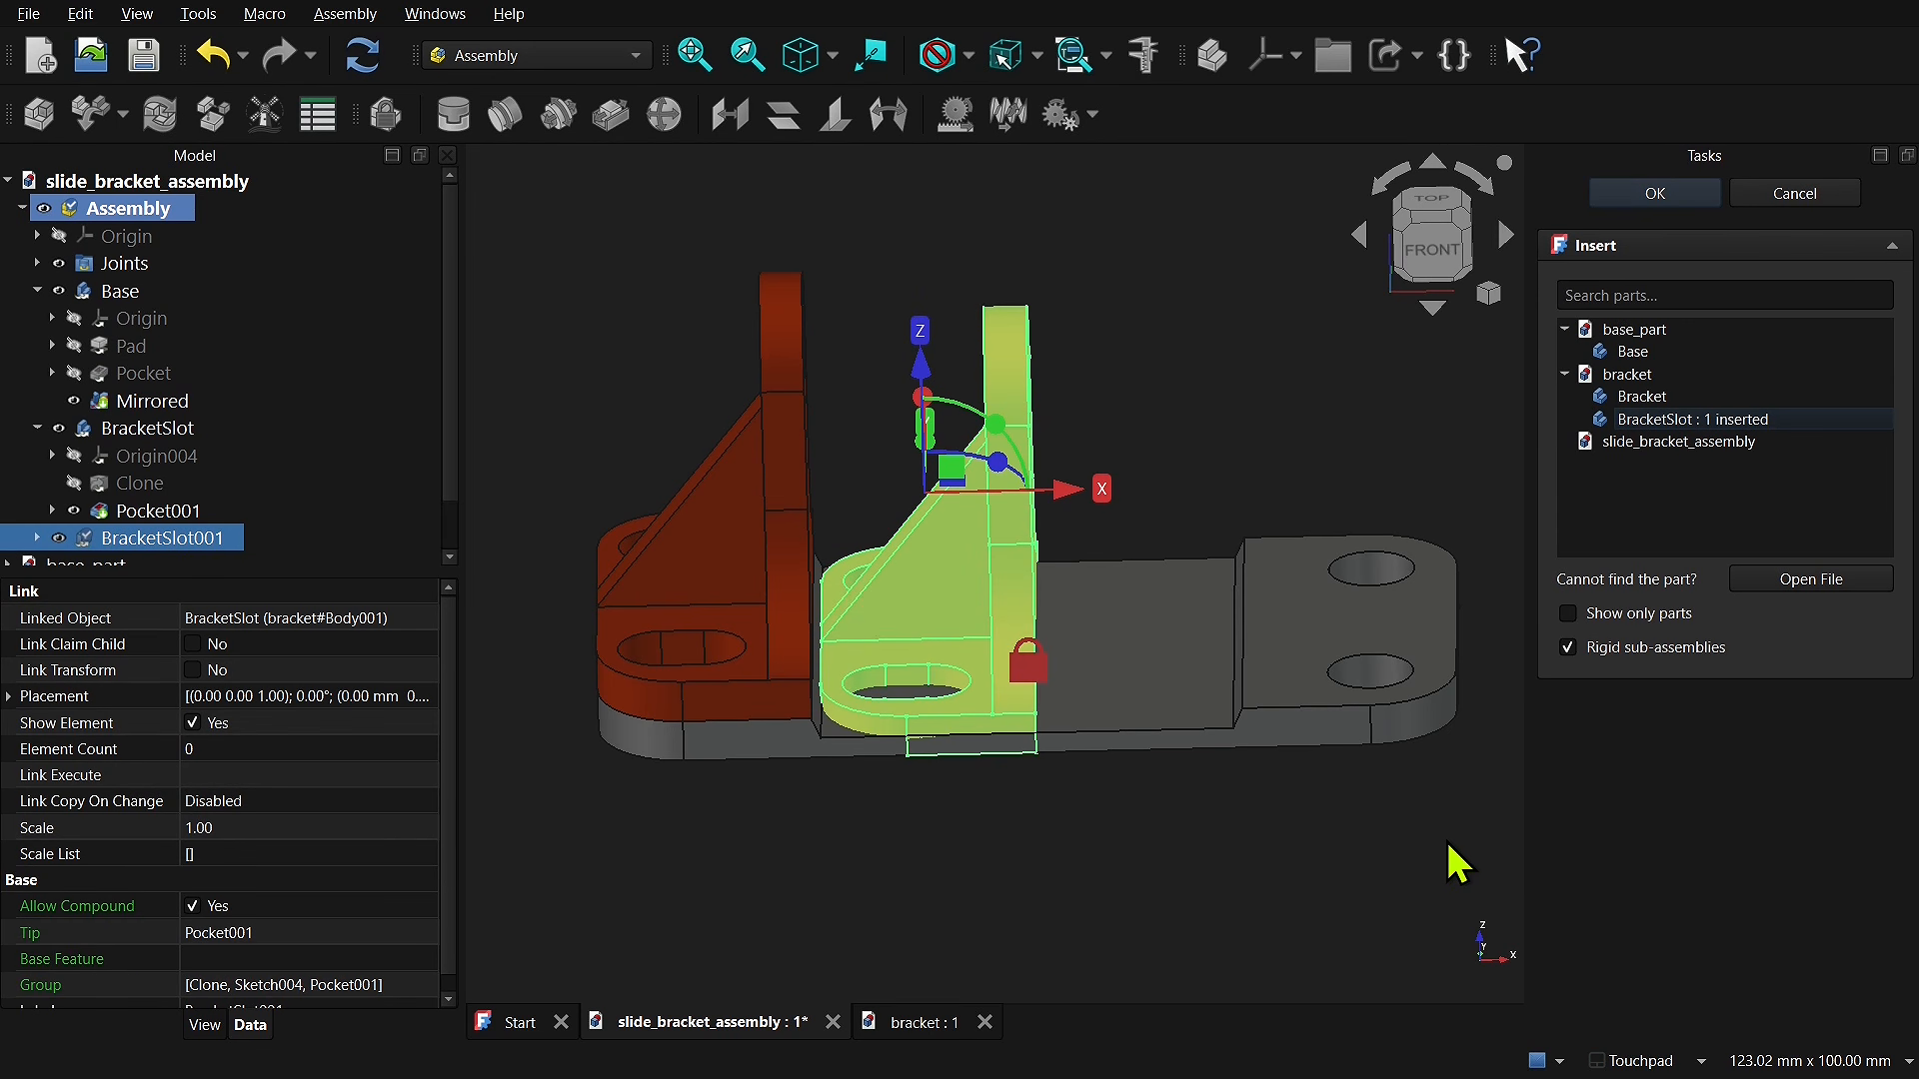
middle_click_drag(1099, 468, 1039, 570)
left_click(1658, 191)
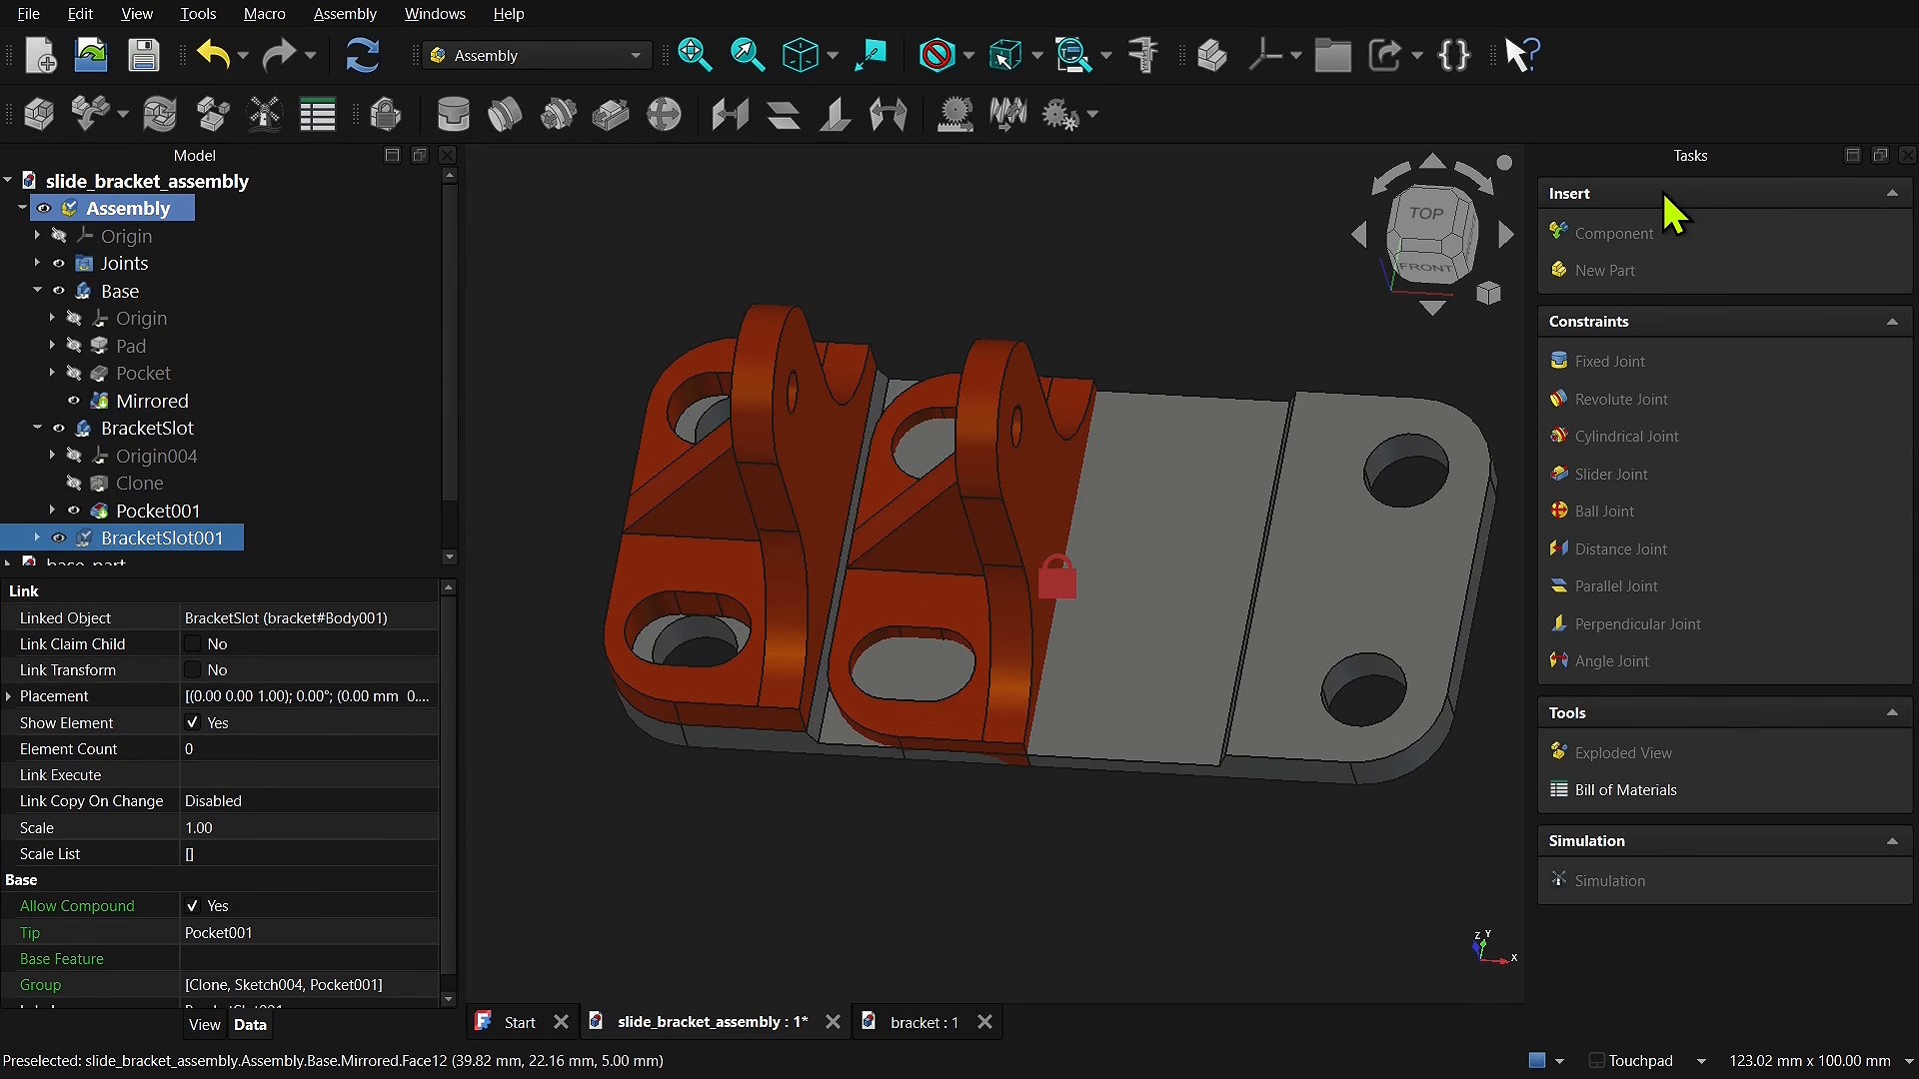
Step: Rotate the second BracketSlot about 180° around Z and move it above the right end of the base
left_click(1011, 487)
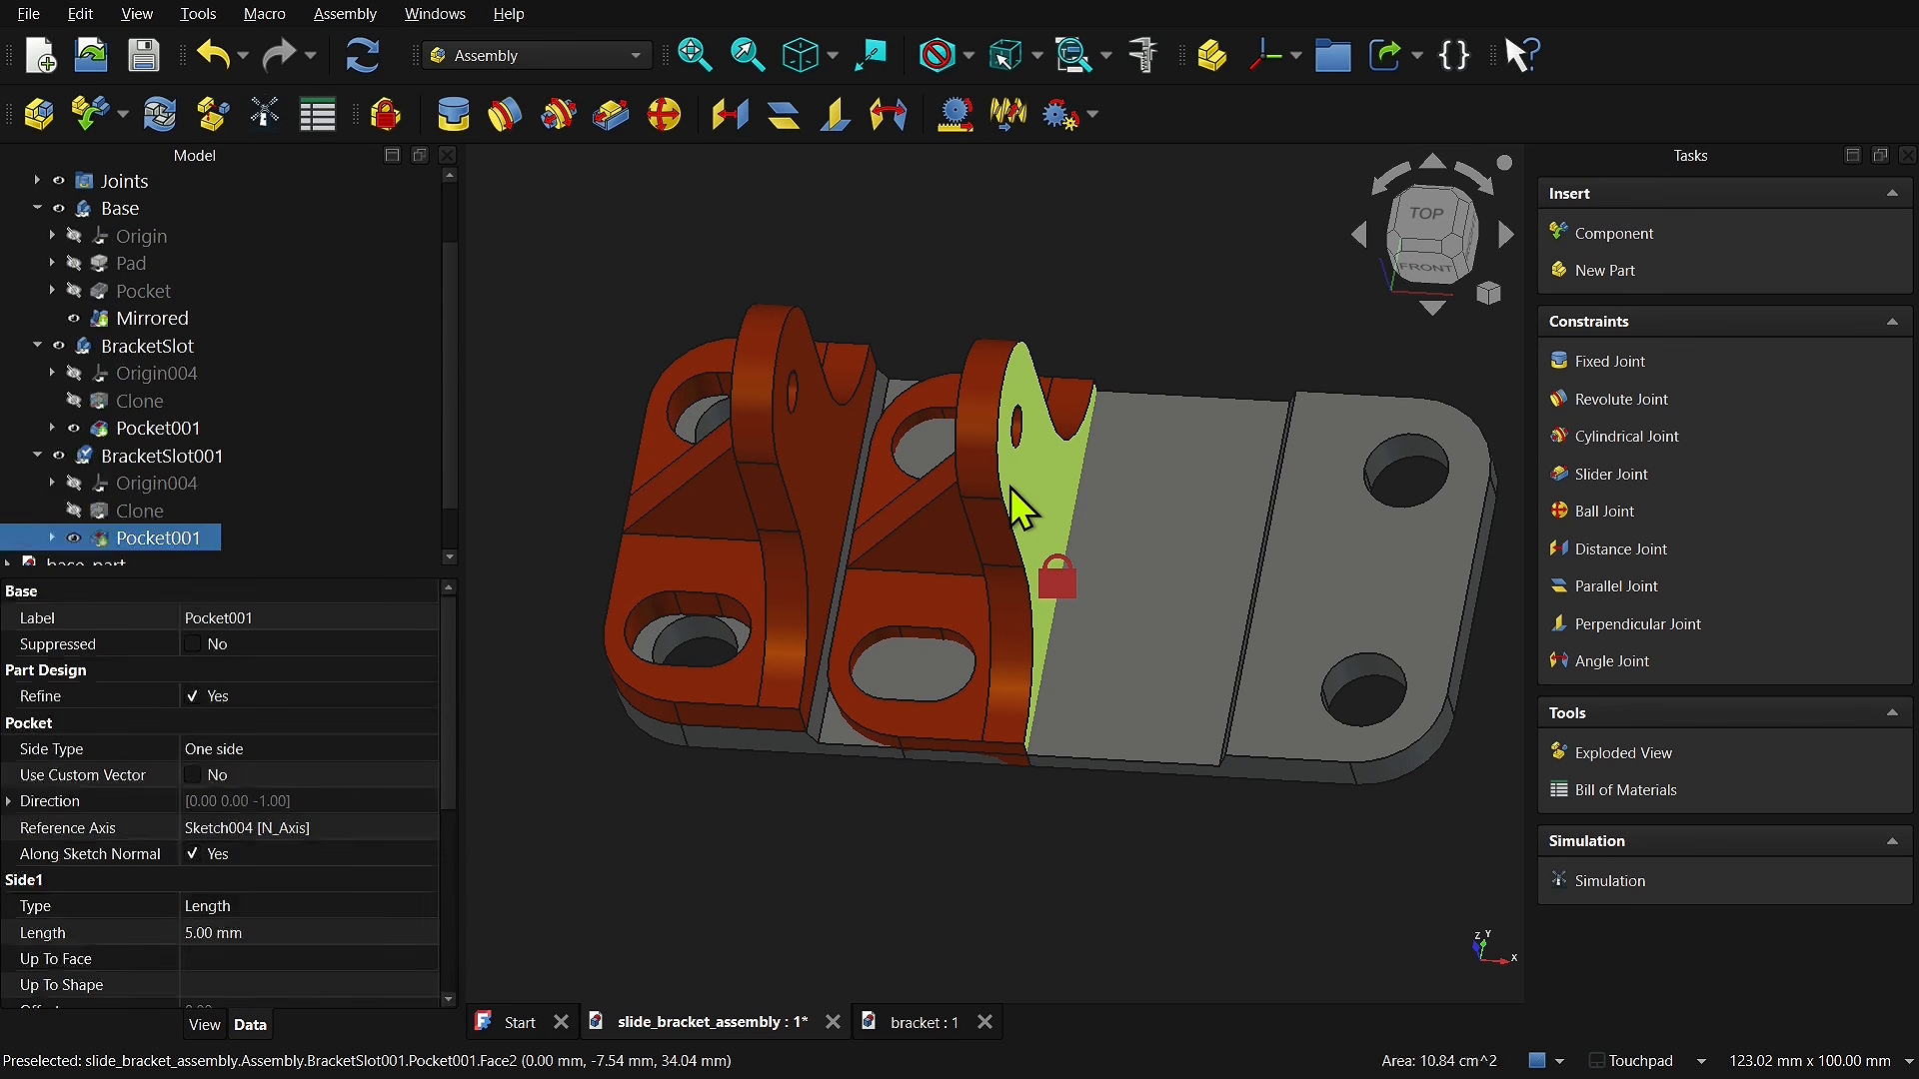
double_click(1010, 487)
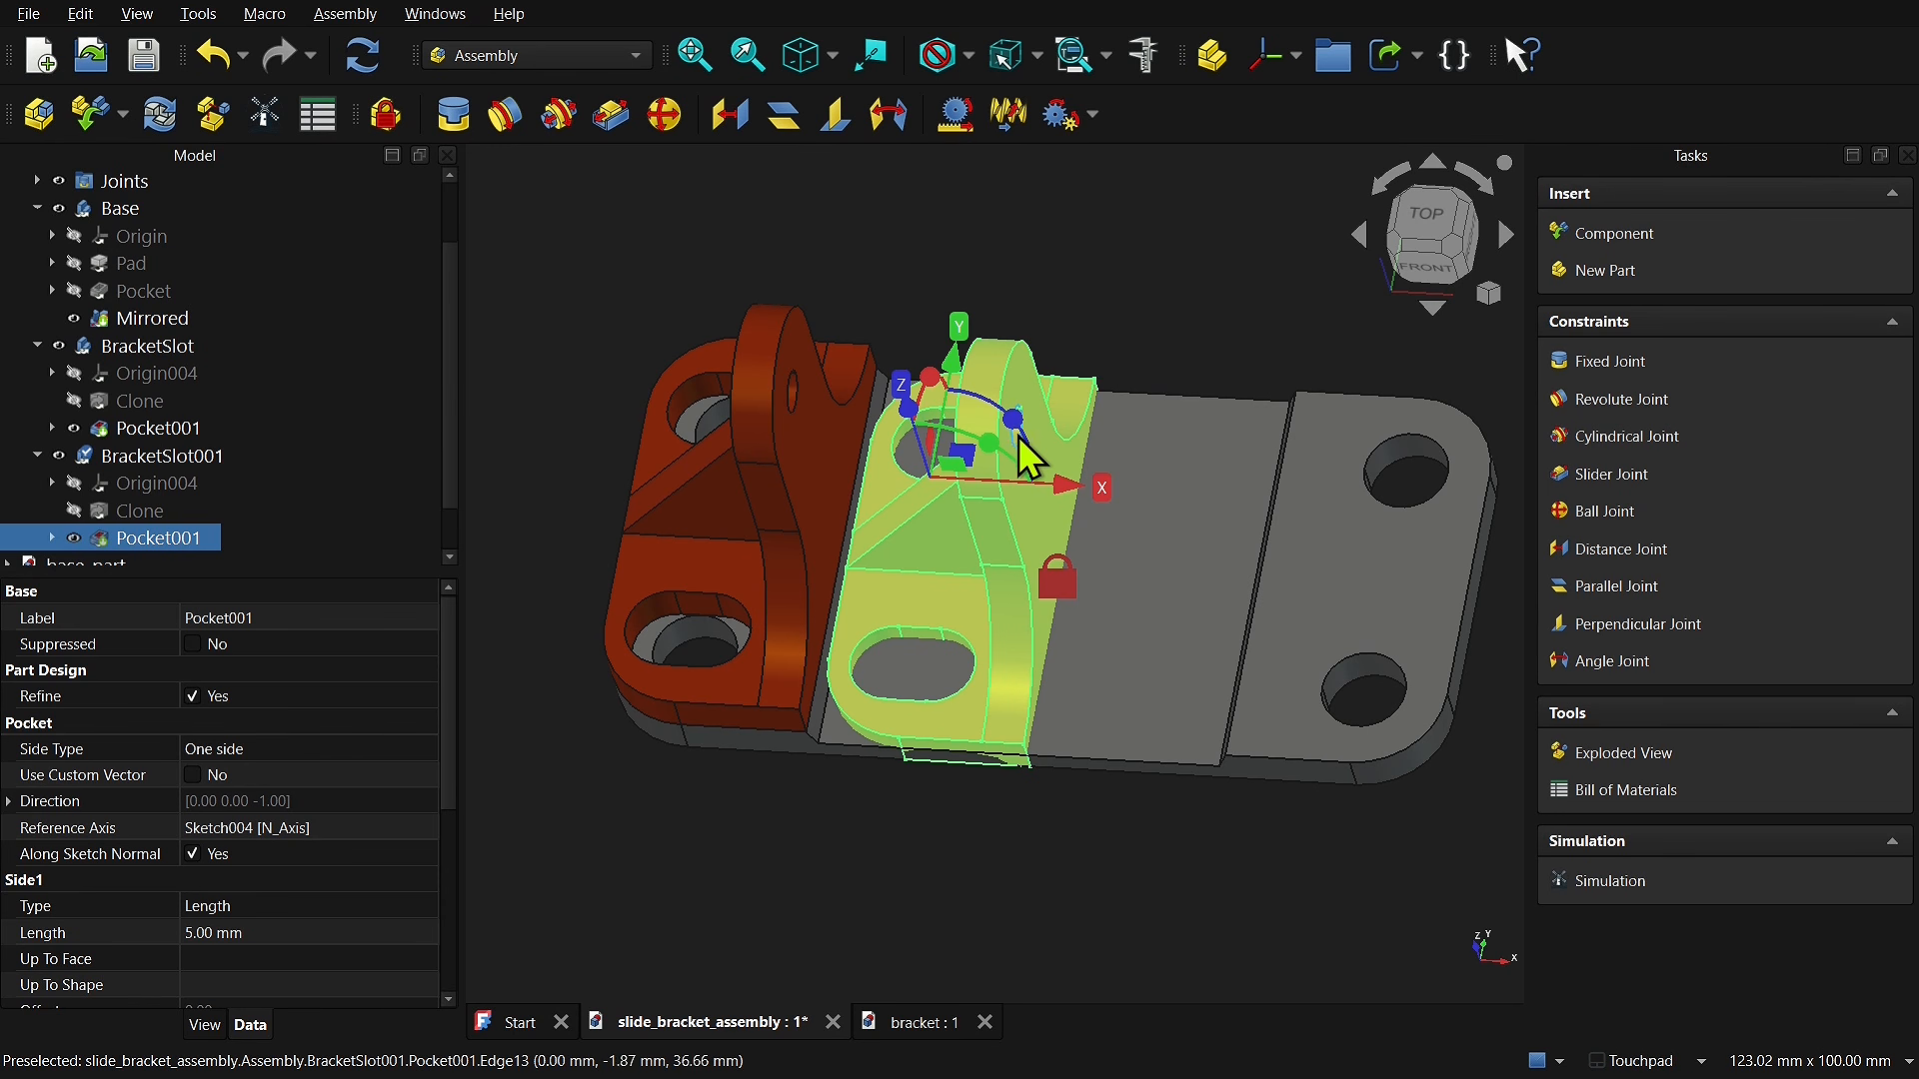
left_click_drag(1014, 420, 836, 545)
left_click_drag(796, 484, 1223, 506)
left_click_drag(1326, 436, 1272, 313)
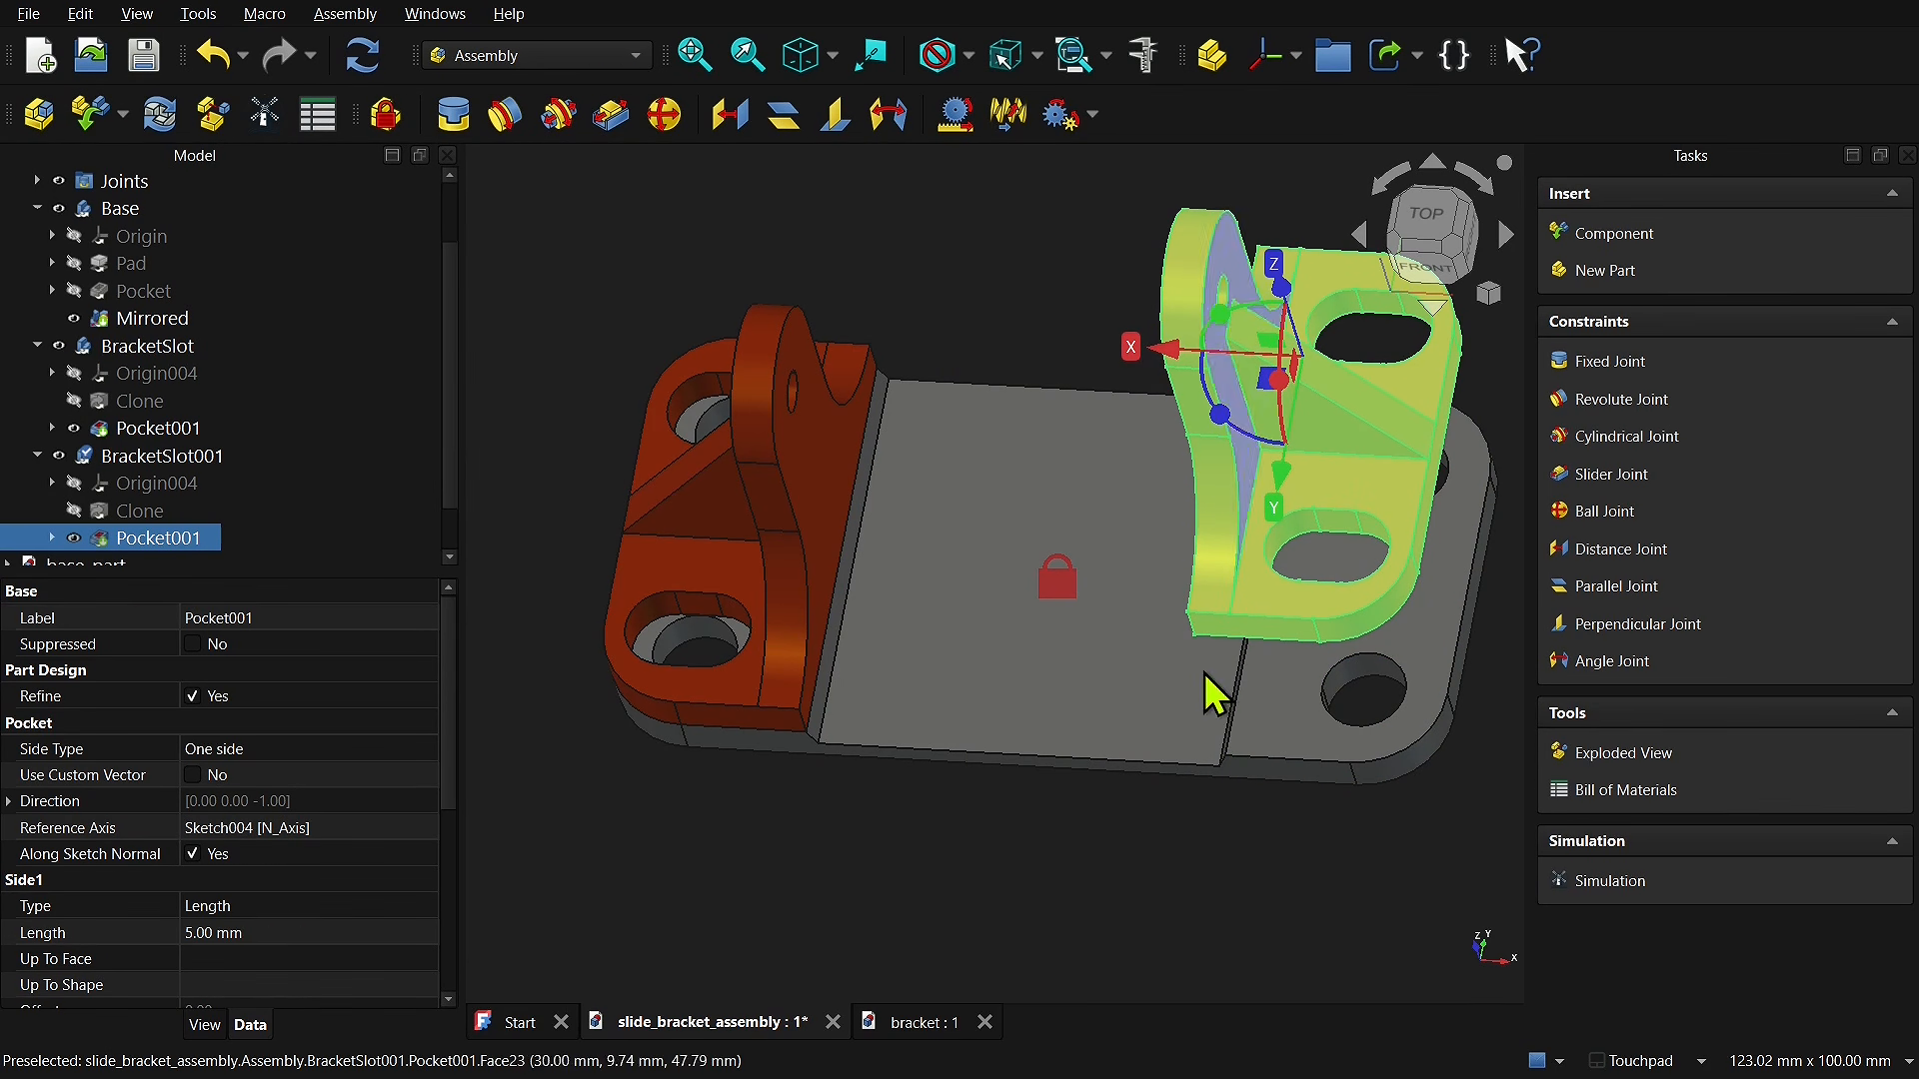
Step: Create a slider joint between the second BracketSlot's lower front edge and the matching front edge of the base's raised right end
left_click(1122, 905)
left_click_drag(1188, 842, 1191, 779, "alt")
left_click_drag(1269, 838, 878, 501, "shift")
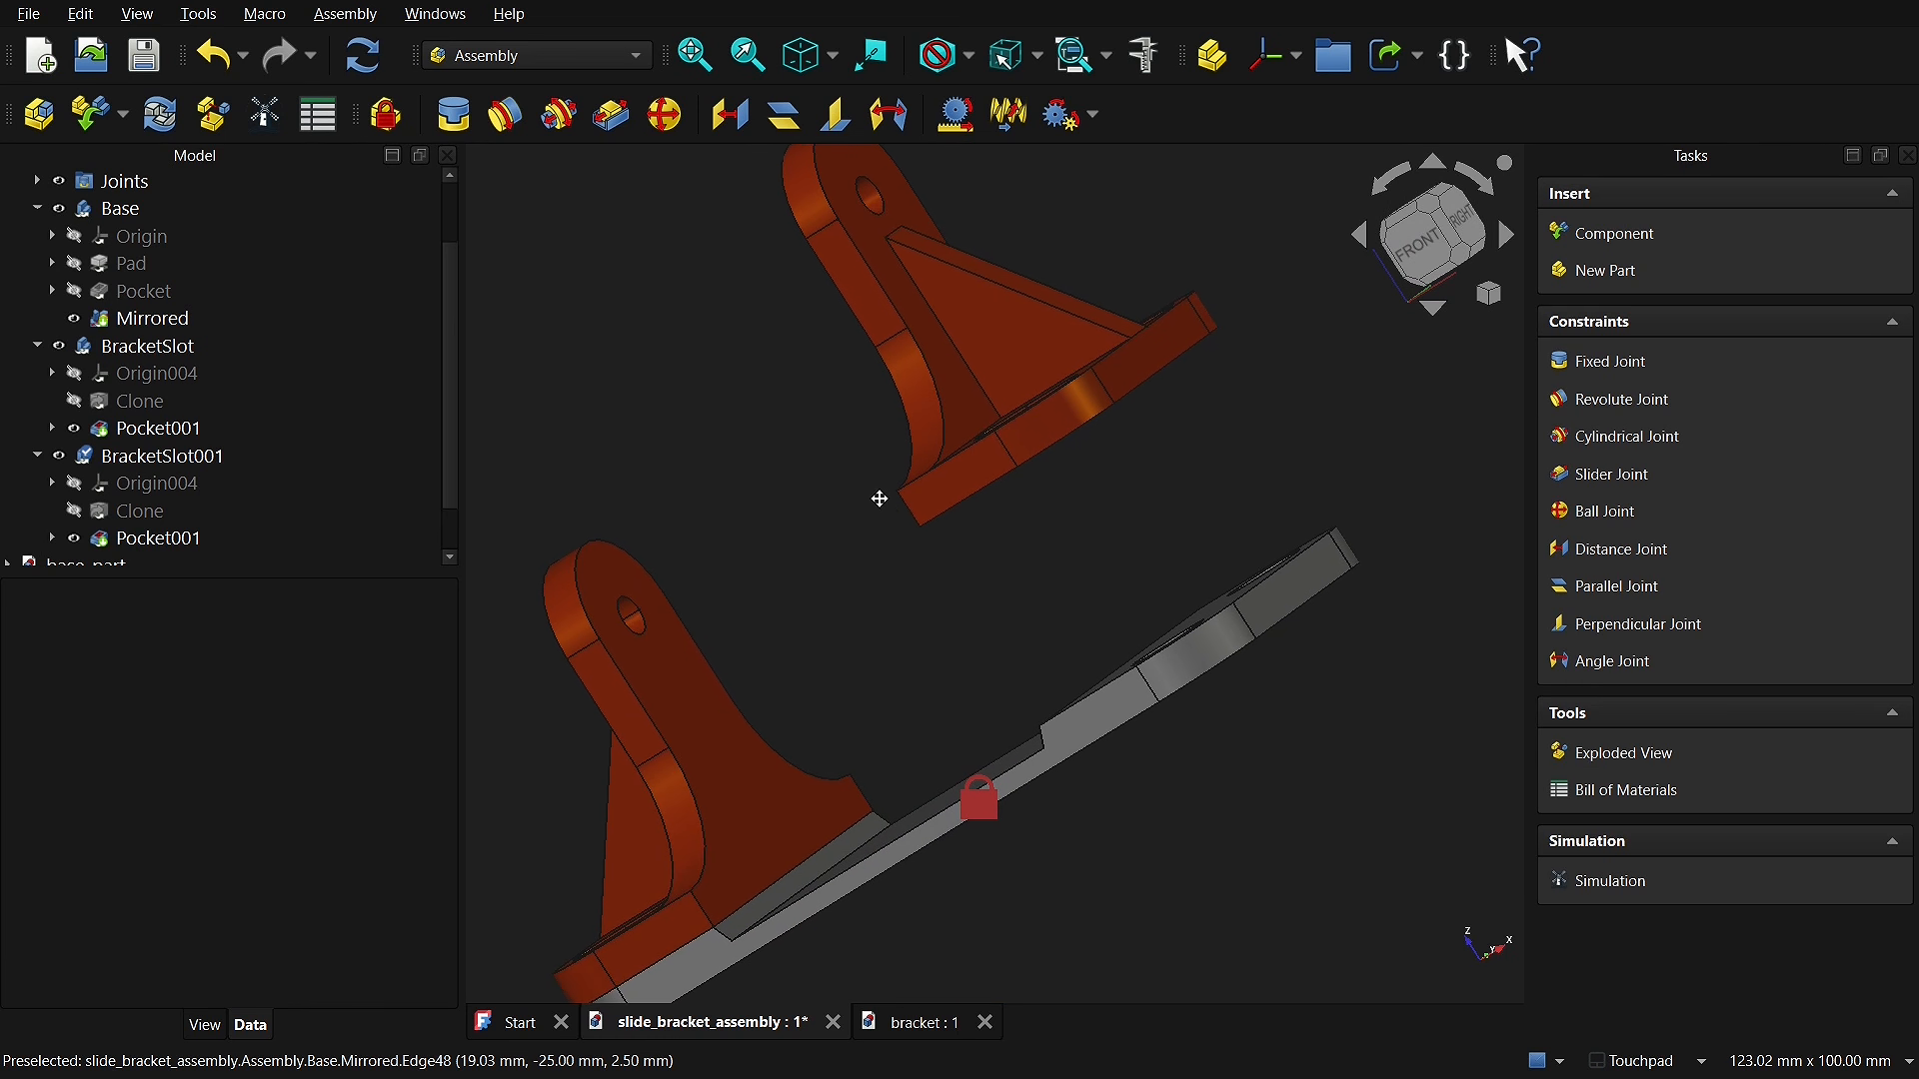
left_click(989, 511)
left_click_drag(1068, 581, 1114, 627, "alt")
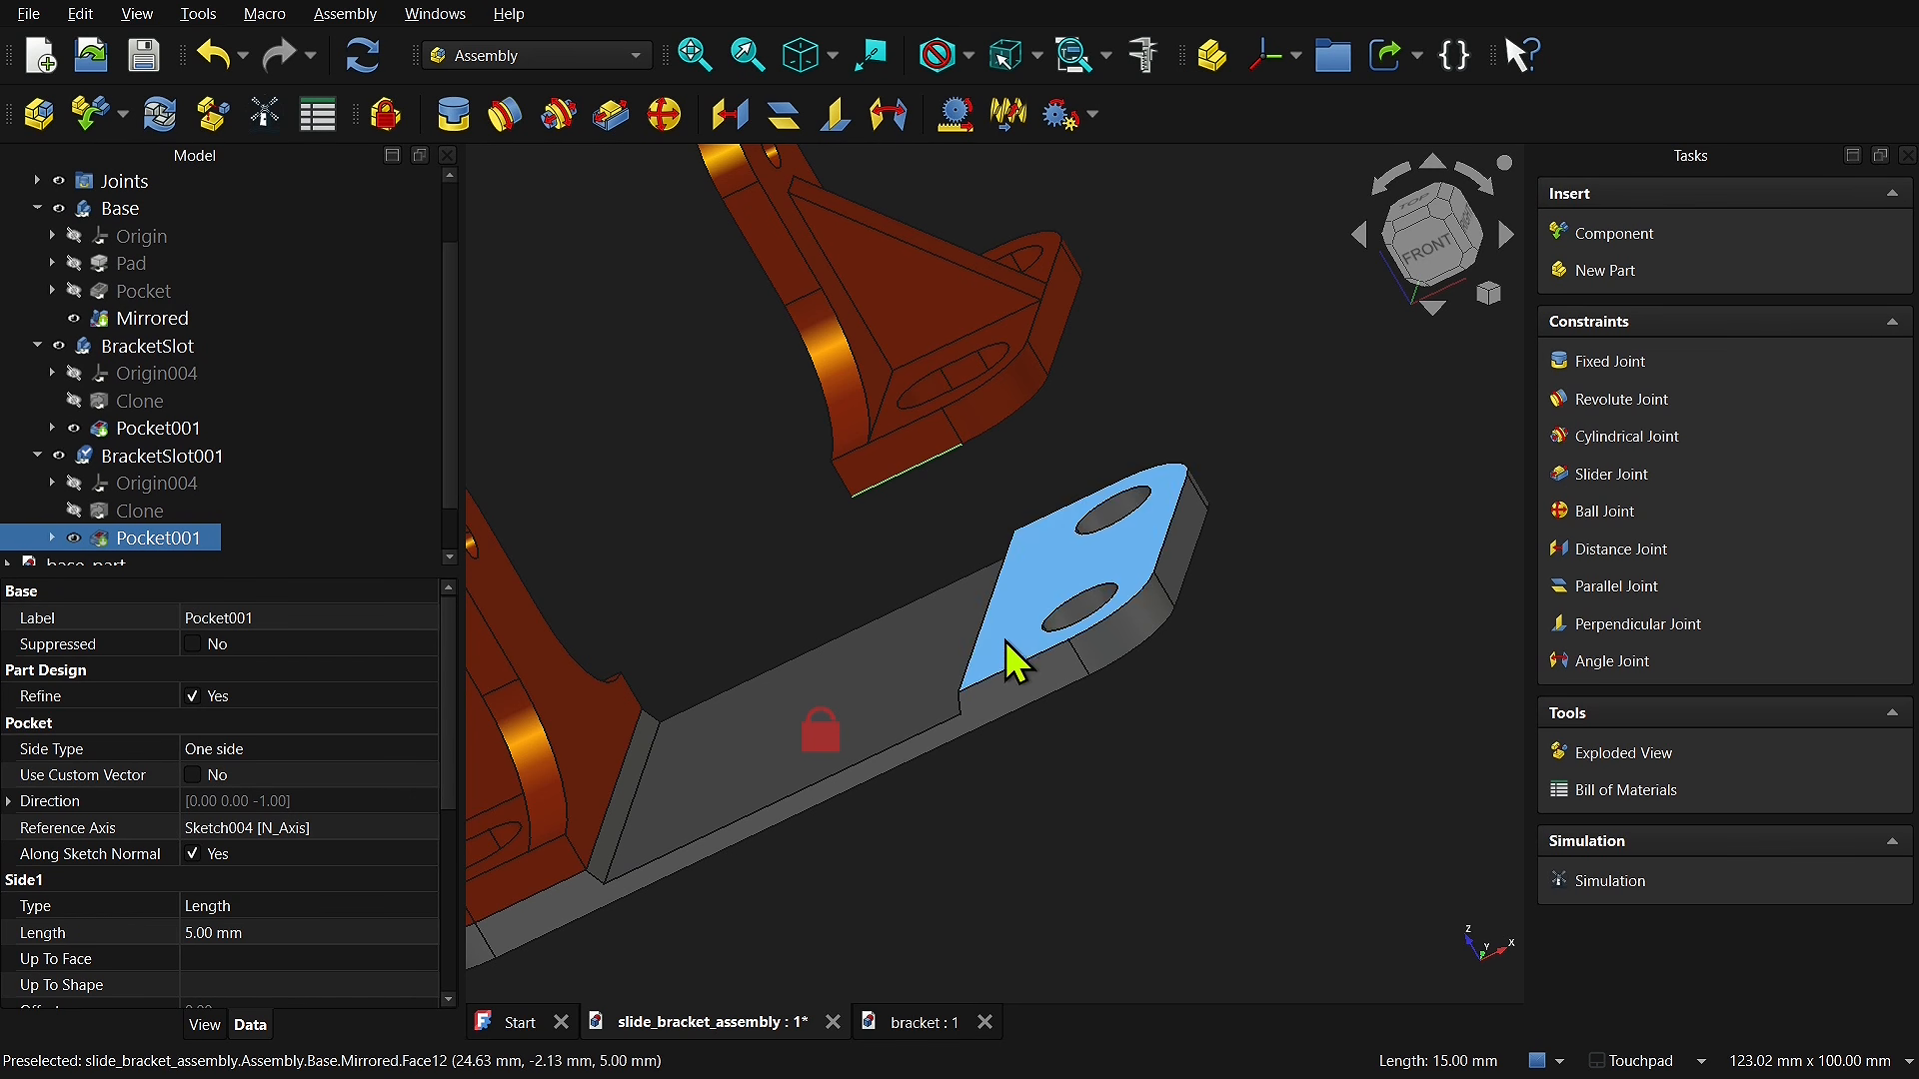
left_click(1202, 393)
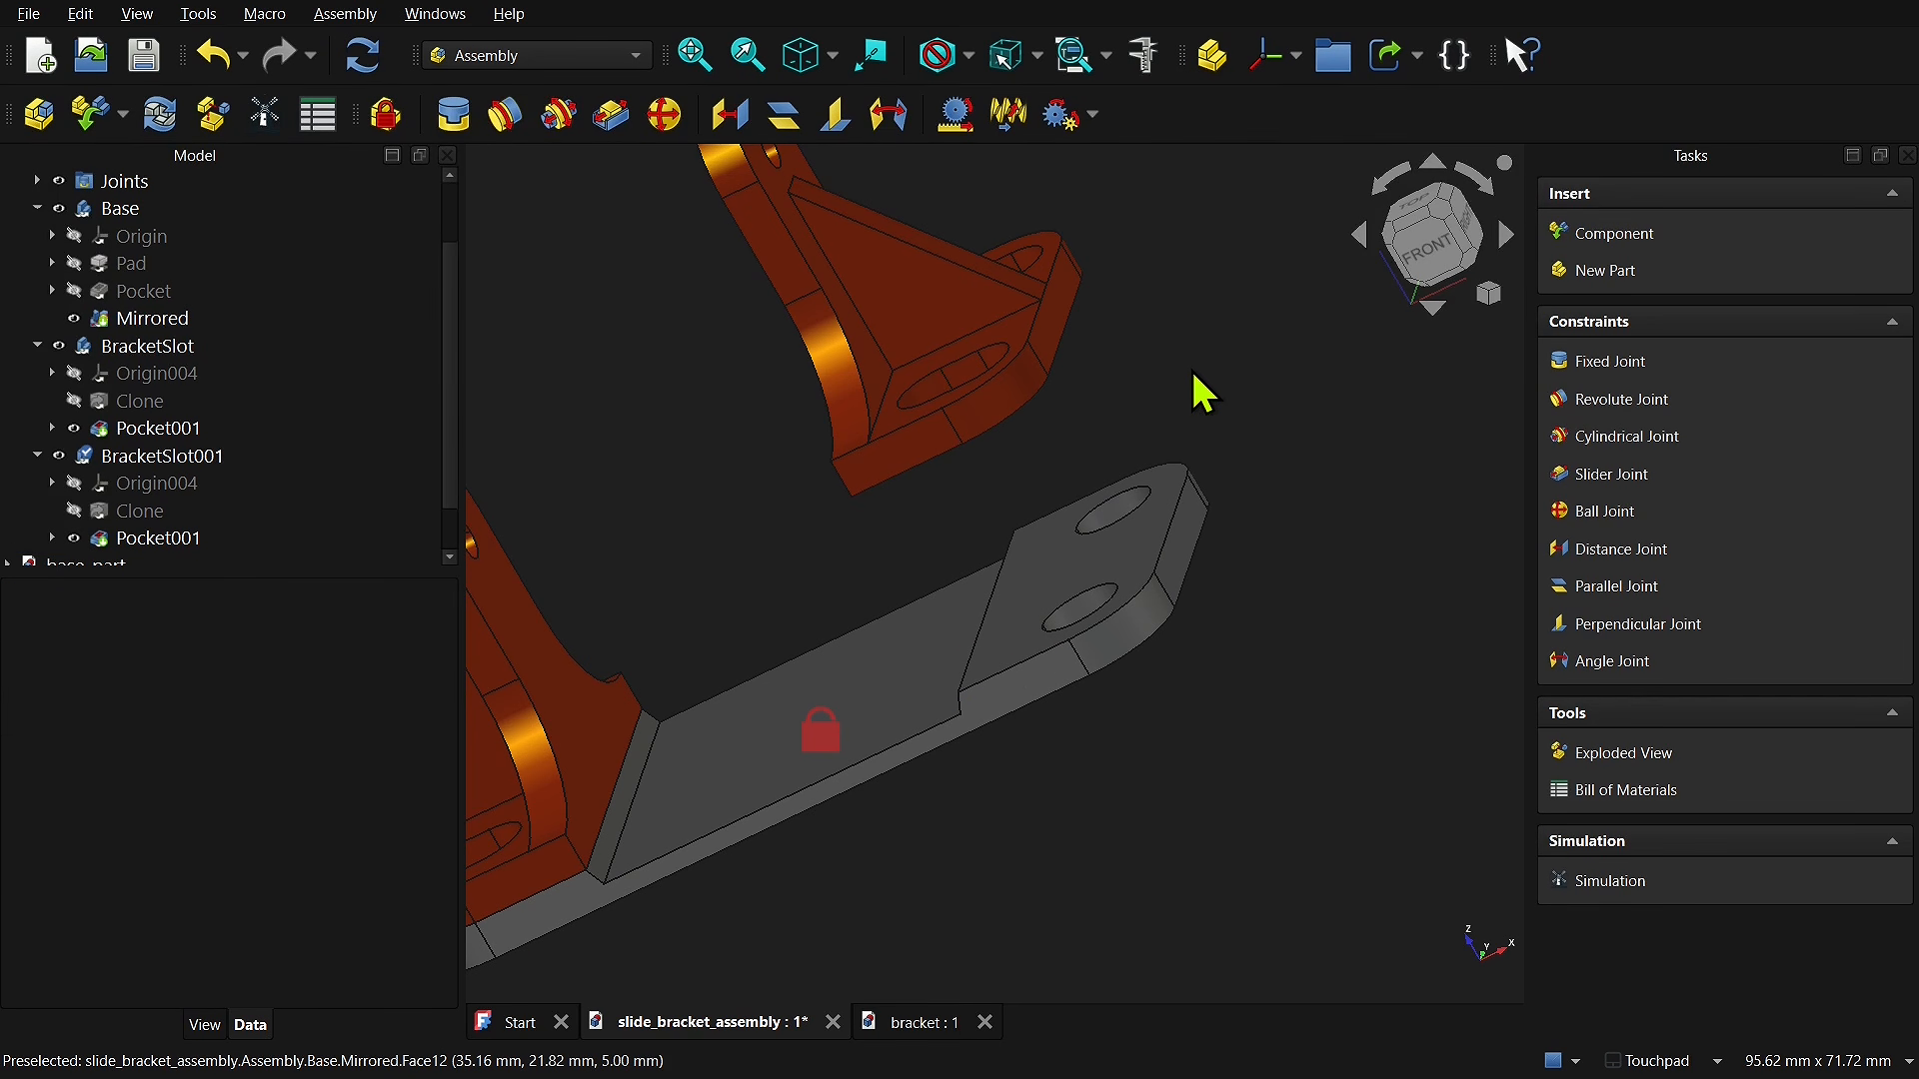
left_click(612, 115)
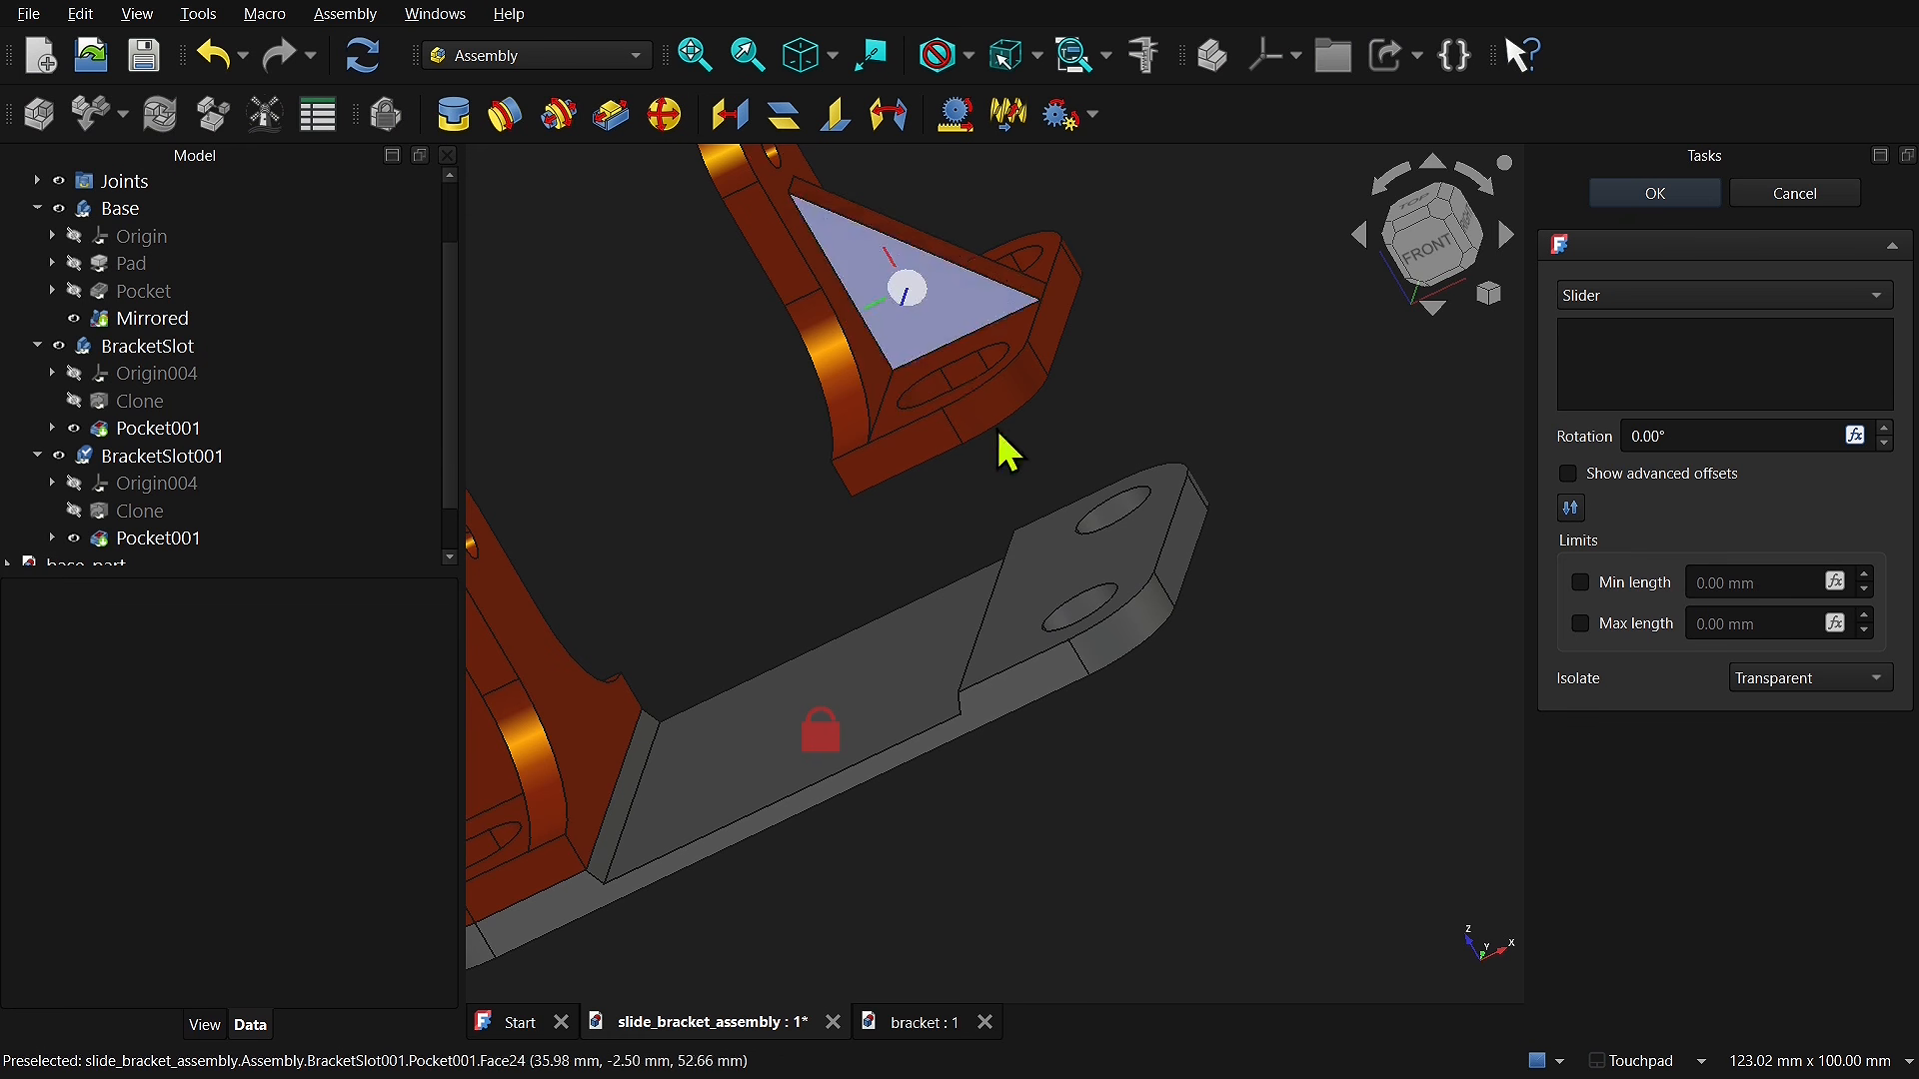
left_click(929, 470)
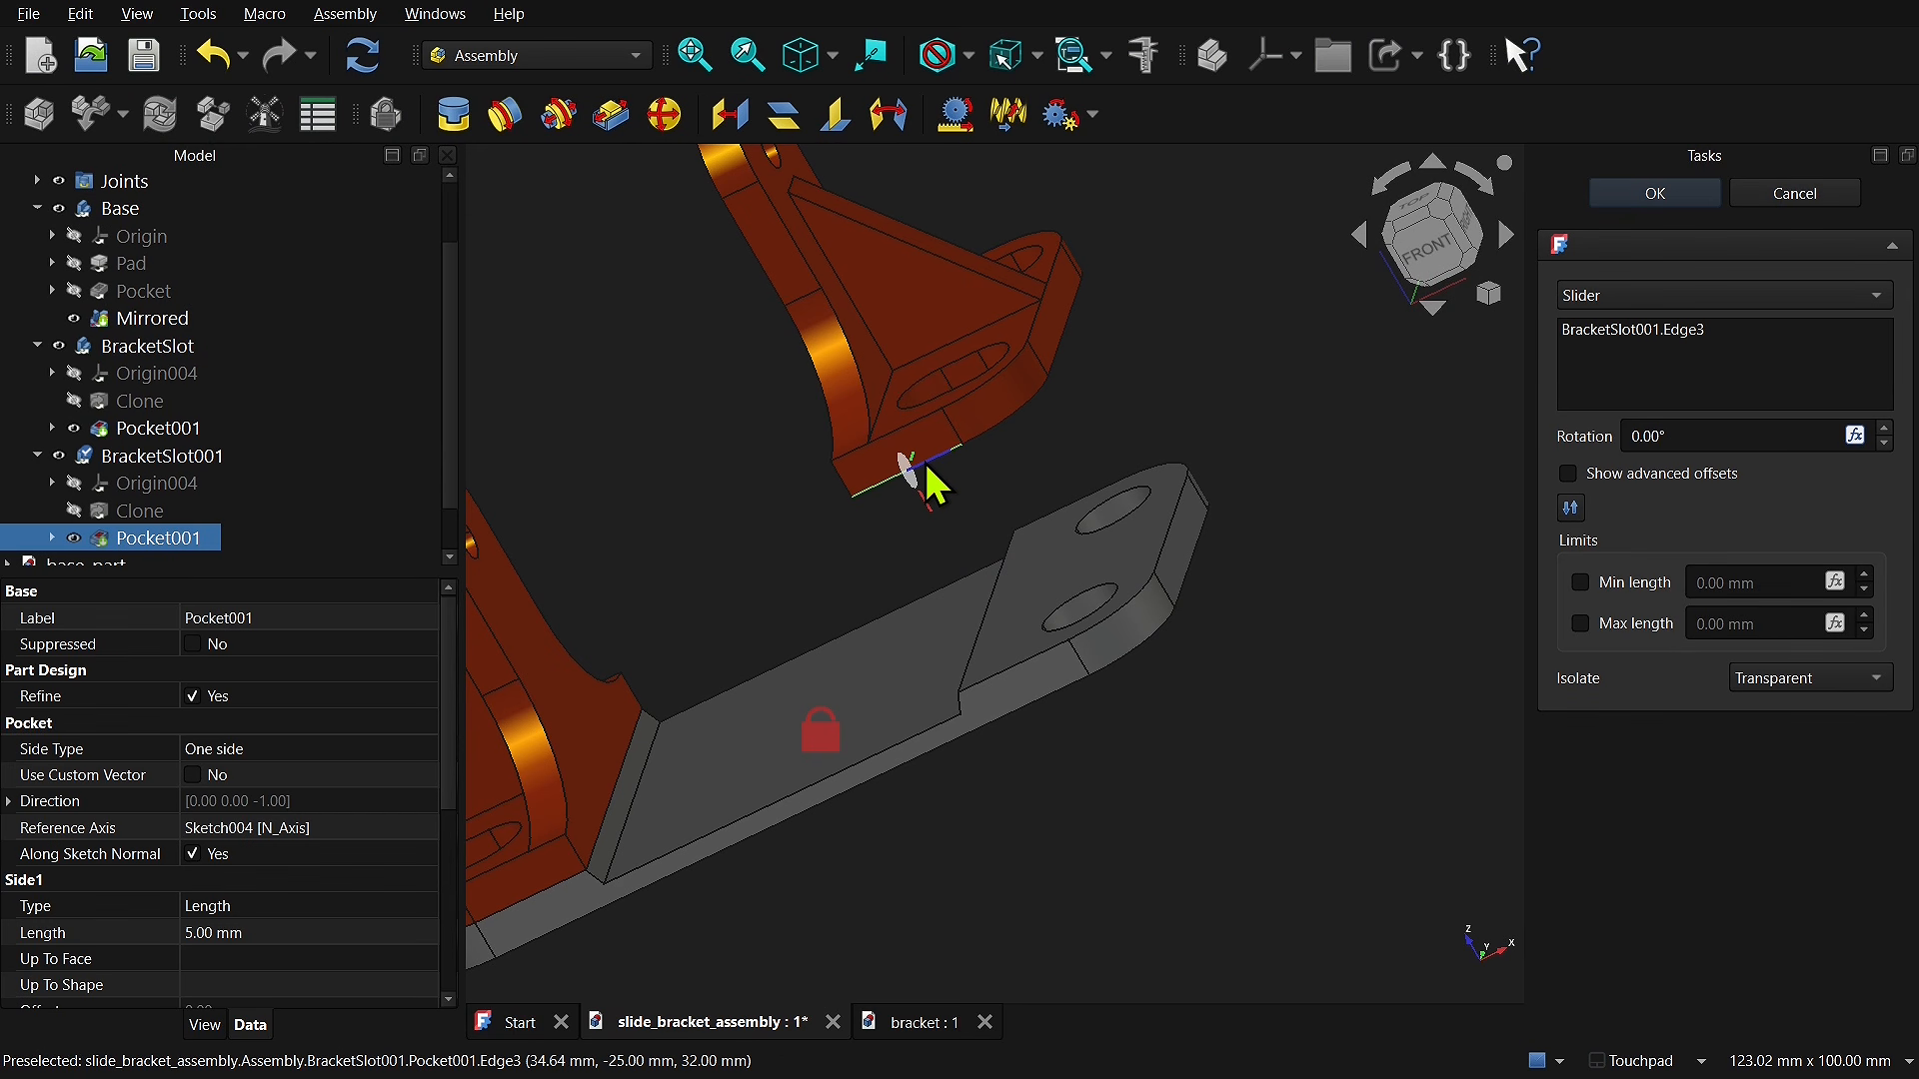
left_click(1039, 683)
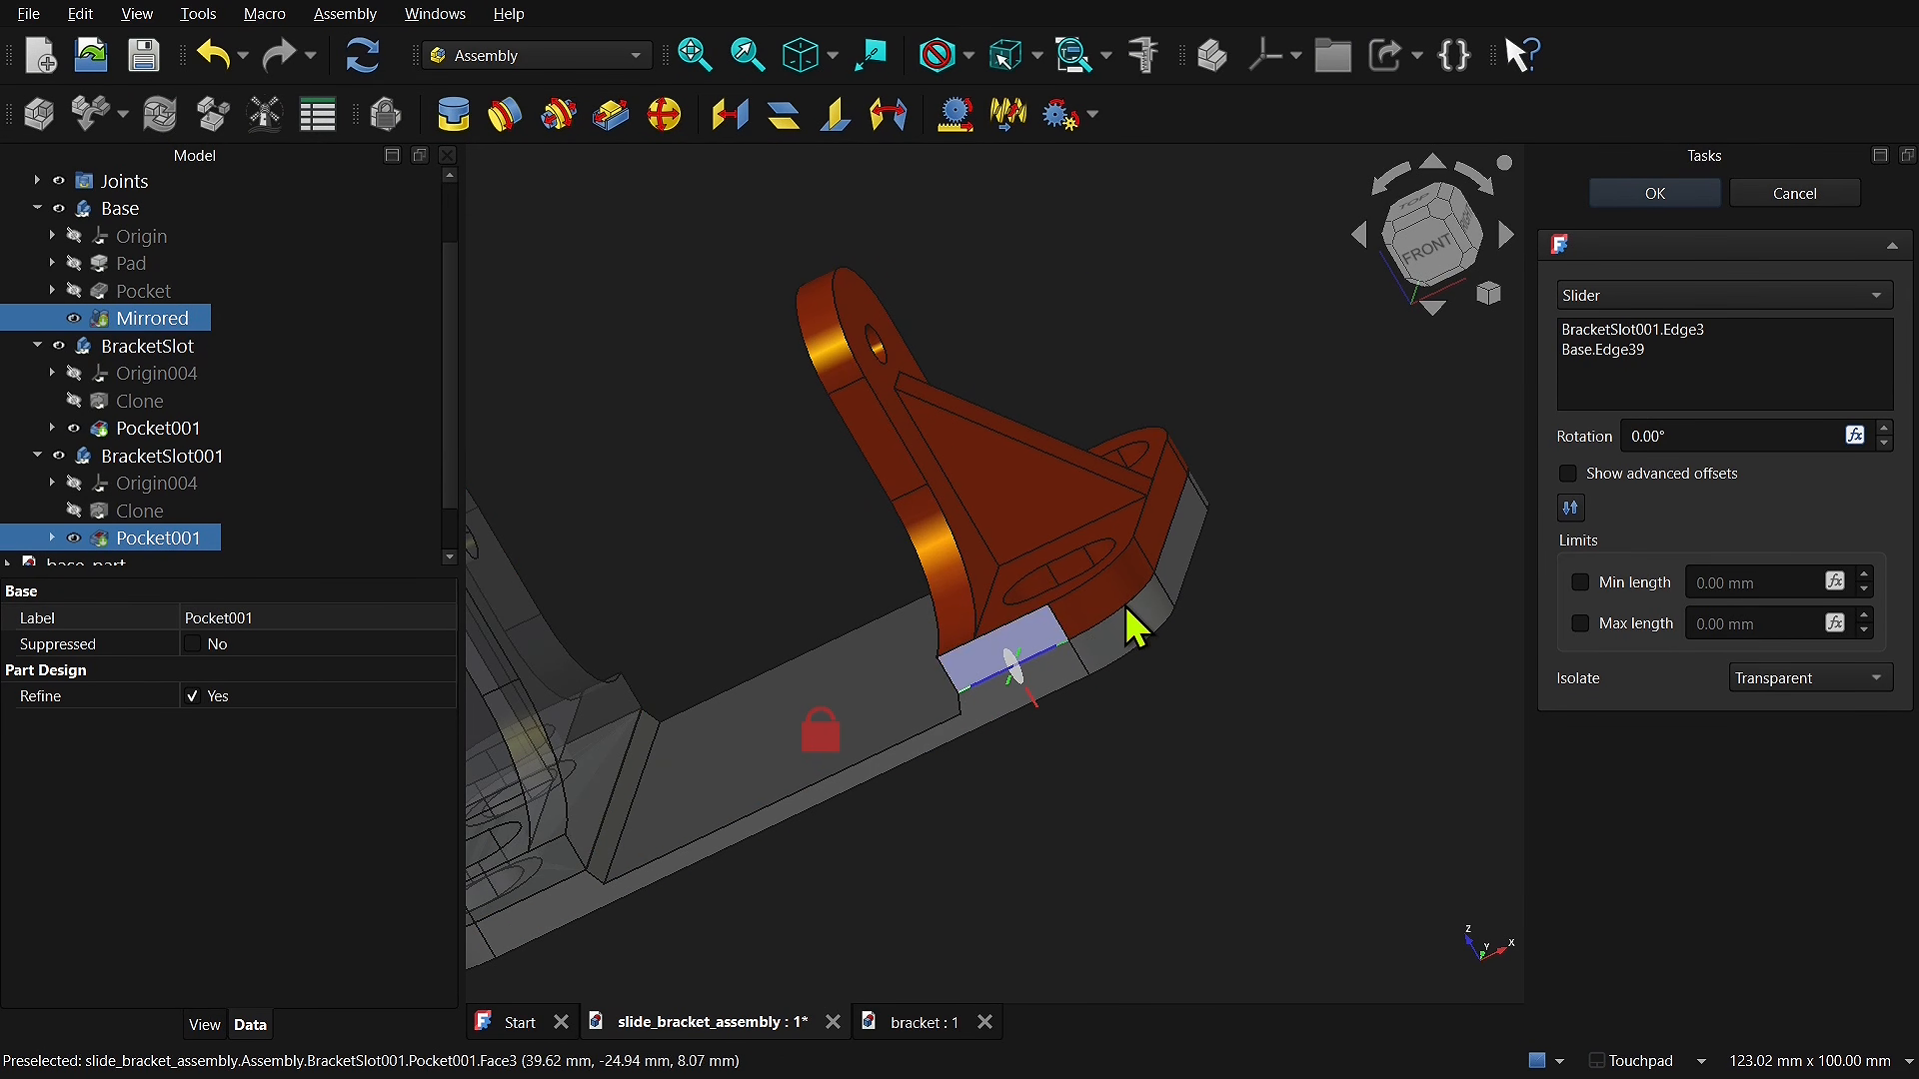
Step: Slide the second BracketSlot back and forth along the base edge to check its free travel over the holes
middle_click_drag(1253, 563, 1298, 754, "alt")
left_click_drag(865, 477, 968, 480)
middle_click_drag(1071, 628, 1066, 746, "alt")
left_click_drag(975, 597, 929, 569)
middle_click_drag(1079, 583, 1152, 622, "alt")
left_click(1580, 582)
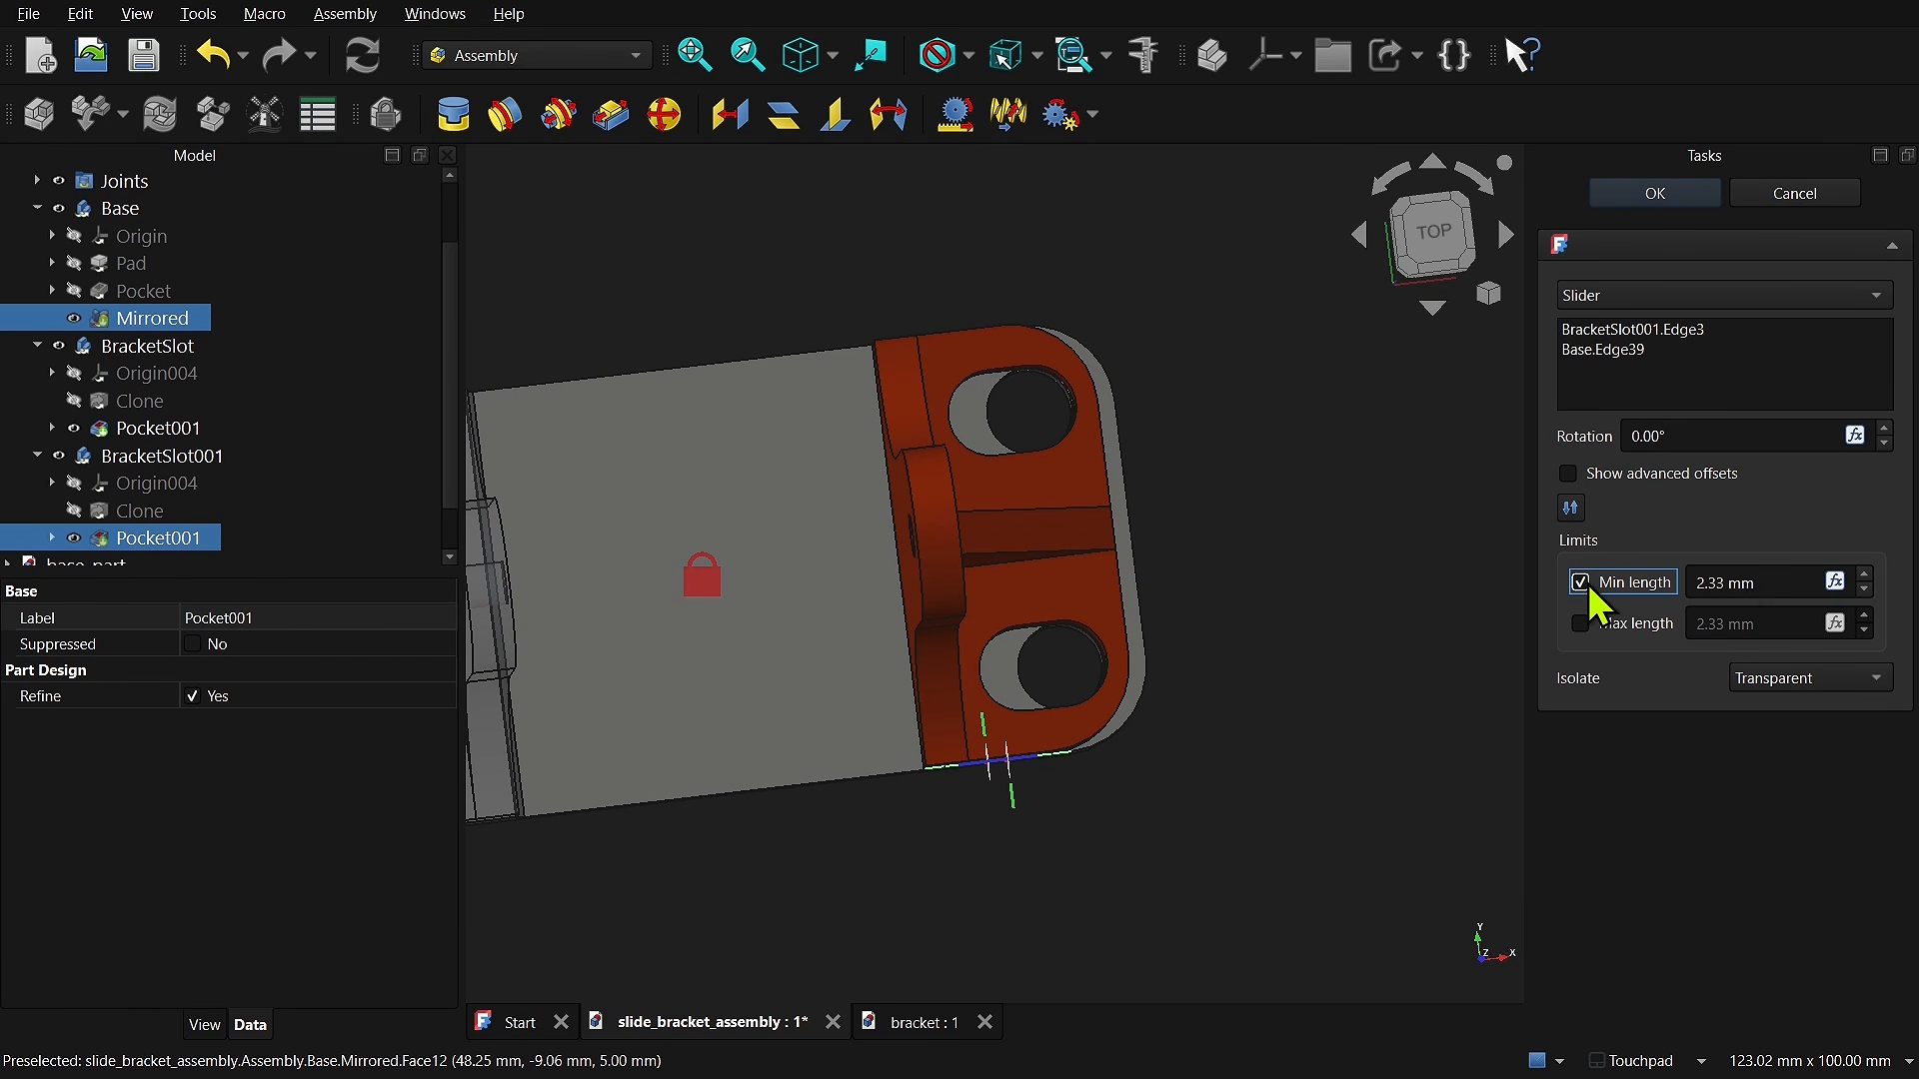
left_click_drag(1764, 583, 1571, 583)
left_click_drag(1097, 588, 1221, 579)
left_click(1580, 582)
Step: Slide the second BracketSlot outward until its slots reach the base holes' edge and set the minimum length limit to -2.5 mm
left_click_drag(1007, 595, 1031, 595)
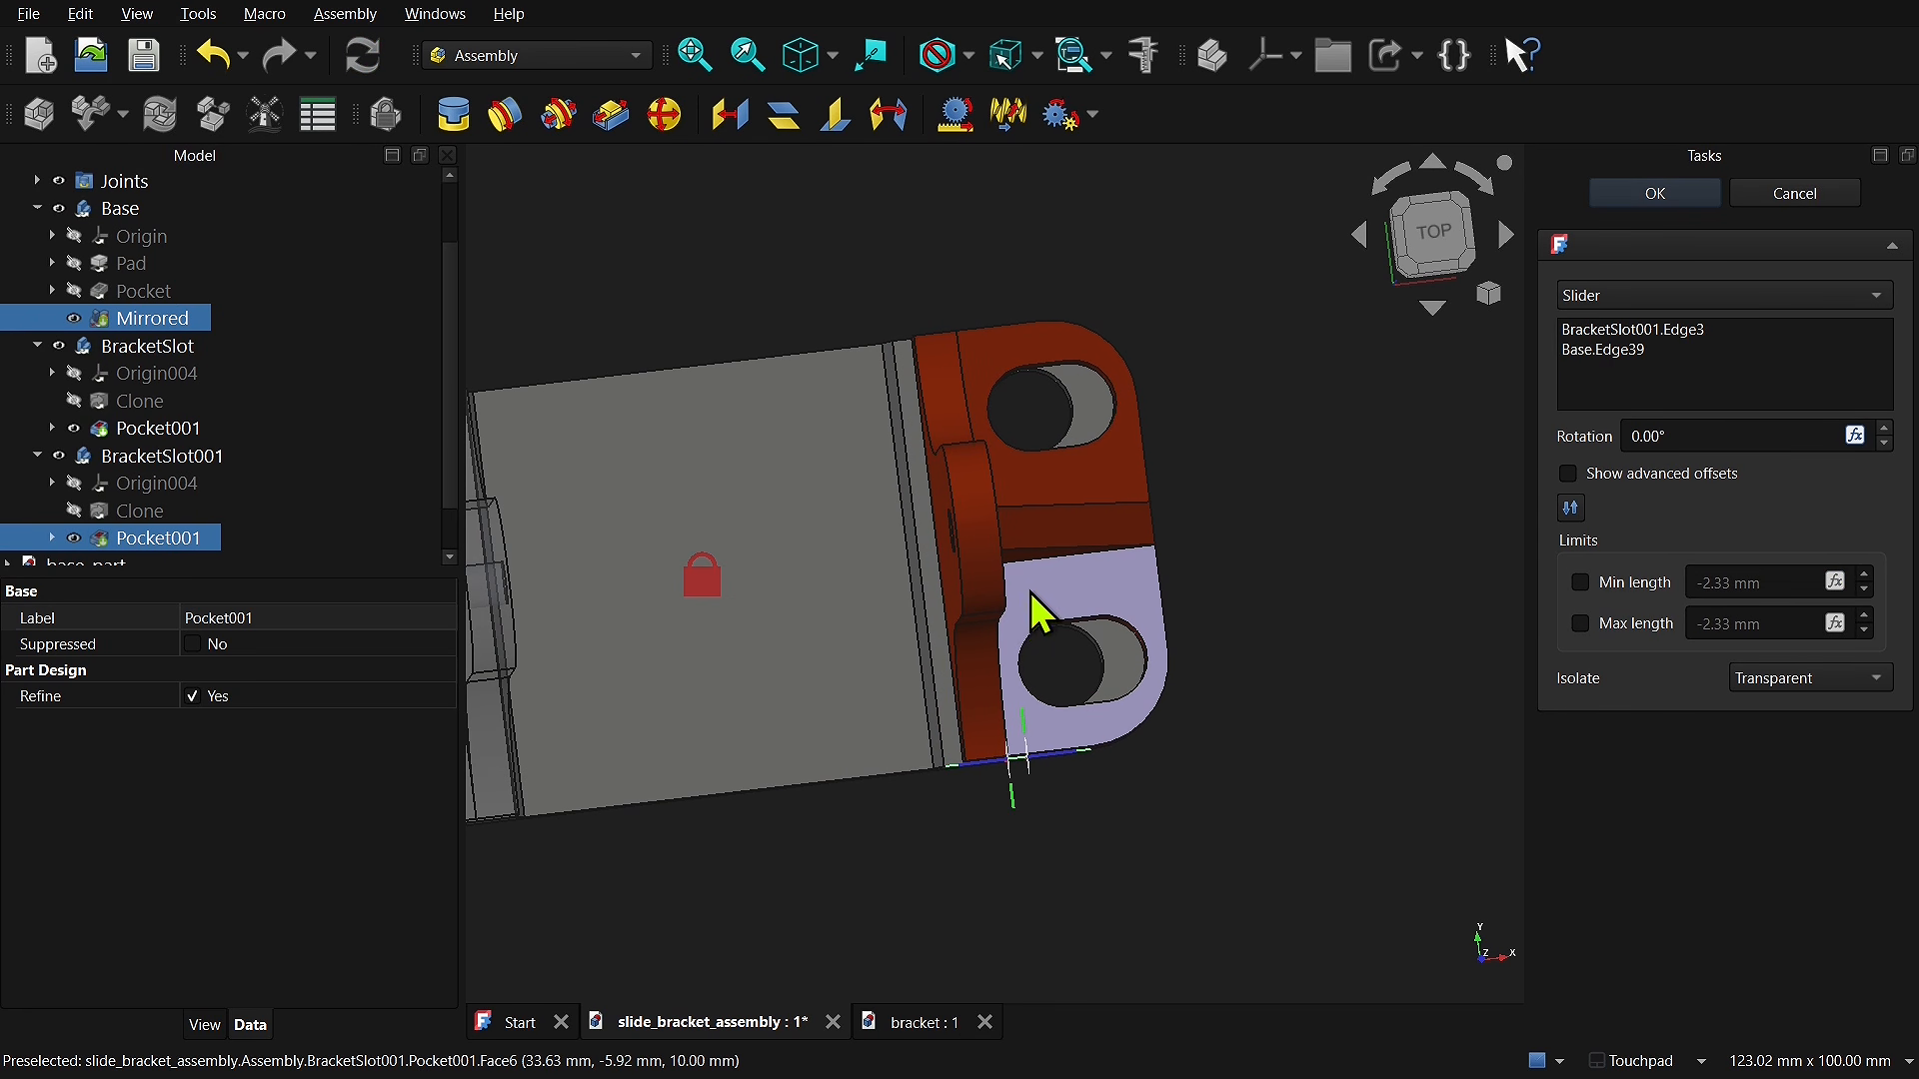
middle_click_drag(1108, 623, 1083, 650)
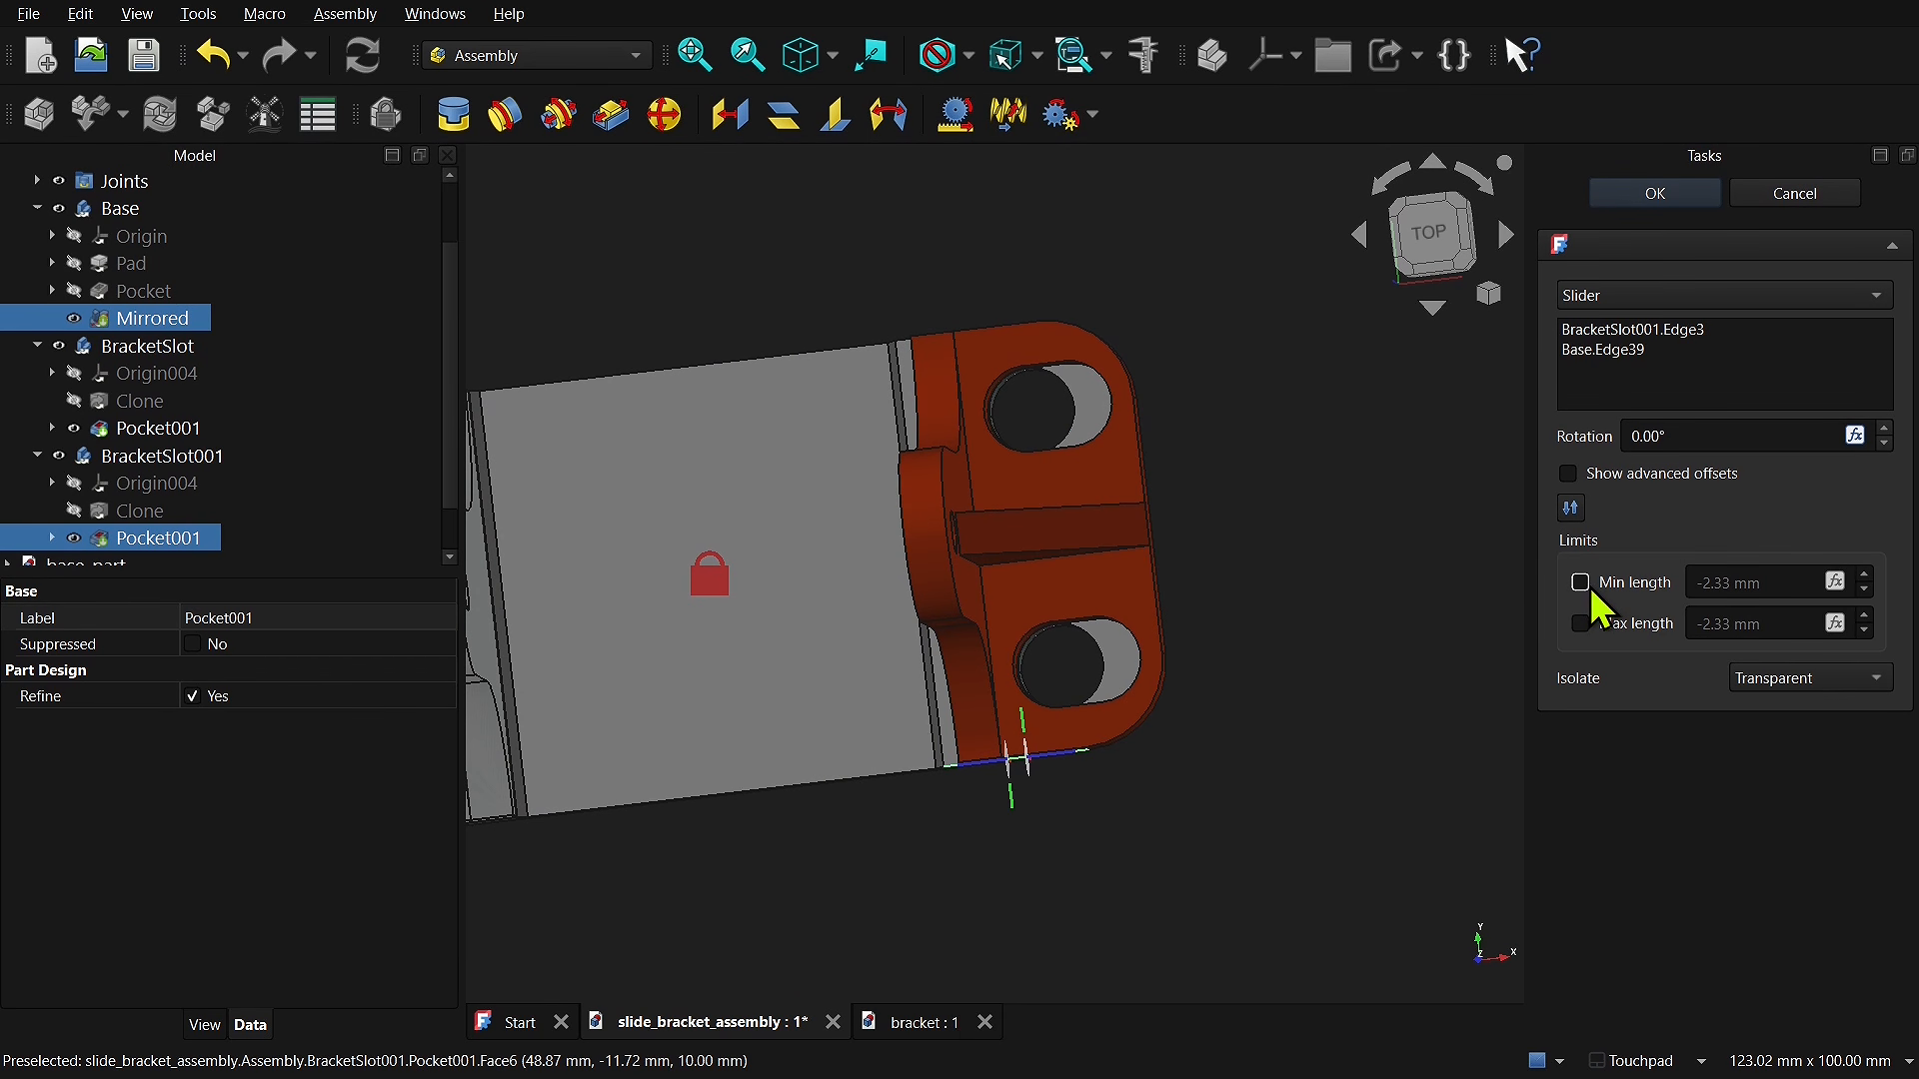
left_click_drag(1066, 561, 1067, 572)
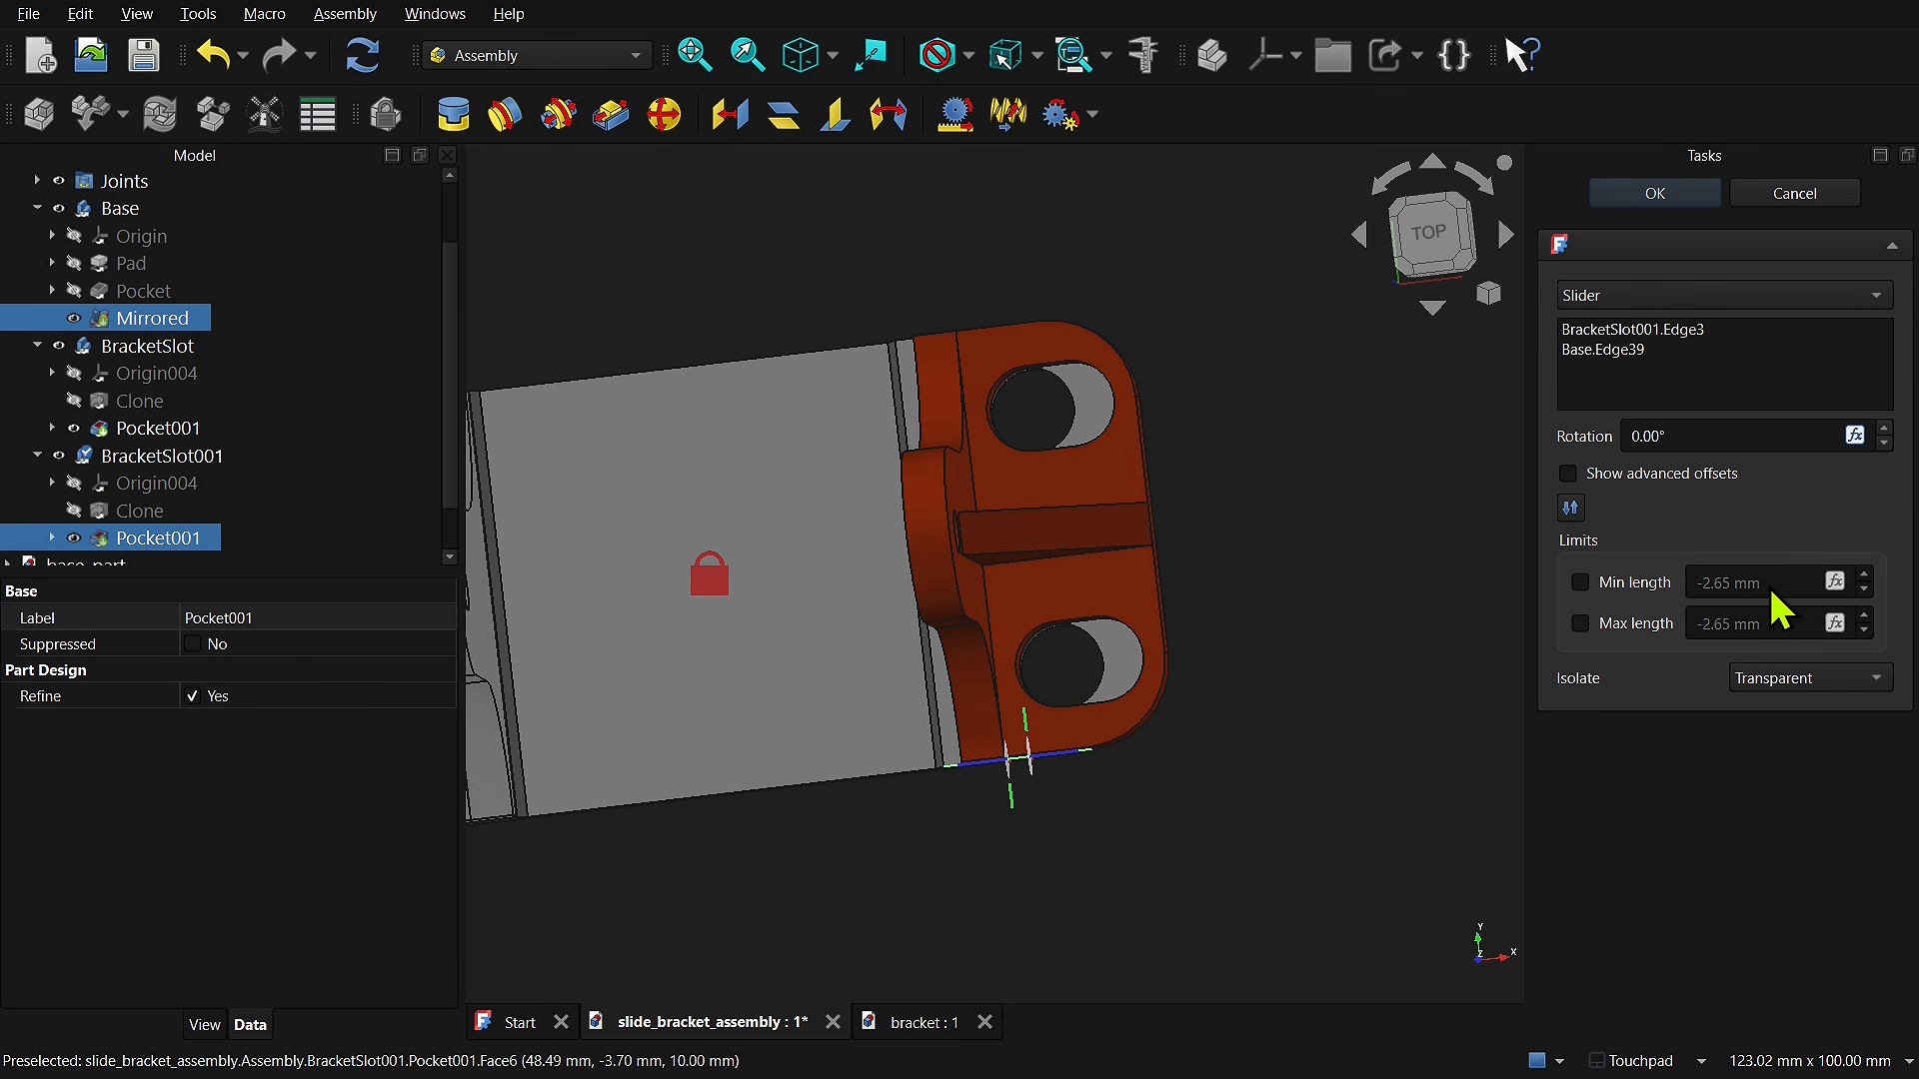
left_click_drag(1772, 580, 1675, 603)
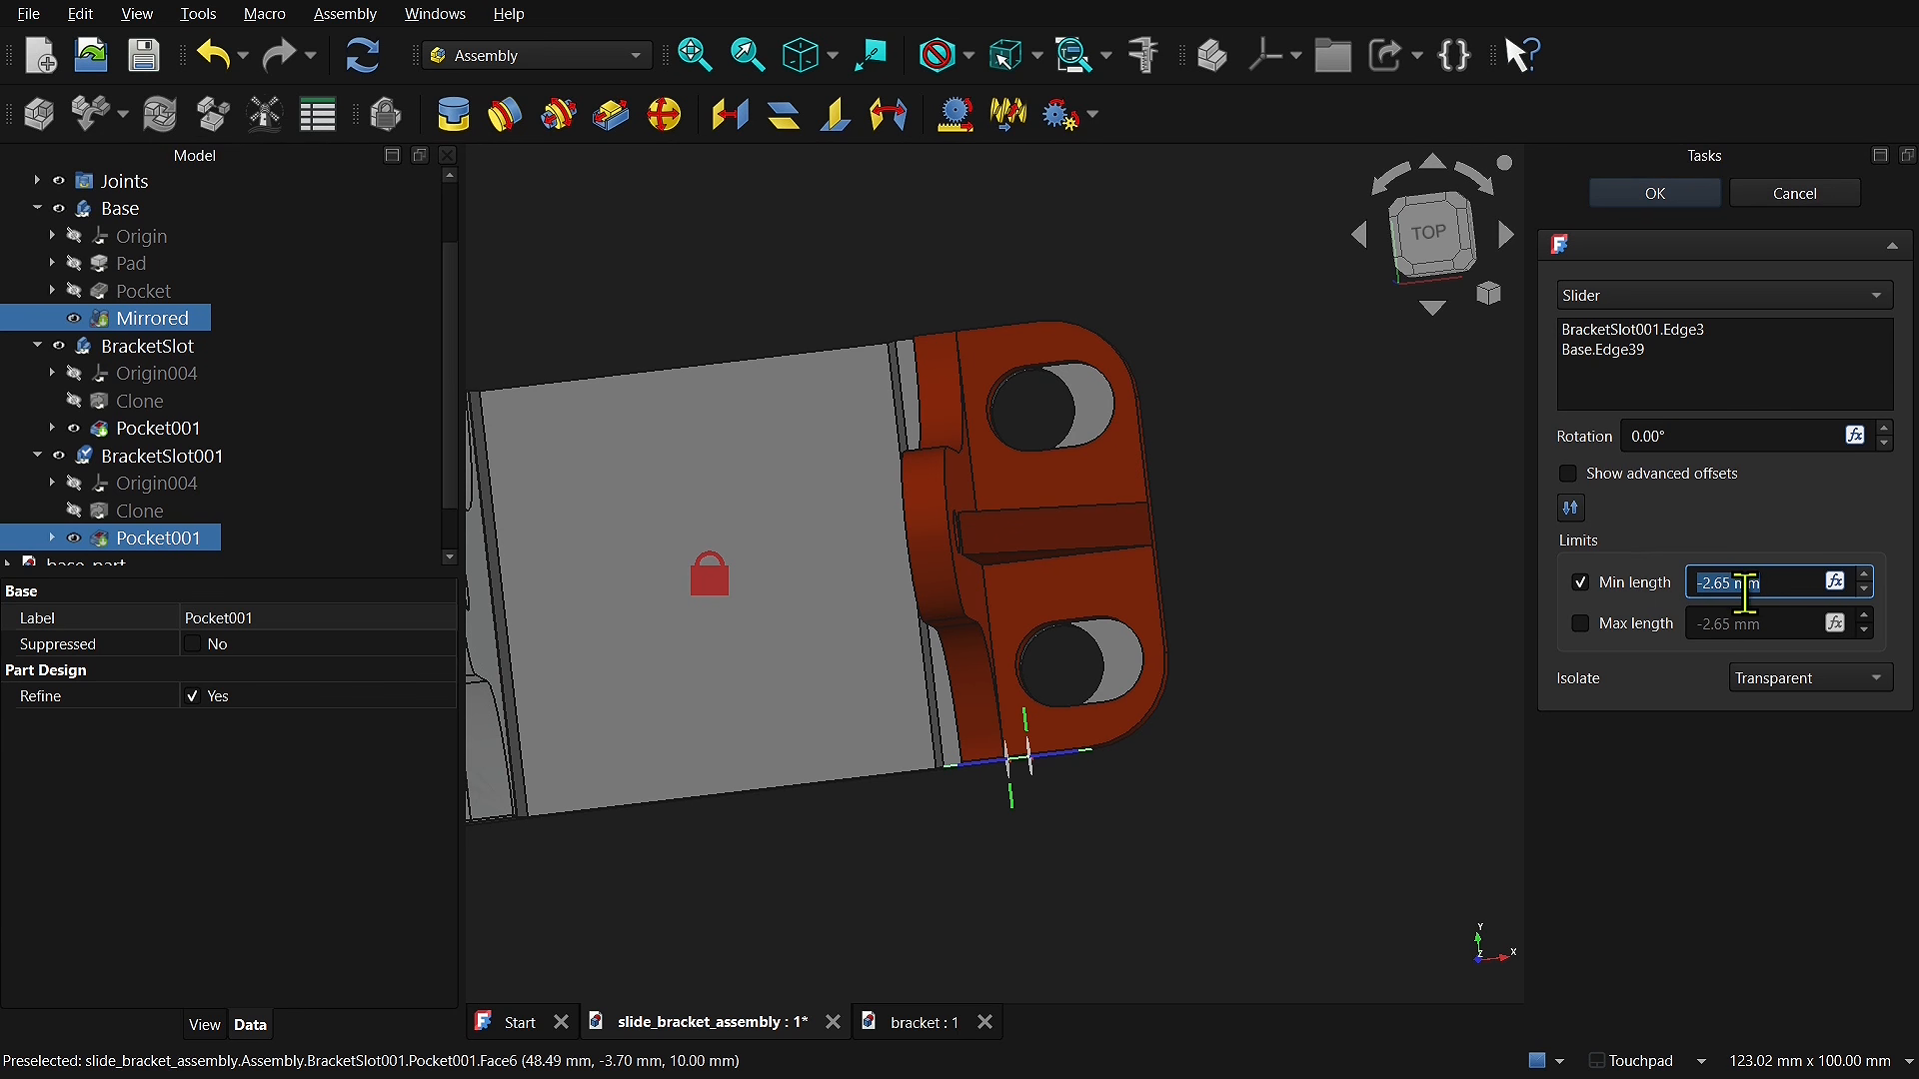
type("-2.5")
Step: Slide the second BracketSlot inward in top view, set the maximum length limit to 2.5 mm and accept the slider joint
left_click_drag(1113, 566, 1090, 610)
left_click(1434, 258)
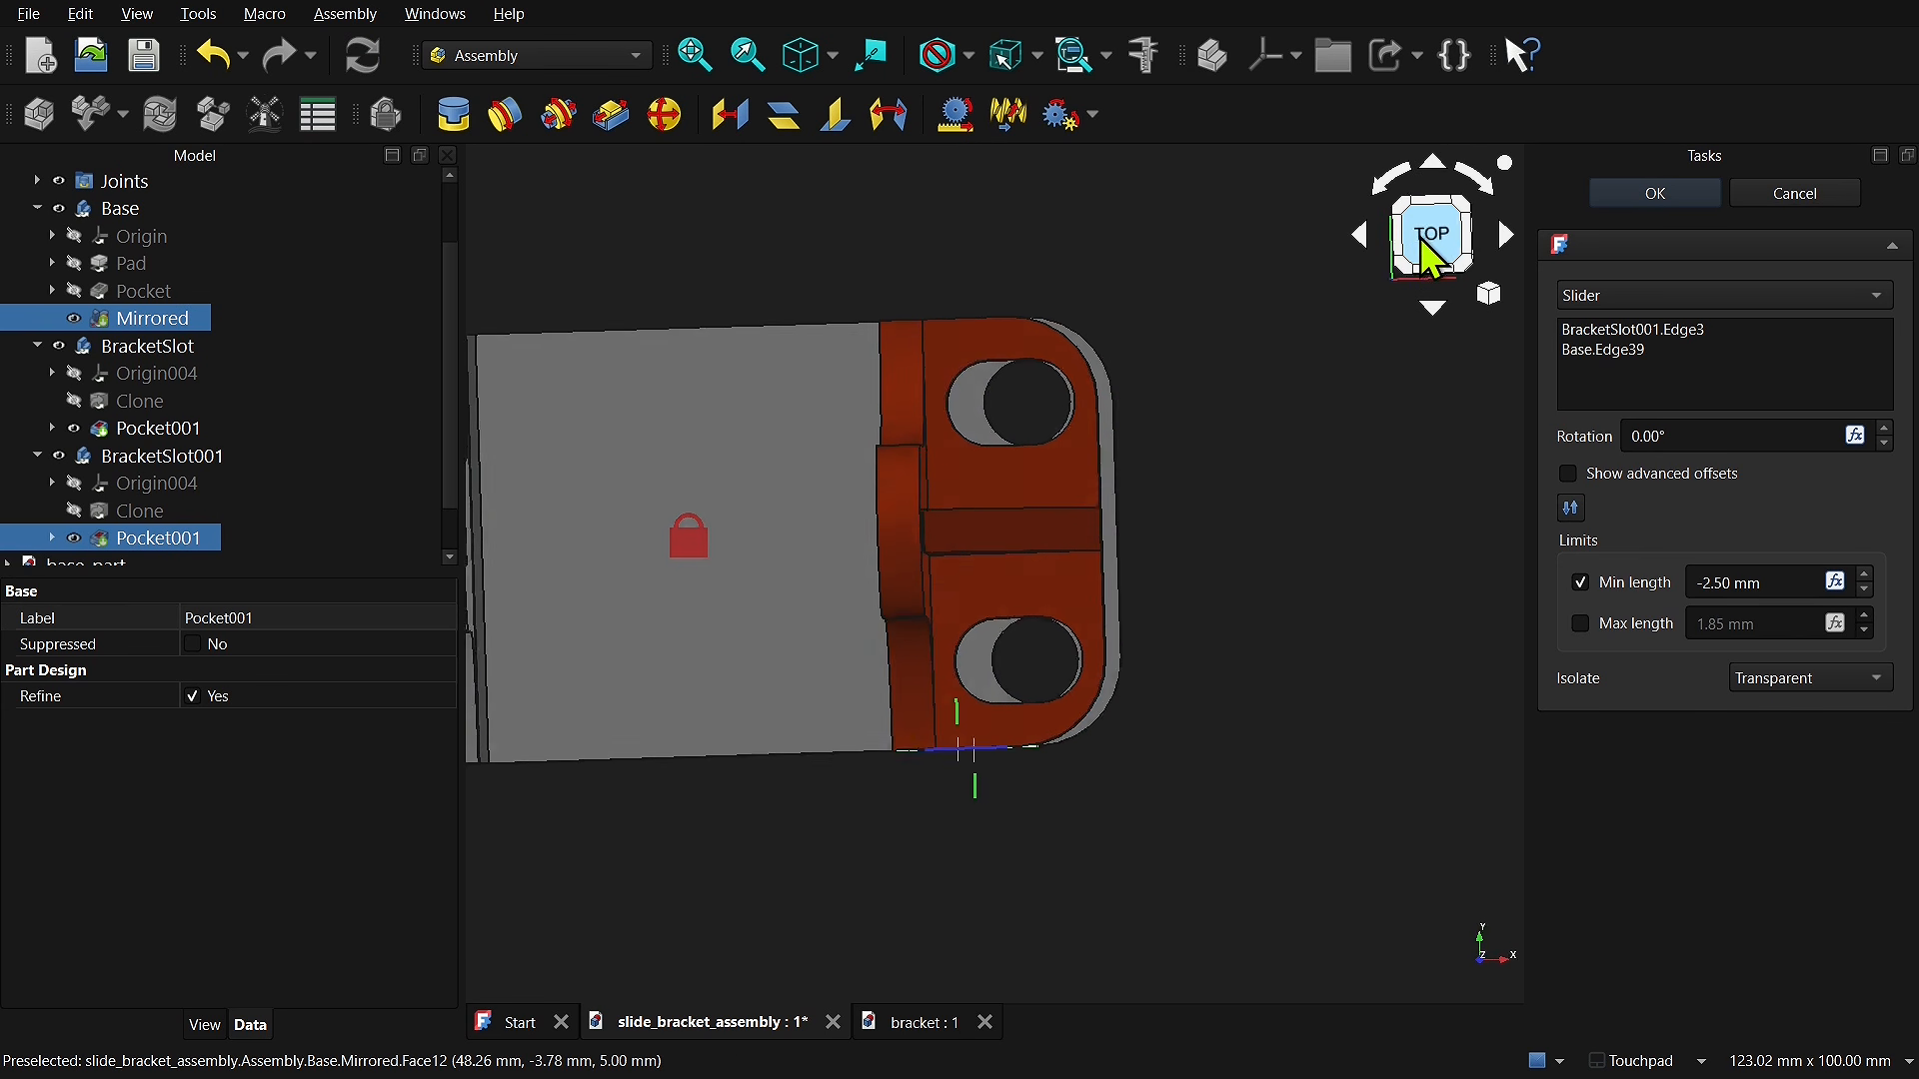
left_click_drag(1046, 577, 1045, 600)
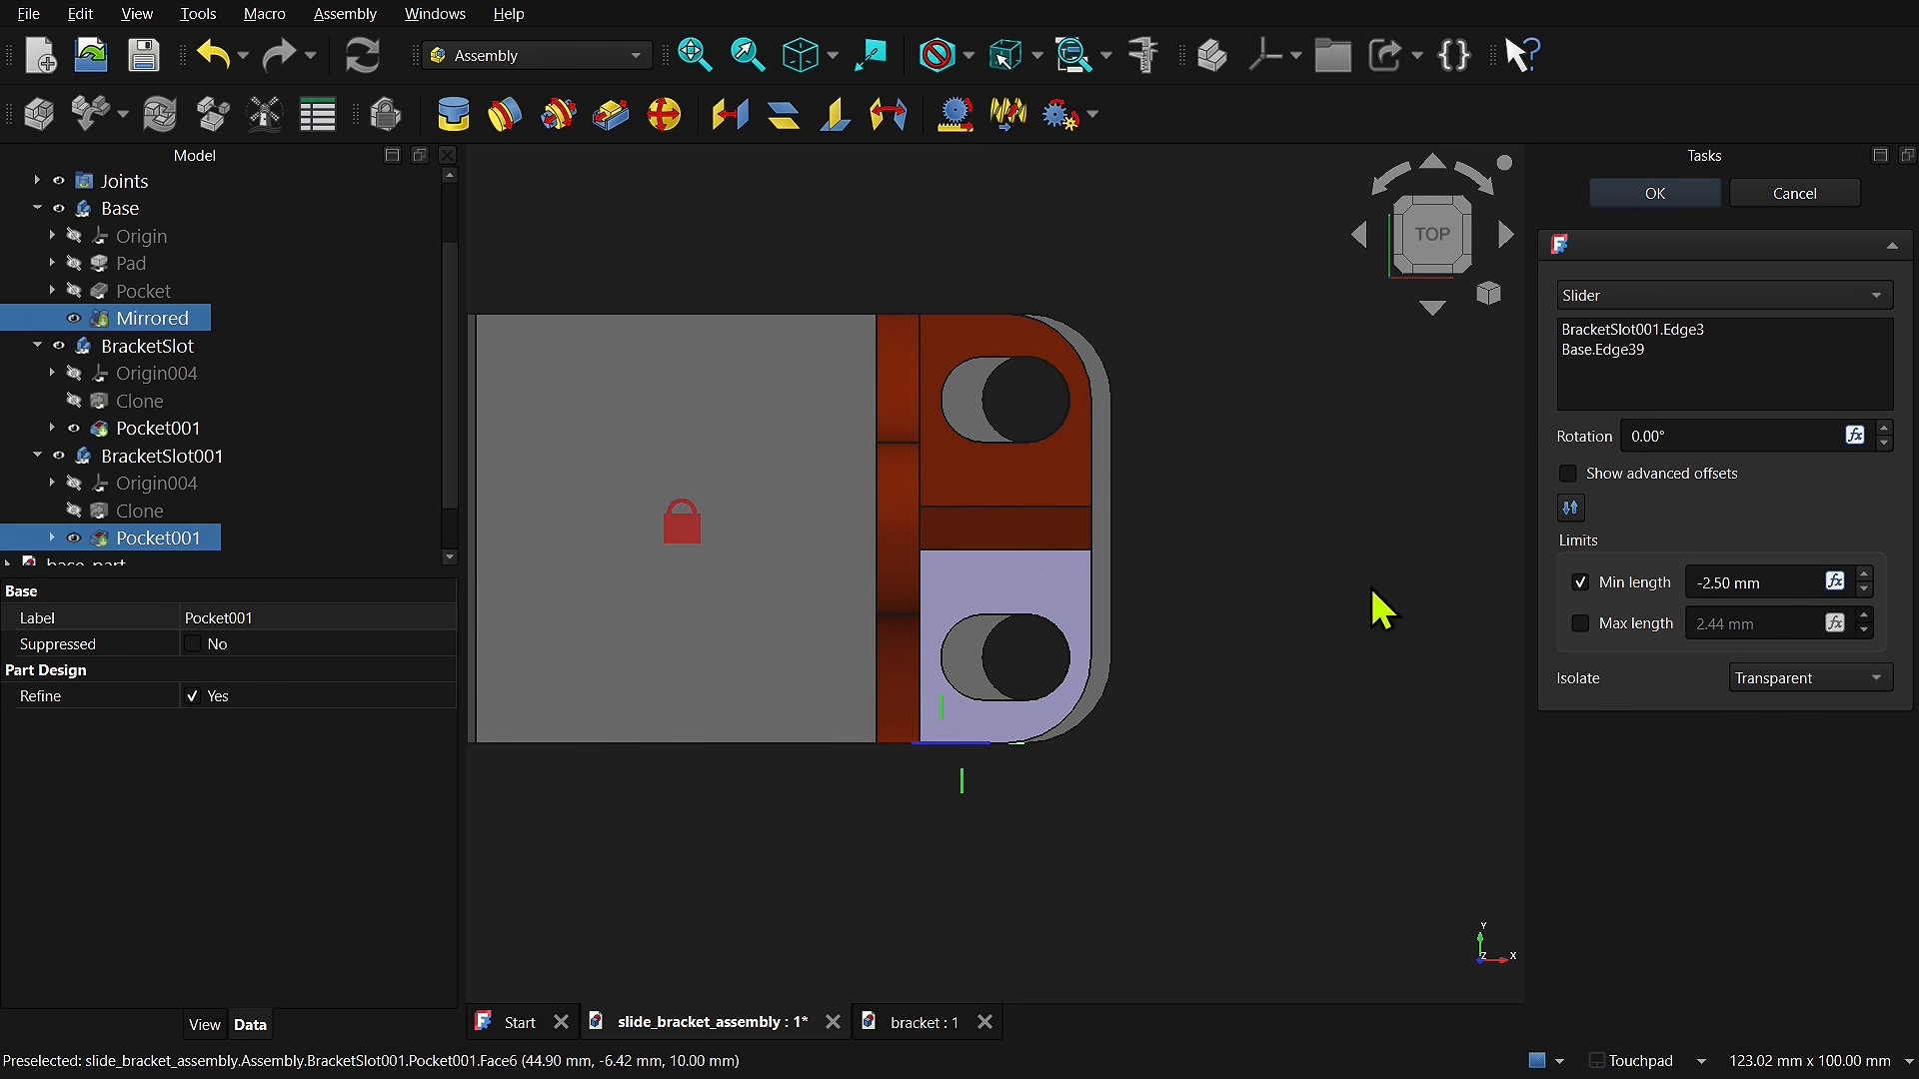
left_click(1586, 631)
left_click_drag(1768, 622, 1680, 622)
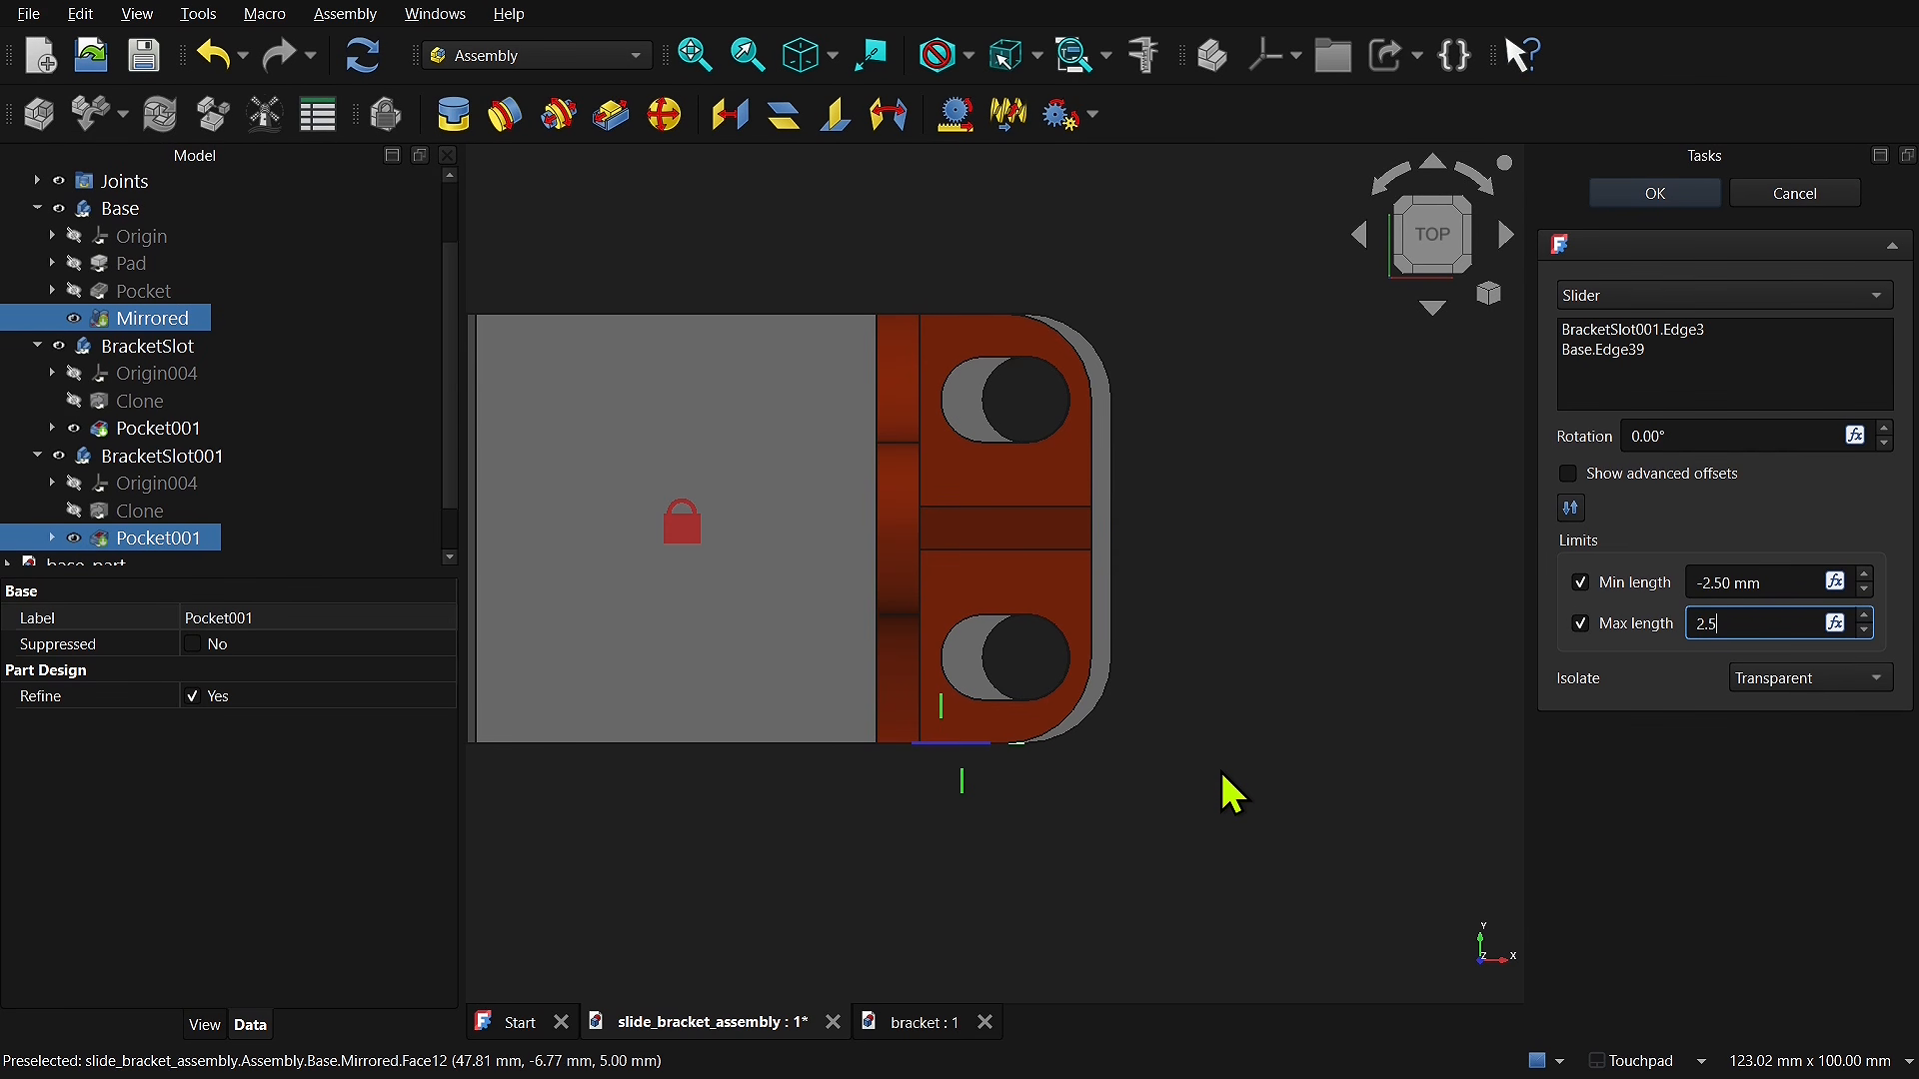
key("Return")
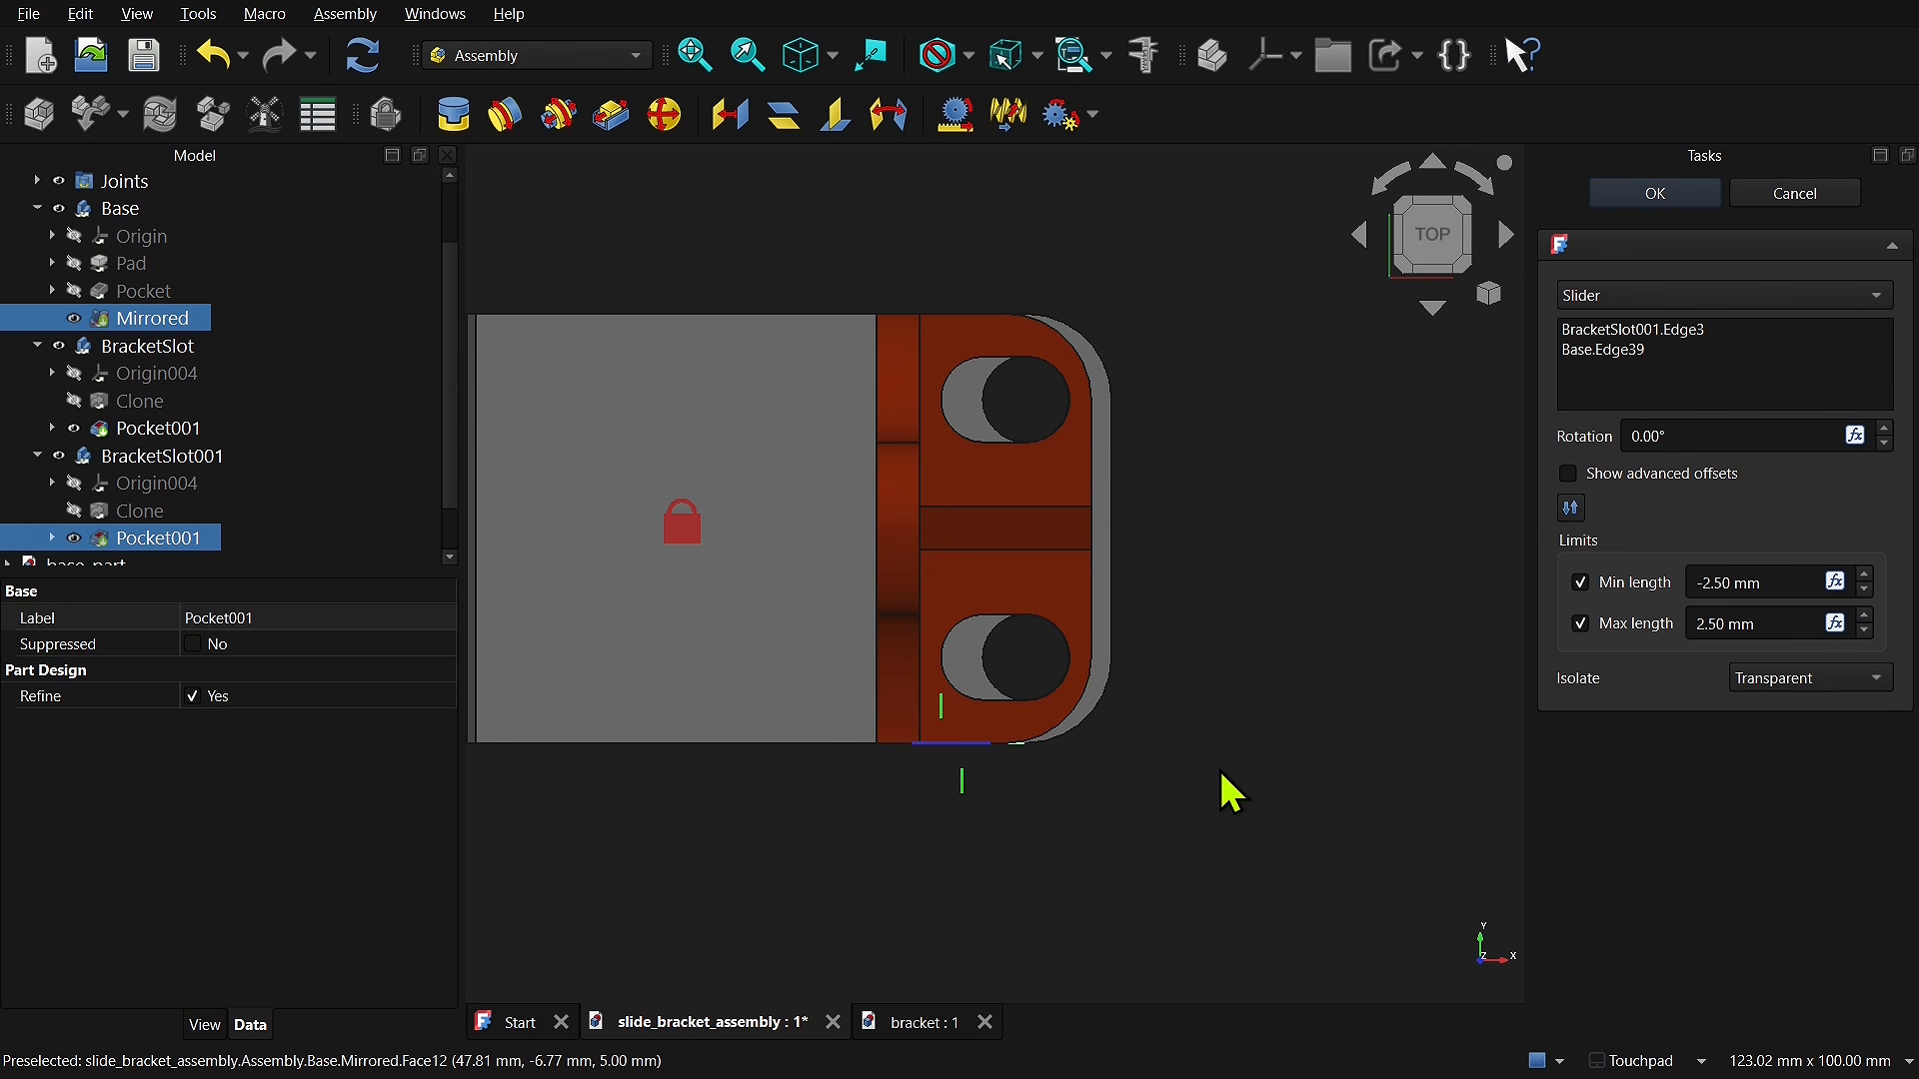
left_click(1651, 195)
Step: Slide both BracketSlot components along the base to test their limited travel
left_click_drag(1061, 472, 1005, 529)
middle_click_drag(879, 538, 902, 478, "alt")
middle_click_drag(760, 502, 1115, 363, "shift")
left_click_drag(730, 530, 830, 556)
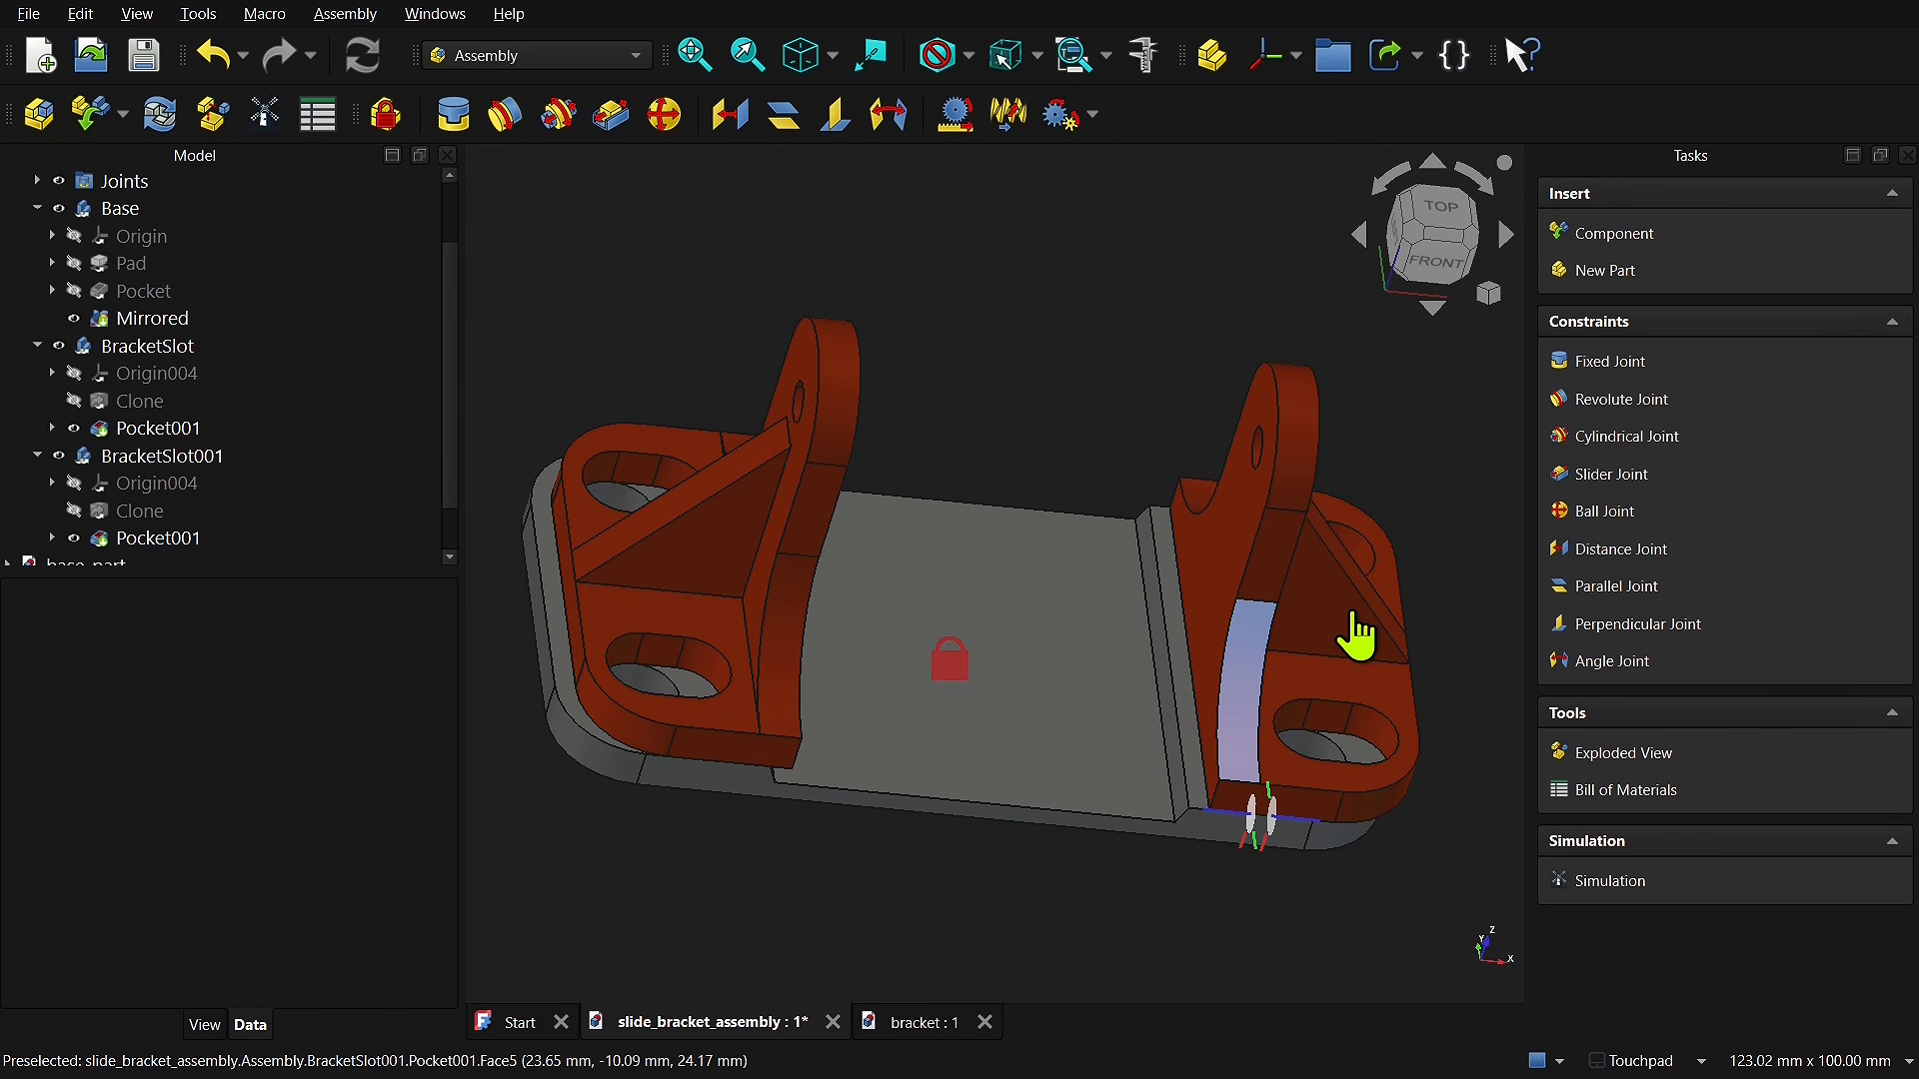
mouse_move(1247, 630)
left_mouse_down()
mouse_move(1139, 630)
mouse_move(1362, 642)
mouse_move(1239, 654)
left_mouse_up()
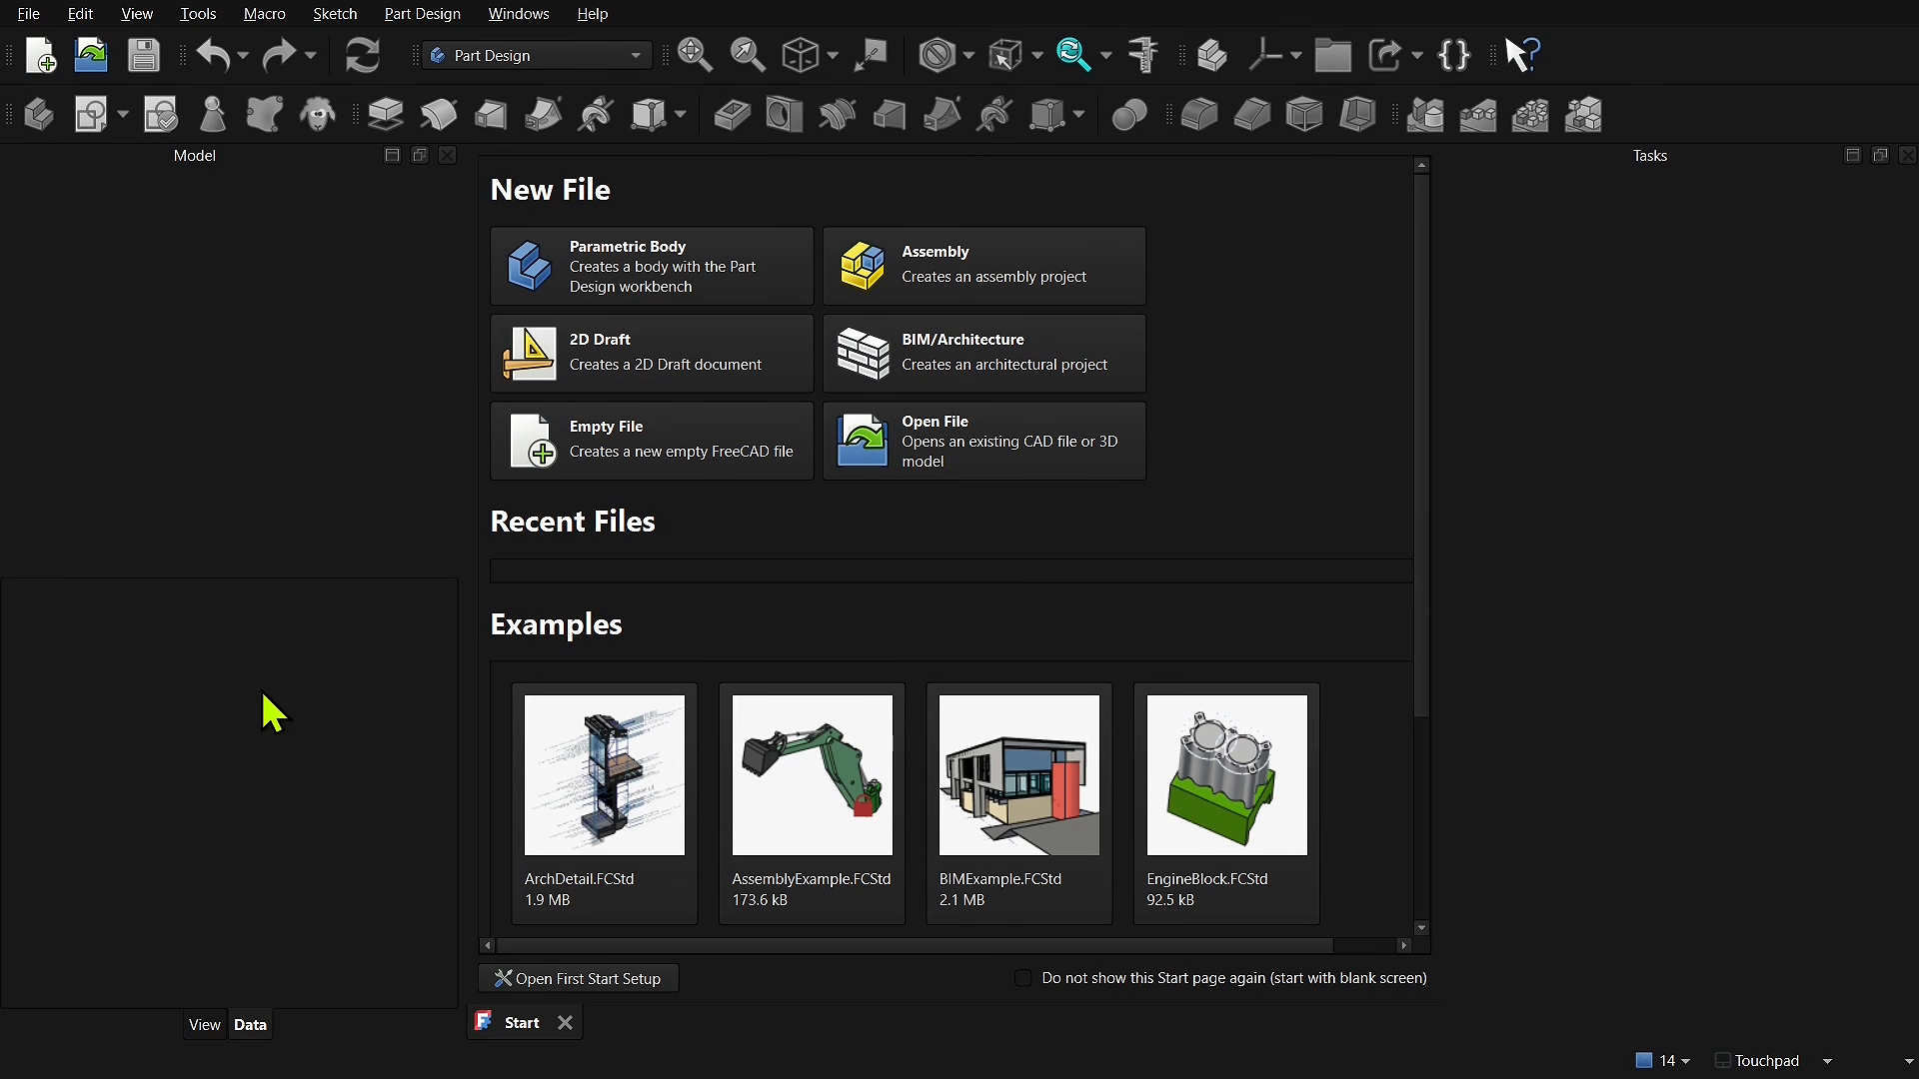
Step: Create a new document and add an assembly to it in the Assembly workbench
left_click(50, 66)
left_click(537, 57)
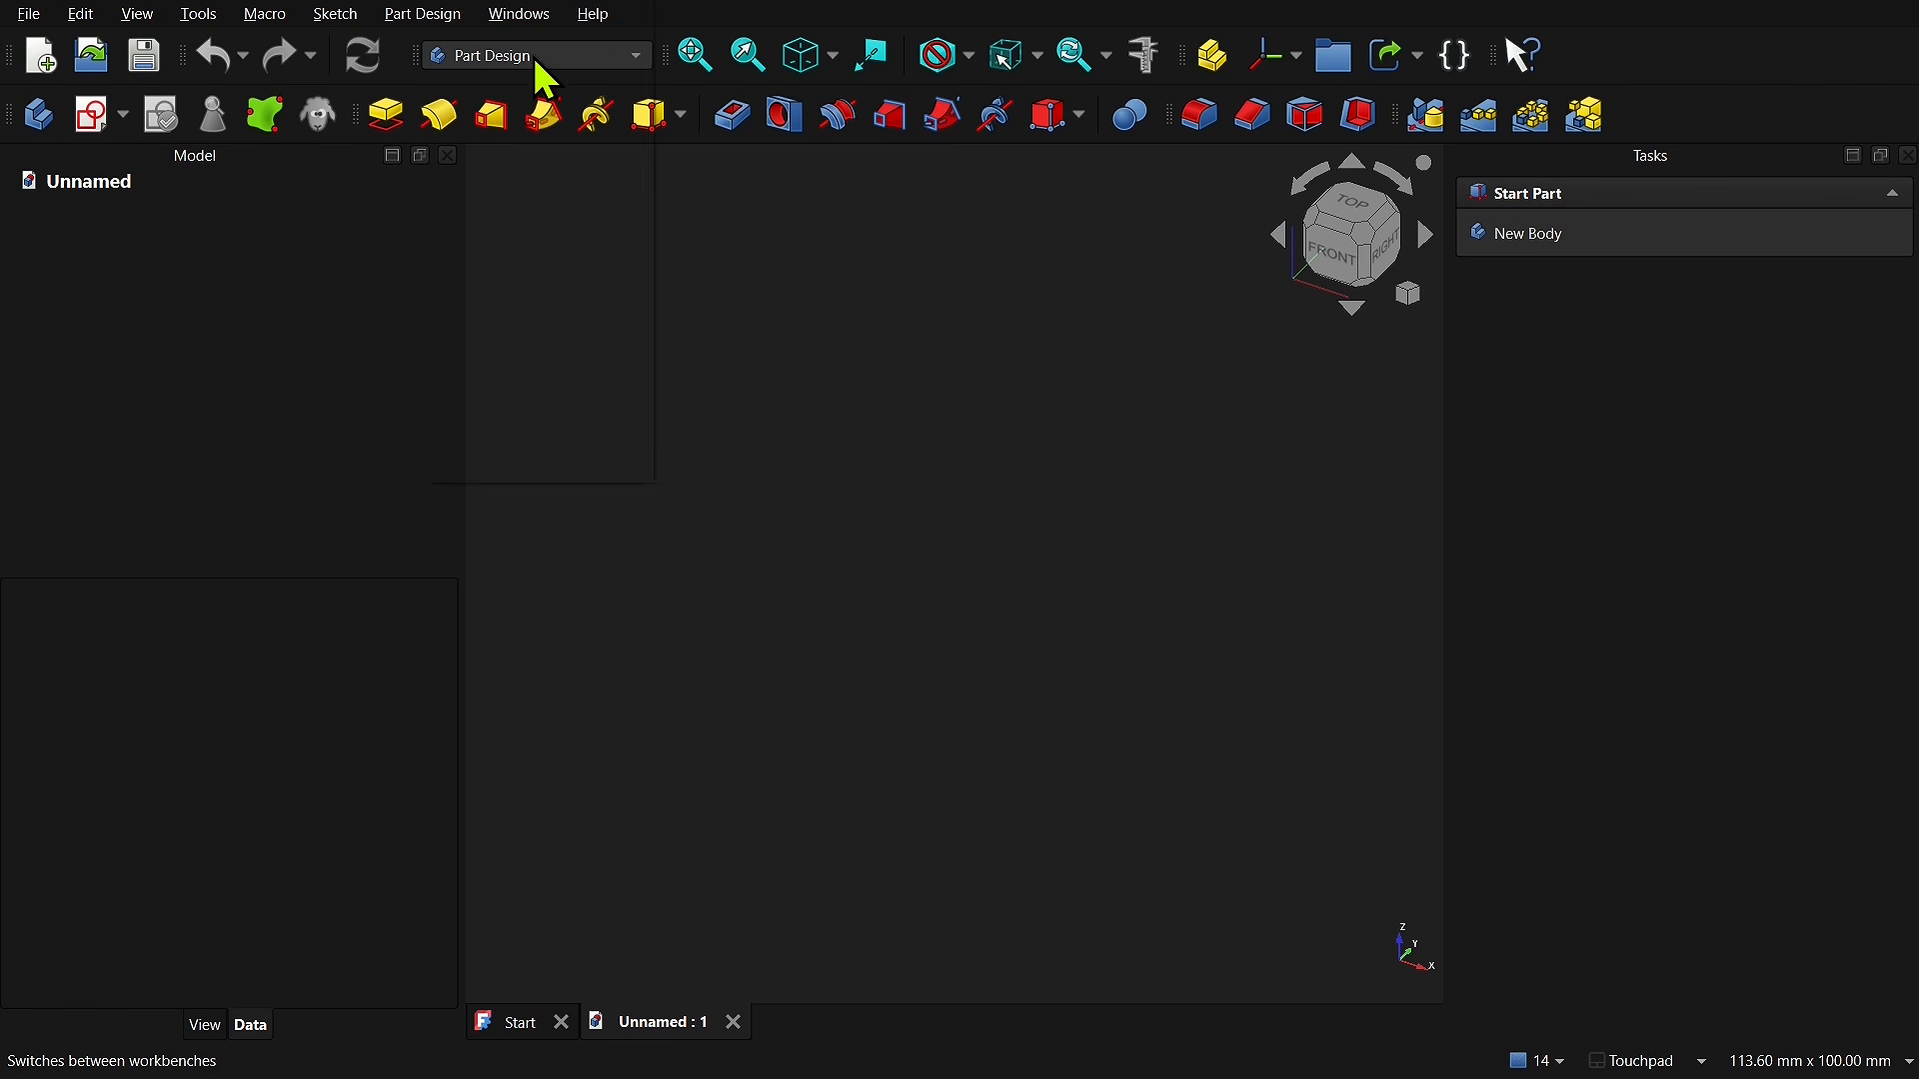
left_click(521, 17)
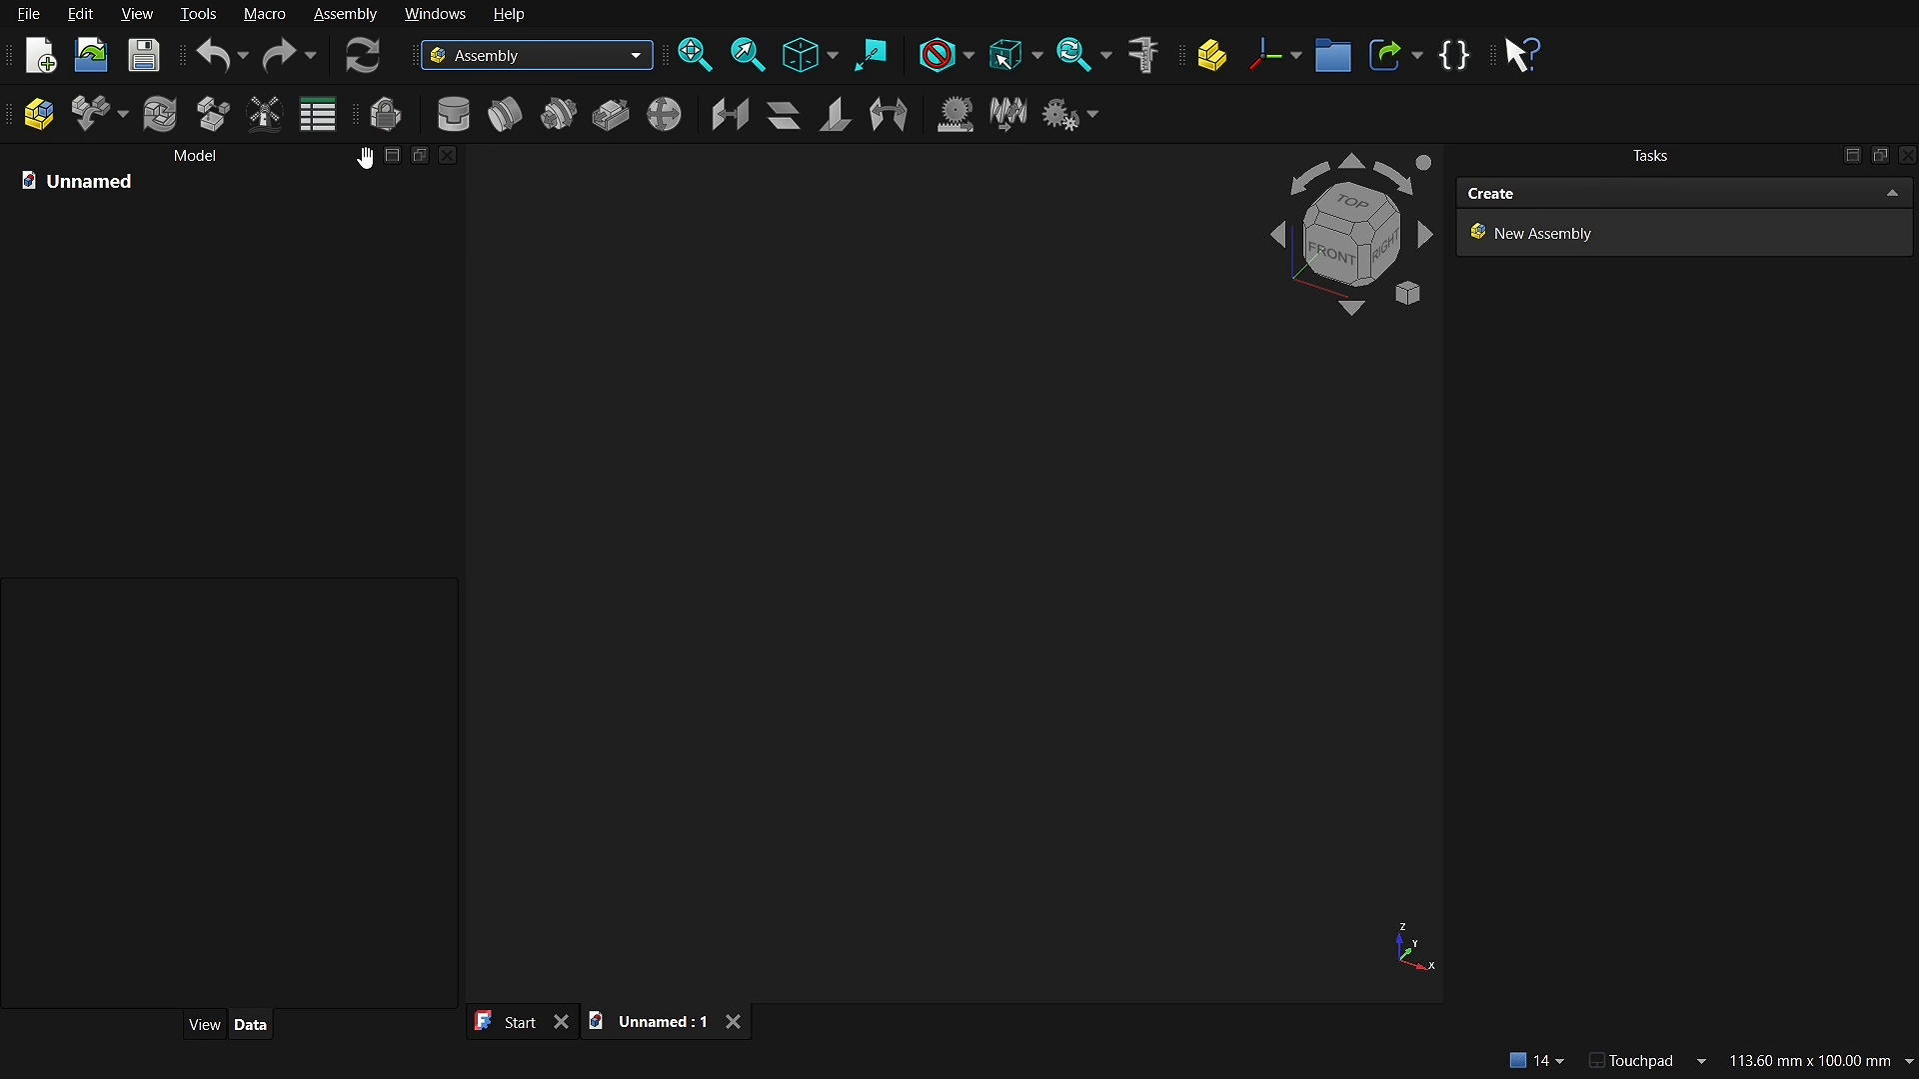
left_click(46, 140)
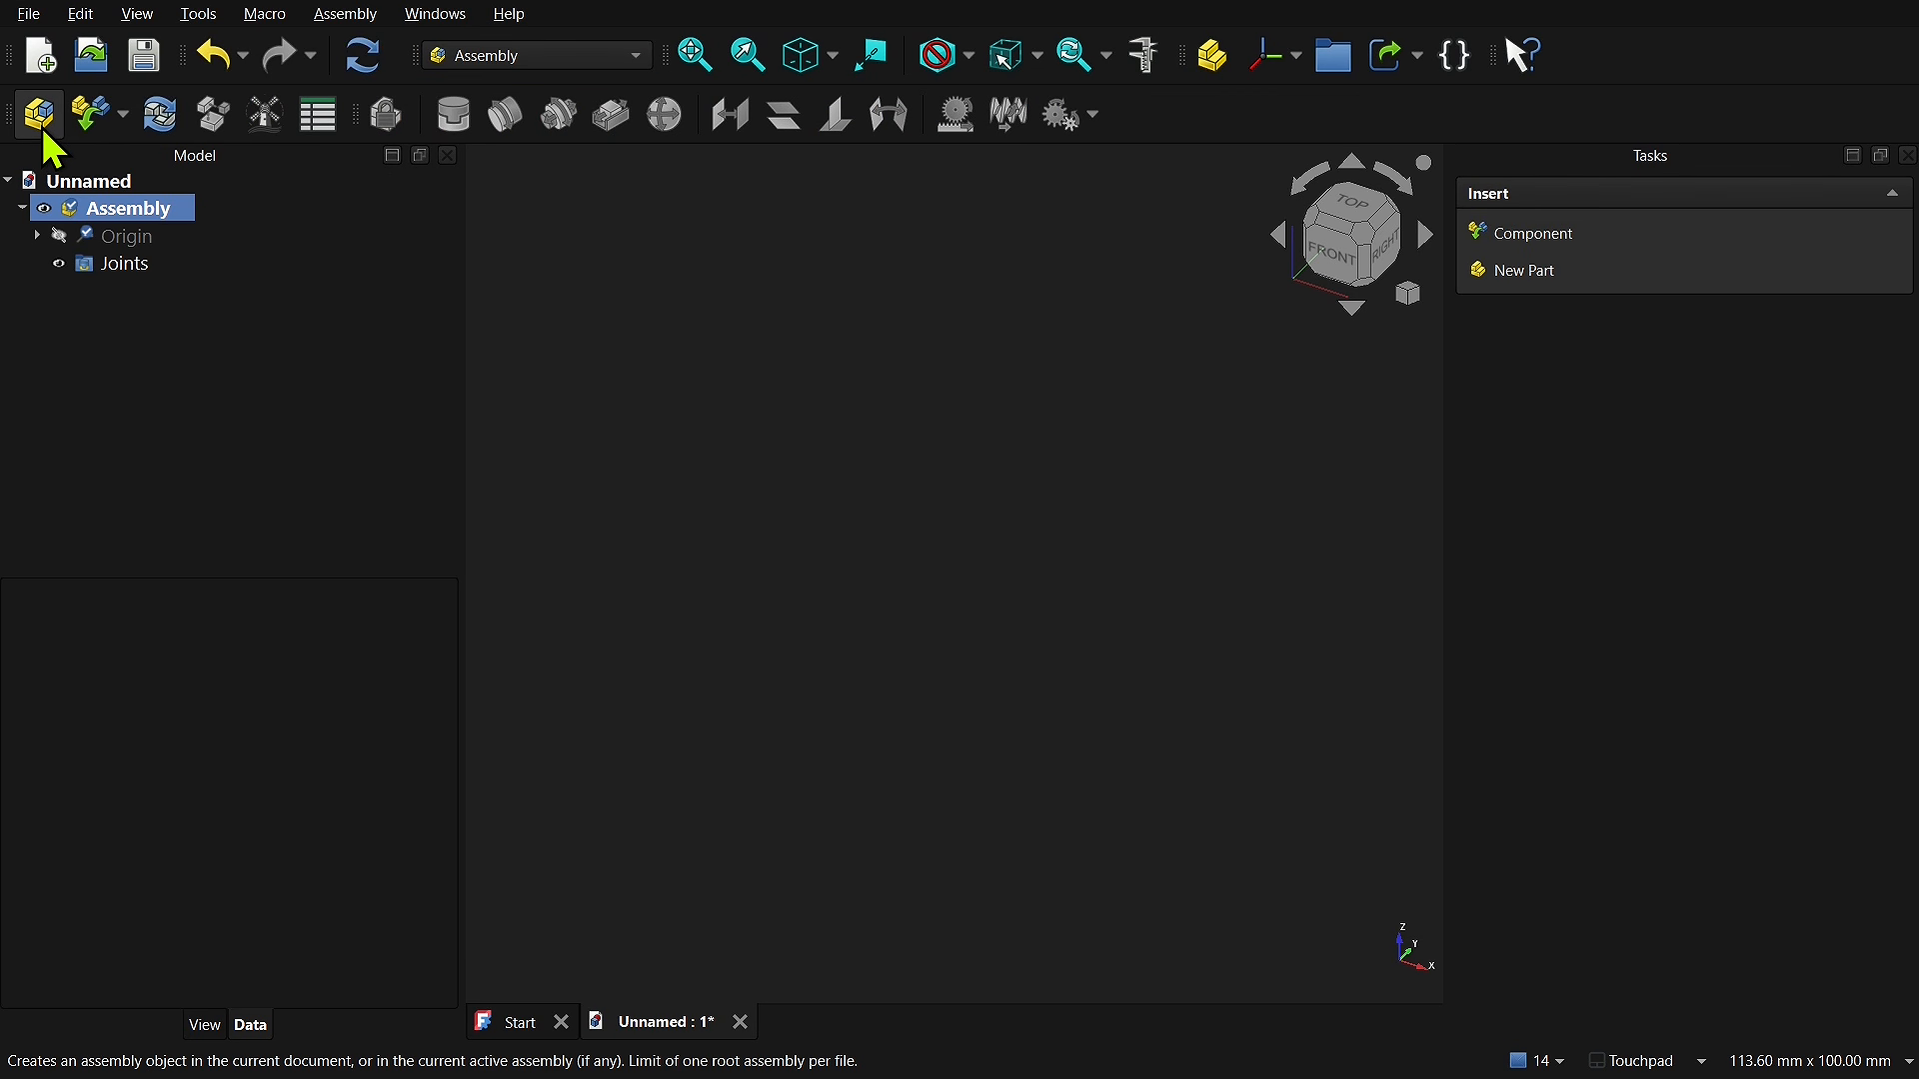
Step: Save the document as main_assembly in the folder with the other part files
left_click(152, 62)
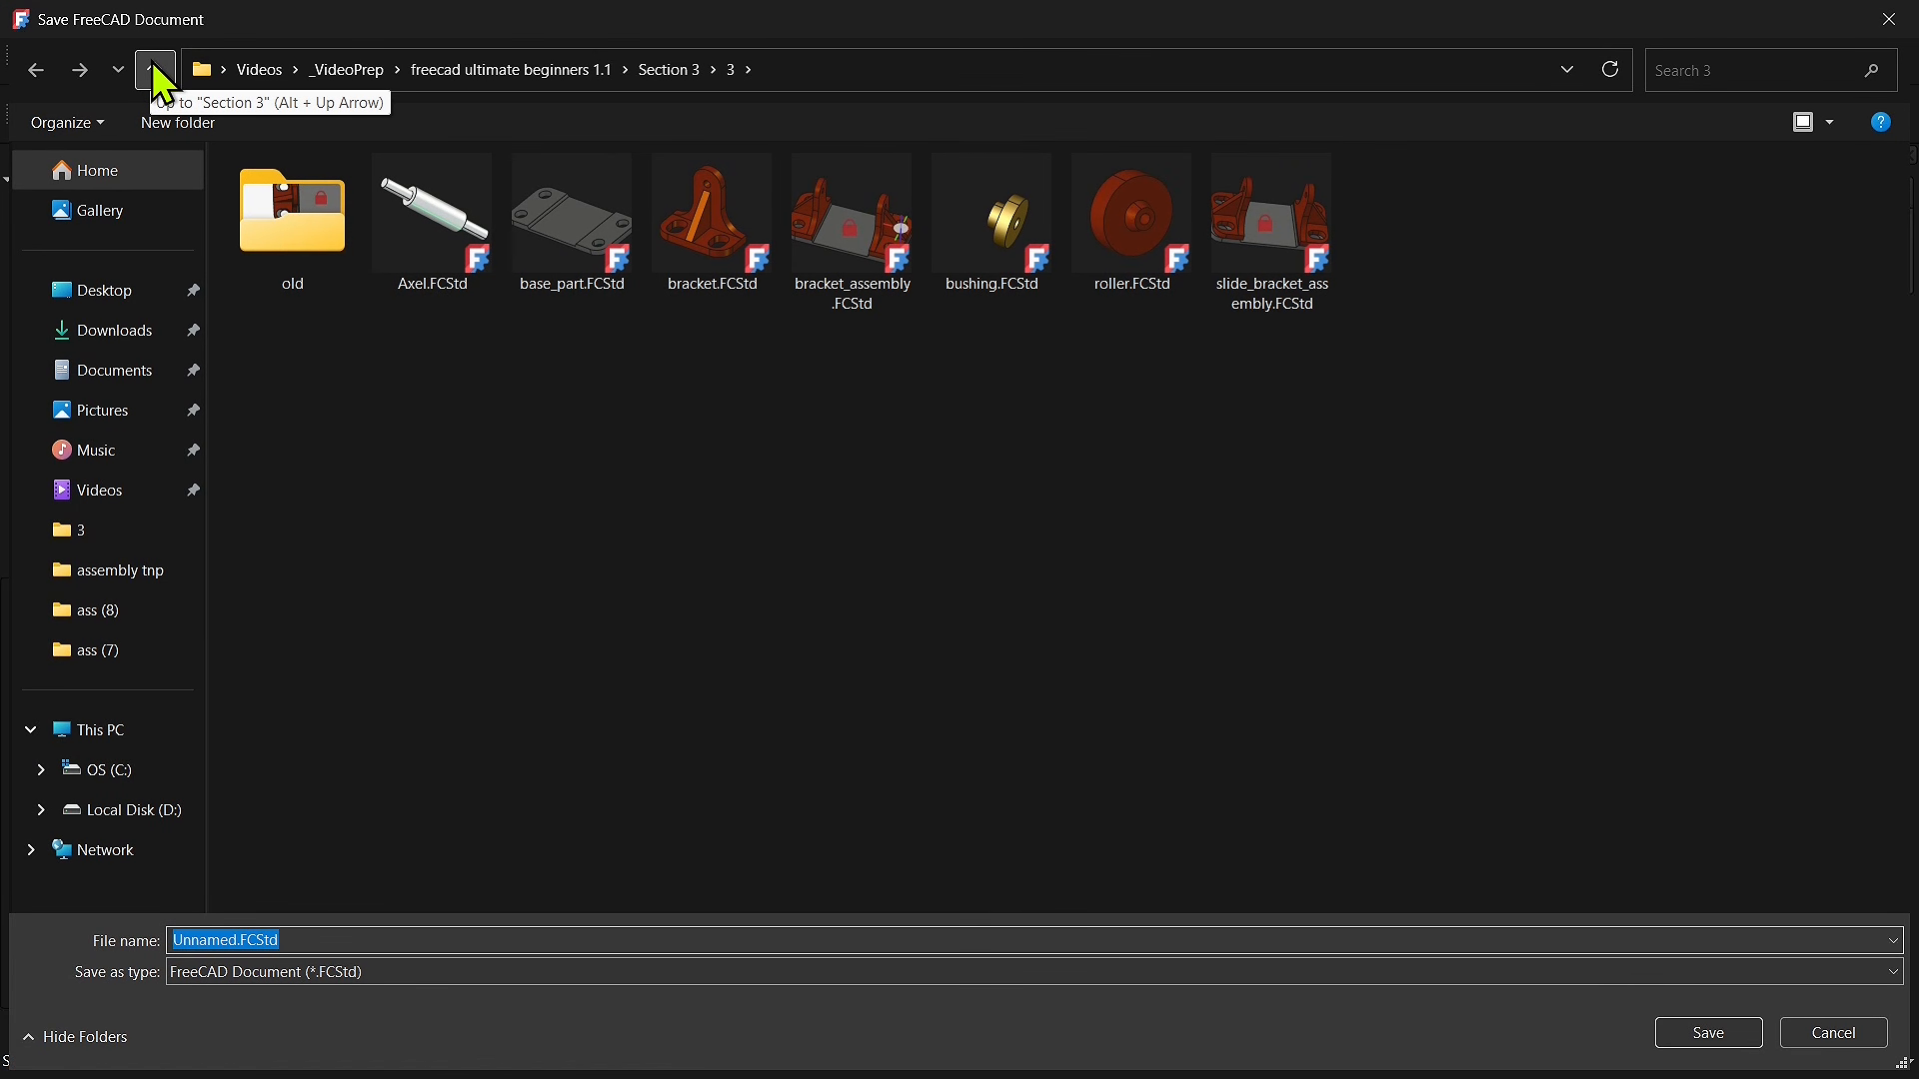
type("main_assembly")
key("Return")
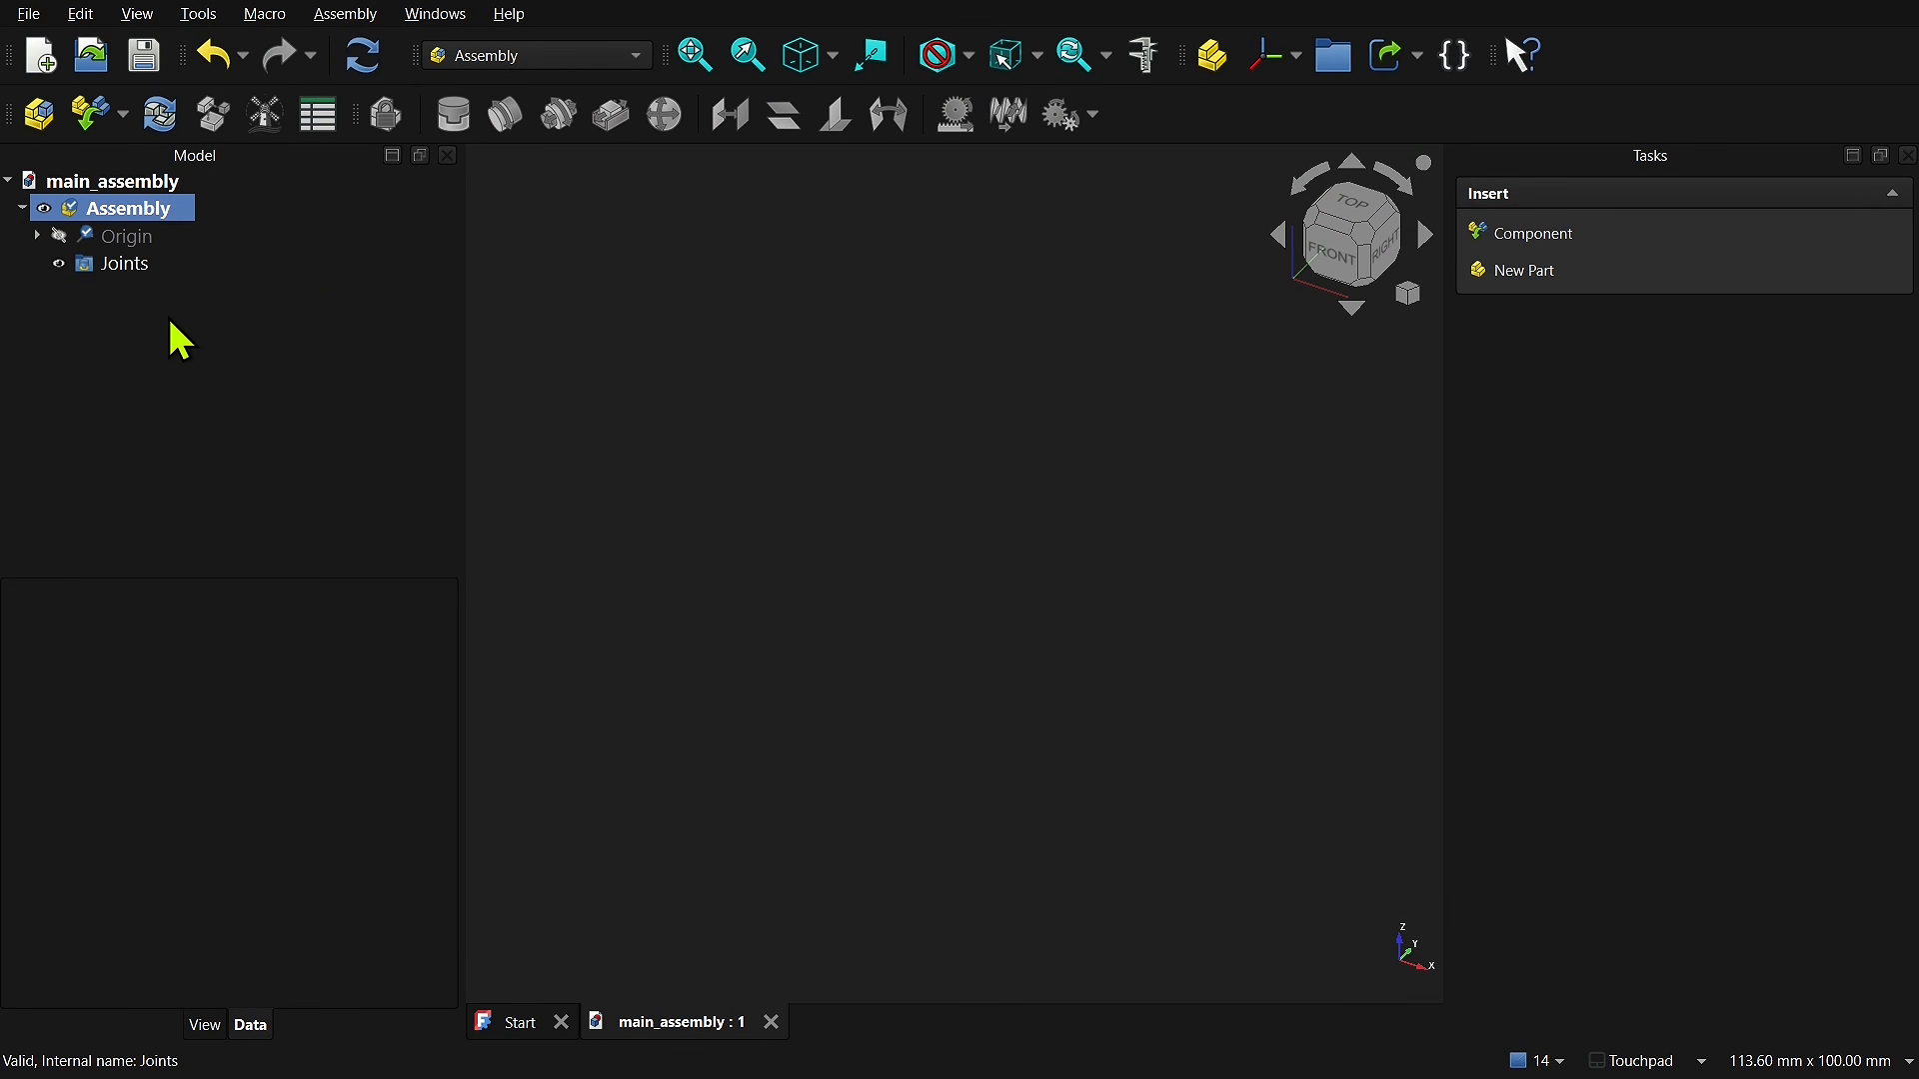
Step: Load bracket_assembly.FCStd, insert its Assembly as a component without grounding it and finish inserting
left_click(98, 115)
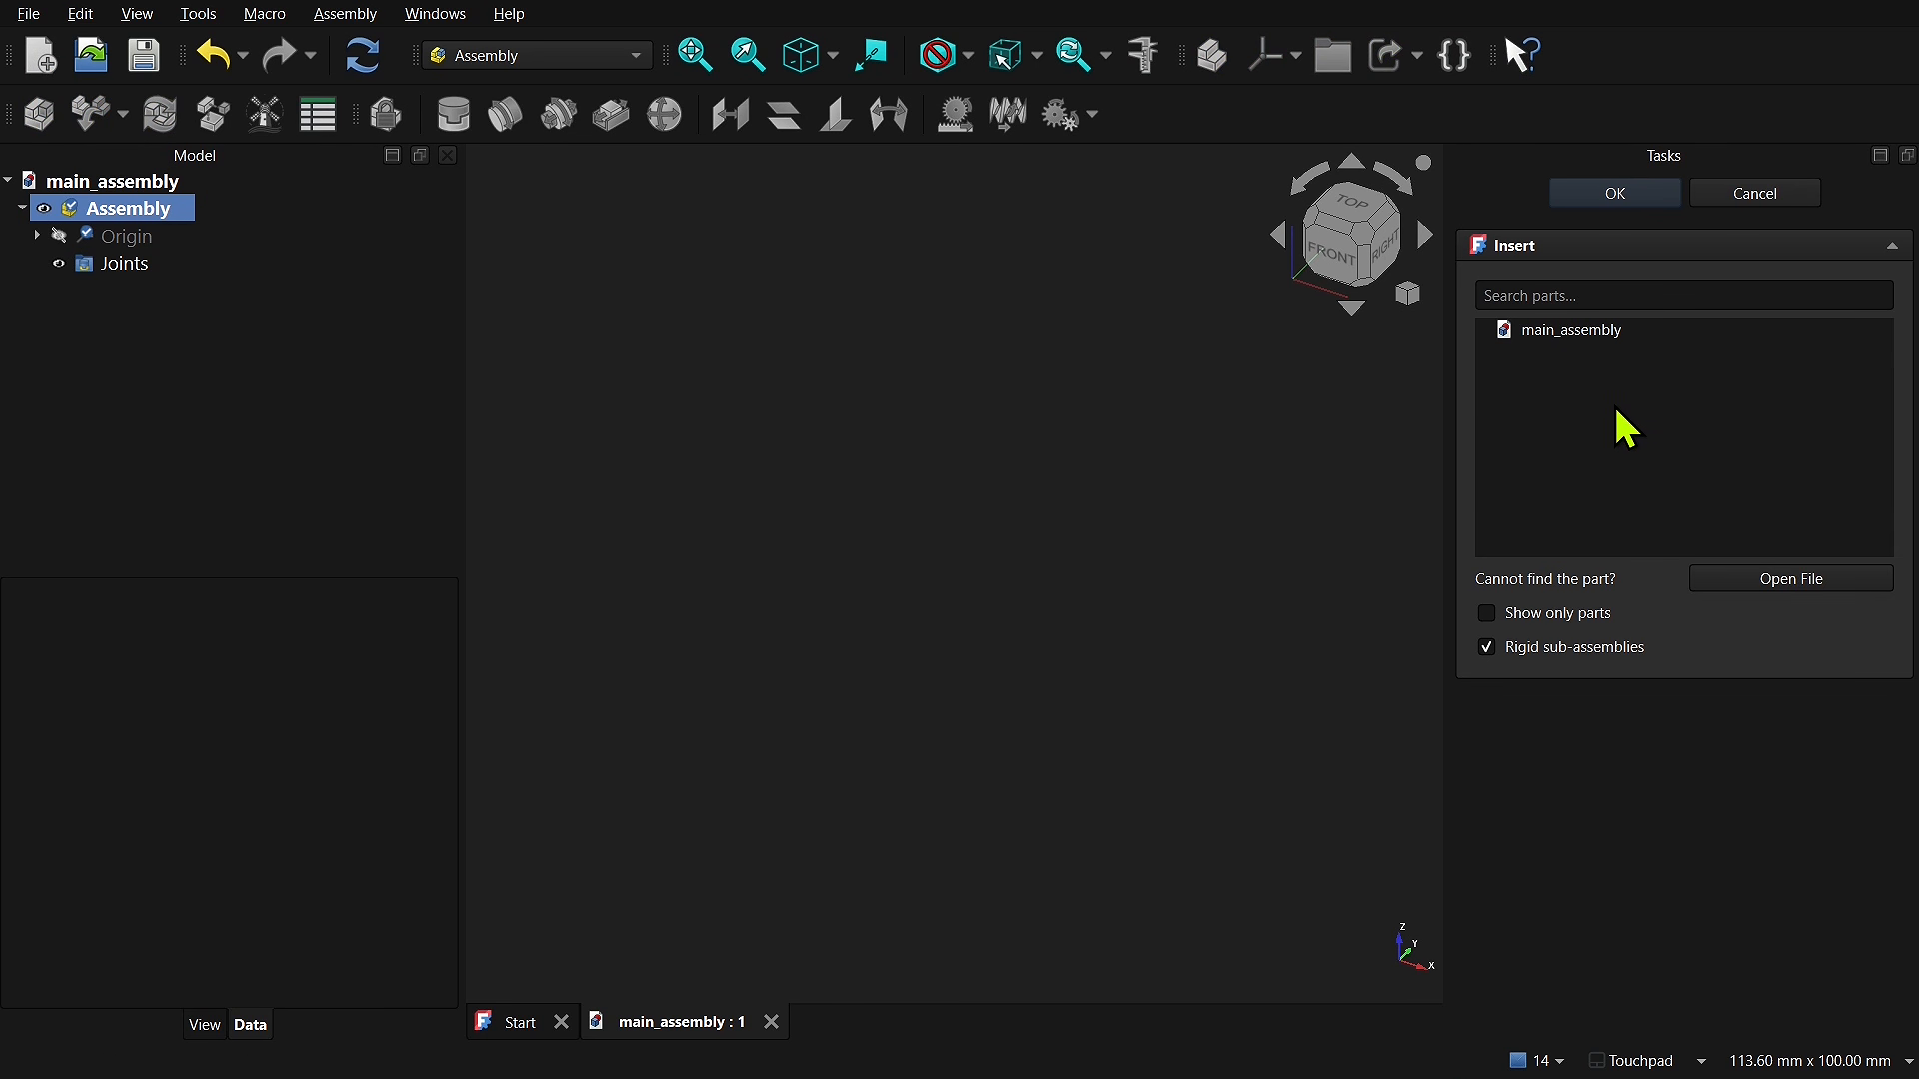
left_click(1777, 581)
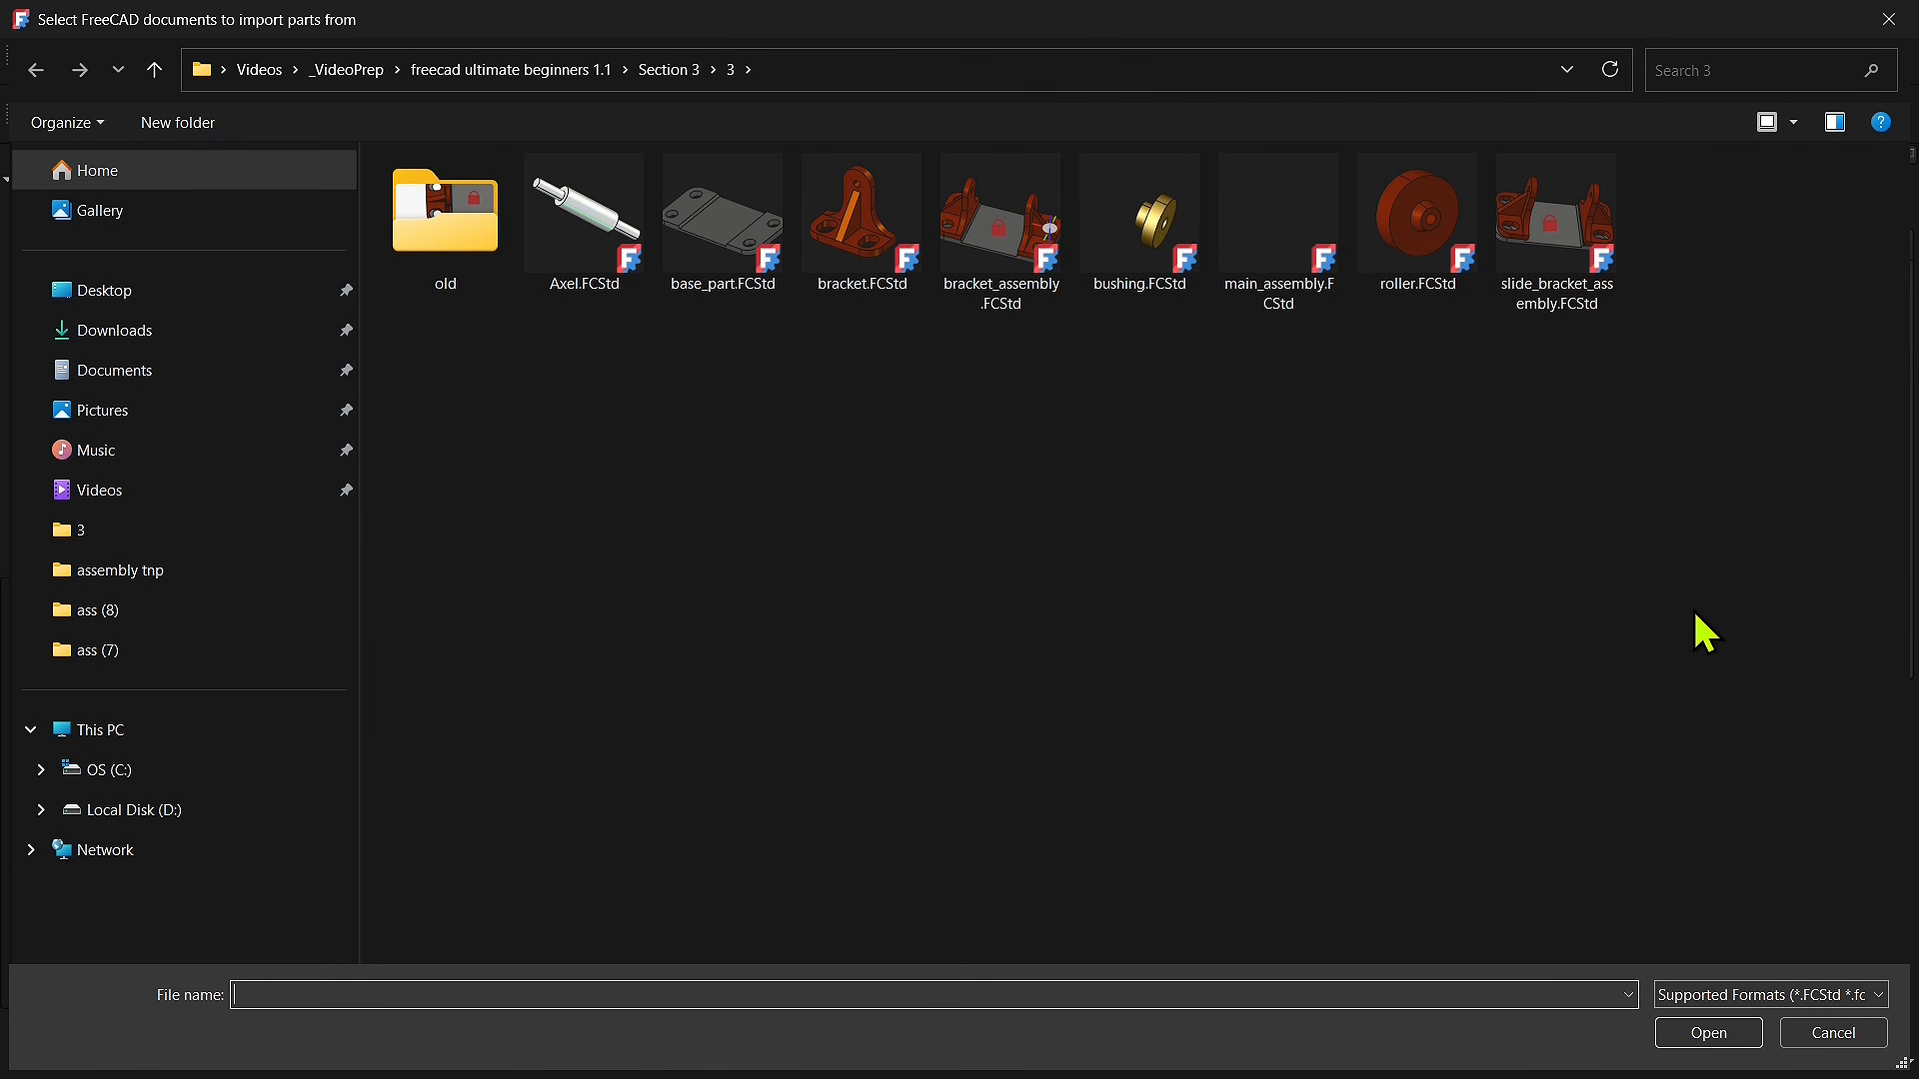
left_click(1013, 277)
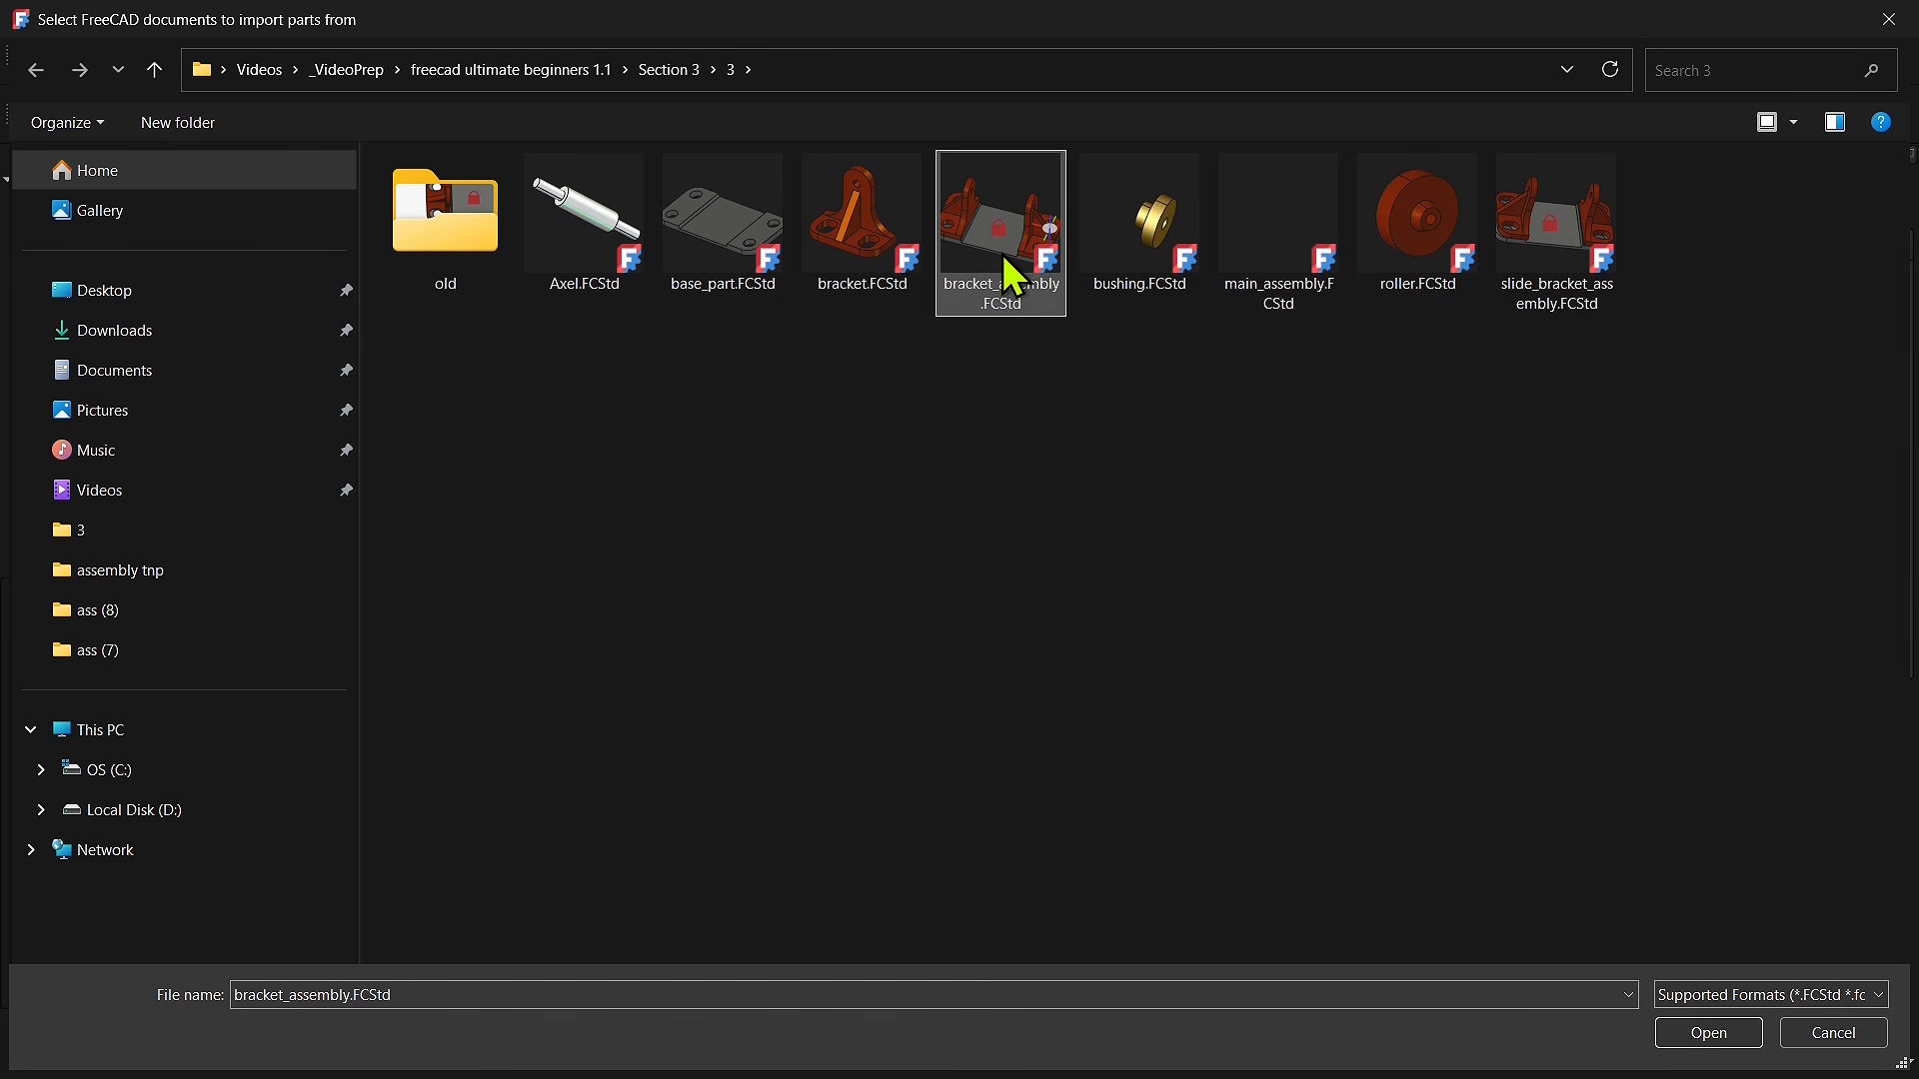
left_click(1689, 1034)
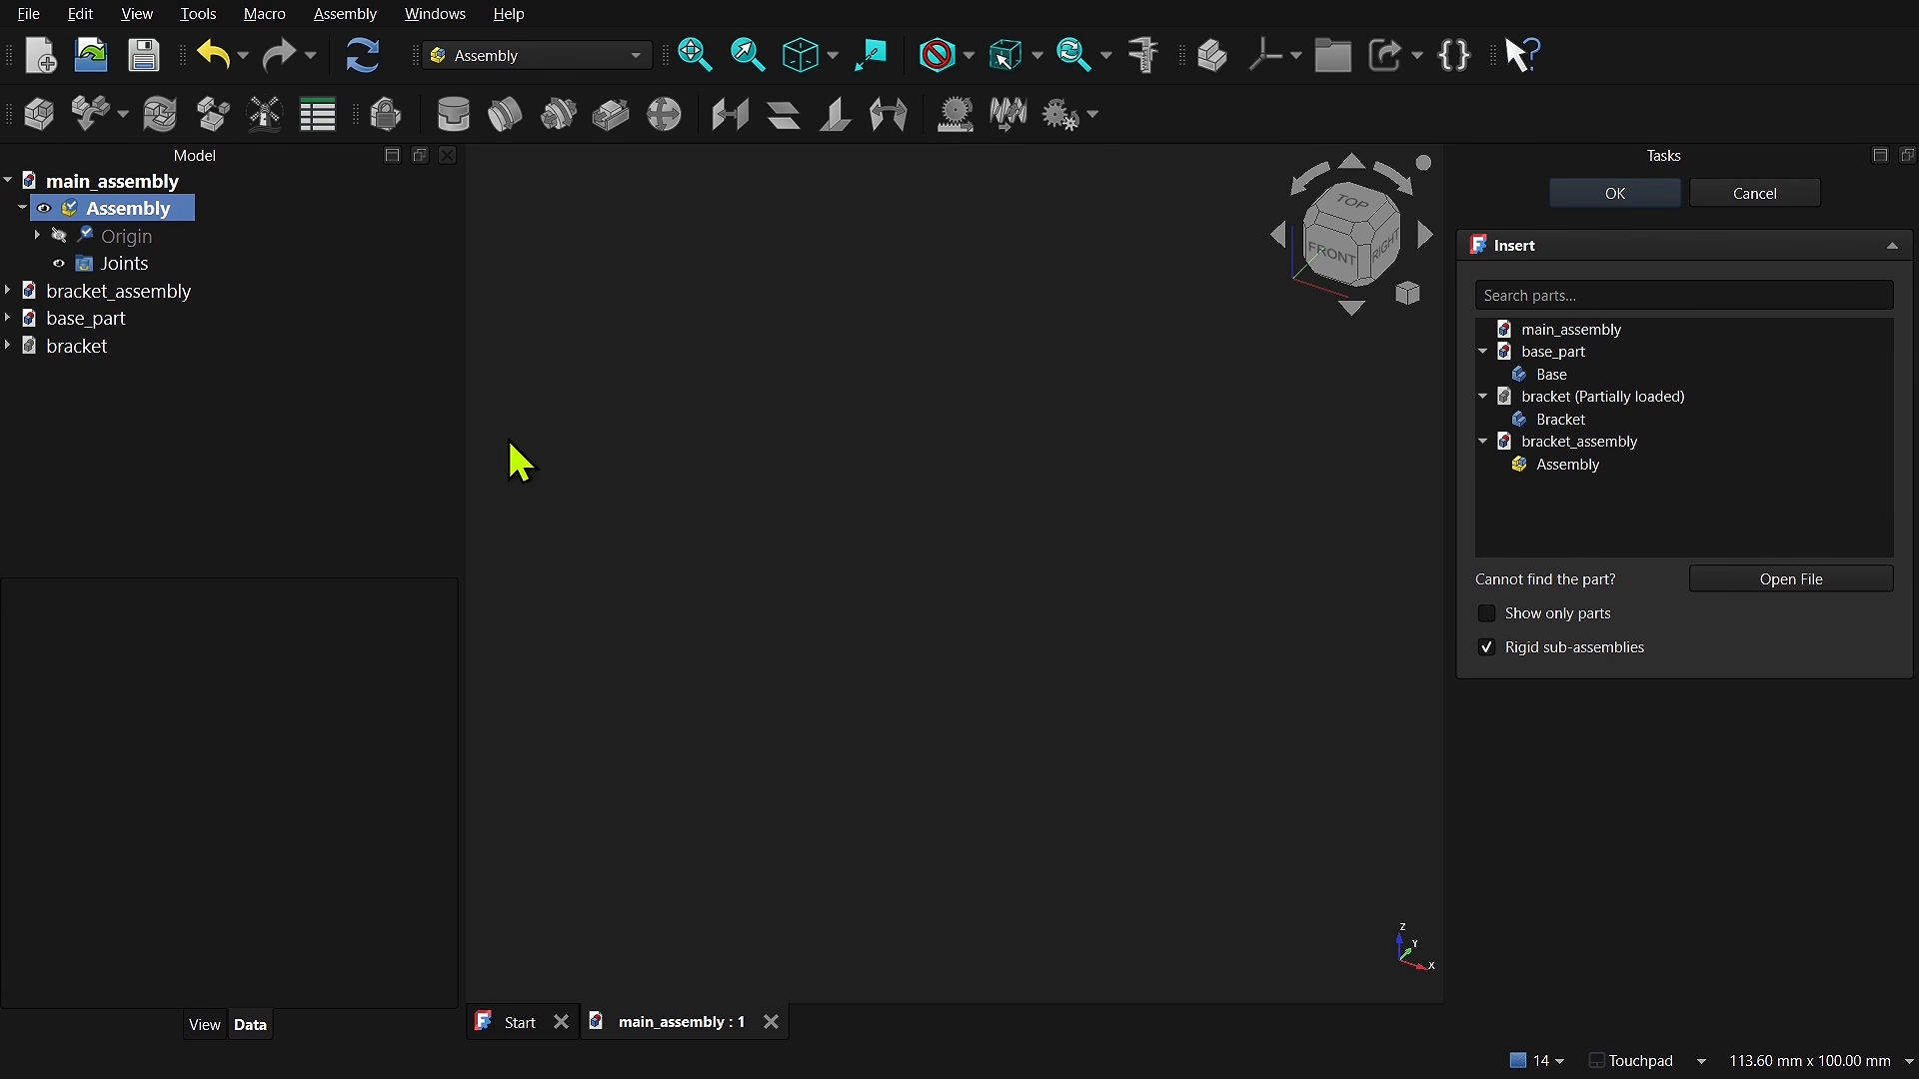
left_click(1582, 472)
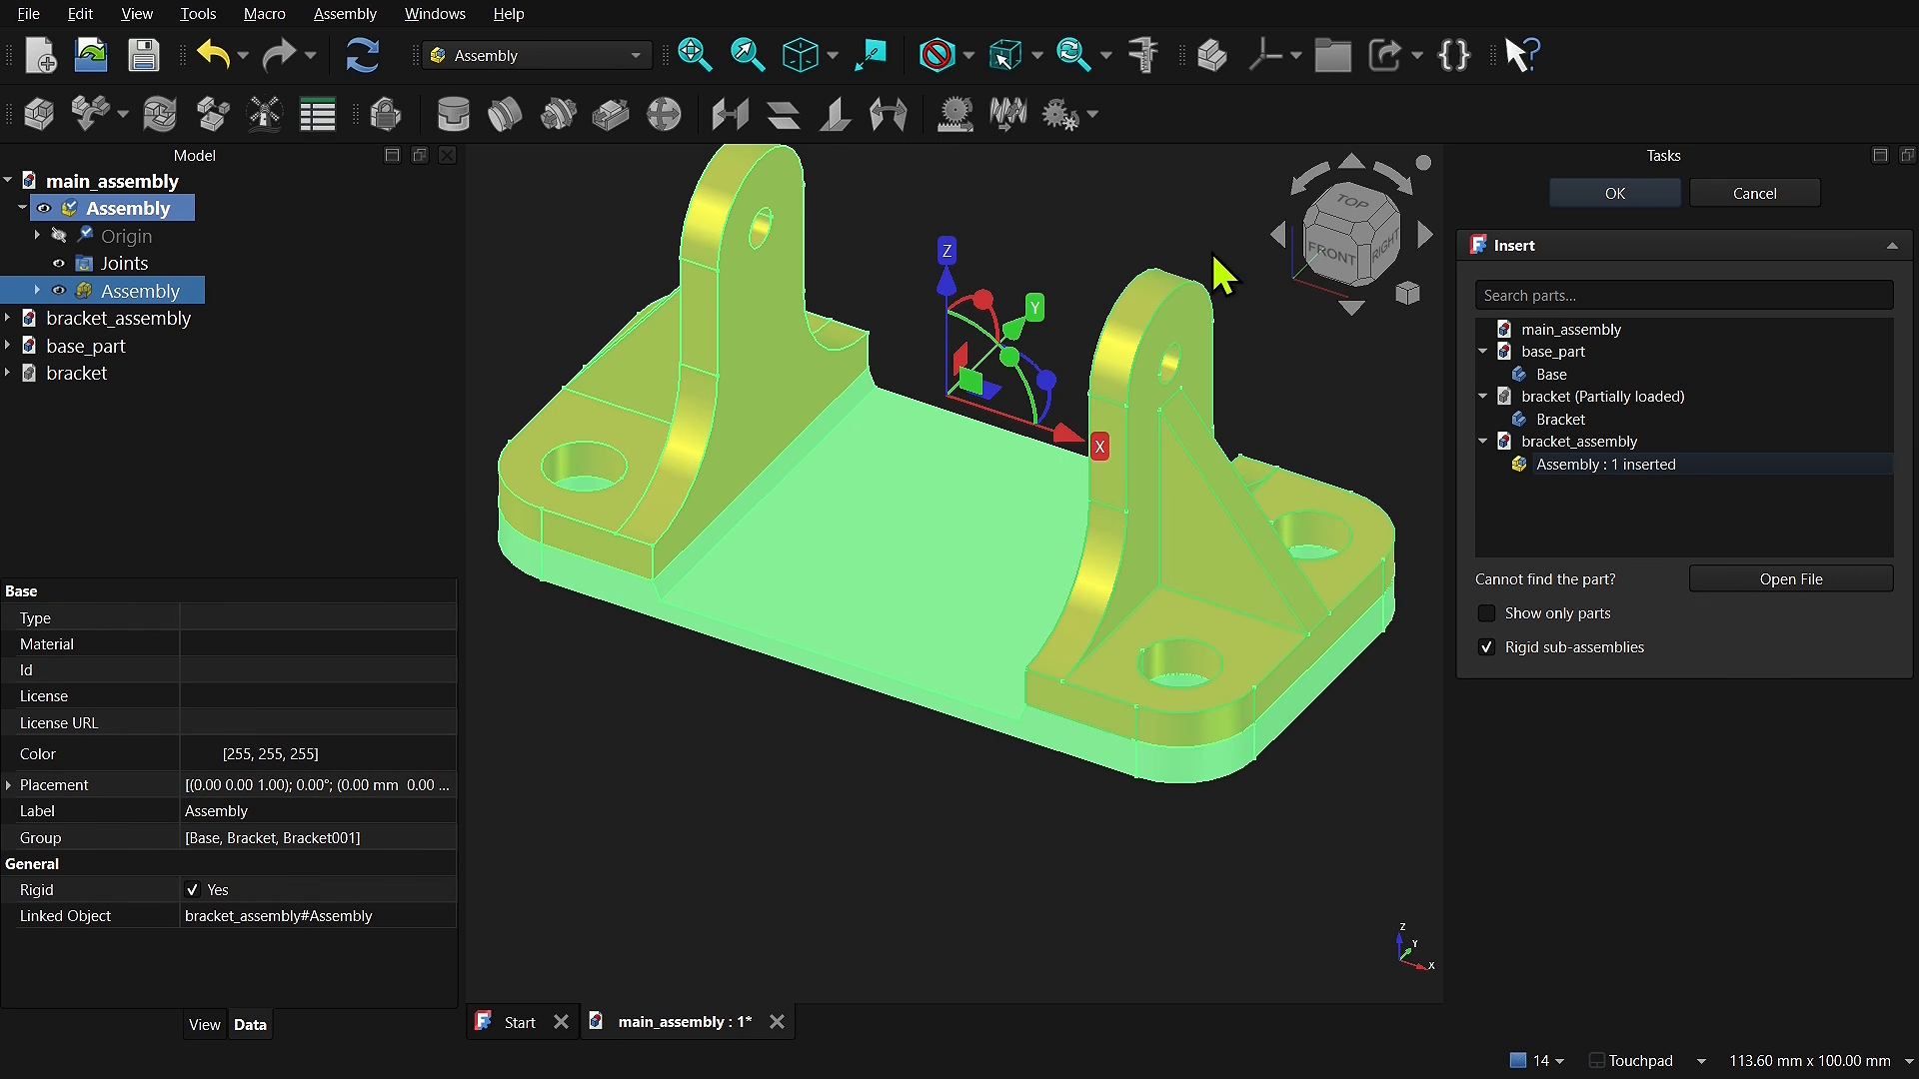
left_click(1134, 240)
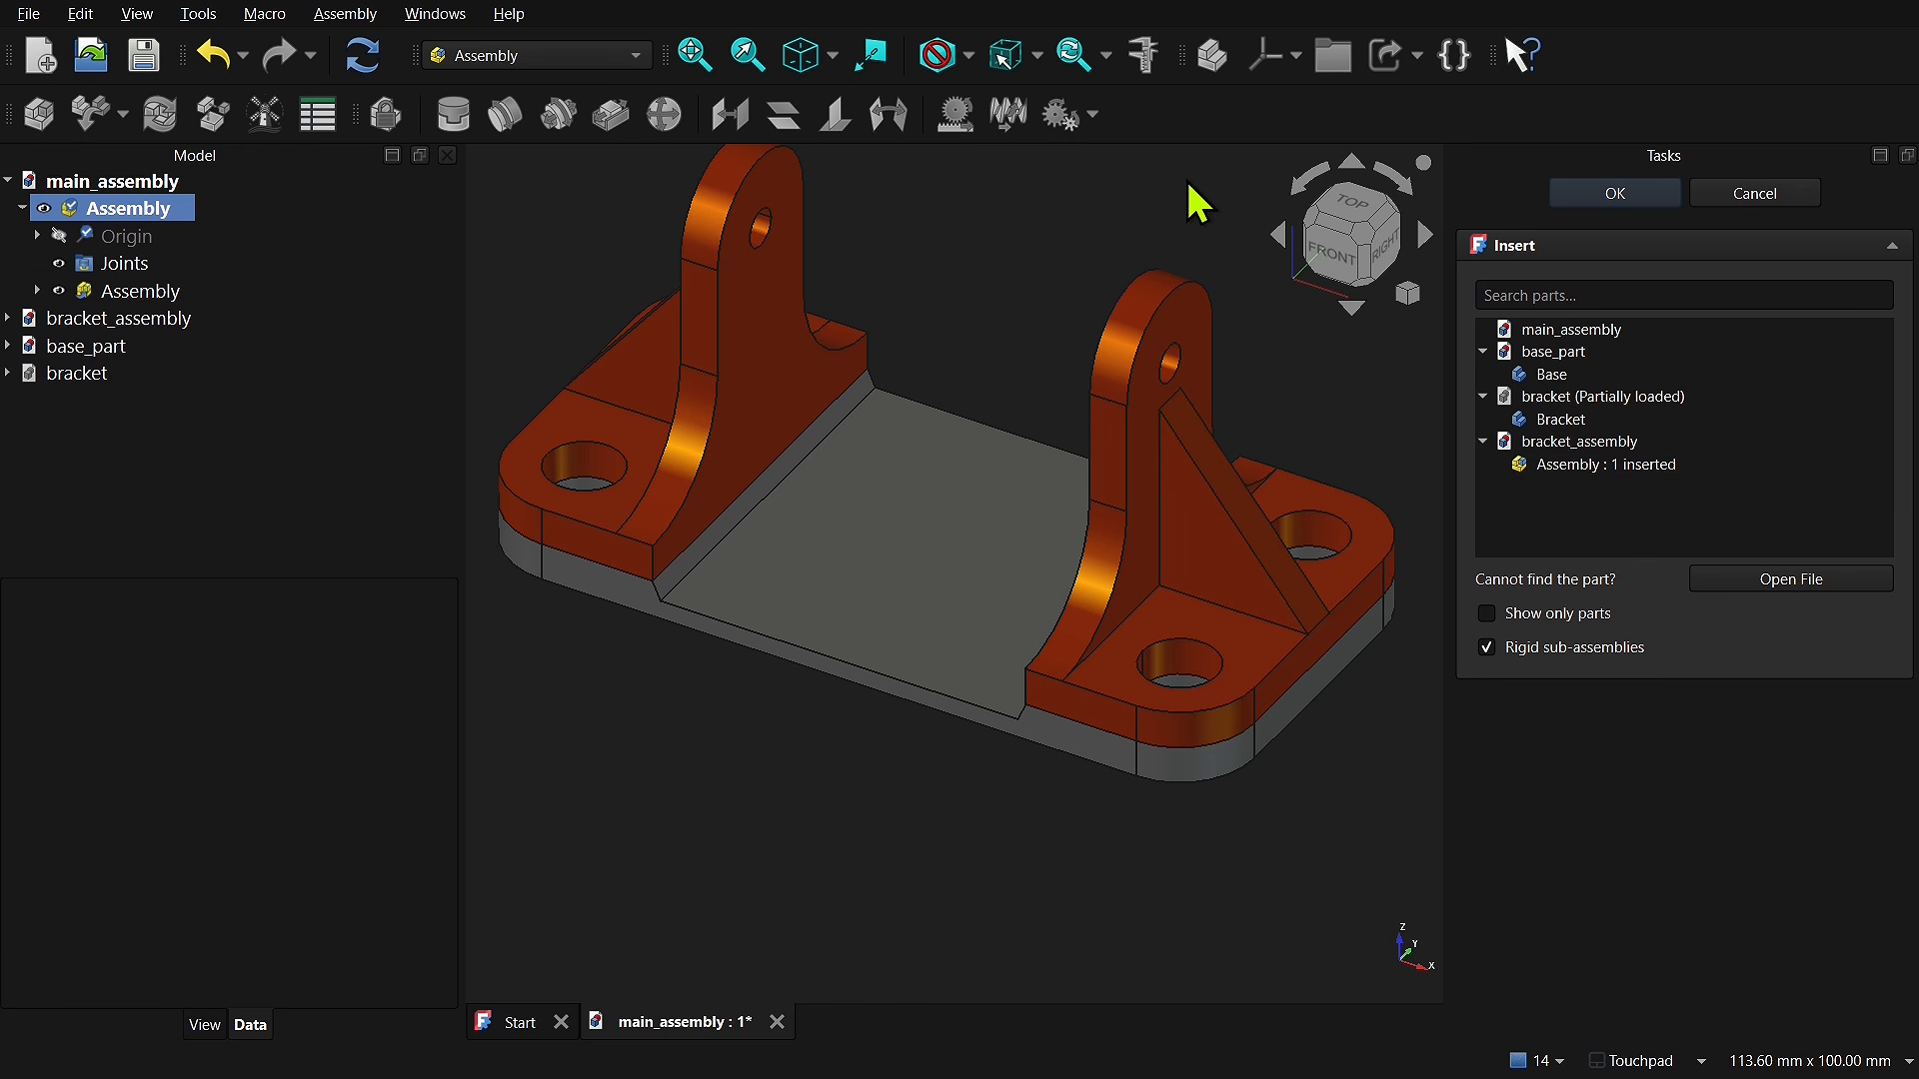
left_click(1604, 195)
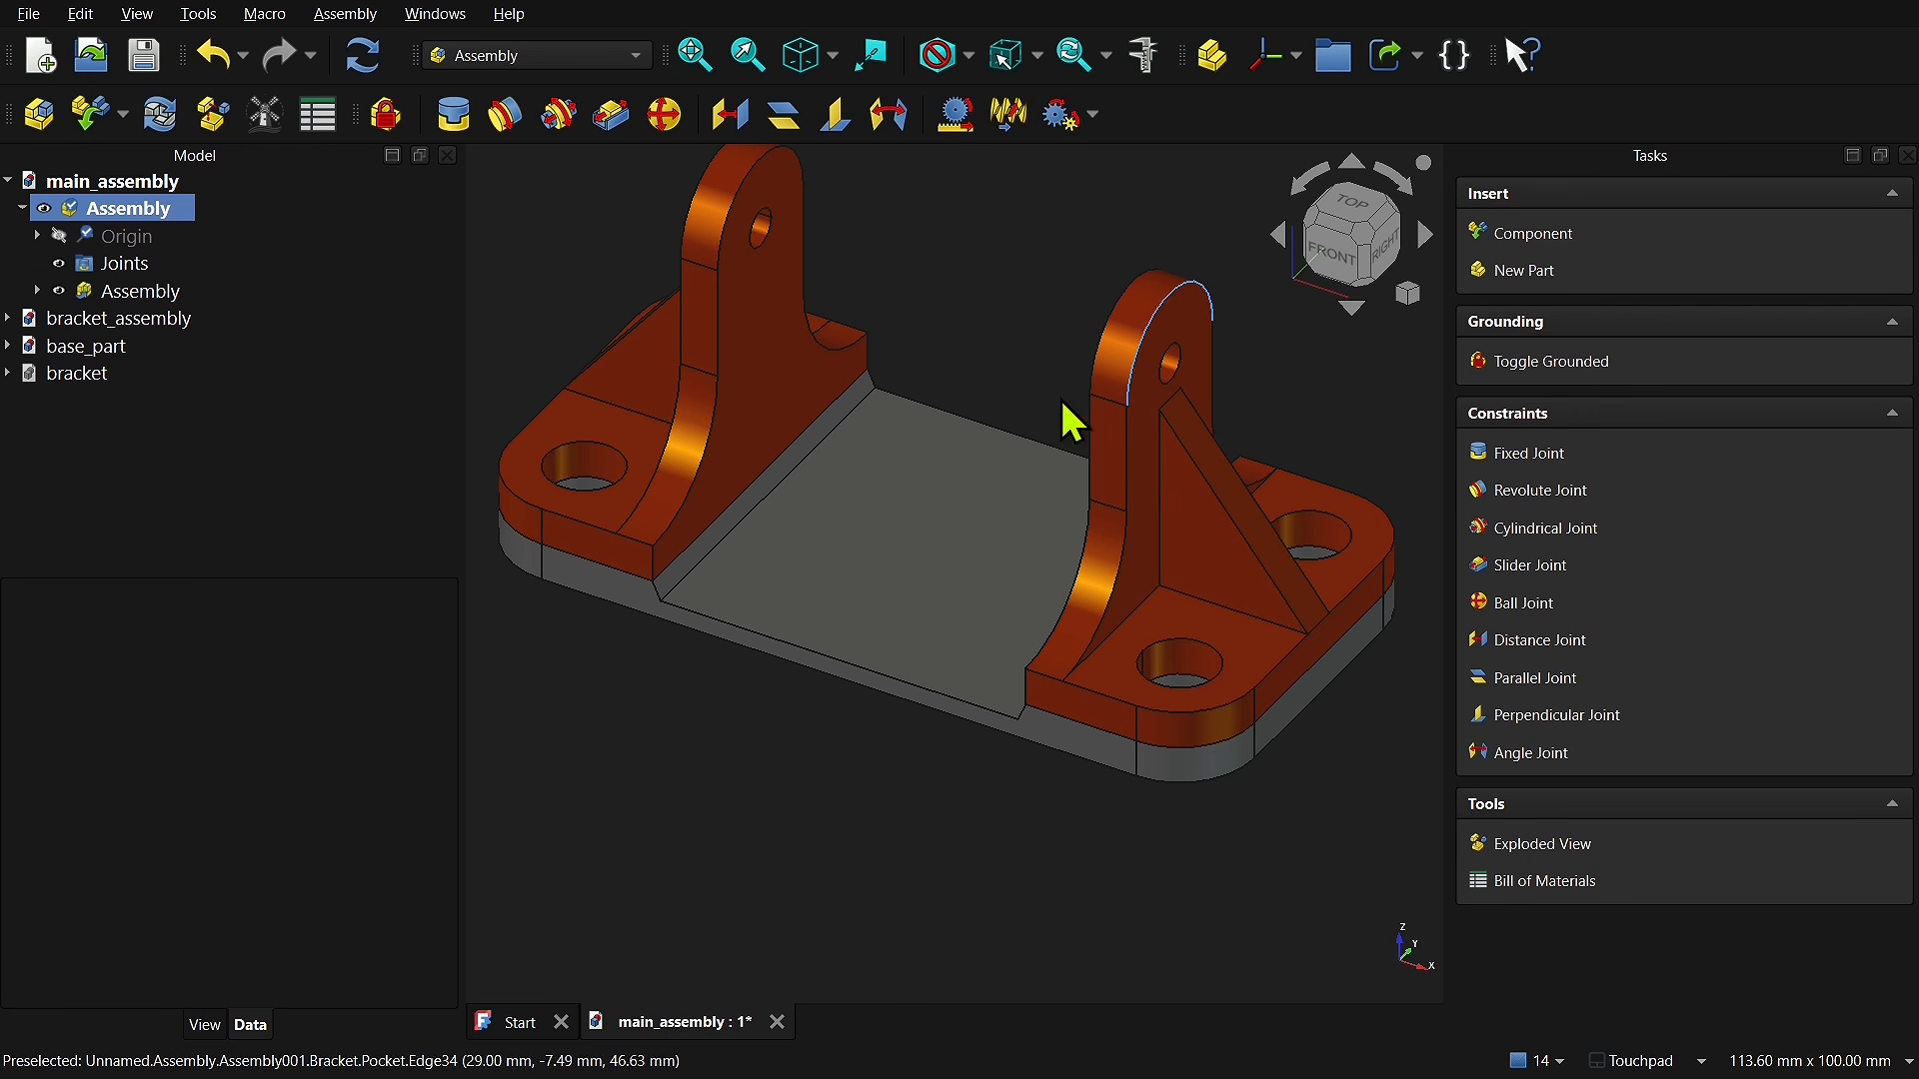
Step: Move the inserted bracket sub-assembly slightly and ground it using the base's top face
left_click_drag(974, 484, 878, 672)
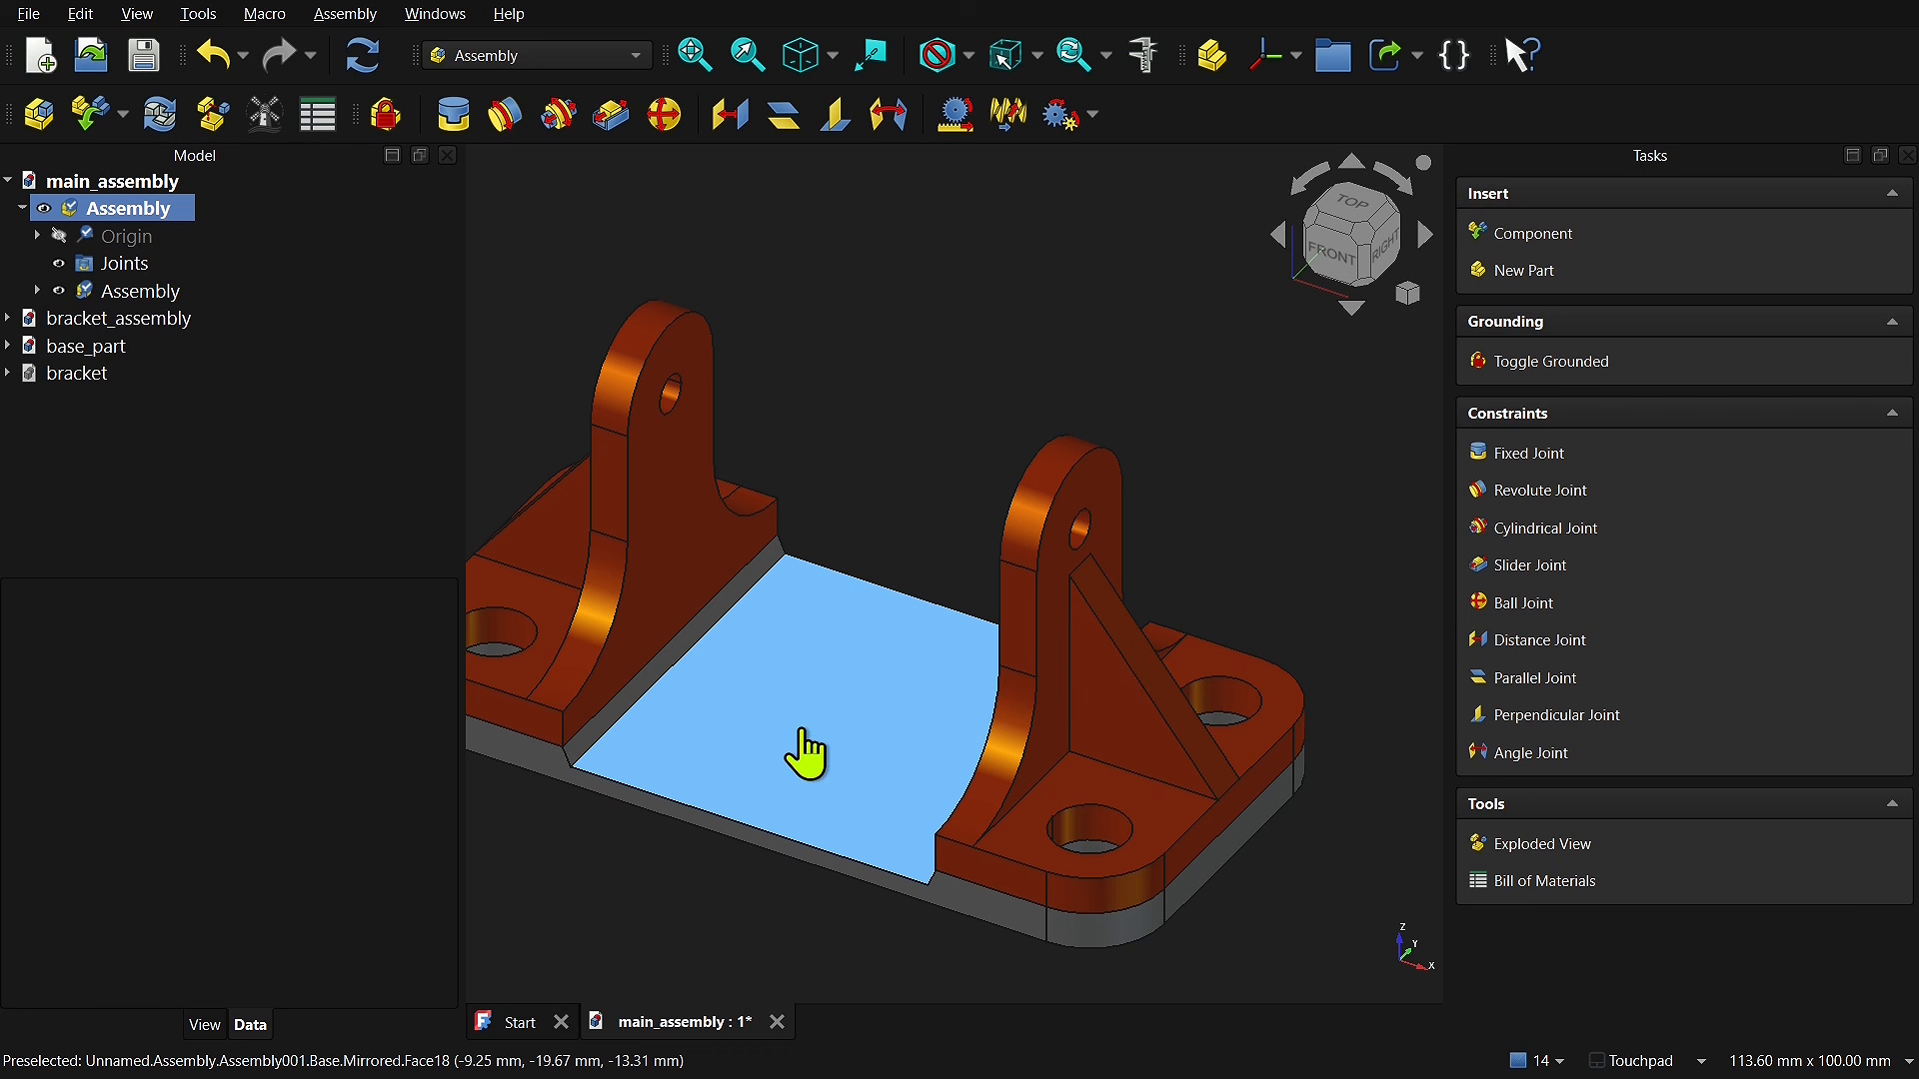
left_click(762, 660)
left_click(389, 120)
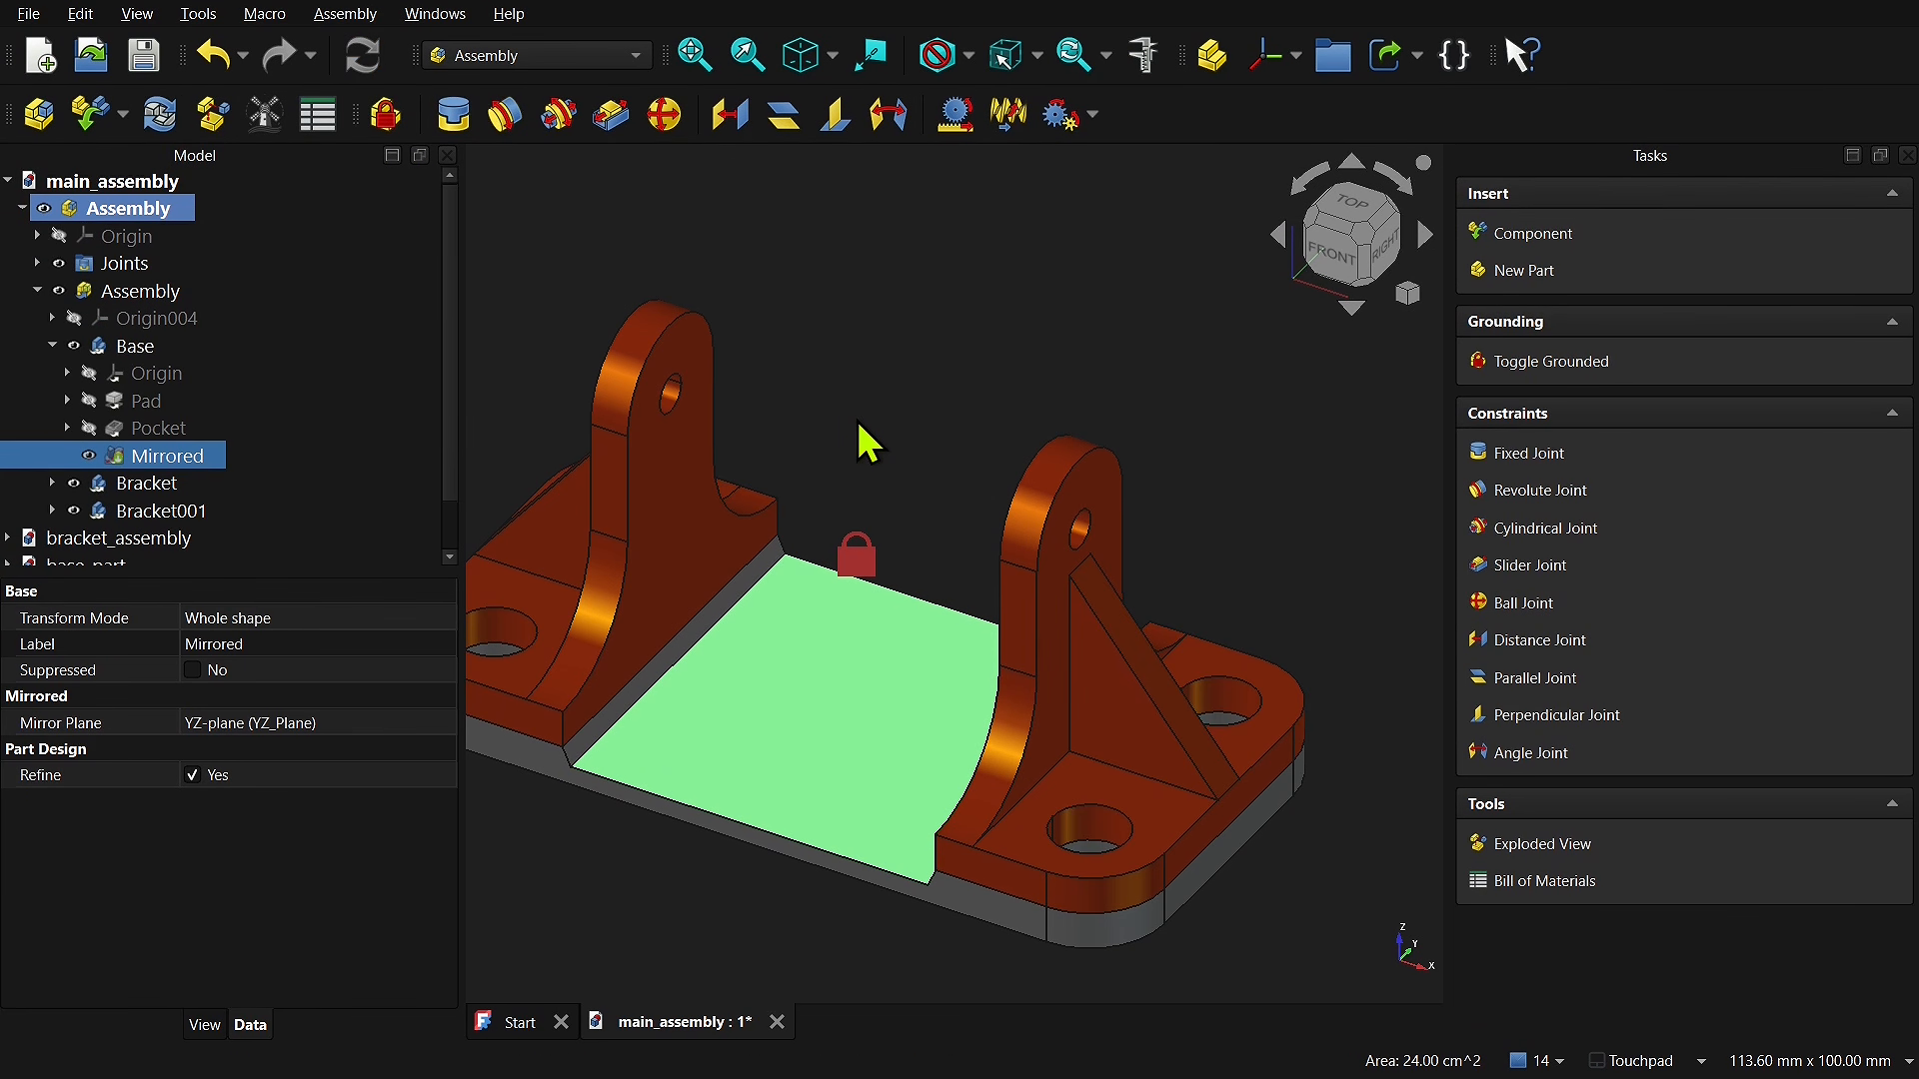
Step: Open slide_bracket_assembly.FCStd as a source document for inserting a component into the main assembly
left_click(92, 118)
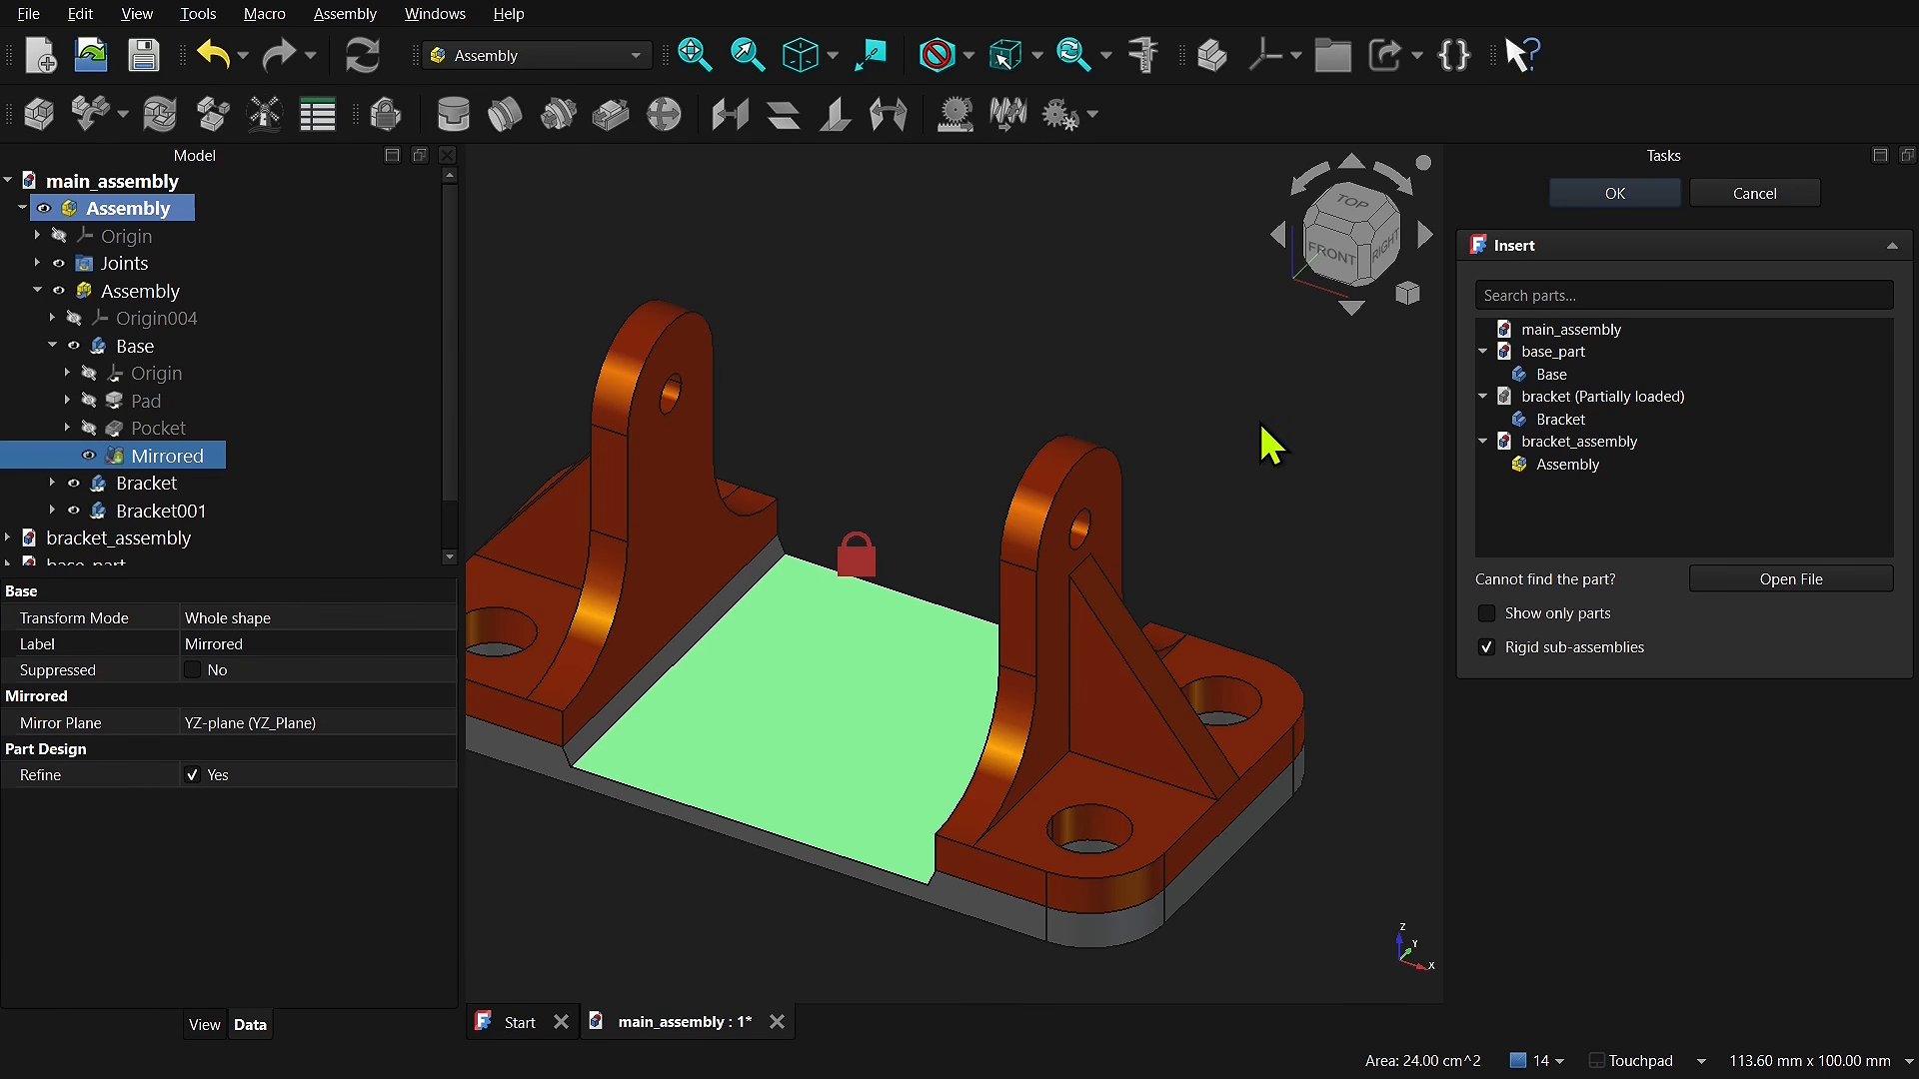
left_click(1790, 581)
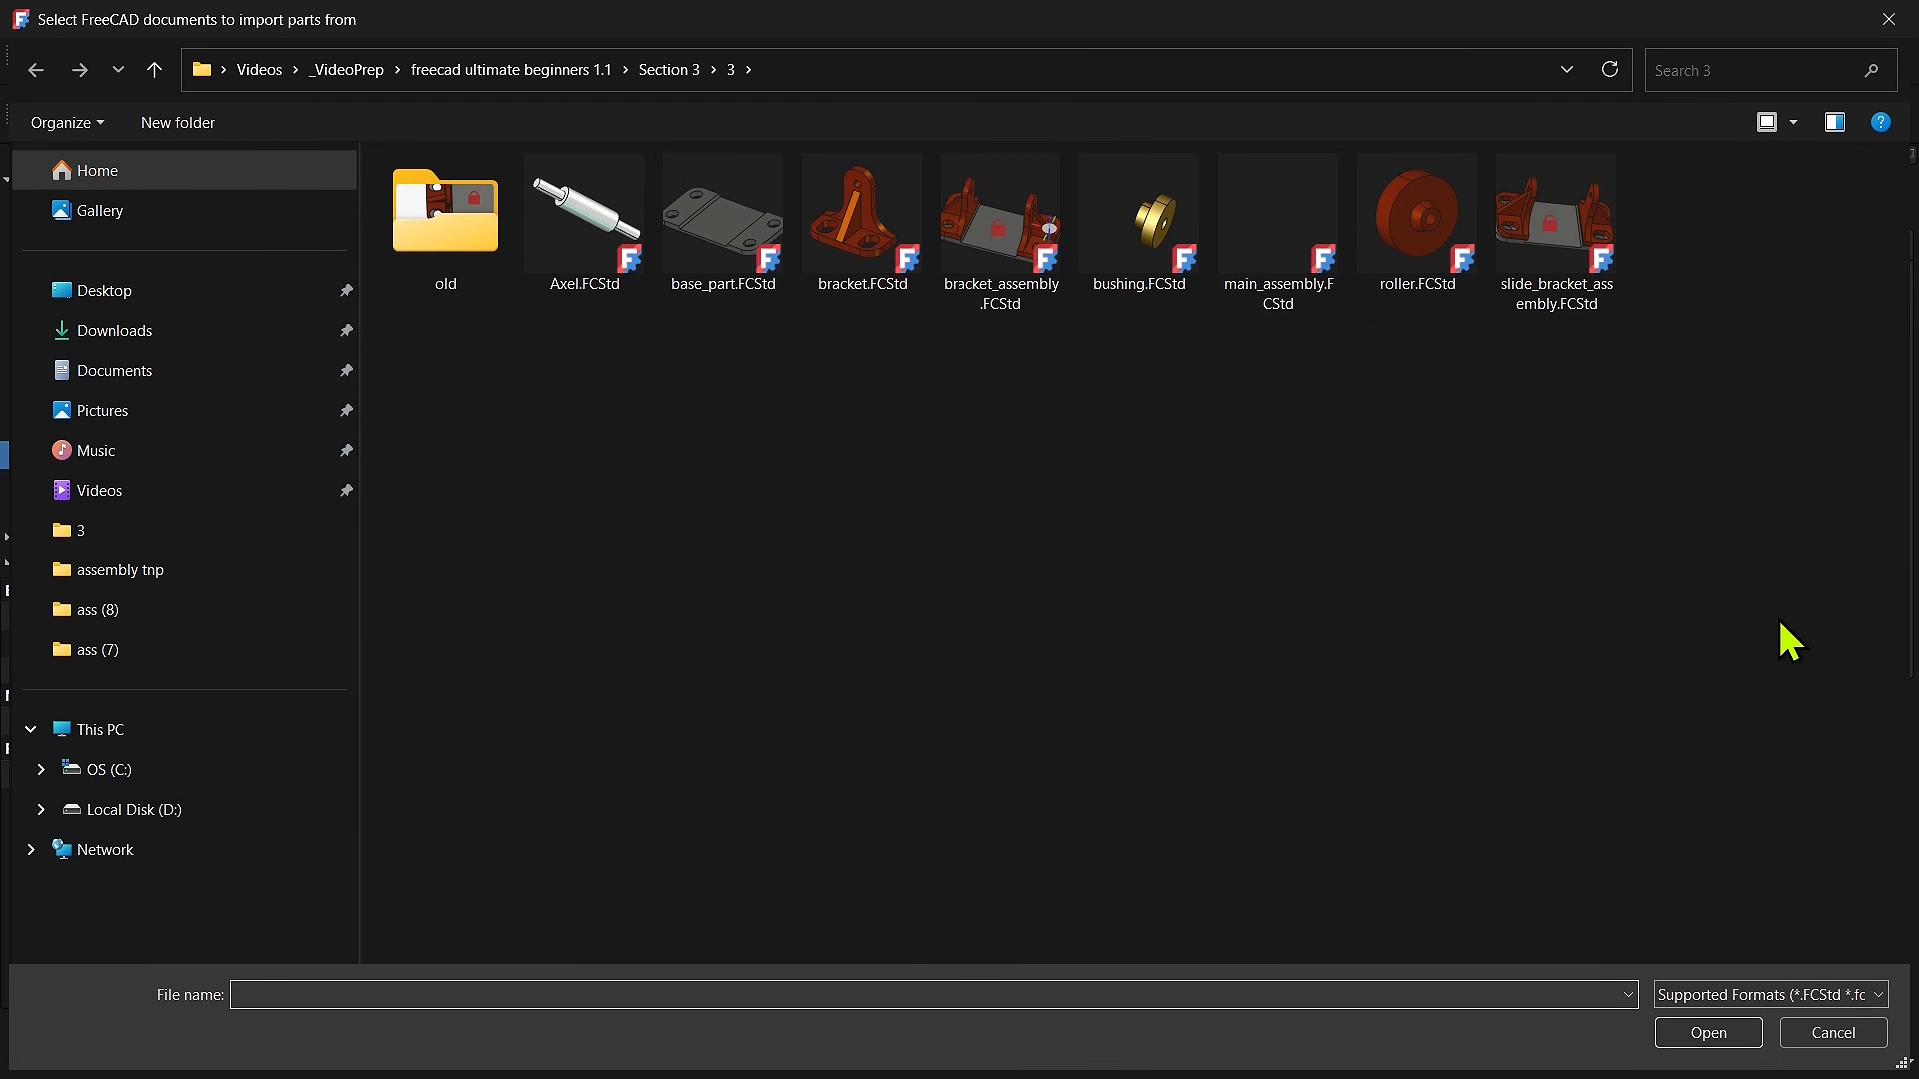
left_click(1534, 288)
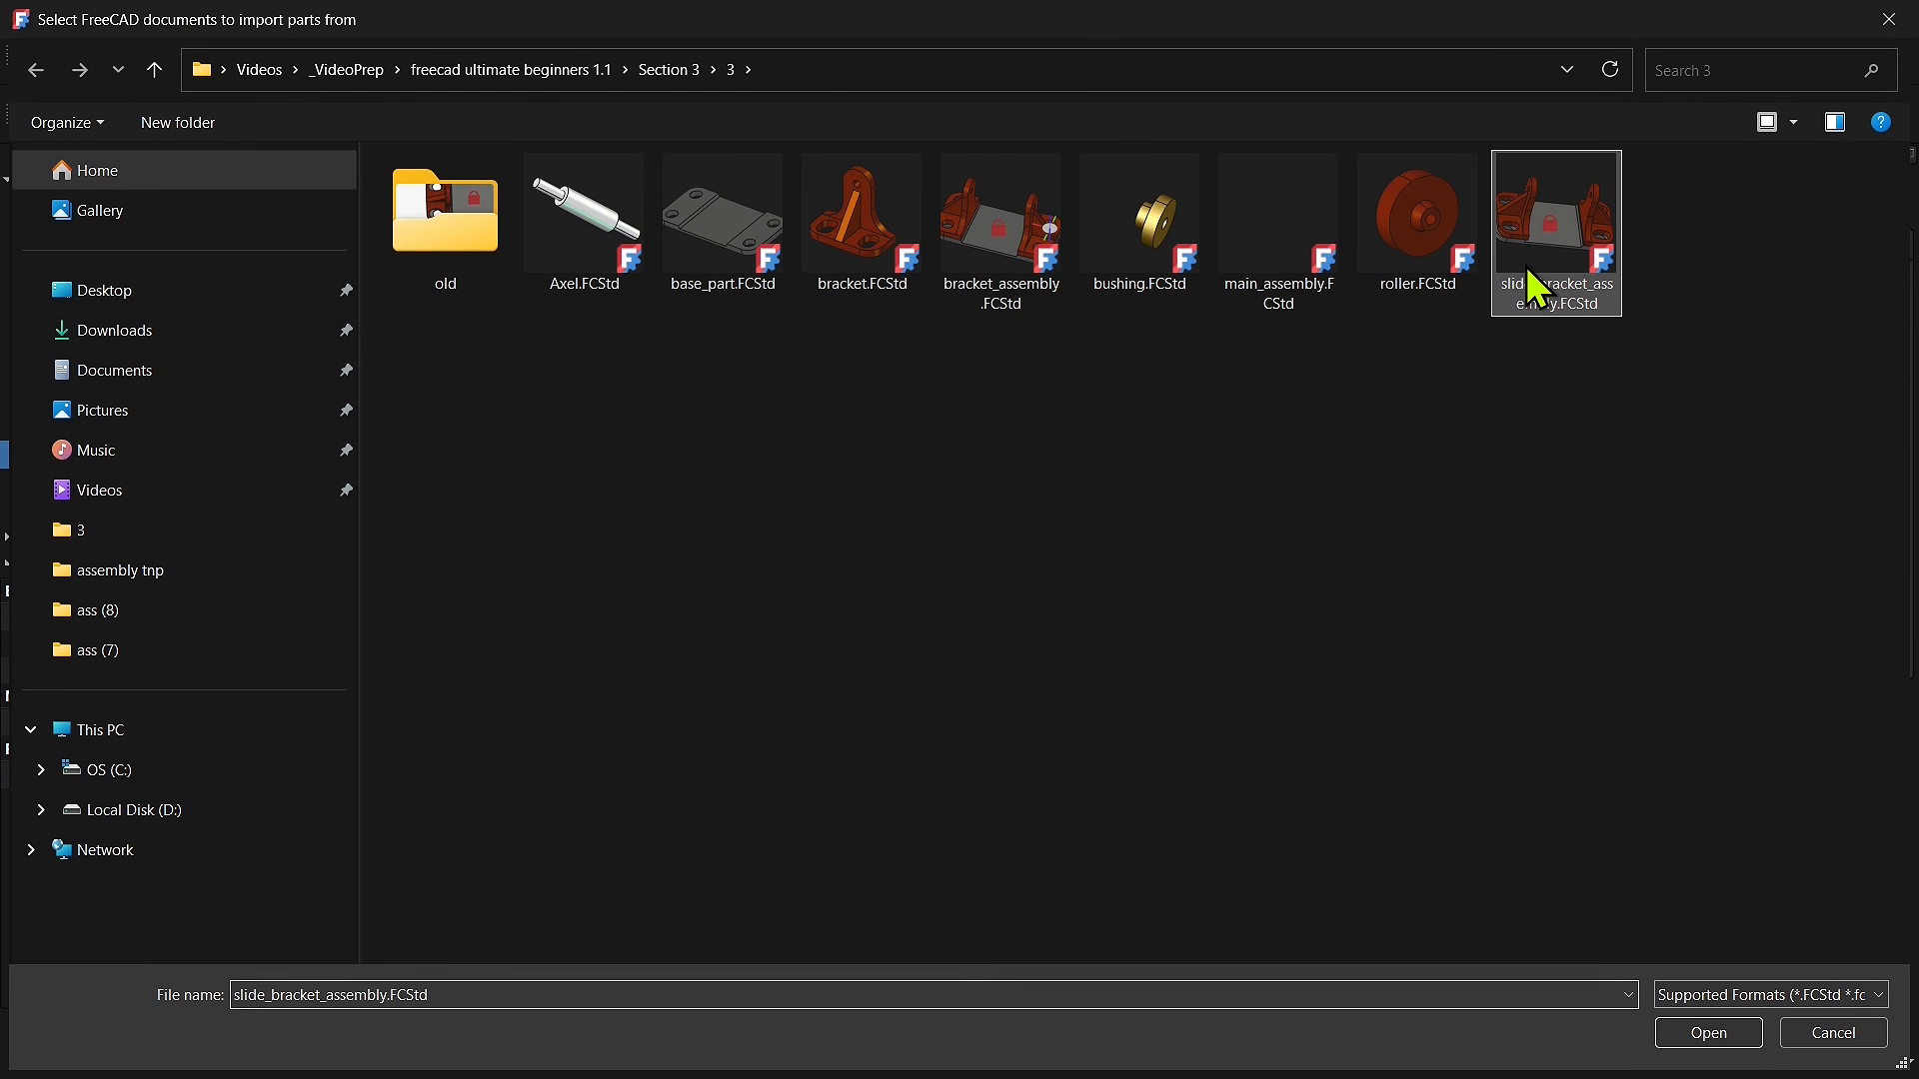
left_click(1709, 1033)
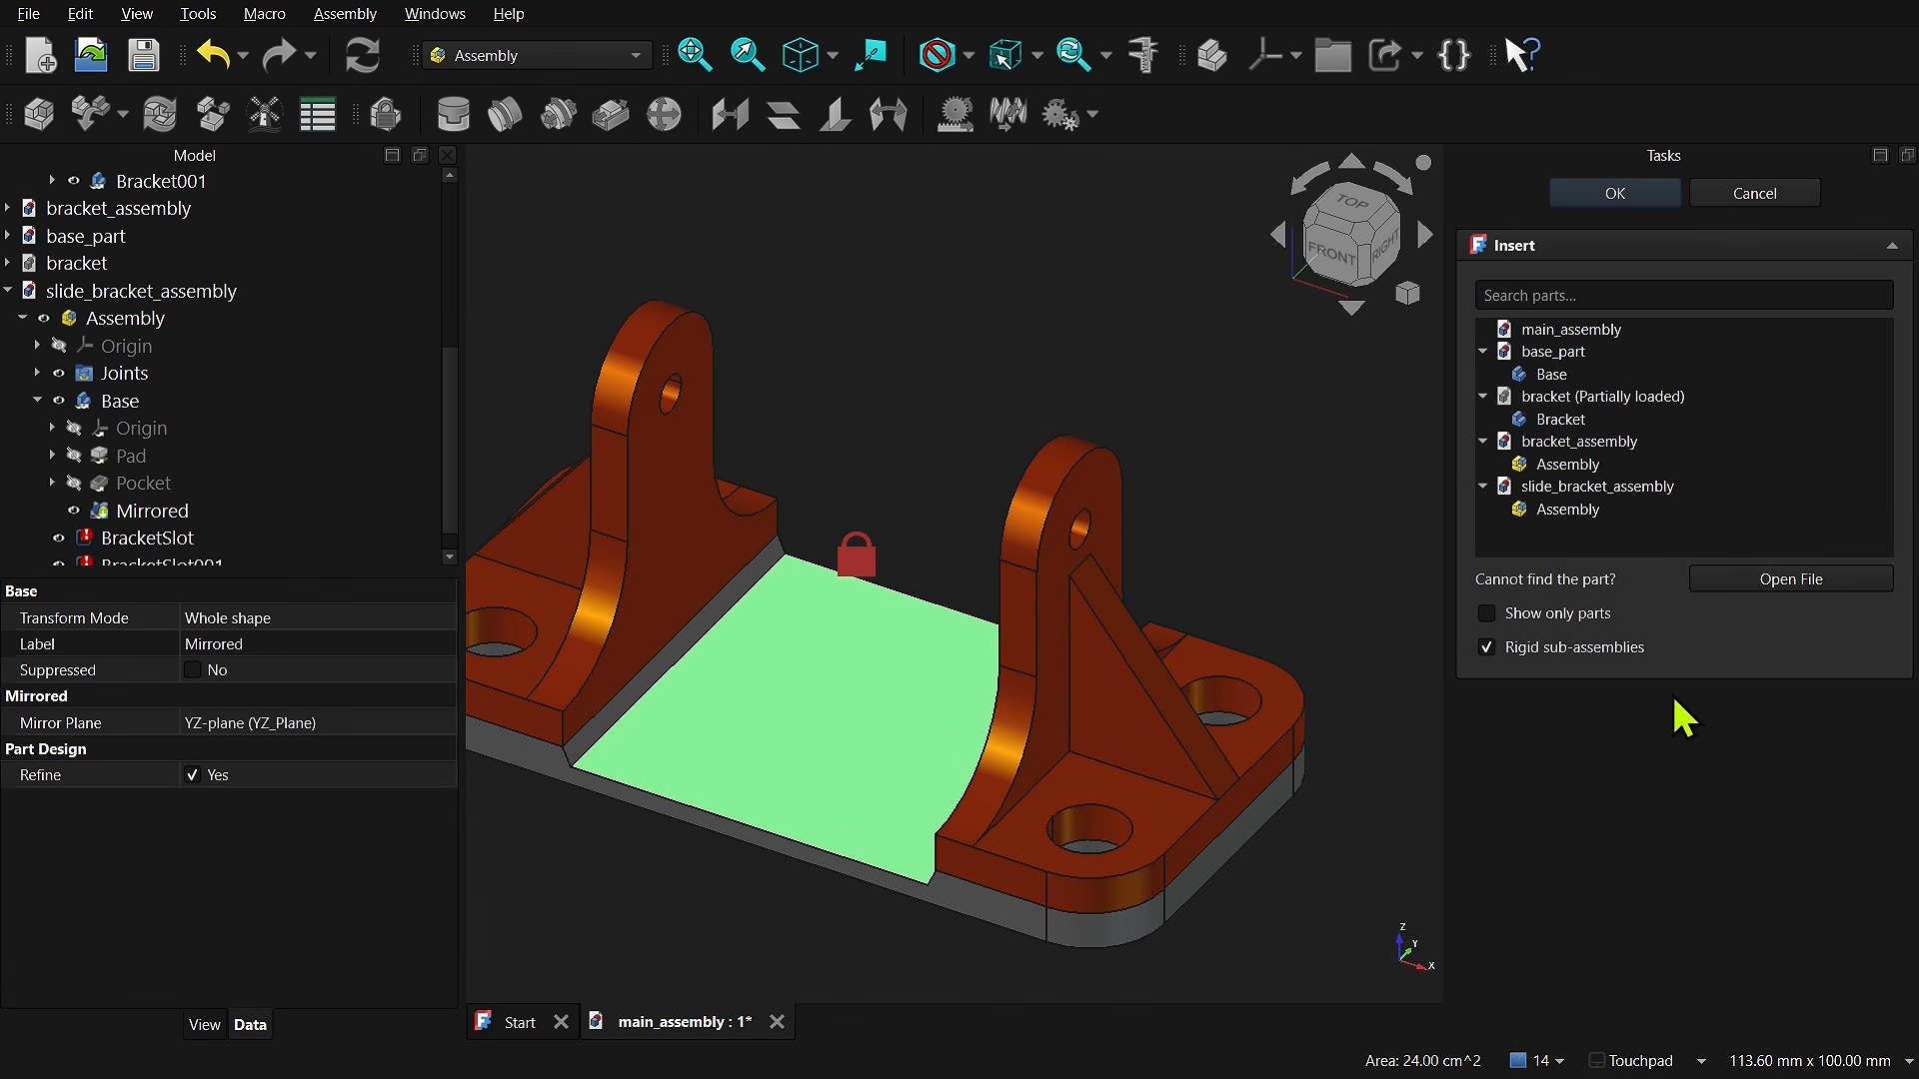
Step: Insert the Assembly from slide_bracket_assembly as a rigid sub-assembly and fully load the partially loaded bracket document
left_click(1657, 509)
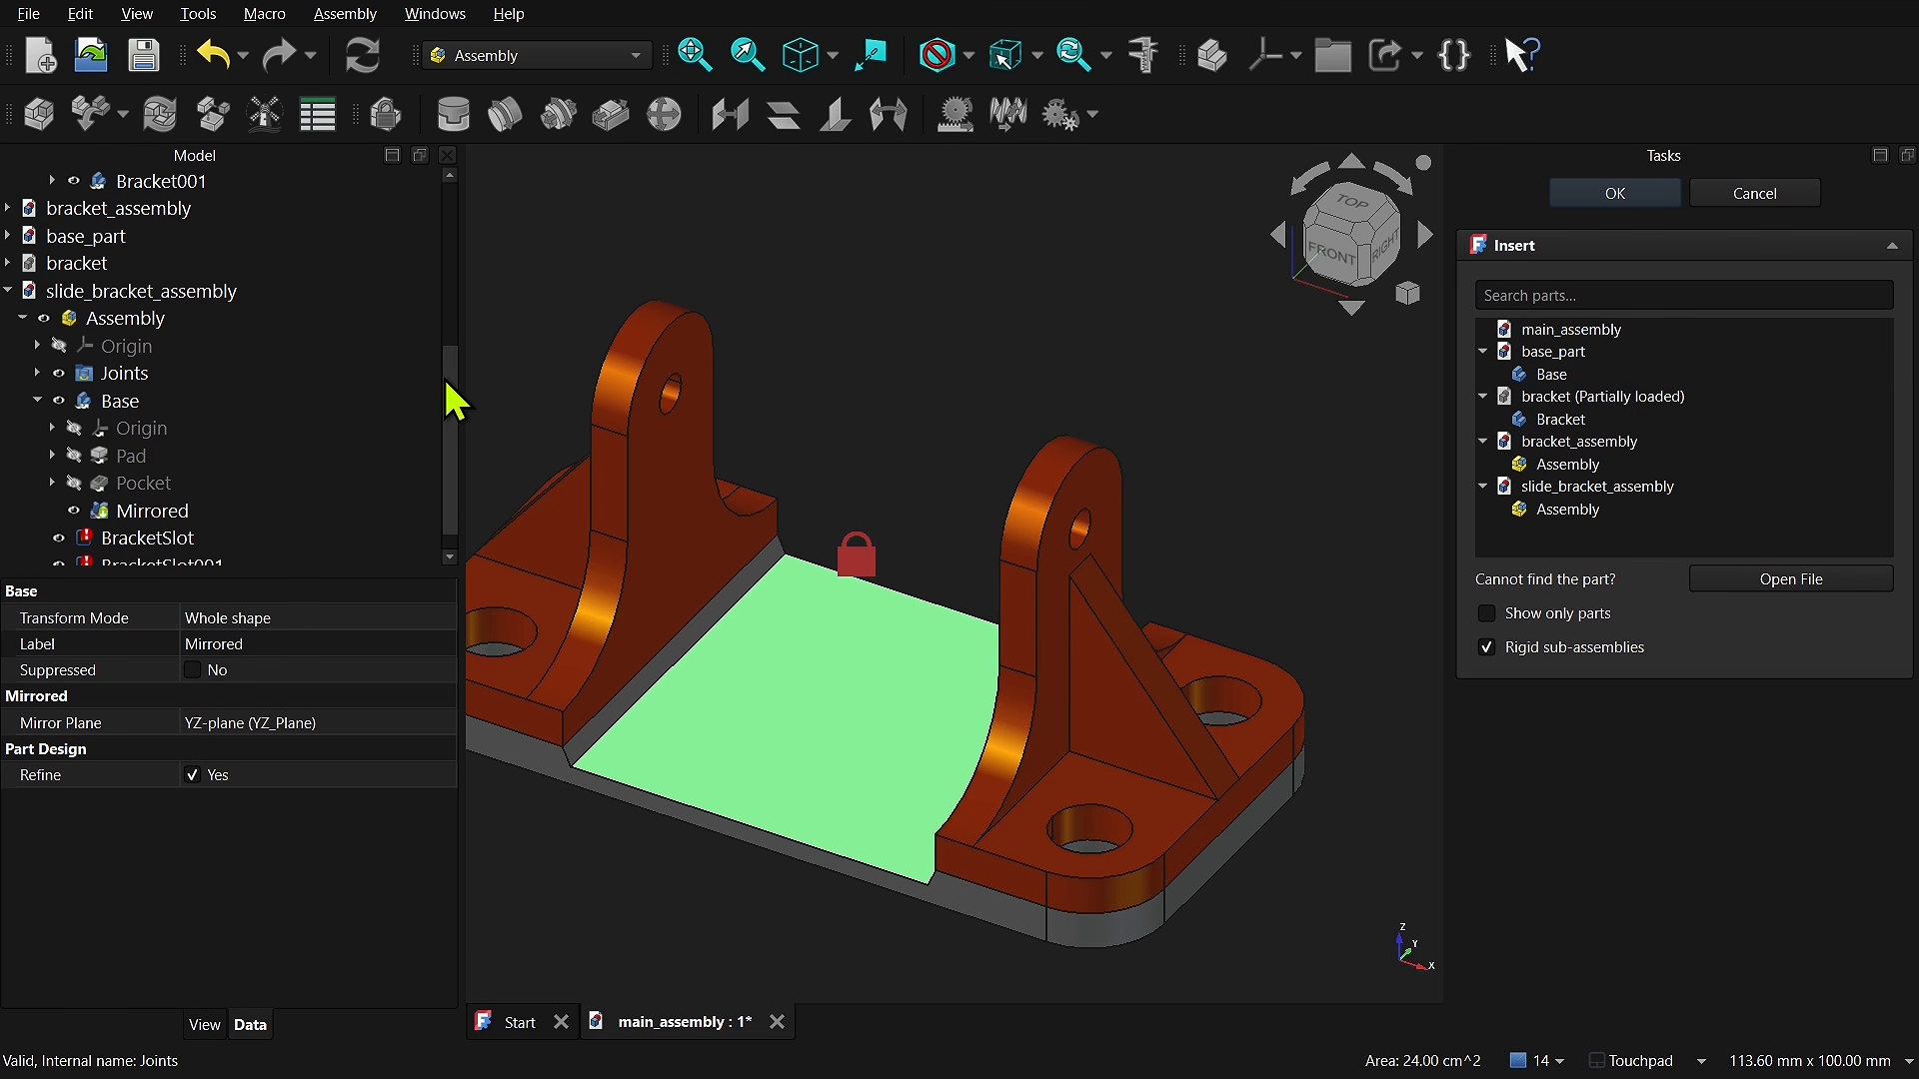
left_click_drag(449, 399, 458, 417)
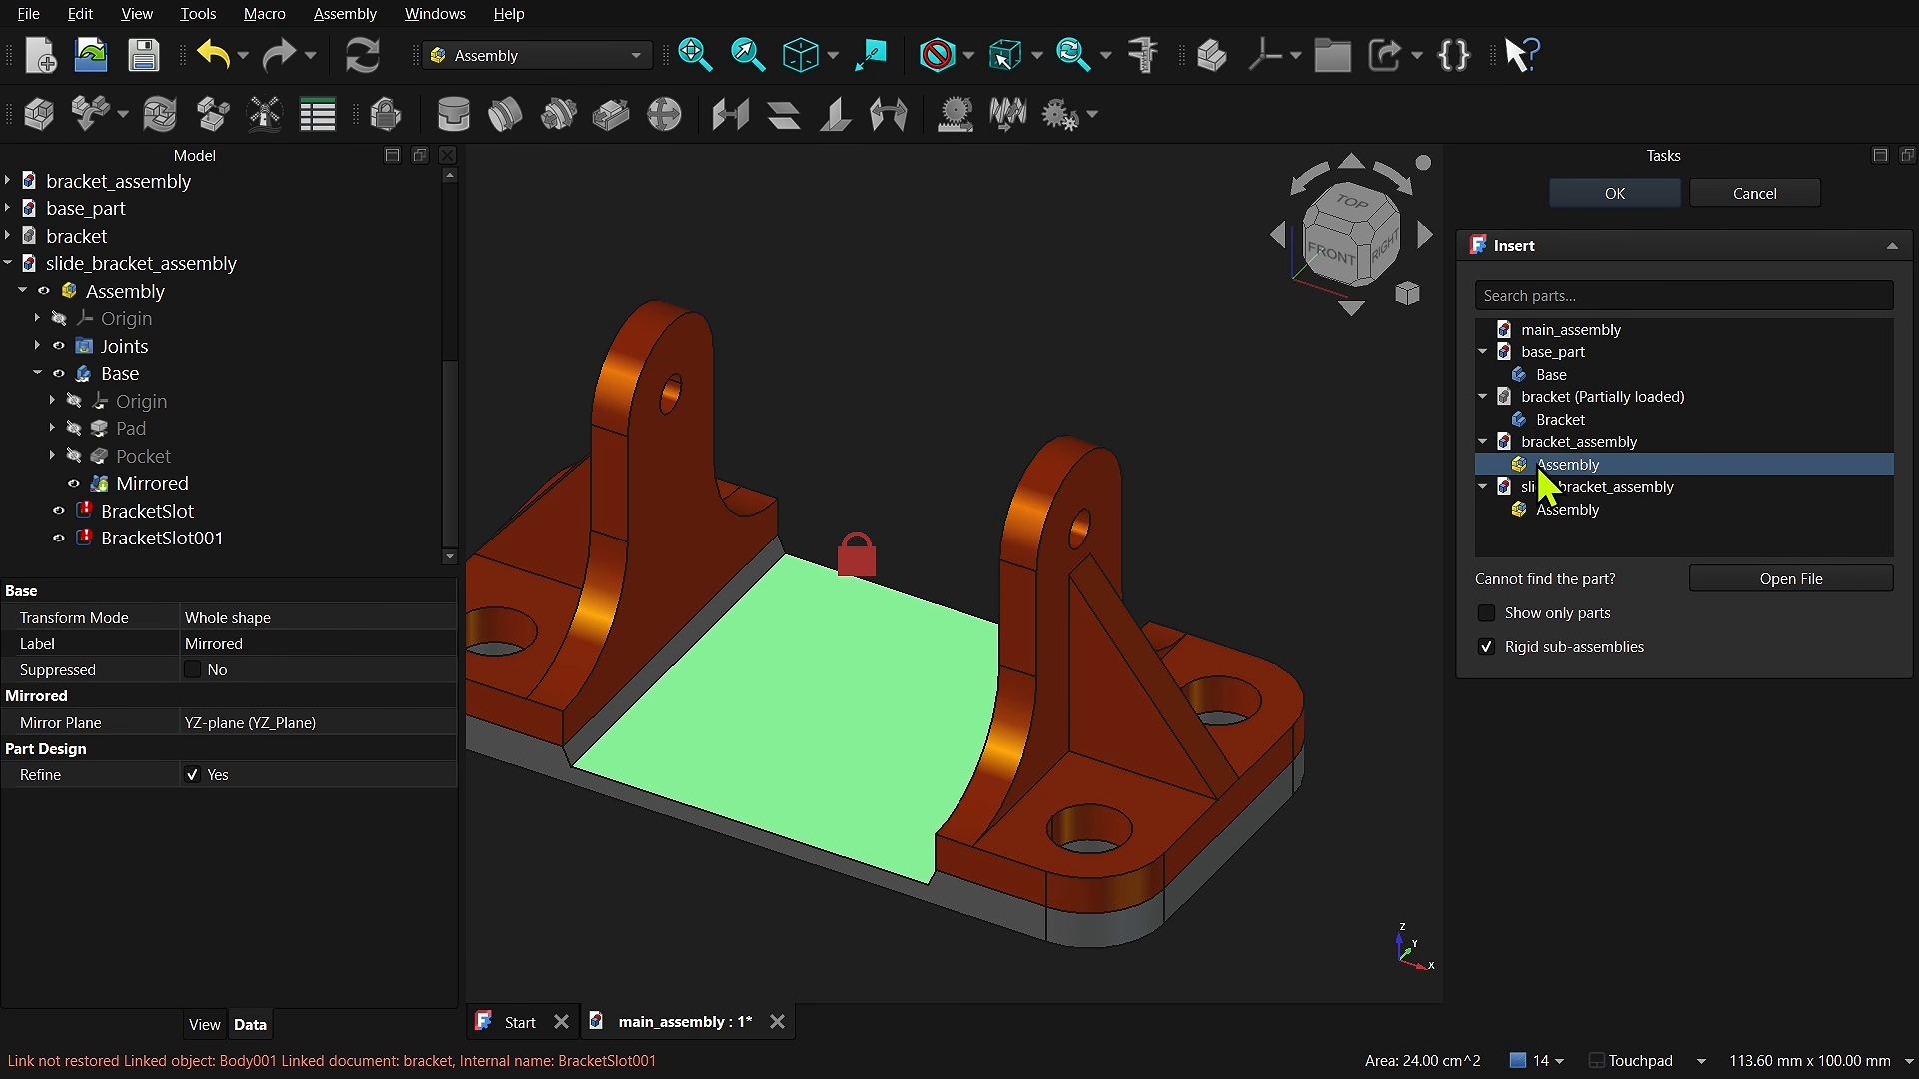
right_click(1626, 402)
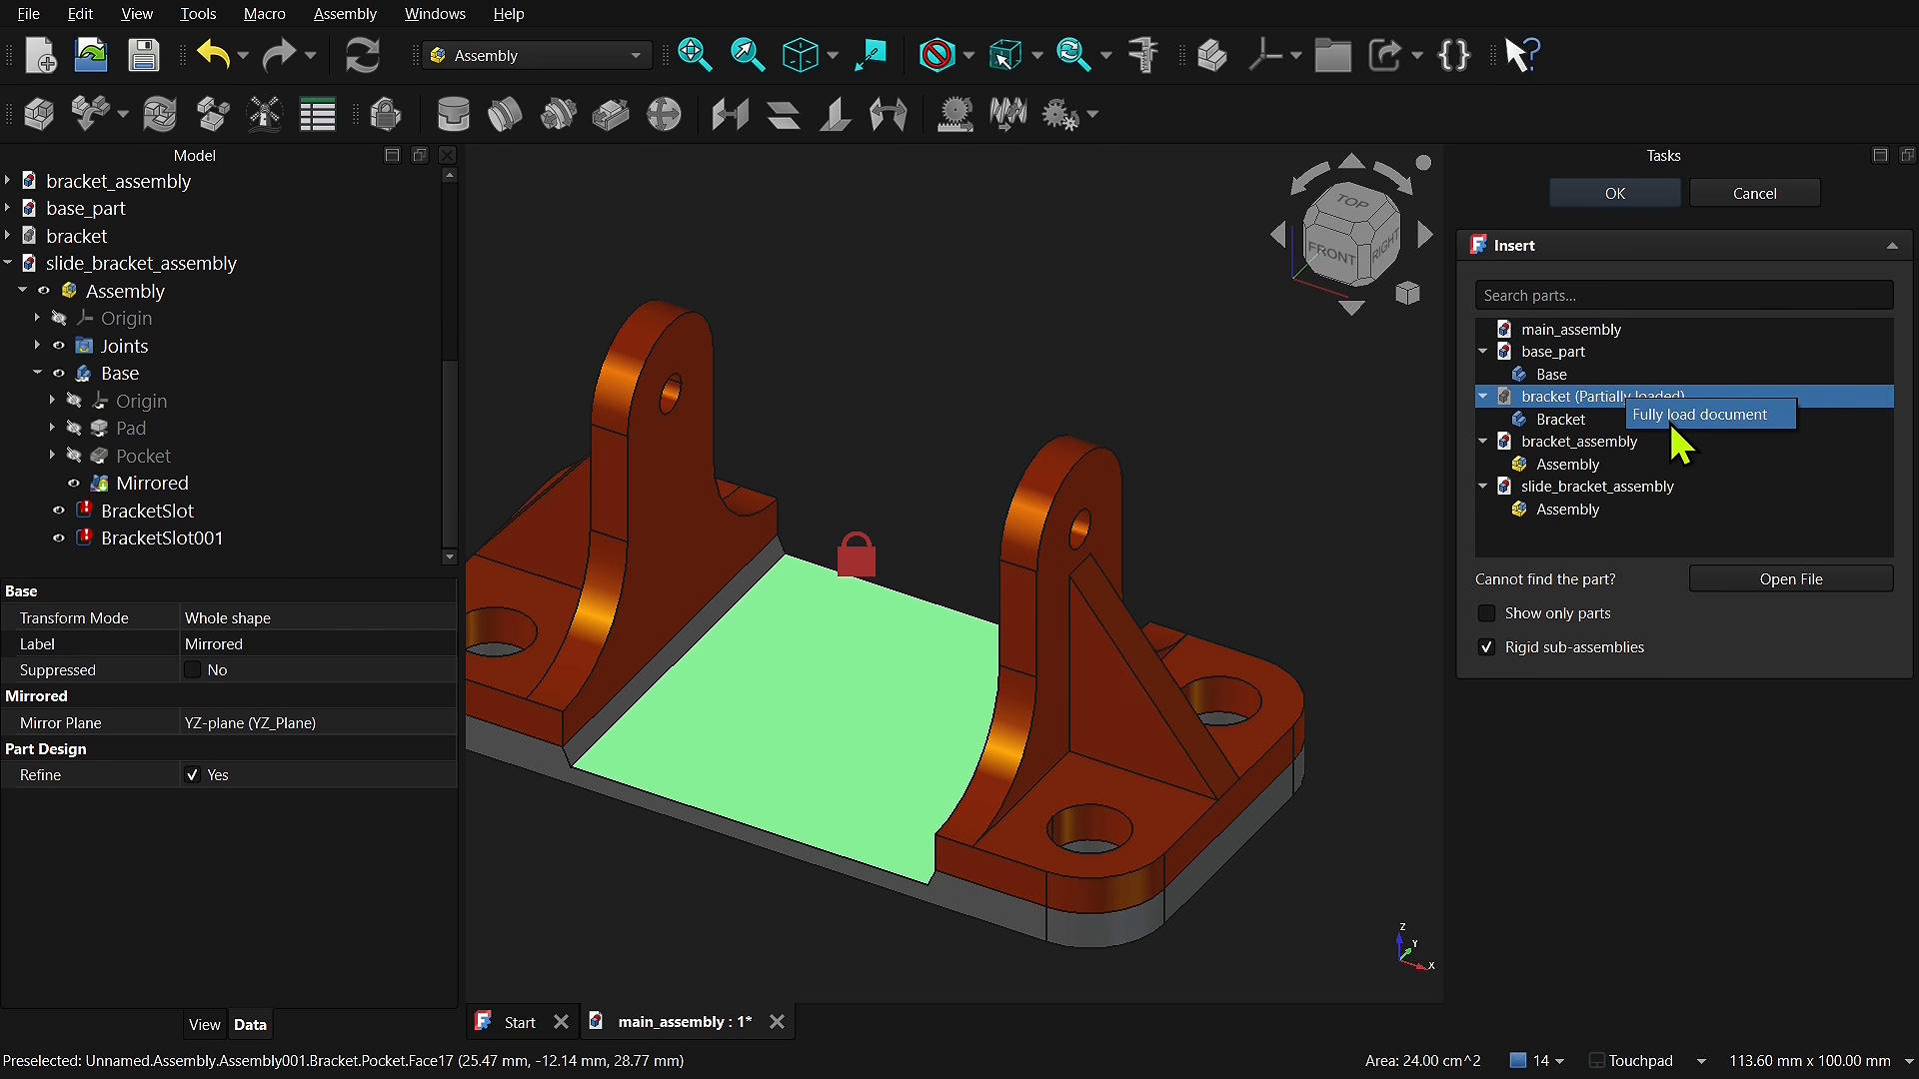
left_click(1684, 540)
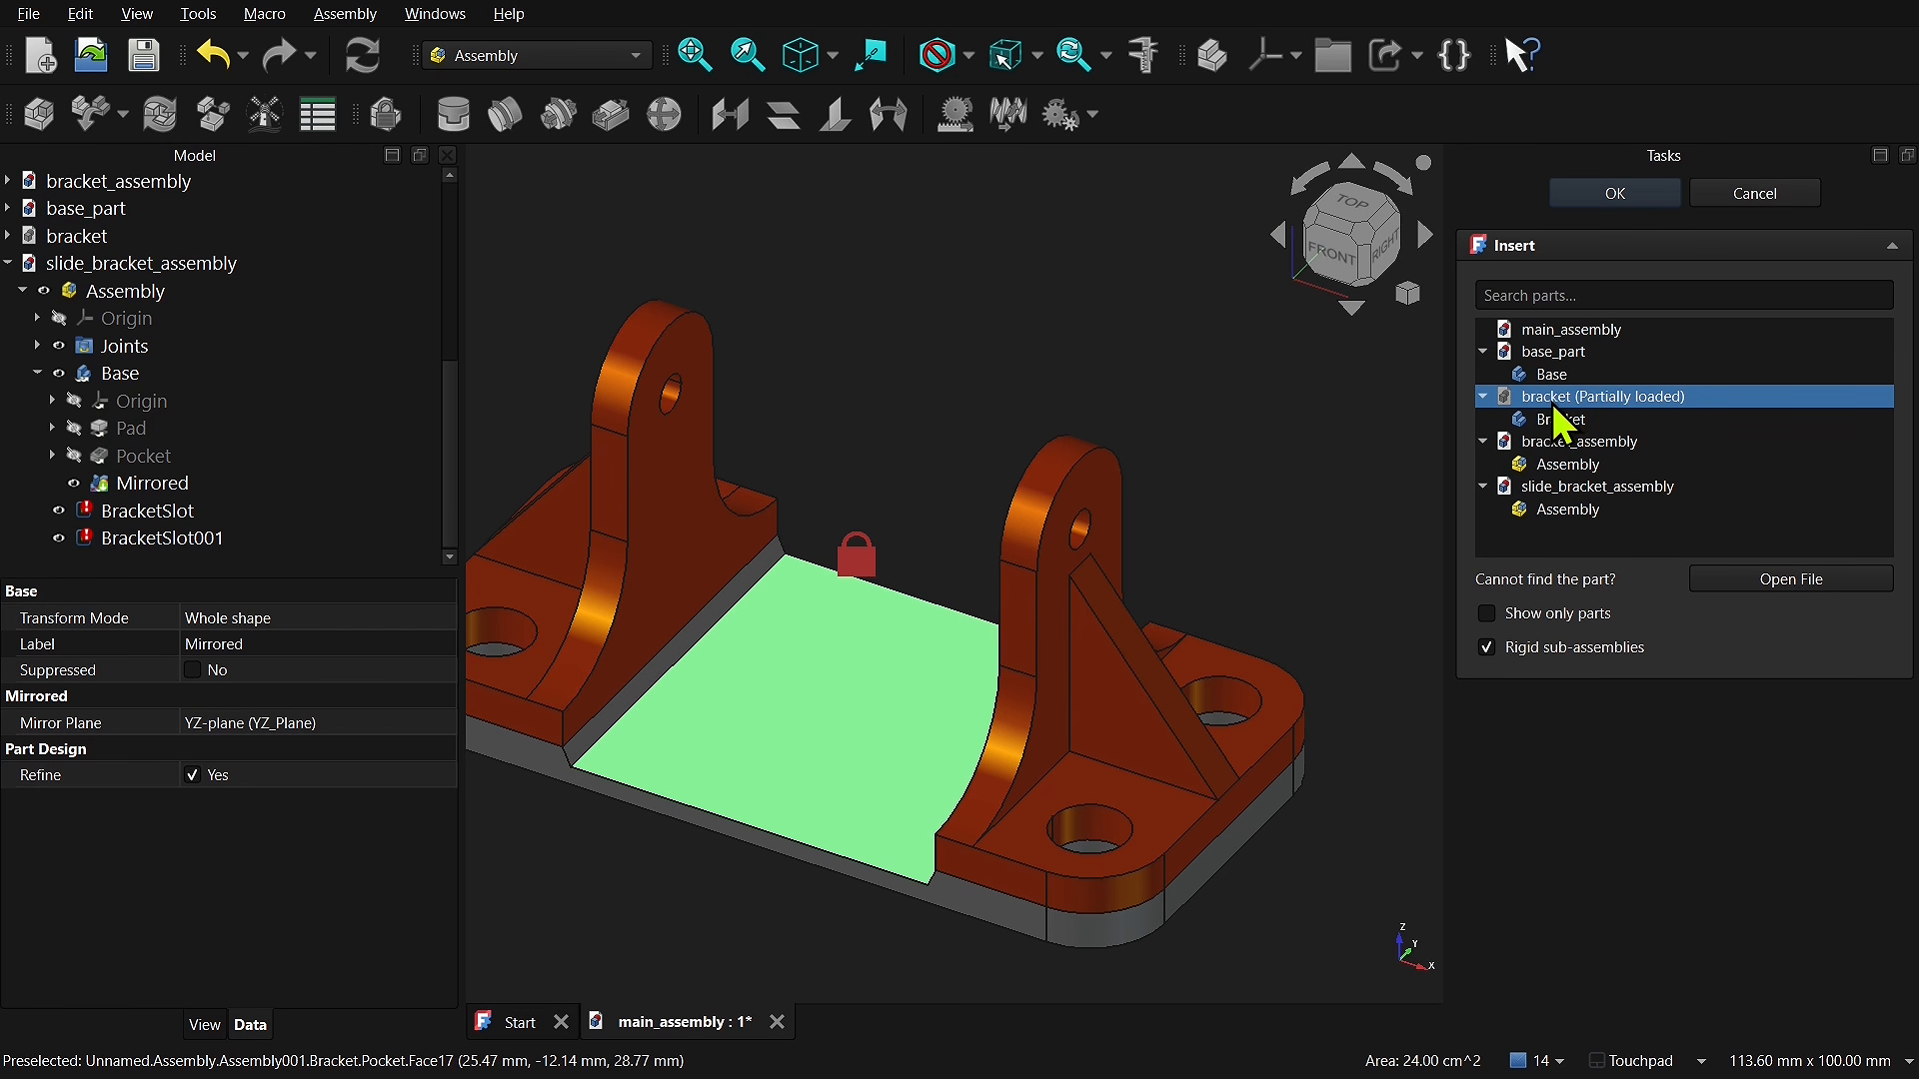
left_click(1587, 510)
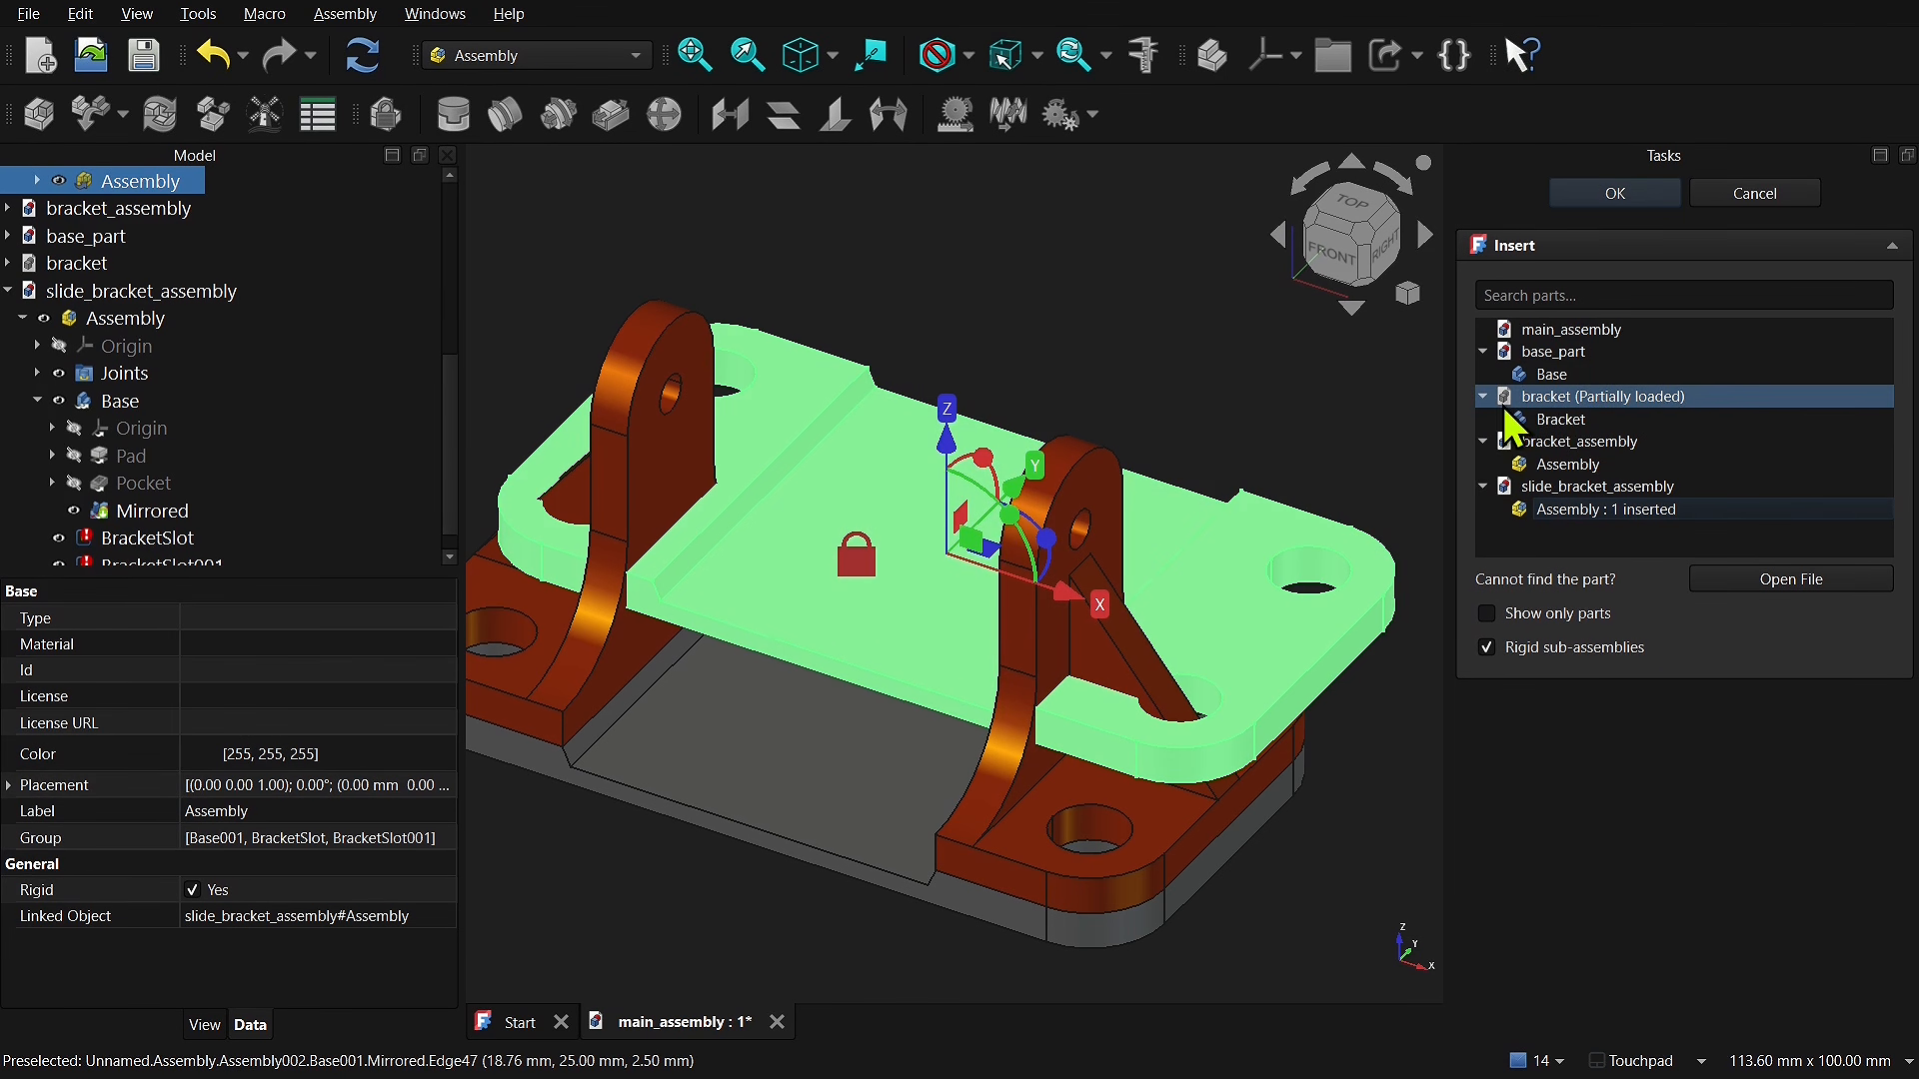
left_click(1659, 400)
left_click(1685, 421)
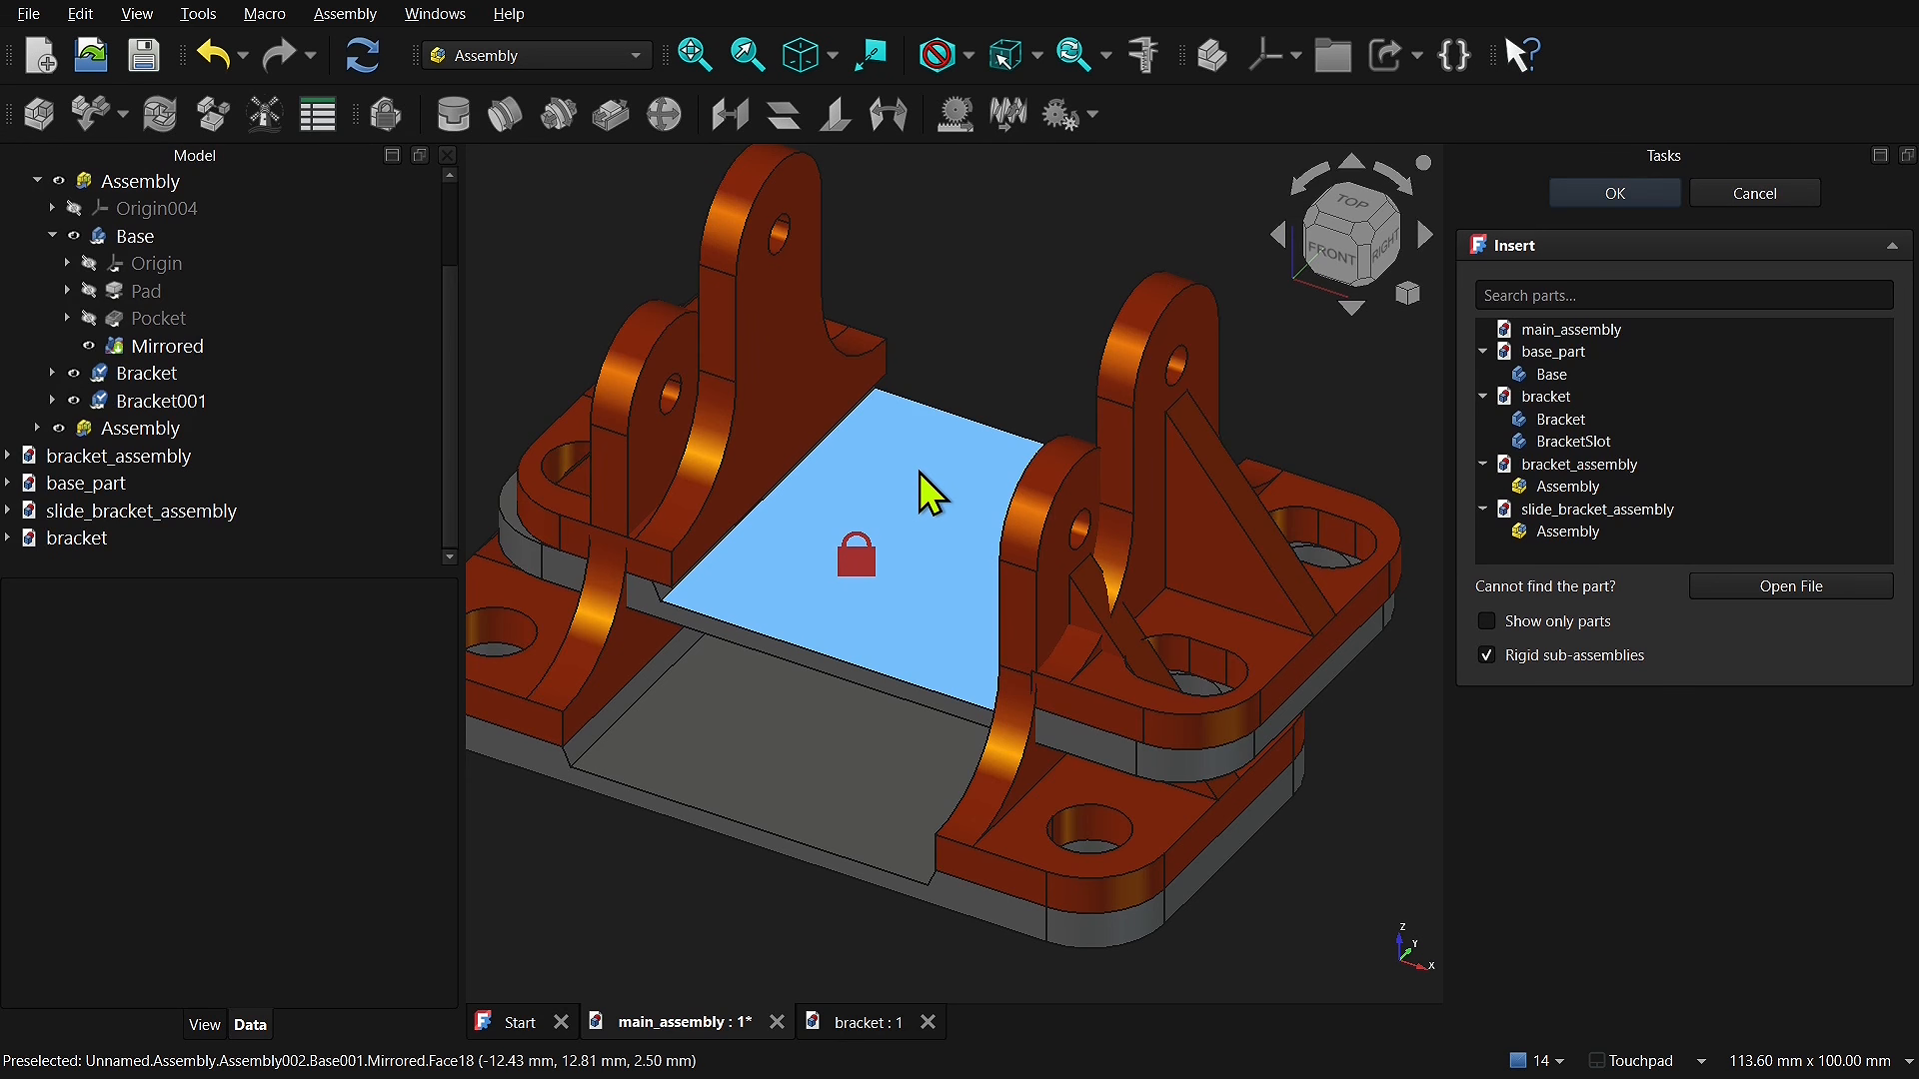
Step: Move the slide bracket sub-assembly behind and clear of the grounded bracket sub-assembly, and finish inserting components
left_click_drag(920, 473, 1110, 336)
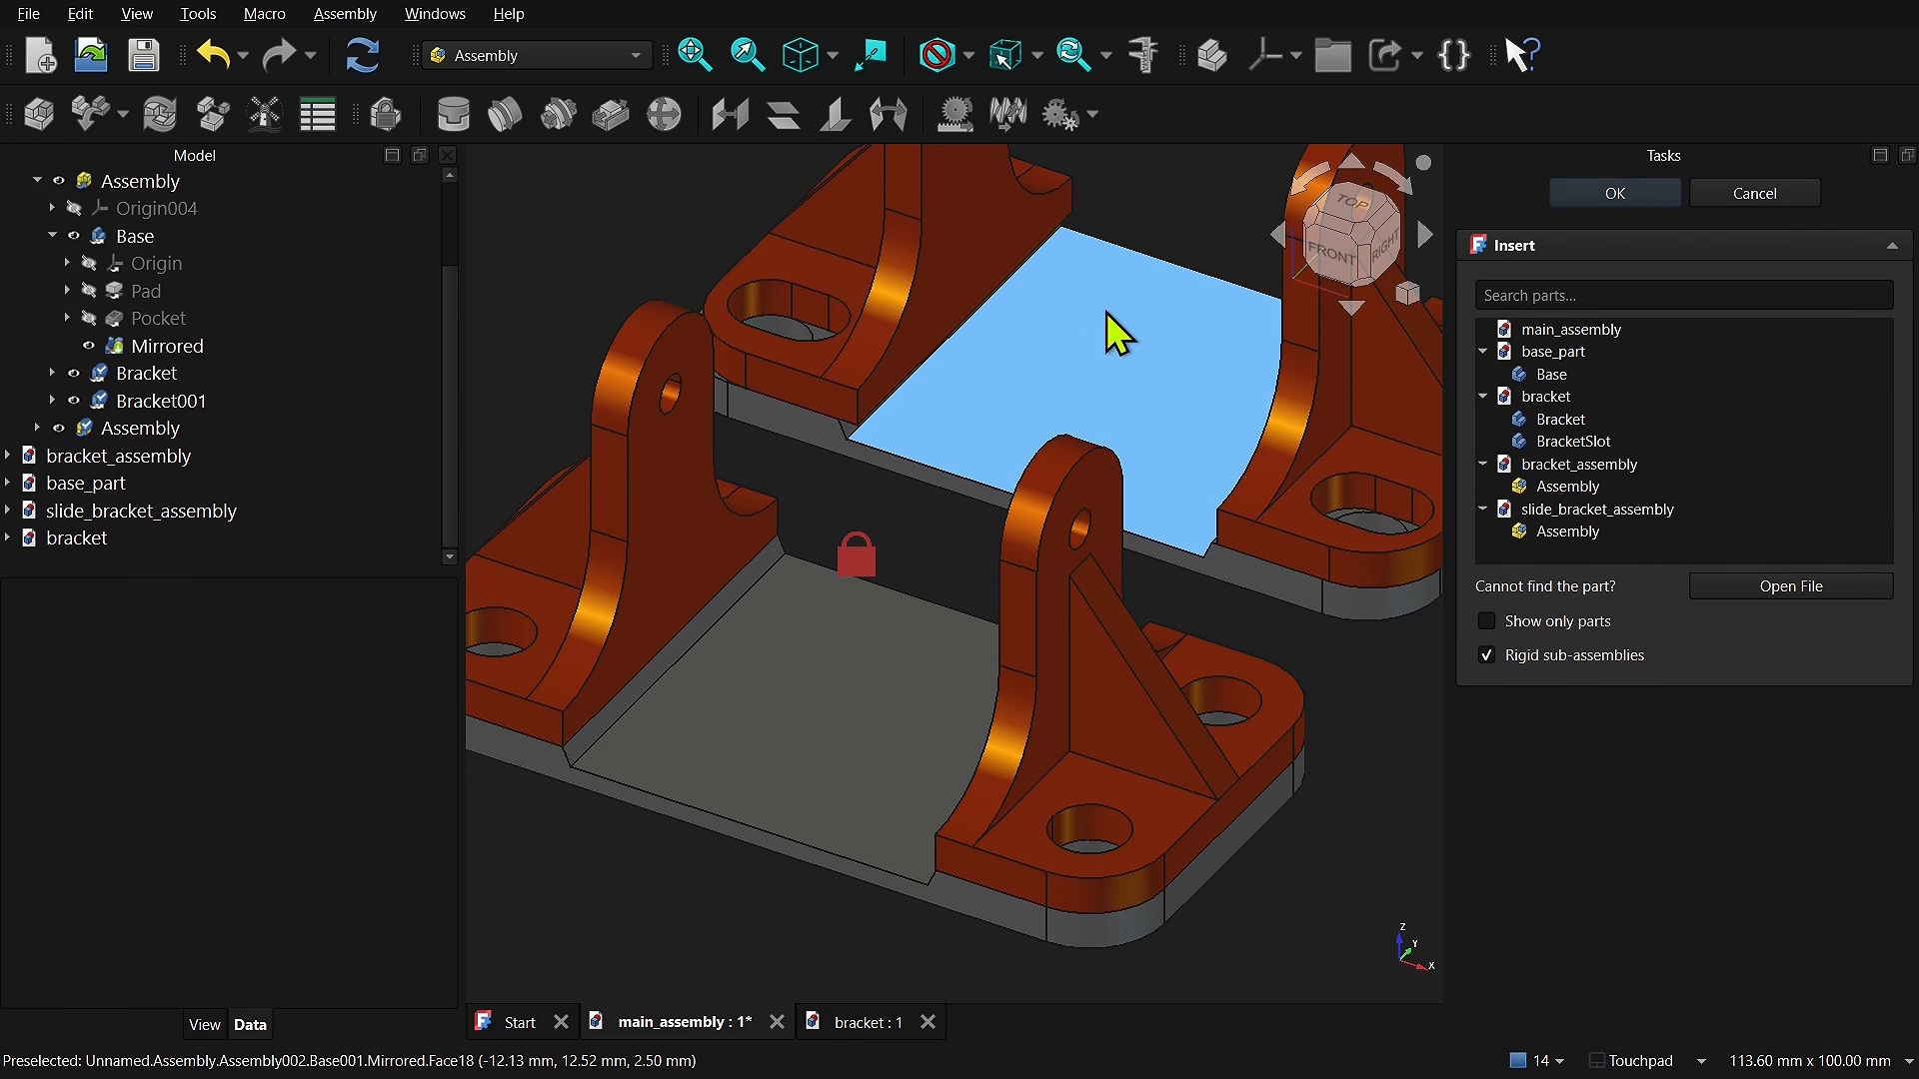
scroll(939, 424, "down", 3)
left_click_drag(942, 428, 987, 406)
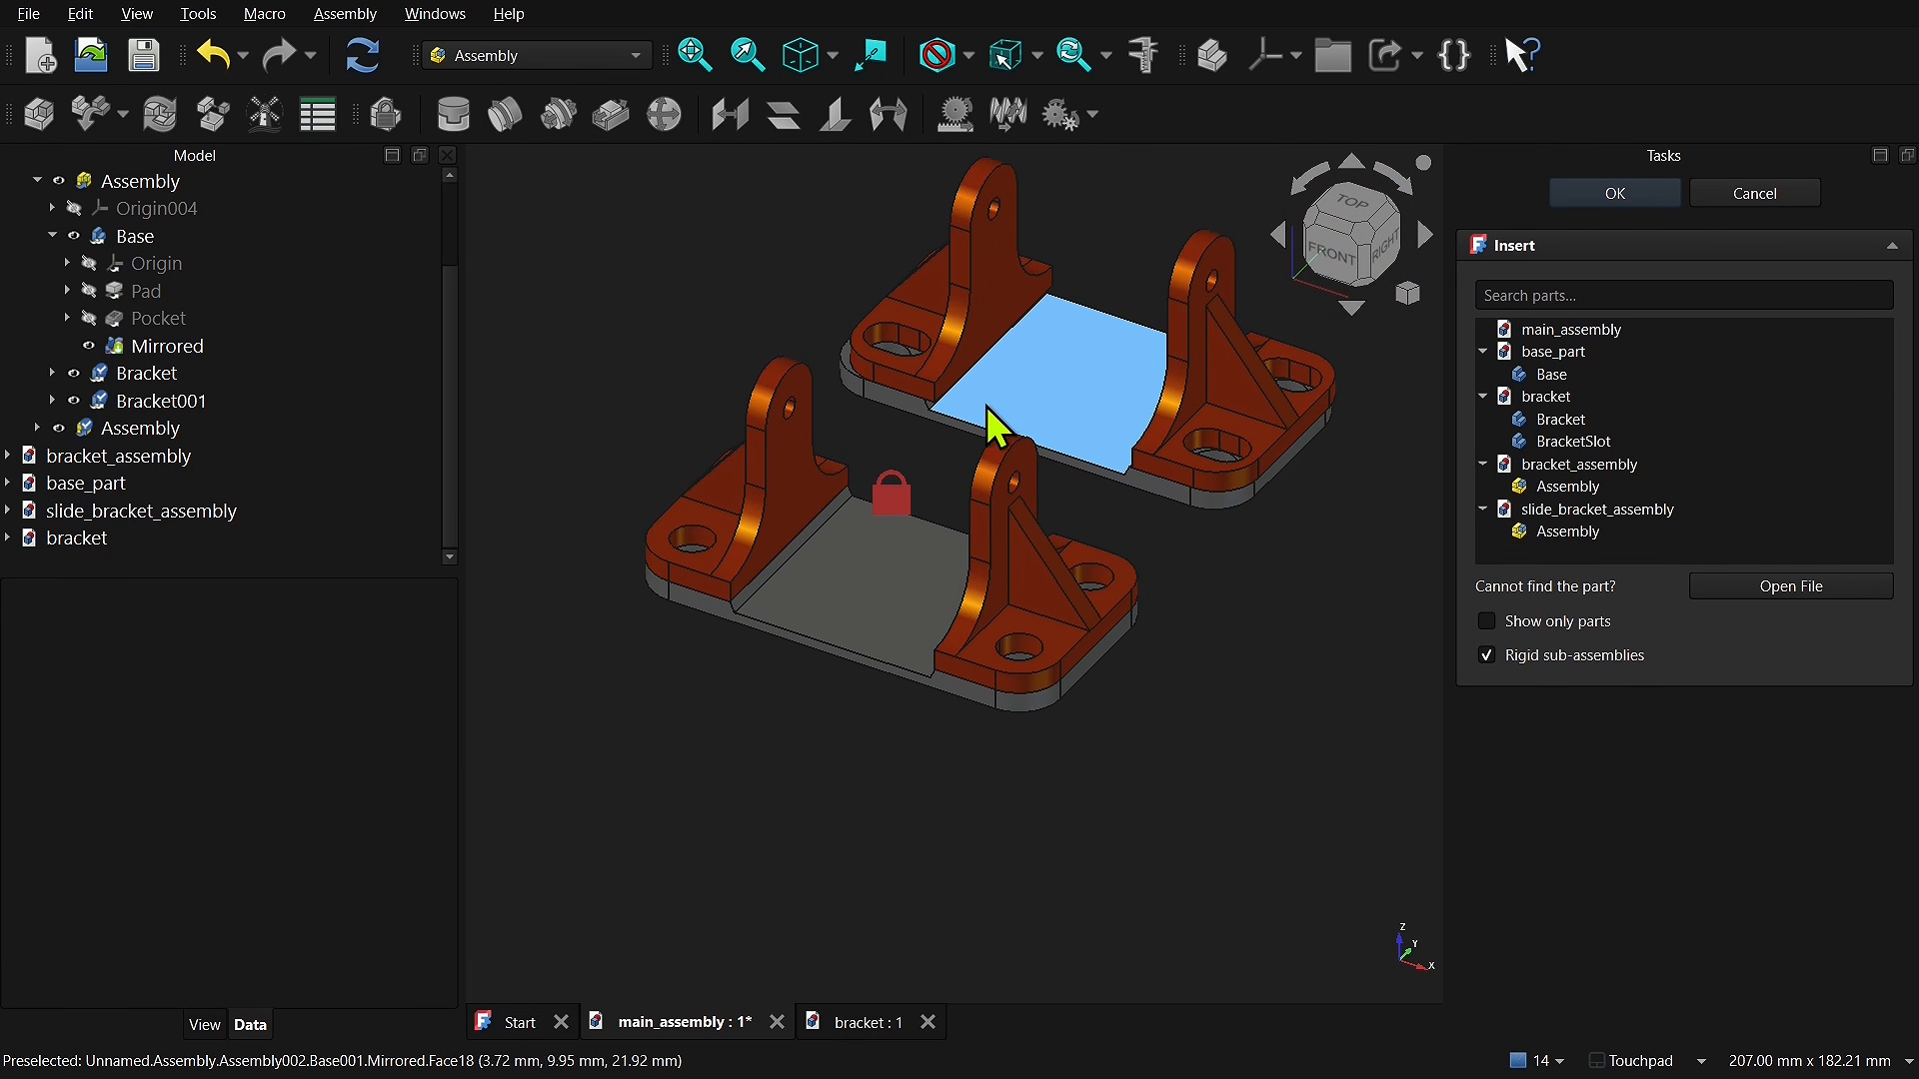
left_click(1610, 195)
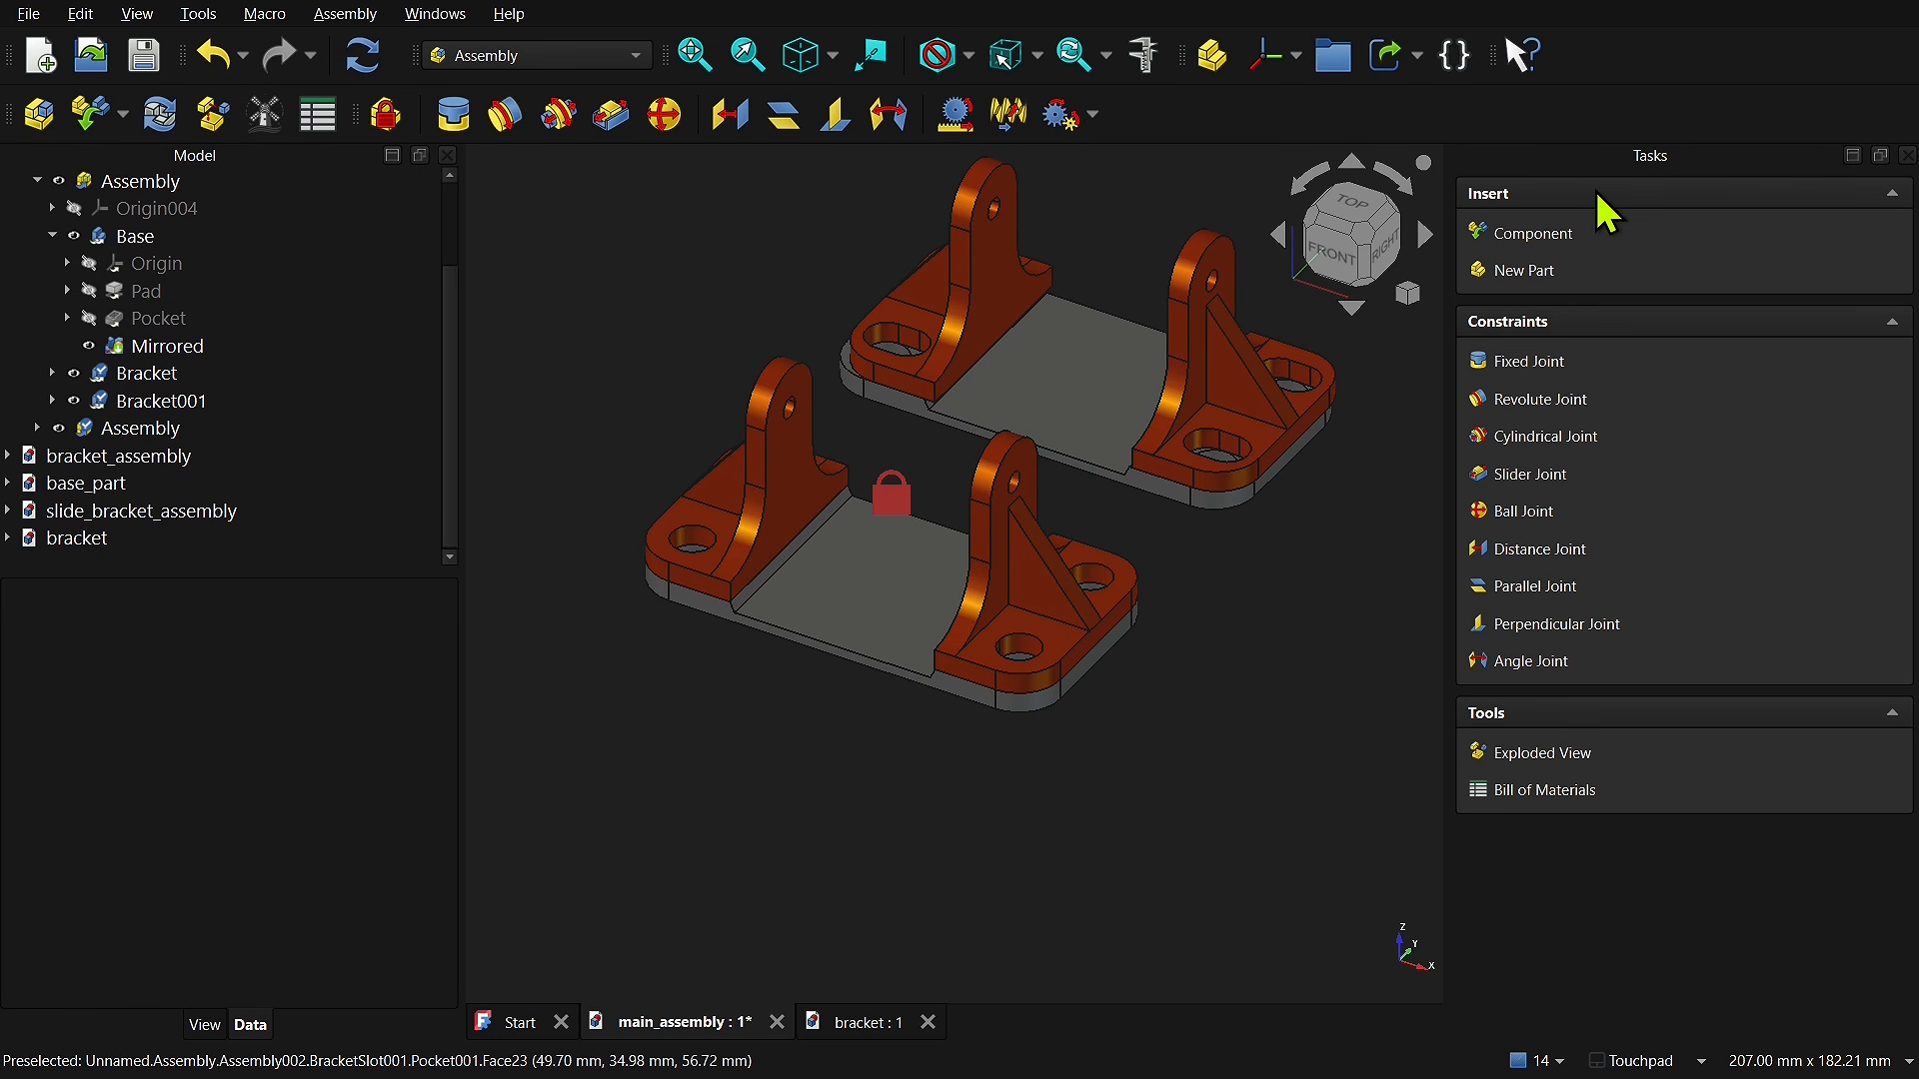
Step: Unground the bracket sub-assembly, move it farther from the slide bracket sub-assembly, and ground it again by its base
left_click(869, 585)
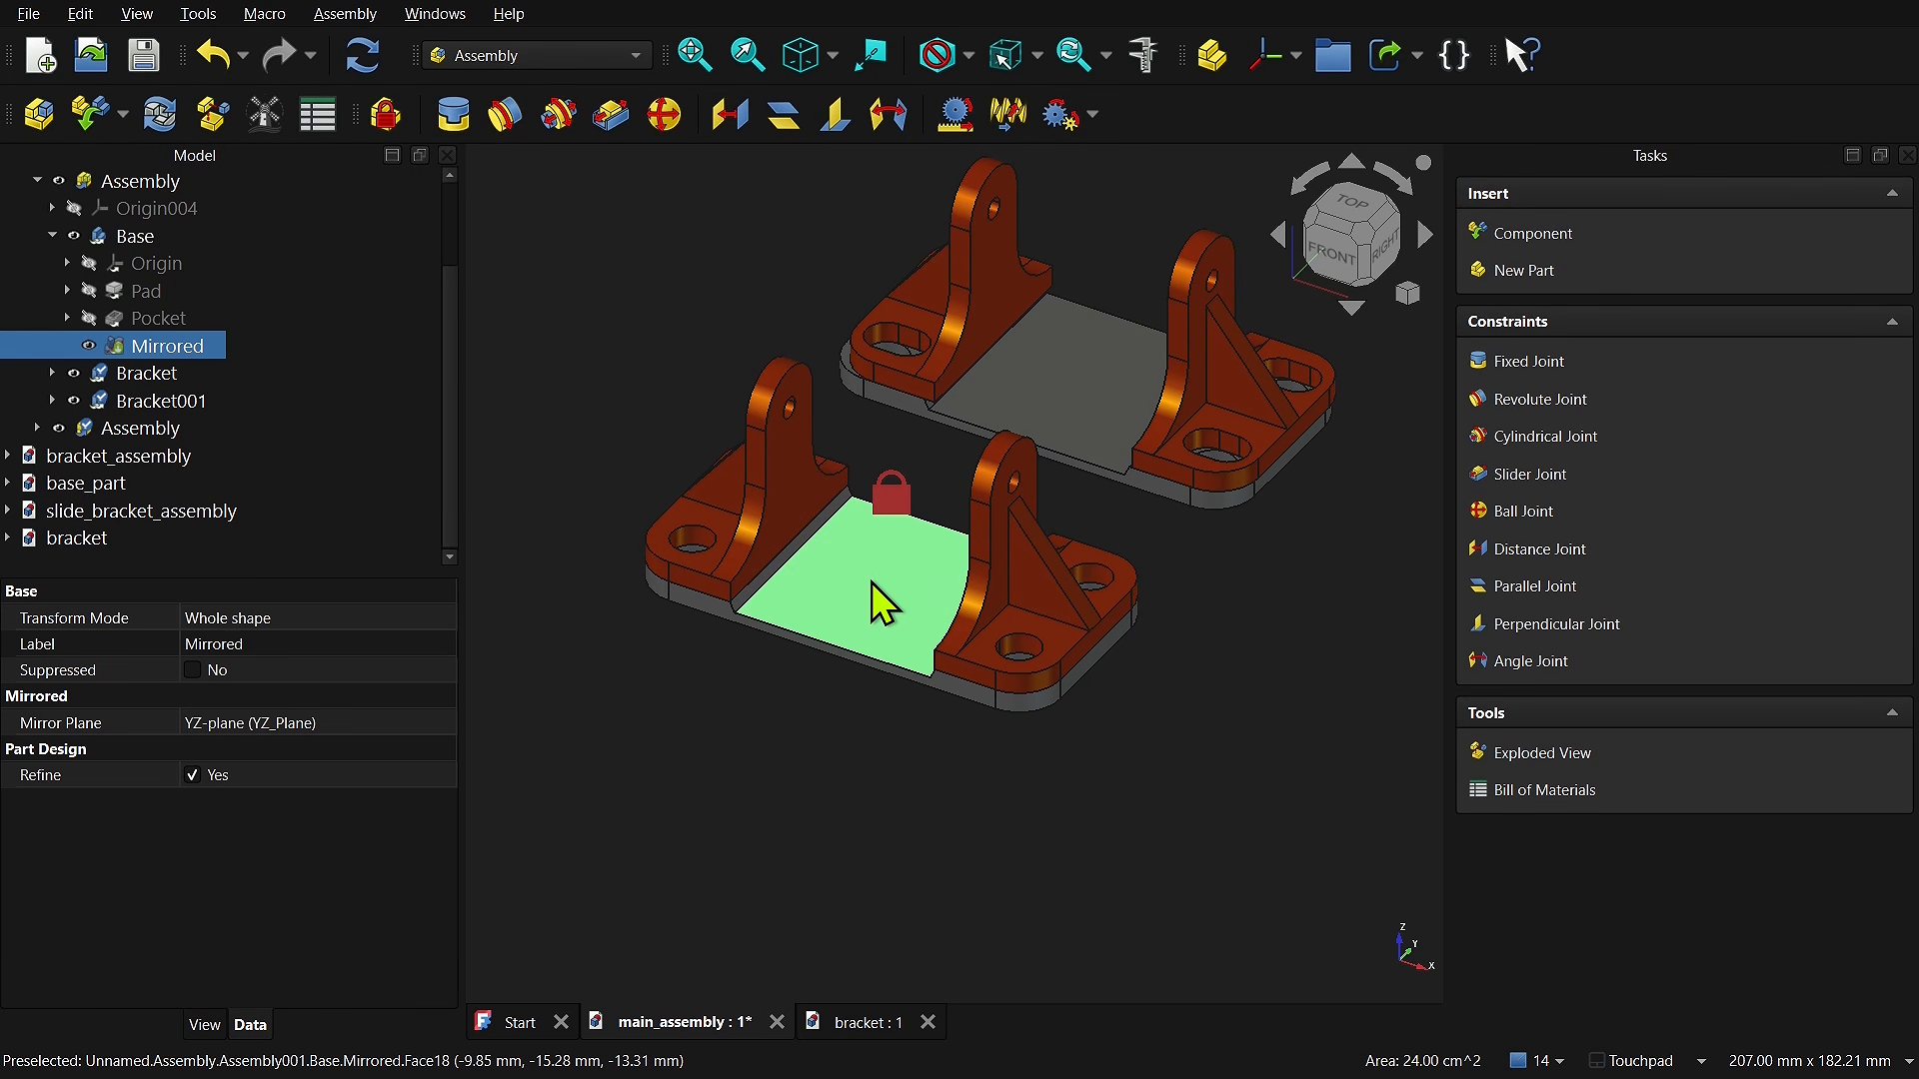
left_click(388, 116)
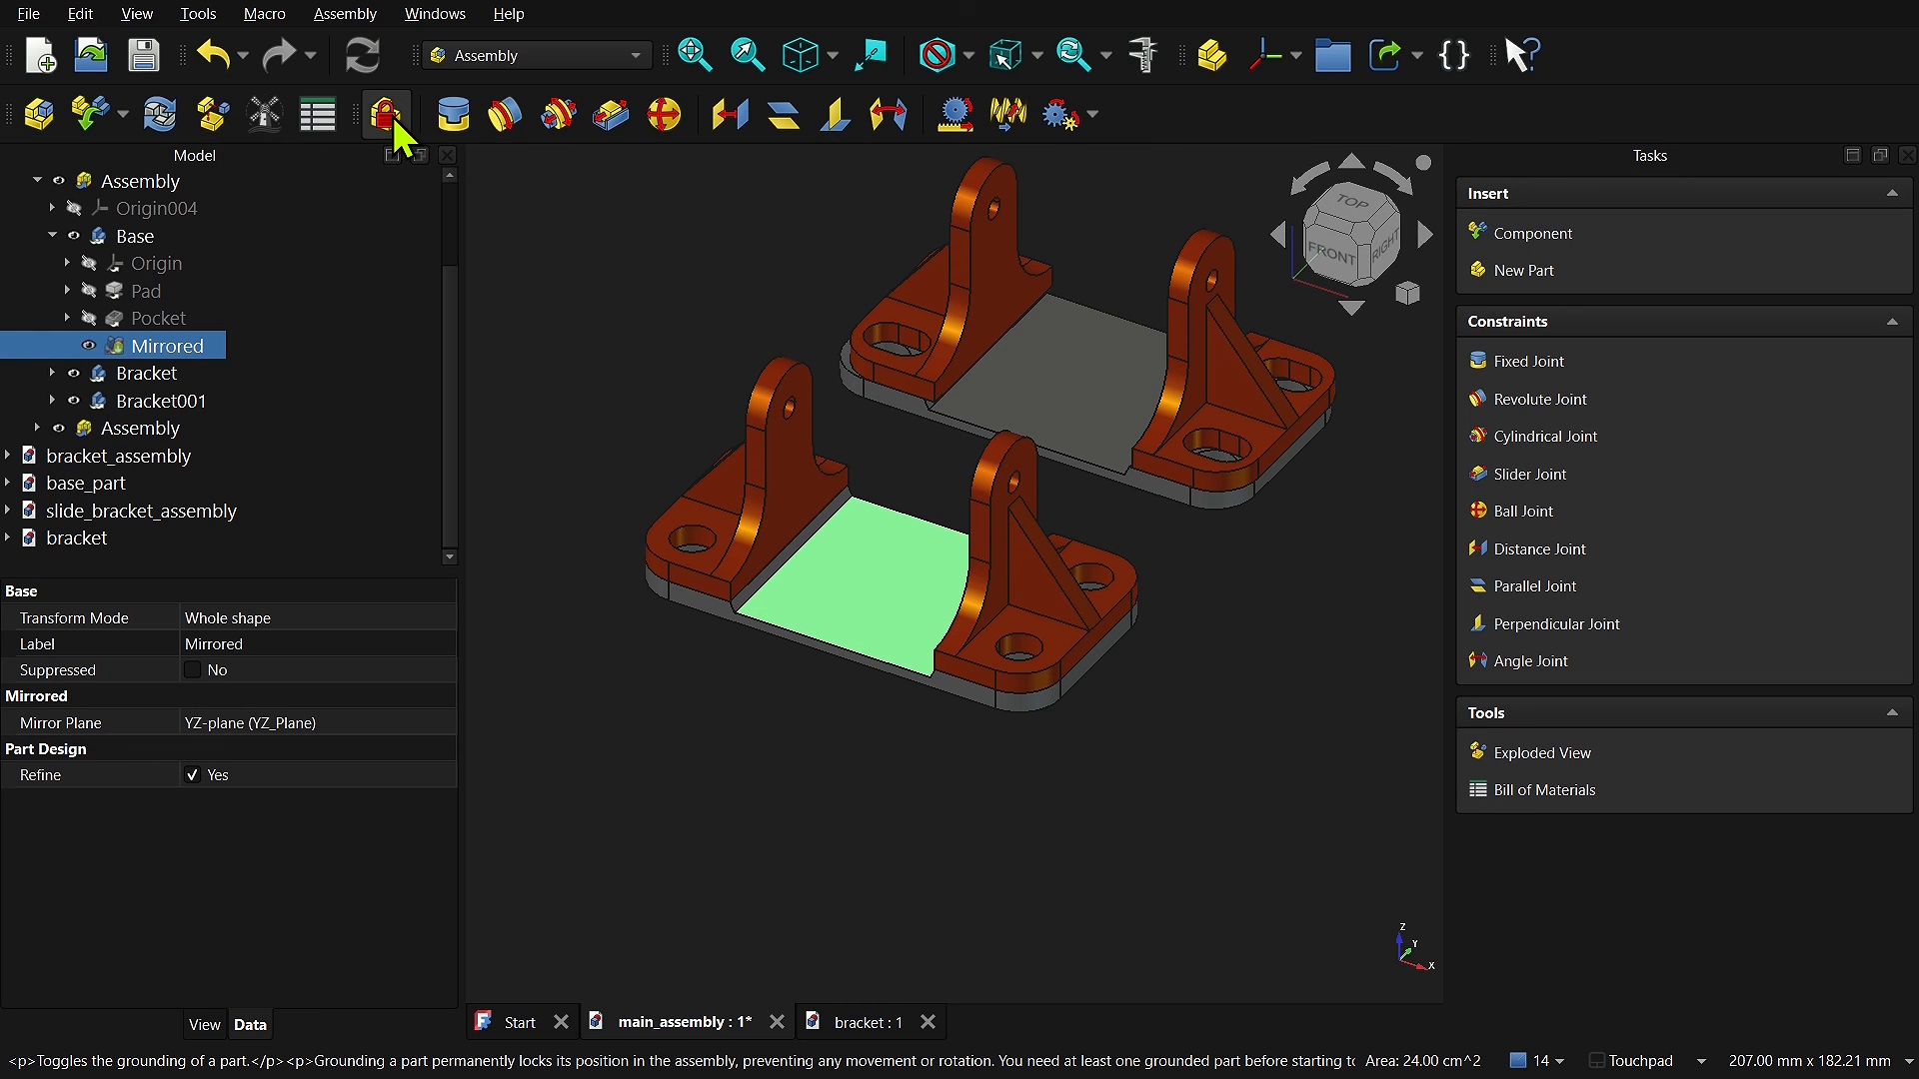
left_click_drag(913, 607, 788, 814)
left_click_drag(1054, 409, 1056, 510)
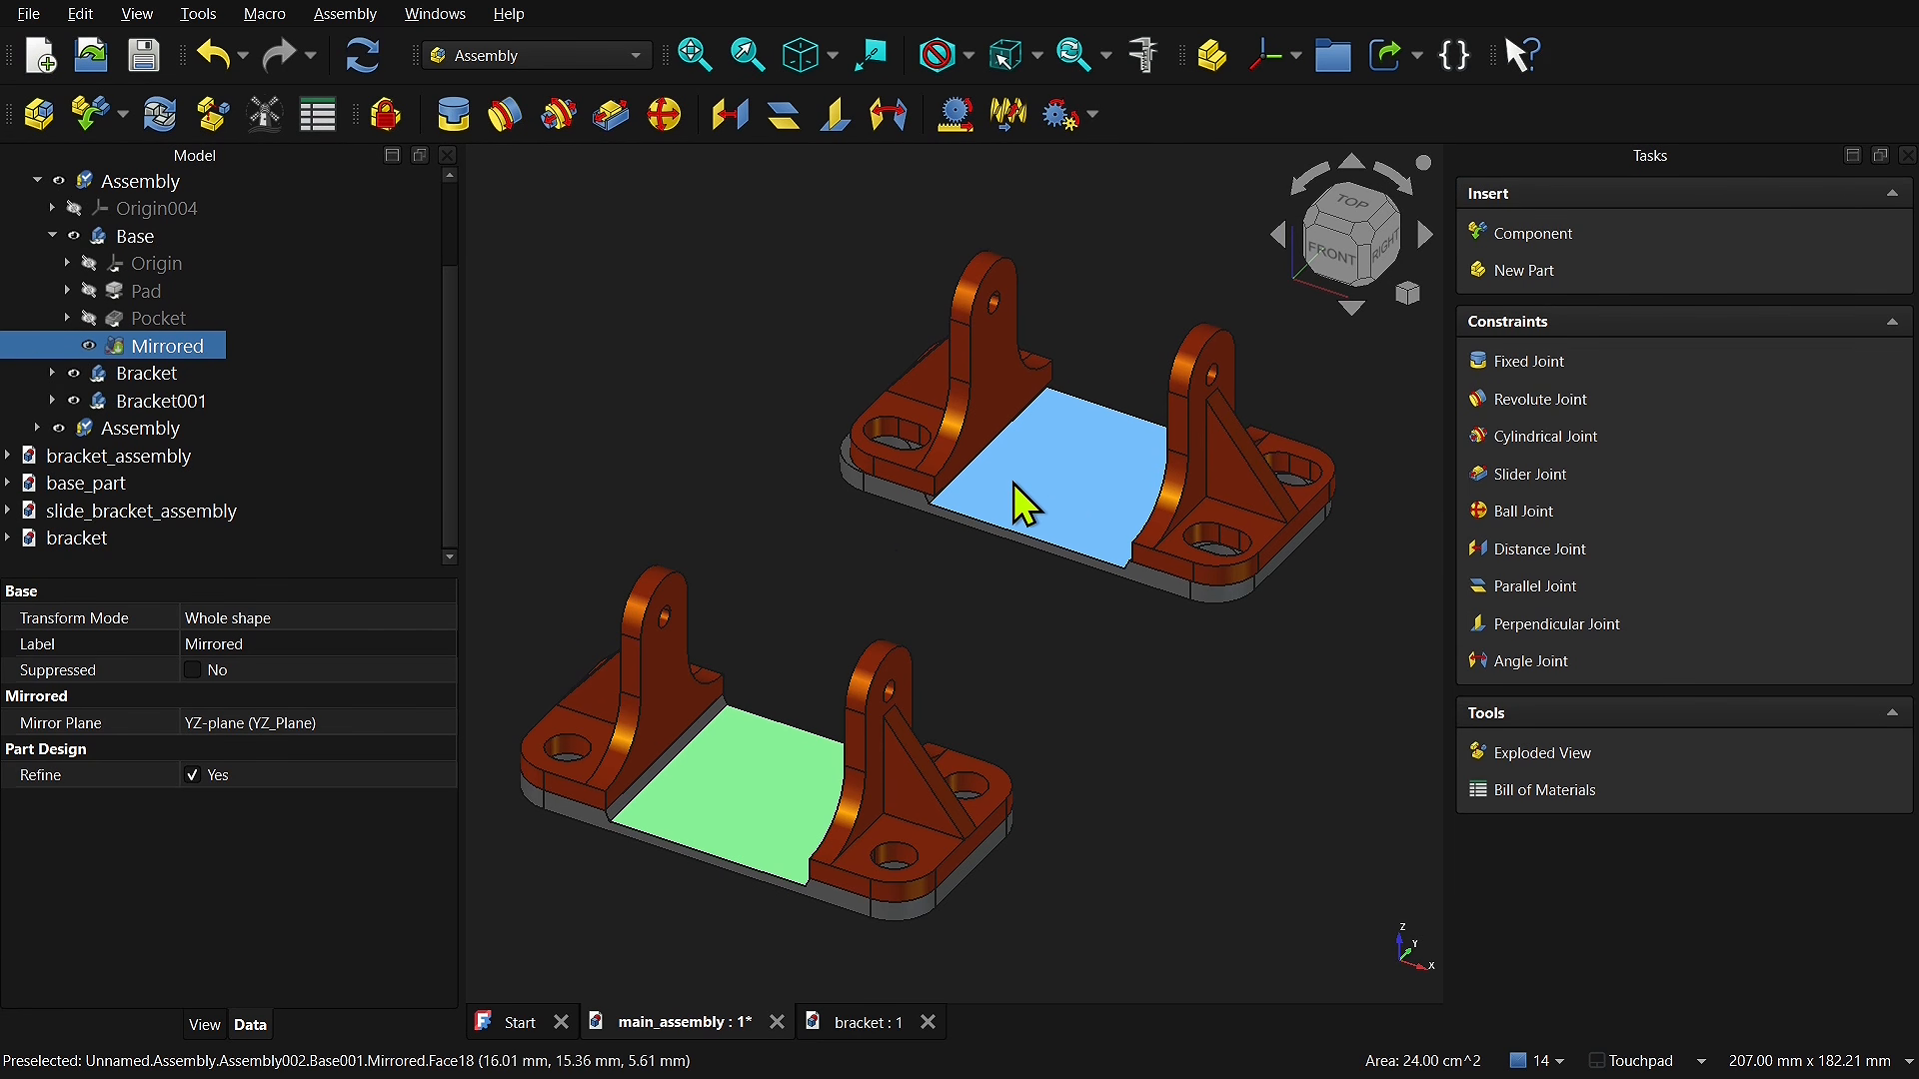
left_click(762, 795)
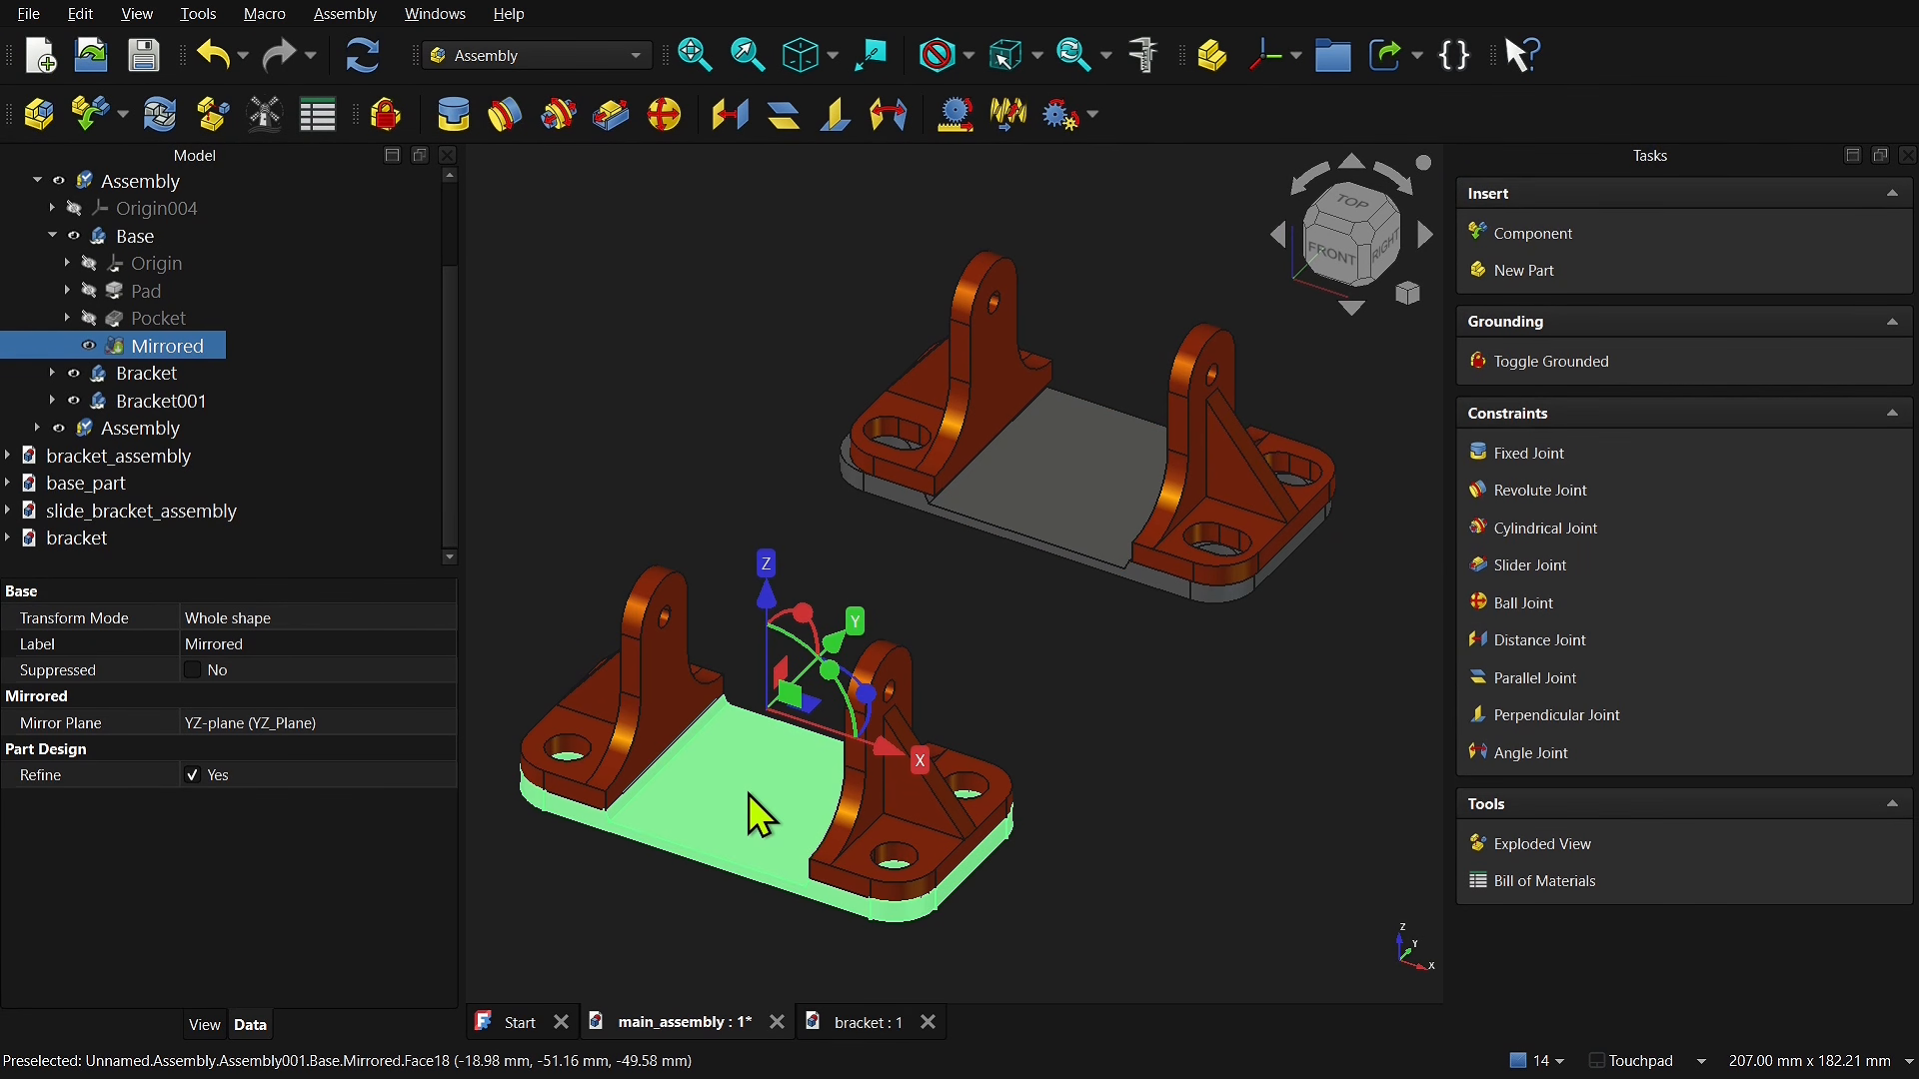
left_click(385, 120)
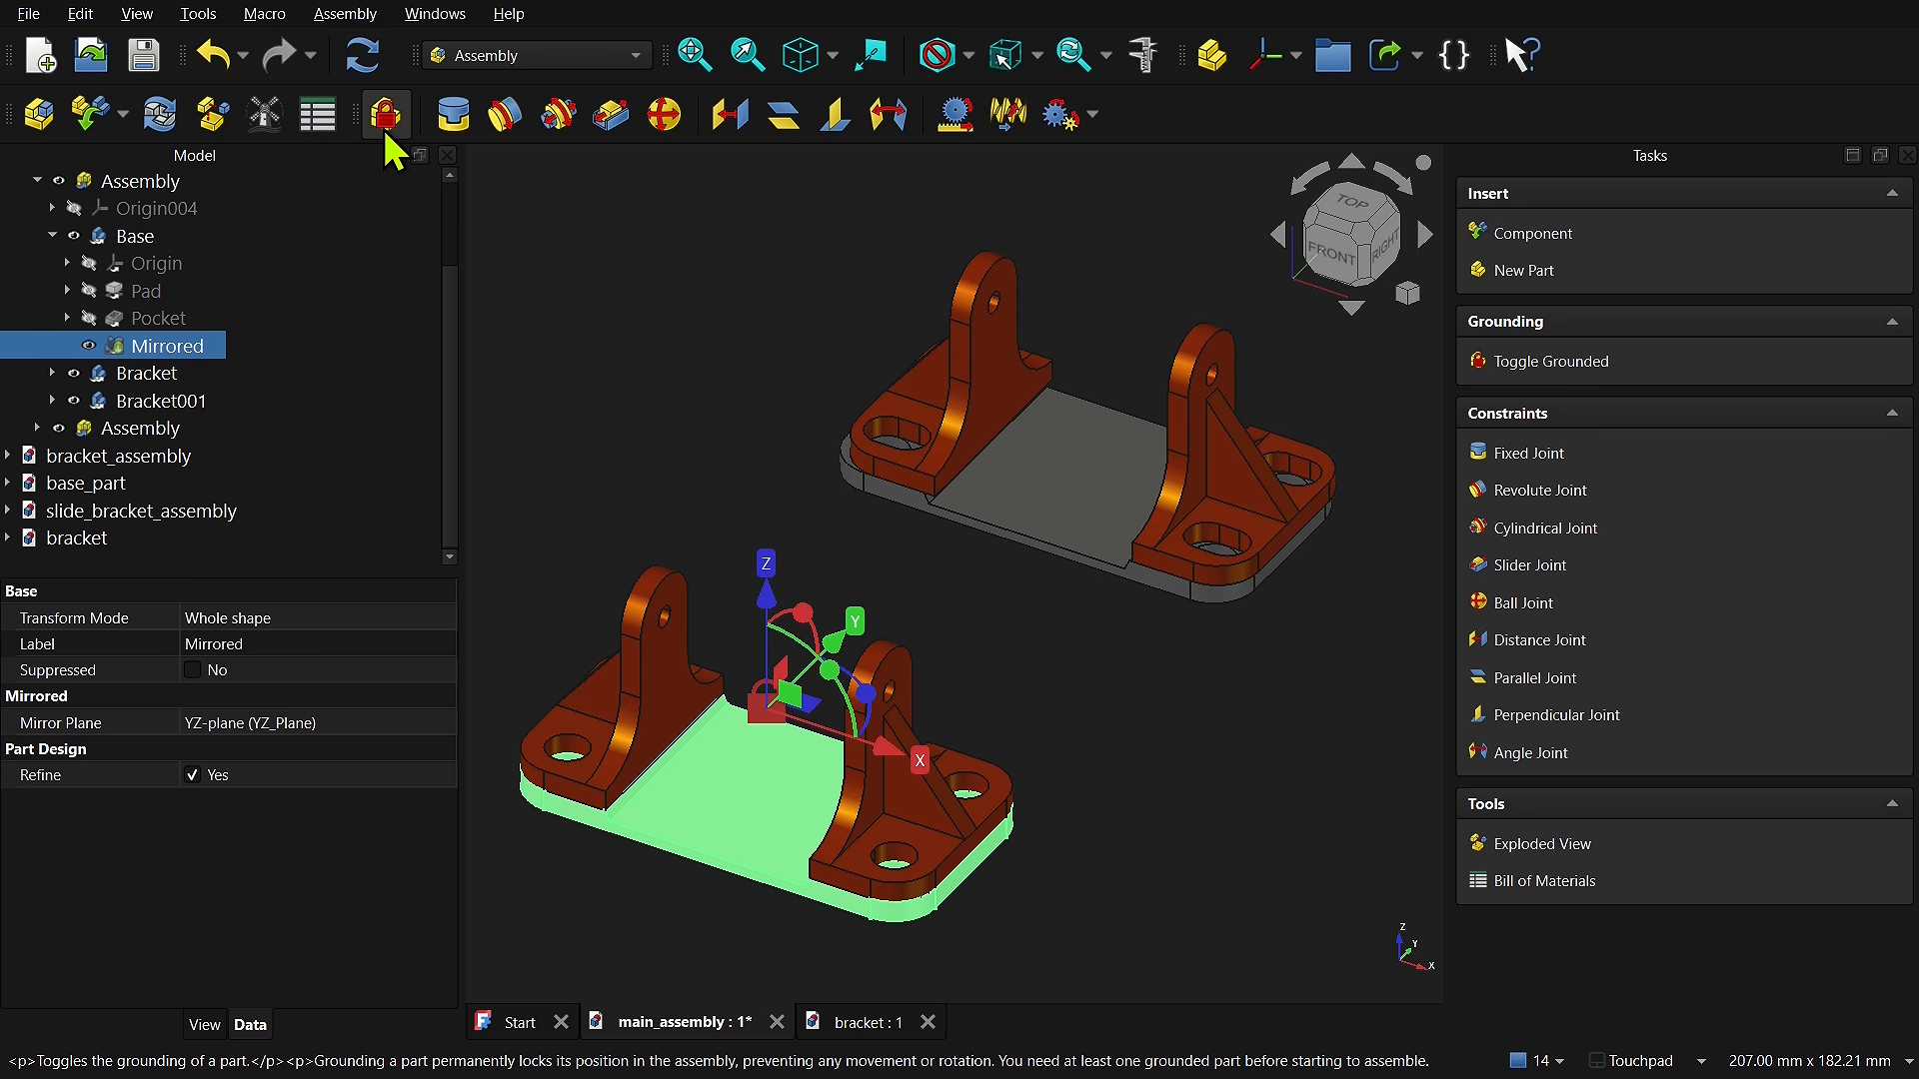
Step: Move the slide bracket sub-assembly slightly closer to the bracket sub-assembly and ground it by its base
left_click(1034, 489)
left_click_drag(1033, 489, 934, 471)
left_click_drag(1159, 449, 1147, 442)
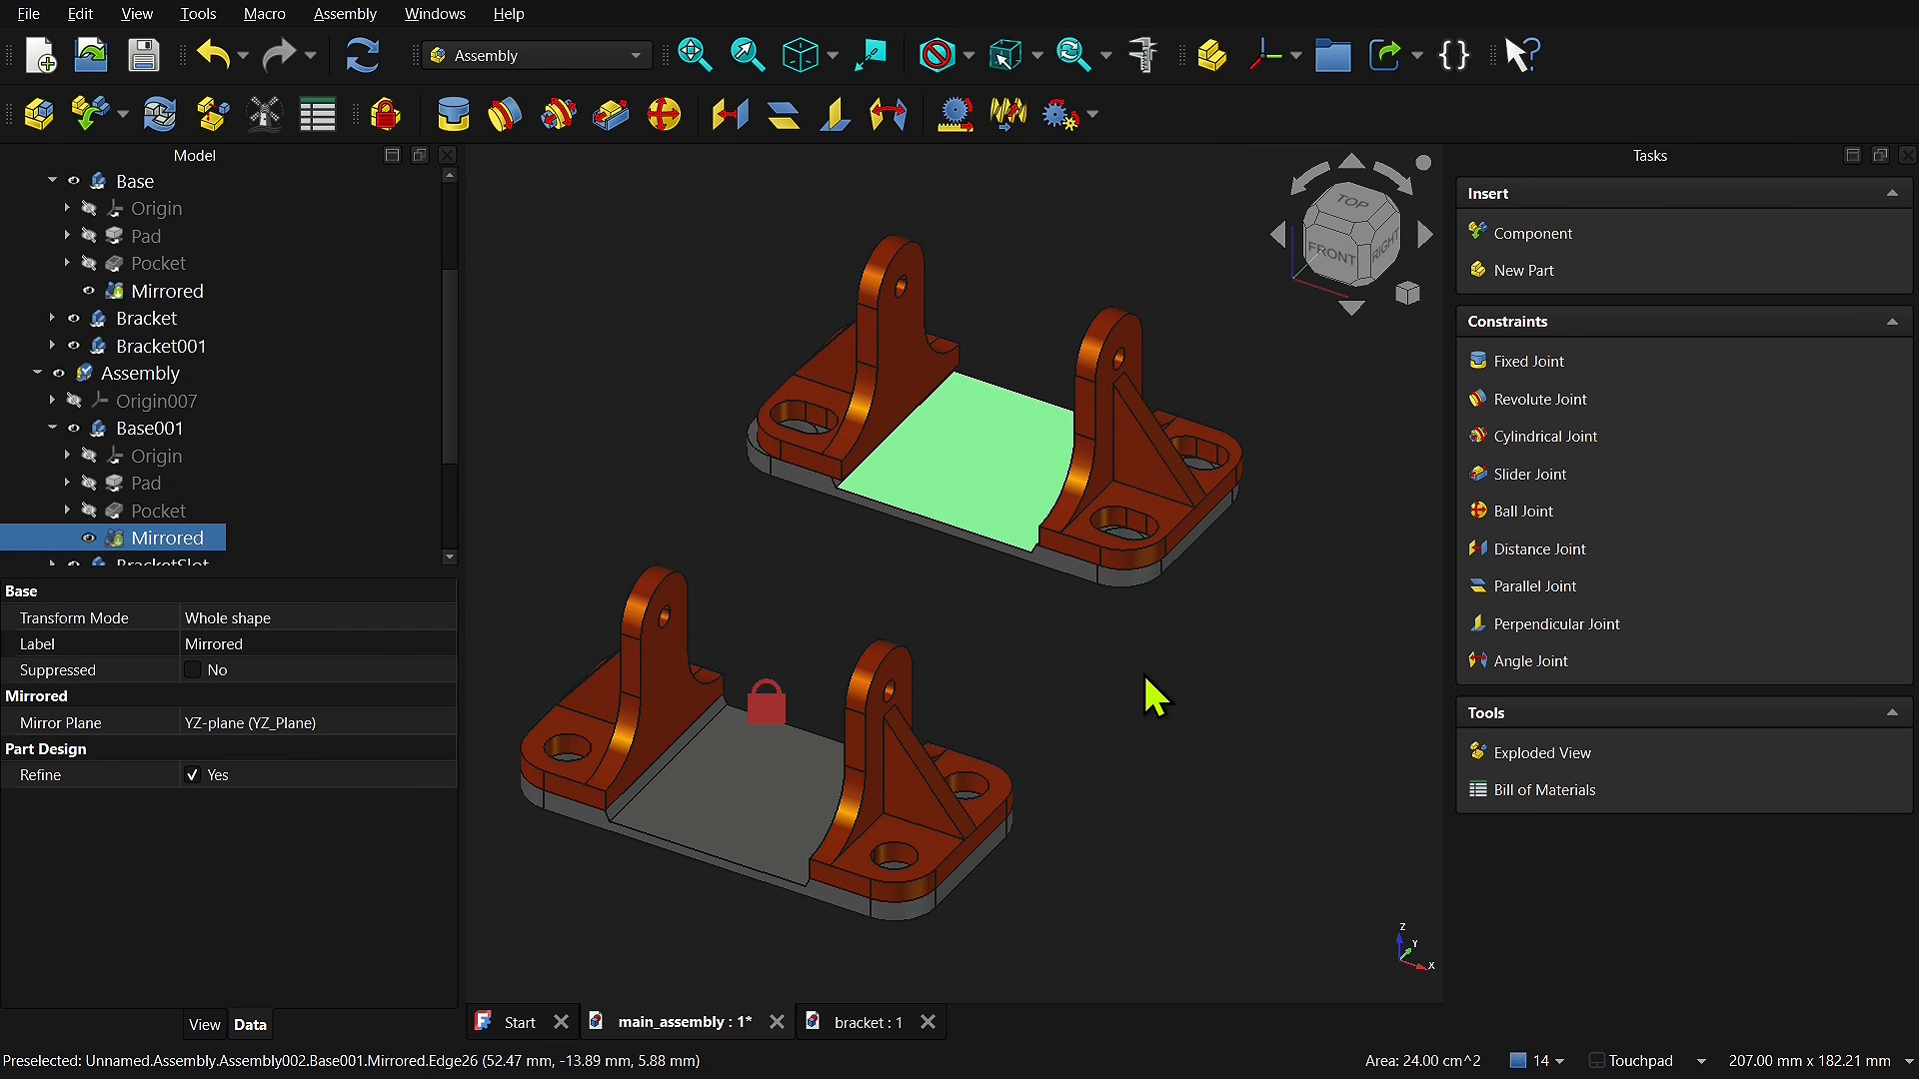
double_click(972, 449)
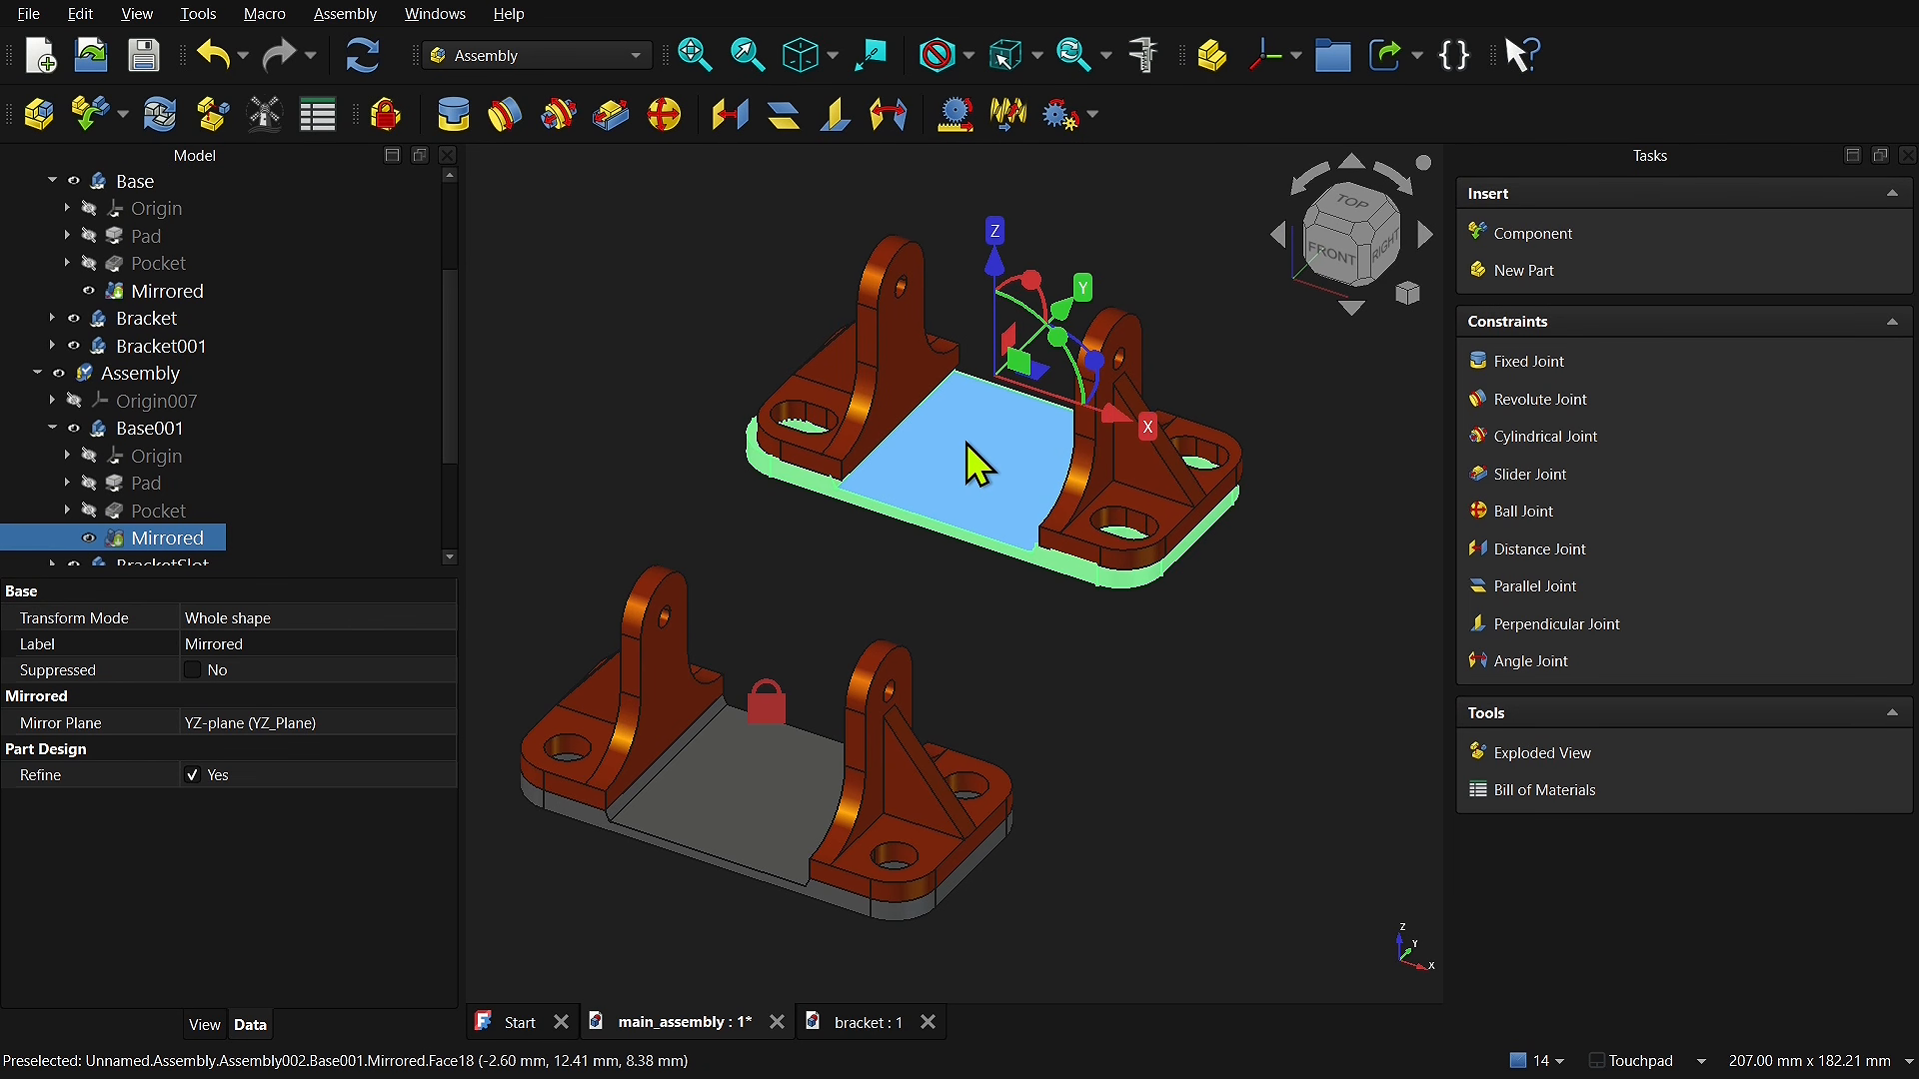
left_click(388, 117)
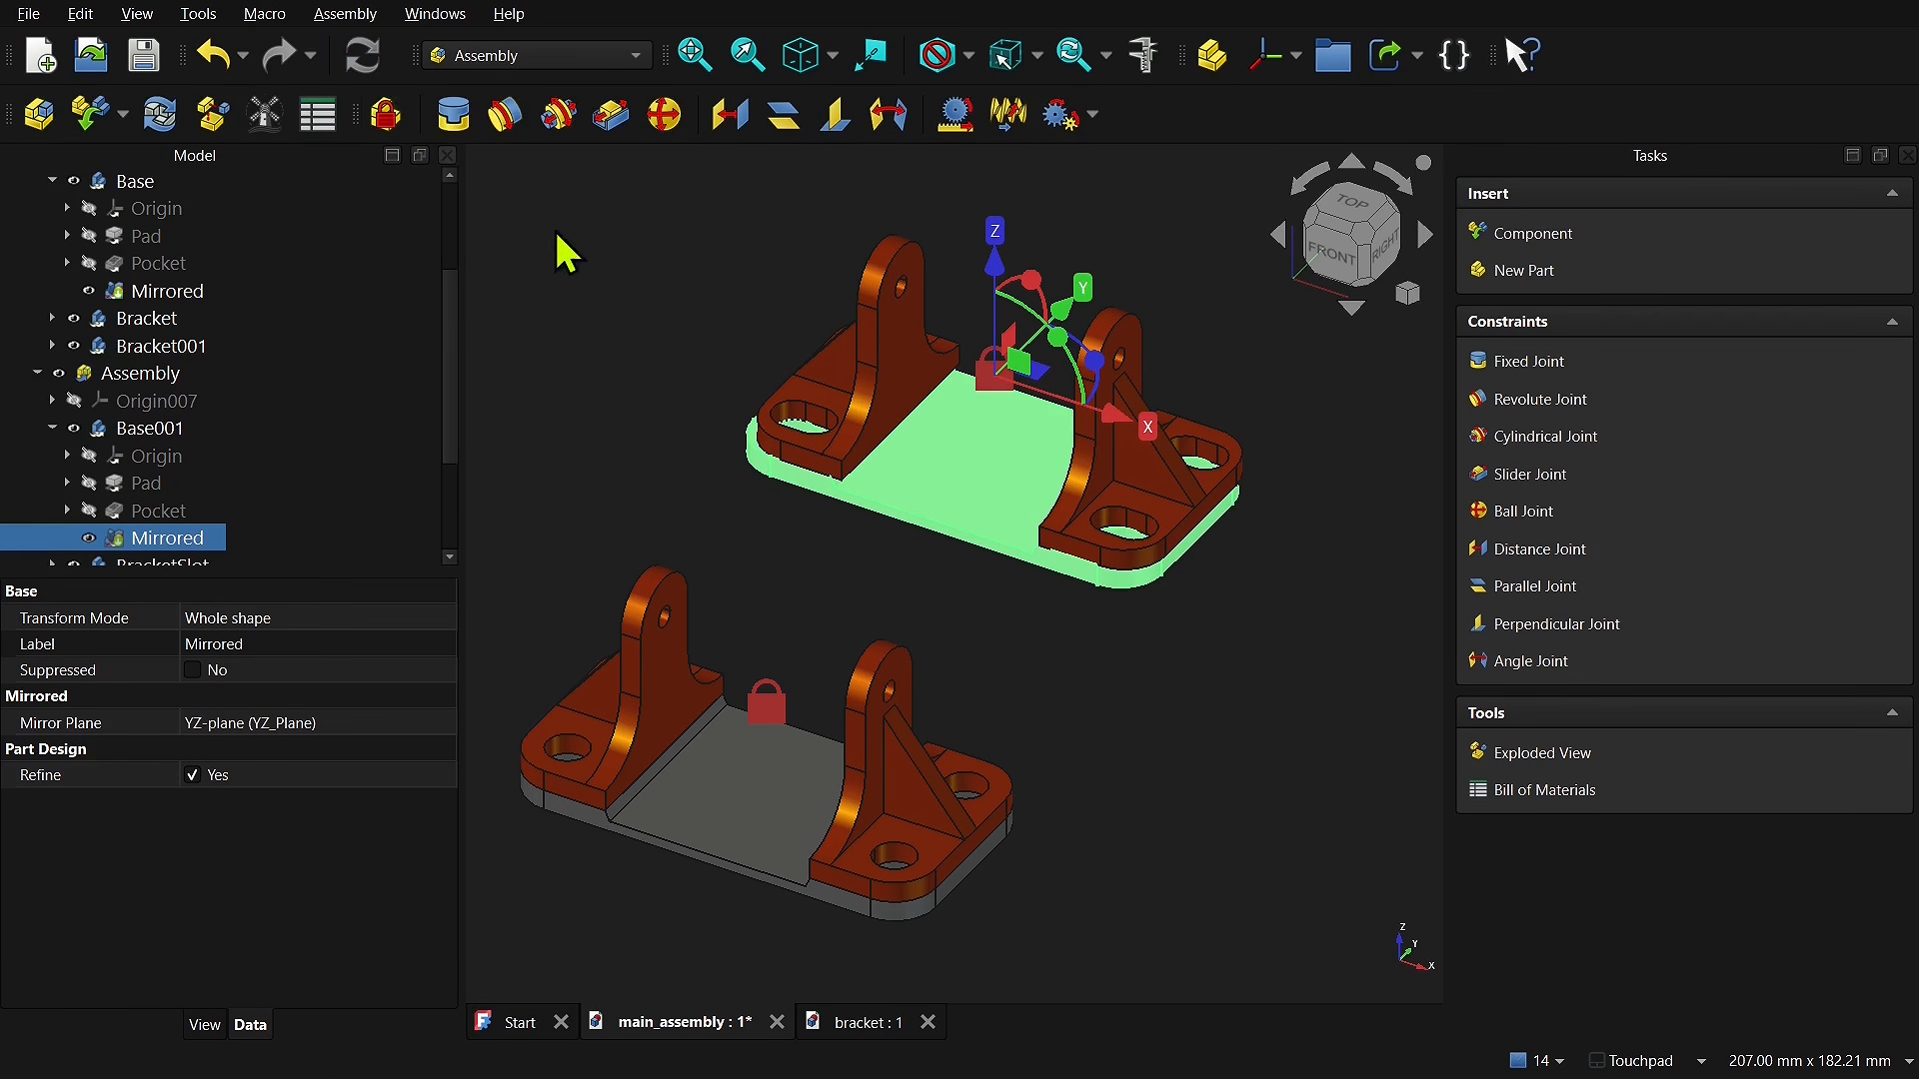
left_click(1212, 644)
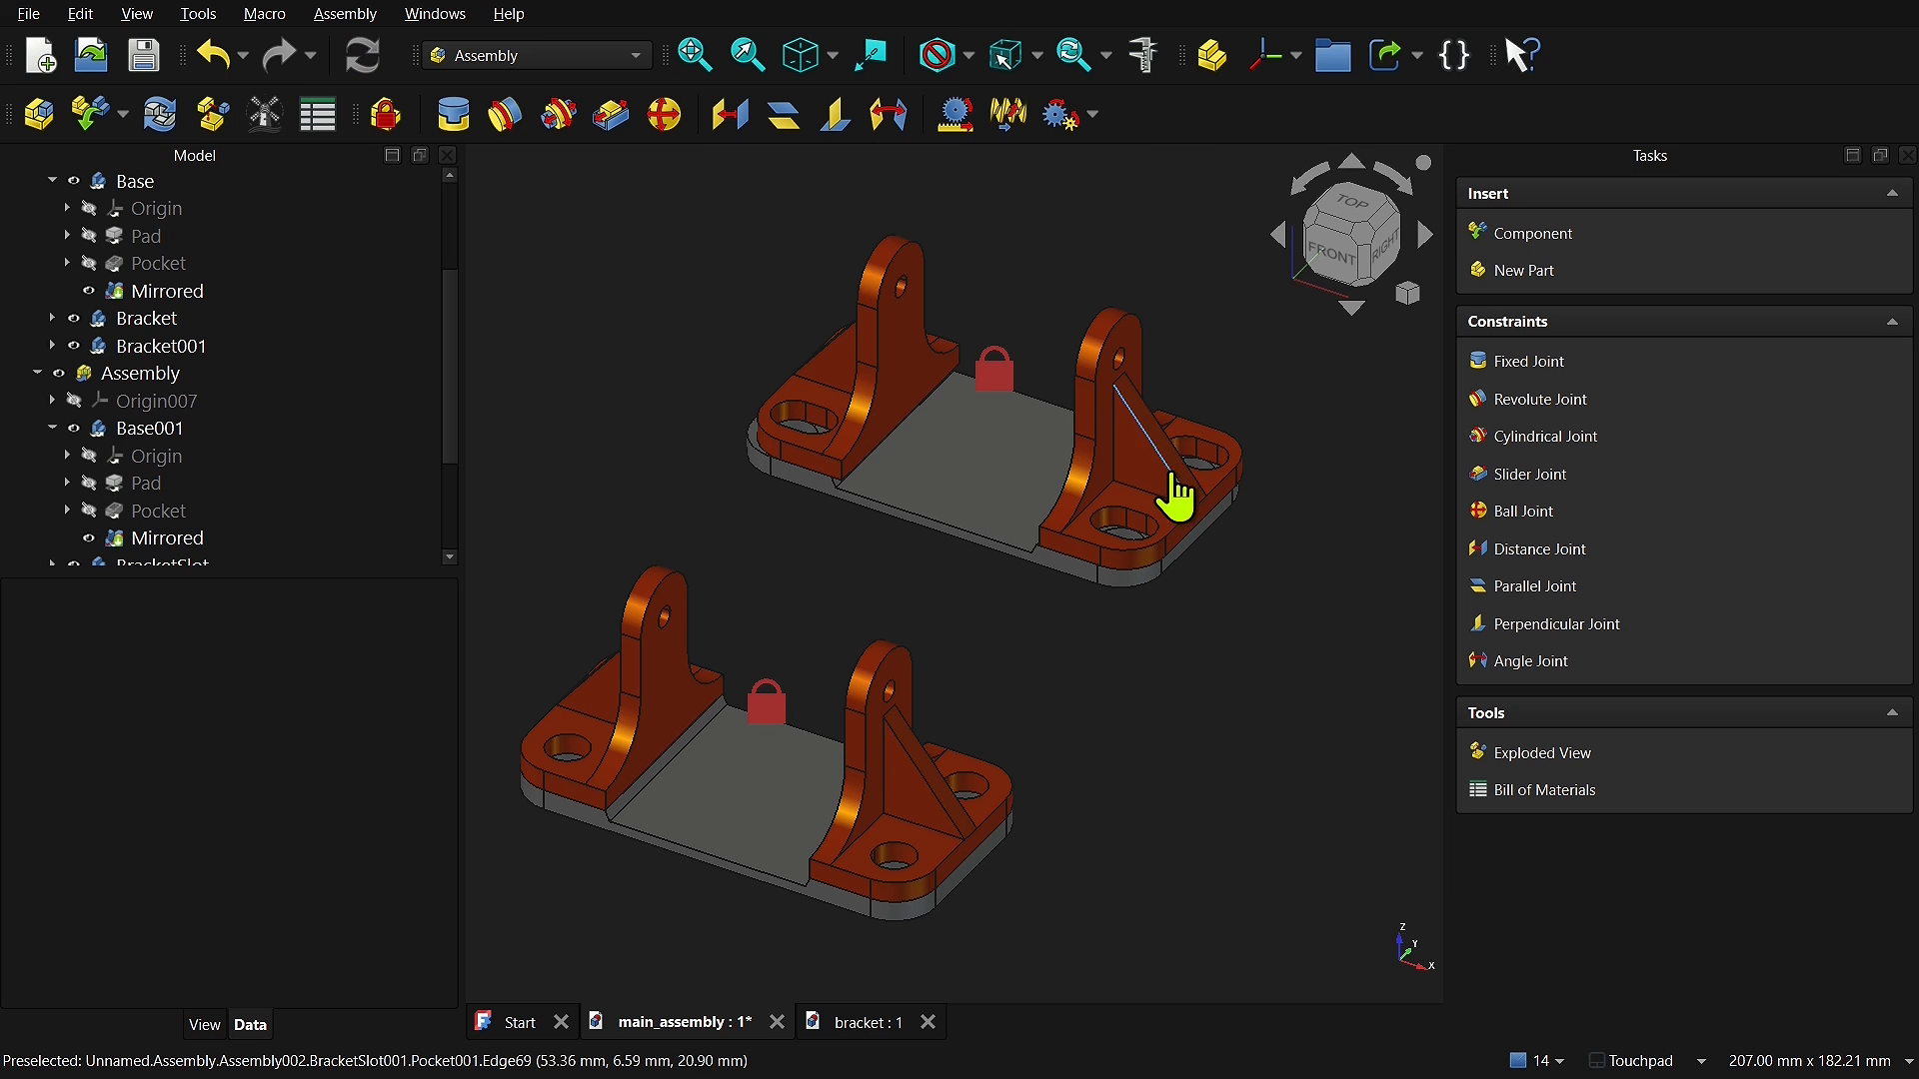
Step: Rename the slide bracket sub-assembly in the model tree as SlidingAssembly
left_click(1145, 430)
left_click(839, 380)
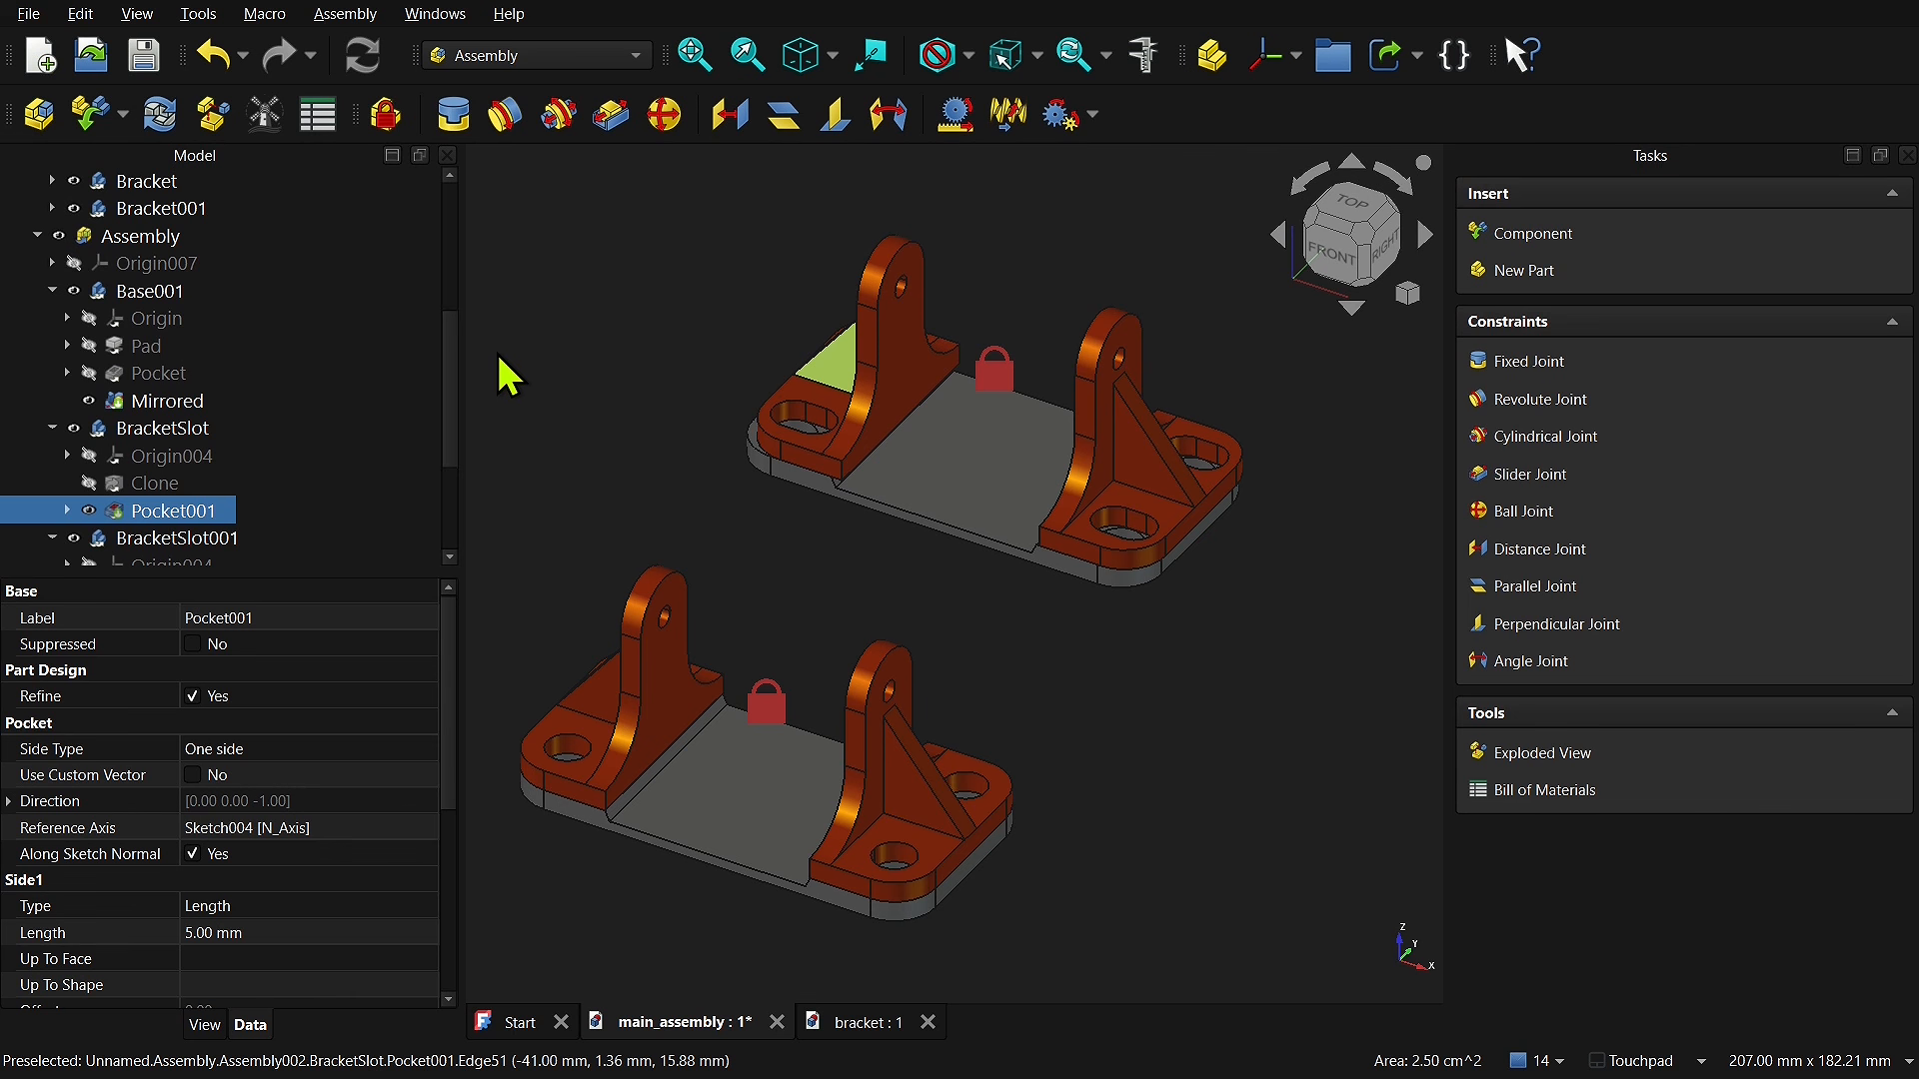
scroll(462, 376, "up", 3)
scroll(440, 279, "up", 1)
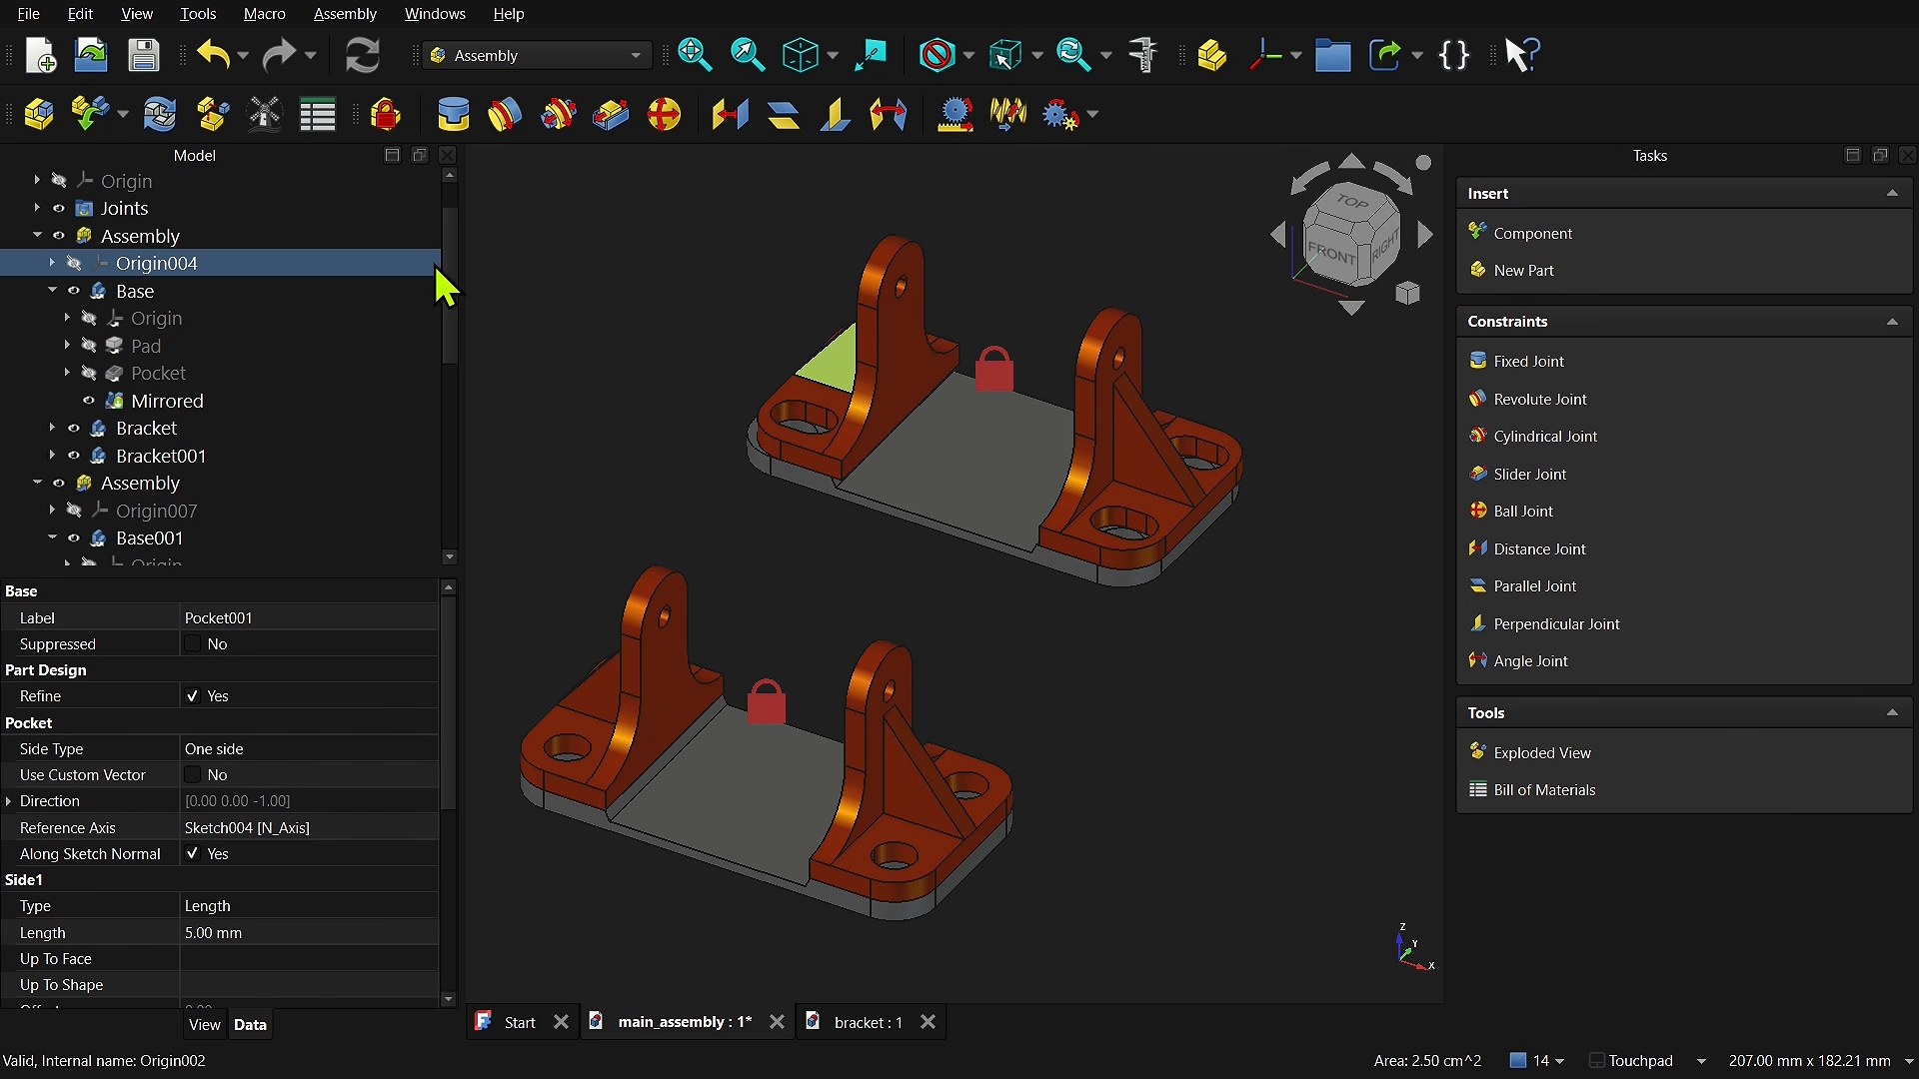
left_click(147, 481)
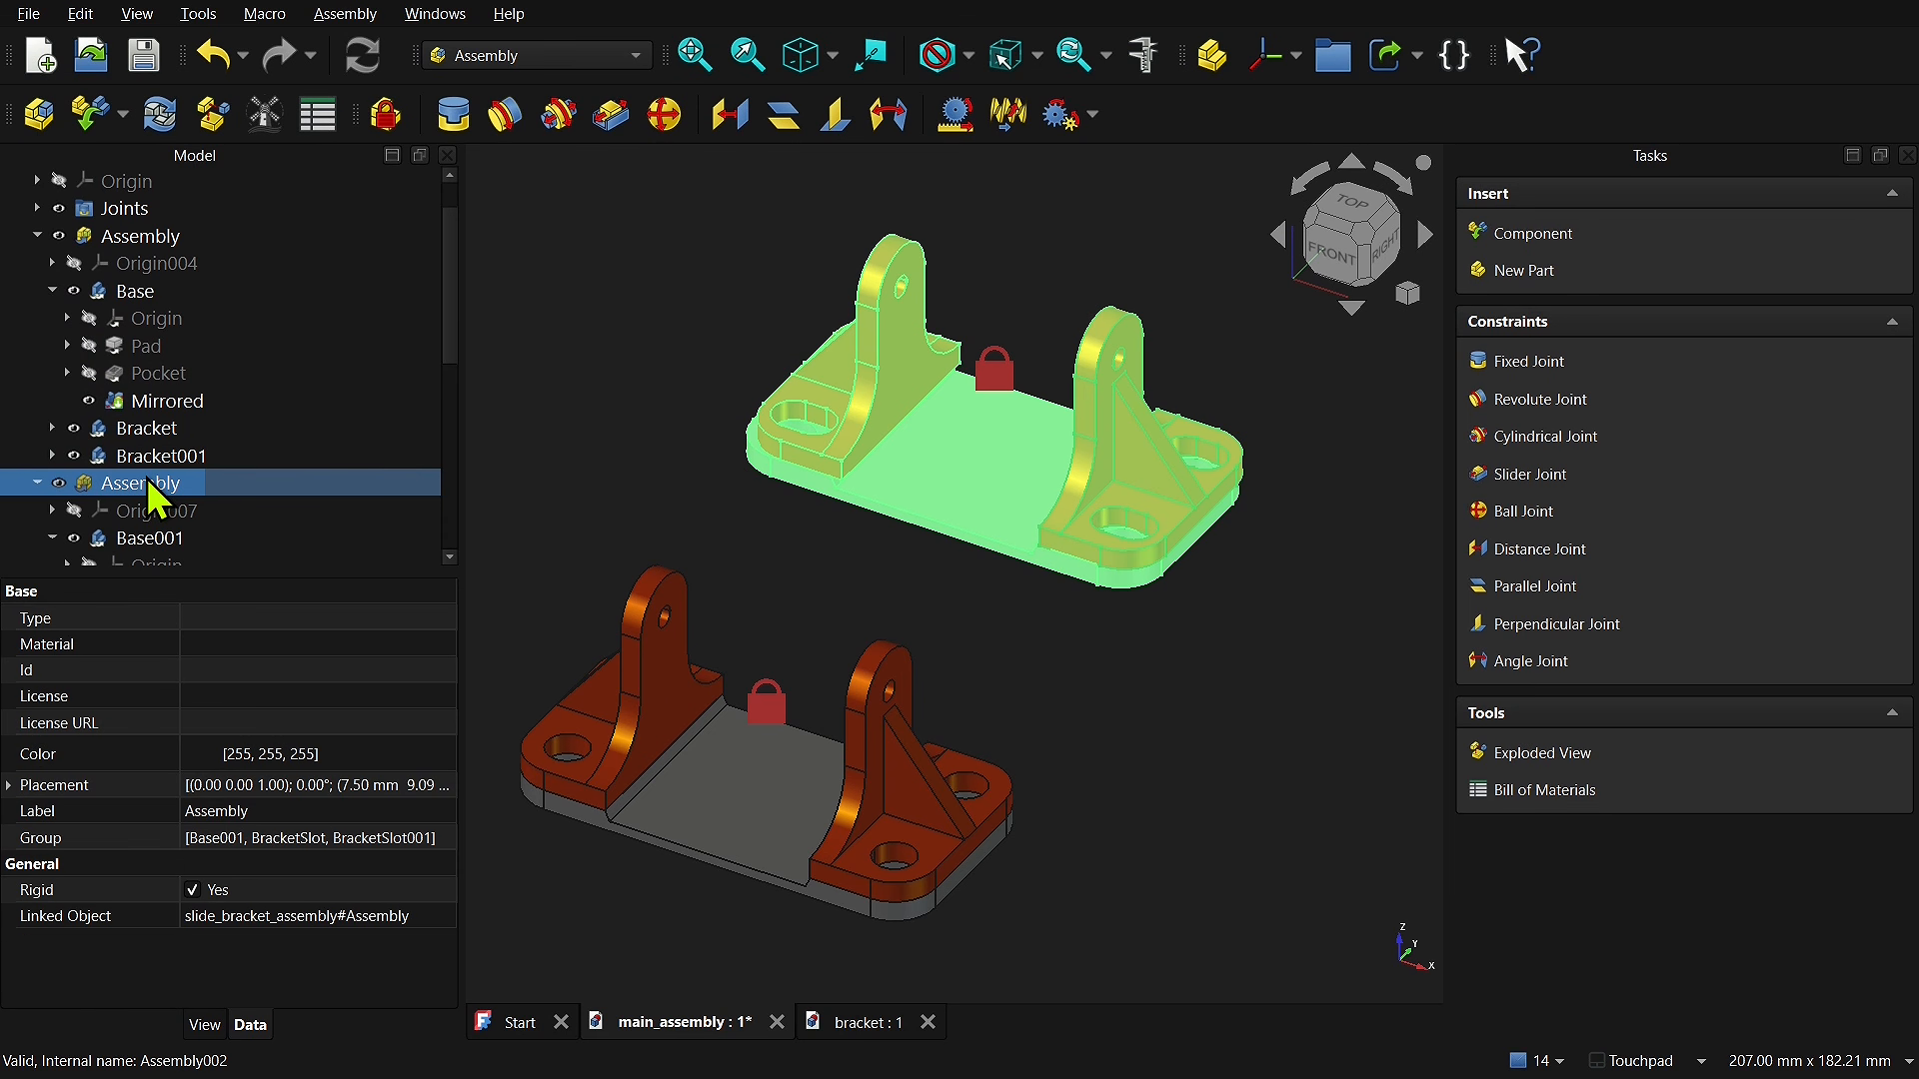
right_click(147, 478)
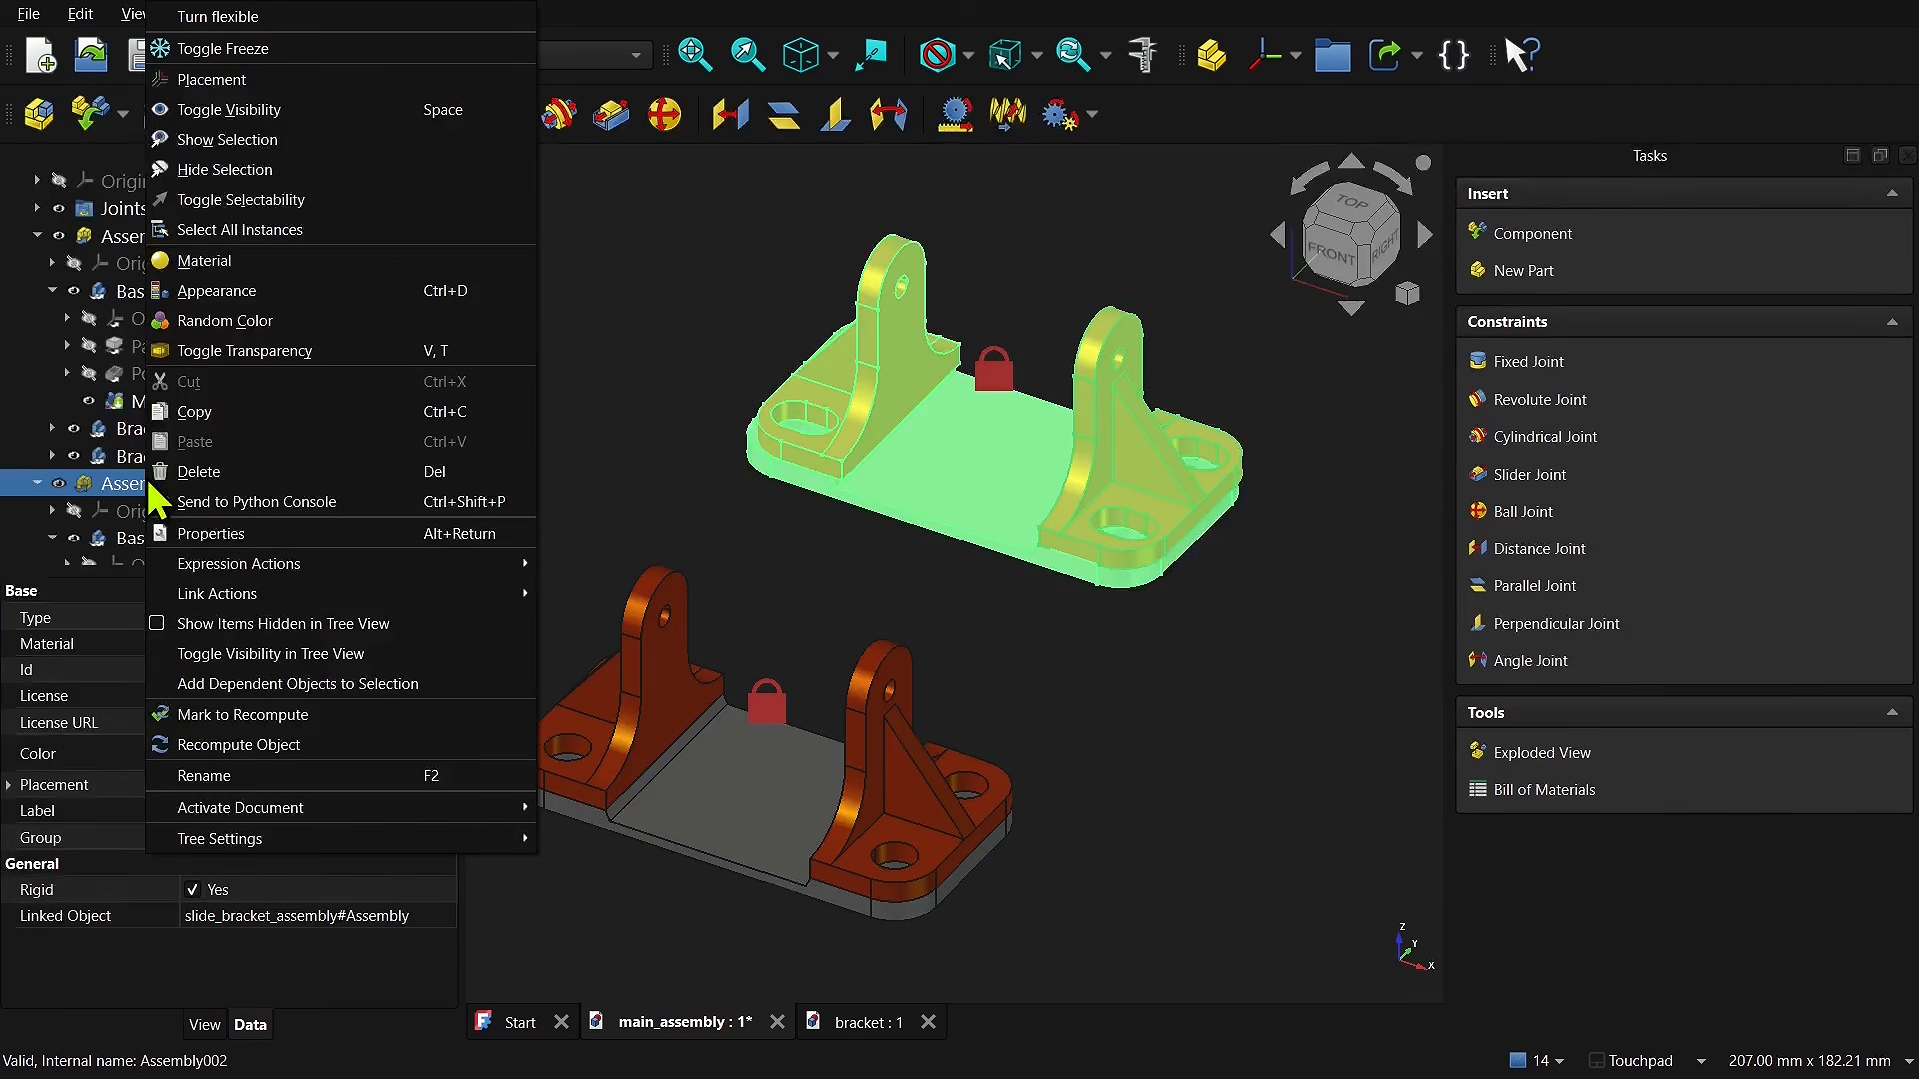
left_click(262, 776)
key("Home")
type("Sliding")
key("Return")
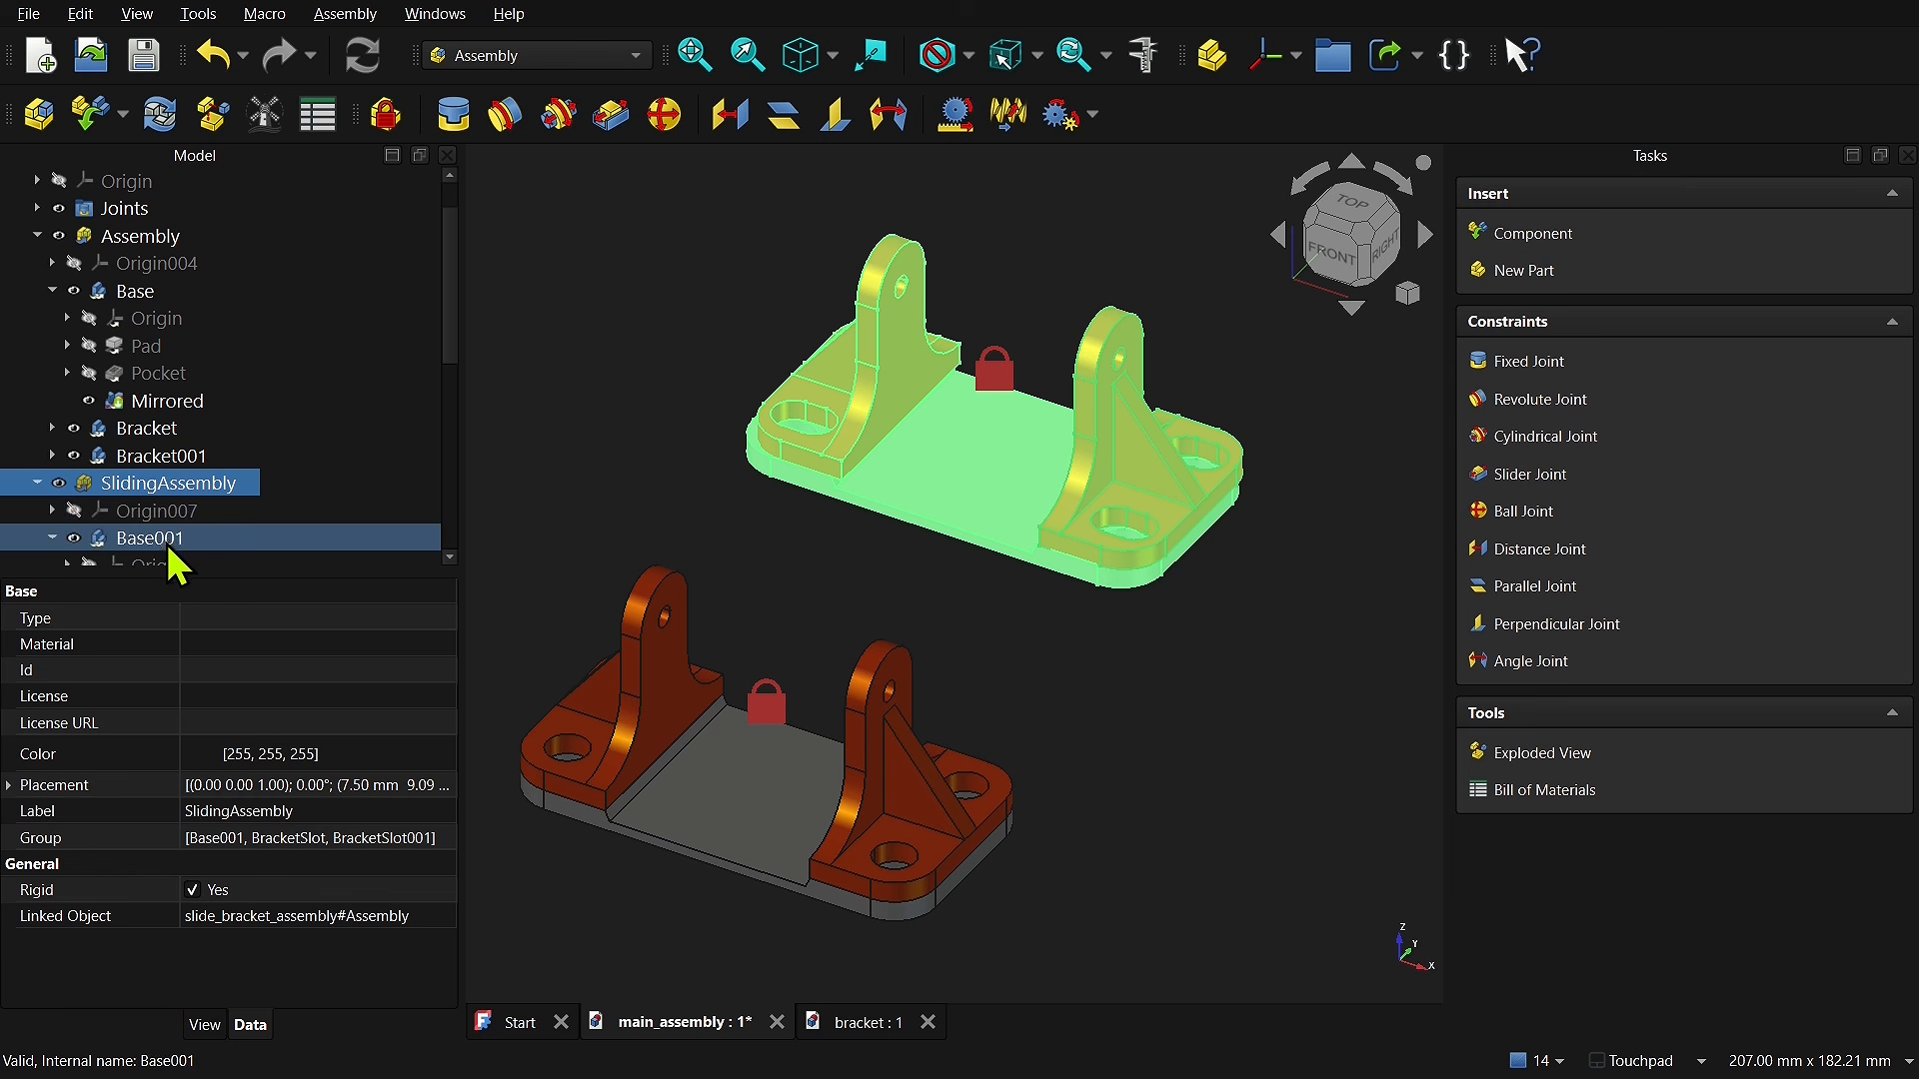
Step: Make SlidingAssembly flexible by setting its Rigid property to No
left_click(36, 891)
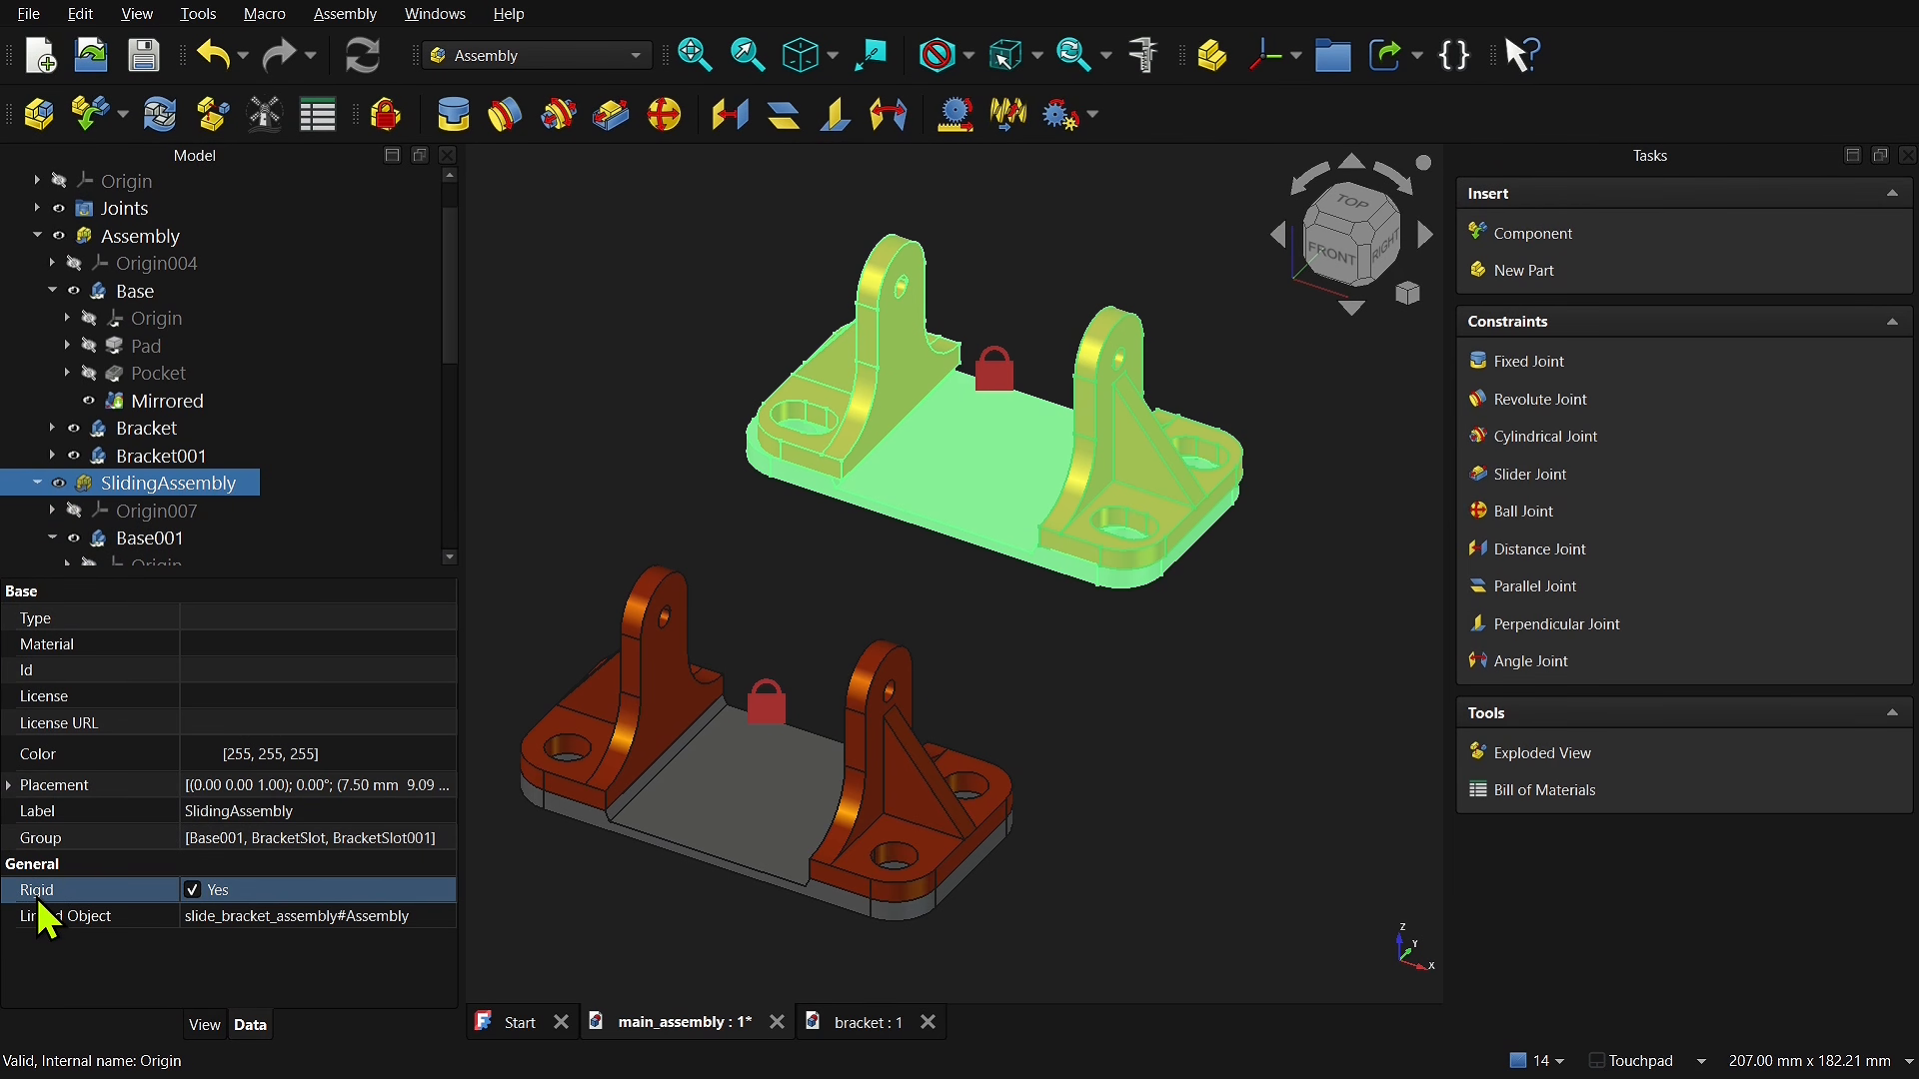
left_click(193, 891)
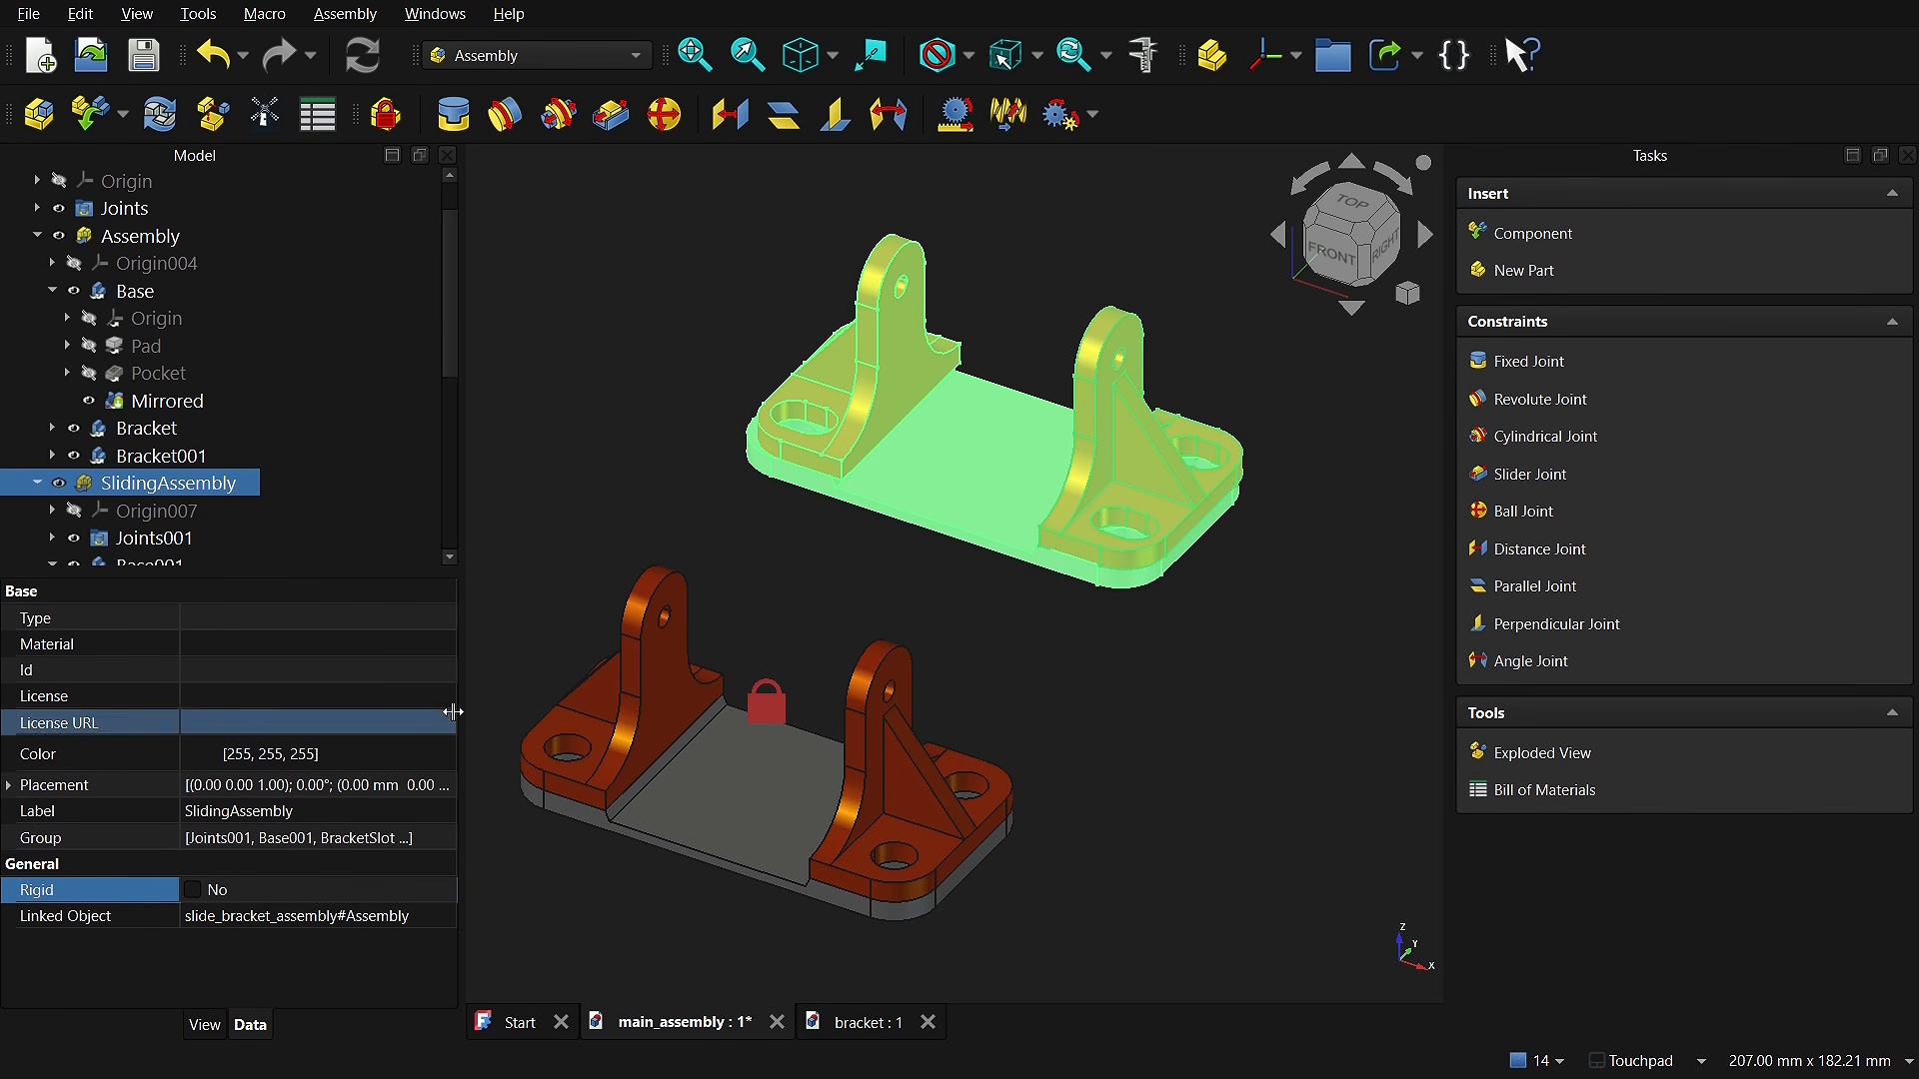
left_click(1004, 450)
left_click(1036, 308)
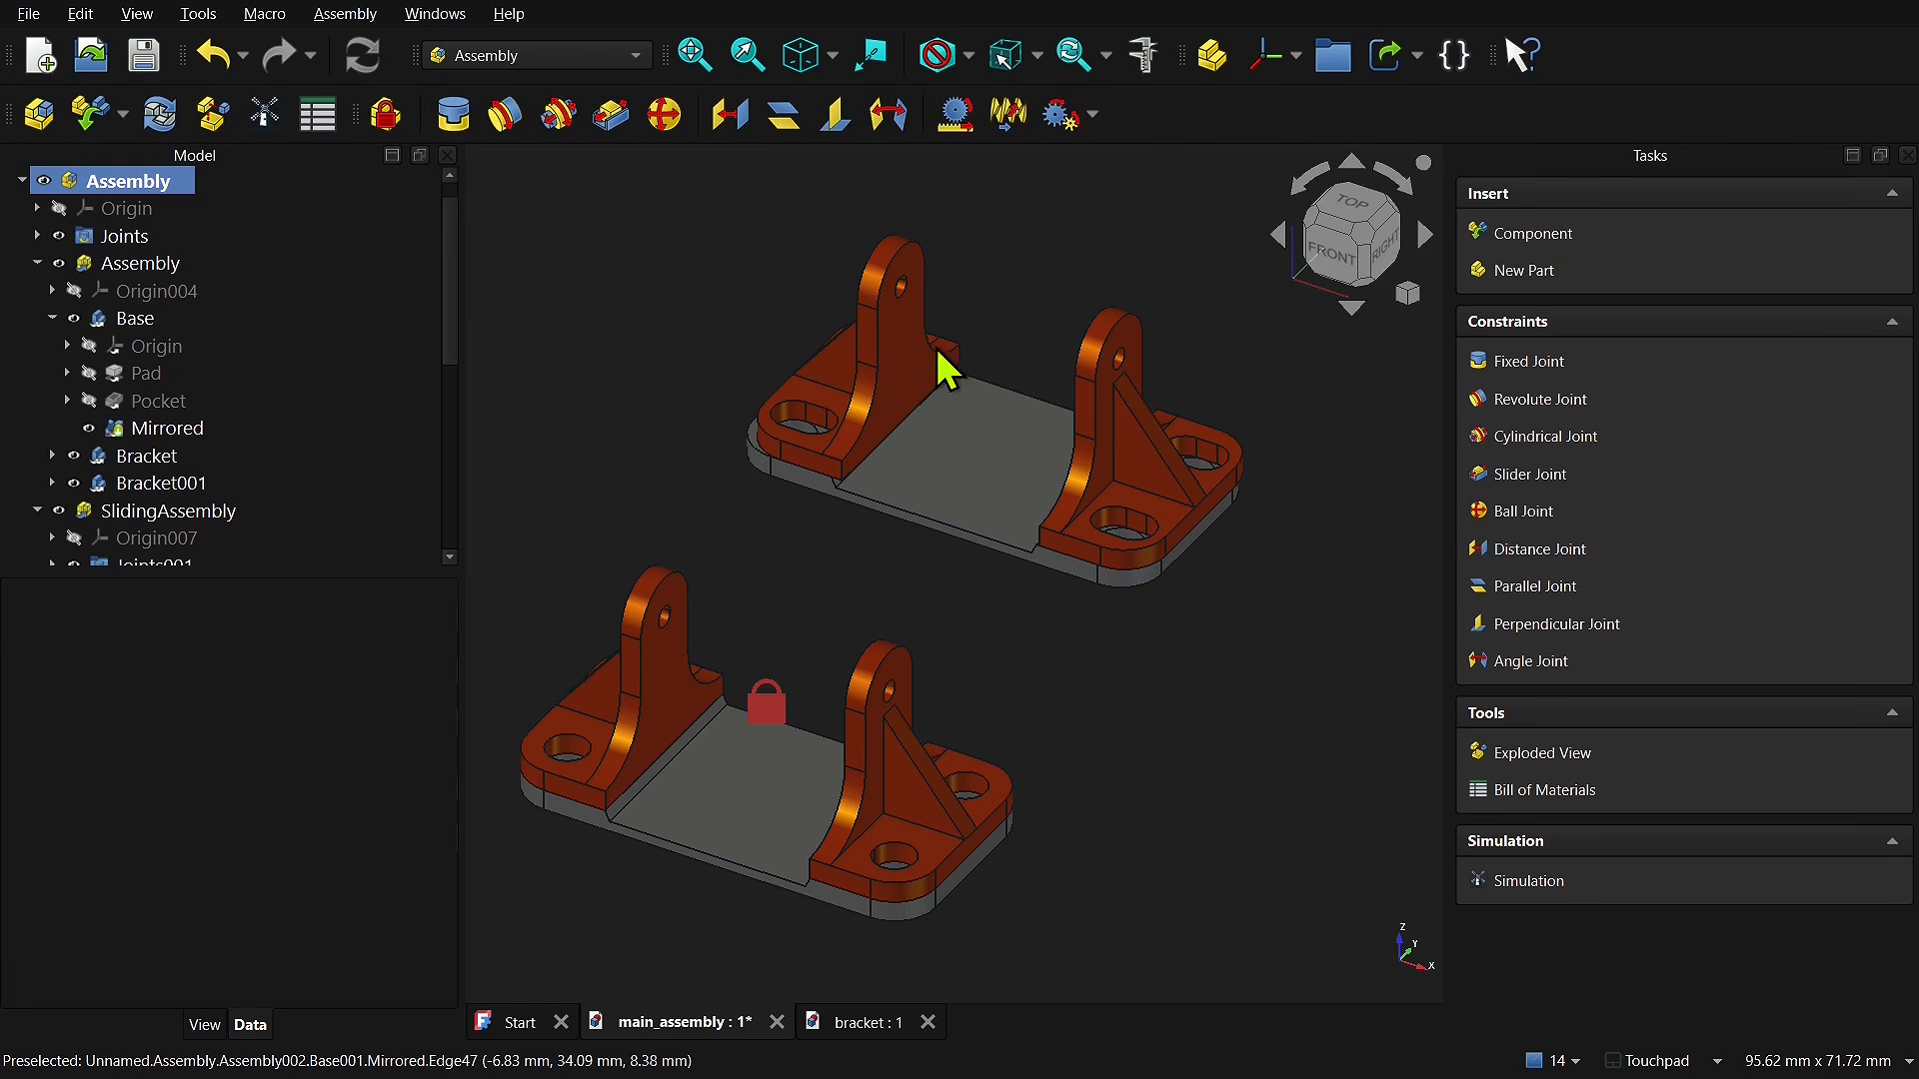
Step: Ground the base of SlidingAssembly using its top face
left_click(960, 465)
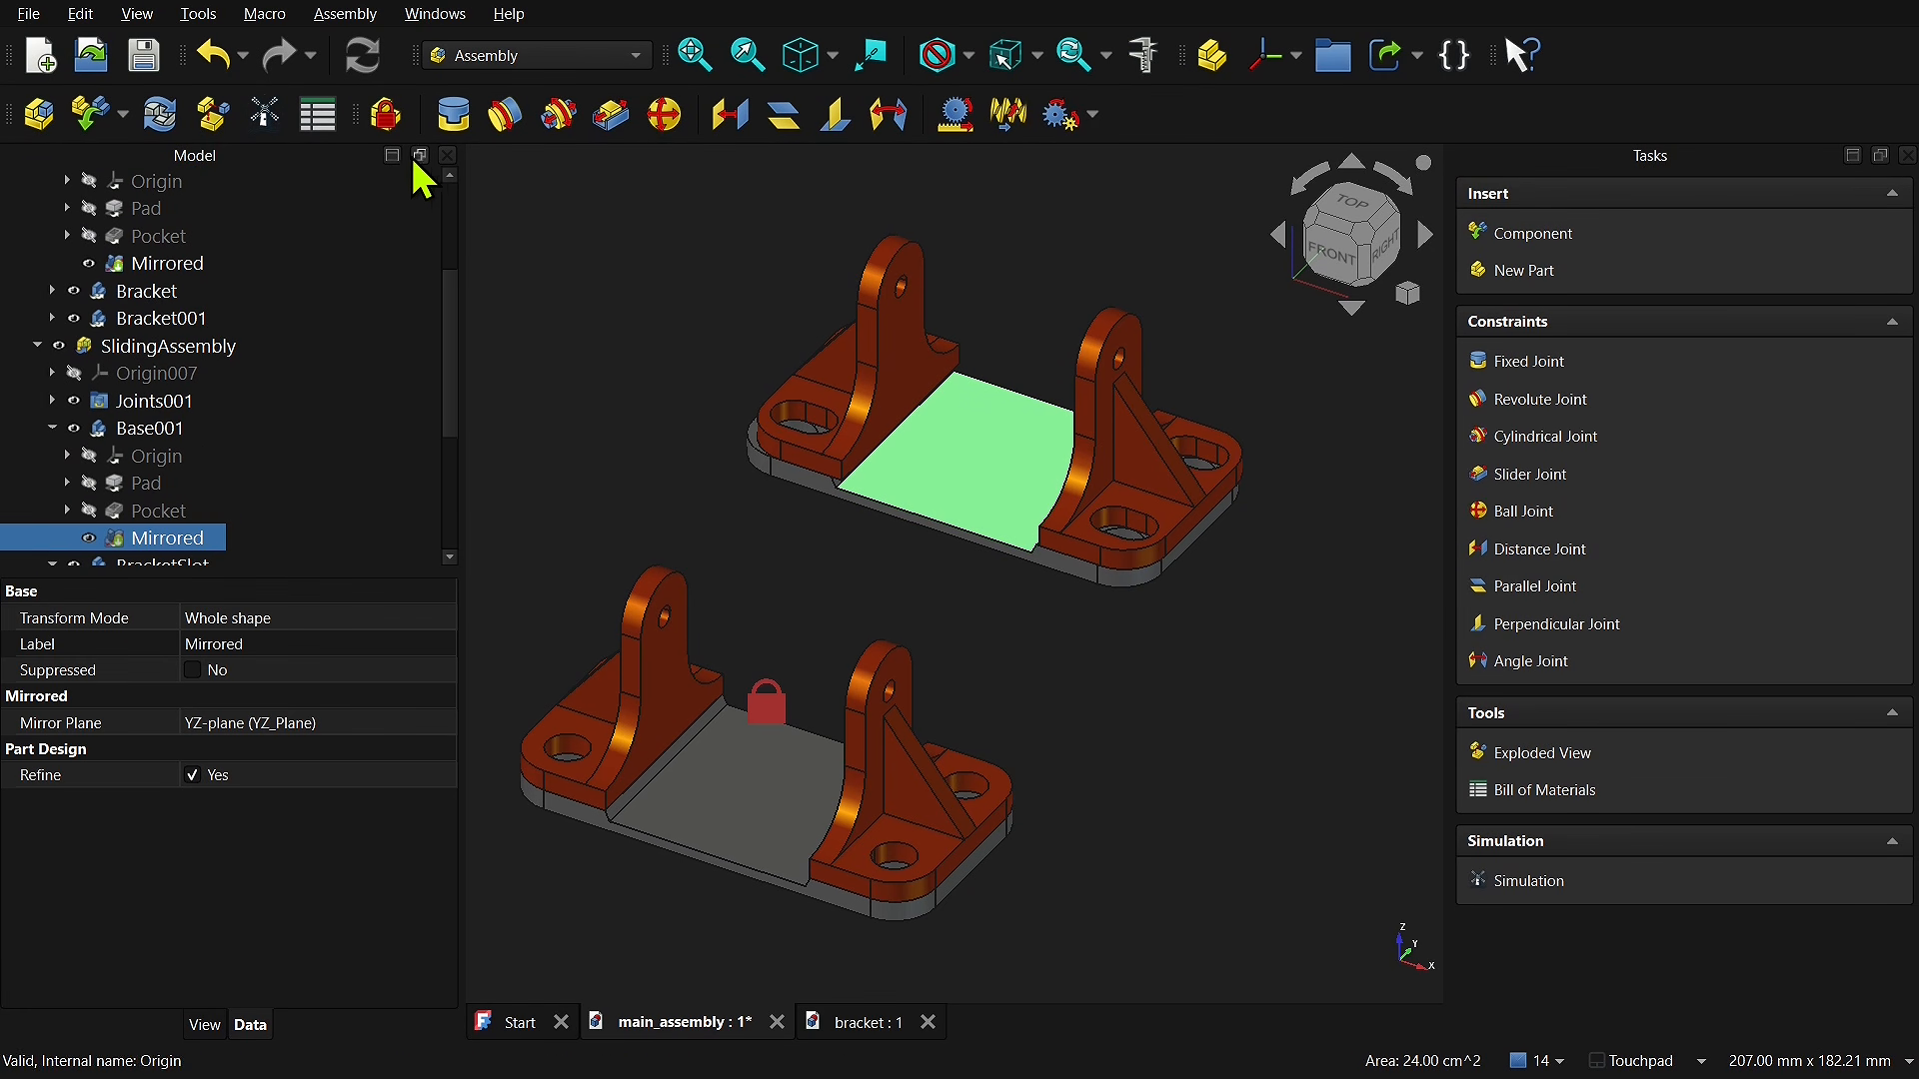
left_click(387, 121)
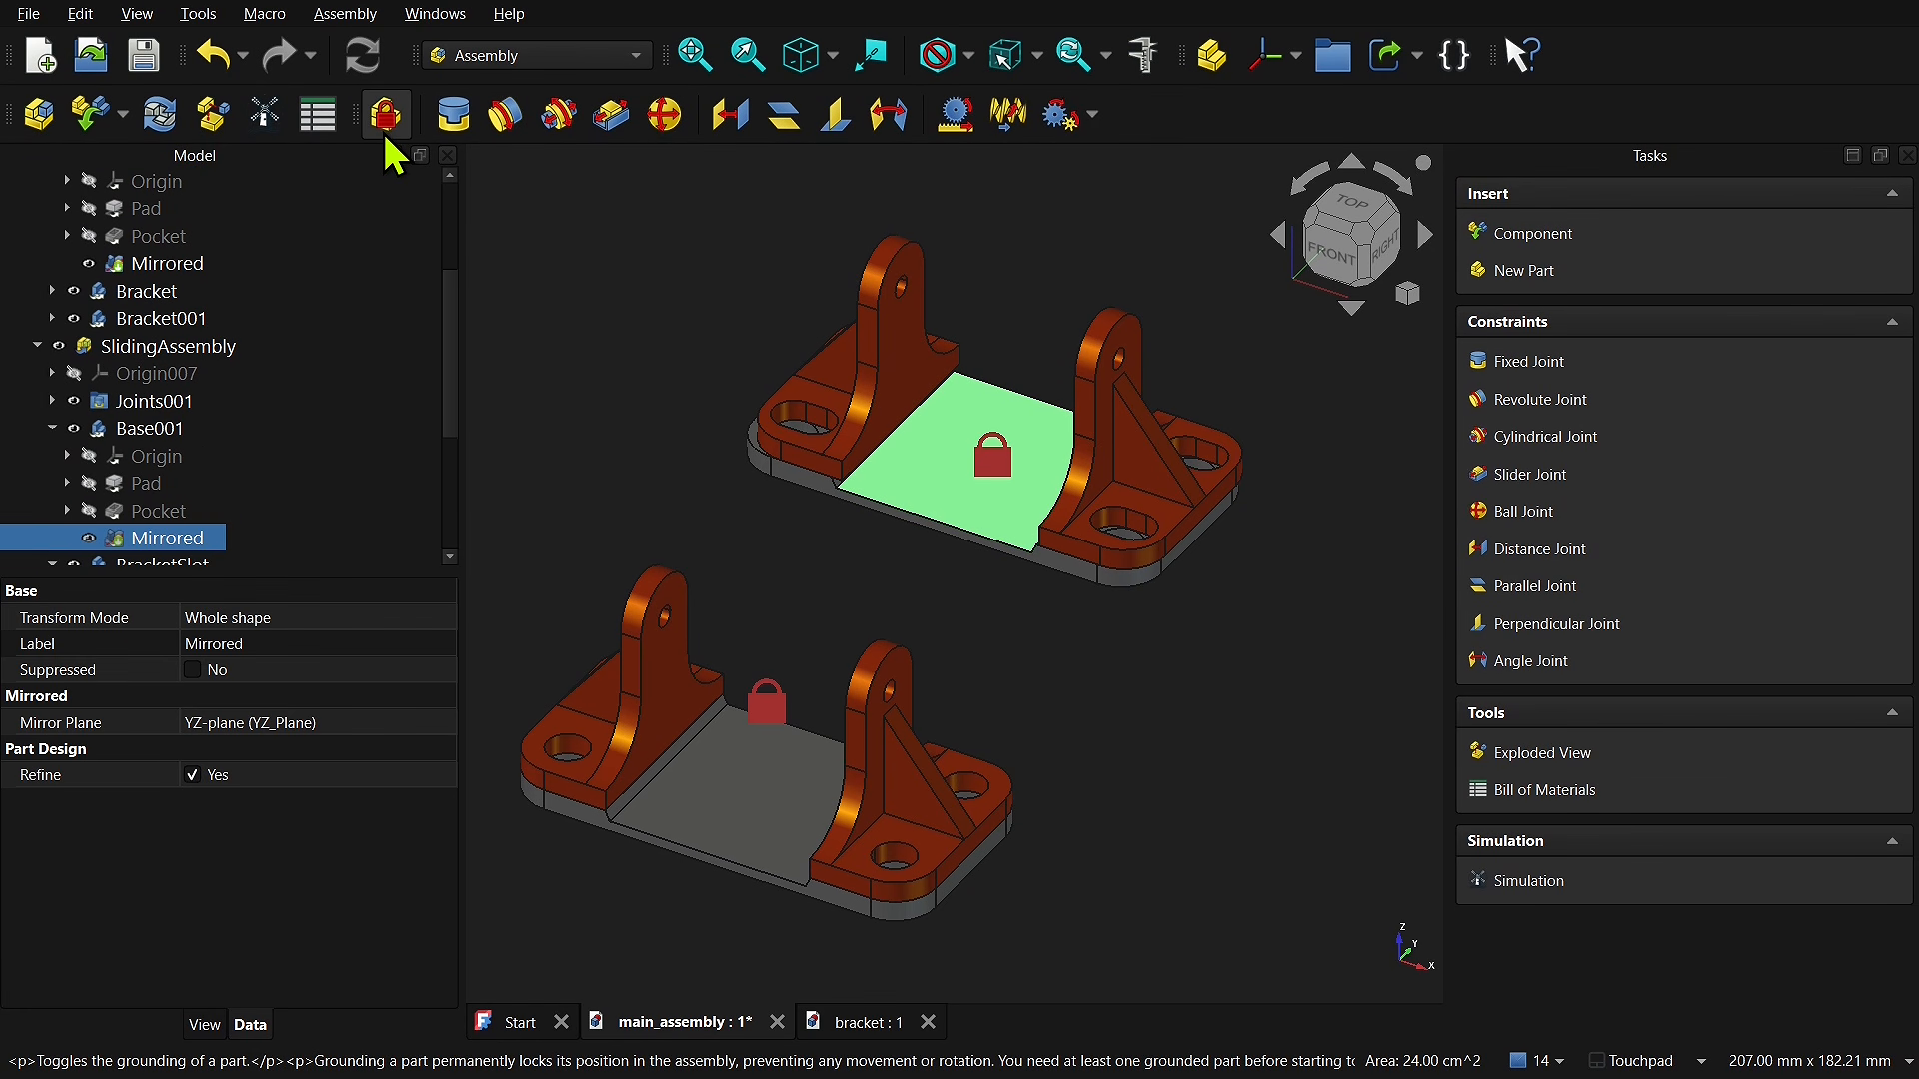
left_click(955, 611)
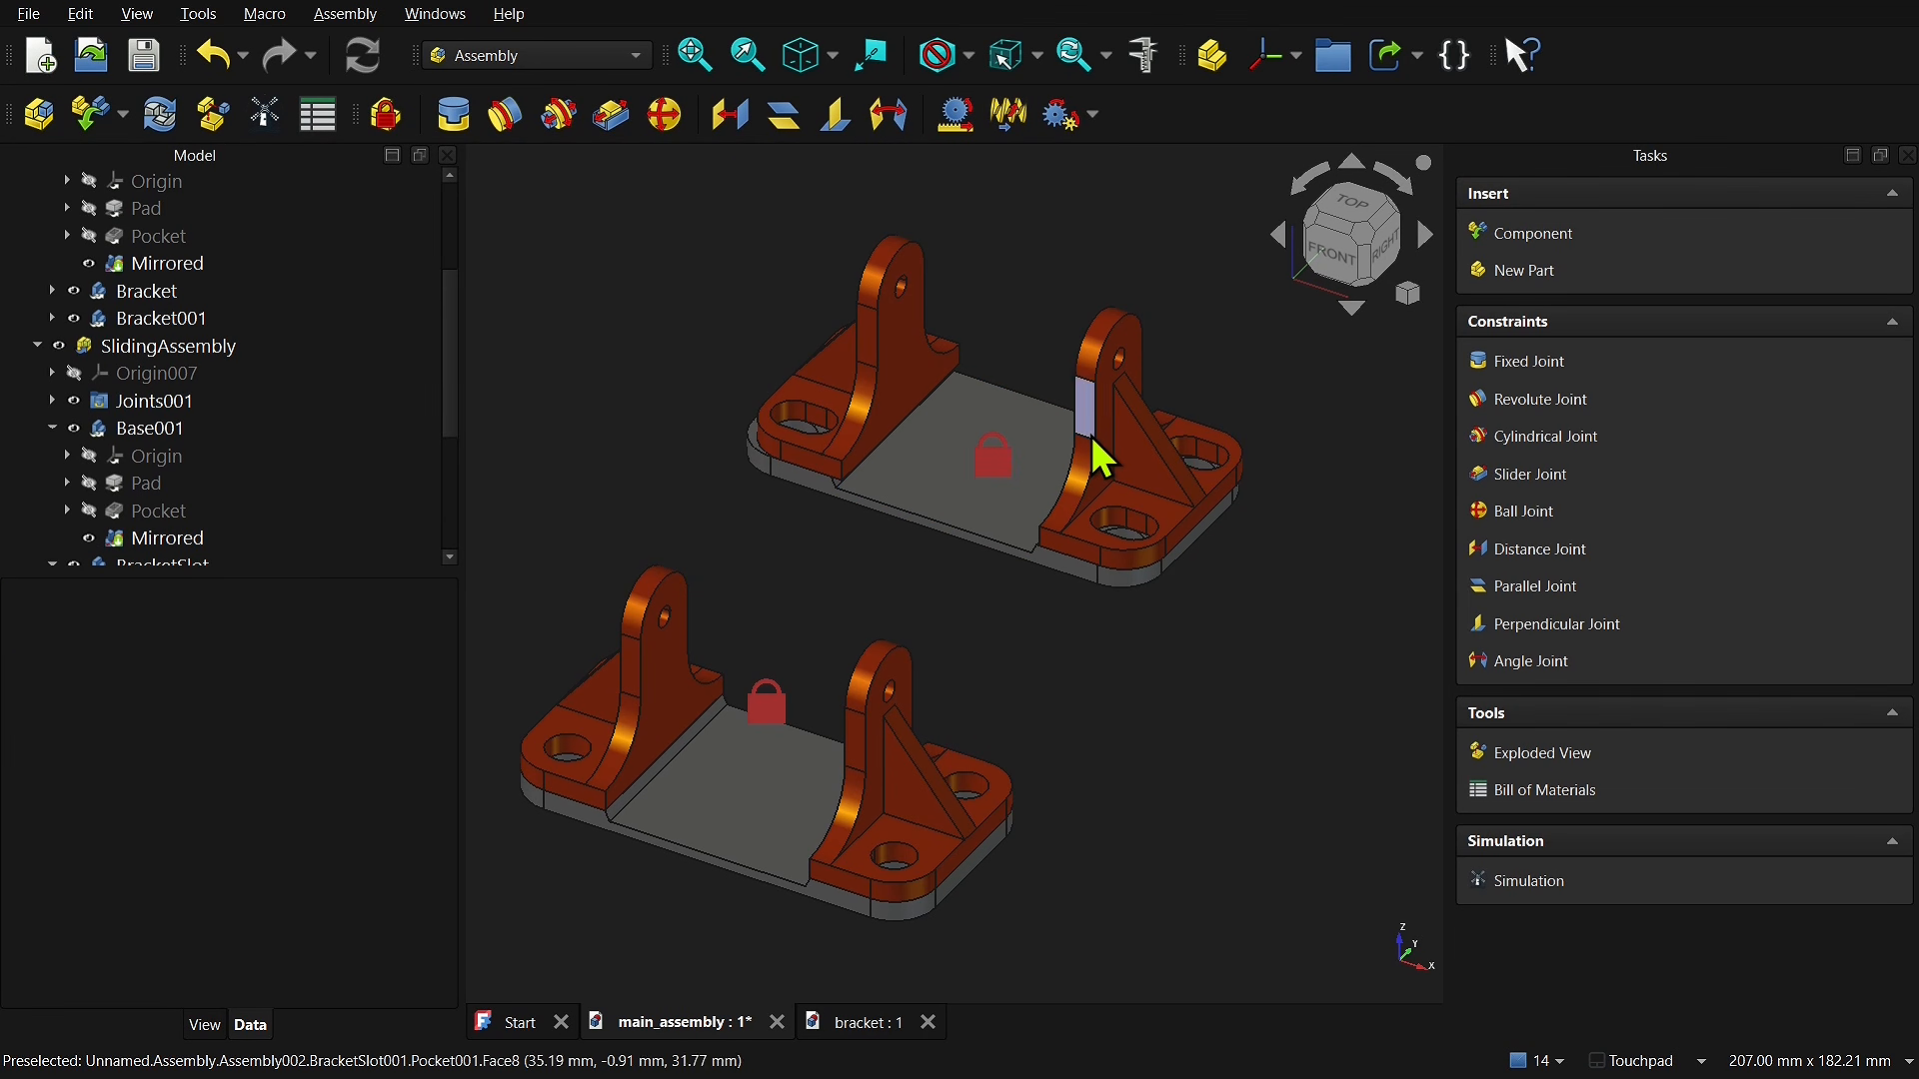
Step: Slide the two slotted brackets of SlidingAssembly along their base to test the slider joints
mouse_move(1097, 458)
left_mouse_down()
mouse_move(1148, 483)
mouse_move(1075, 429)
mouse_move(1094, 428)
left_mouse_up()
left_click_drag(903, 369, 672, 351)
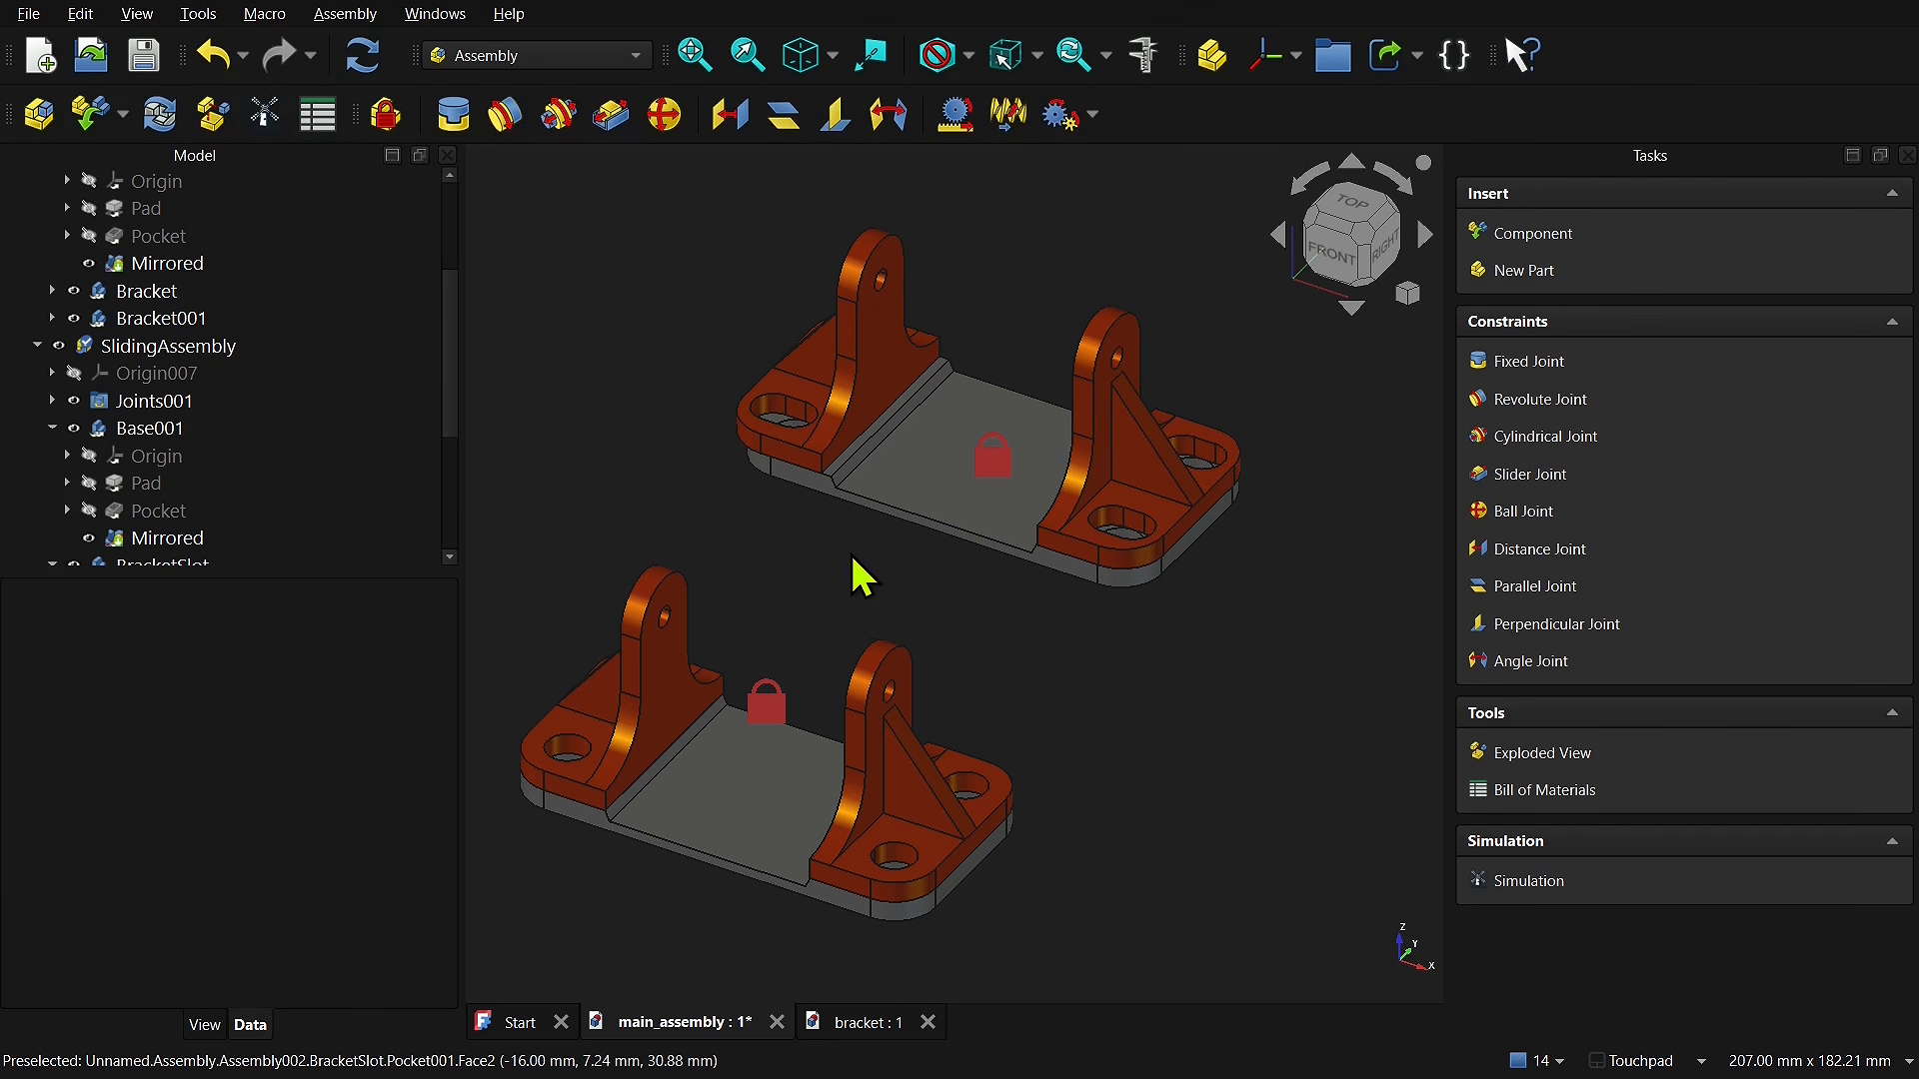
left_click(999, 521)
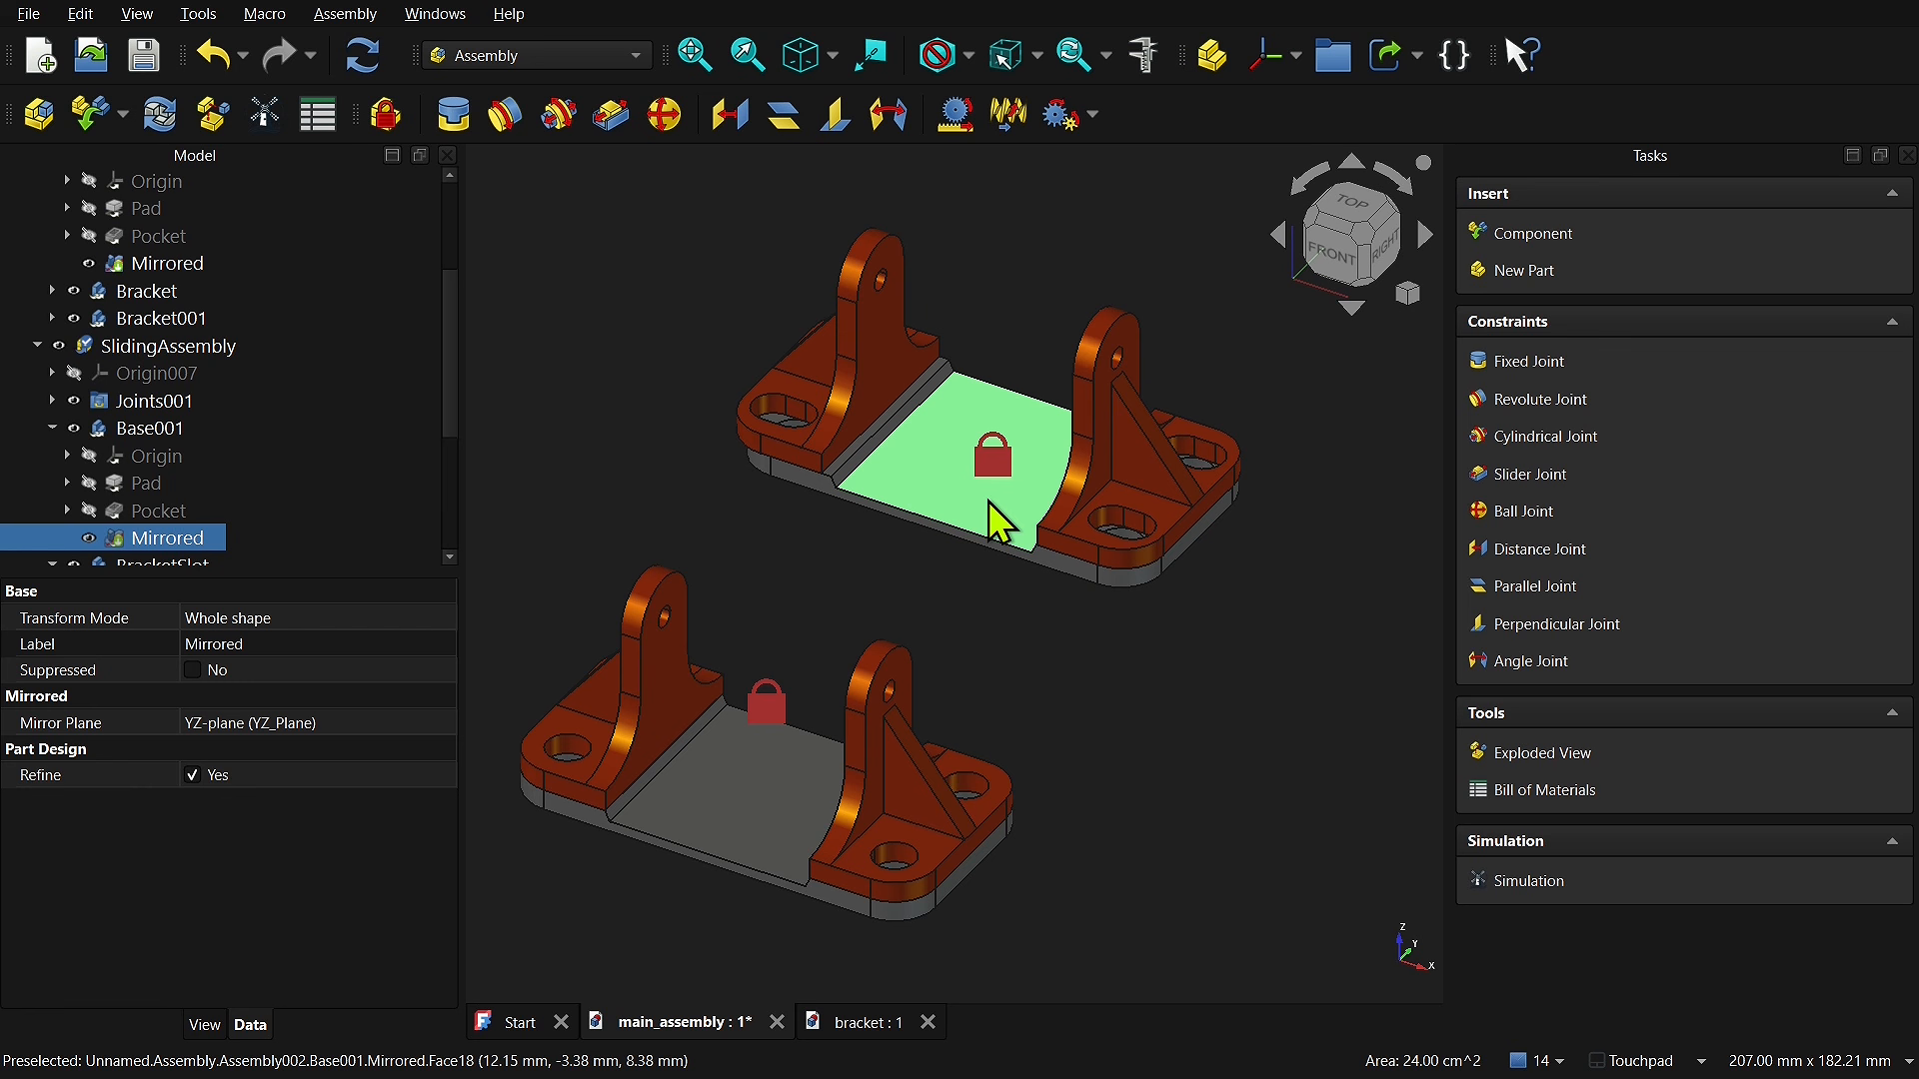
Step: Remove the grounding from the base of SlidingAssembly and clear the selection
left_click(388, 118)
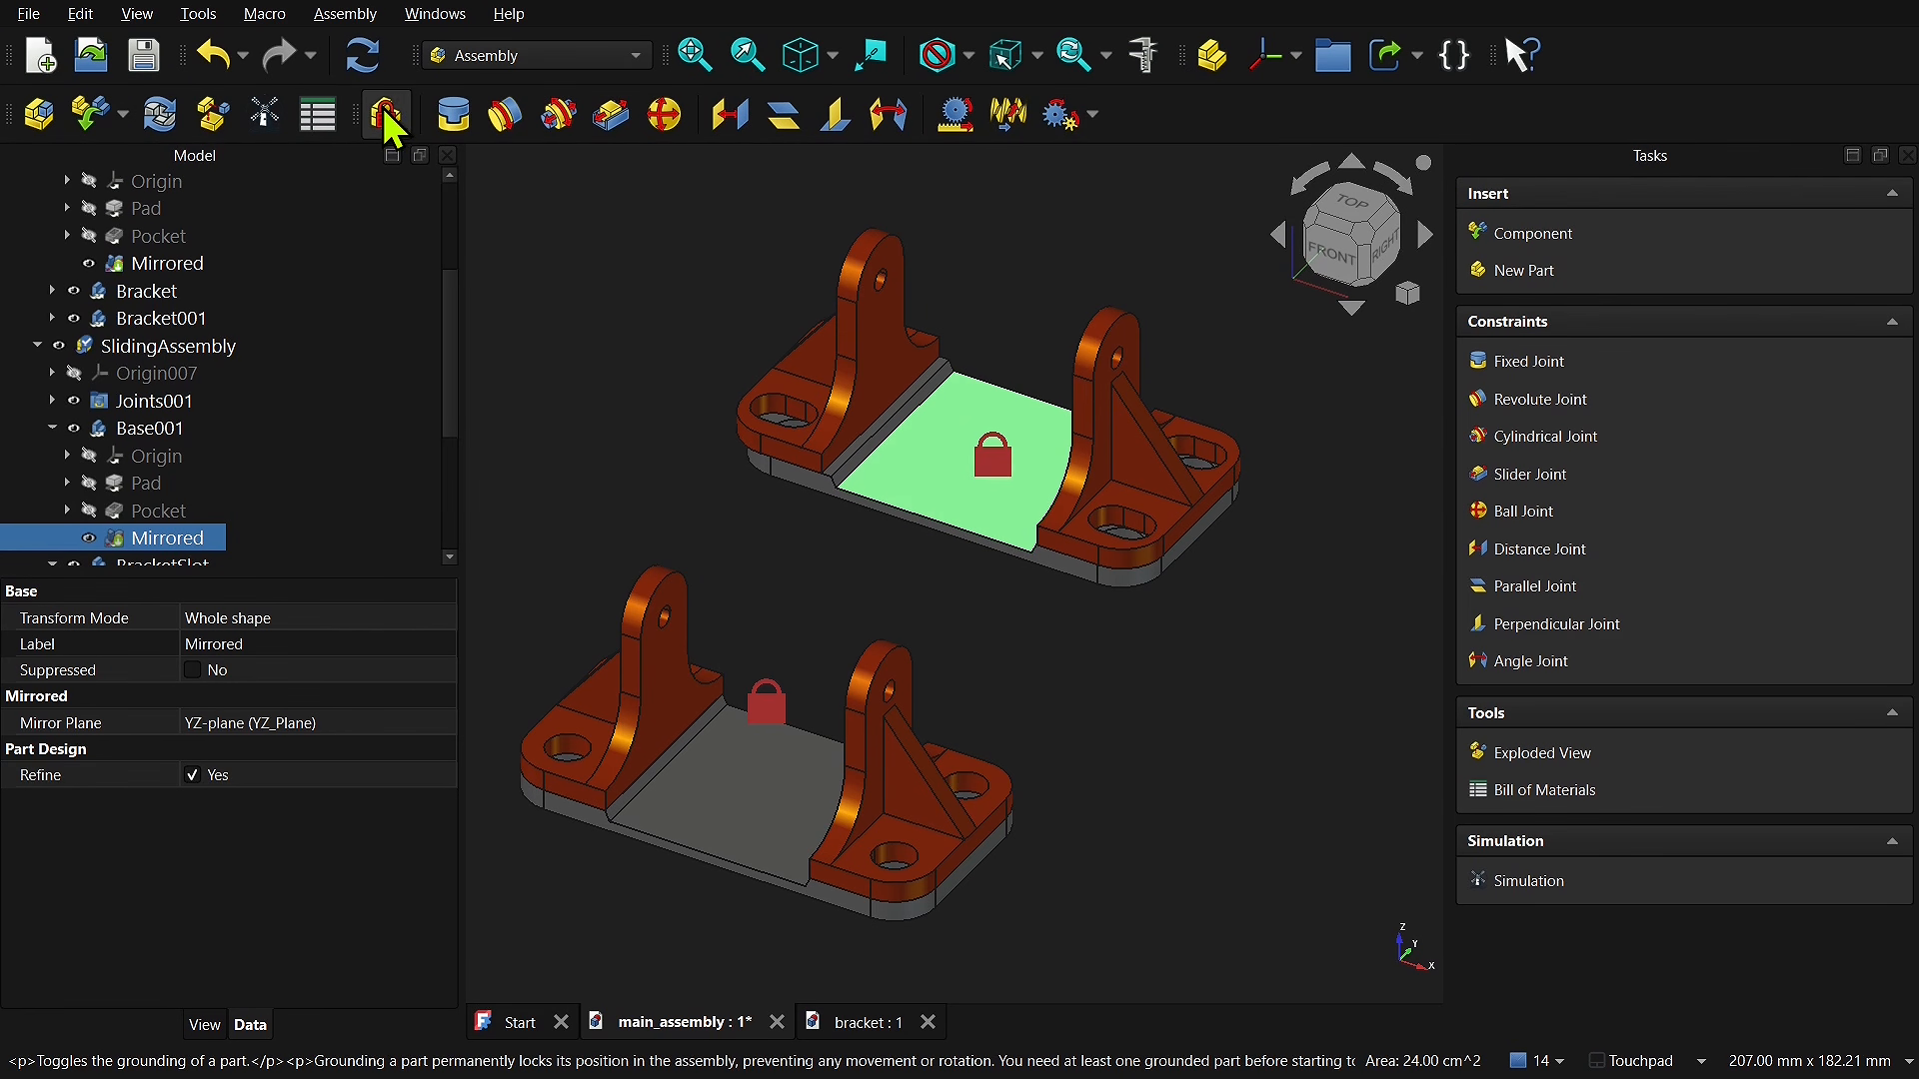
mouse_move(855, 390)
left_mouse_down()
mouse_move(985, 441)
mouse_move(770, 356)
mouse_move(869, 399)
mouse_move(855, 392)
left_mouse_up()
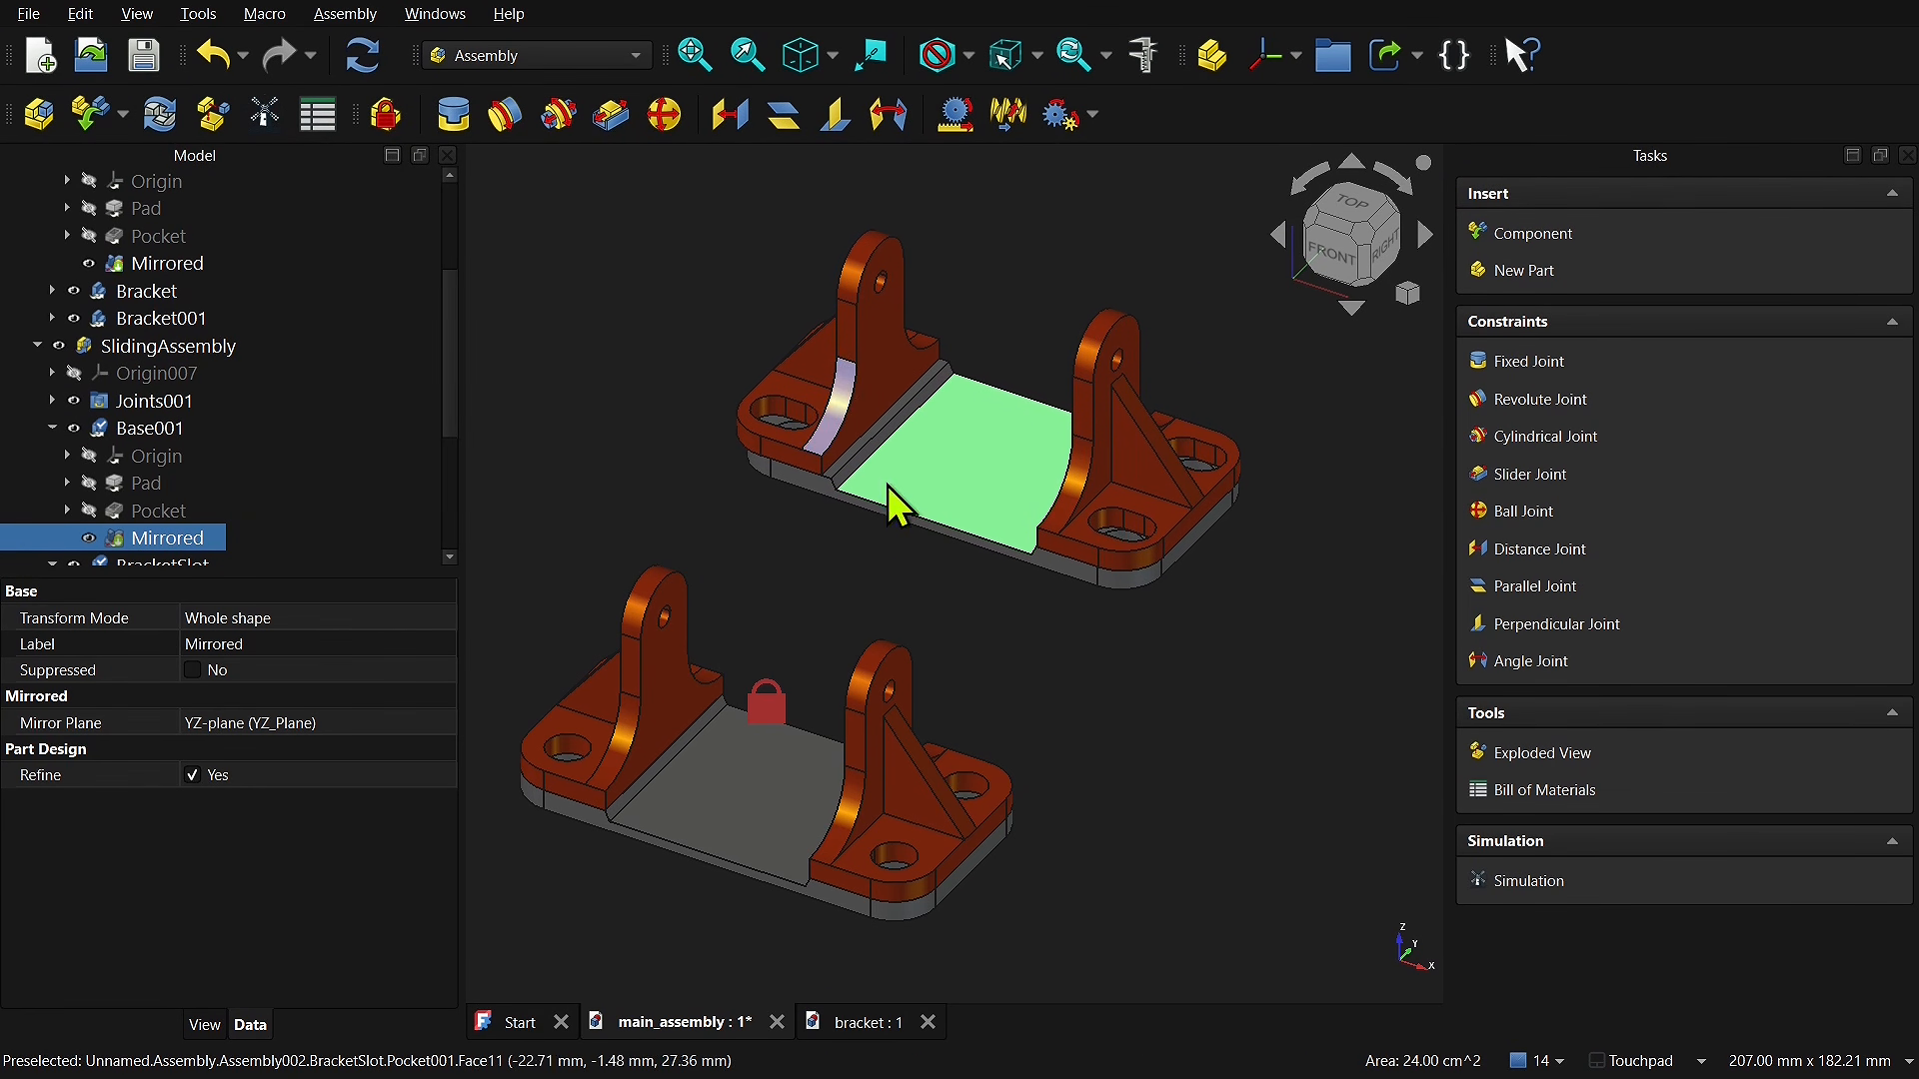
left_click(1135, 767)
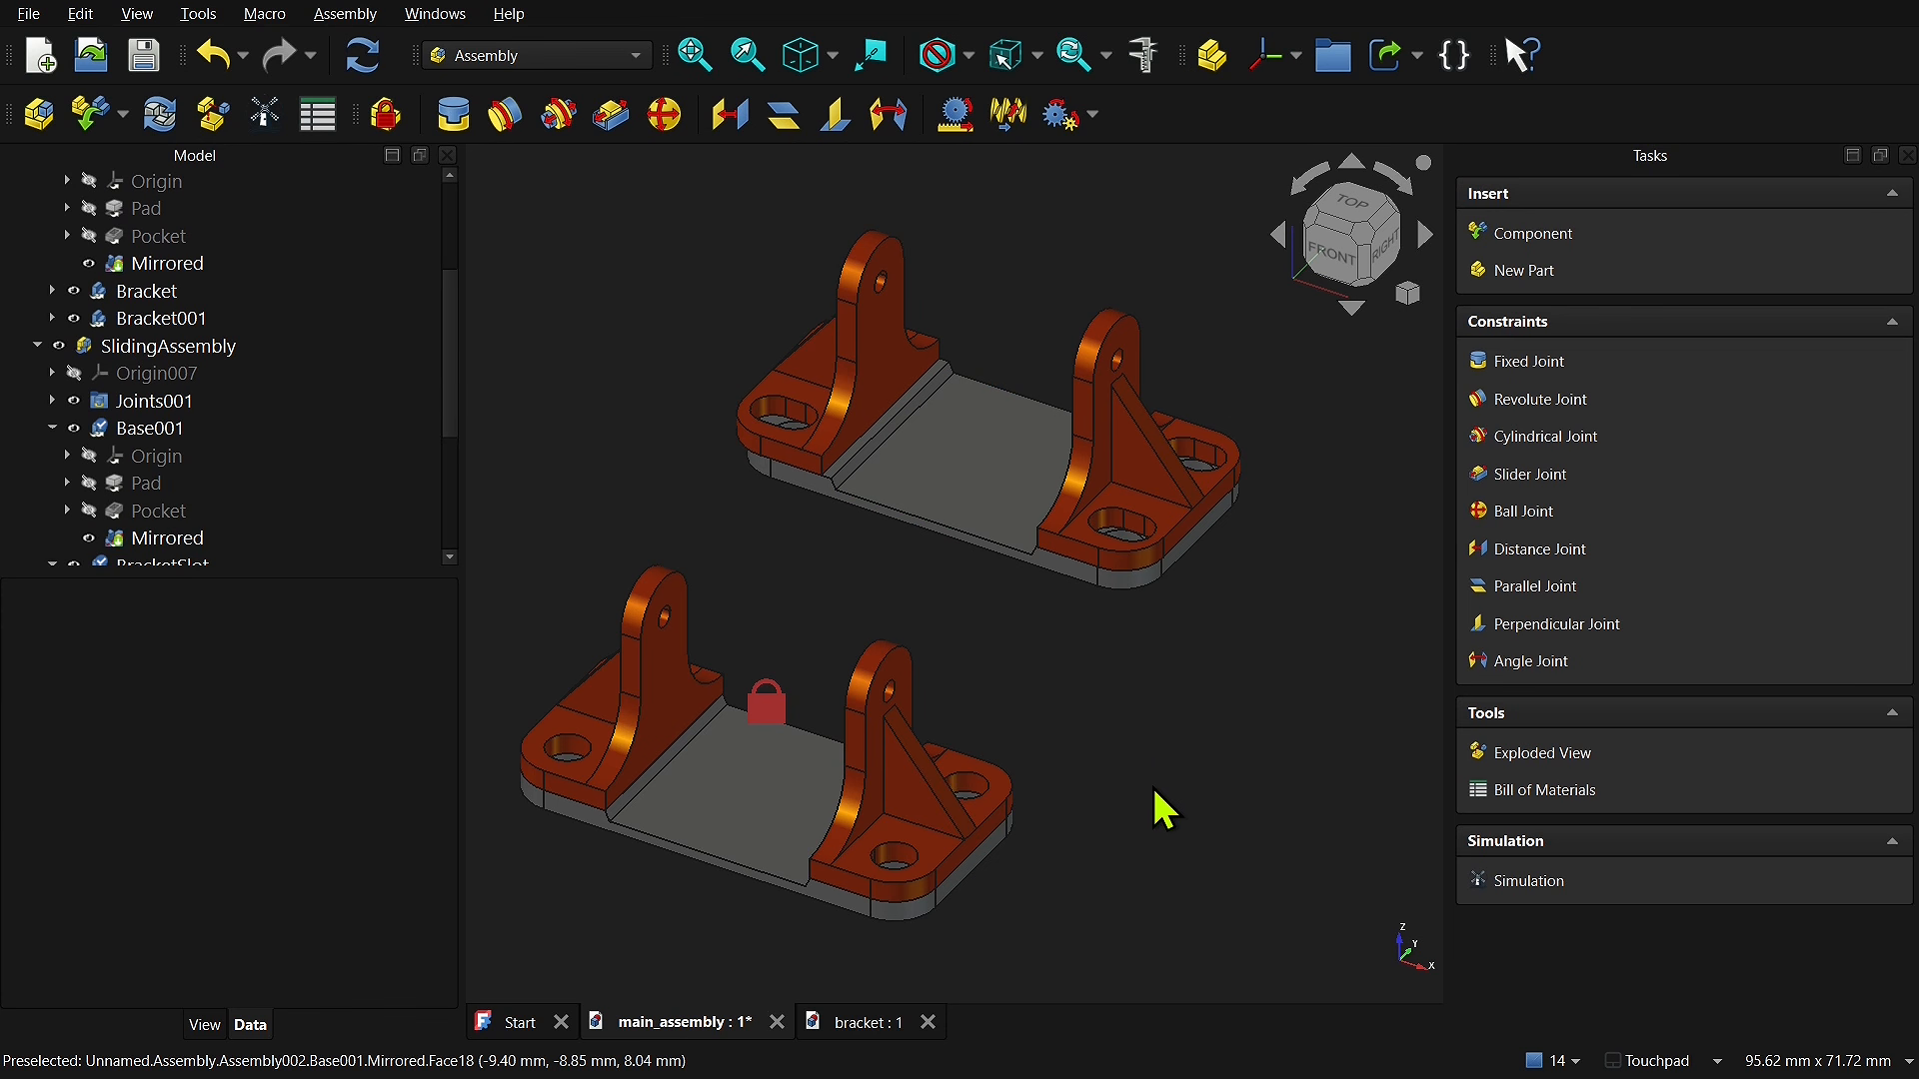
Step: Create a slider joint between the matching lower short-end edges of the two bases, with 0° rotation and no length limits
left_click(989, 885)
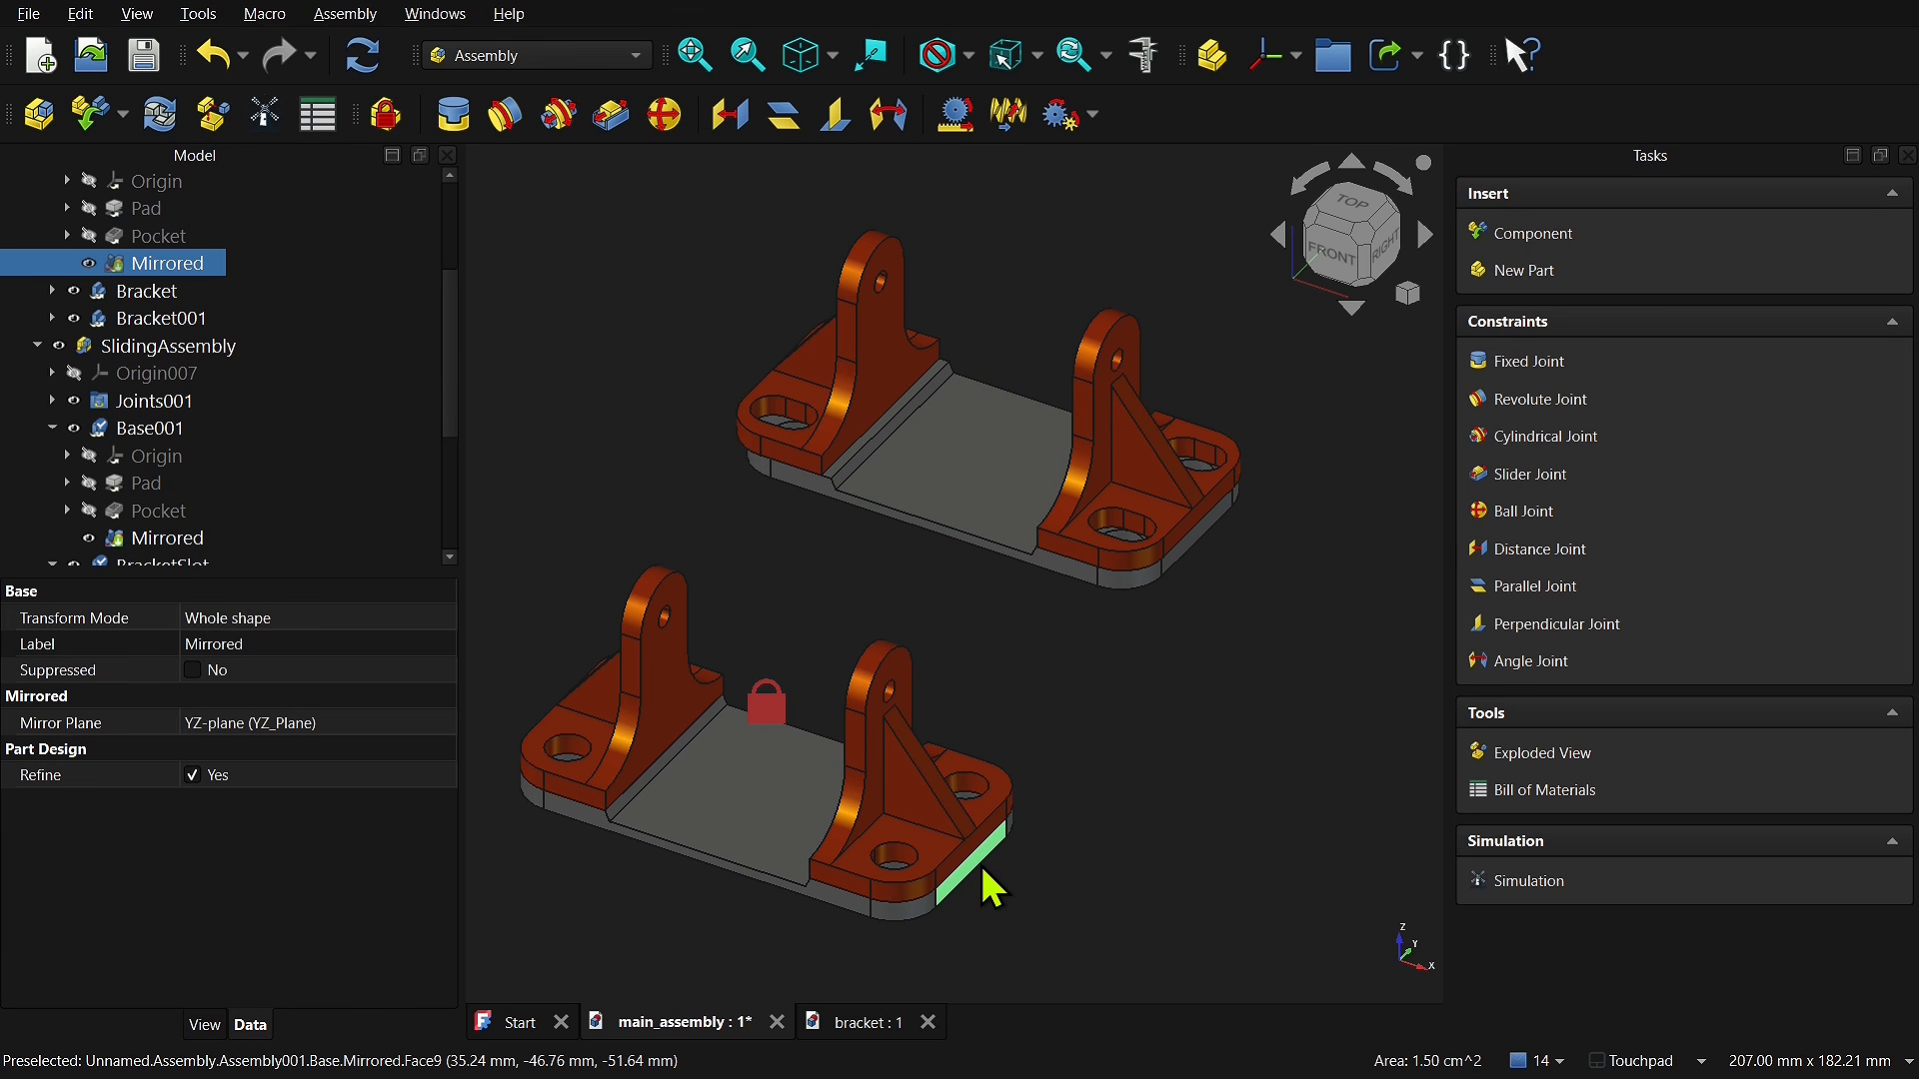
left_click(992, 886)
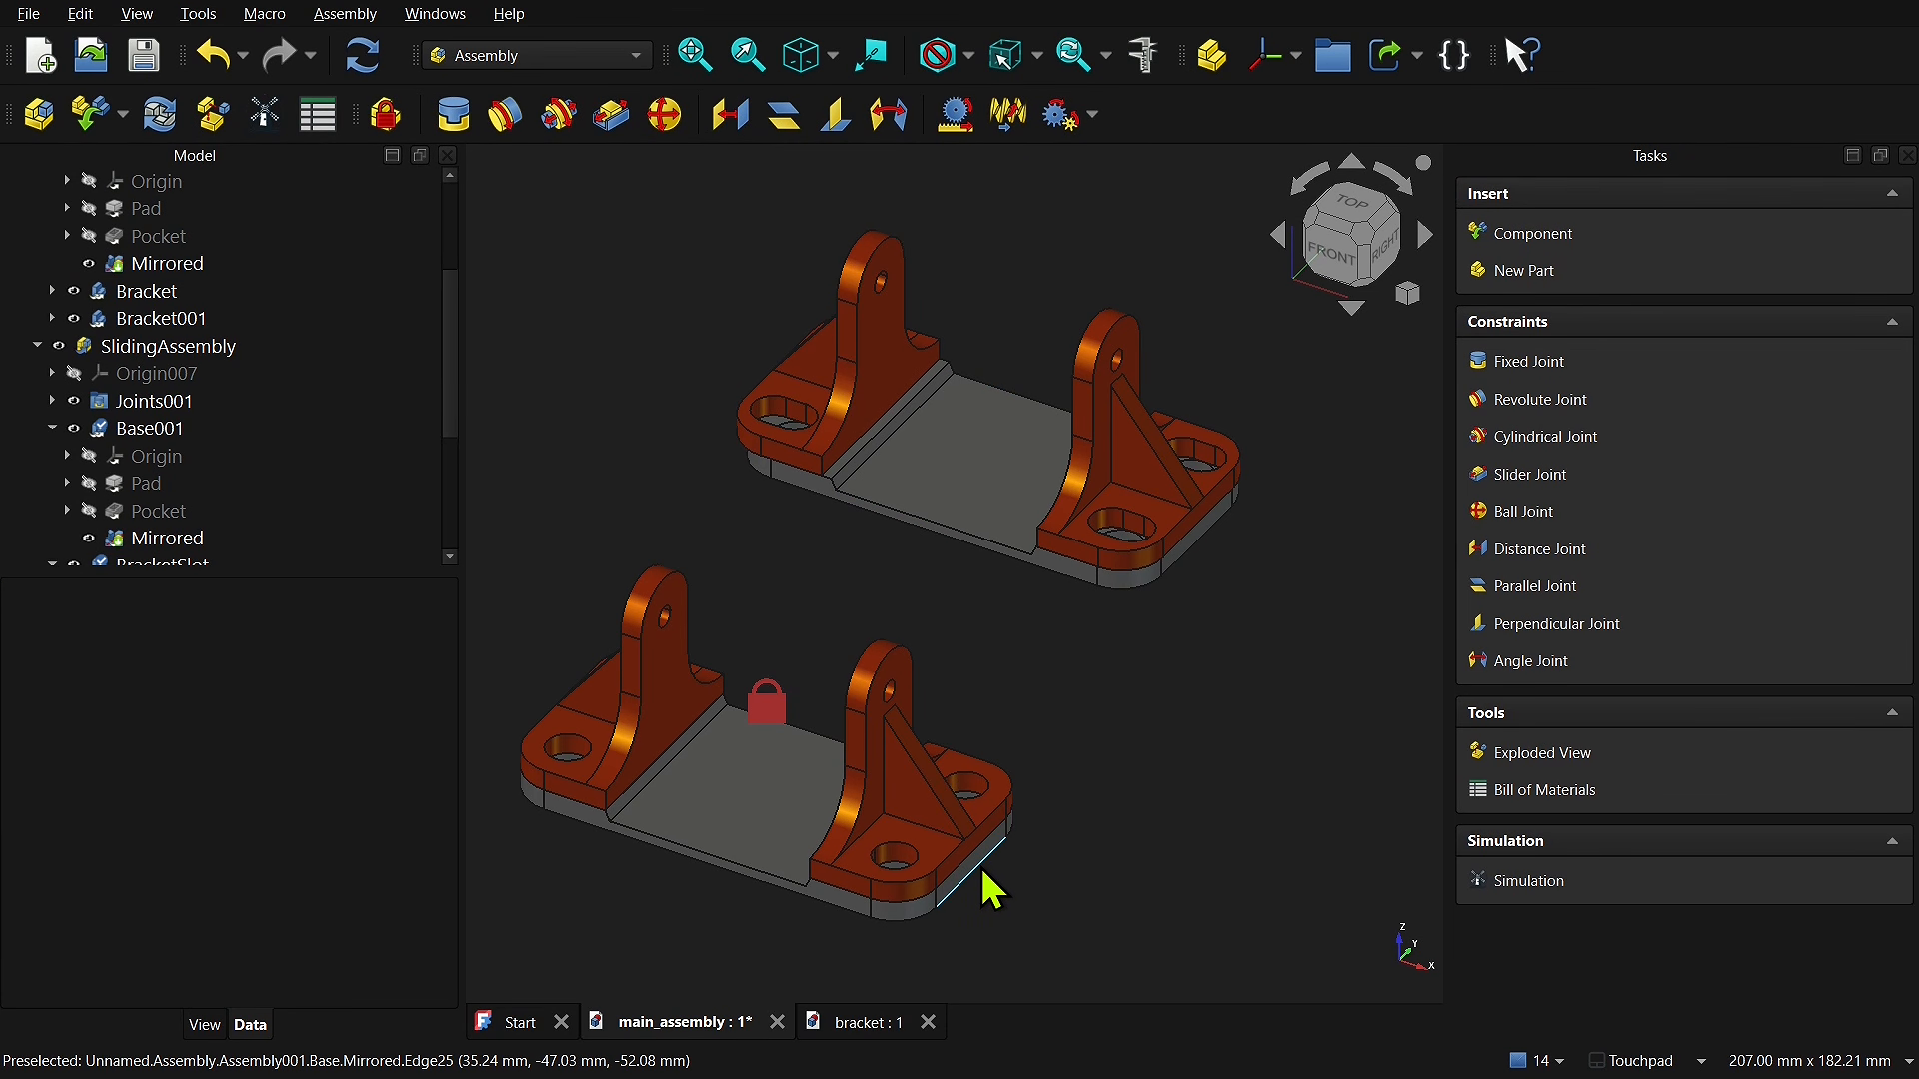
left_click(984, 874)
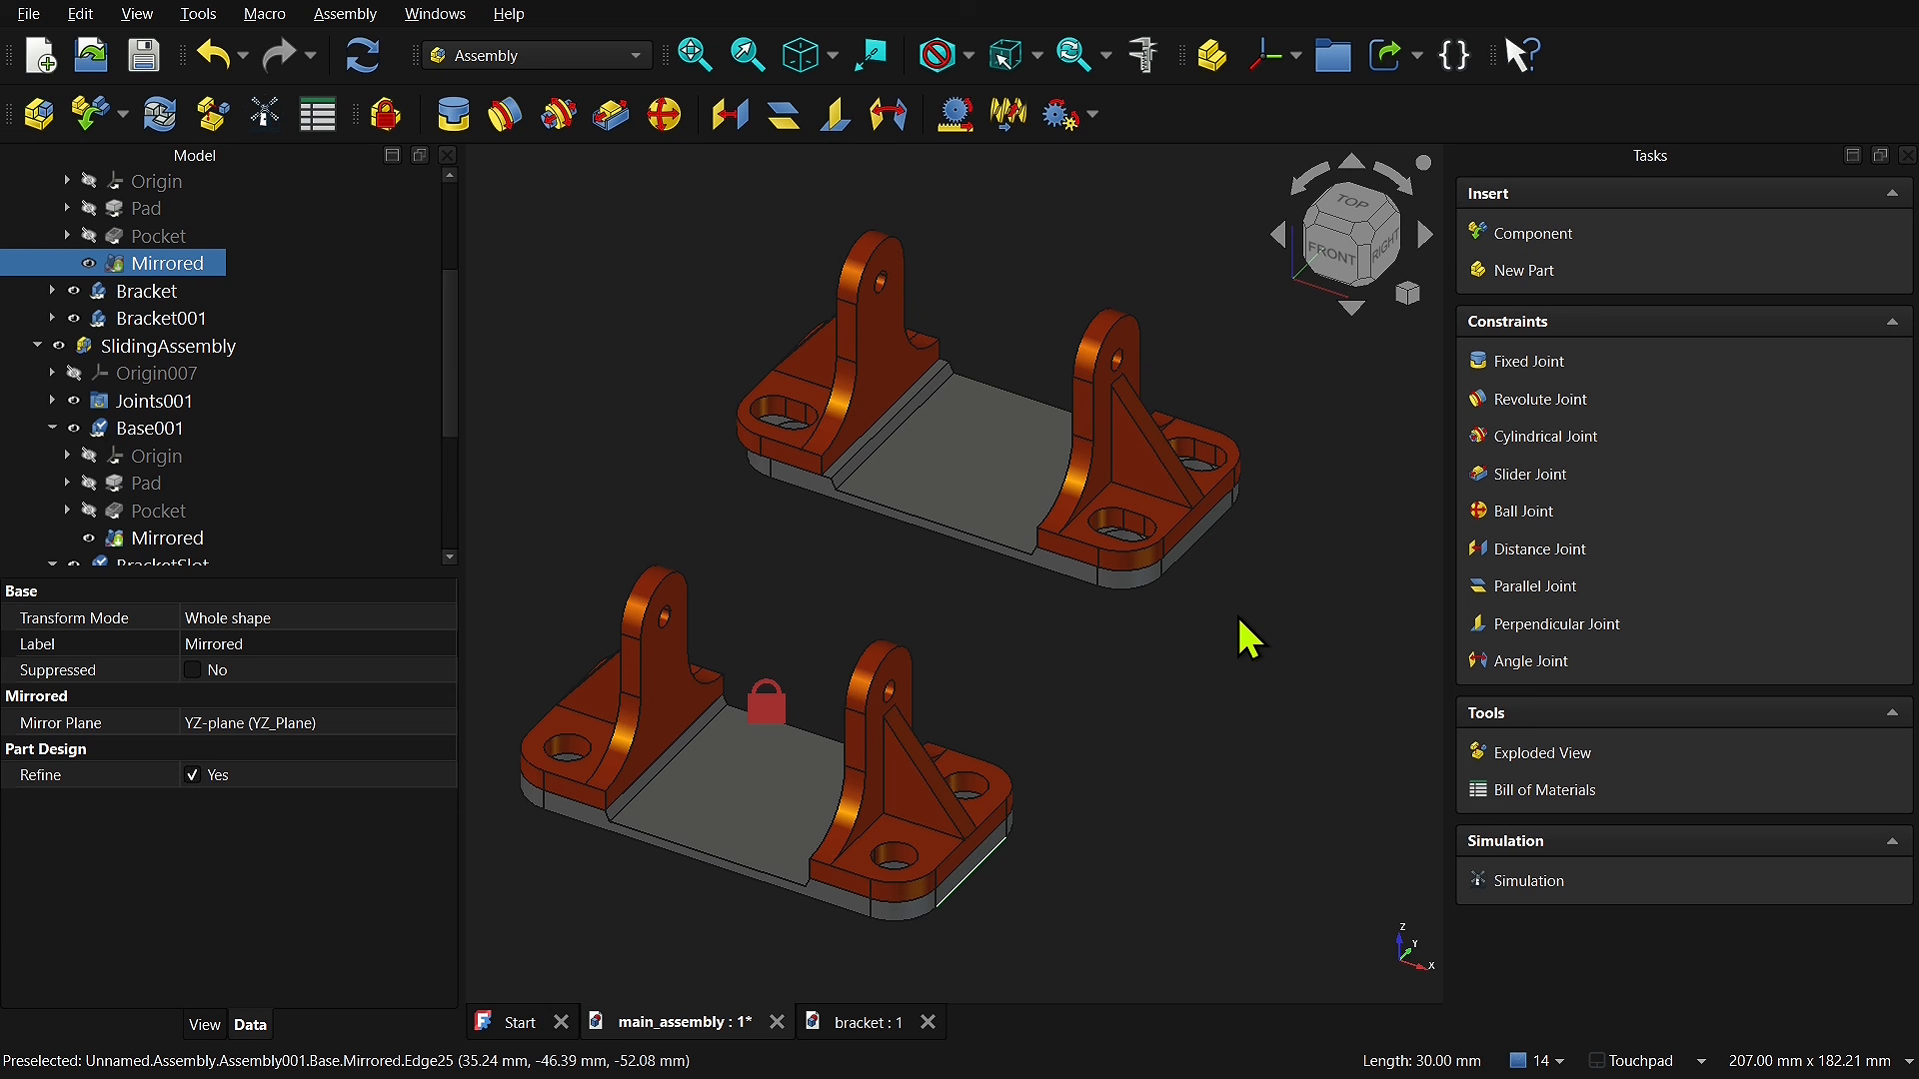
left_click(1209, 567, "ctrl")
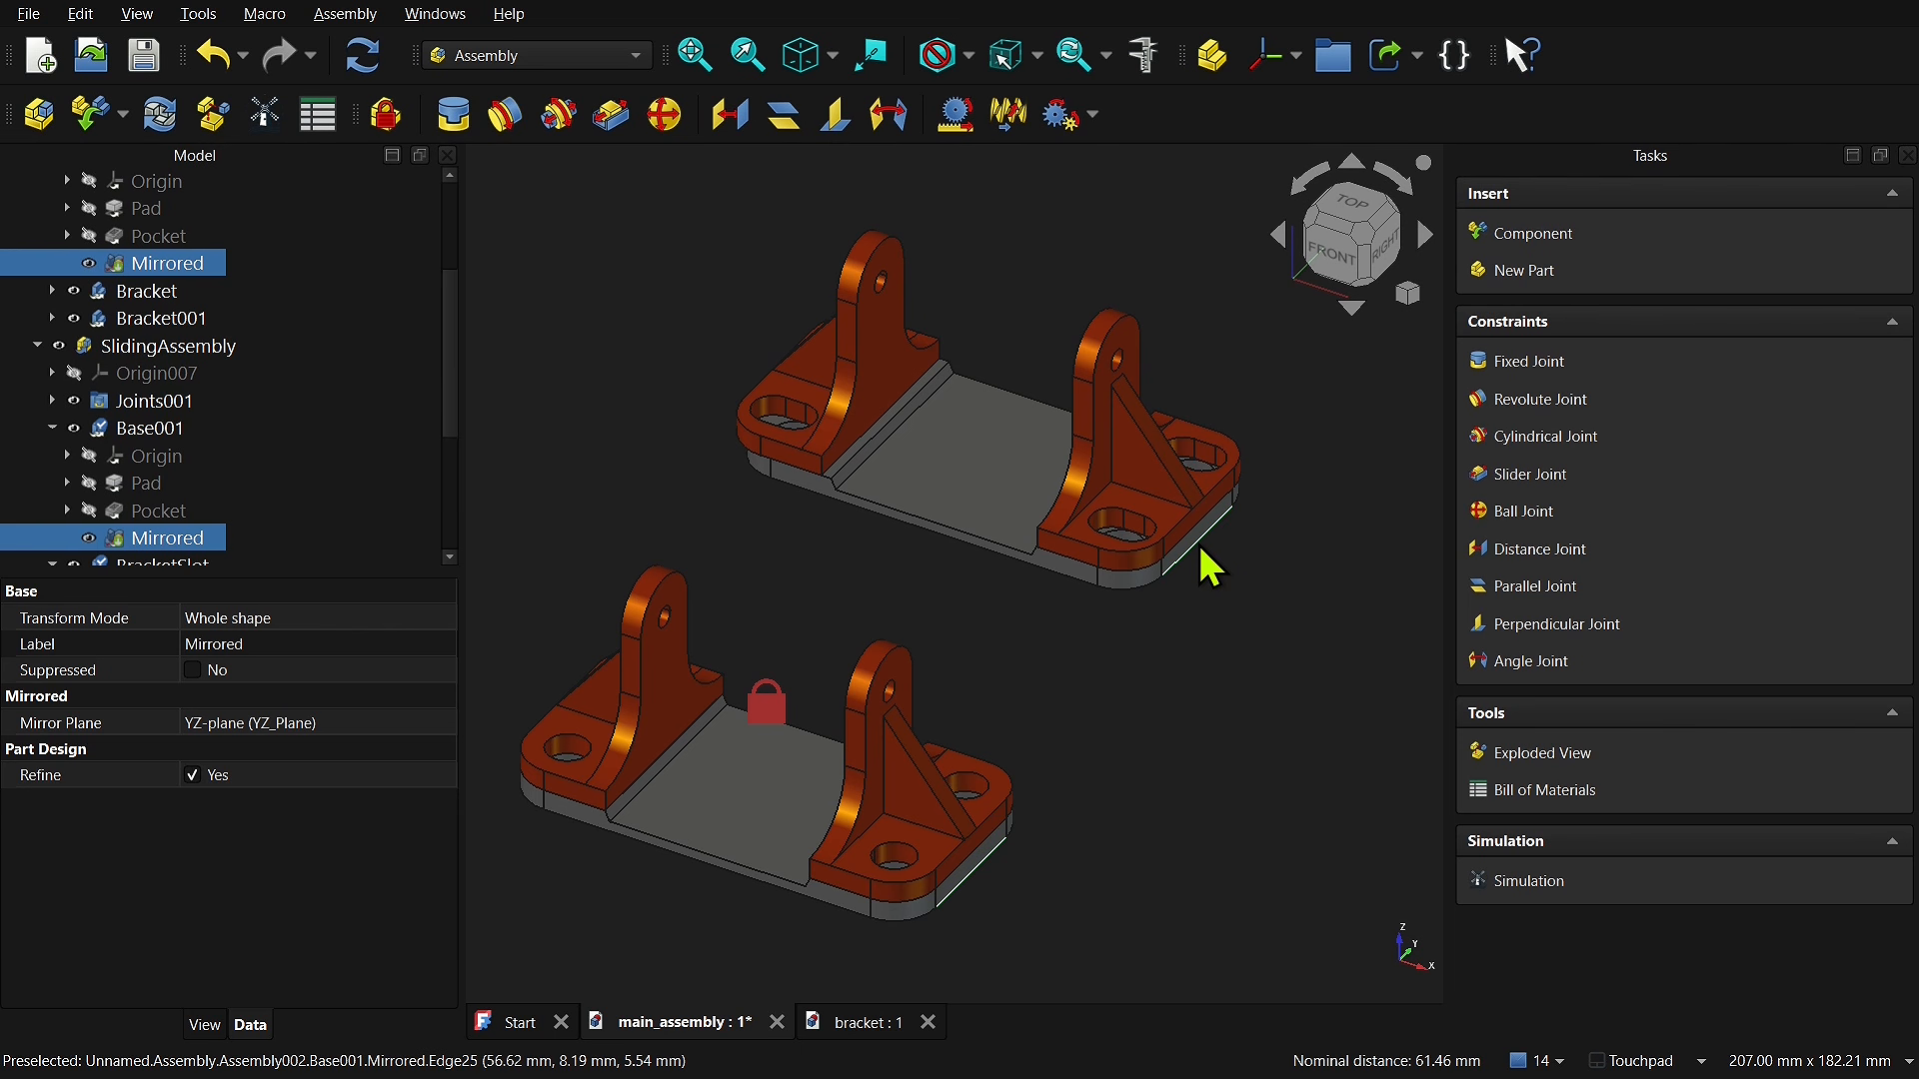
left_click(611, 116)
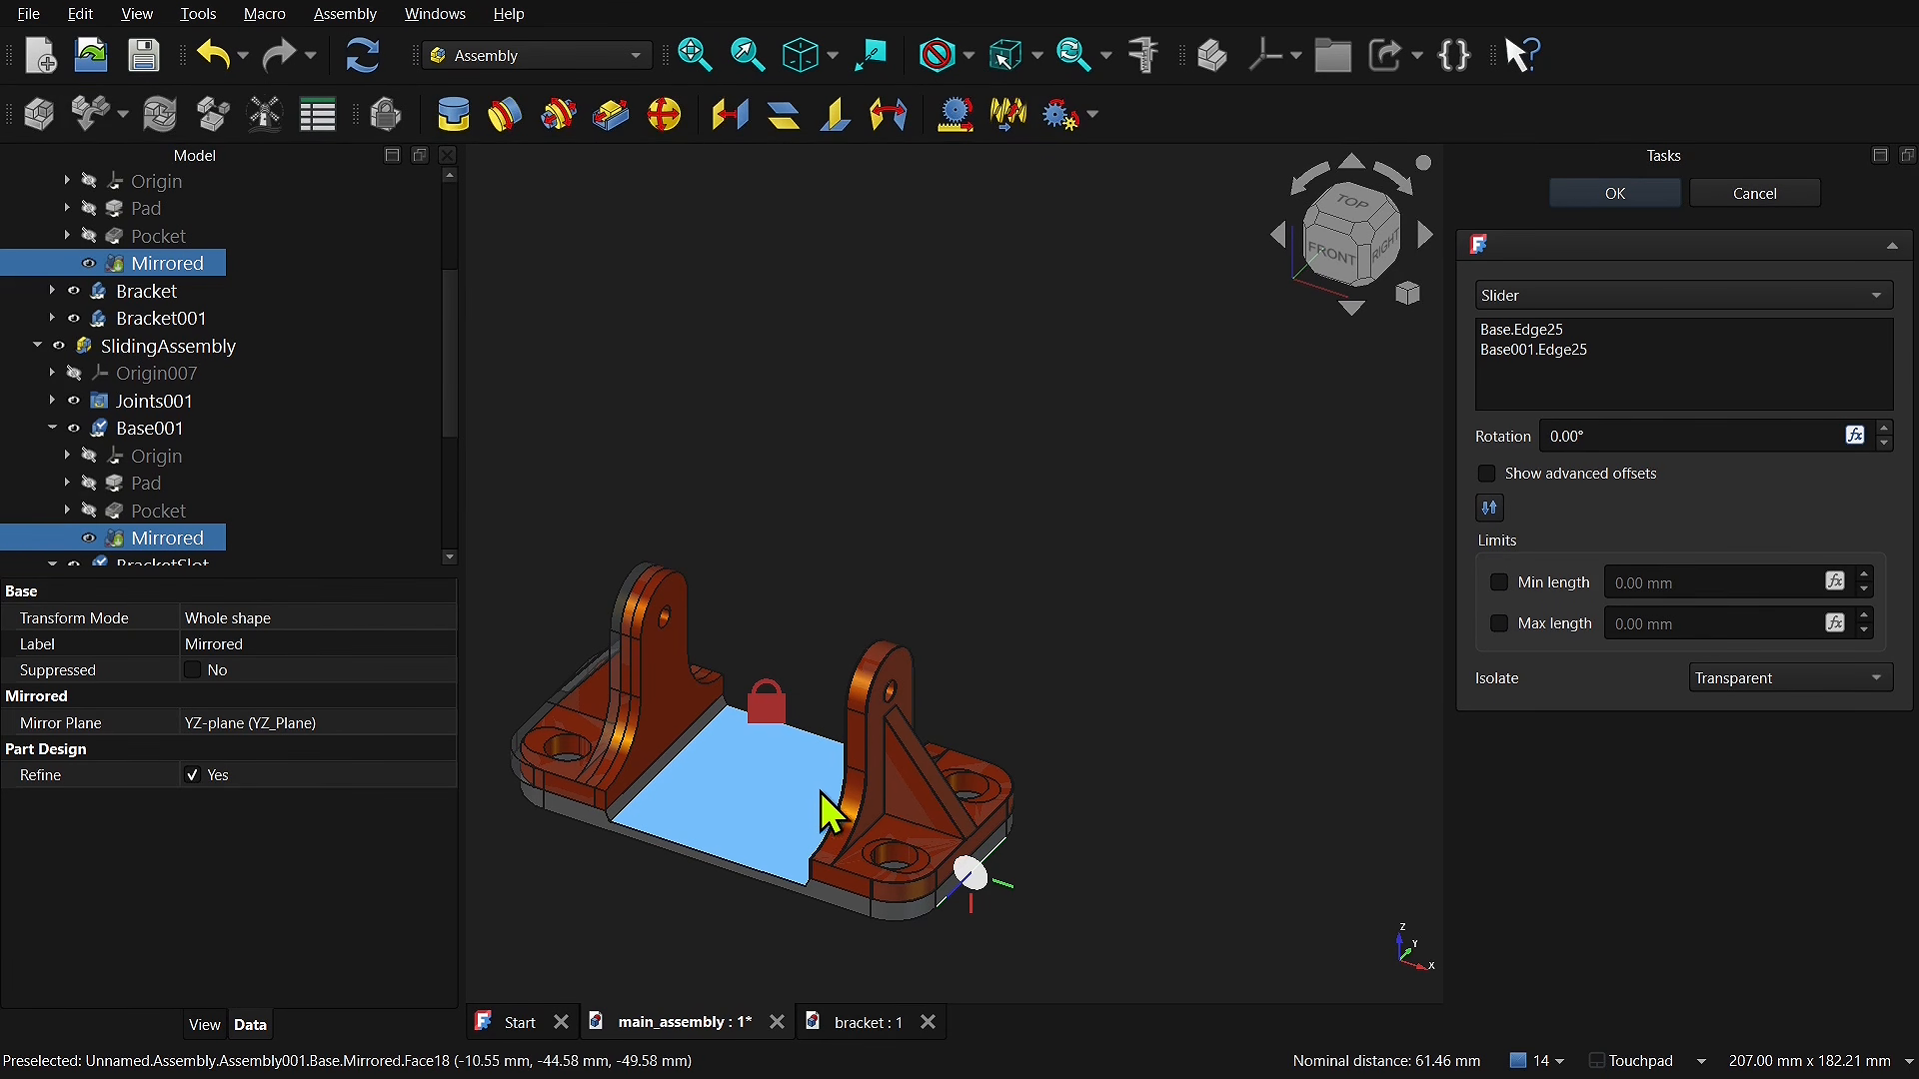
left_click(1617, 196)
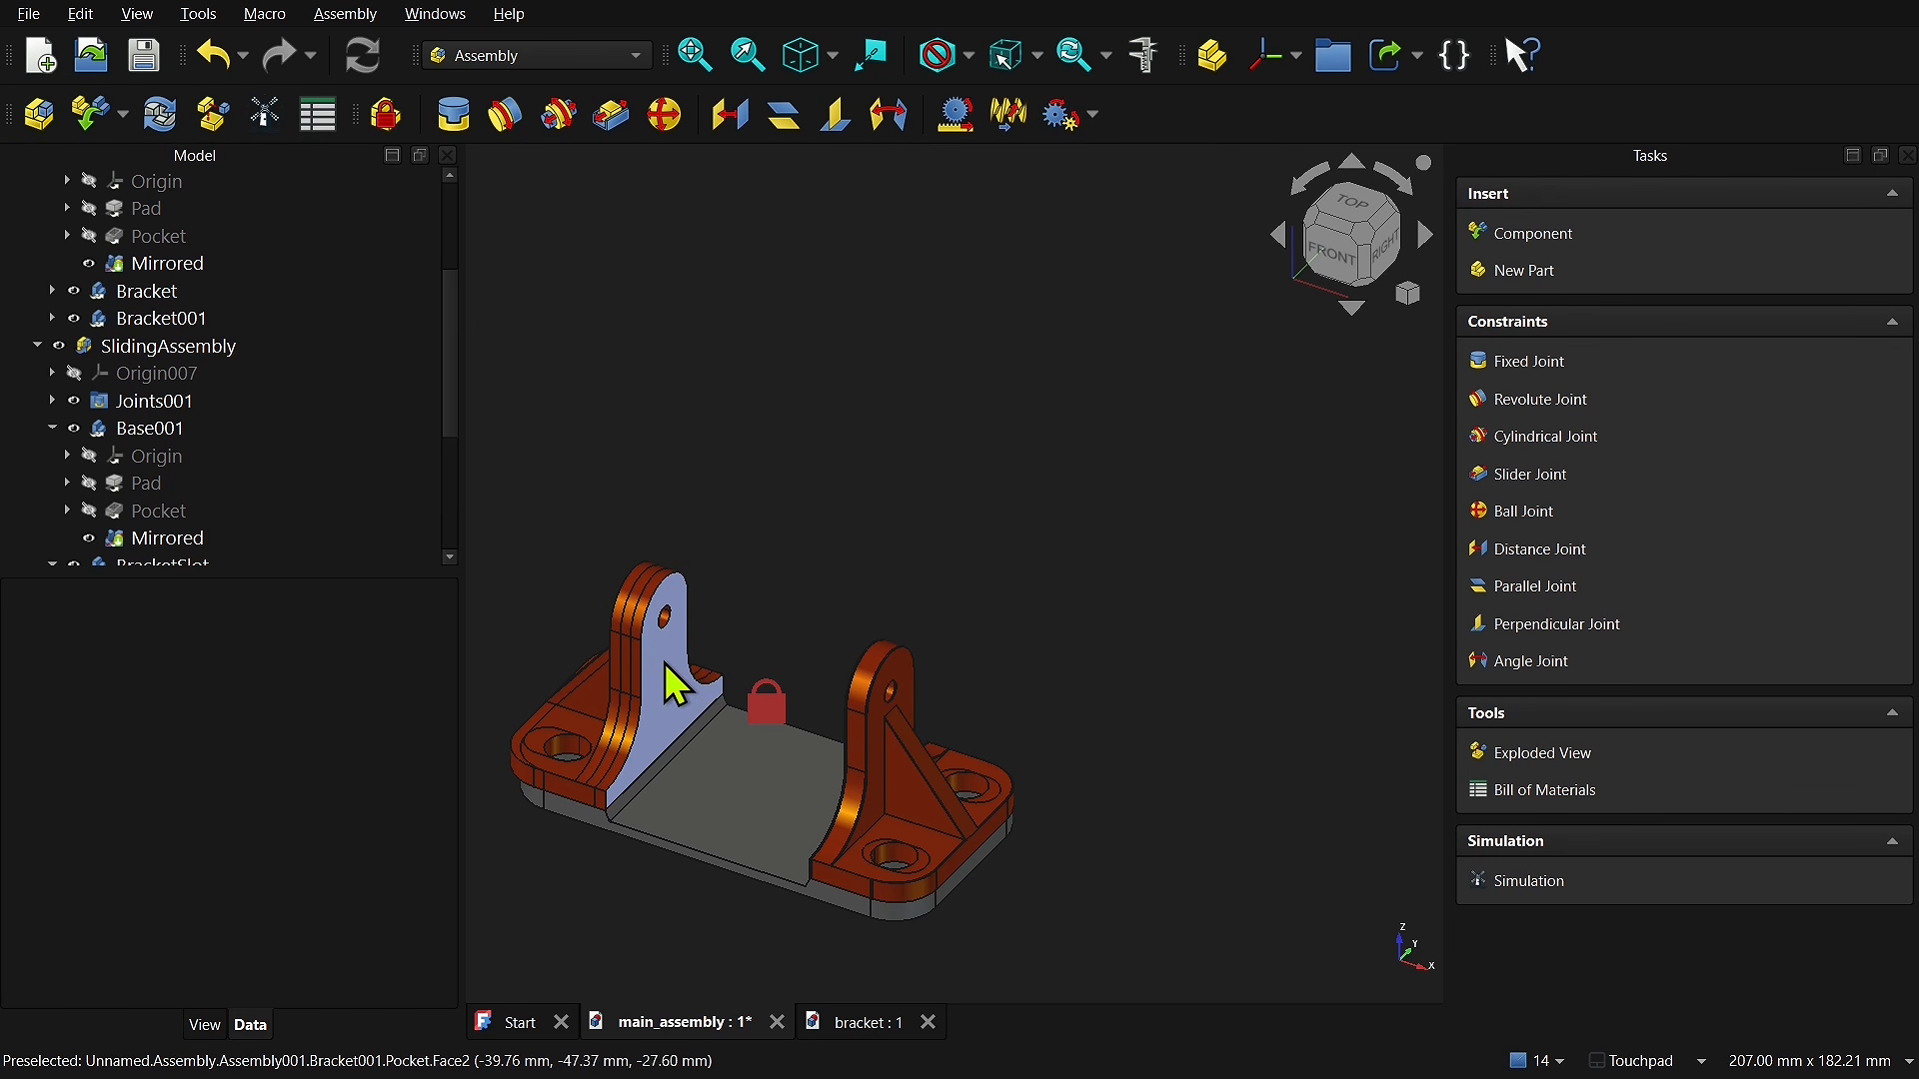
Step: Set the Y position in SlidingAssembly's placement to 20 mm to separate it from the fixed bracket assembly
left_click_drag(447, 419, 450, 363)
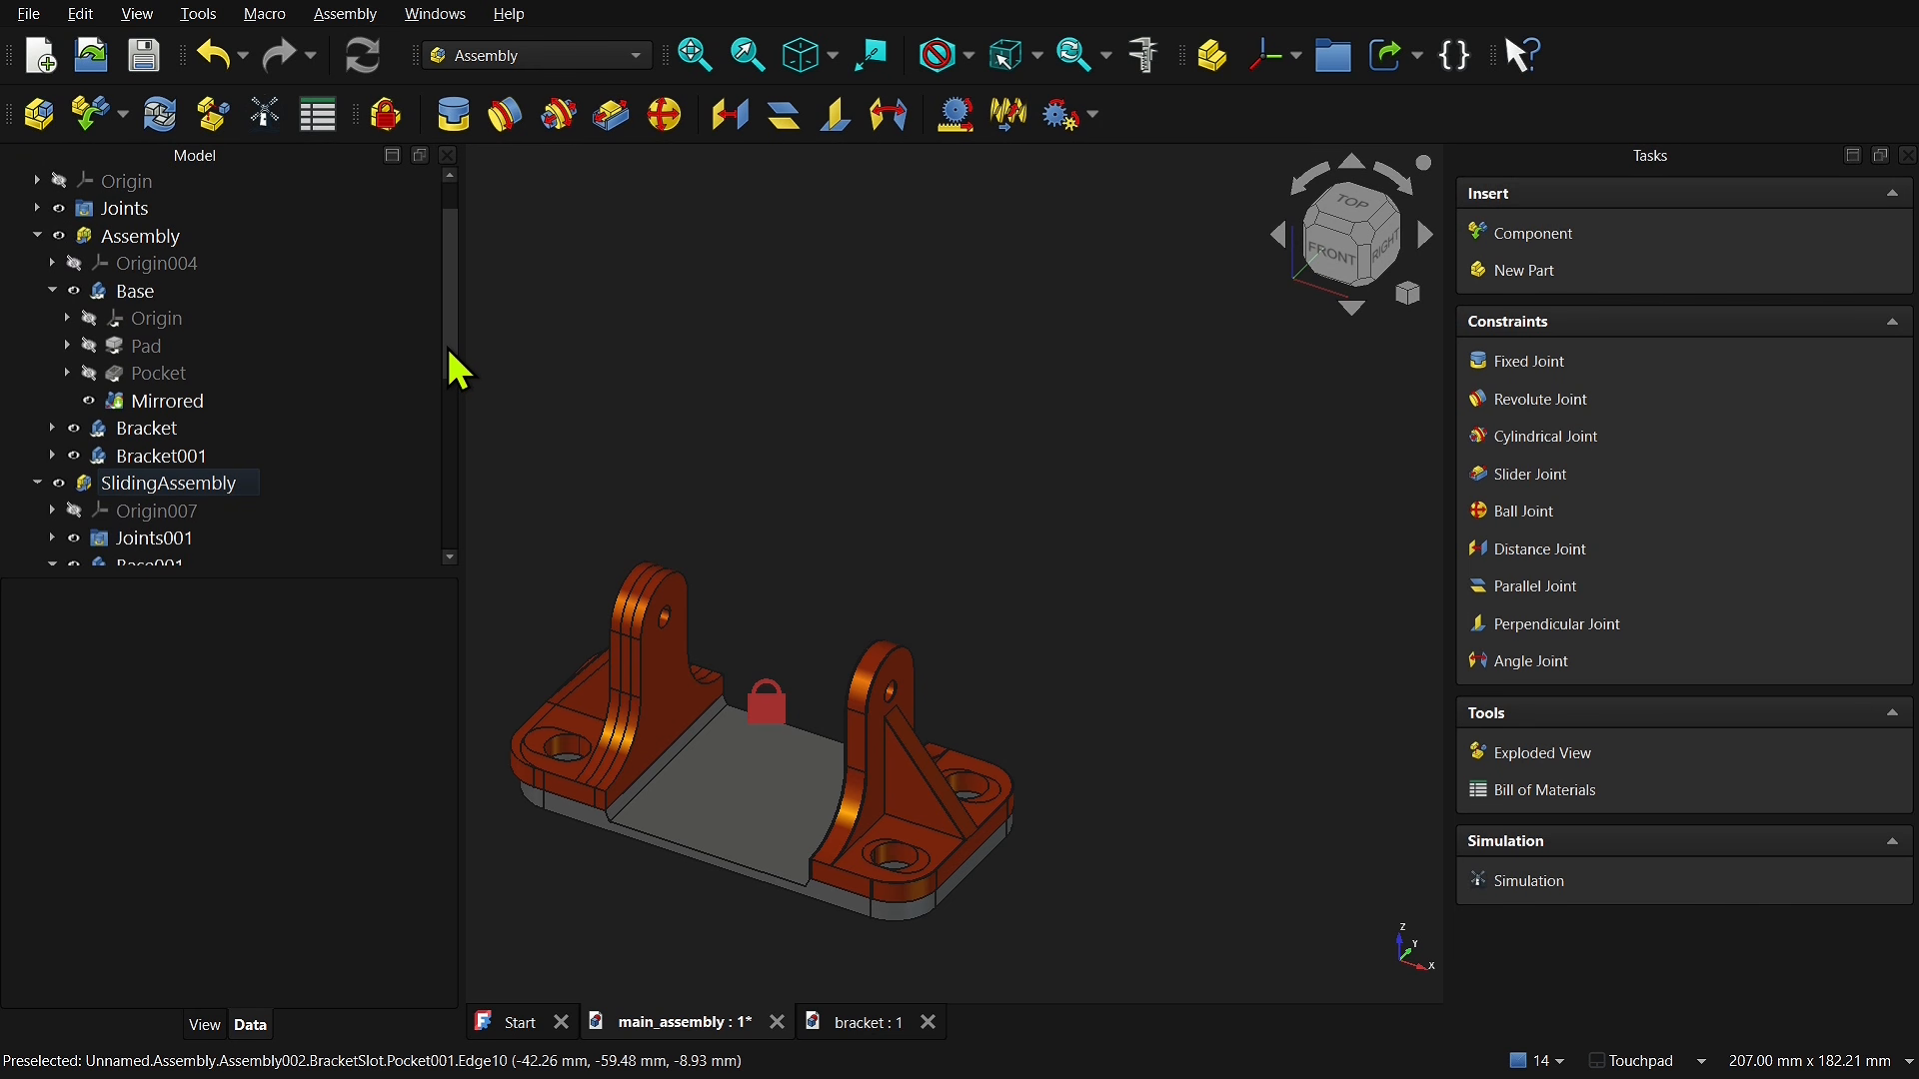
left_click(213, 485)
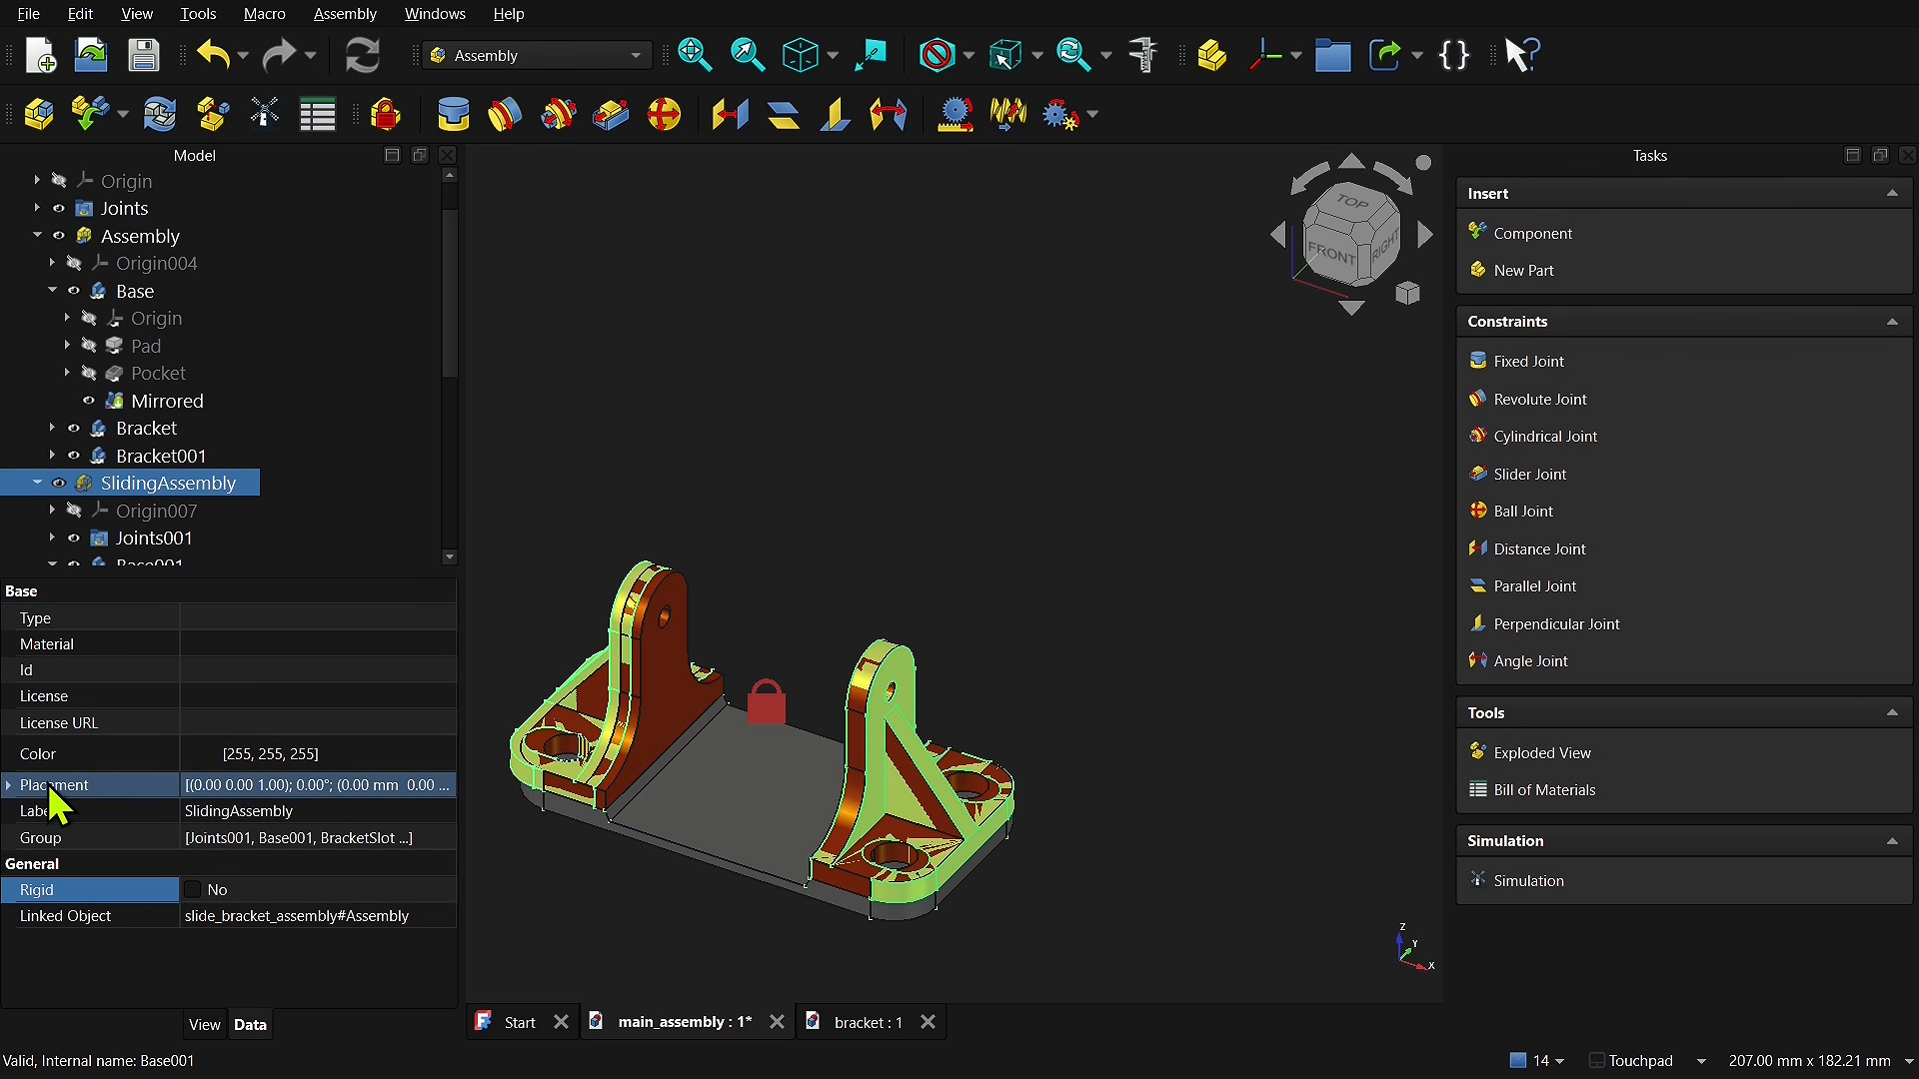
left_click(9, 786)
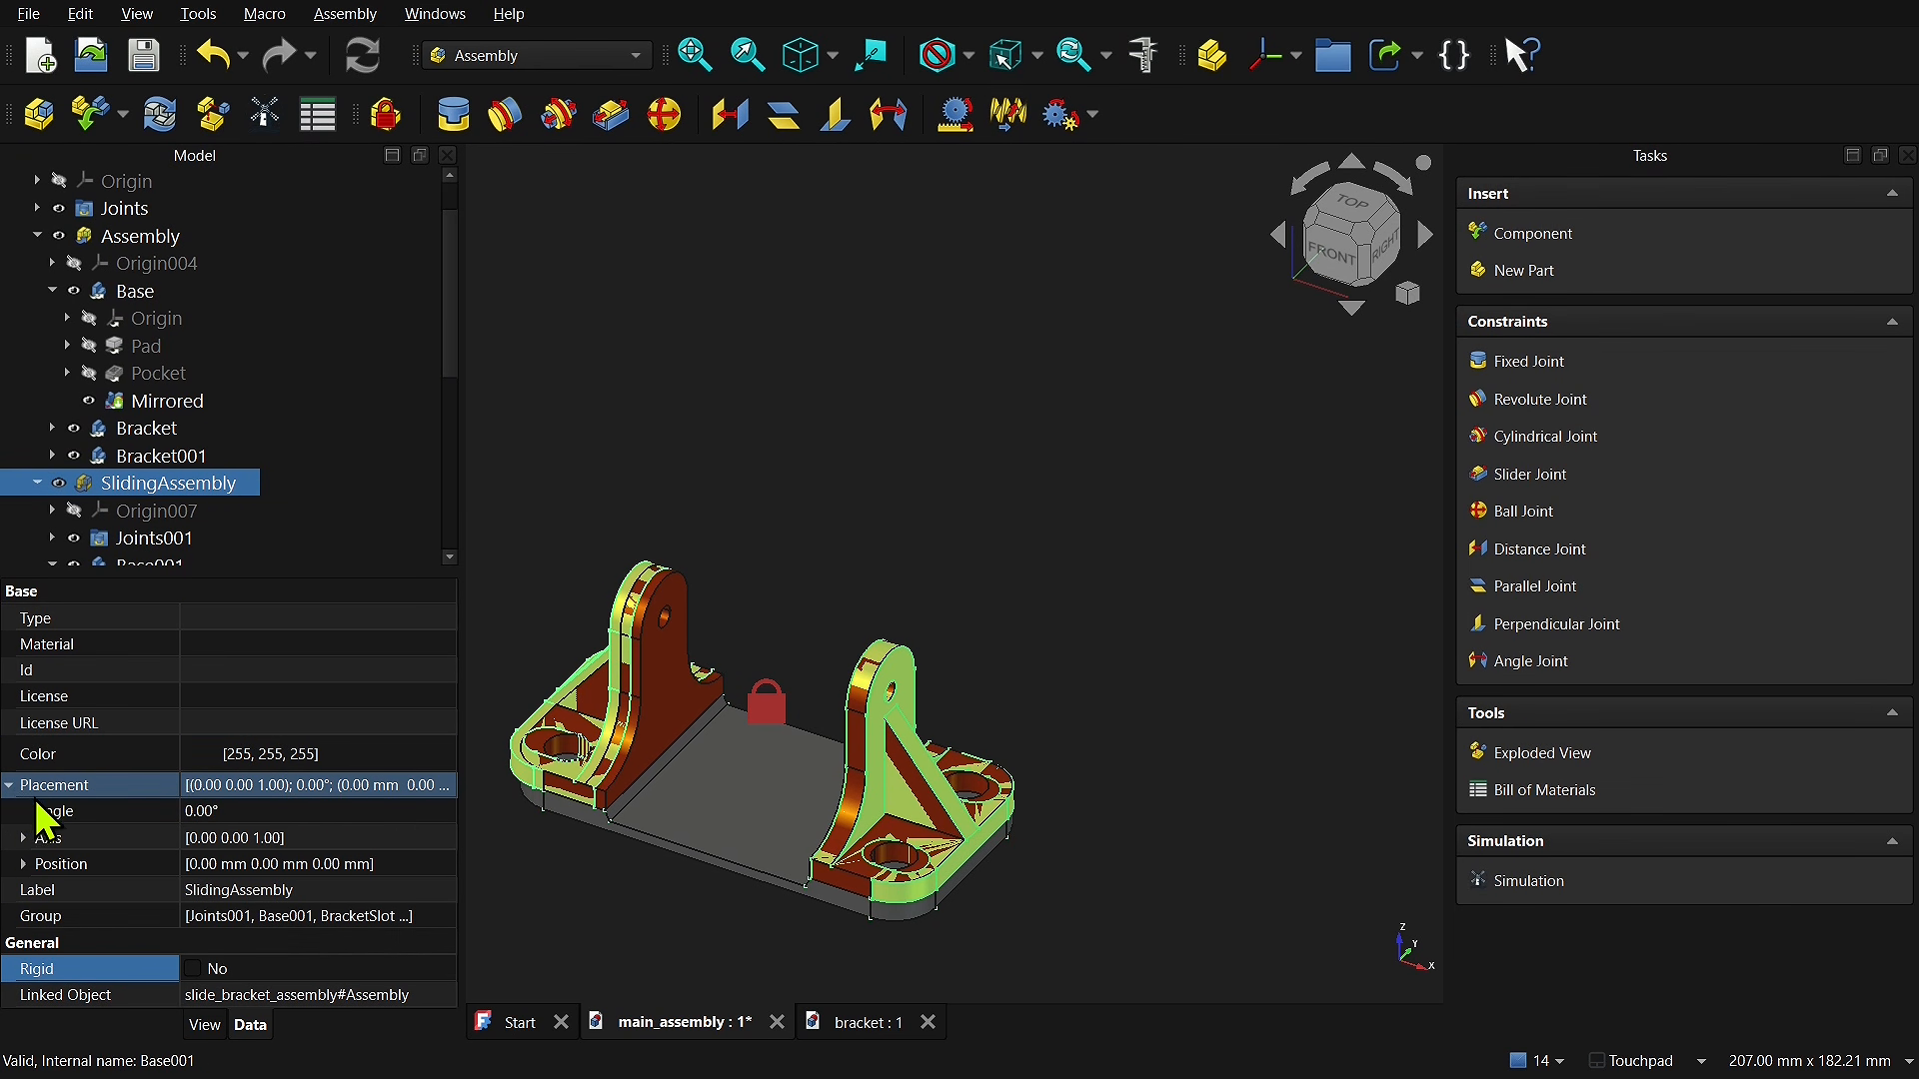
left_click(23, 864)
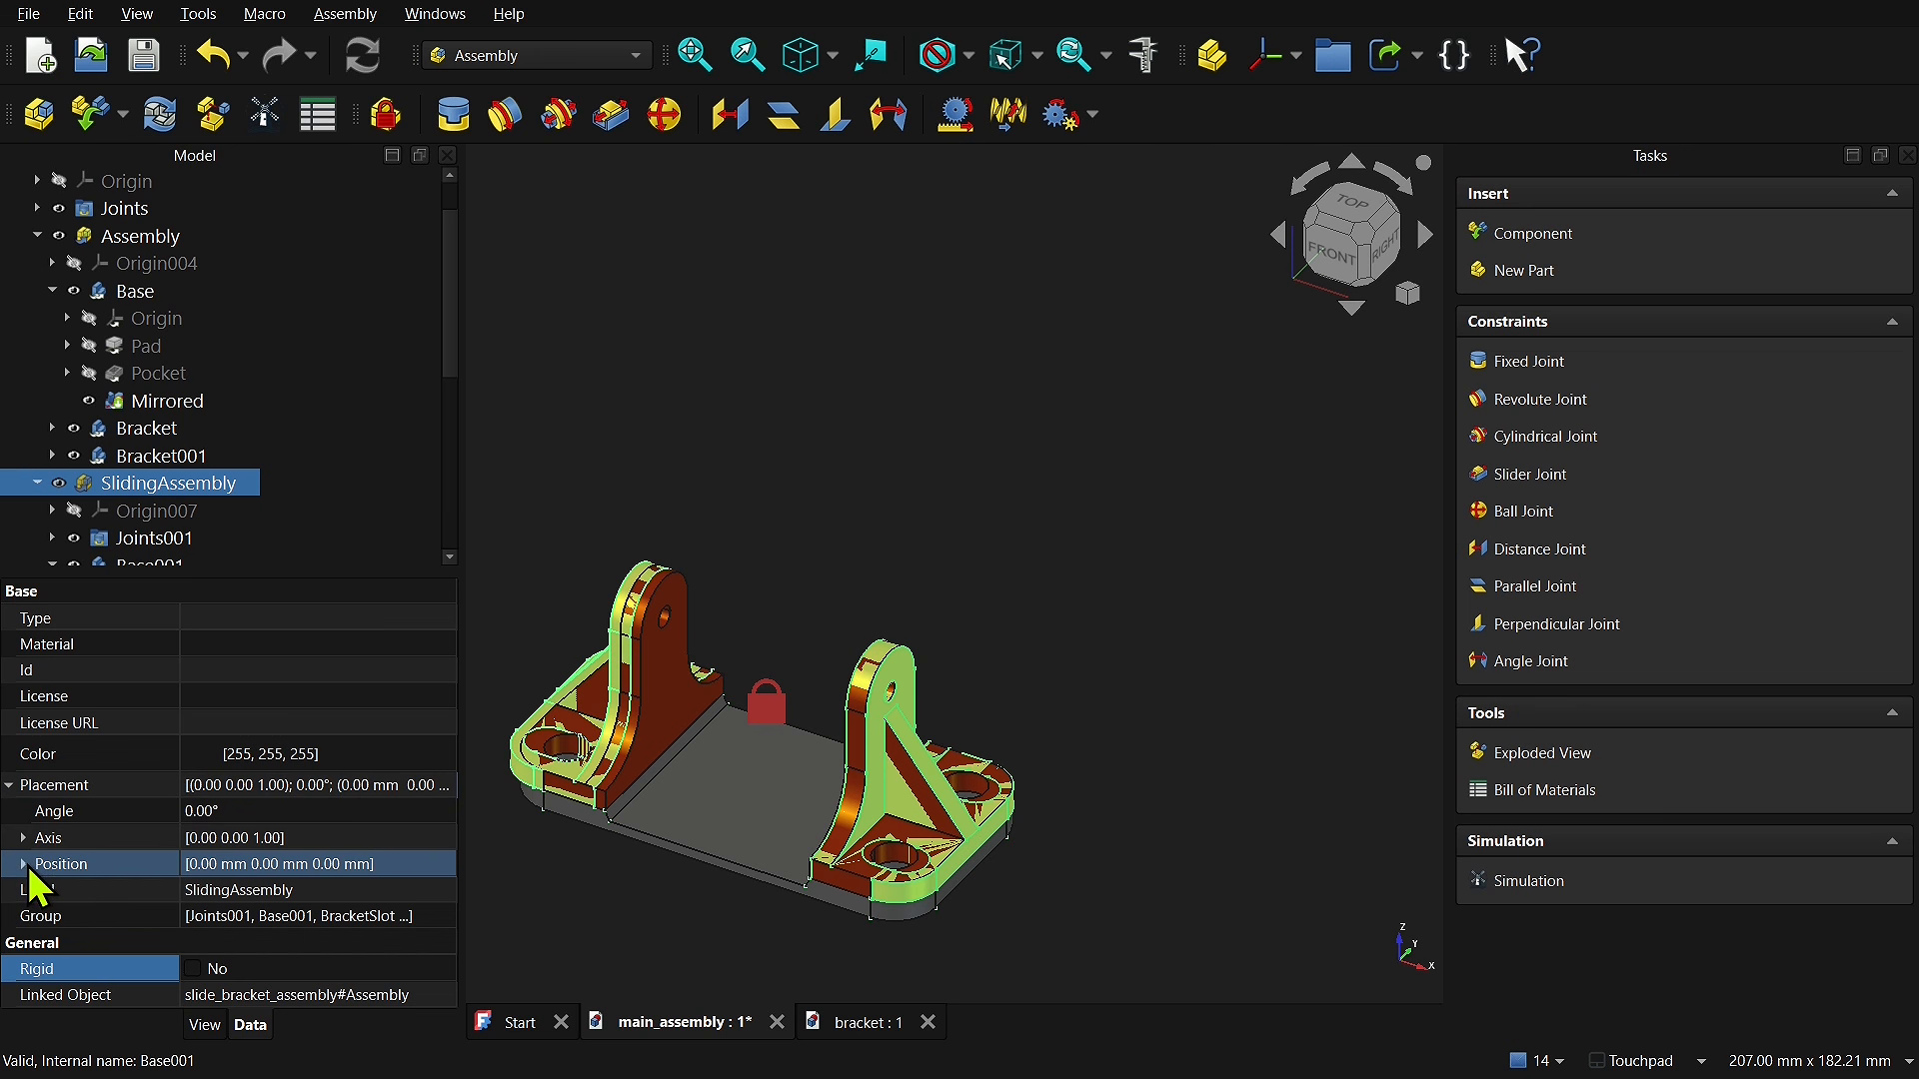
scroll(305, 850, "down", 1)
left_click(306, 837)
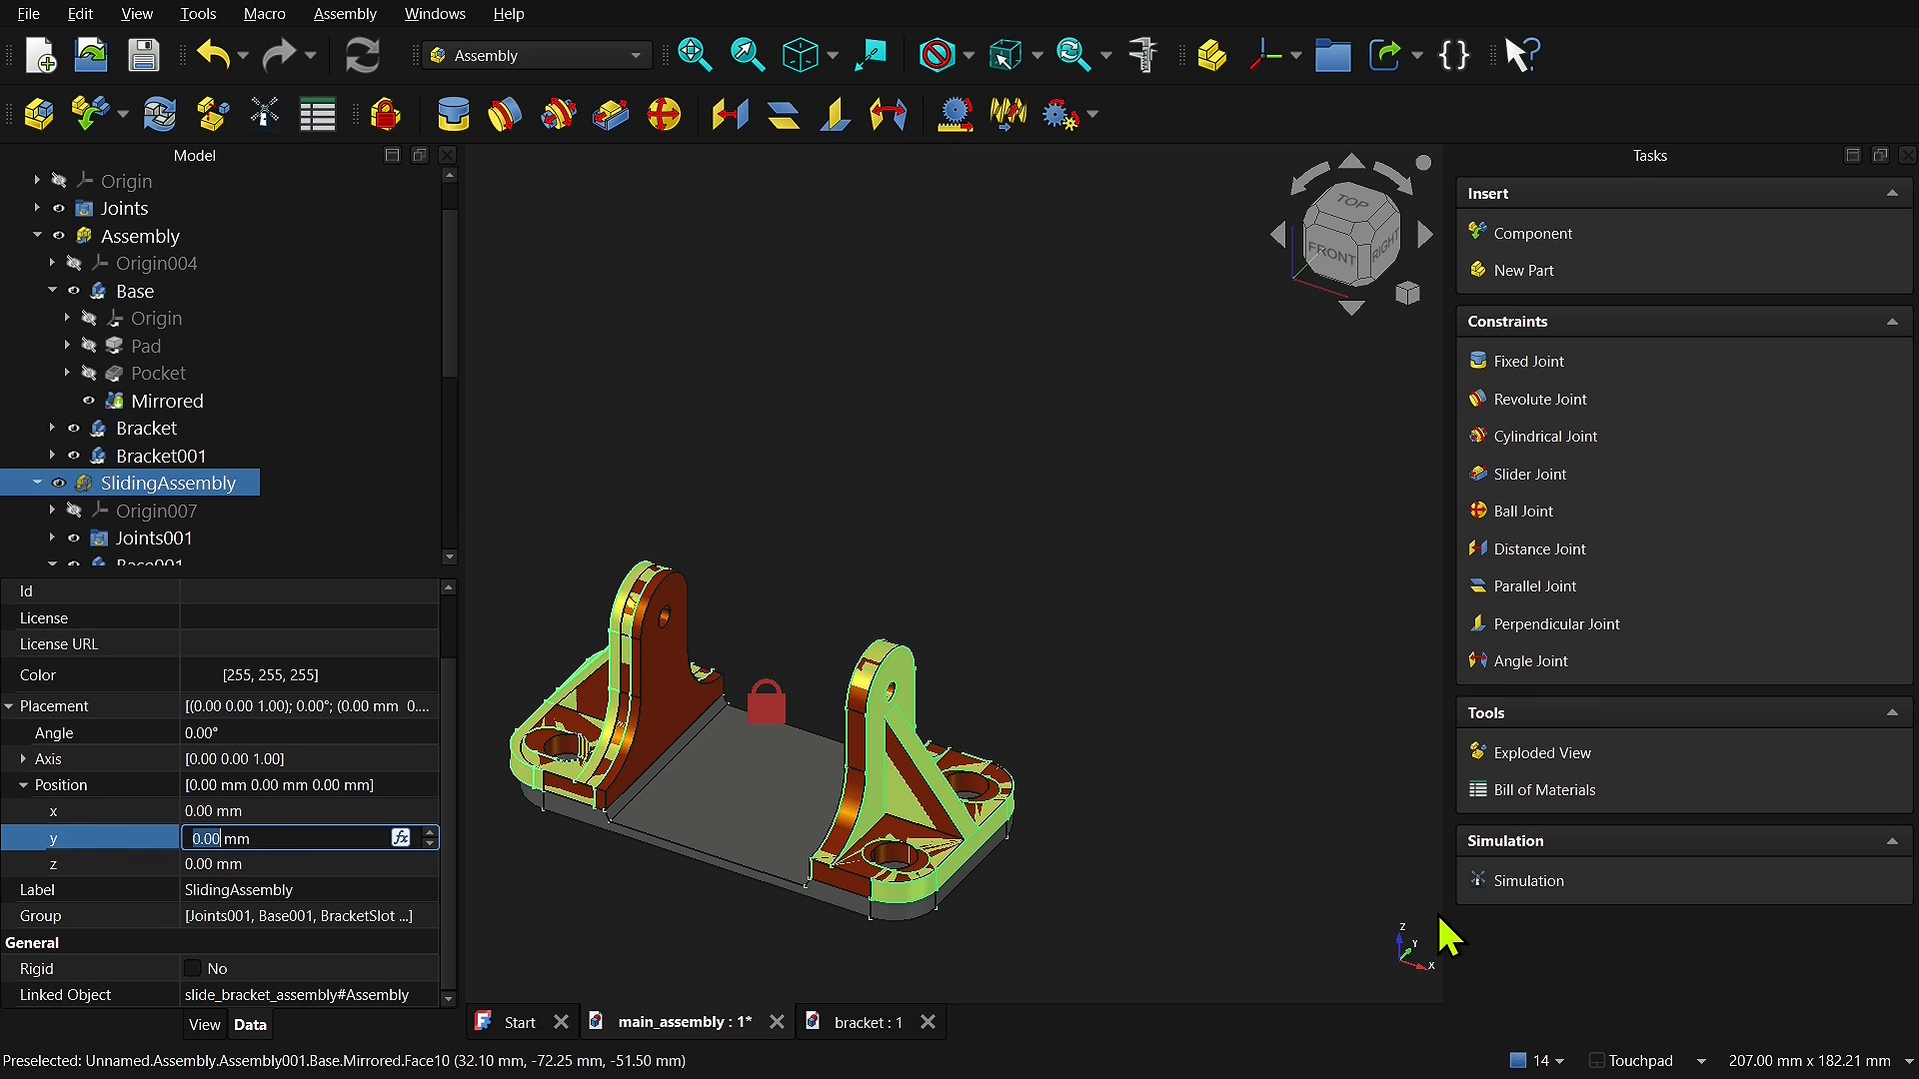
scroll(319, 837, "up", 20)
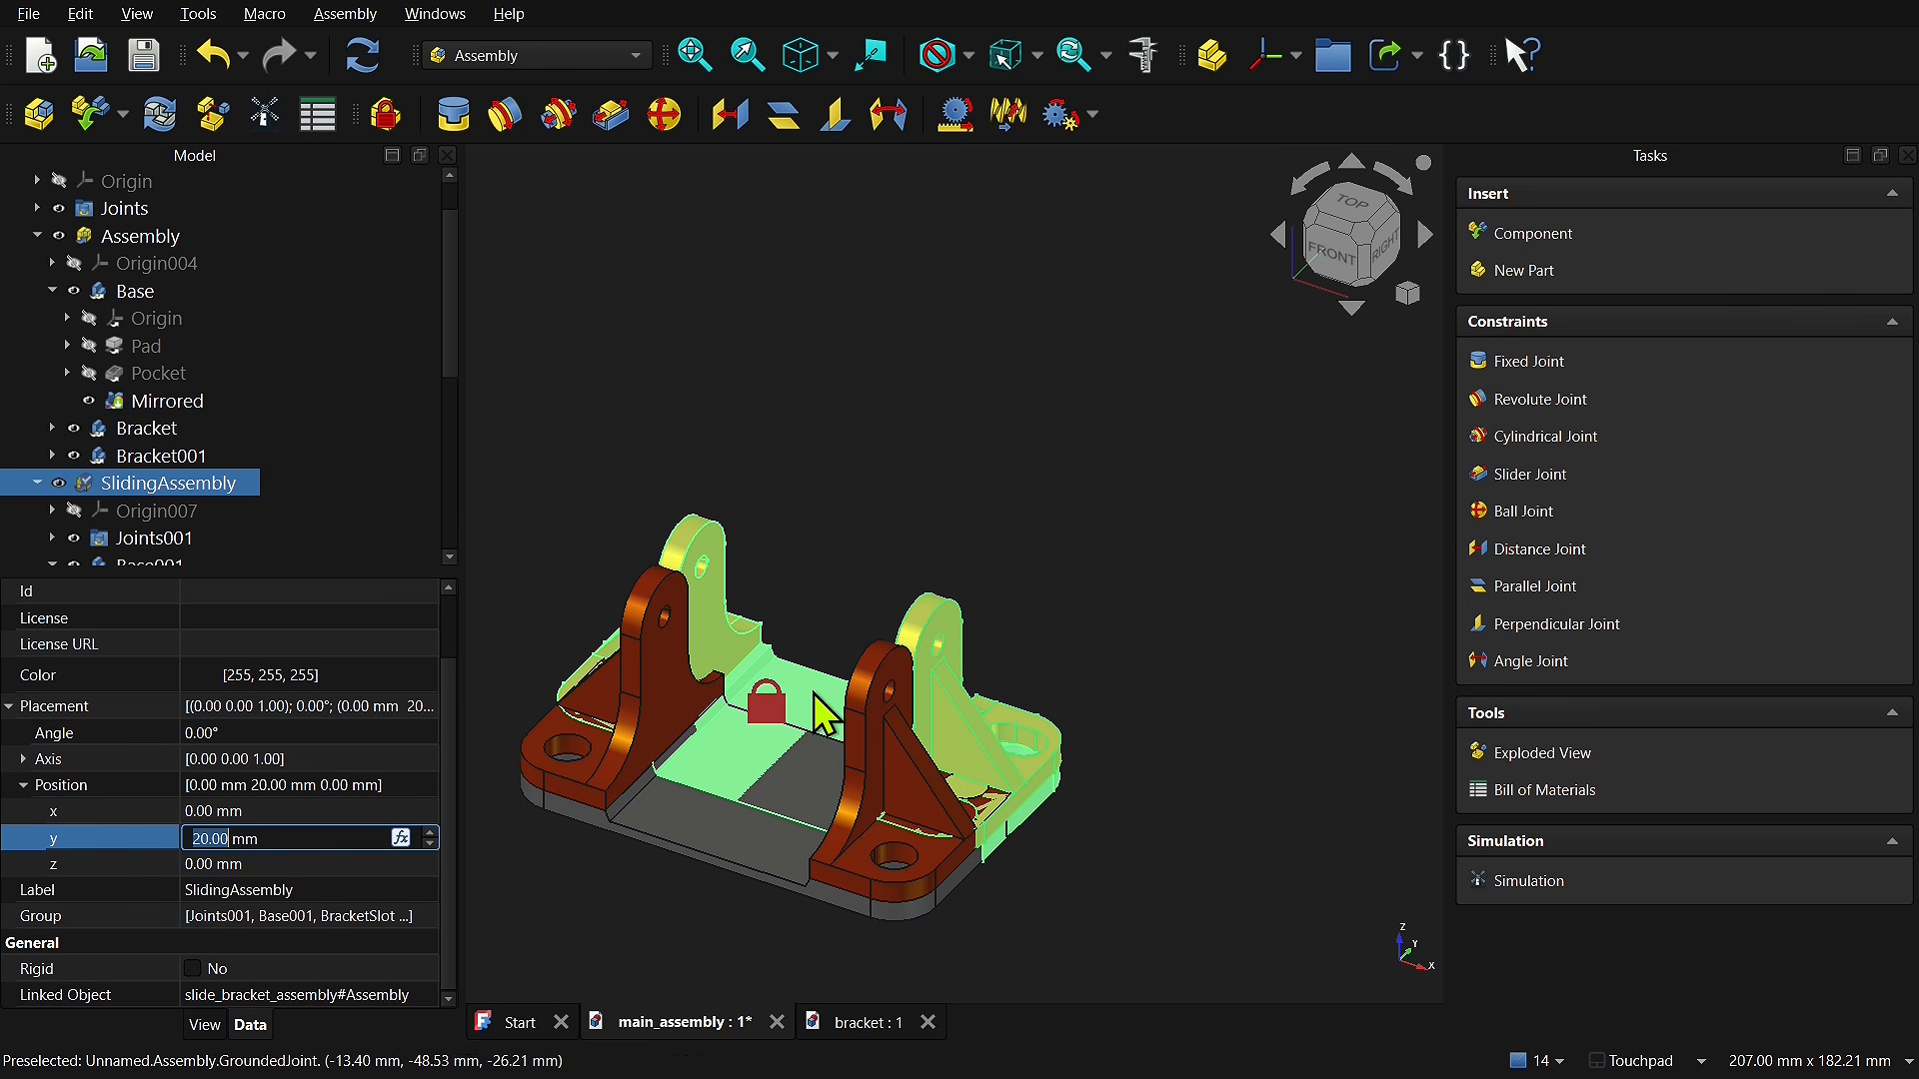
Step: Move SlidingAssembly along its slider joint away from the grounded assembly, and slide its slotted brackets to test the motion
left_click_drag(823, 693, 1250, 518)
left_click(1267, 547)
left_click_drag(1029, 595, 851, 414)
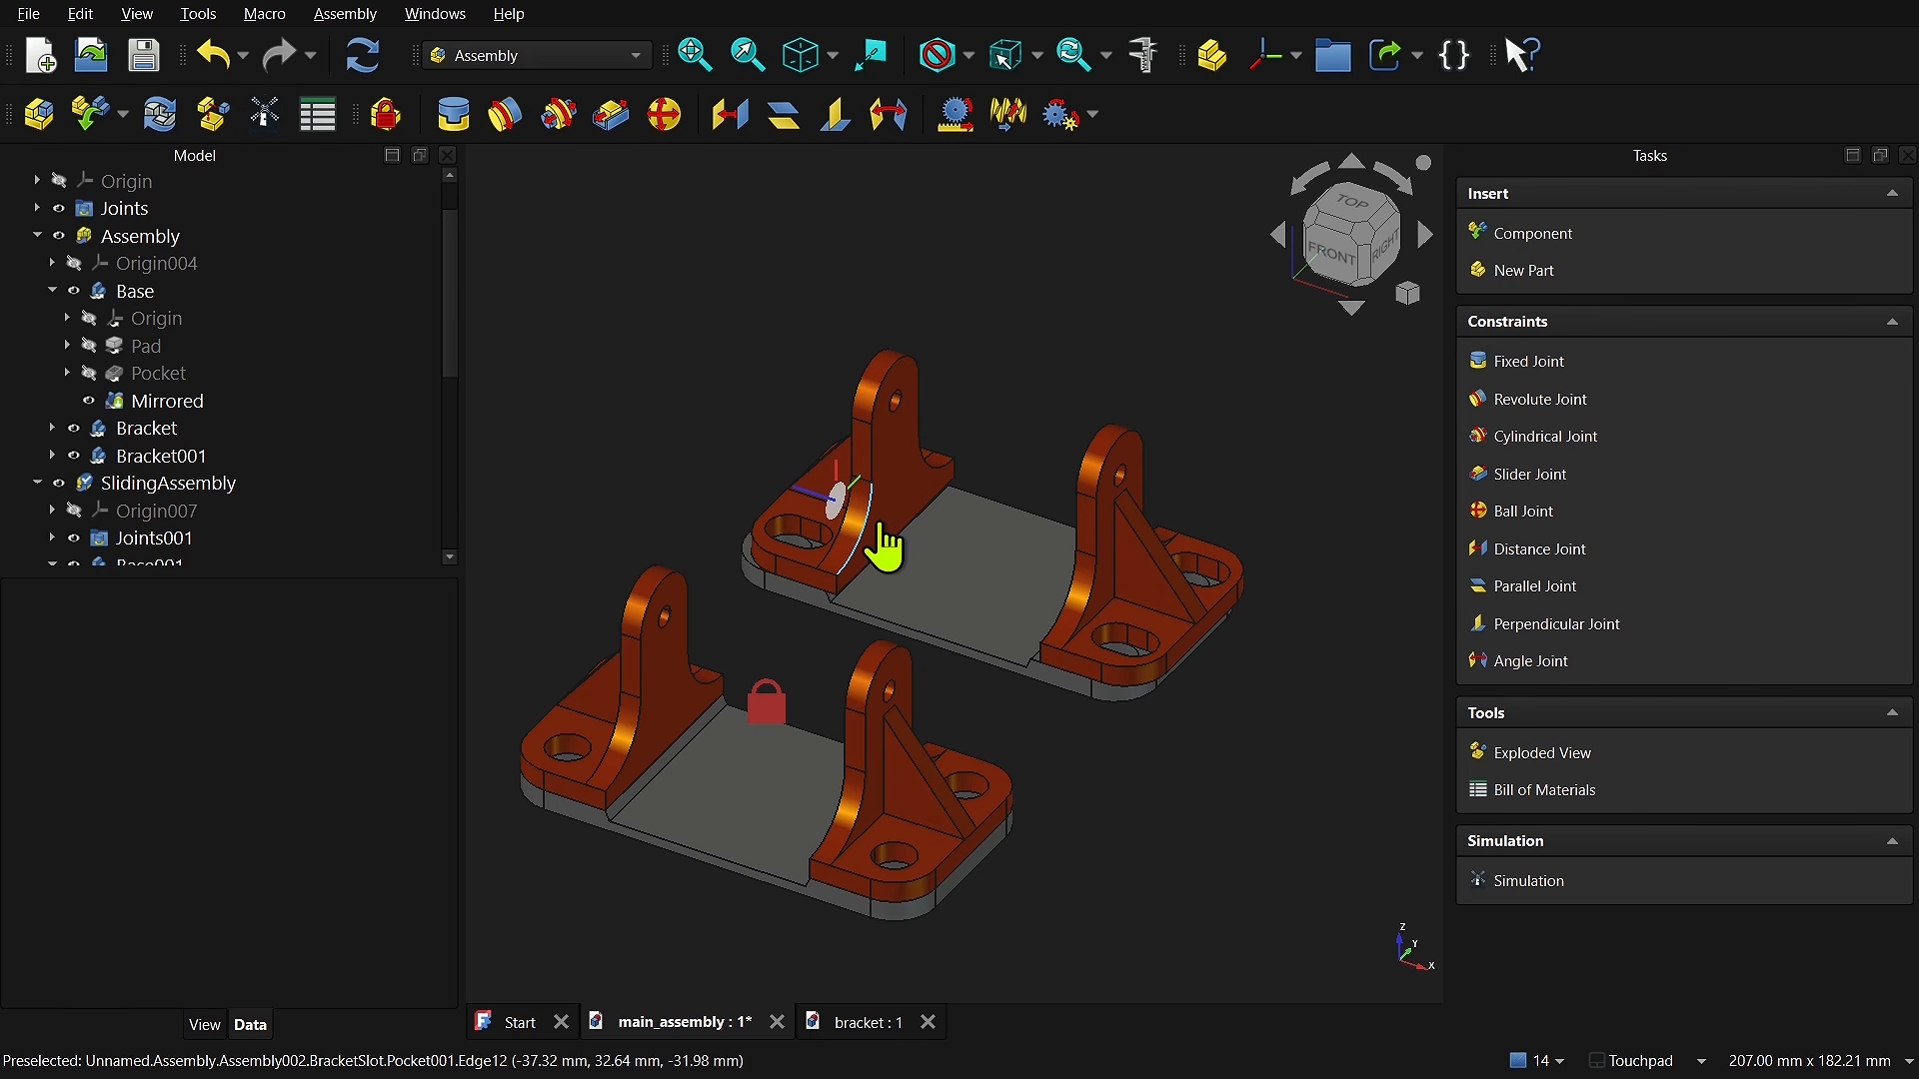
left_click_drag(882, 542, 846, 509)
mouse_move(1149, 597)
left_mouse_down()
mouse_move(1061, 559)
mouse_move(1107, 611)
mouse_move(1094, 600)
mouse_move(1134, 601)
left_mouse_up()
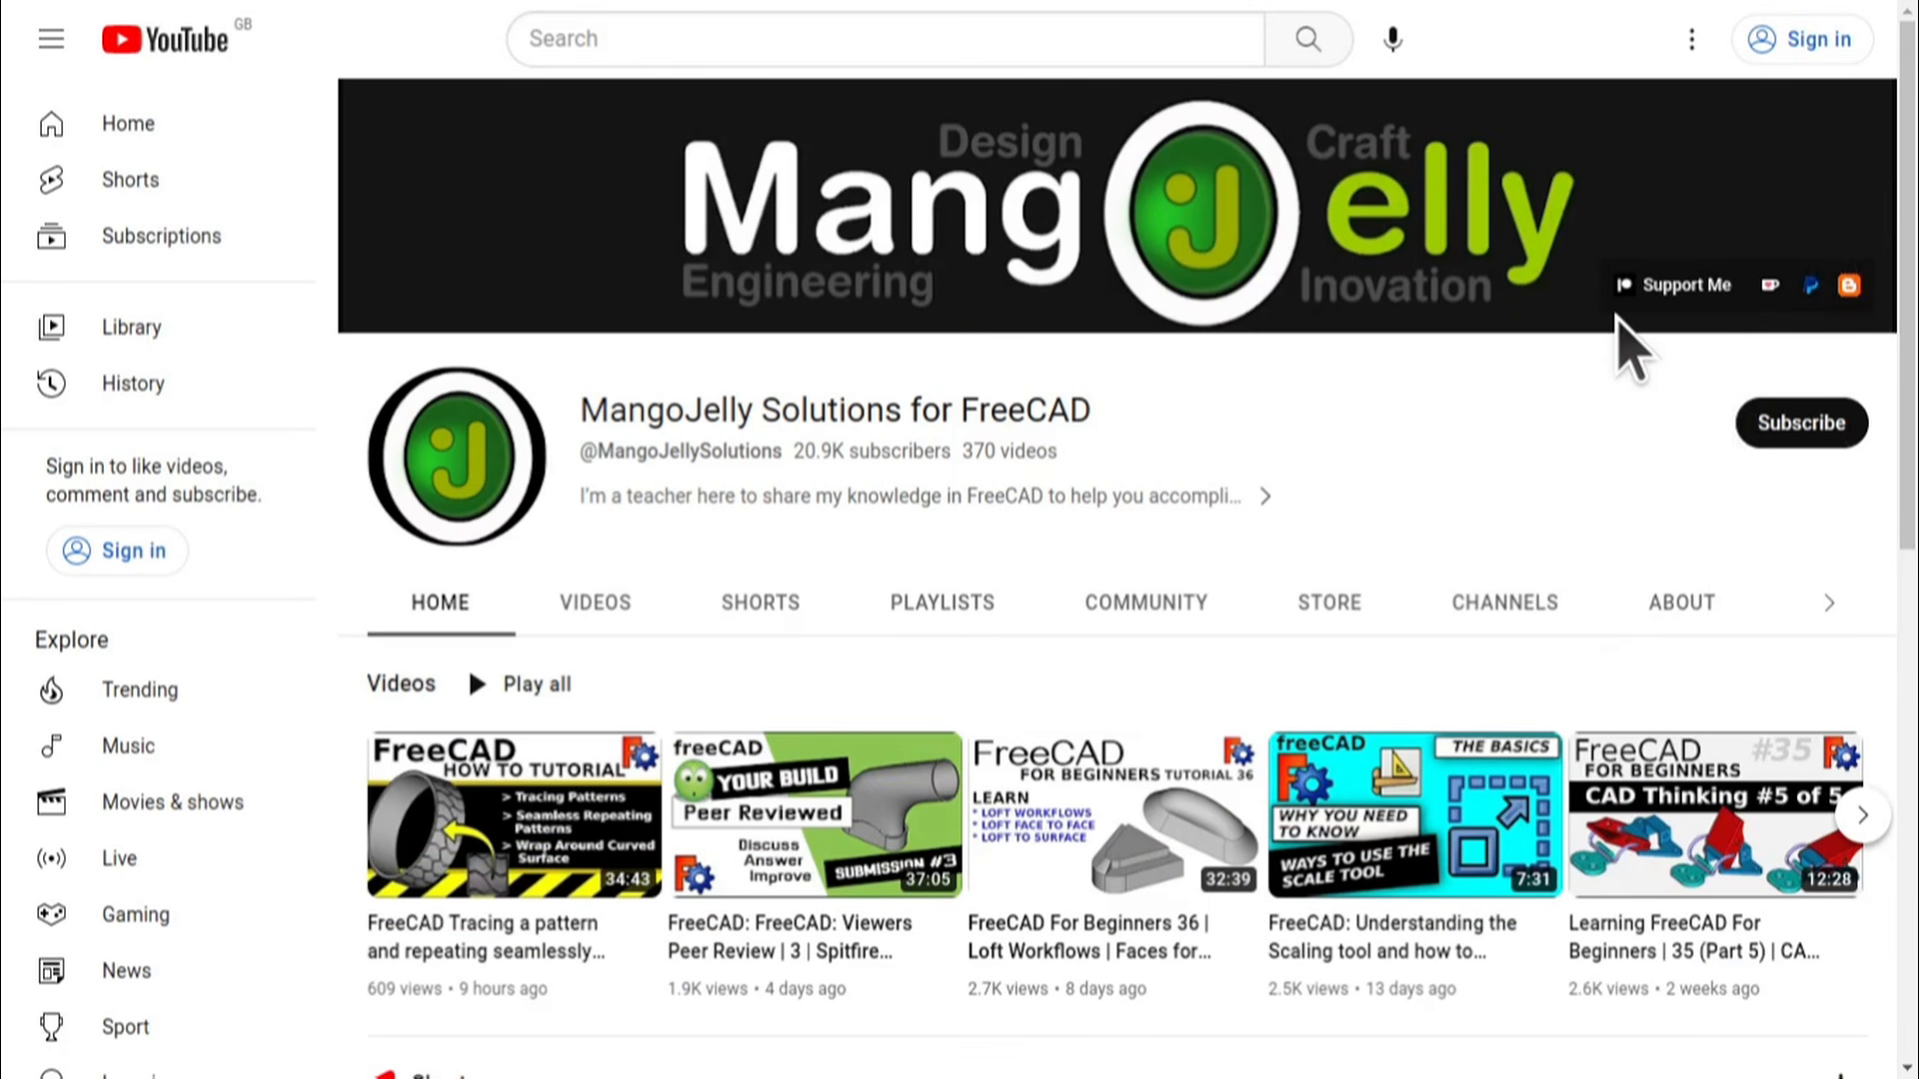
Step: On the MangoJelly Solutions YouTube channel, view the About description and highlight its three donation links
left_click(1674, 601)
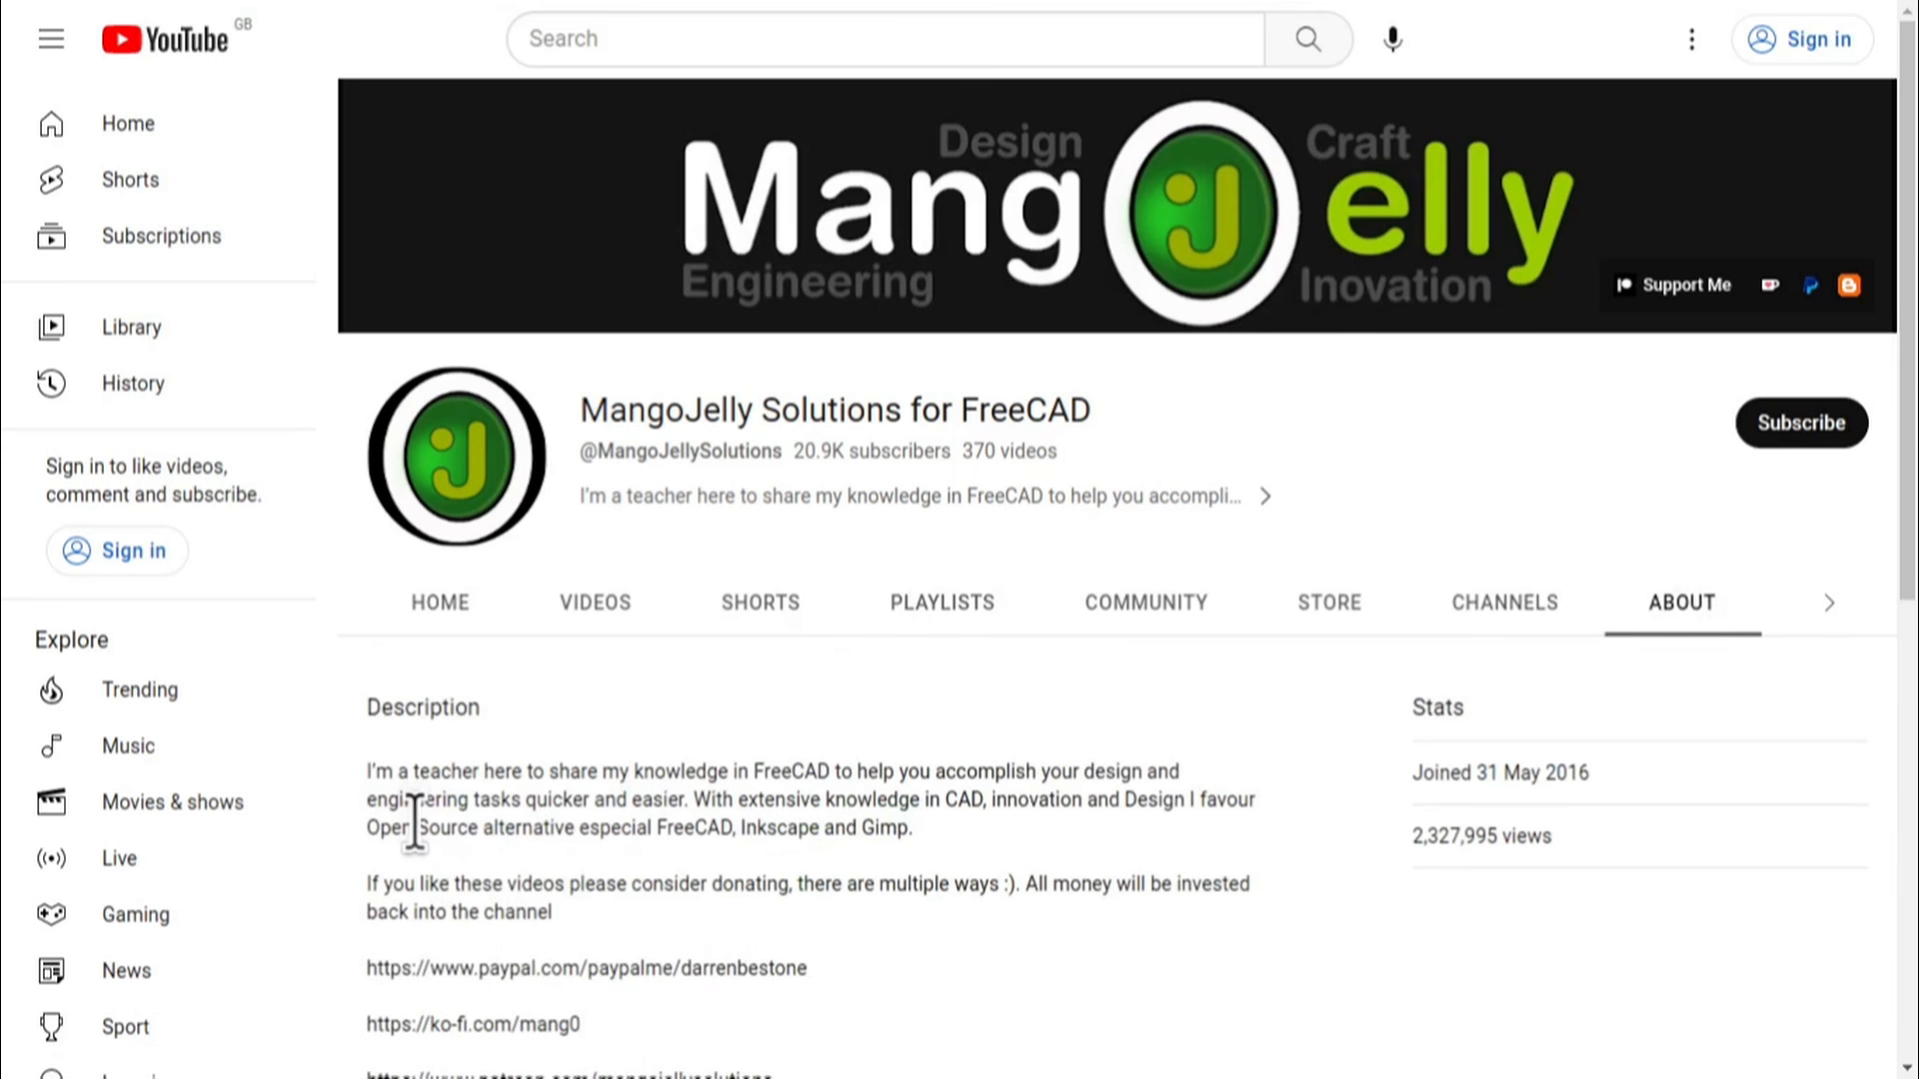
scroll(530, 870, "down", 3)
left_click_drag(805, 756, 368, 630)
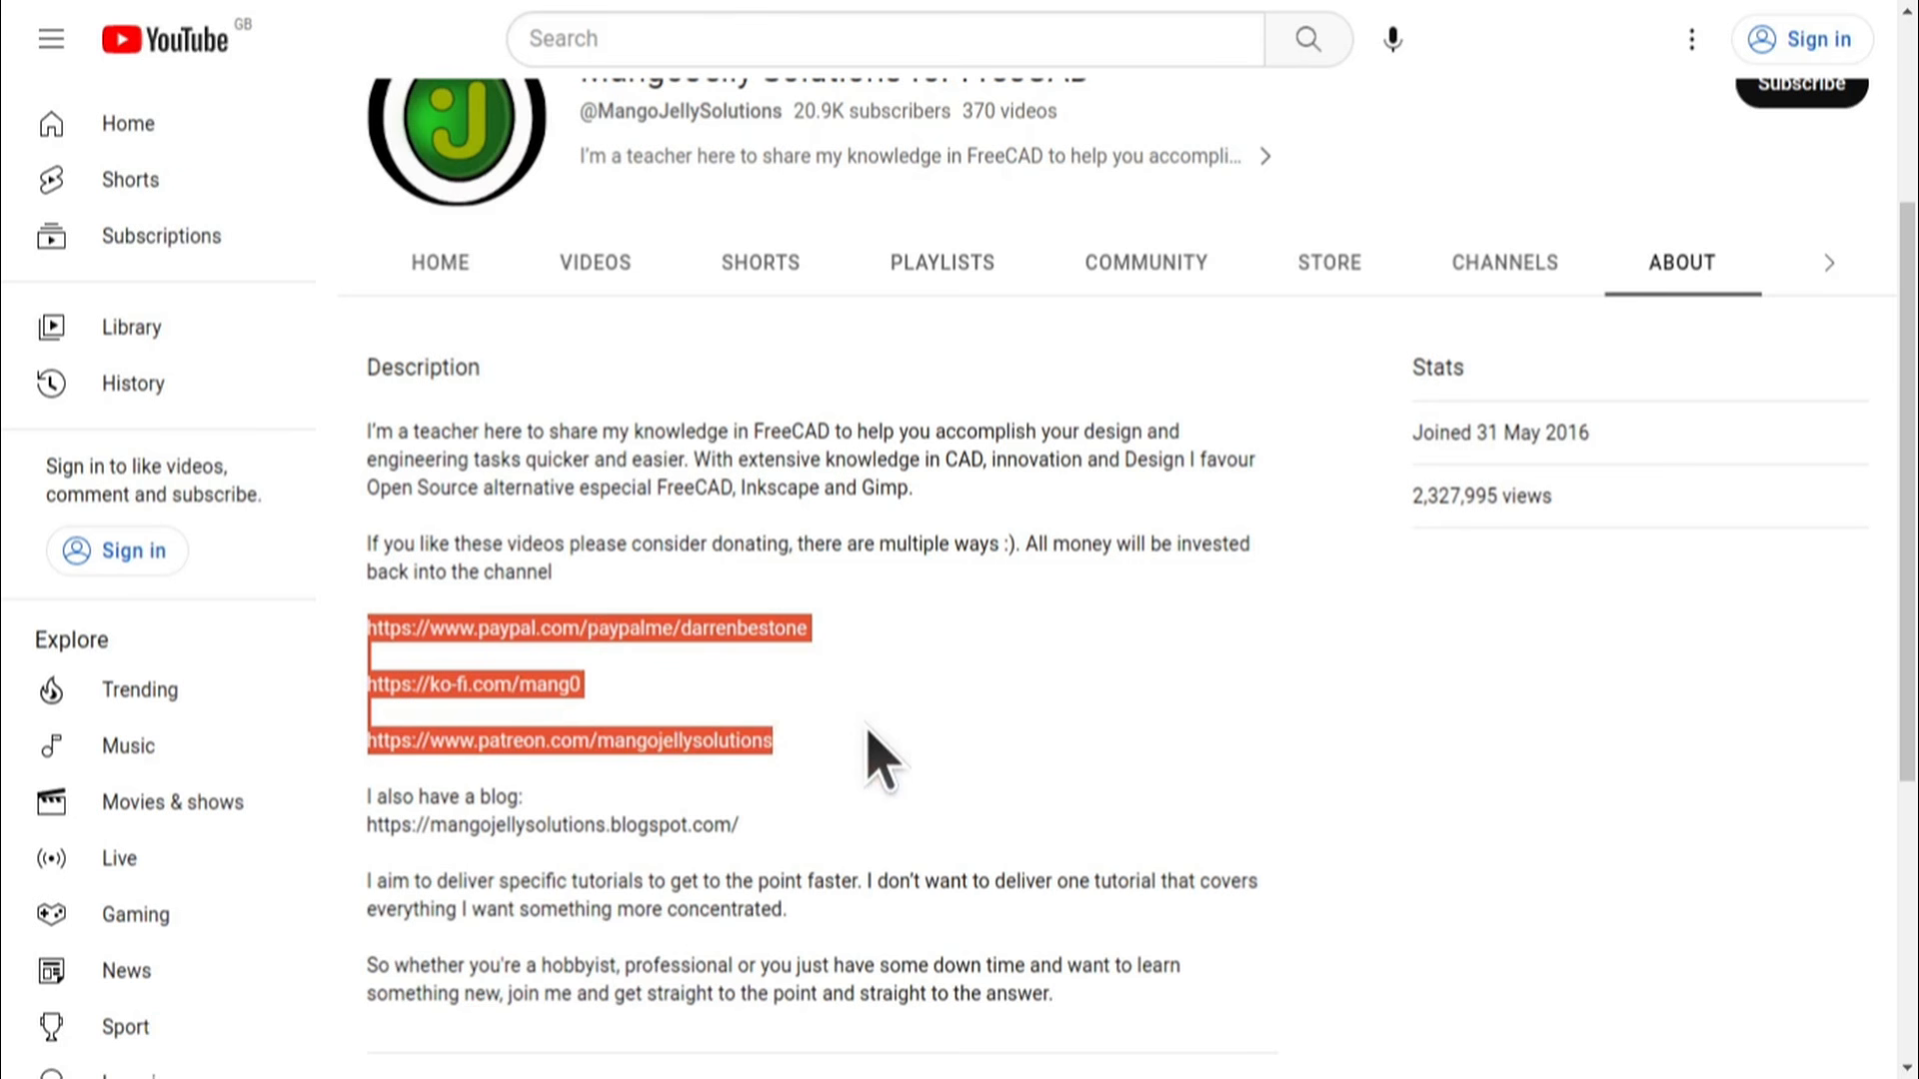
left_click(867, 733)
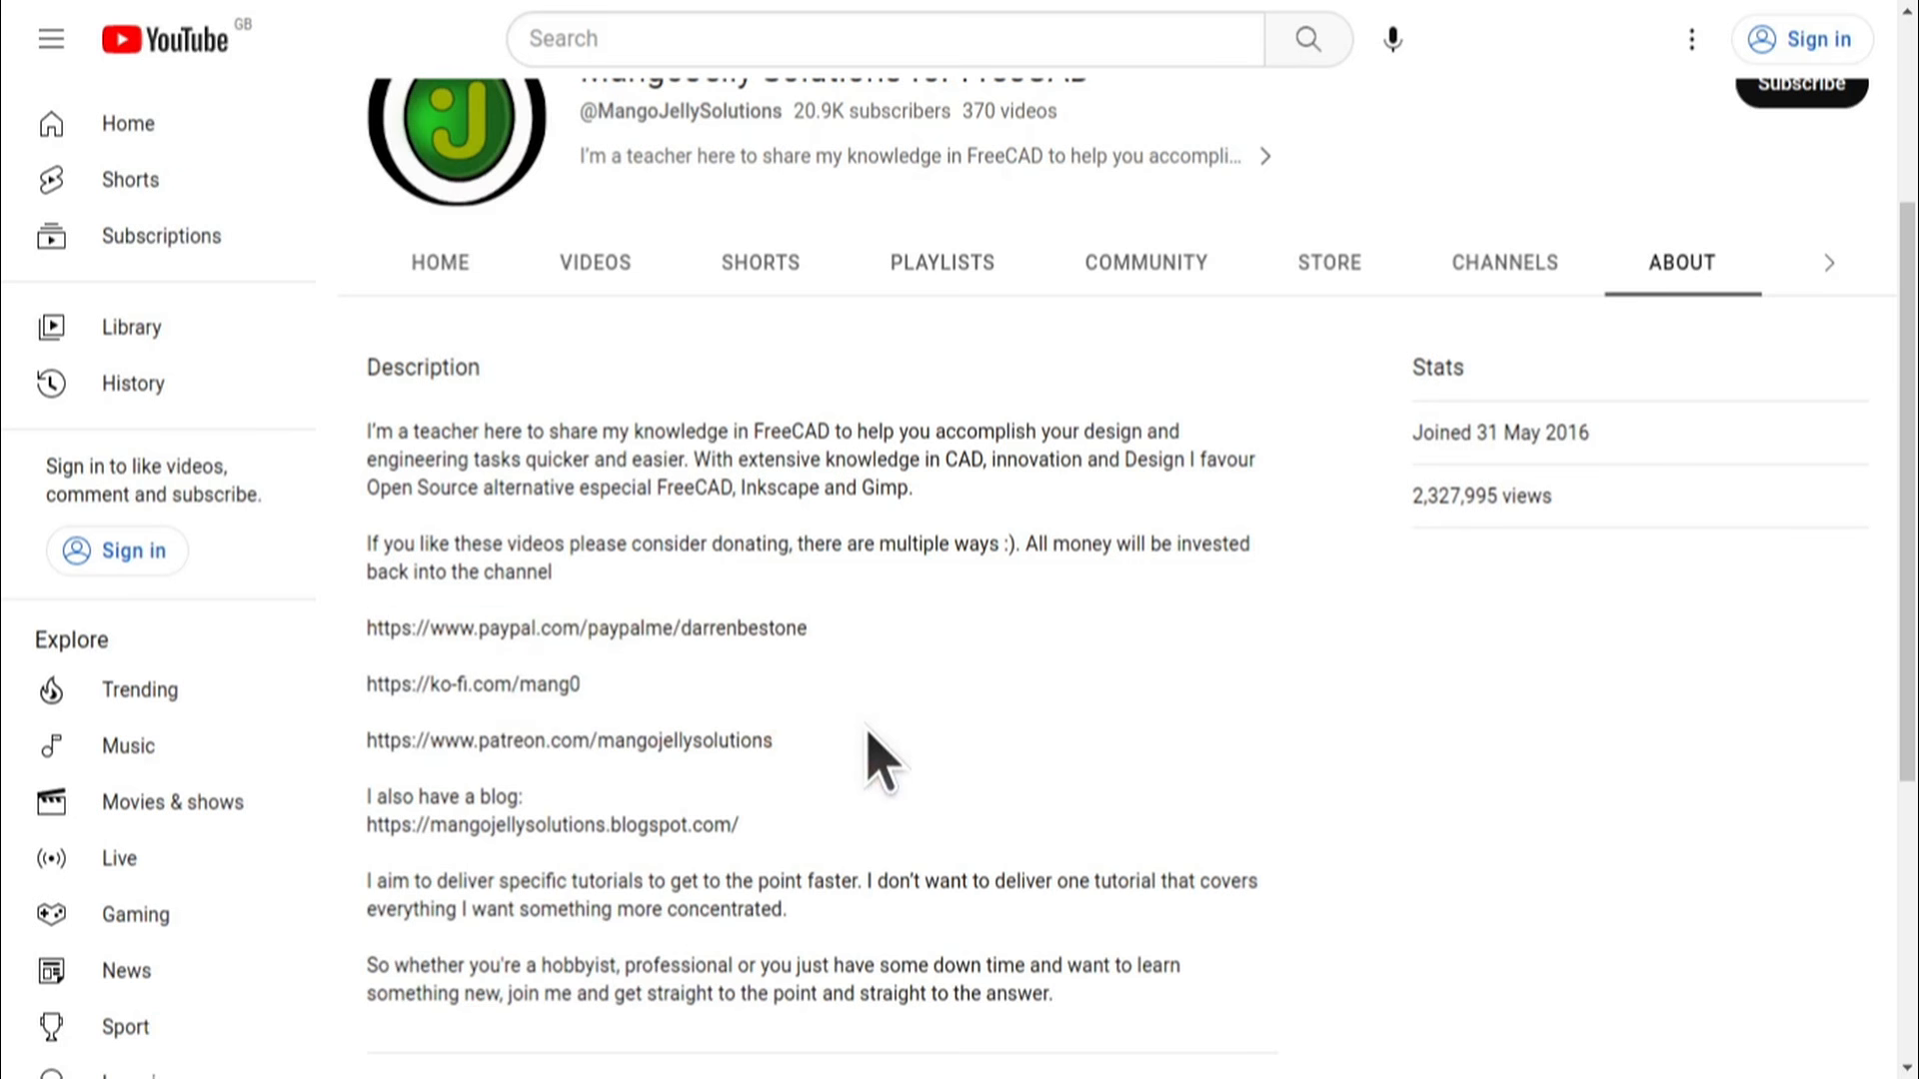